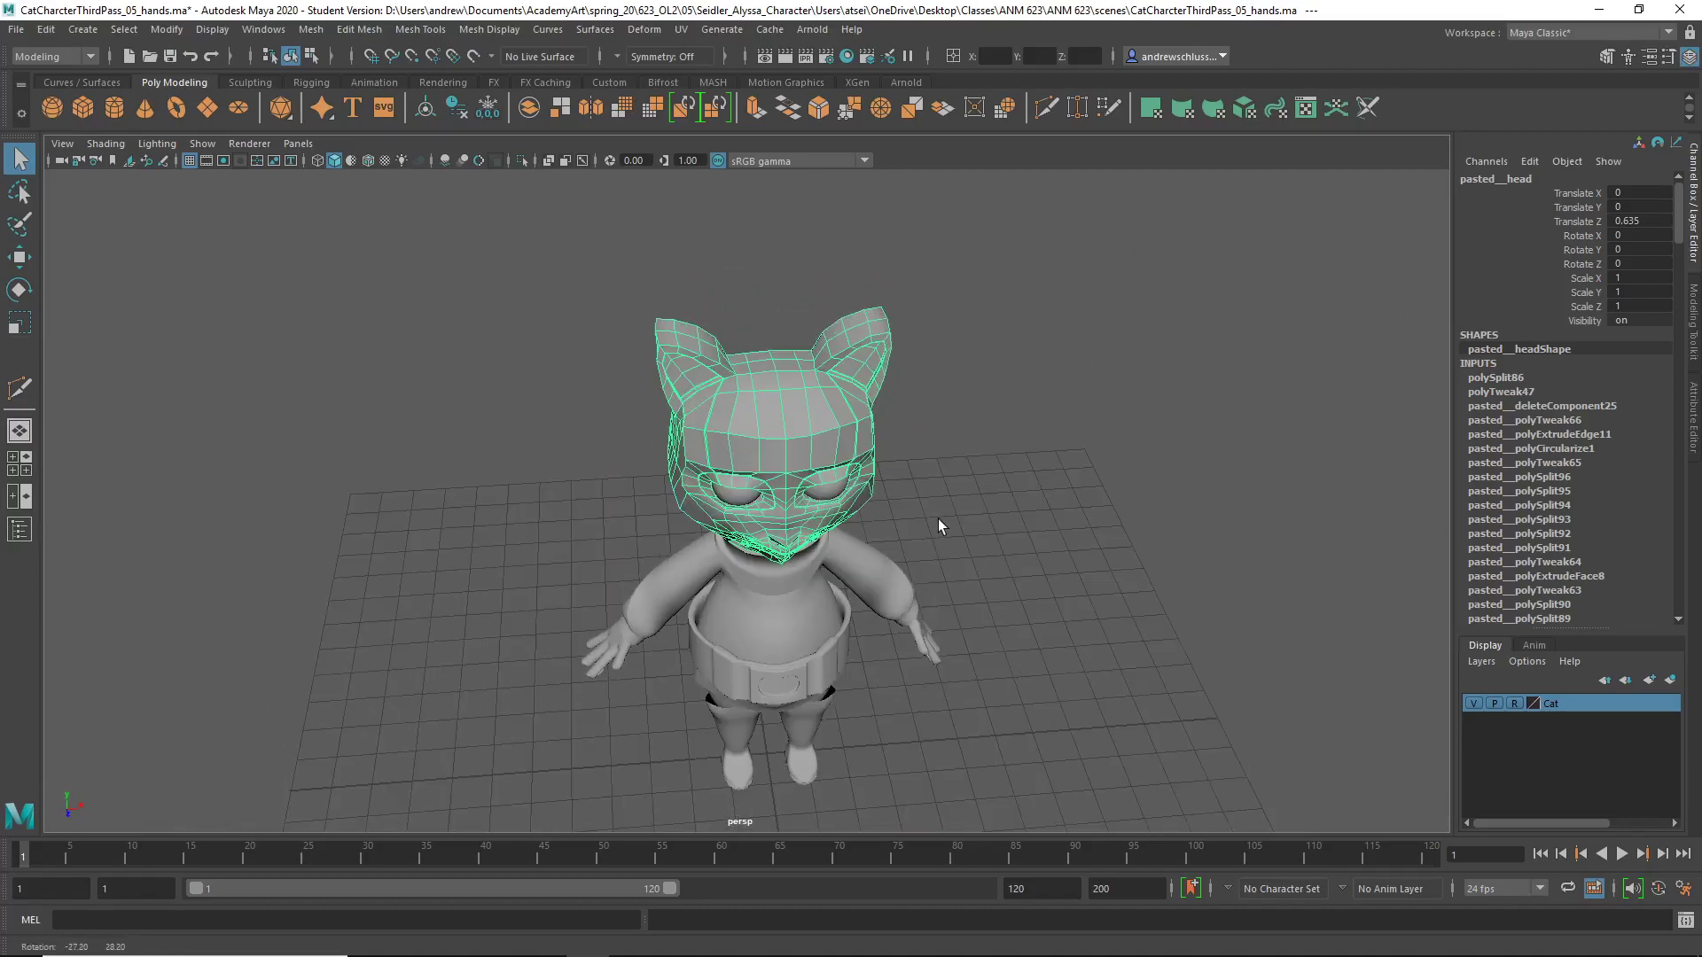
- Compare the cat head's smoothed and unsmoothed display around the face and side
{"action": "key", "text": "3"}
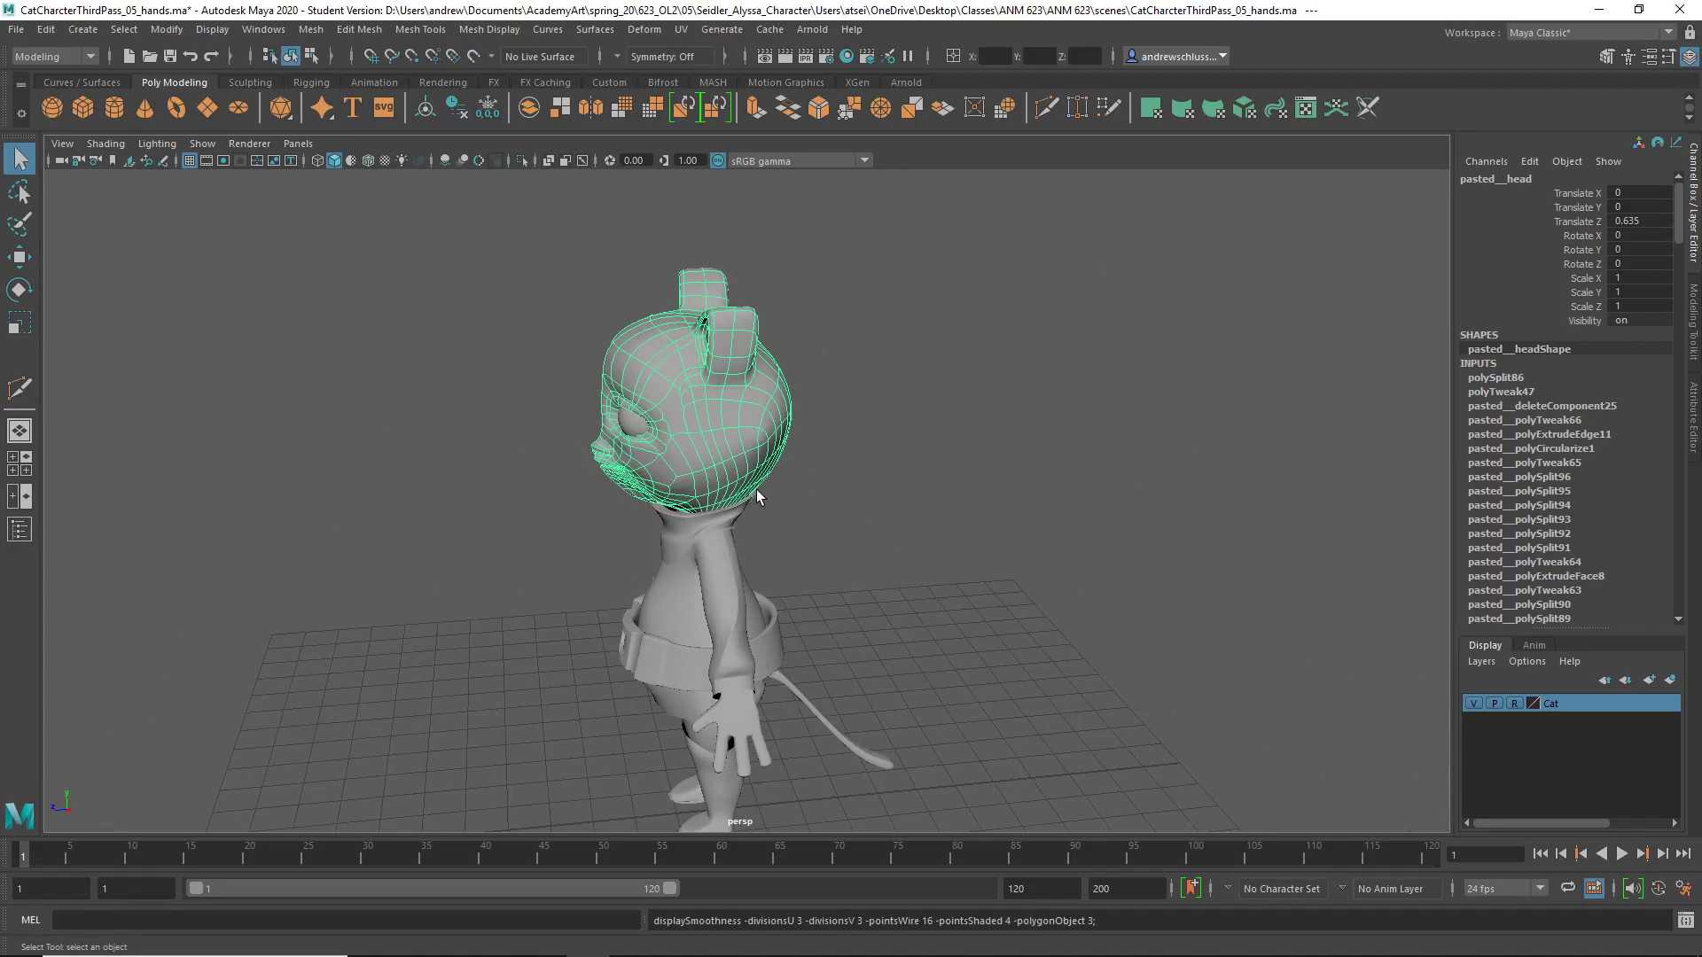
{"action": "key", "text": "1"}
{"action": "key", "text": "3"}
{"action": "right_click_drag", "start_coordinate": [763, 418], "coordinate": [1151, 430], "text": "alt"}
{"action": "key", "text": "1"}
{"action": "left_click_drag", "start_coordinate": [1073, 432], "coordinate": [817, 432], "text": "alt"}
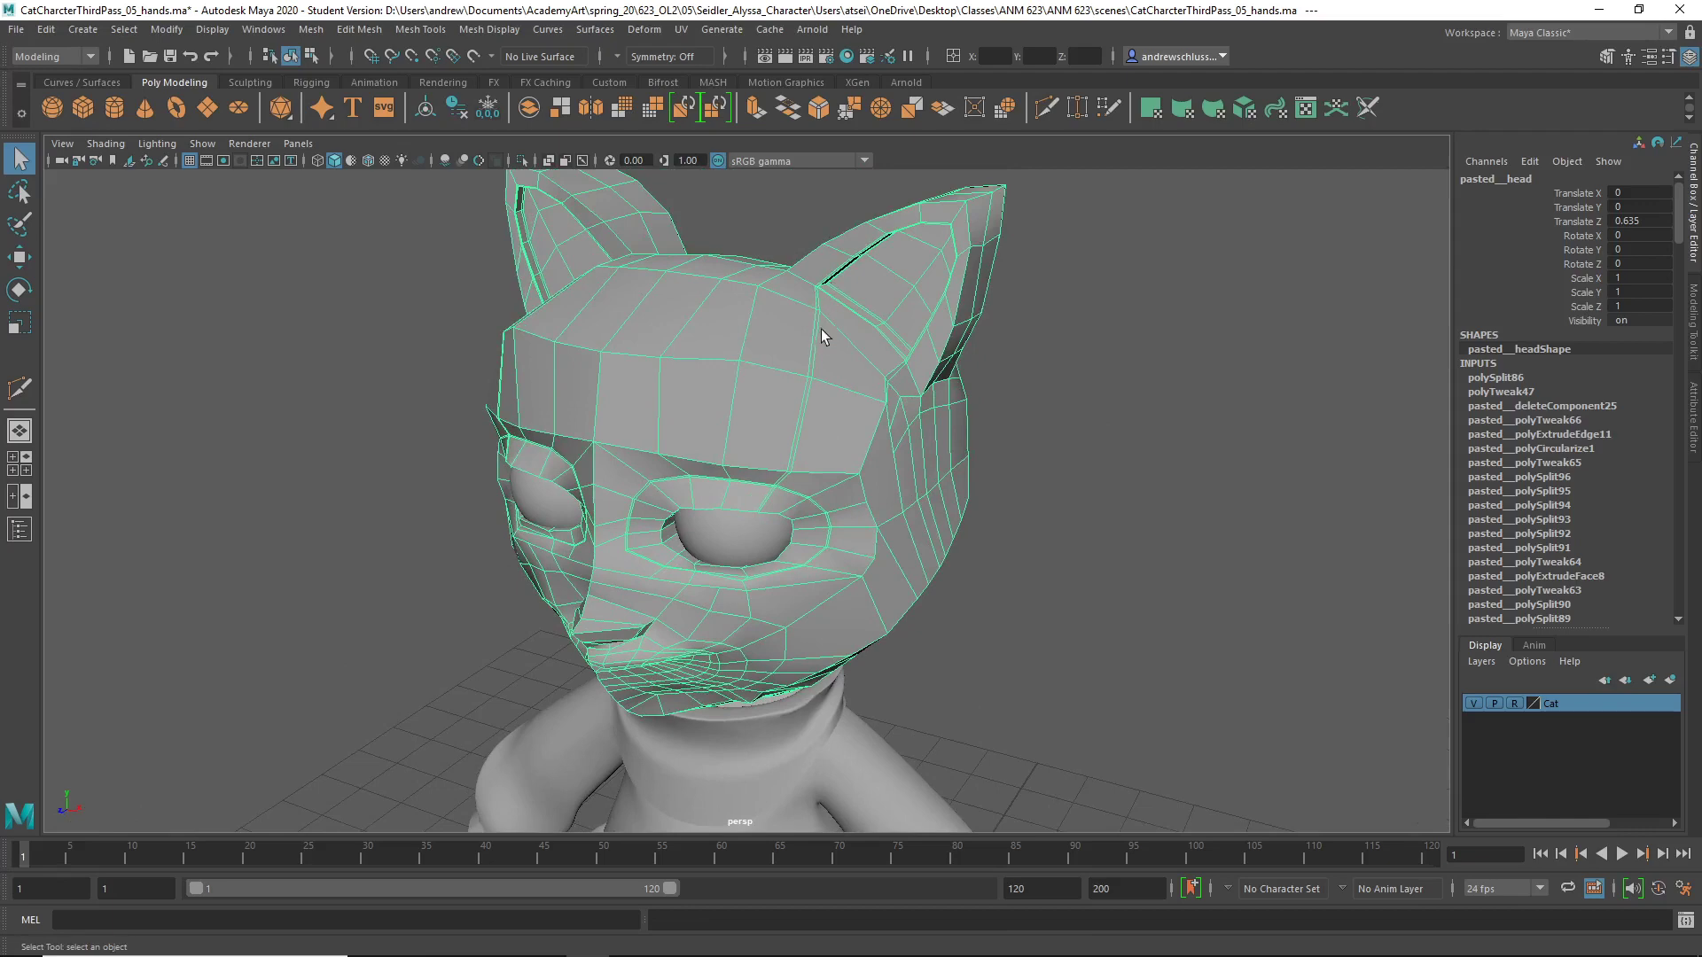
{"action": "left_click_drag", "start_coordinate": [779, 493], "coordinate": [847, 325], "text": "alt"}
- Delete the closely spaced extra edge loop running down the forehead from the ear opening to the brow above the eye
{"action": "key", "text": "w"}
{"action": "left_click_drag", "start_coordinate": [984, 403], "coordinate": [851, 452], "text": "alt"}
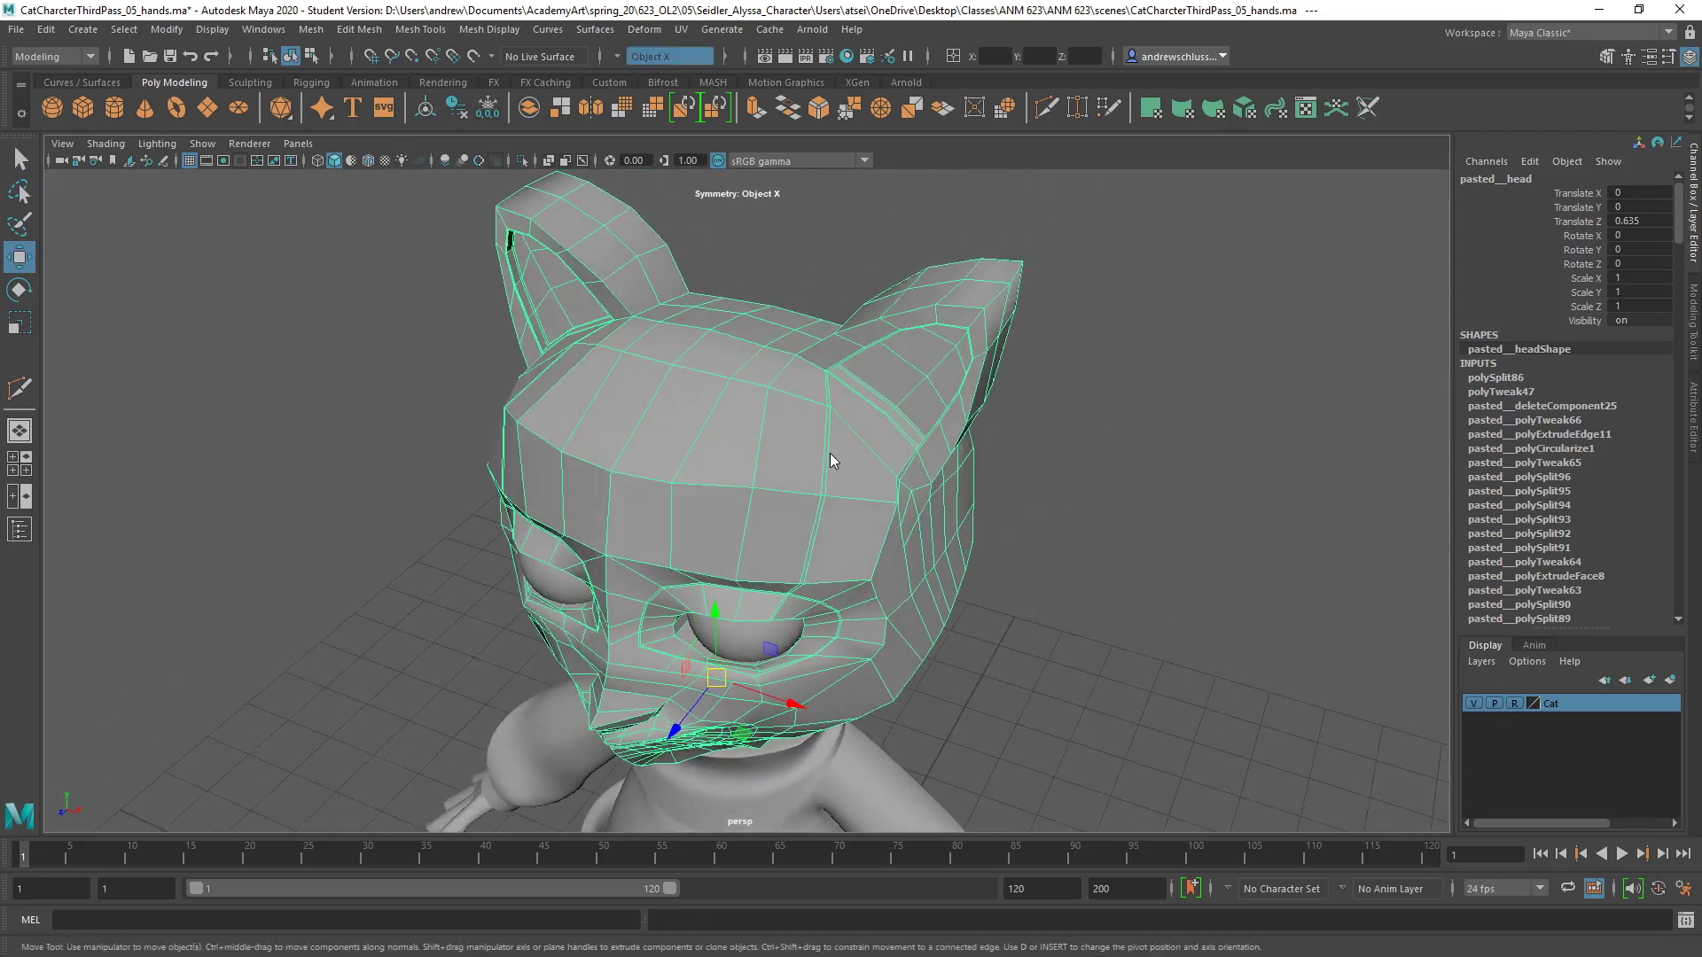
{"action": "right_click_drag", "start_coordinate": [830, 448], "coordinate": [828, 398]}
{"action": "left_click", "coordinate": [829, 439]}
{"action": "double_click", "coordinate": [833, 430]}
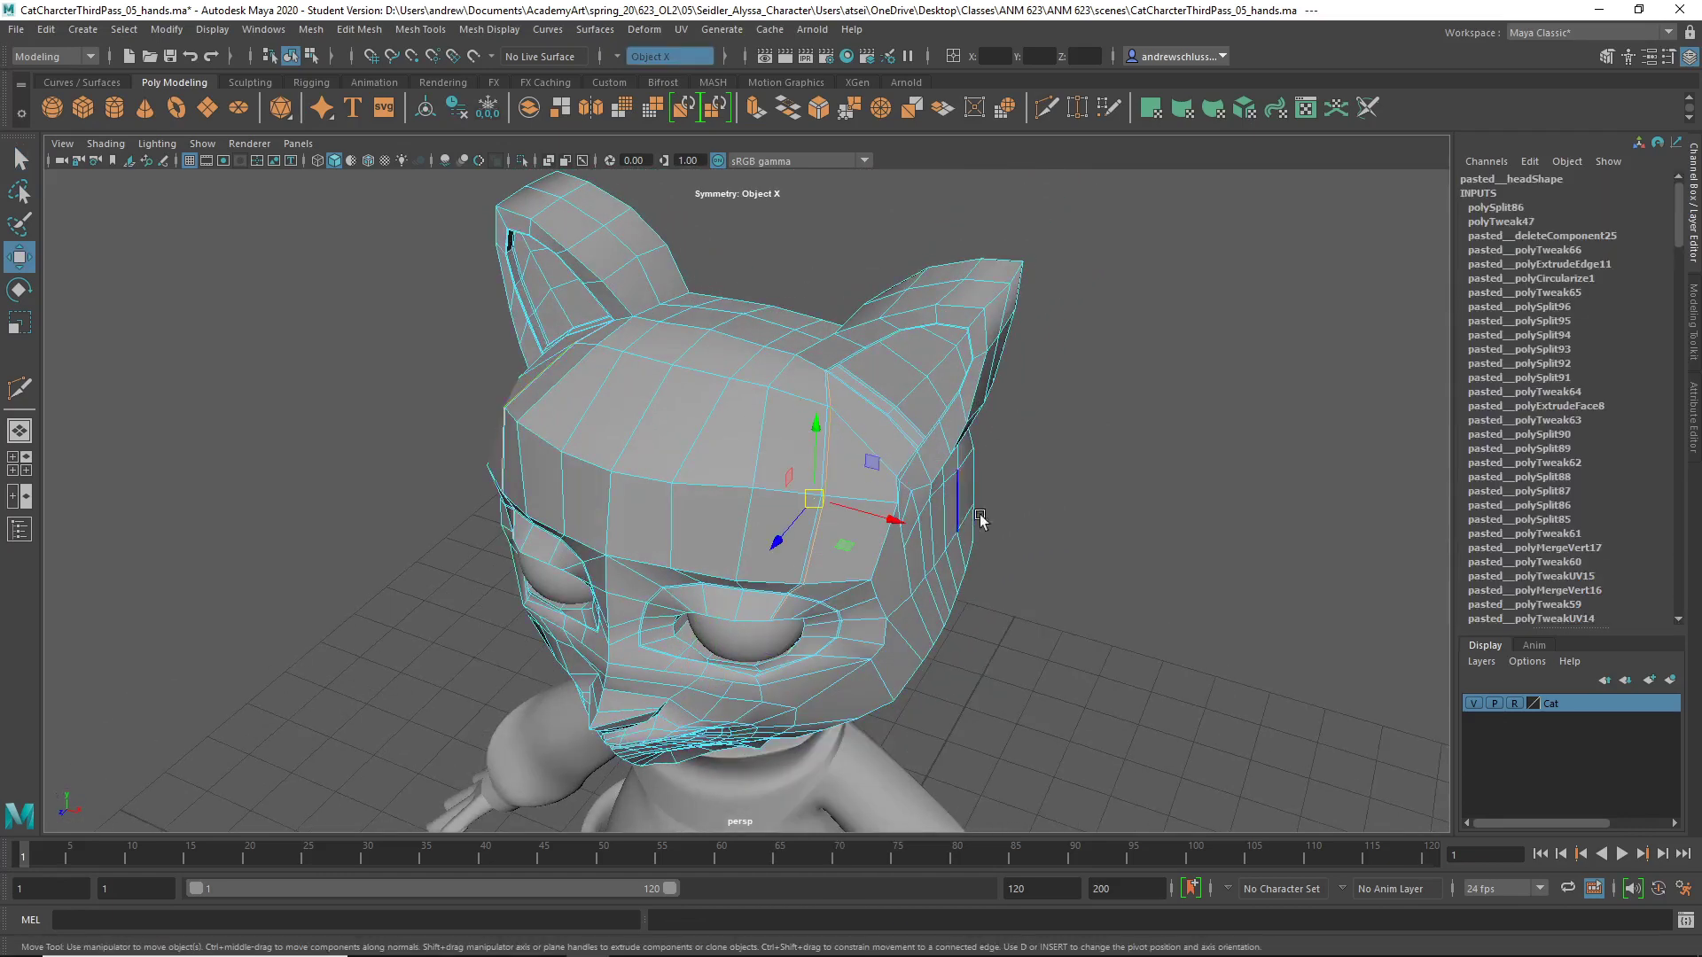
{"action": "left_click_drag", "start_coordinate": [1061, 531], "coordinate": [1029, 513], "text": "alt"}
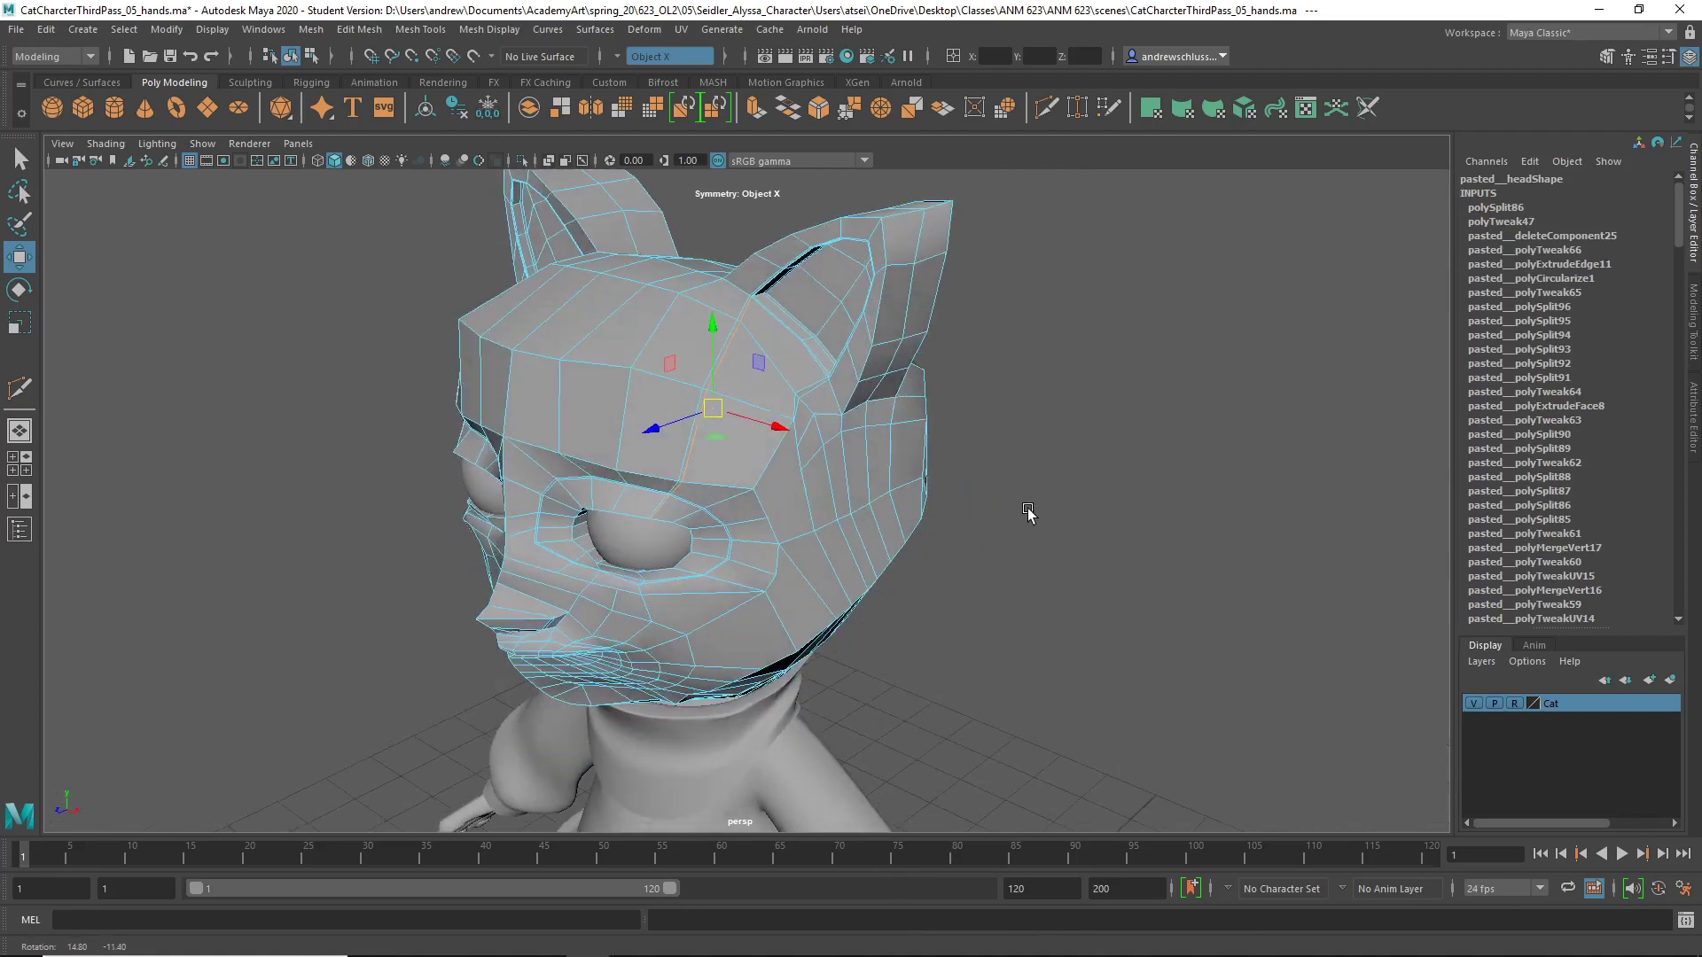
{"action": "scroll", "coordinate": [1025, 490], "scroll_direction": "up", "scroll_amount": 4}
{"action": "left_click_drag", "start_coordinate": [771, 376], "coordinate": [722, 563], "text": "alt"}
{"action": "right_click_drag", "start_coordinate": [722, 563], "coordinate": [1084, 498], "text": "alt"}
{"action": "right_click_drag", "start_coordinate": [624, 492], "coordinate": [581, 511], "text": "shift"}
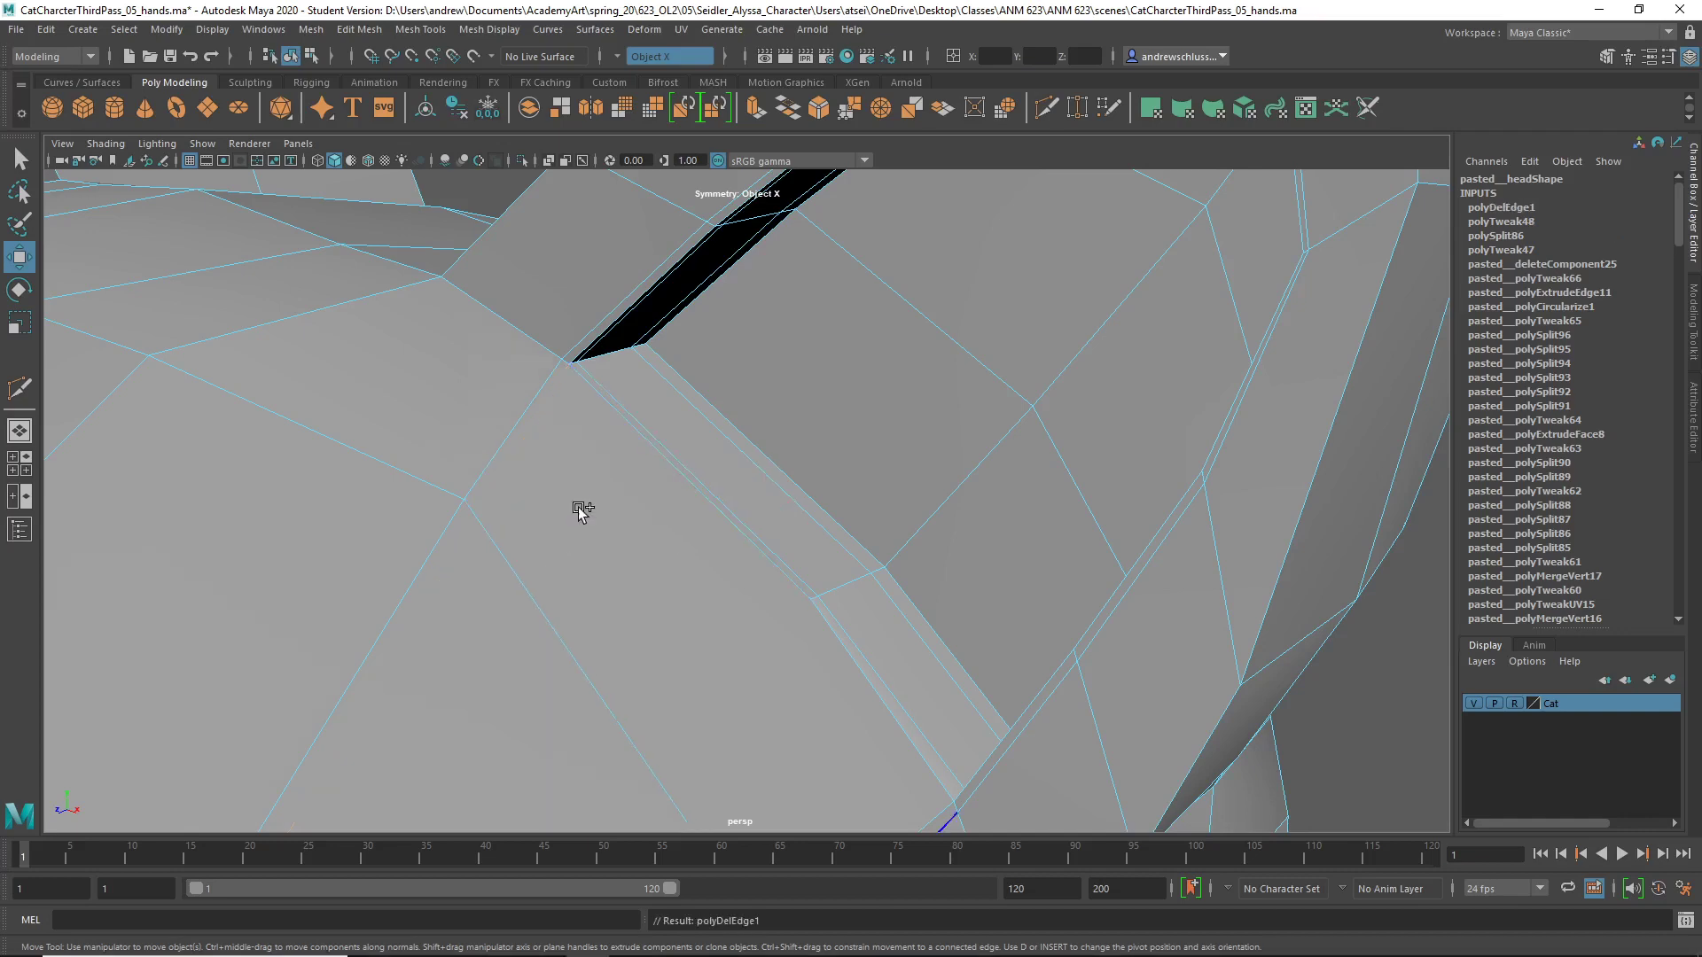
{"action": "left_click", "coordinate": [533, 420]}
- Compare the smoothed and unsmoothed mesh around the base of the ear
{"action": "right_click_drag", "start_coordinate": [750, 566], "coordinate": [430, 563], "text": "alt"}
{"action": "left_click_drag", "start_coordinate": [629, 565], "coordinate": [590, 555], "text": "alt"}
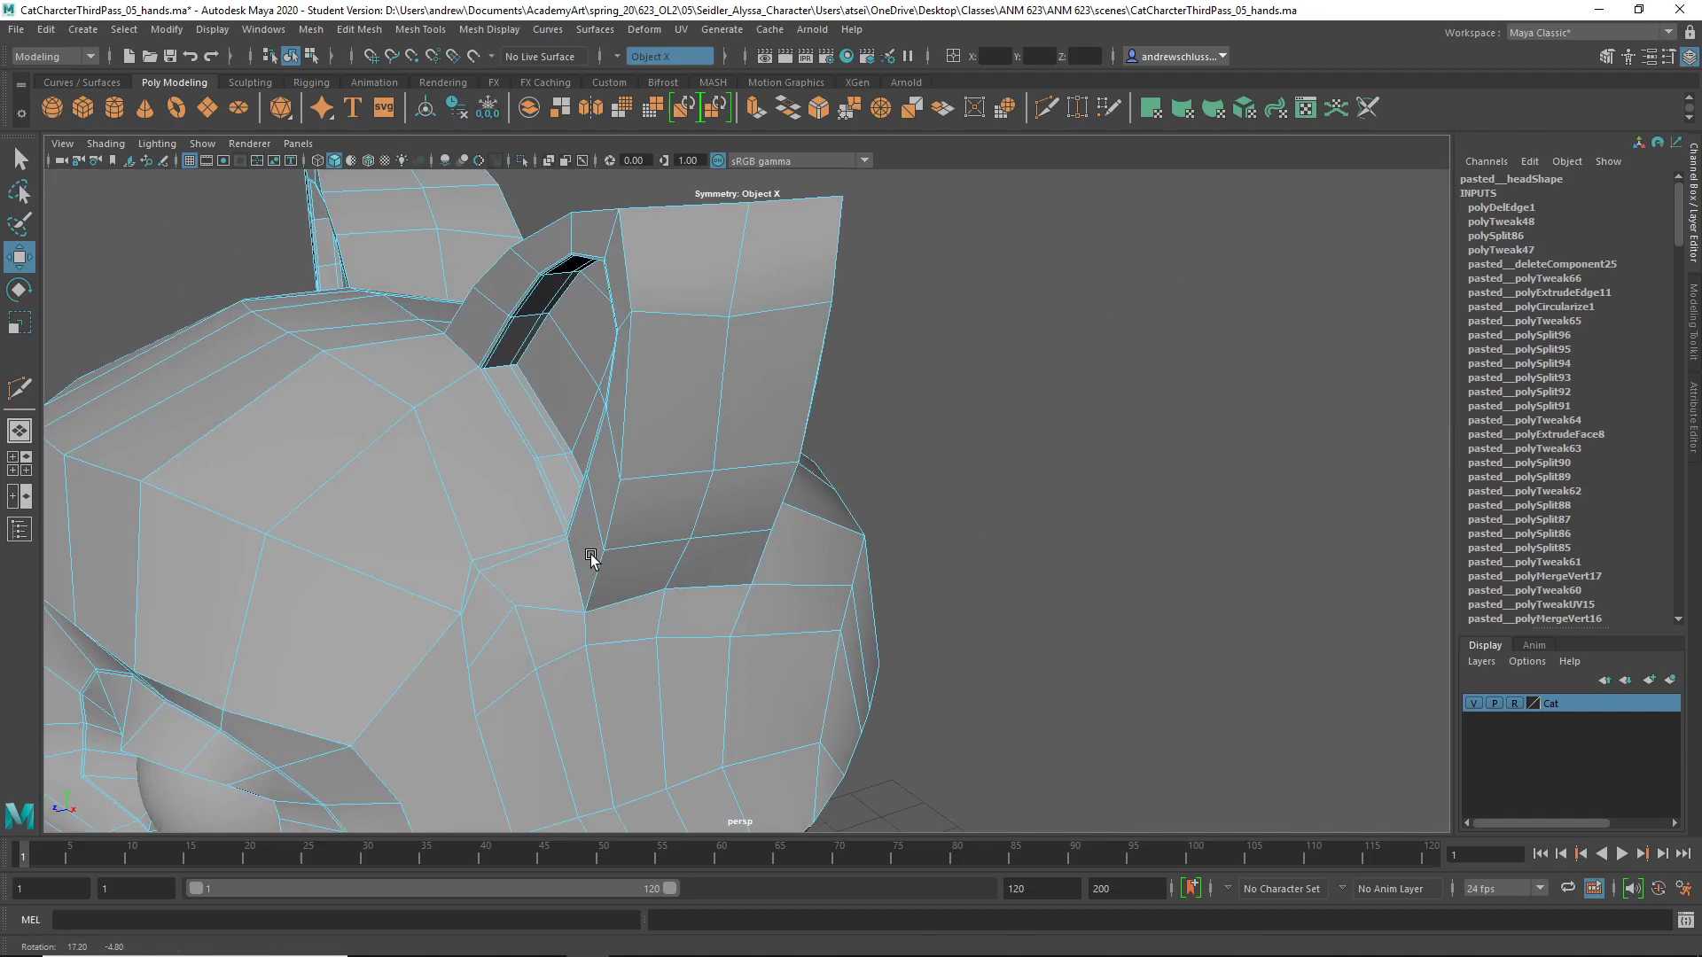
{"action": "key", "text": "3"}
{"action": "key", "text": "1"}
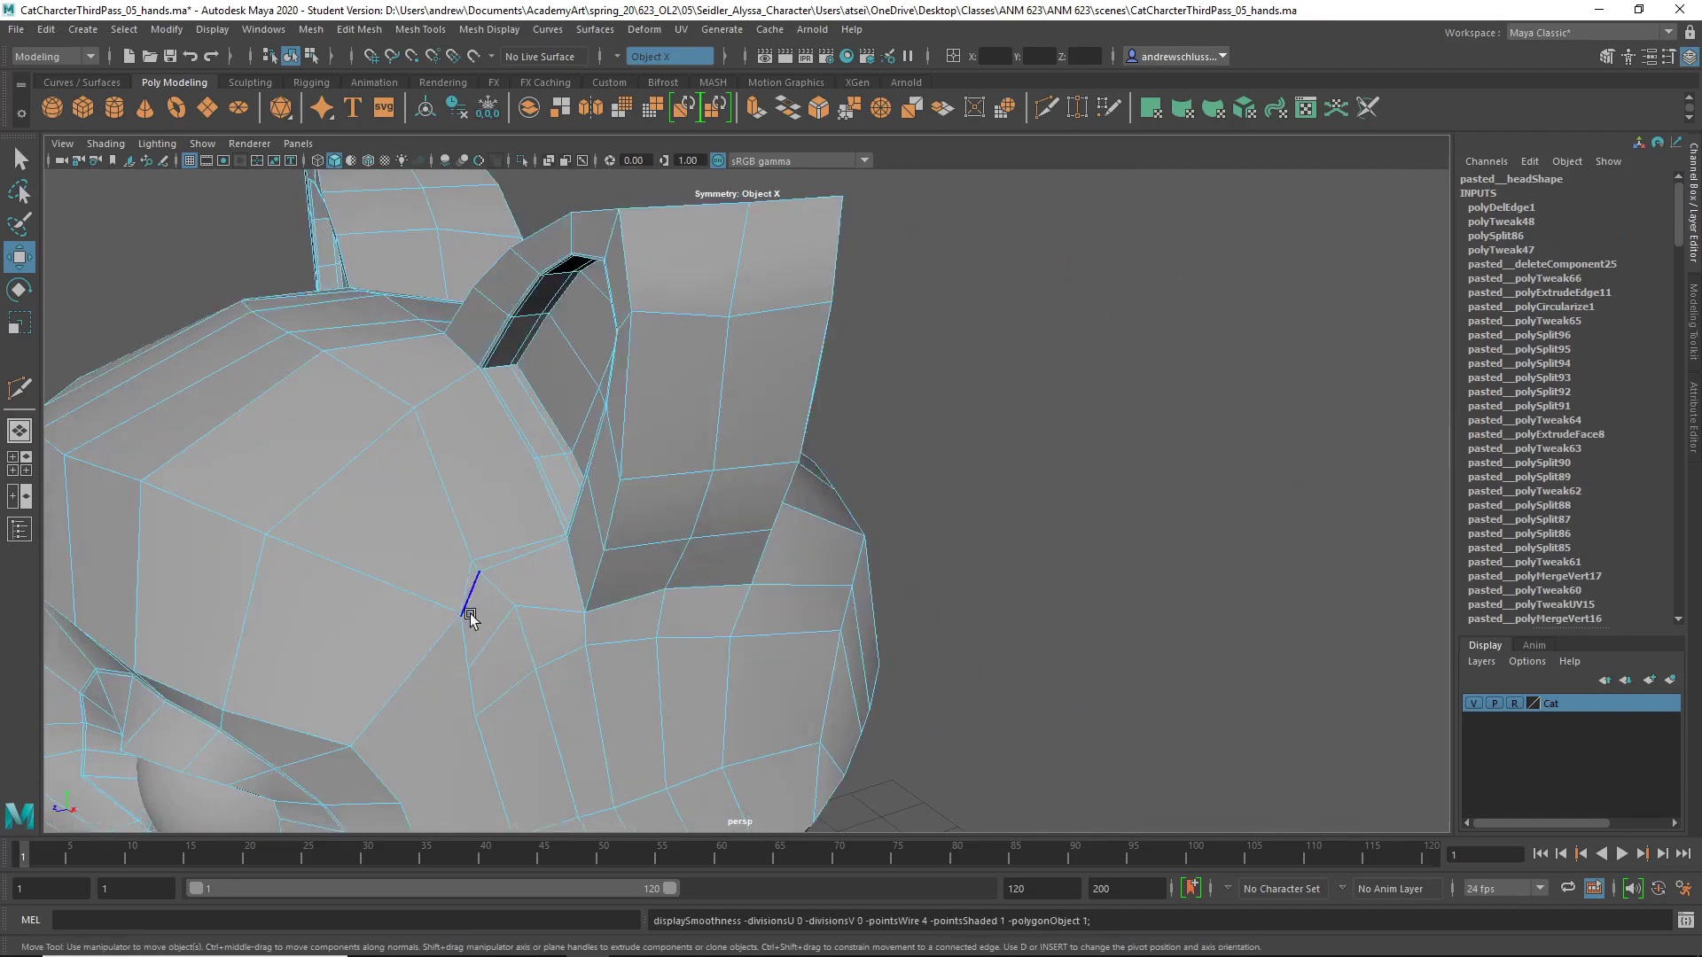
- Try to merge the doubled points at the inner corner of the ear opening with Target Weld while in edge mode
{"action": "scroll", "coordinate": [502, 521], "scroll_direction": "up", "scroll_amount": 10}
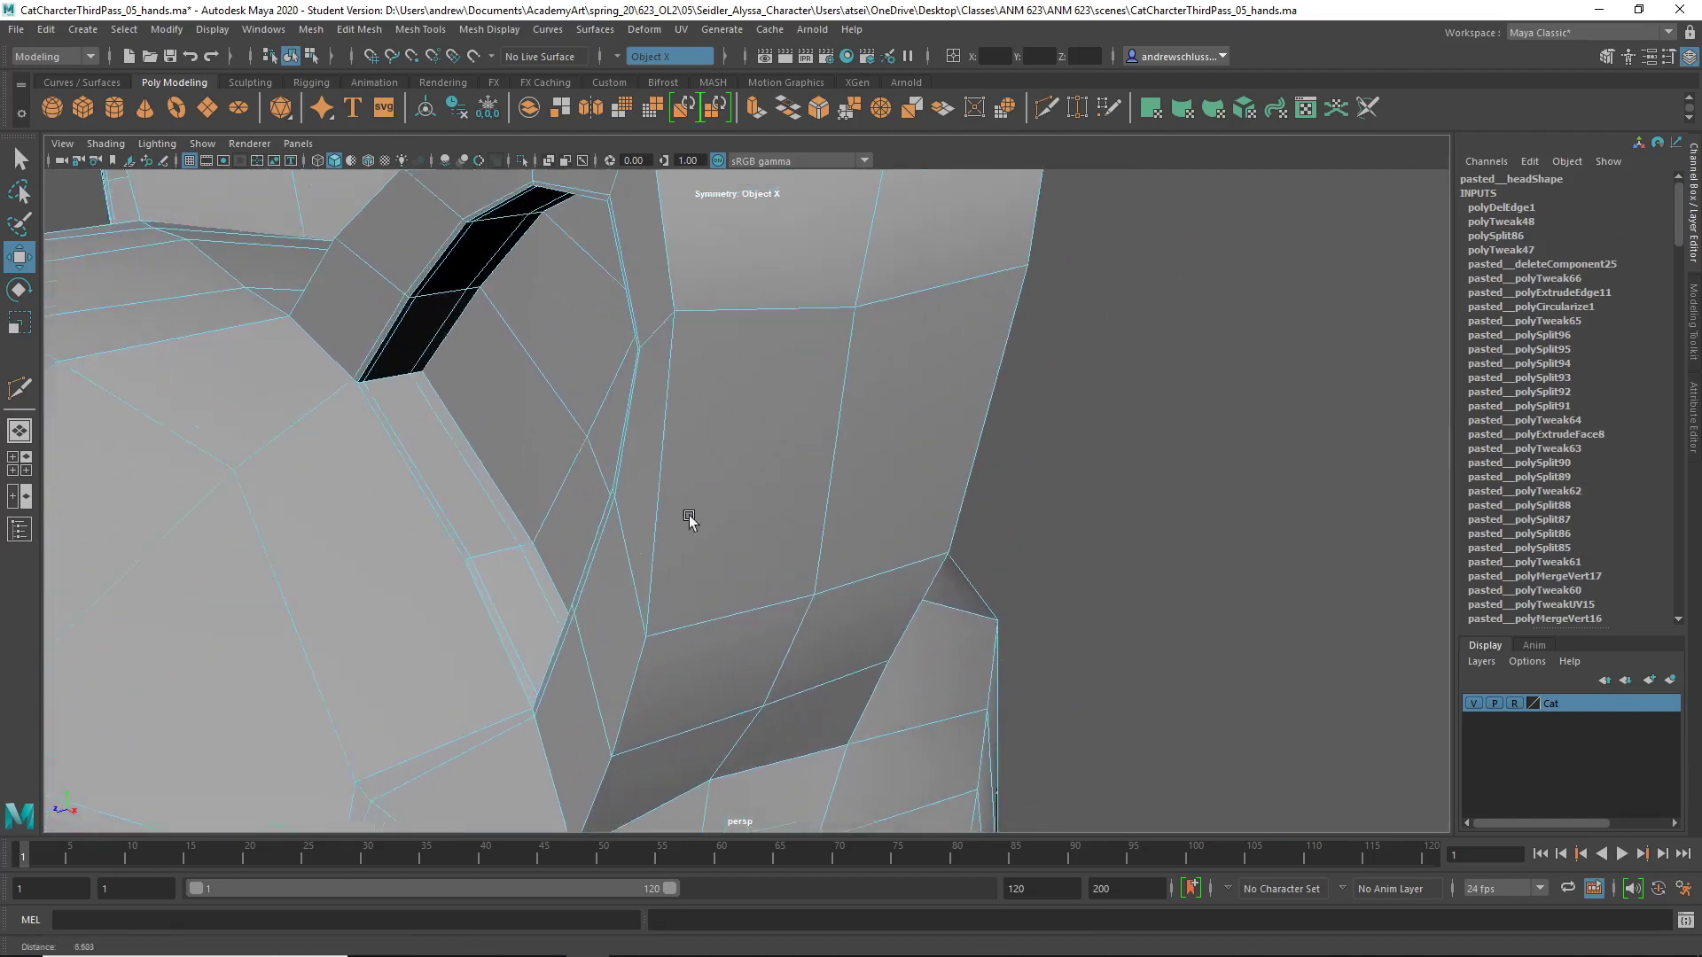
{"action": "right_click_drag", "start_coordinate": [688, 516], "coordinate": [710, 516], "text": "alt"}
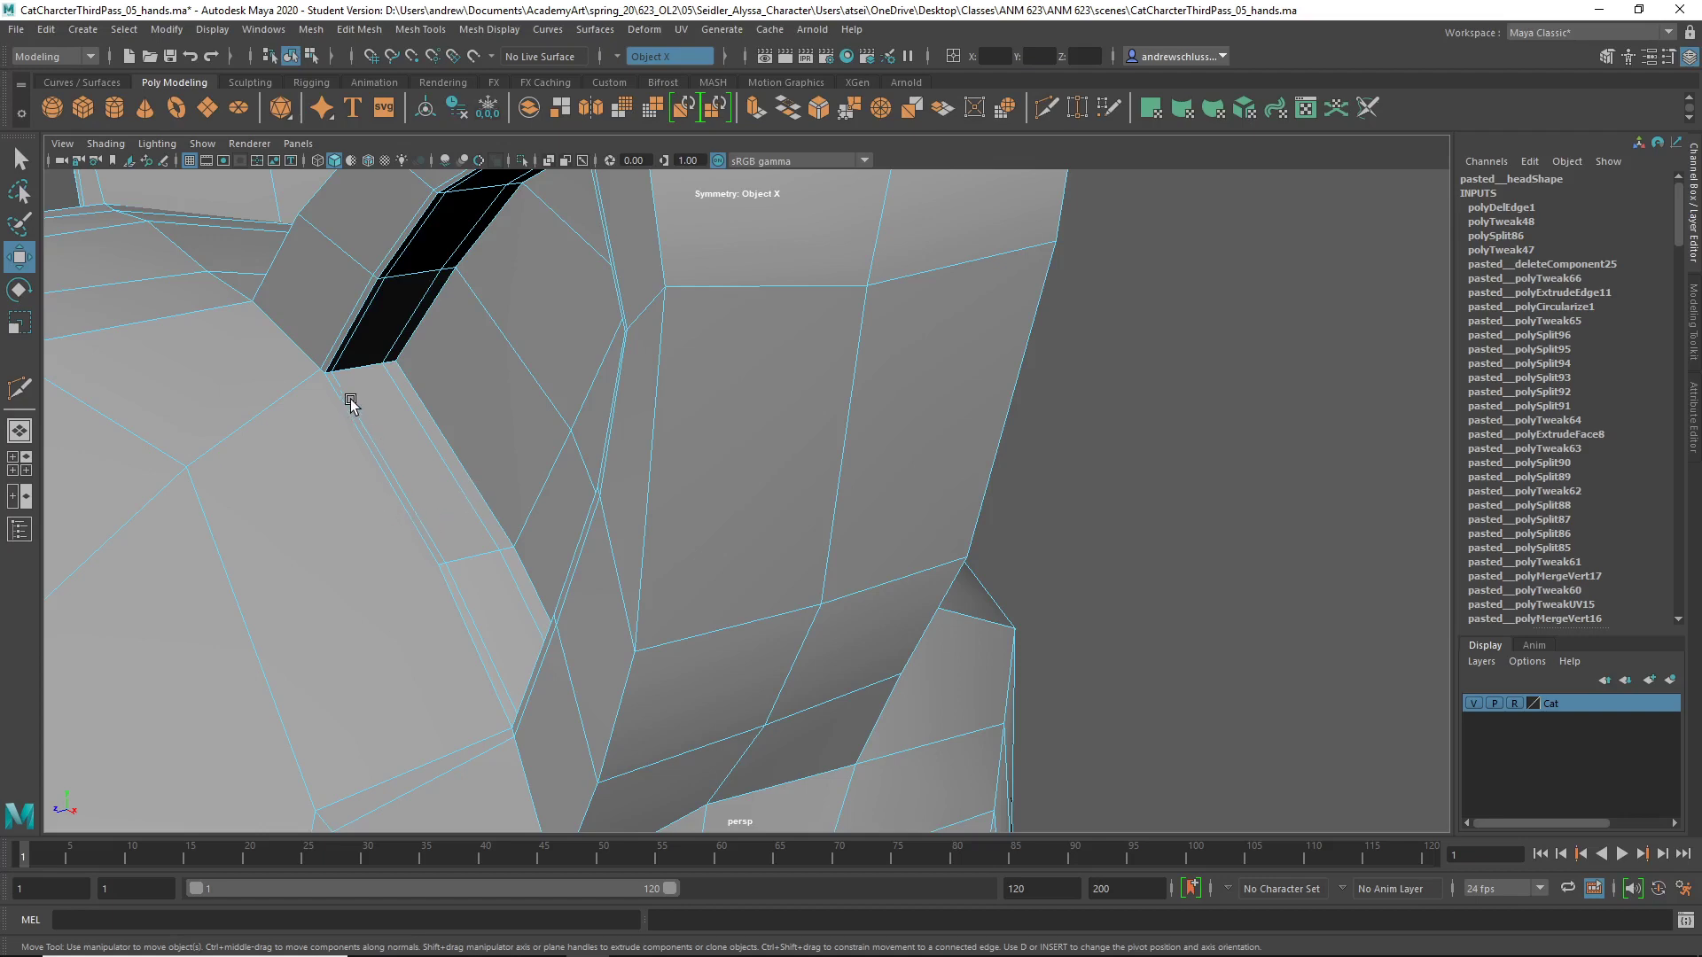
{"action": "left_click_drag", "start_coordinate": [366, 478], "coordinate": [407, 487], "text": "alt"}
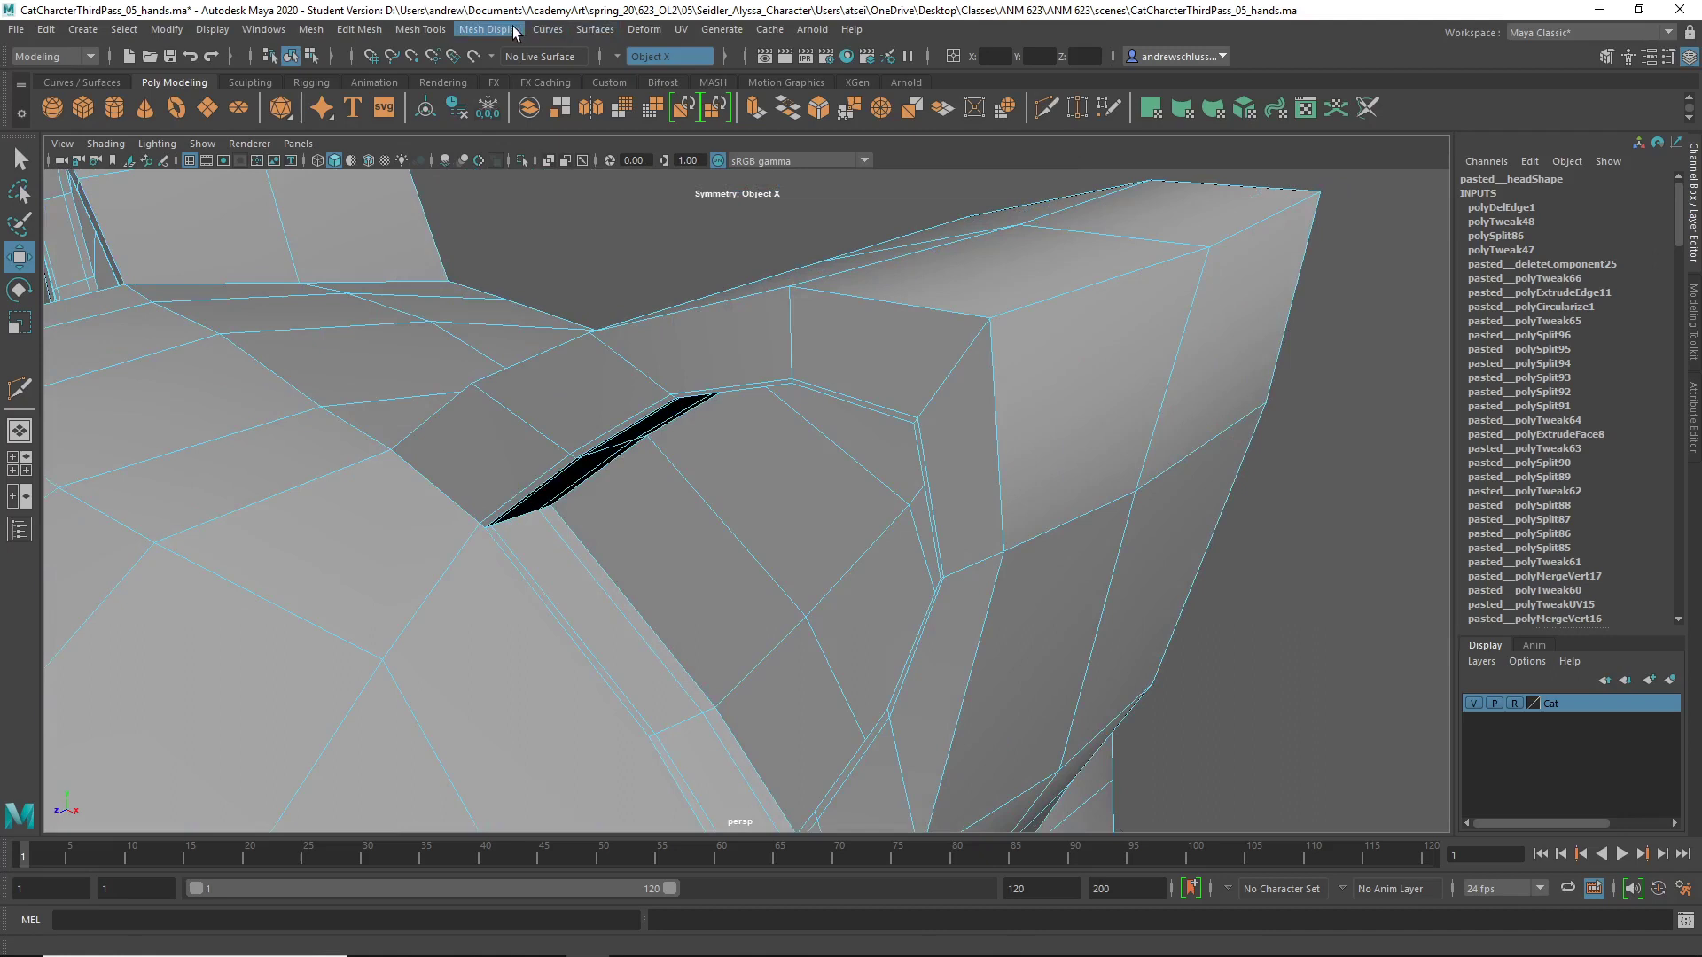
{"action": "left_click", "coordinate": [432, 30]}
{"action": "left_click", "coordinate": [449, 321]}
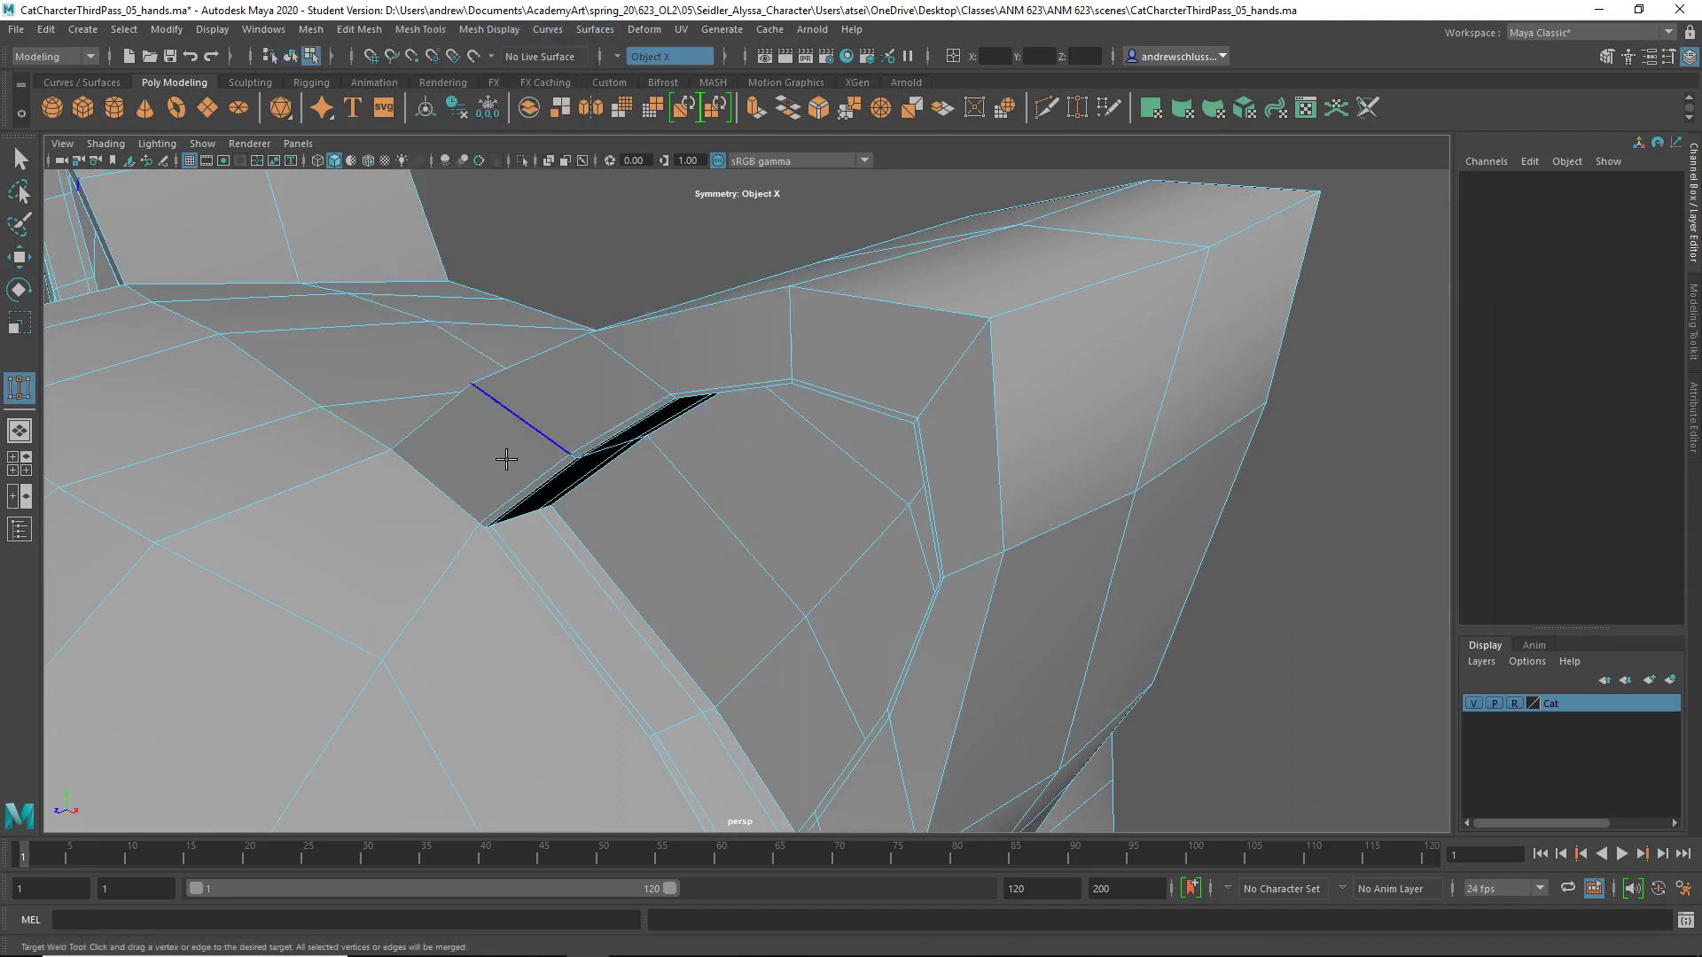
{"action": "left_click_drag", "start_coordinate": [485, 530], "coordinate": [479, 523]}
{"action": "key", "text": "q"}
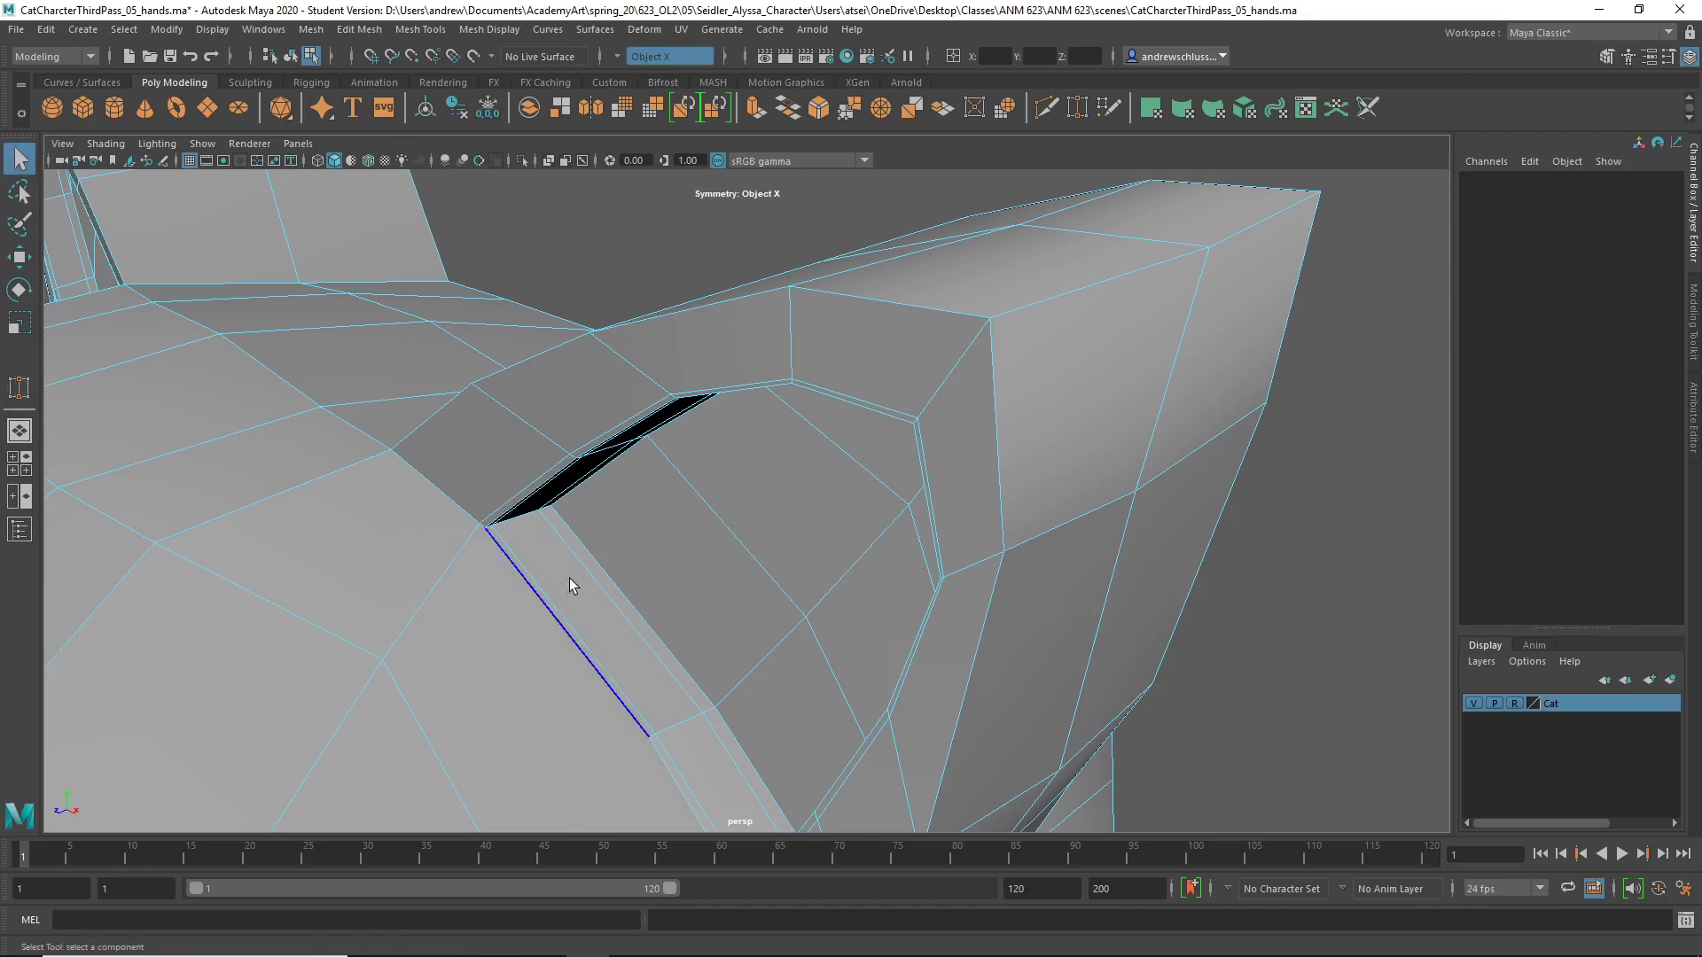
- Target Weld the two nearly coincident vertices at the inner corner of the ear opening
{"action": "right_click_drag", "start_coordinate": [570, 485], "coordinate": [482, 461]}
{"action": "right_click_drag", "start_coordinate": [293, 546], "coordinate": [505, 550], "text": "alt"}
{"action": "middle_click_drag", "start_coordinate": [506, 550], "coordinate": [562, 537], "text": "alt"}
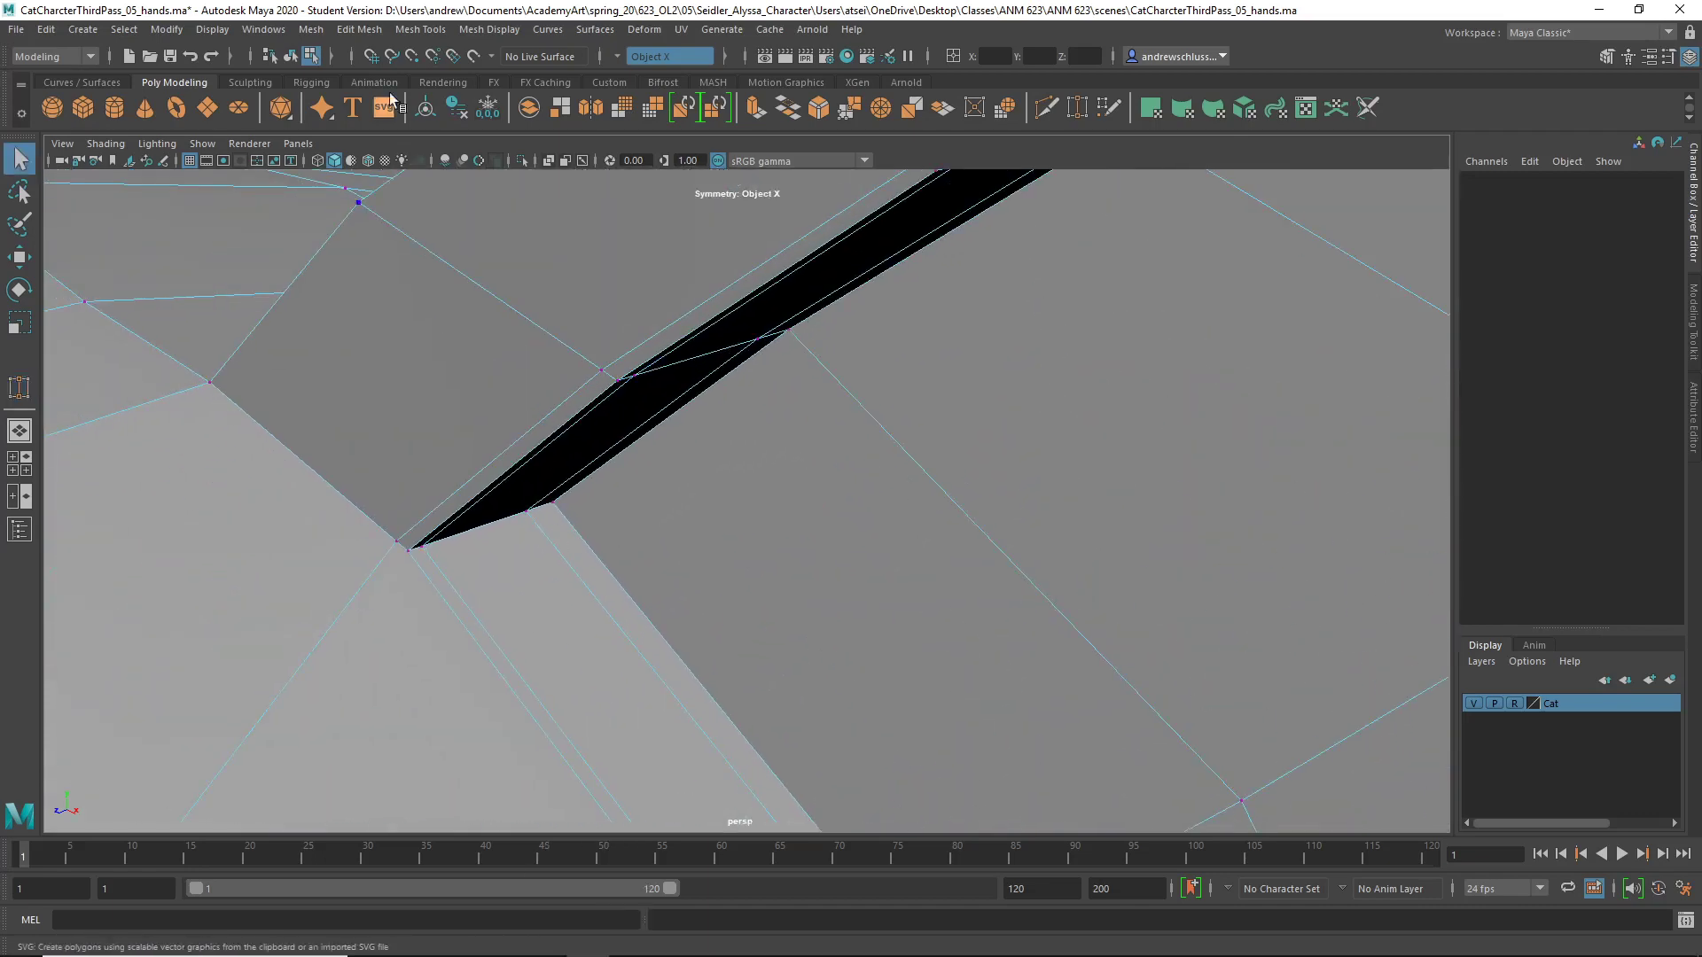
{"action": "left_click", "coordinate": [321, 30]}
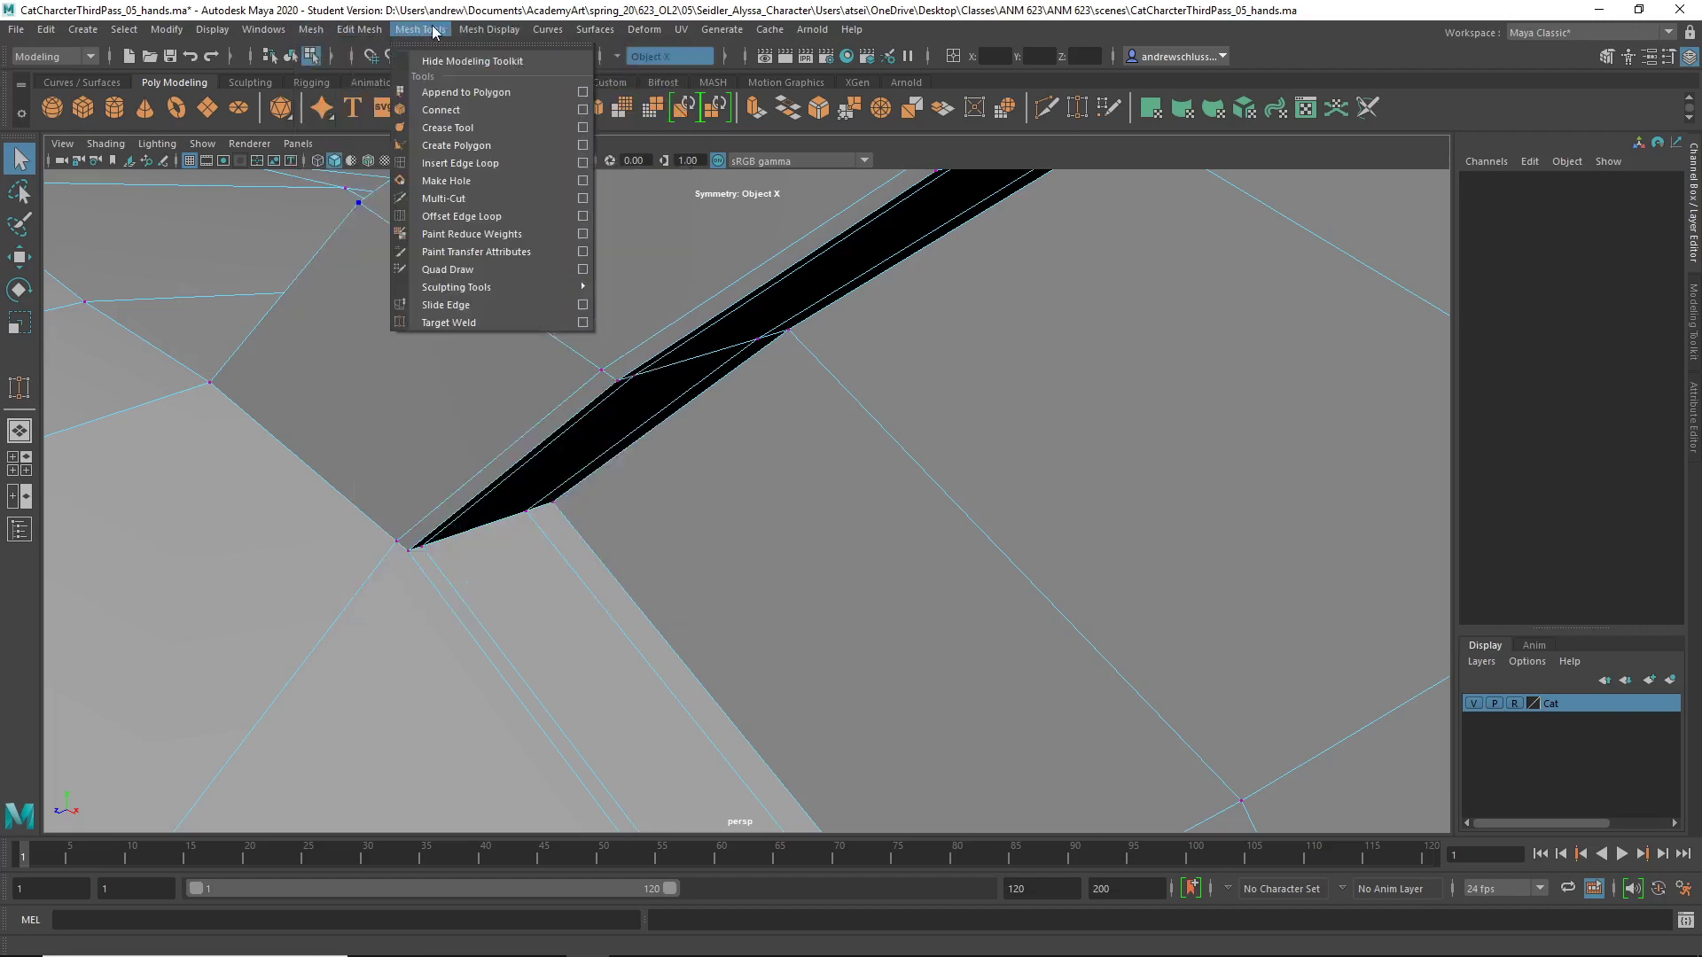
{"action": "left_click", "coordinate": [448, 322]}
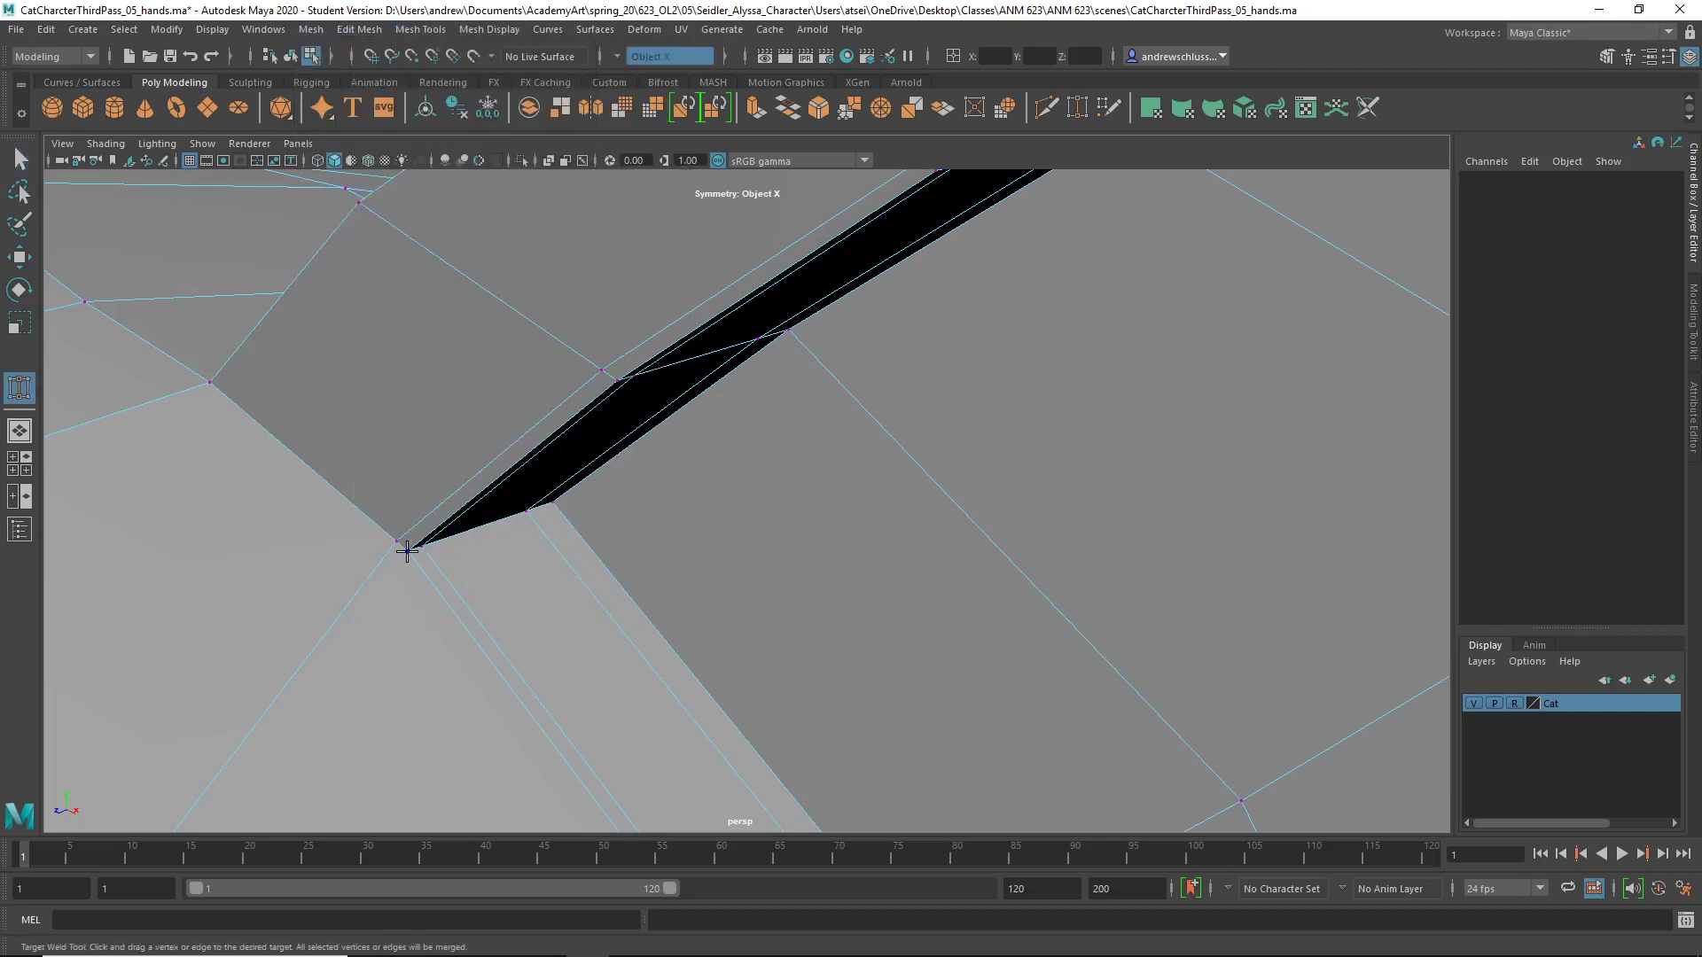
{"action": "left_click_drag", "start_coordinate": [387, 554], "coordinate": [390, 557]}
- Preview the ear opening smoothed, return the head to object mode, and frame it to inspect the forehead and ears
{"action": "right_click_drag", "start_coordinate": [505, 574], "coordinate": [217, 564], "text": "alt"}
{"action": "key", "text": "3"}
{"action": "key", "text": "1"}
{"action": "key", "text": "3"}
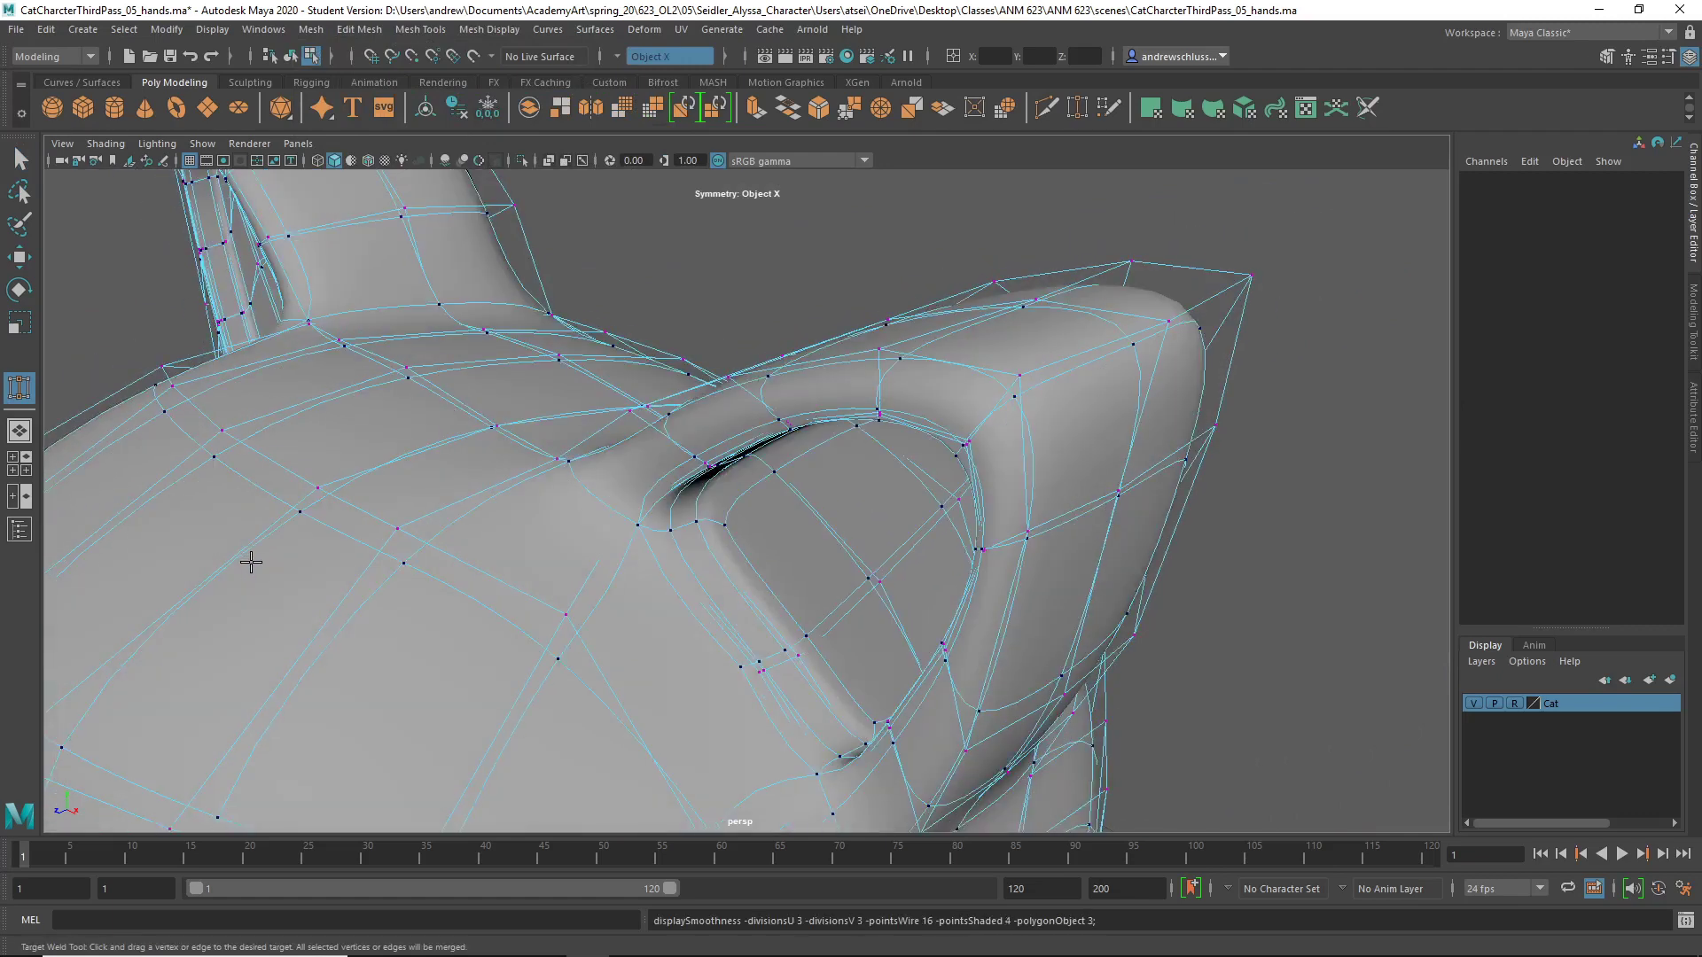
{"action": "key", "text": "q"}
{"action": "right_click_drag", "start_coordinate": [645, 415], "coordinate": [736, 380]}
{"action": "left_click", "coordinate": [743, 394]}
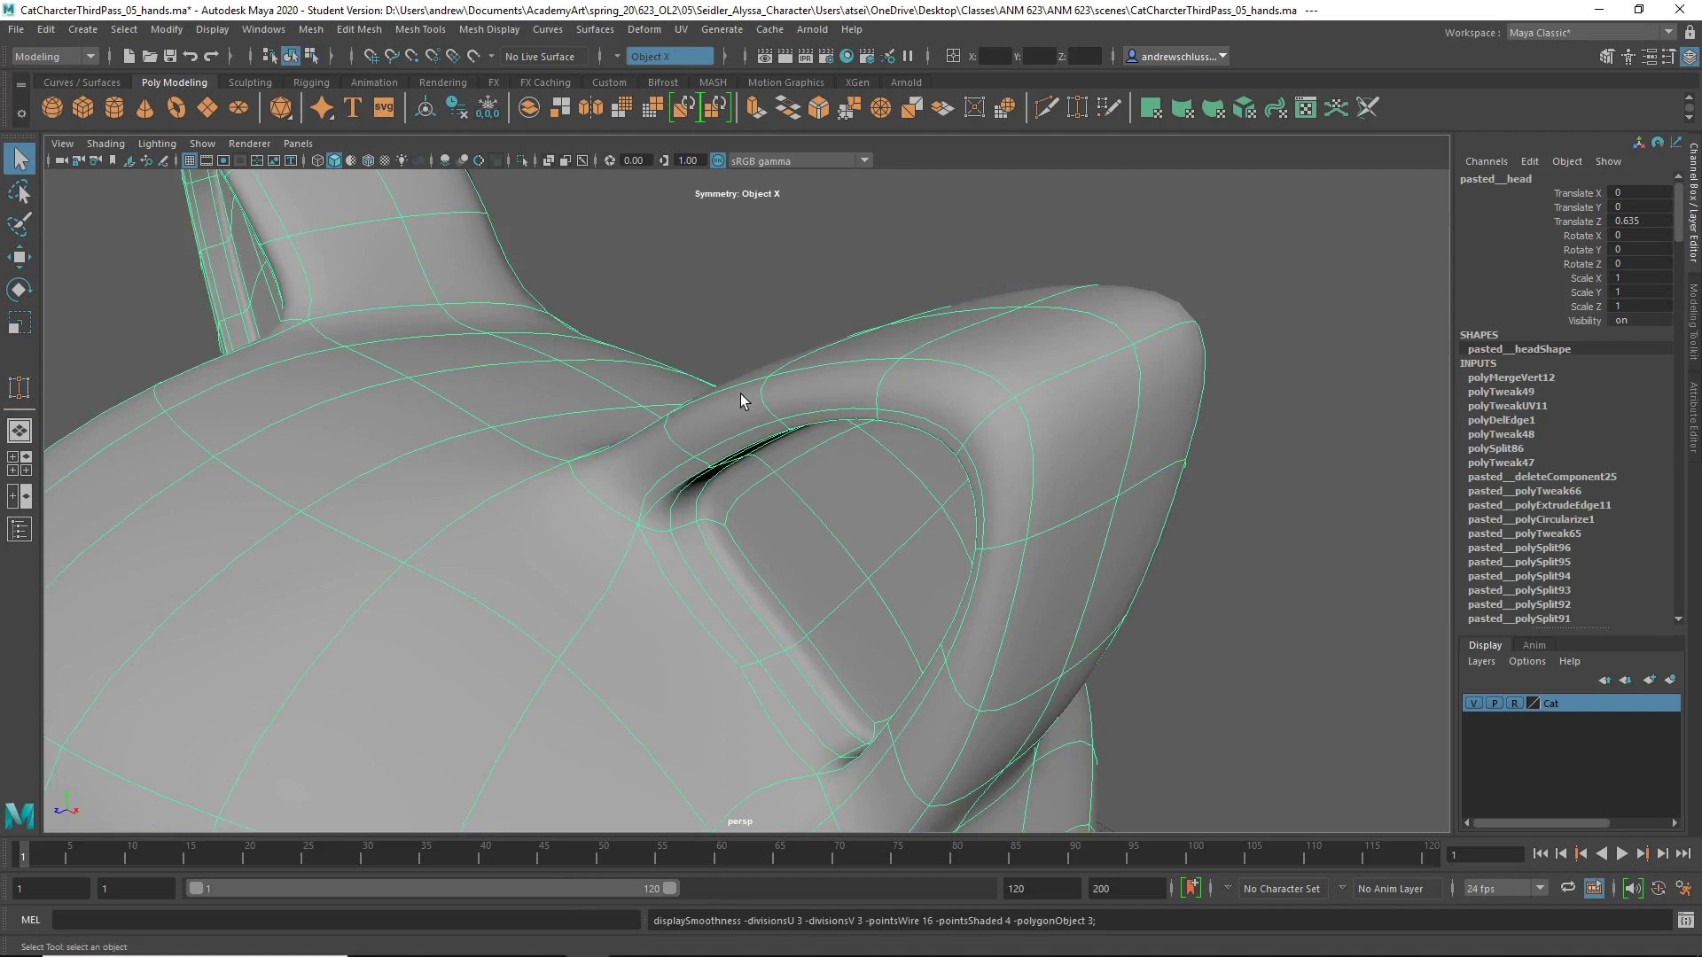
{"action": "key", "text": "f"}
{"action": "left_click_drag", "start_coordinate": [495, 337], "coordinate": [699, 391], "text": "alt"}
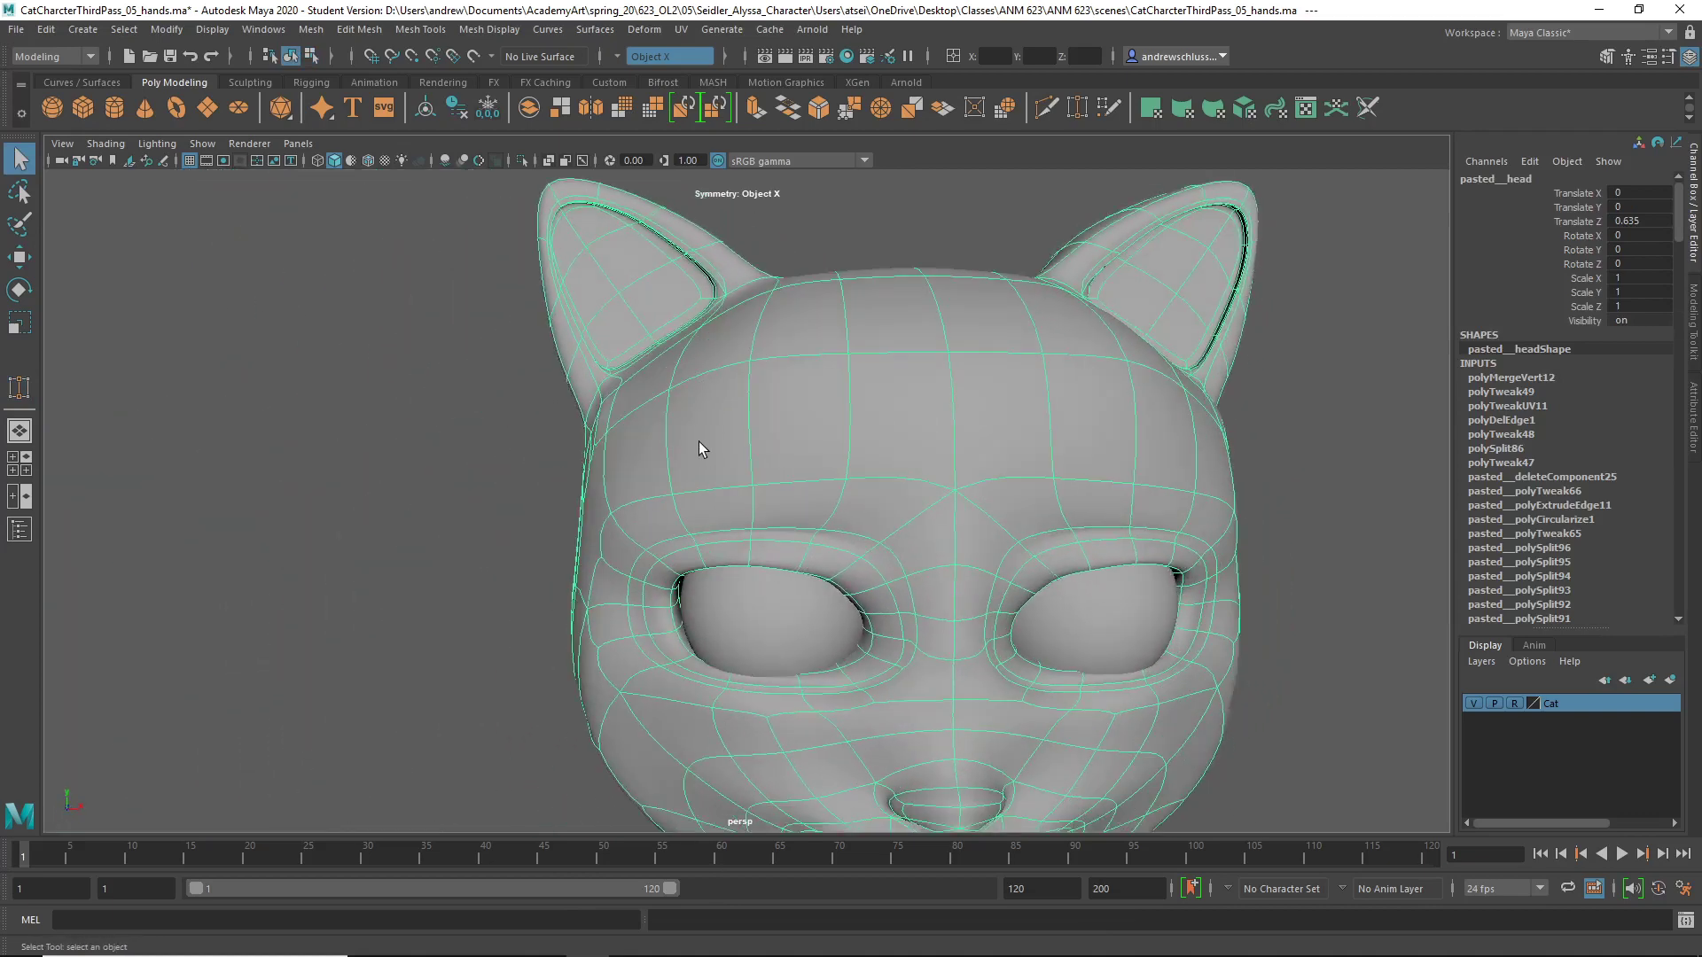
- Compare the smoothed and unsmoothed mesh on the side of the head around the temple
{"action": "key", "text": "1"}
{"action": "middle_click_drag", "start_coordinate": [846, 603], "coordinate": [686, 409], "text": "alt"}
{"action": "left_click_drag", "start_coordinate": [686, 413], "coordinate": [549, 493], "text": "alt"}
{"action": "key", "text": "3"}
{"action": "key", "text": "1"}
{"action": "key", "text": "3"}
{"action": "key", "text": "1"}
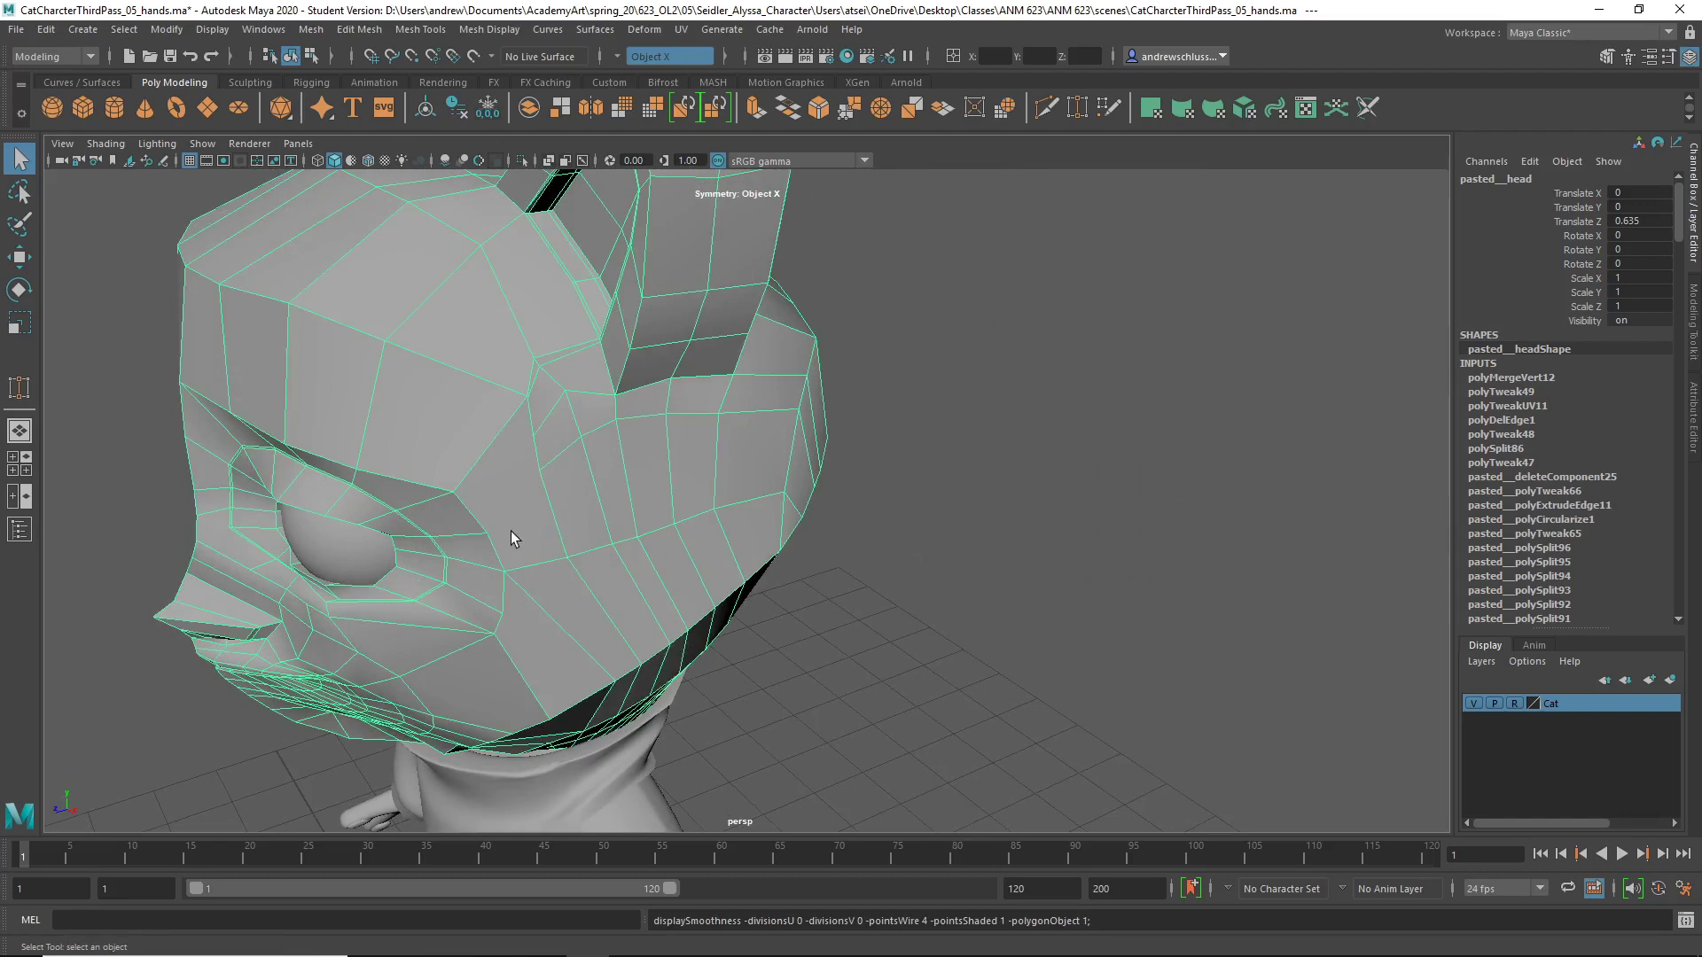
- Target Weld the doubled vertices at the outer lower corner of the ear opening
{"action": "left_click_drag", "start_coordinate": [511, 532], "coordinate": [562, 387], "text": "alt"}
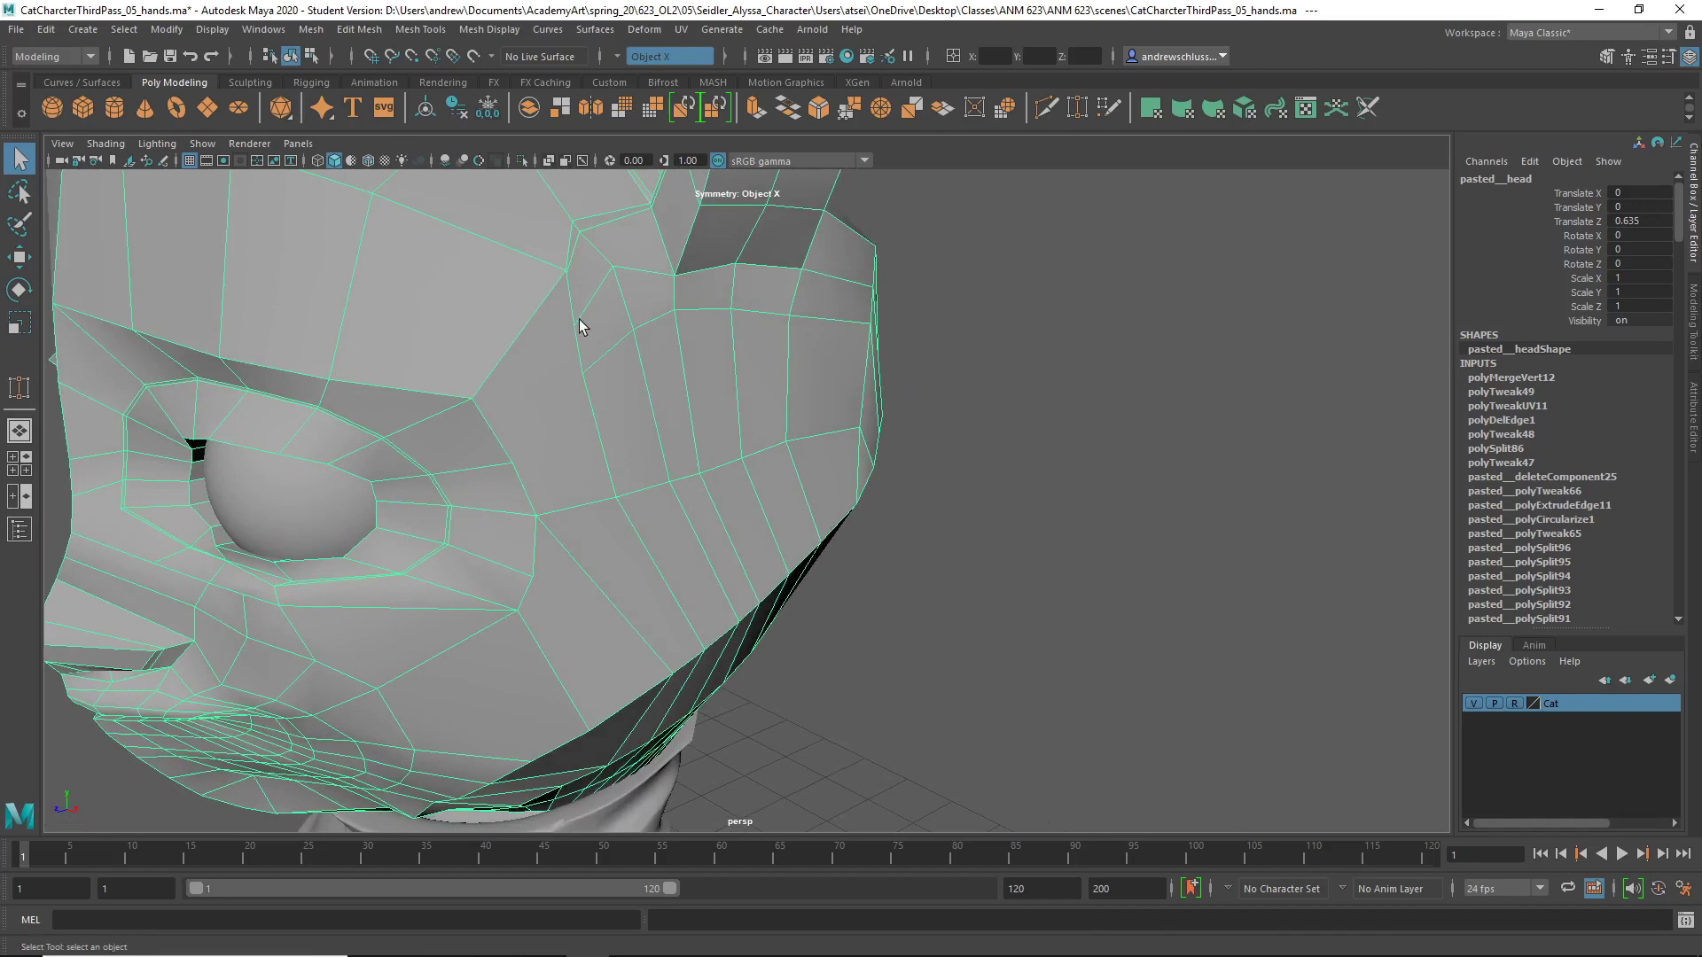
{"action": "left_click_drag", "start_coordinate": [579, 321], "coordinate": [585, 345], "text": "alt"}
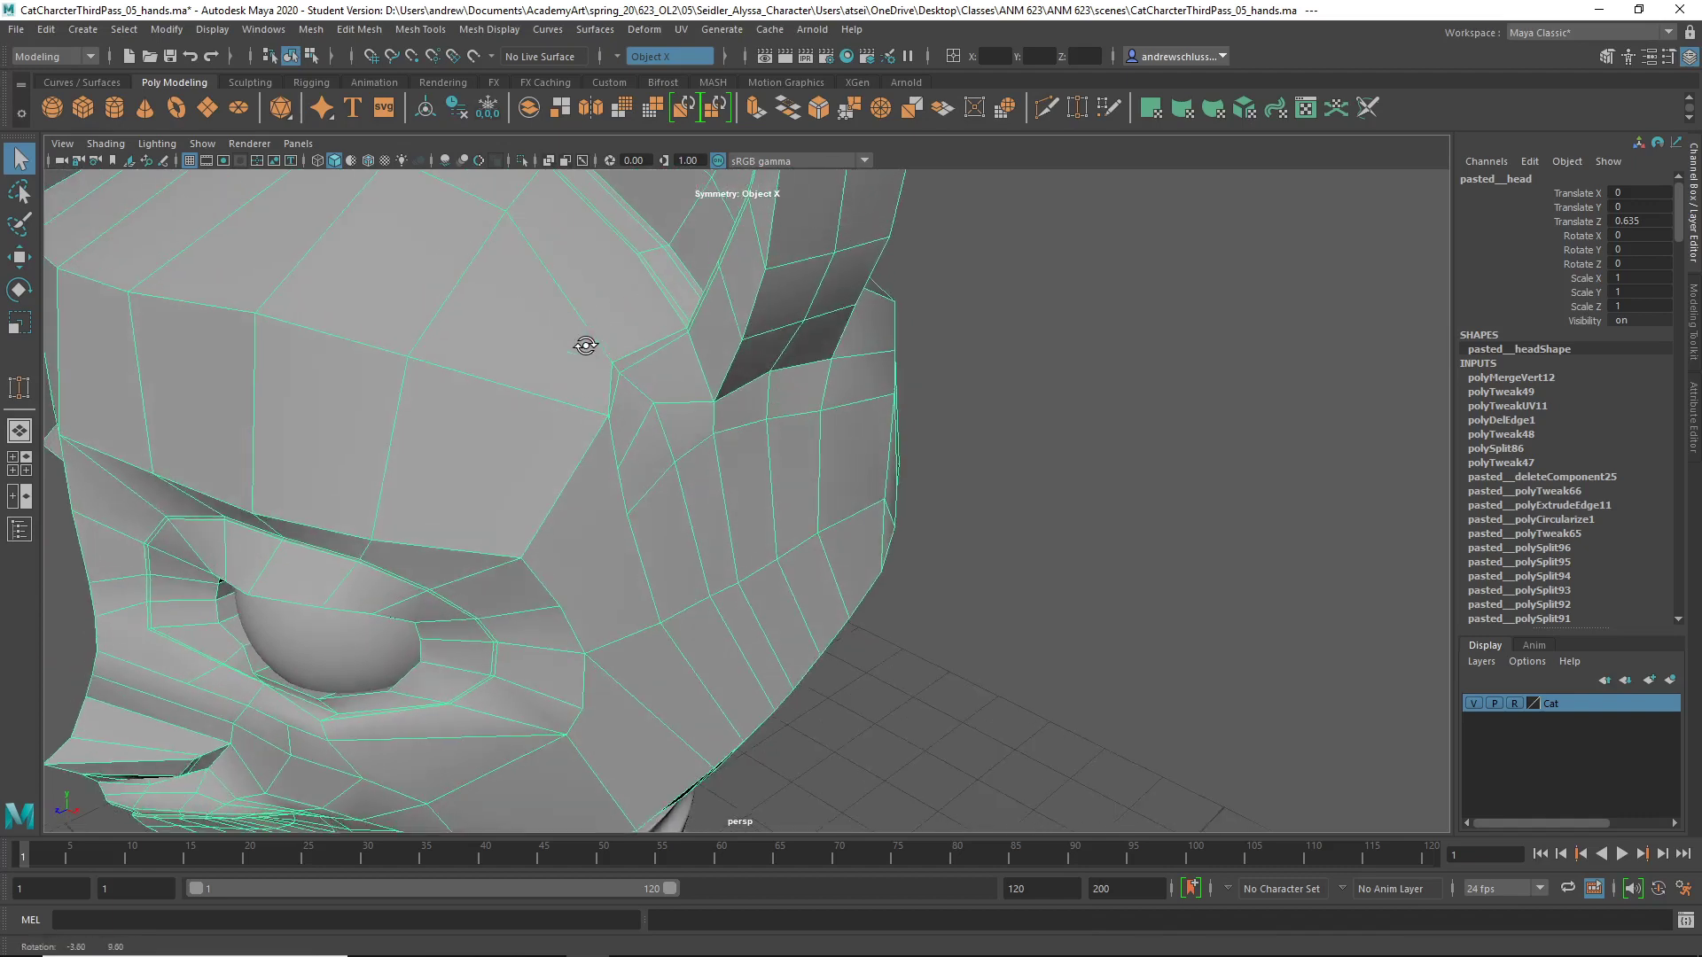
{"action": "right_click_drag", "start_coordinate": [654, 376], "coordinate": [755, 353], "text": "alt"}
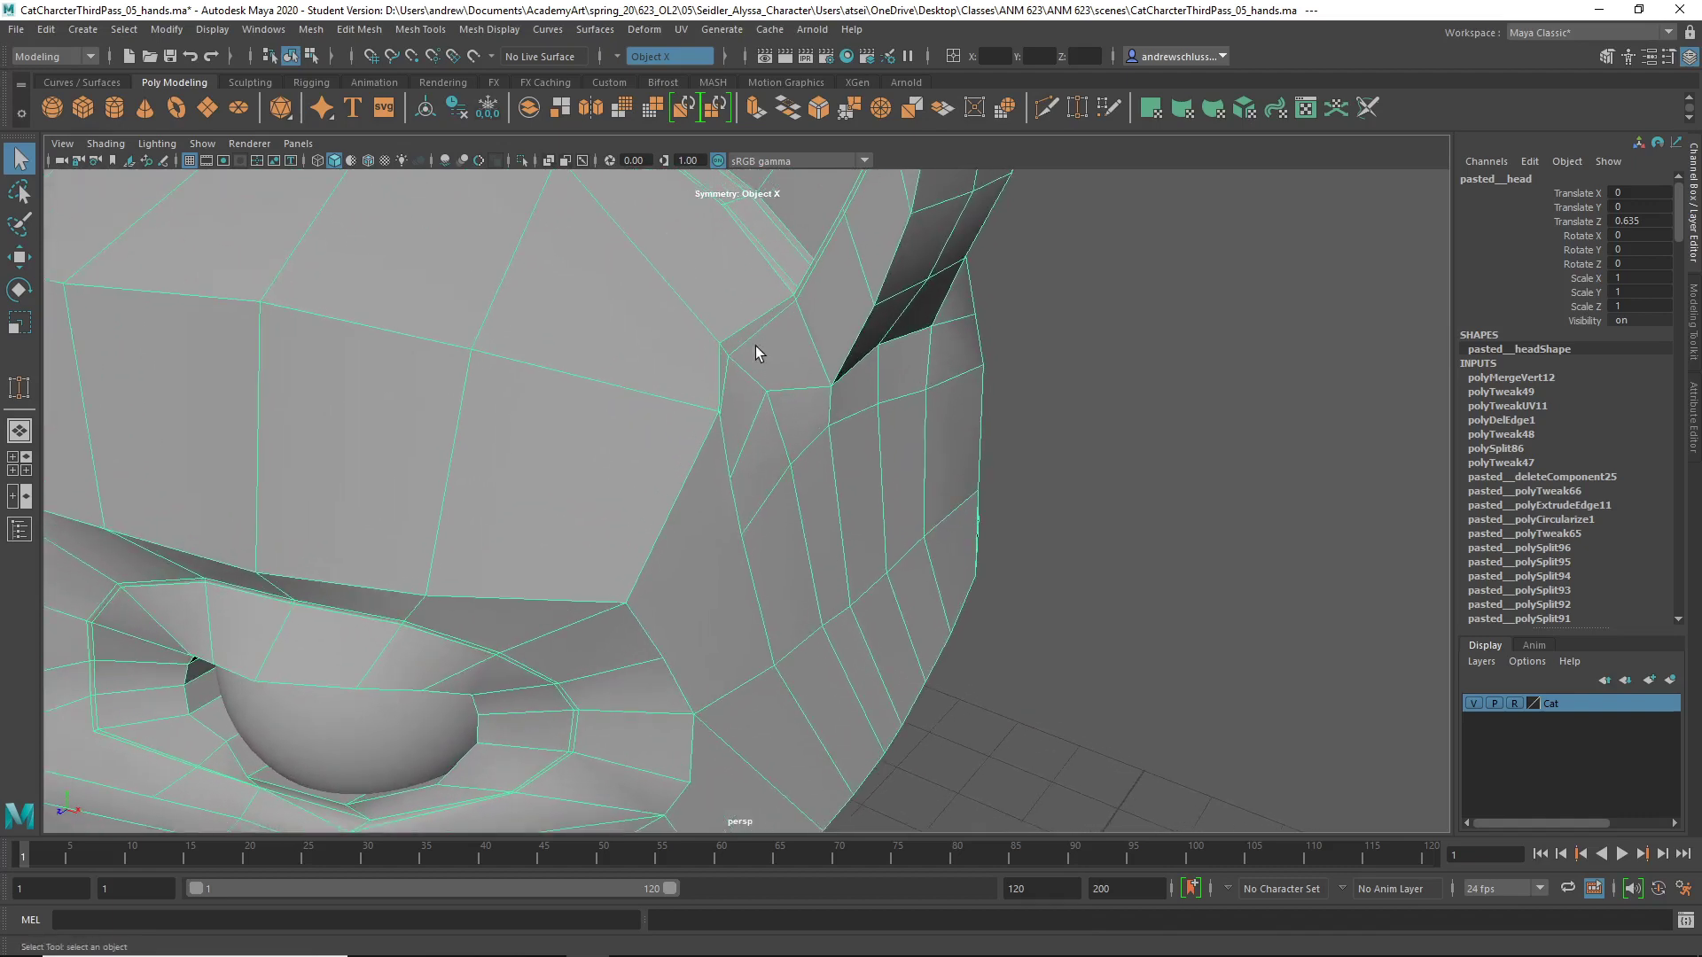
{"action": "left_click", "coordinate": [420, 30]}
{"action": "left_click", "coordinate": [477, 322]}
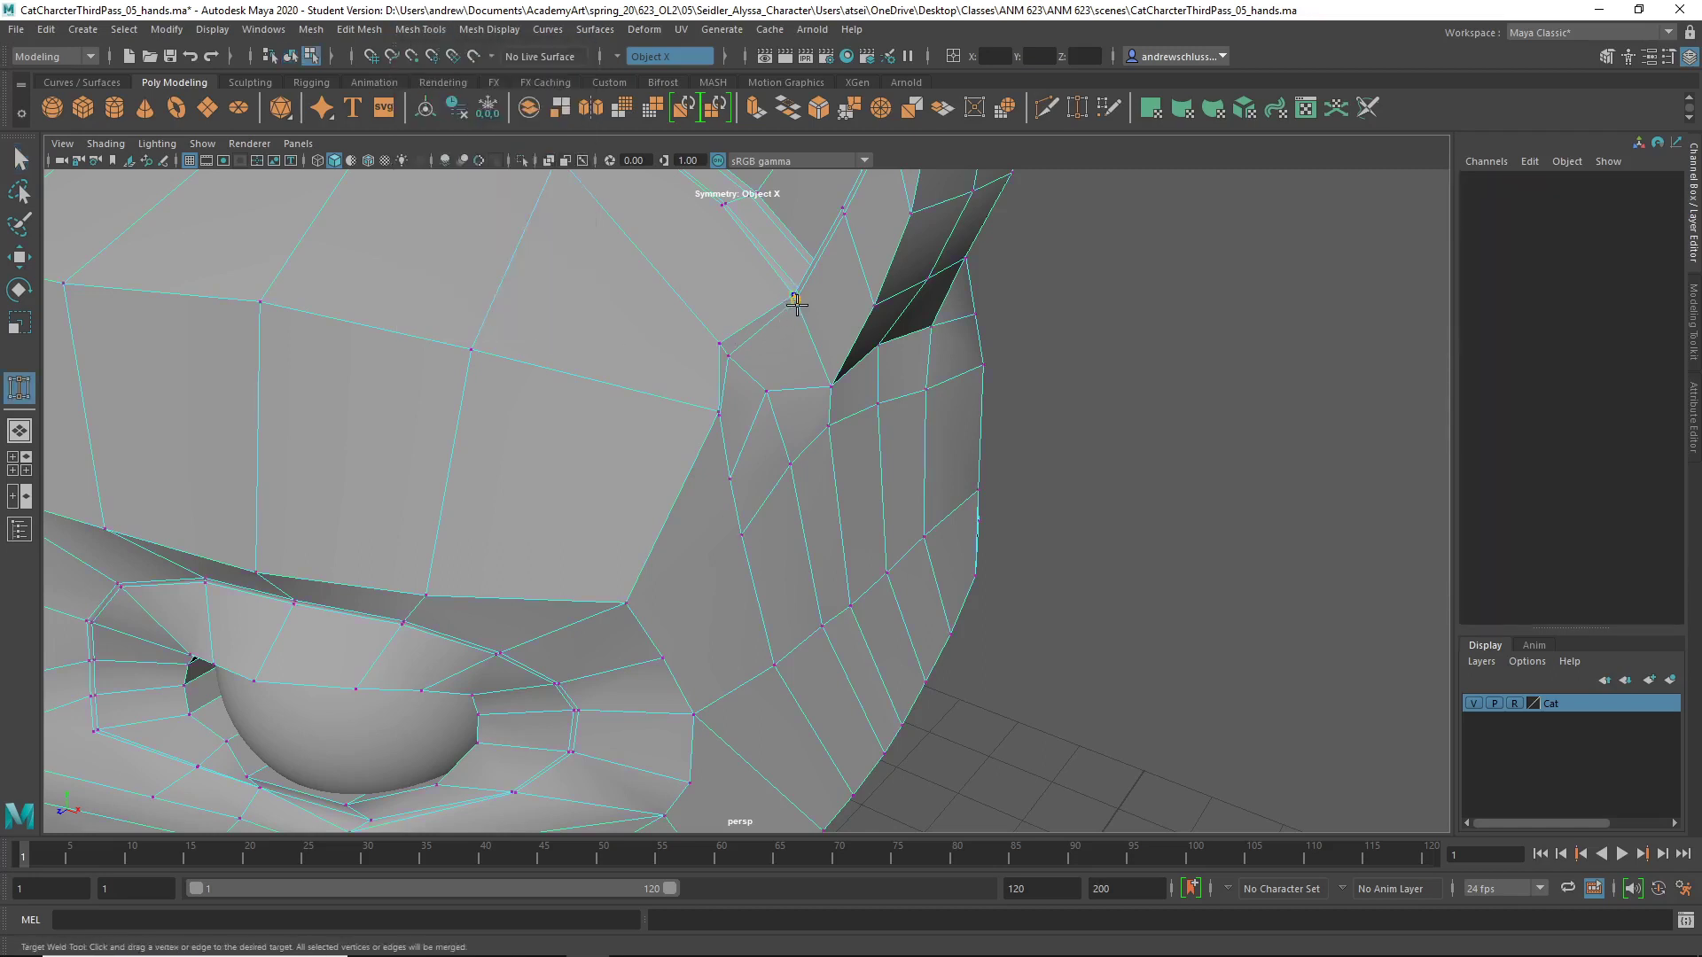
{"action": "left_click_drag", "start_coordinate": [794, 294], "coordinate": [797, 304]}
{"action": "key", "text": "q"}
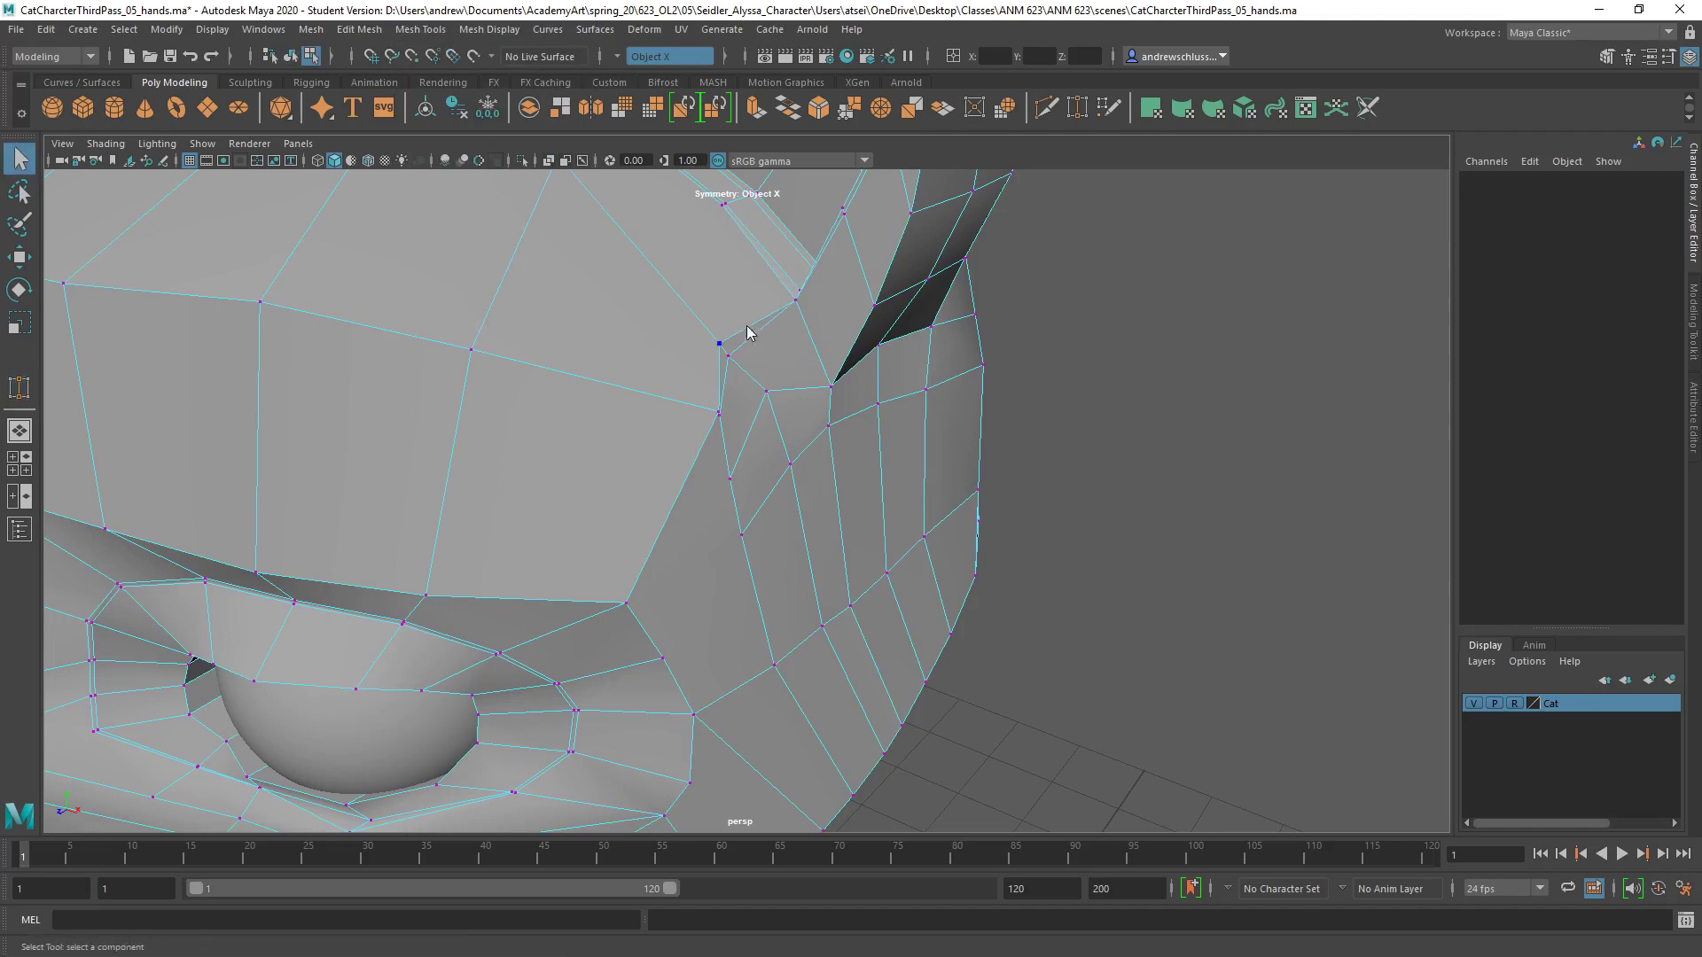
- Delete the redundant doubled edges running from the ear's outer corner to the temple
{"action": "right_click_drag", "start_coordinate": [748, 329], "coordinate": [748, 257]}
{"action": "double_click", "coordinate": [743, 332]}
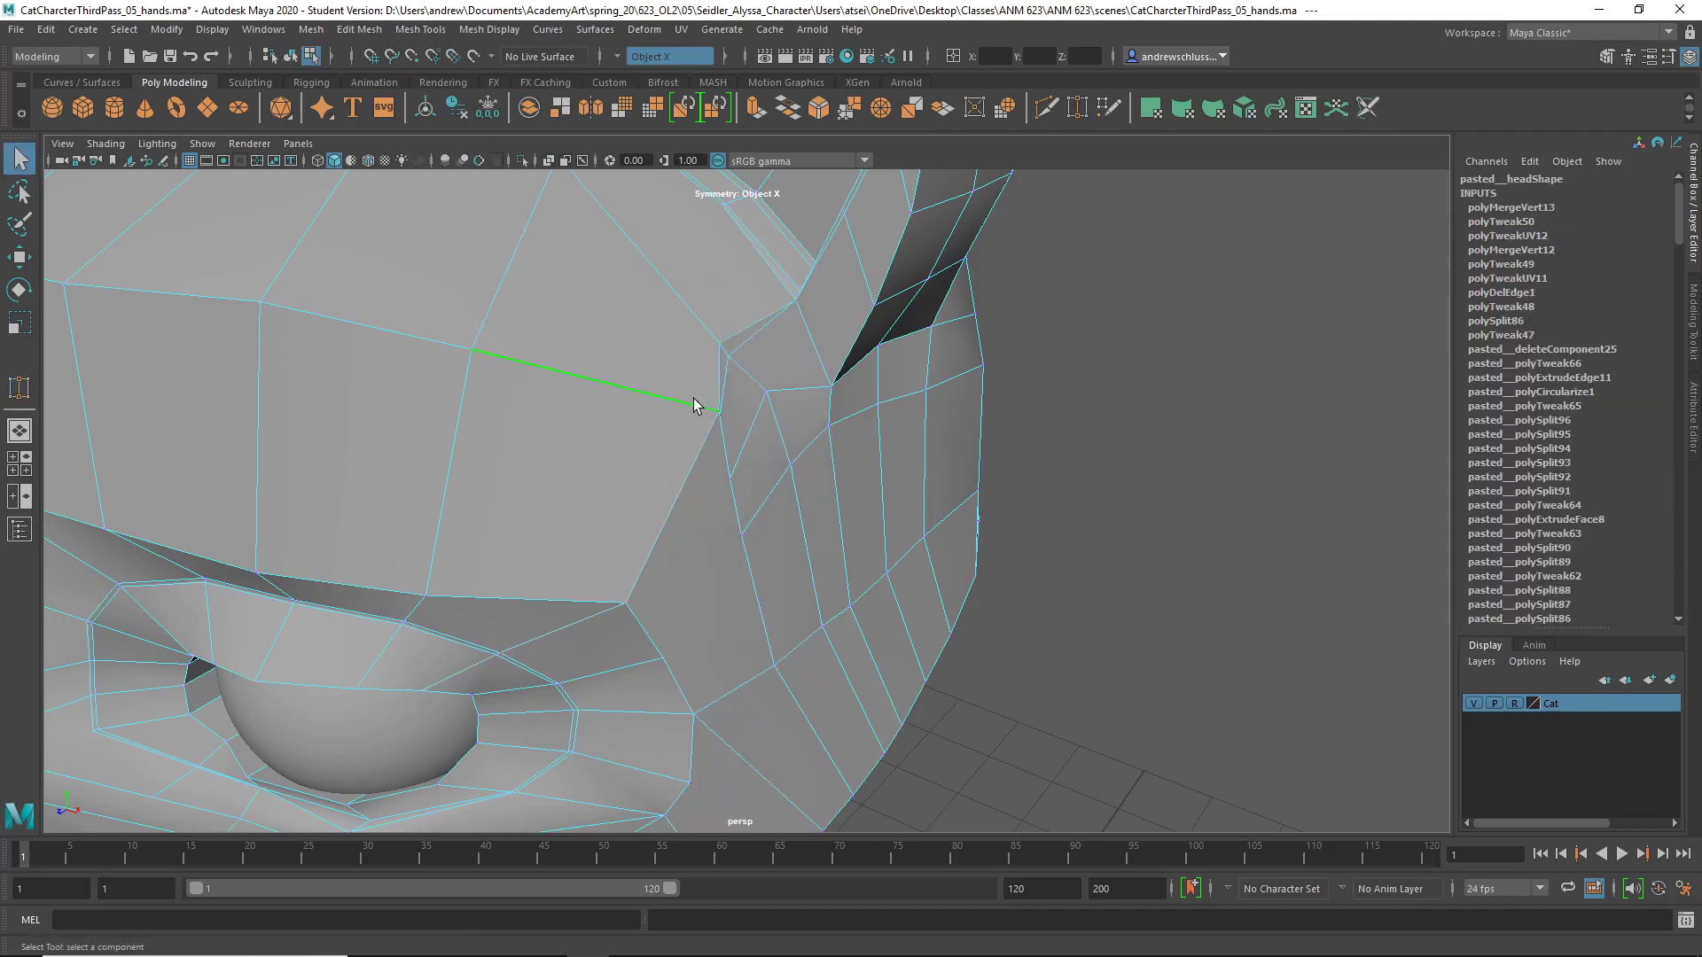
{"action": "right_click_drag", "start_coordinate": [660, 353], "coordinate": [612, 372], "text": "shift"}
- Target Weld the two nearly coincident vertices at the temple where the forehead edge meets the side of the head
{"action": "right_click_drag", "start_coordinate": [600, 479], "coordinate": [973, 483], "text": "alt"}
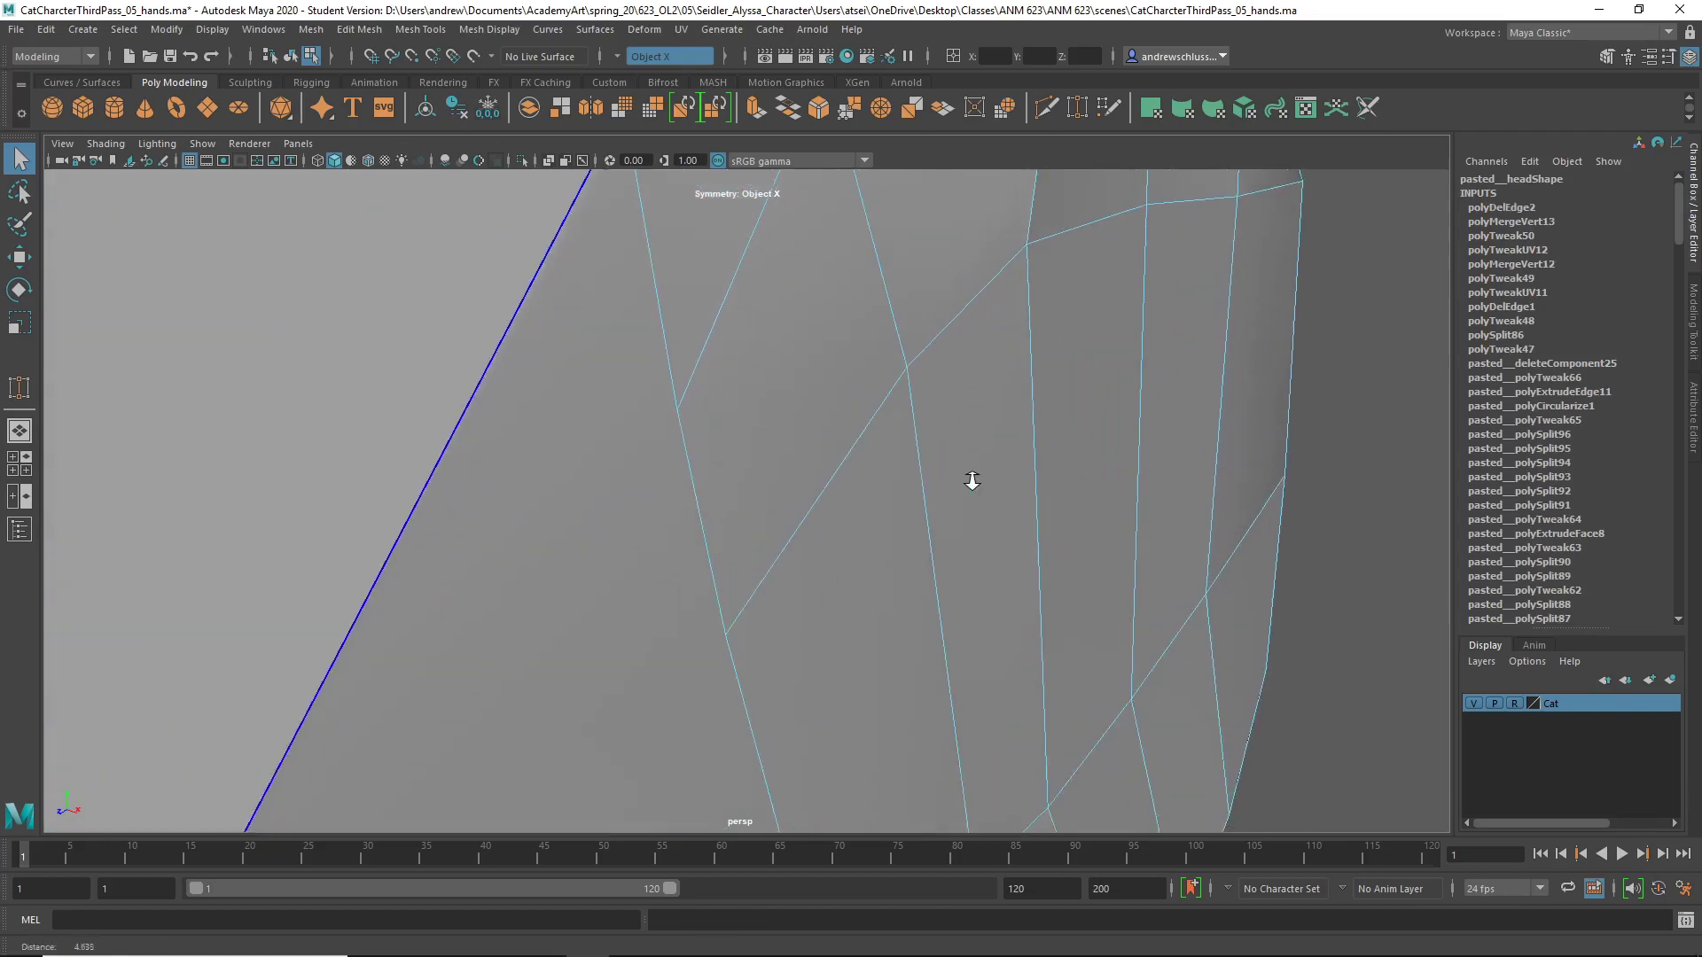
{"action": "middle_click_drag", "start_coordinate": [741, 335], "coordinate": [746, 407], "text": "alt"}
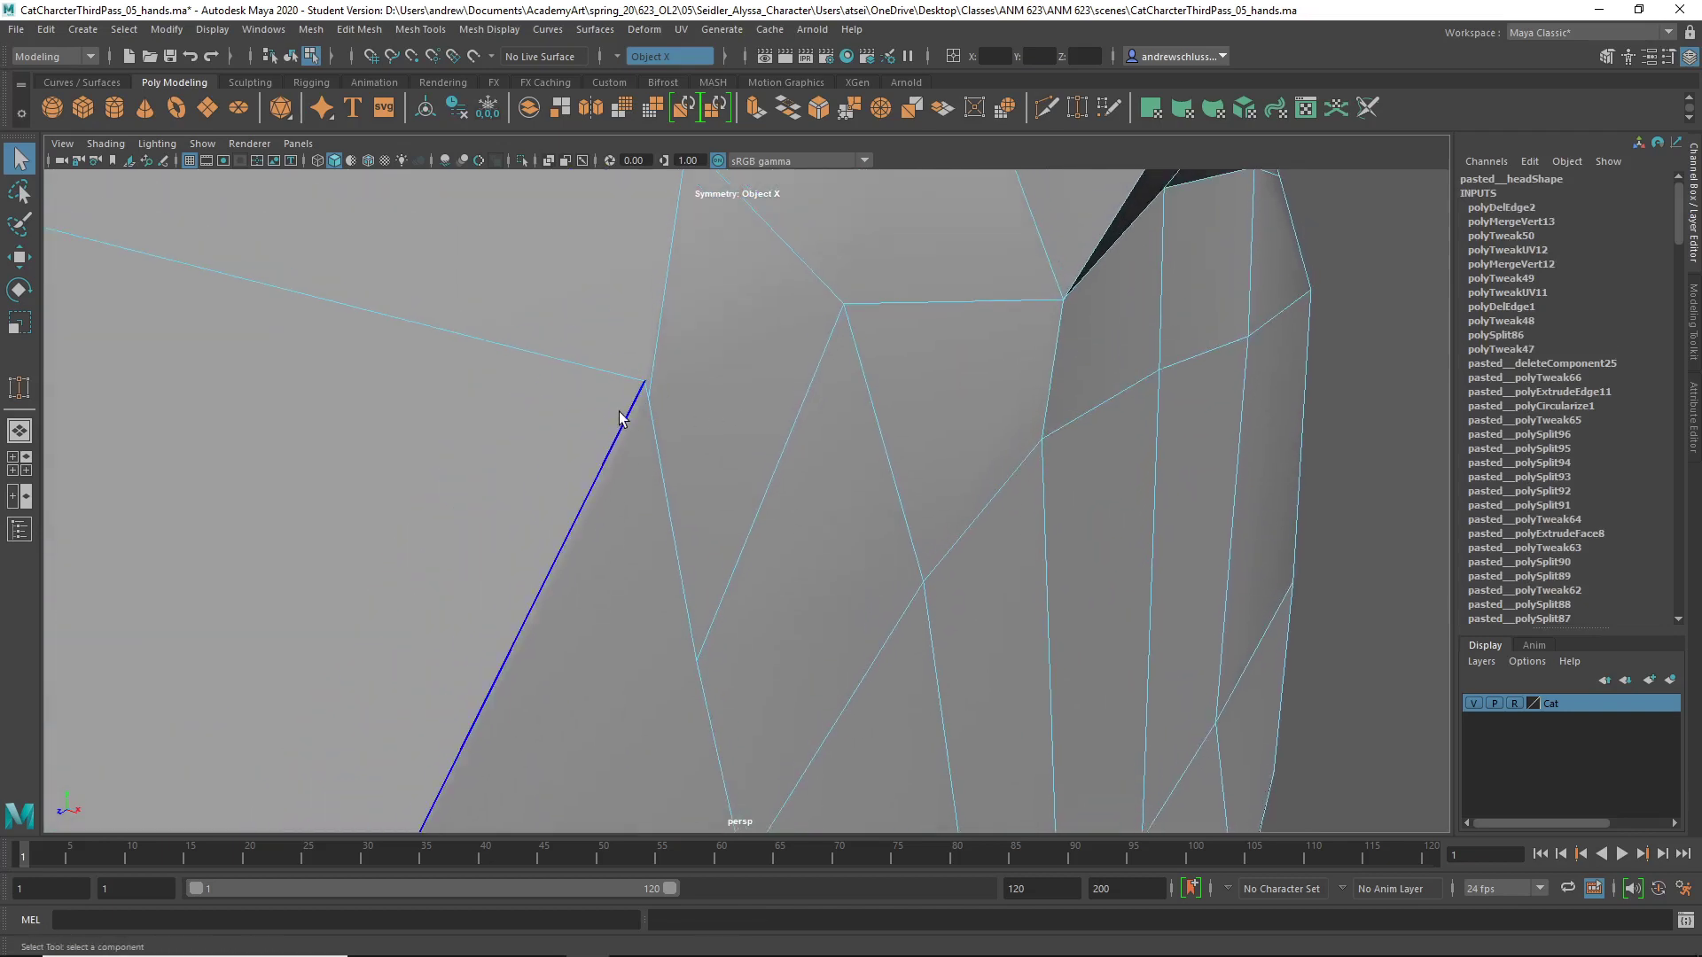
{"action": "right_click_drag", "start_coordinate": [619, 411], "coordinate": [574, 433]}
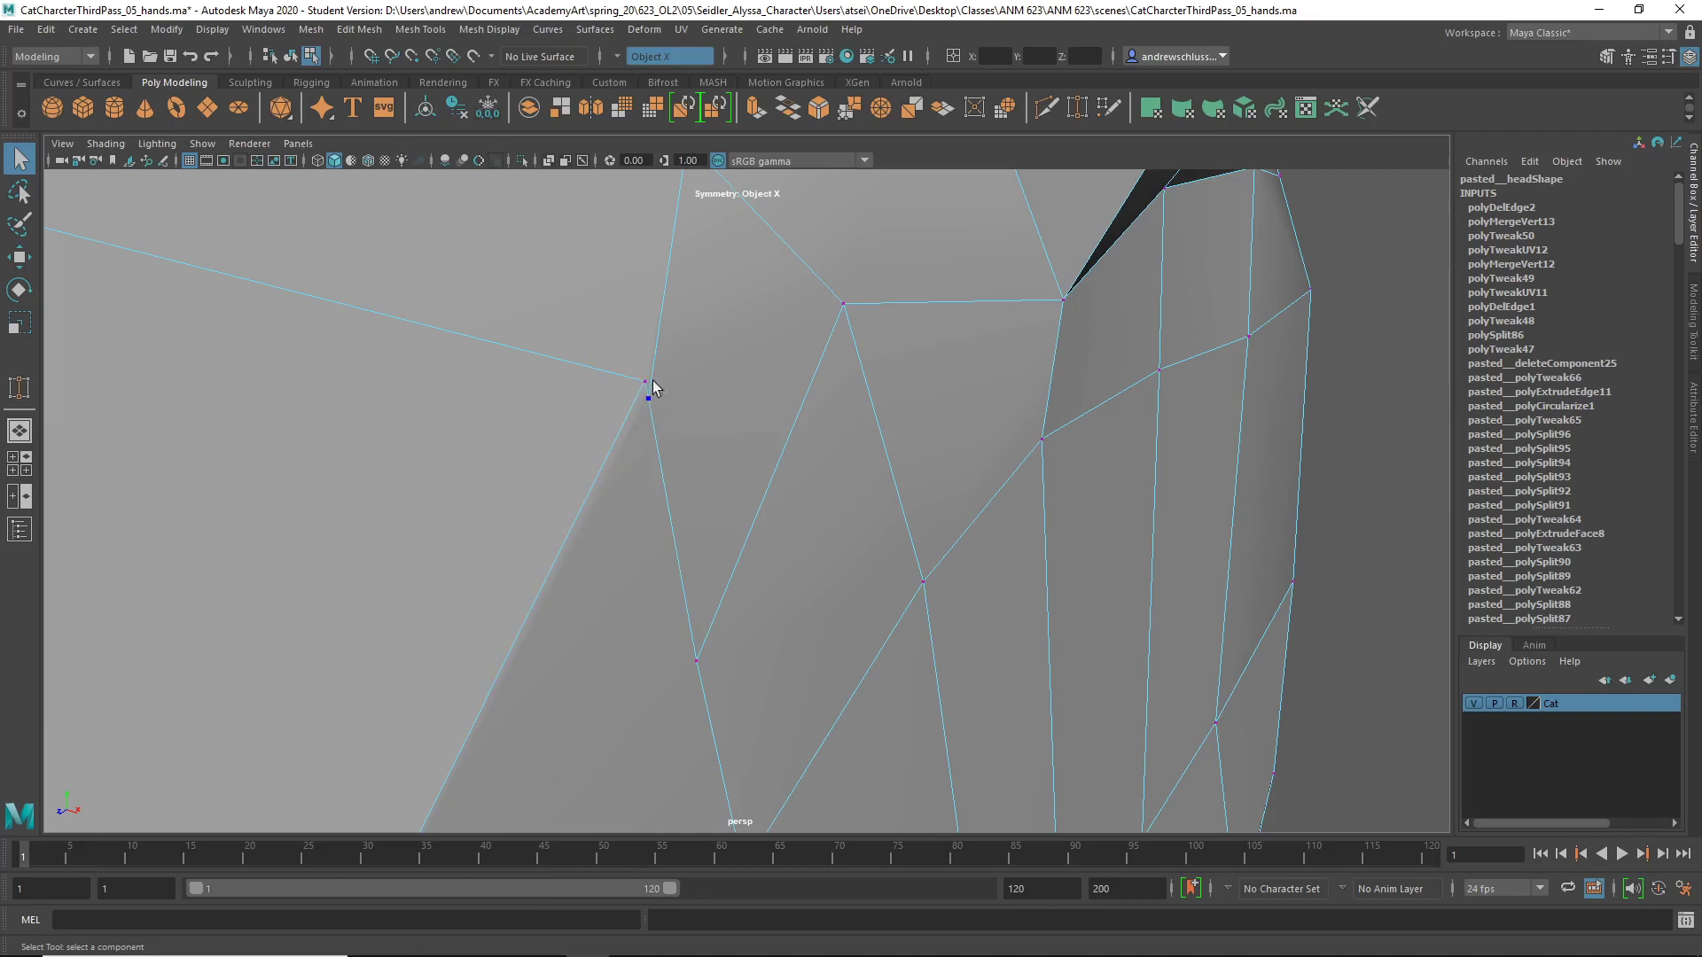
{"action": "left_click", "coordinate": [421, 30]}
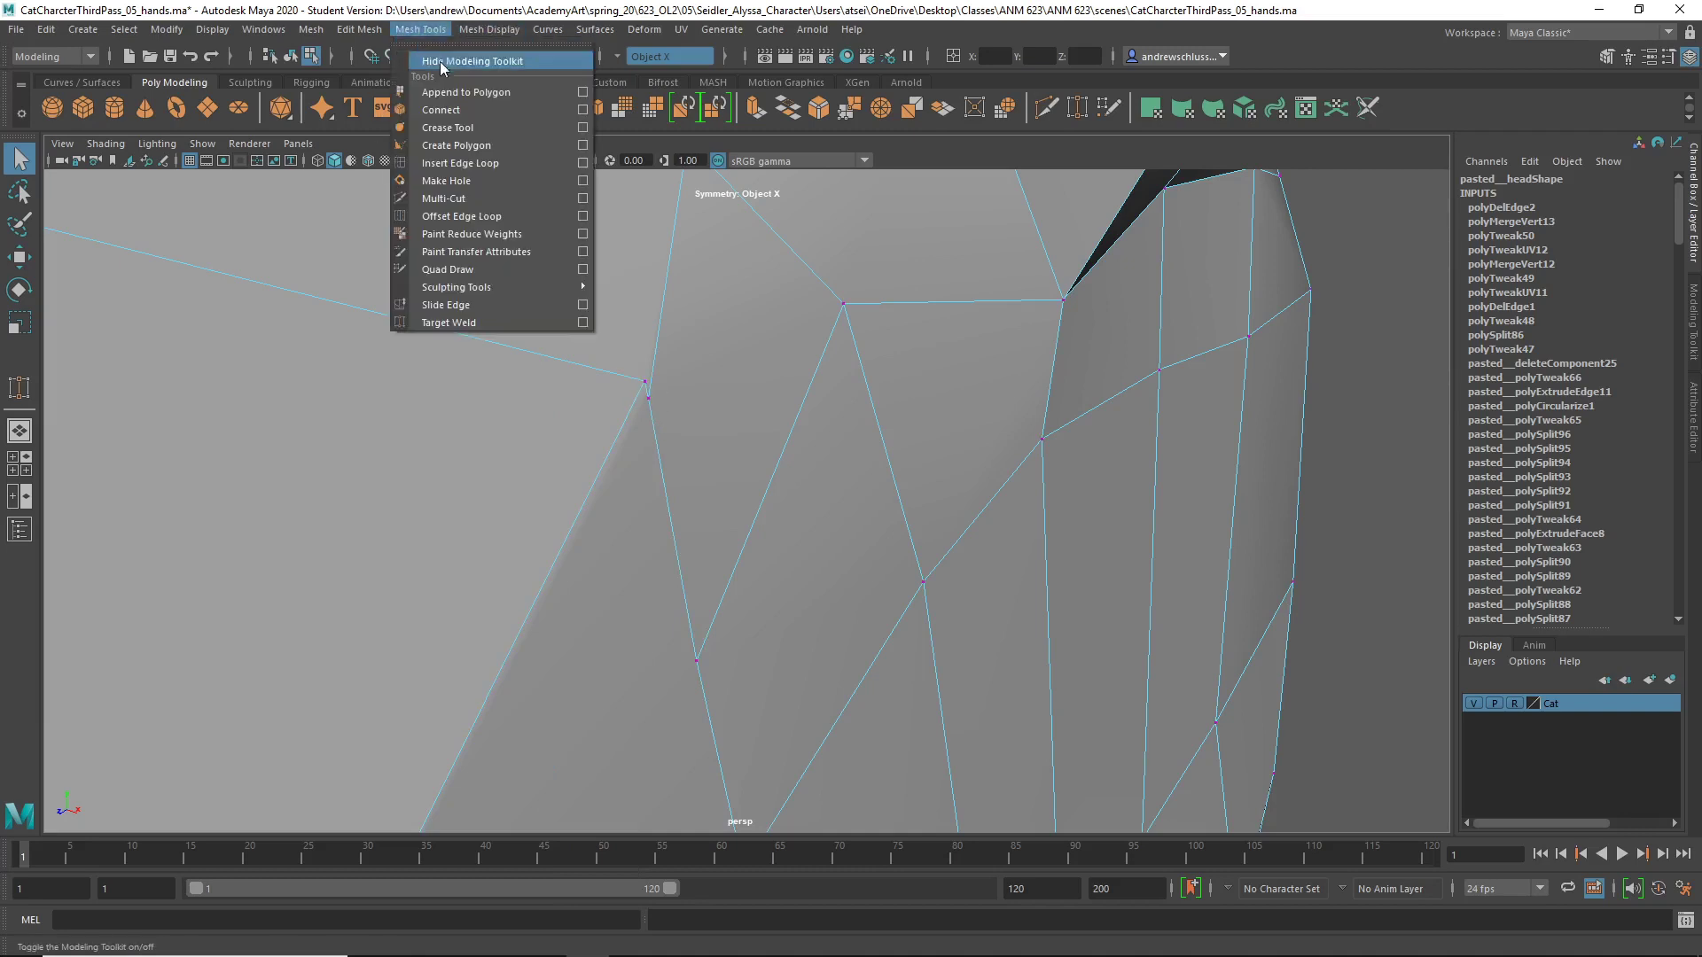
{"action": "left_click", "coordinate": [448, 323]}
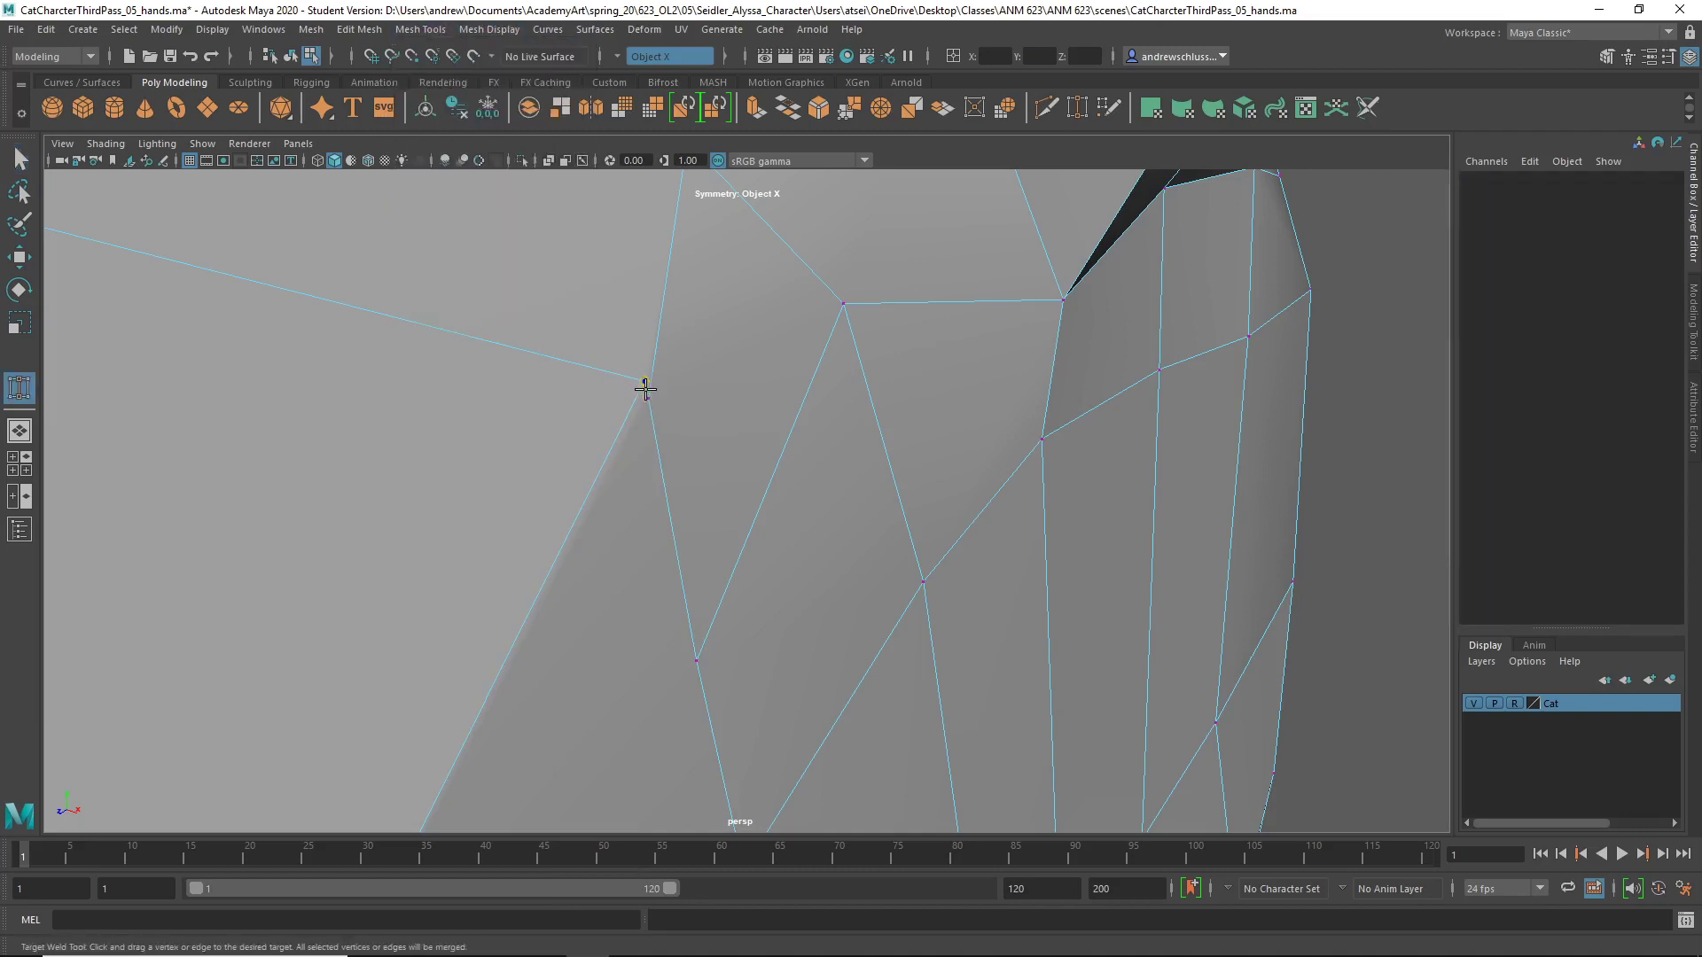
{"action": "left_click_drag", "start_coordinate": [657, 402], "coordinate": [661, 407]}
- Check the forehead and temple with smoothing on and off, and return the head to object mode
{"action": "right_click_drag", "start_coordinate": [798, 410], "coordinate": [347, 416], "text": "alt"}
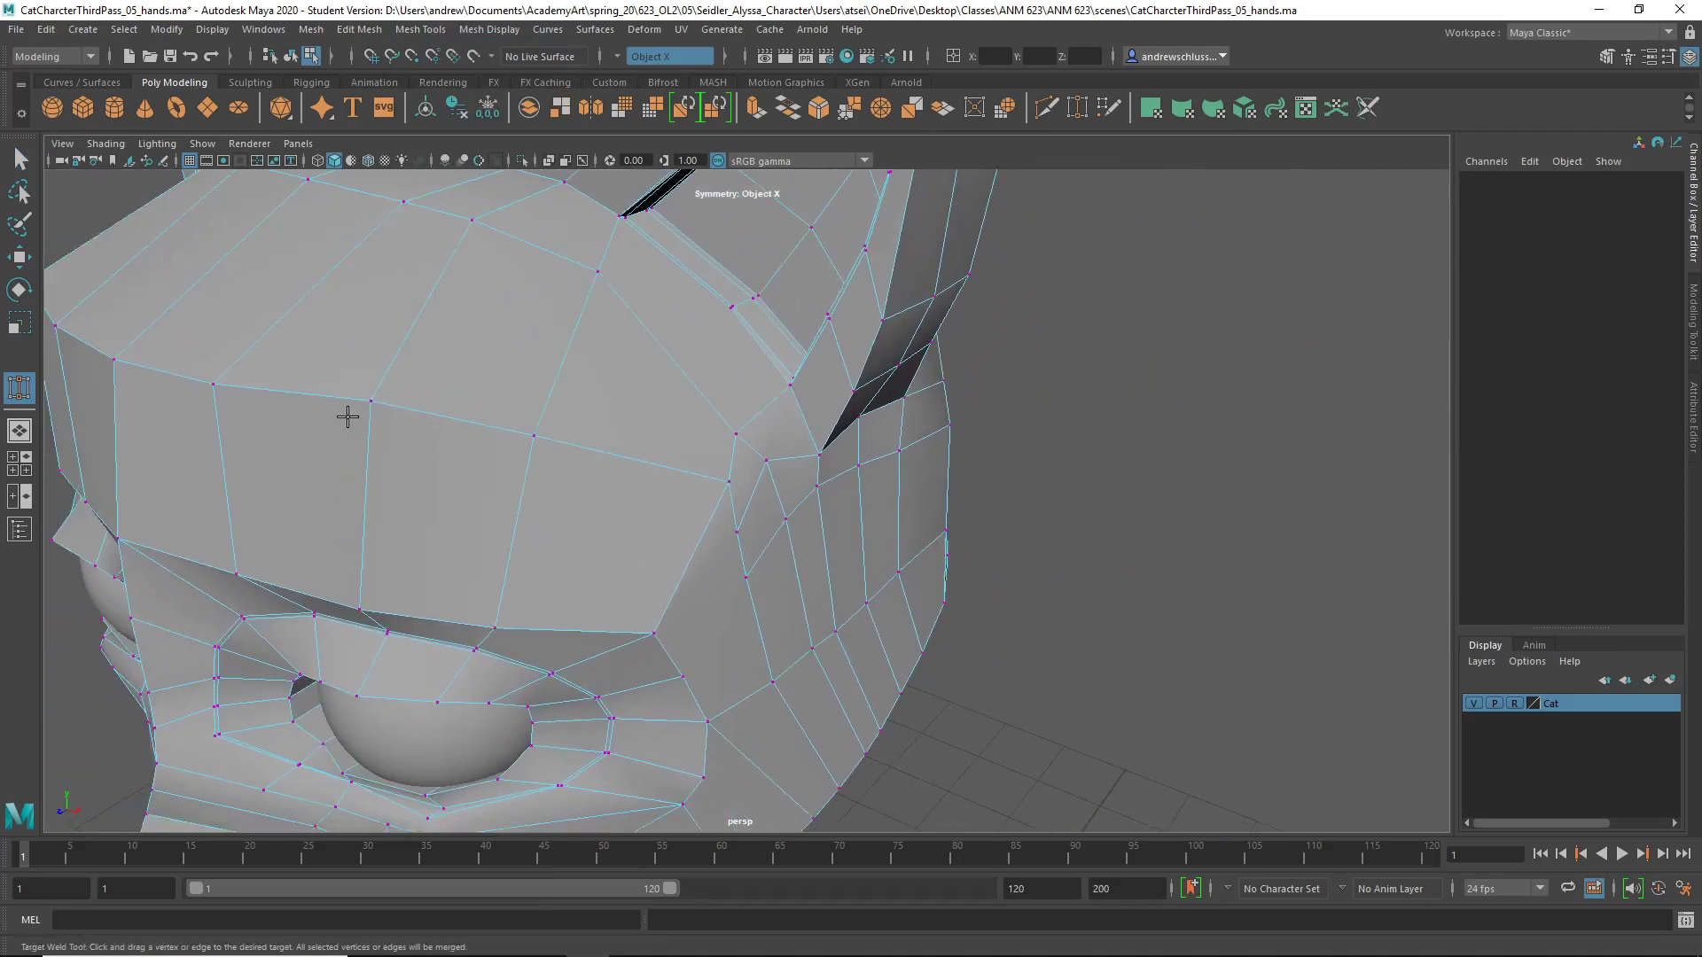
{"action": "key", "text": "3"}
{"action": "key", "text": "1"}
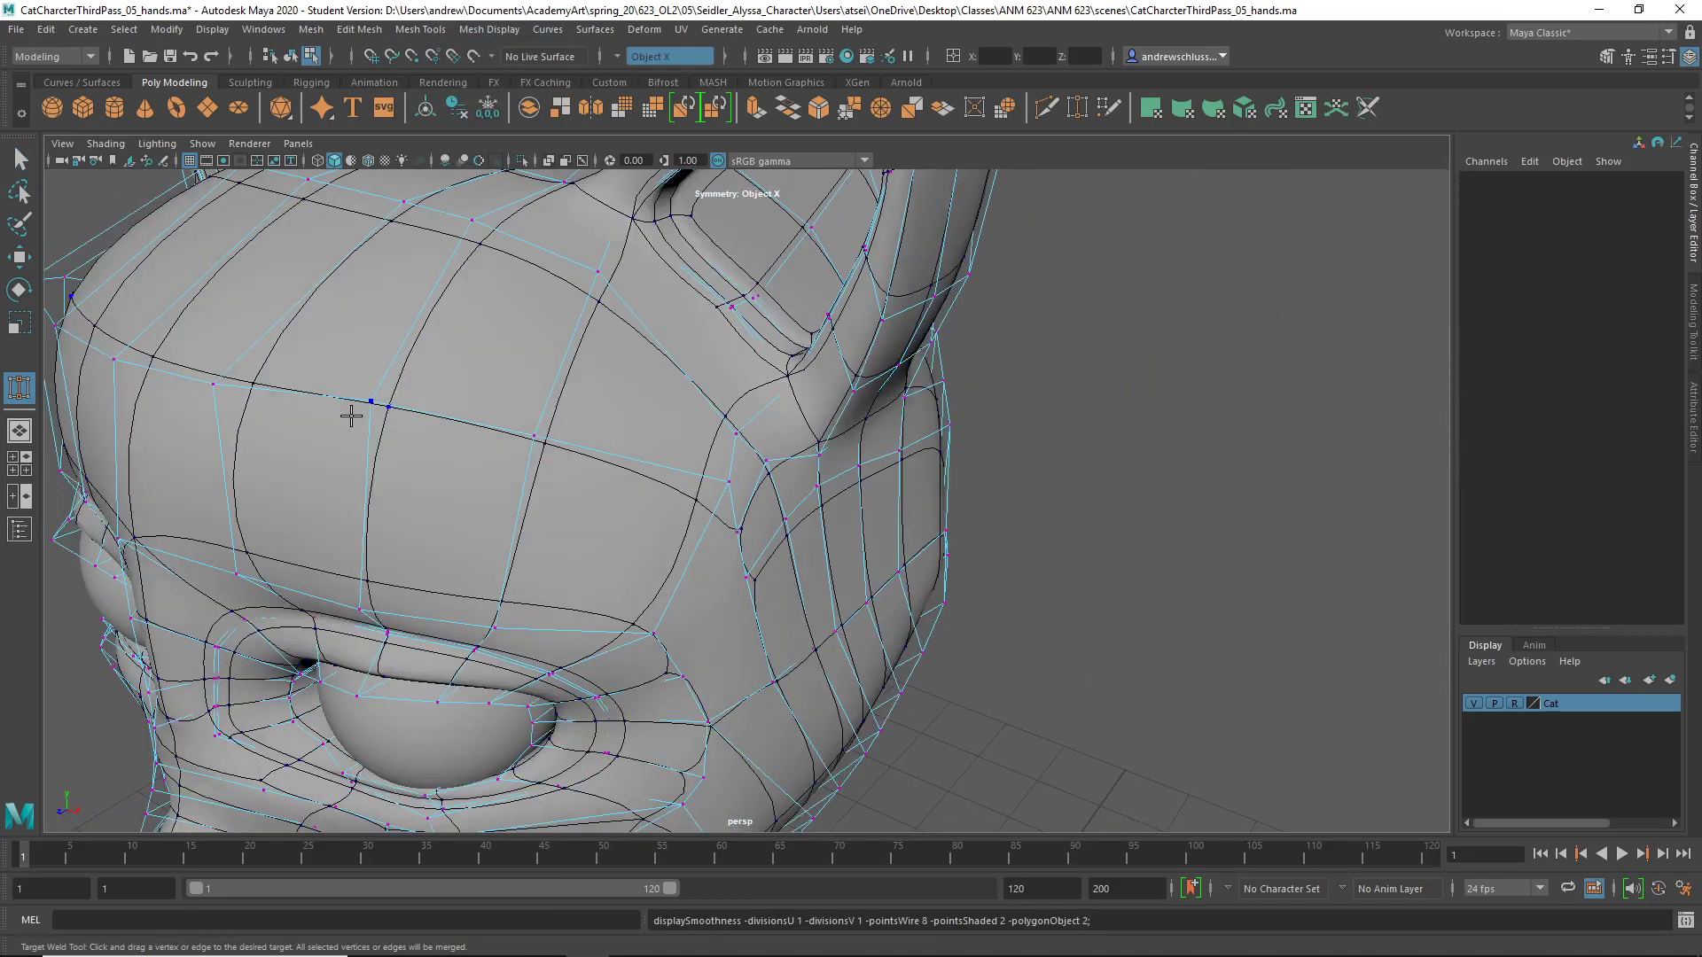
{"action": "key", "text": "3"}
{"action": "key", "text": "1"}
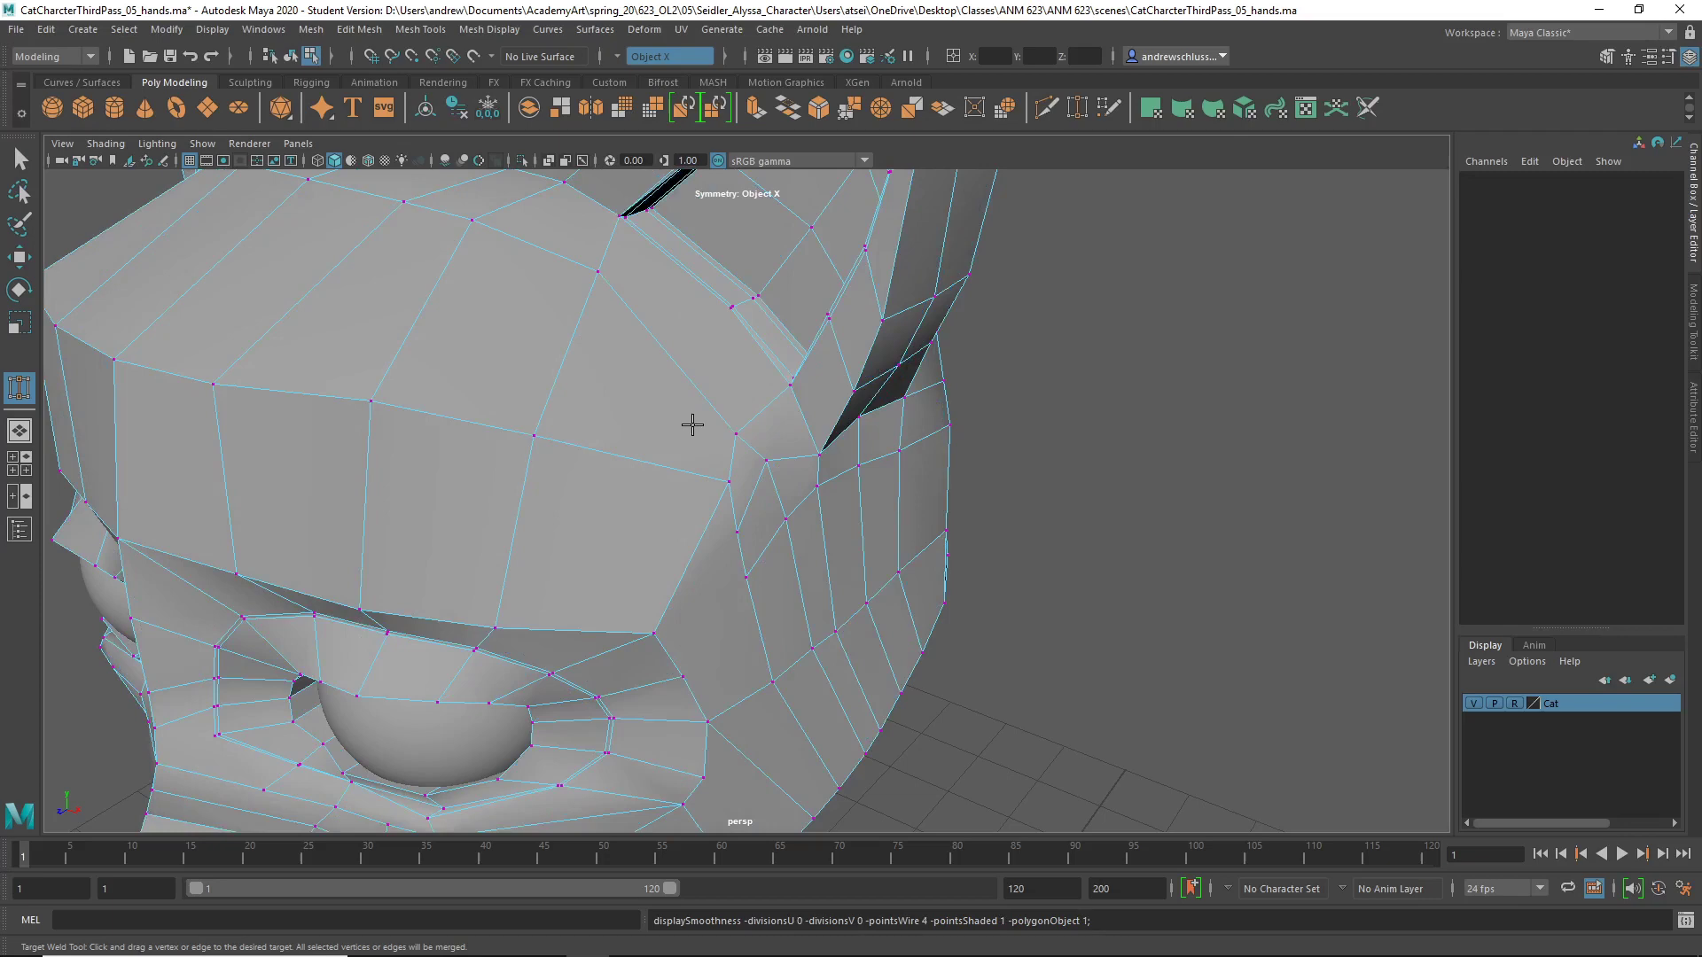
{"action": "key", "text": "q"}
{"action": "right_click_drag", "start_coordinate": [745, 463], "coordinate": [849, 407]}
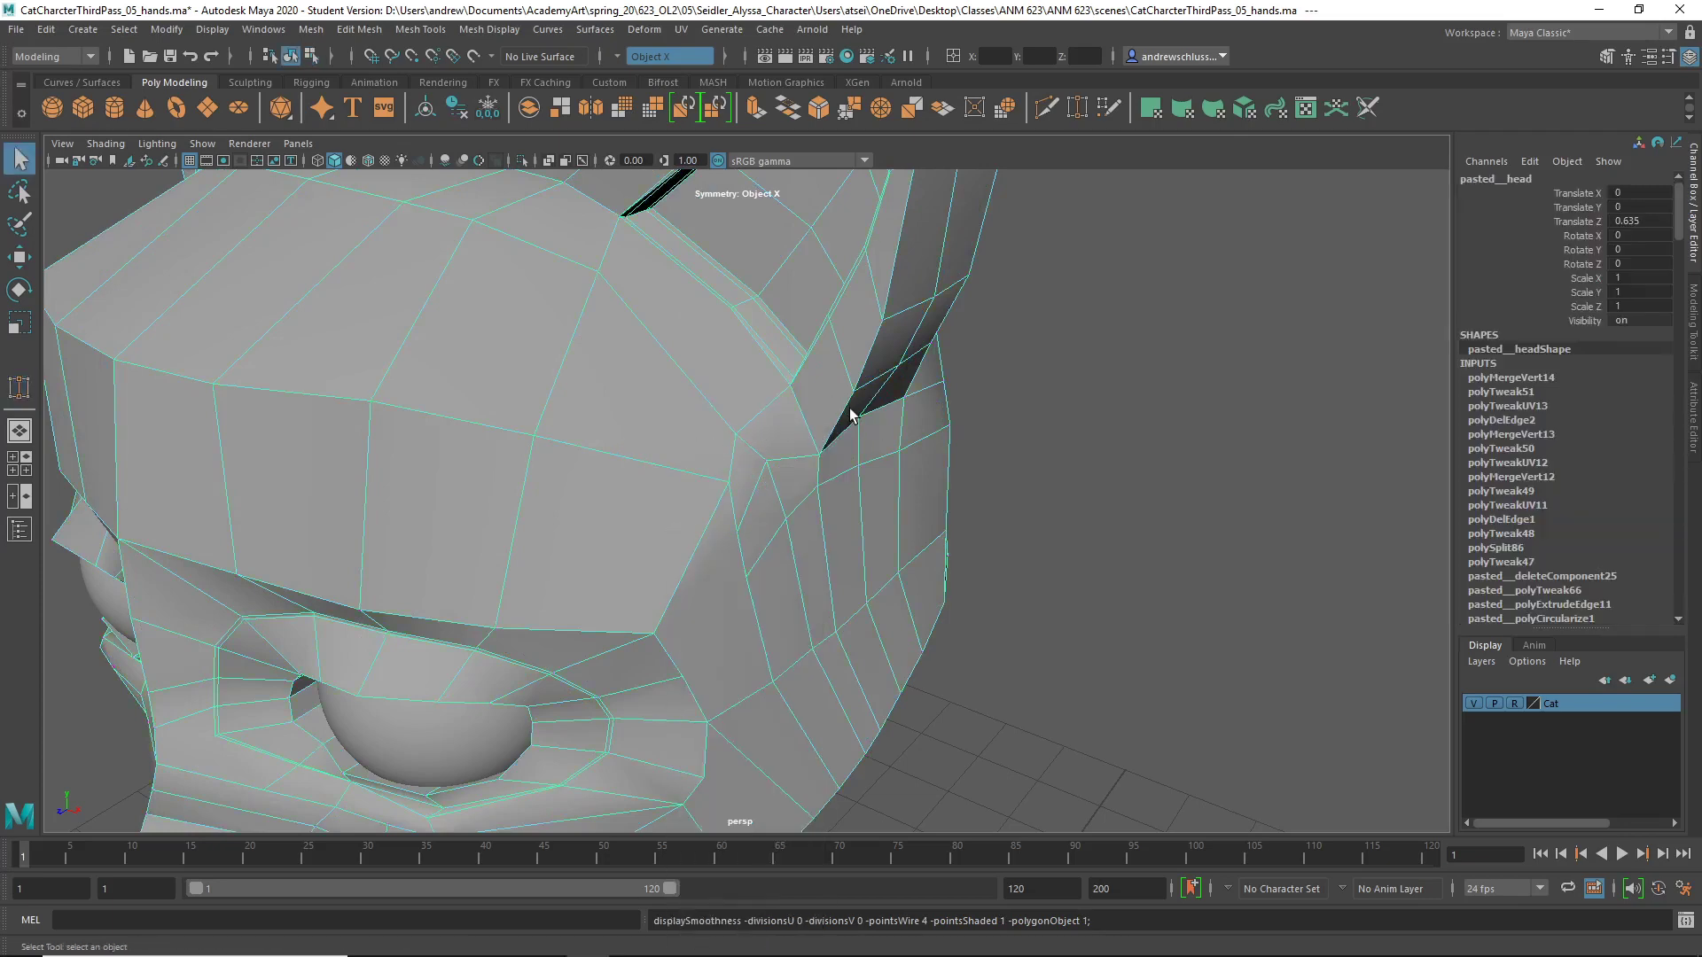
- Multi-Cut the temple's unfinished edge row forward across the lower forehead above the brow
{"action": "key", "text": "3"}
{"action": "right_click_drag", "start_coordinate": [1017, 461], "coordinate": [946, 507], "text": "alt"}
{"action": "key", "text": "1"}
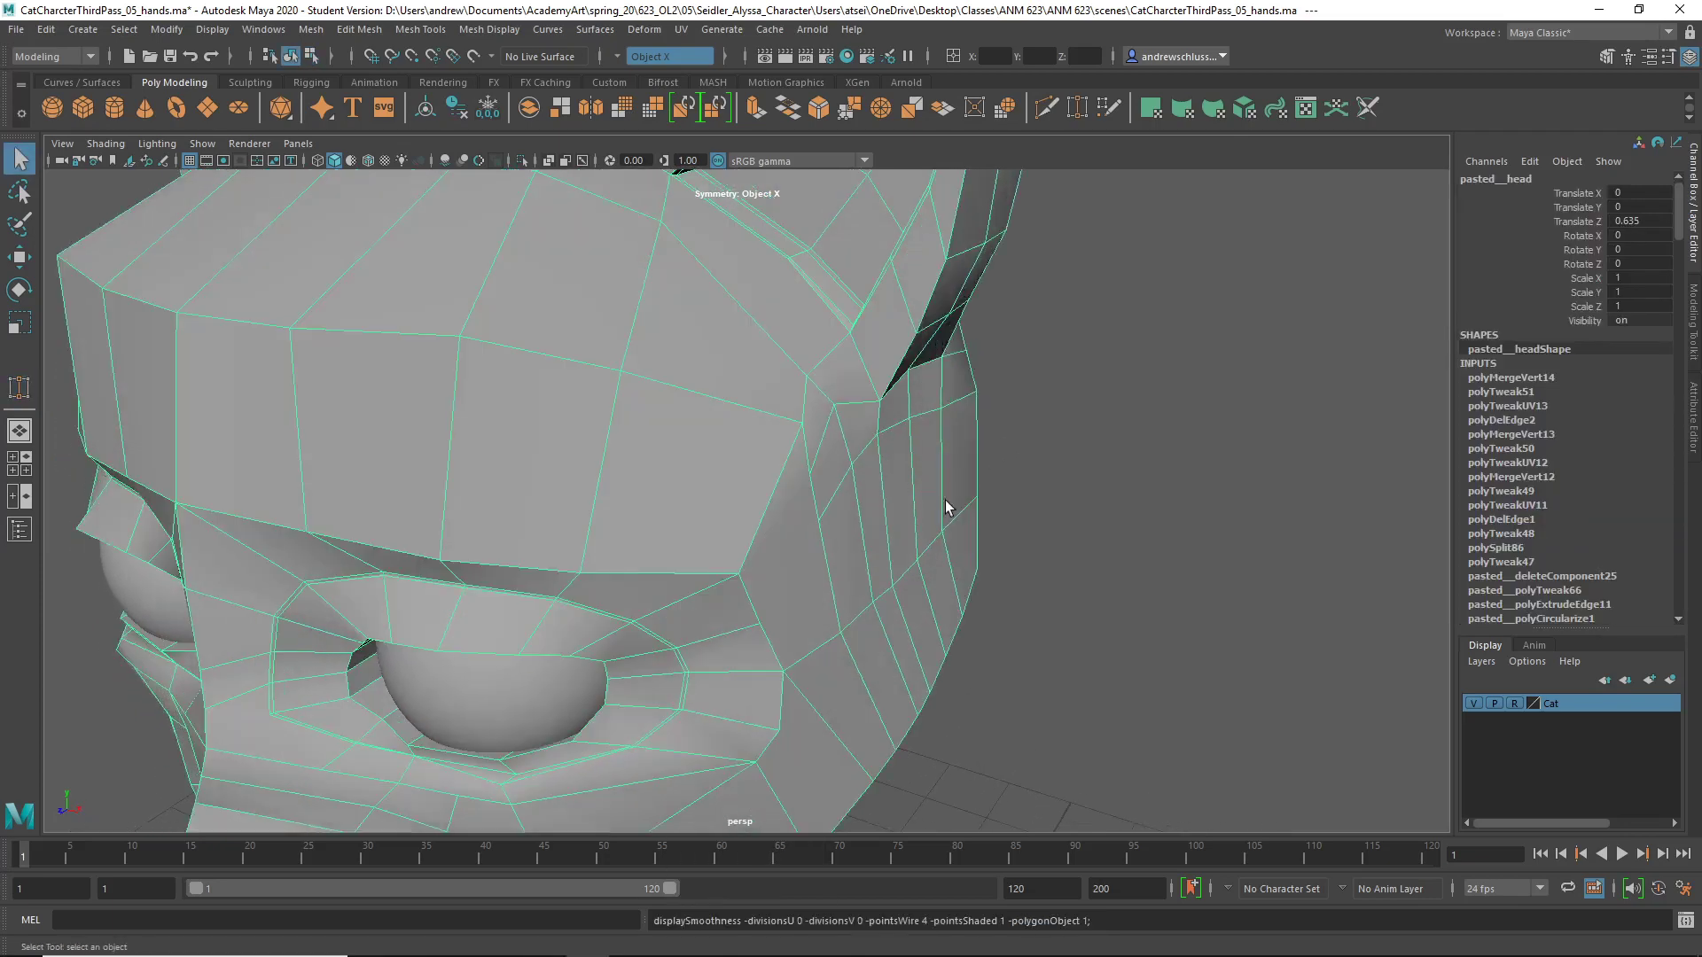
{"action": "left_click_drag", "start_coordinate": [796, 530], "coordinate": [731, 498], "text": "alt"}
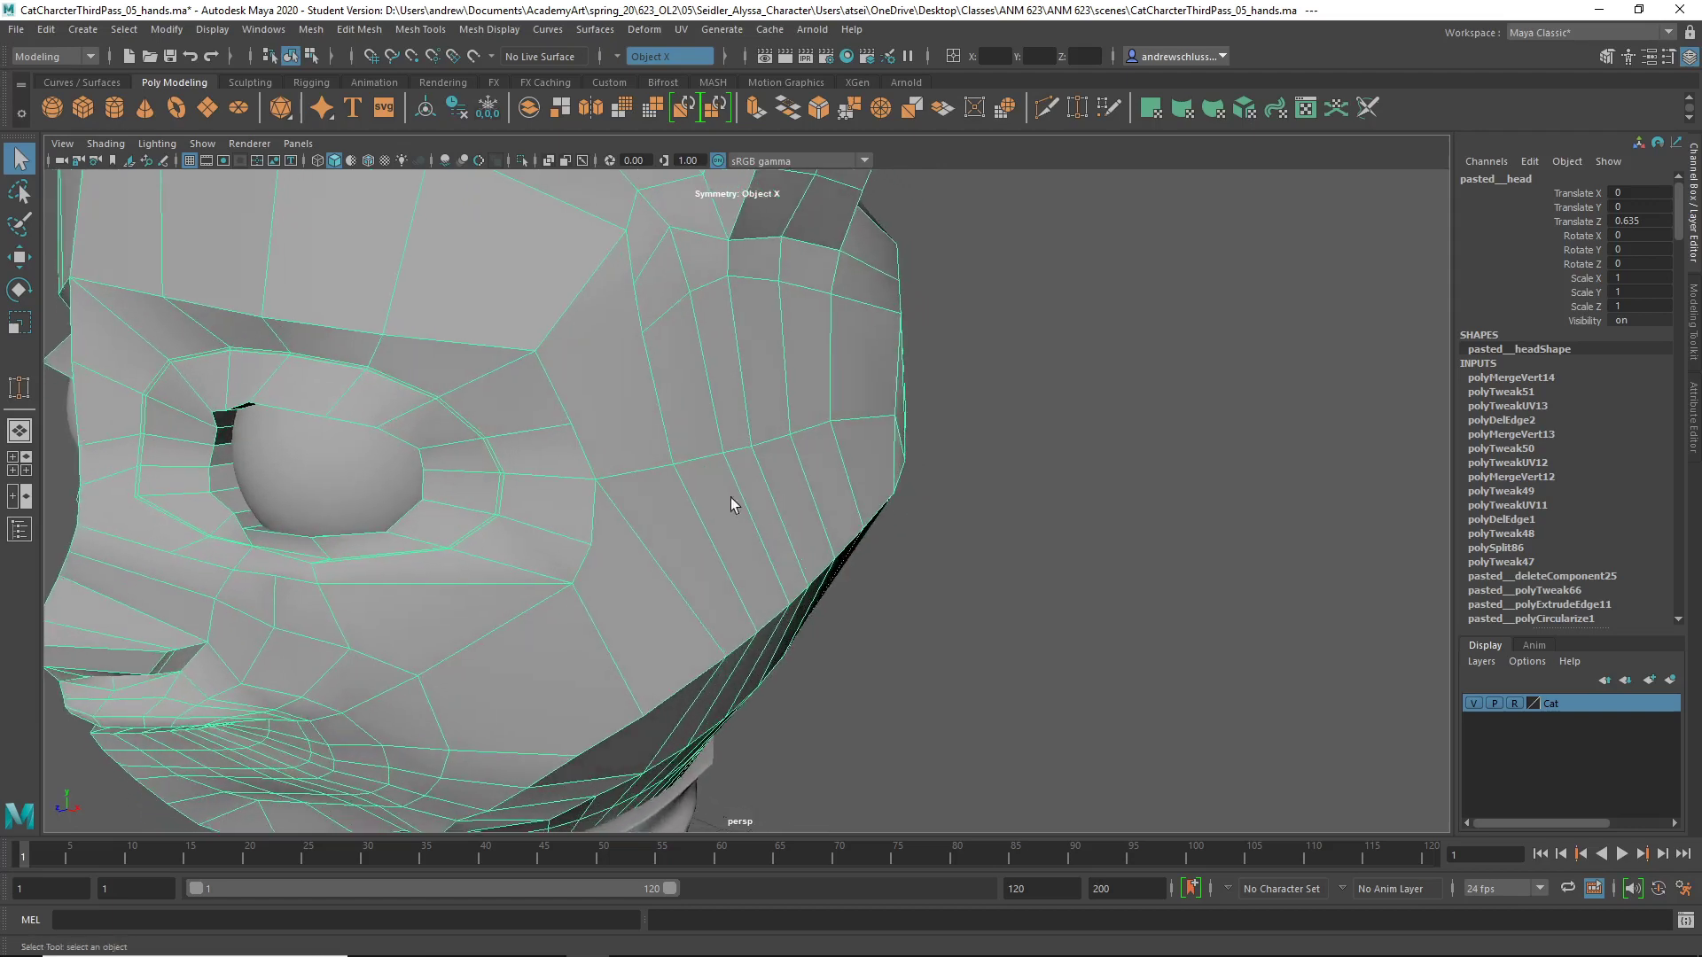
{"action": "left_click_drag", "start_coordinate": [647, 361], "coordinate": [495, 426], "text": "alt"}
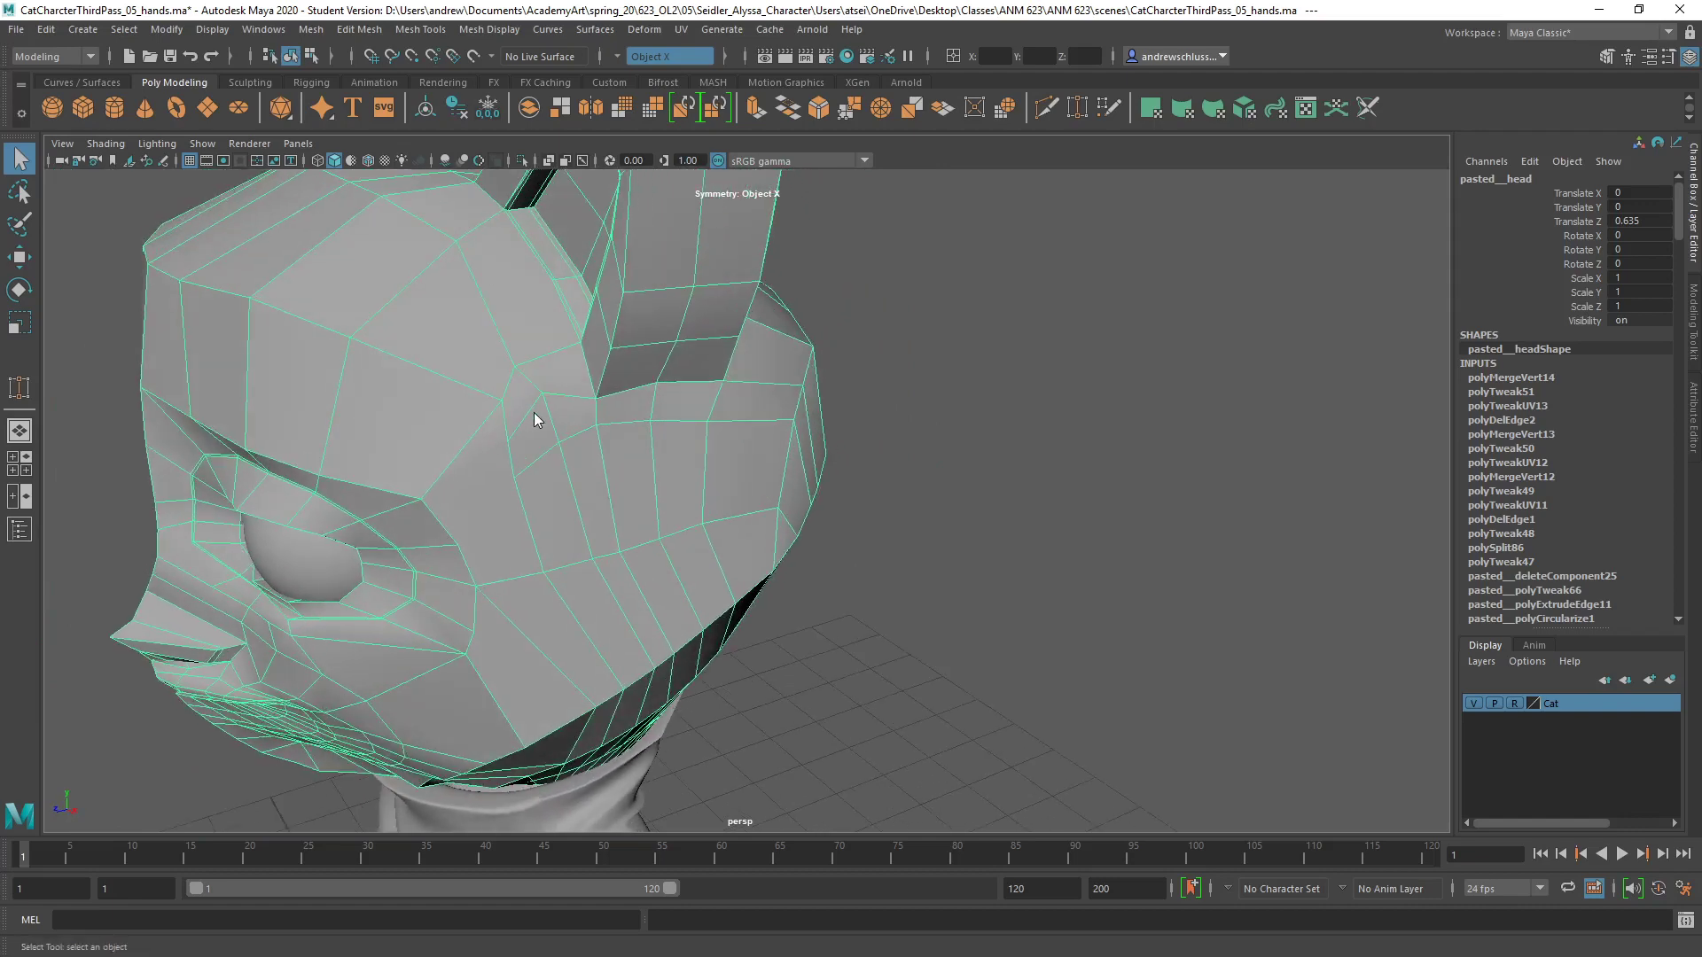
{"action": "right_click_drag", "start_coordinate": [535, 416], "coordinate": [539, 423]}
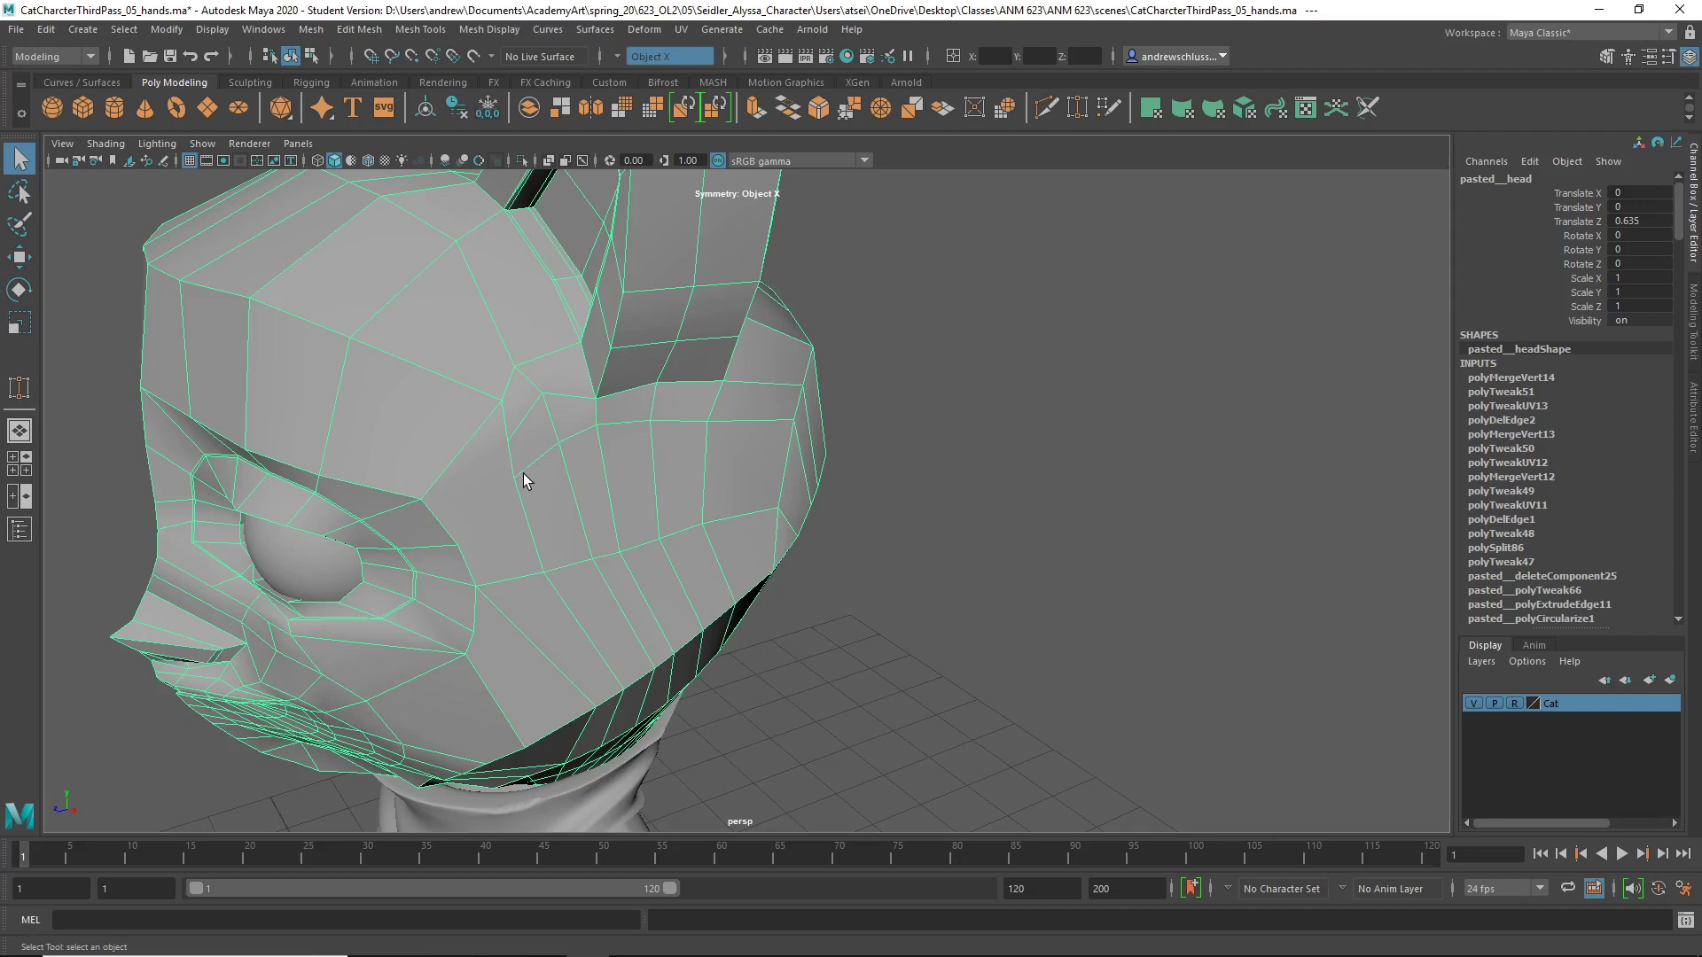
{"action": "key", "text": "ctrl+shift+x"}
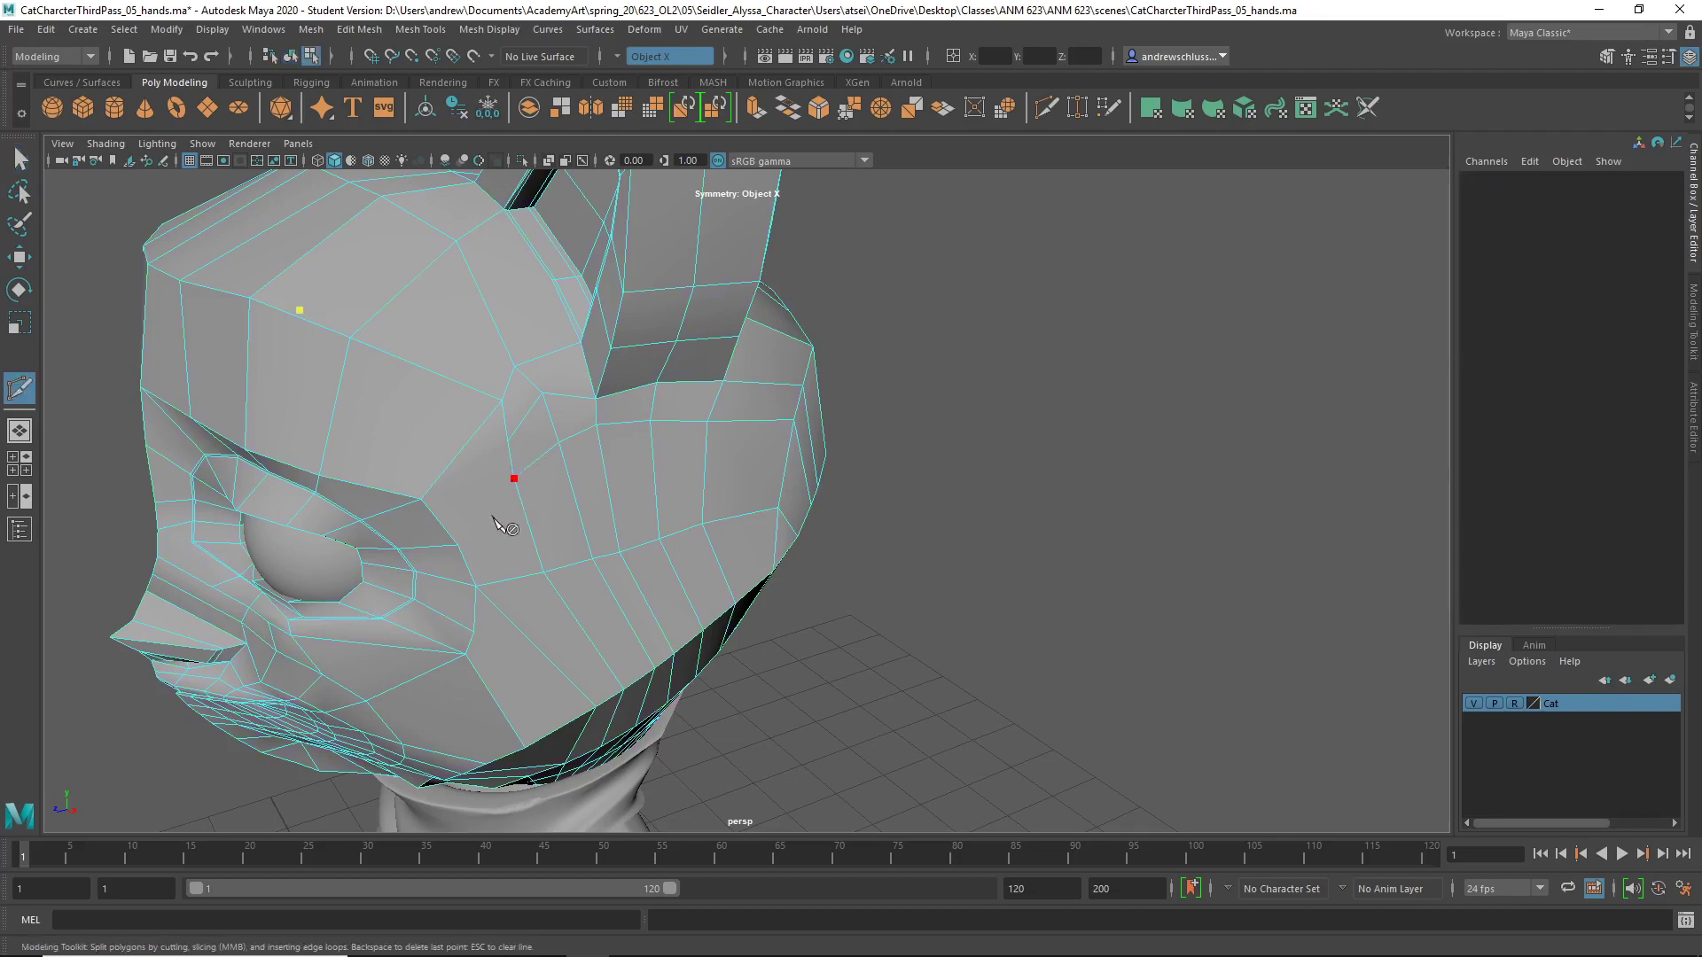
{"action": "left_click", "coordinate": [494, 517]}
{"action": "left_click", "coordinate": [459, 546]}
{"action": "right_click", "coordinate": [484, 557]}
{"action": "key", "text": "q"}
- Multi-Cut another connecting edge between the new forehead row and the temple beside the brow's outer corner, and check the smoothed result
{"action": "mouse_move", "coordinate": [803, 527]}
{"action": "left_mouse_down", "text": "alt"}
{"action": "mouse_move", "coordinate": [847, 521]}
{"action": "mouse_move", "coordinate": [833, 525]}
{"action": "mouse_move", "coordinate": [949, 577]}
{"action": "mouse_move", "coordinate": [816, 536]}
{"action": "left_mouse_up", "text": "alt"}
{"action": "left_click_drag", "start_coordinate": [612, 359], "coordinate": [527, 362], "text": "alt"}
{"action": "key", "text": "g"}
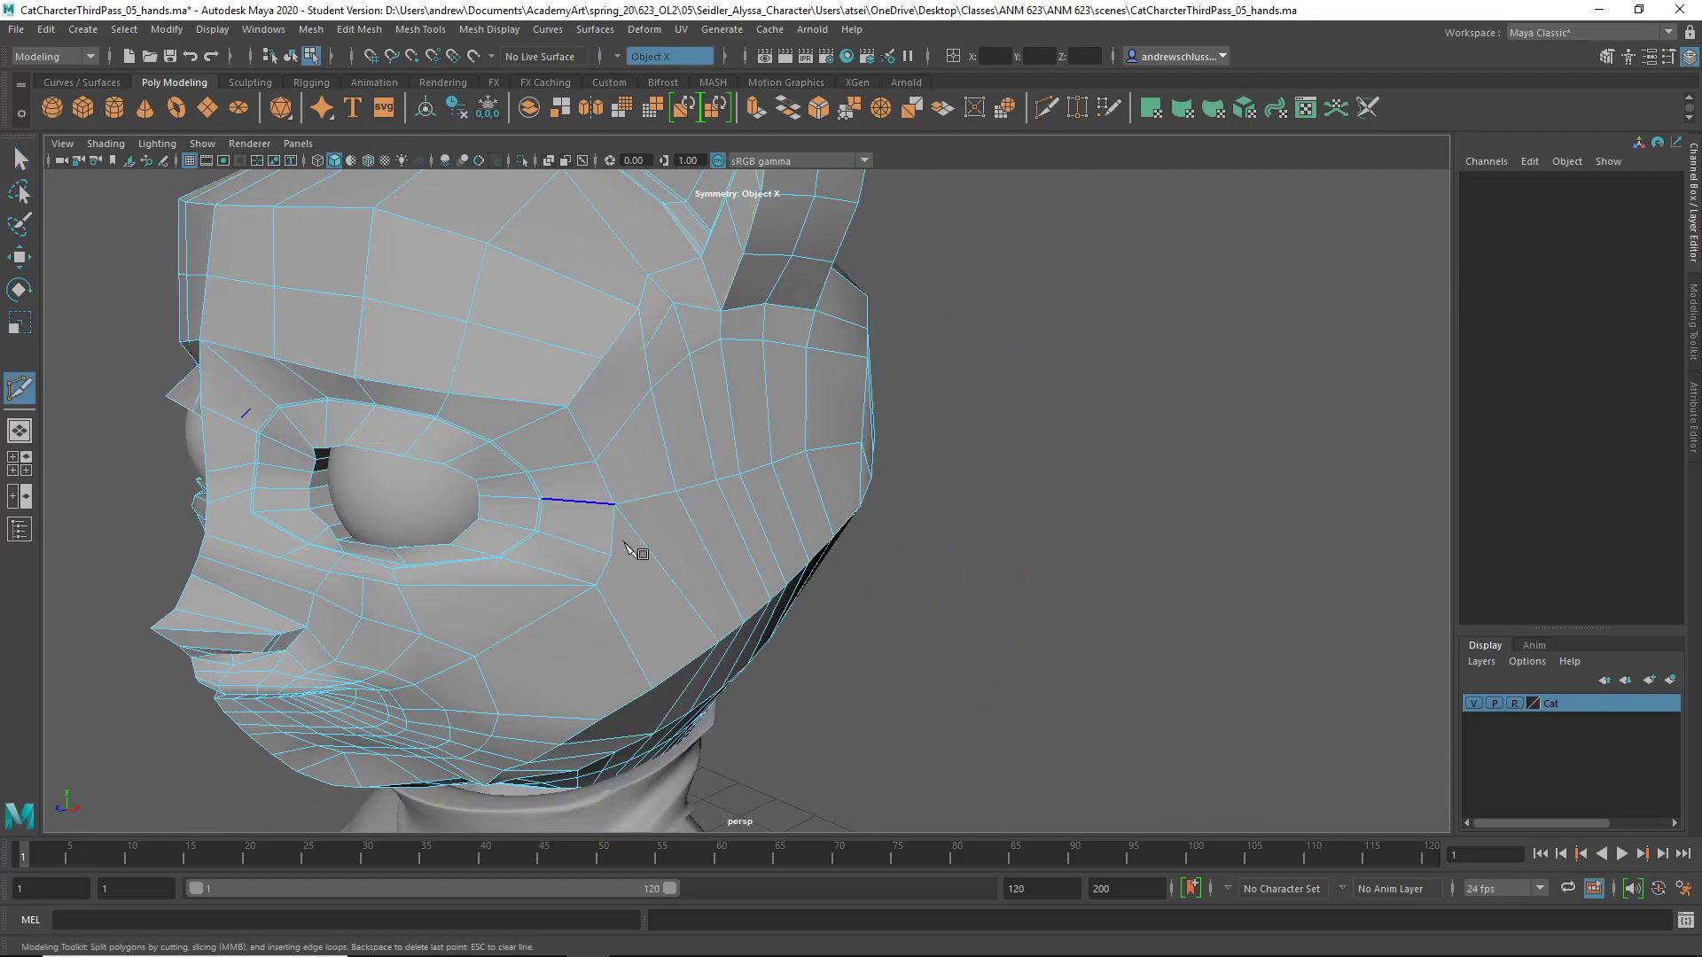
{"action": "left_click_drag", "start_coordinate": [867, 642], "coordinate": [576, 498], "text": "alt"}
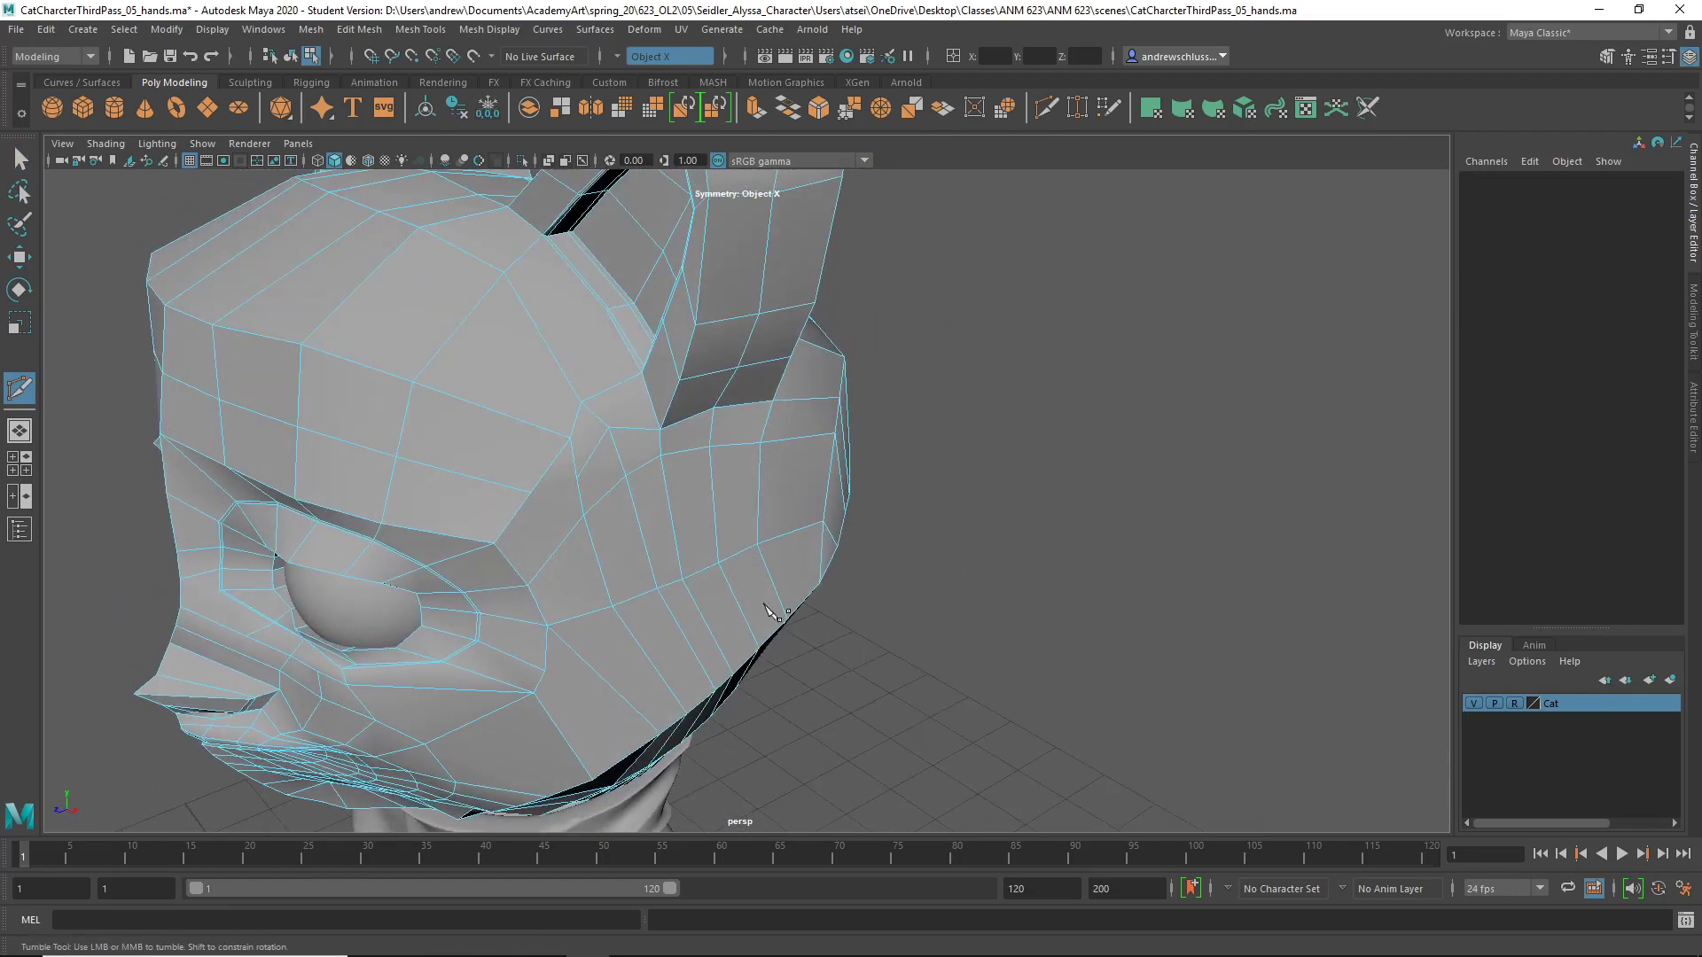
{"action": "left_click", "coordinate": [532, 494]}
{"action": "left_click", "coordinate": [549, 522]}
{"action": "right_click", "coordinate": [715, 509]}
{"action": "left_click", "coordinate": [550, 521]}
{"action": "right_click_drag", "start_coordinate": [982, 674], "coordinate": [778, 671], "text": "alt"}
{"action": "key", "text": "3"}
{"action": "key", "text": "1"}
{"action": "left_click_drag", "start_coordinate": [527, 590], "coordinate": [567, 590], "text": "alt"}
{"action": "key", "text": "q"}
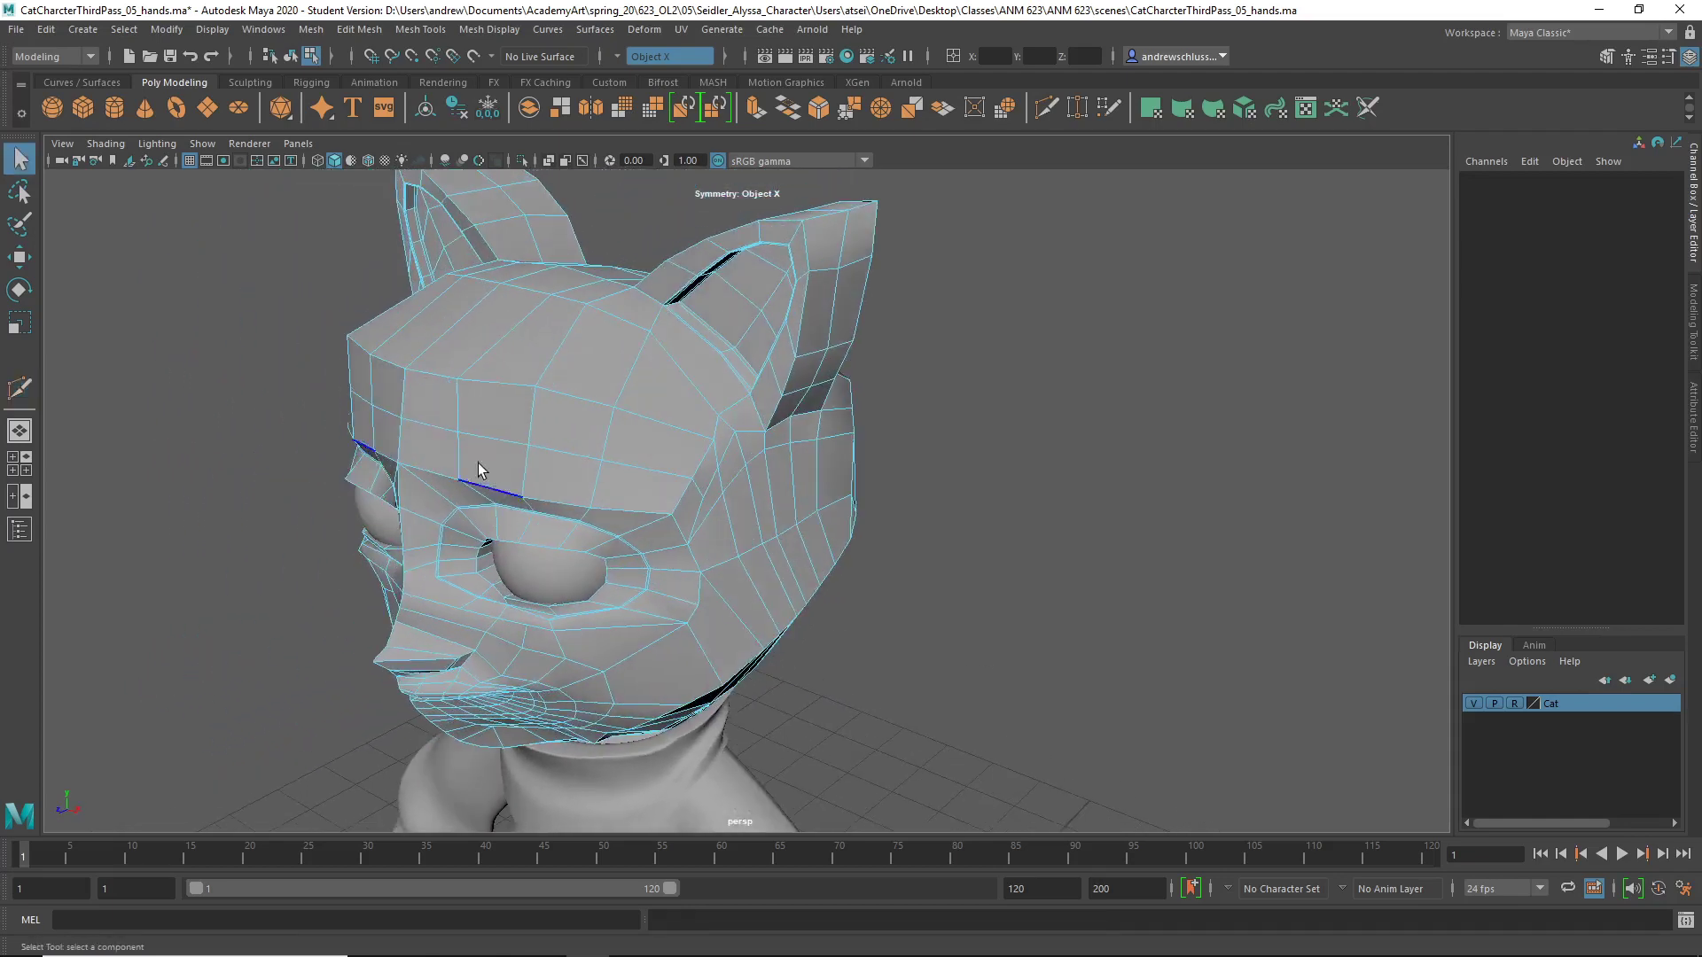
- Select the horizontal row of edges across the upper forehead
{"action": "right_click_drag", "start_coordinate": [463, 387], "coordinate": [462, 313]}
{"action": "double_click", "coordinate": [445, 372]}
{"action": "left_click_drag", "start_coordinate": [445, 376], "coordinate": [763, 435], "text": "alt"}
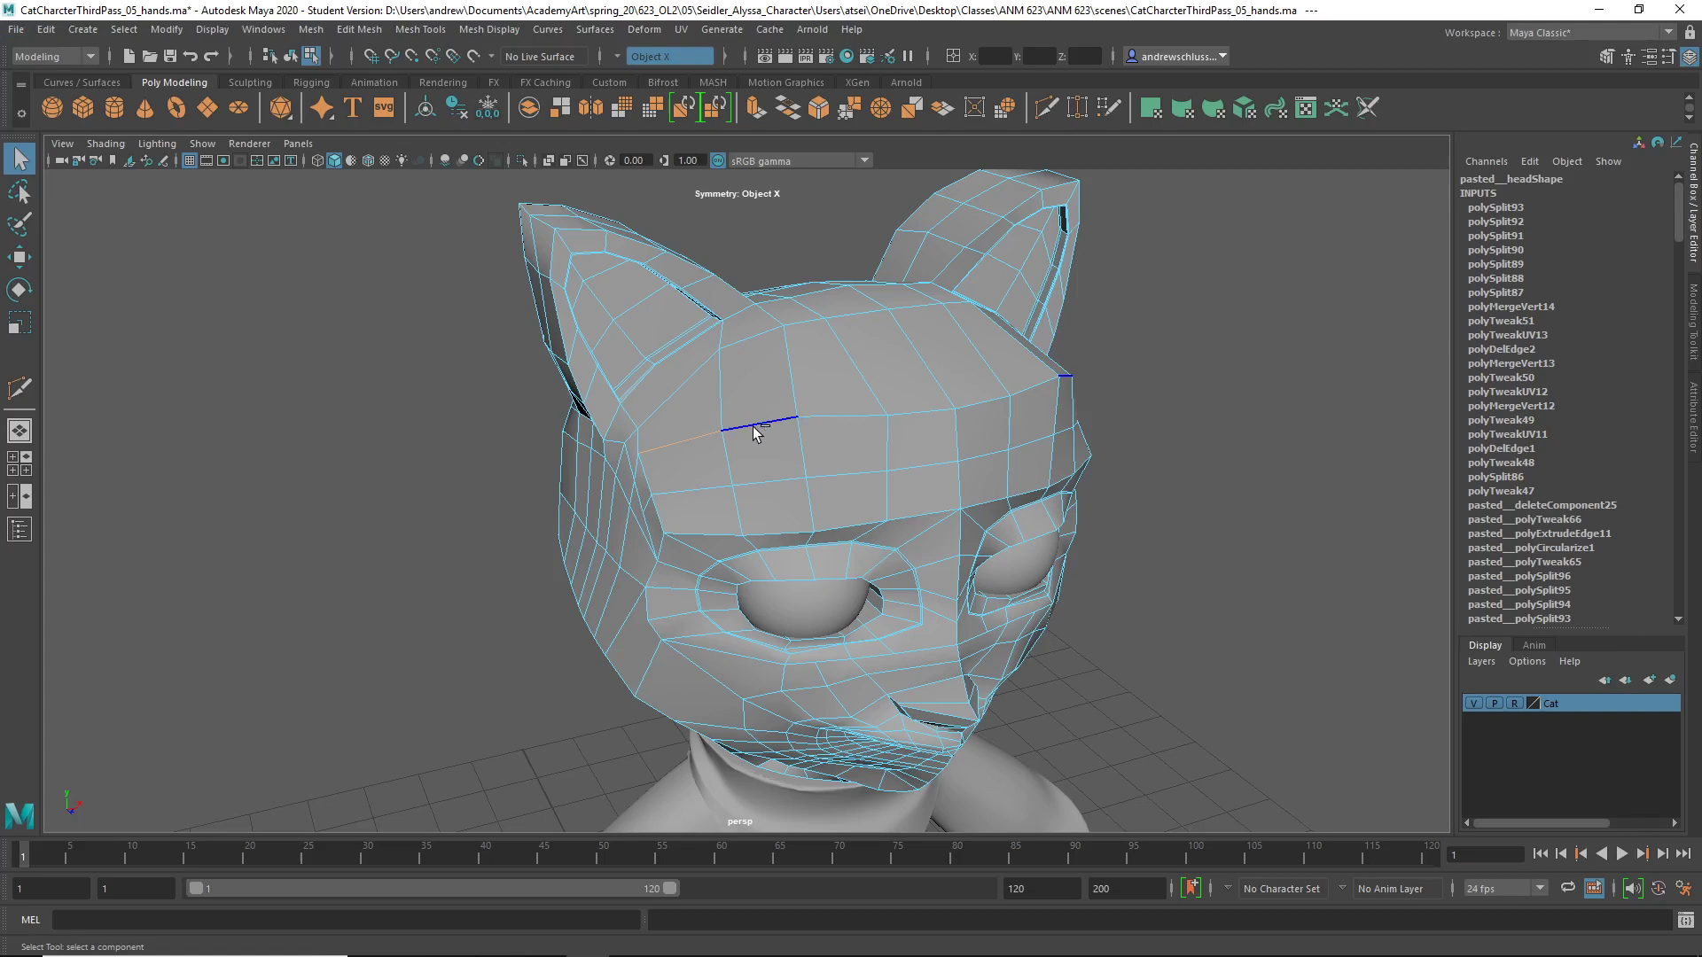
{"action": "left_click", "coordinate": [755, 426], "text": "shift"}
{"action": "left_click", "coordinate": [842, 416], "text": "shift"}
{"action": "left_click", "coordinate": [919, 411], "text": "shift"}
- Try Circularize Components on the selected upper forehead edges, and undo it
{"action": "right_click", "coordinate": [840, 411], "text": "shift"}
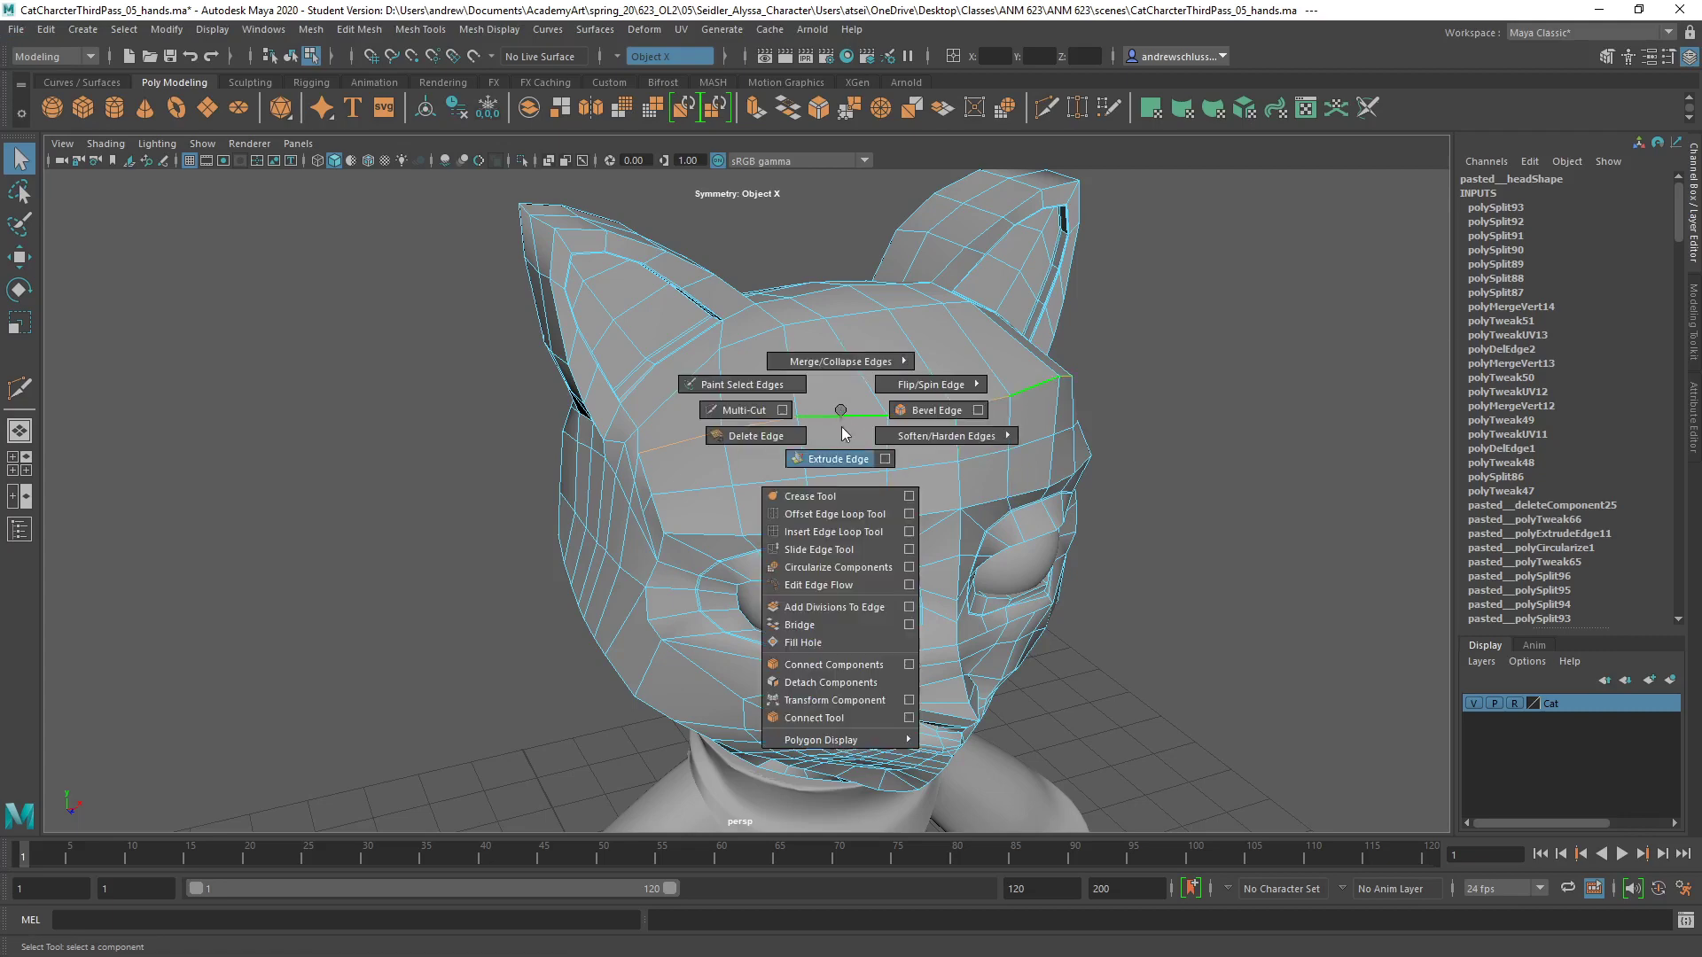
{"action": "left_click", "coordinate": [844, 565]}
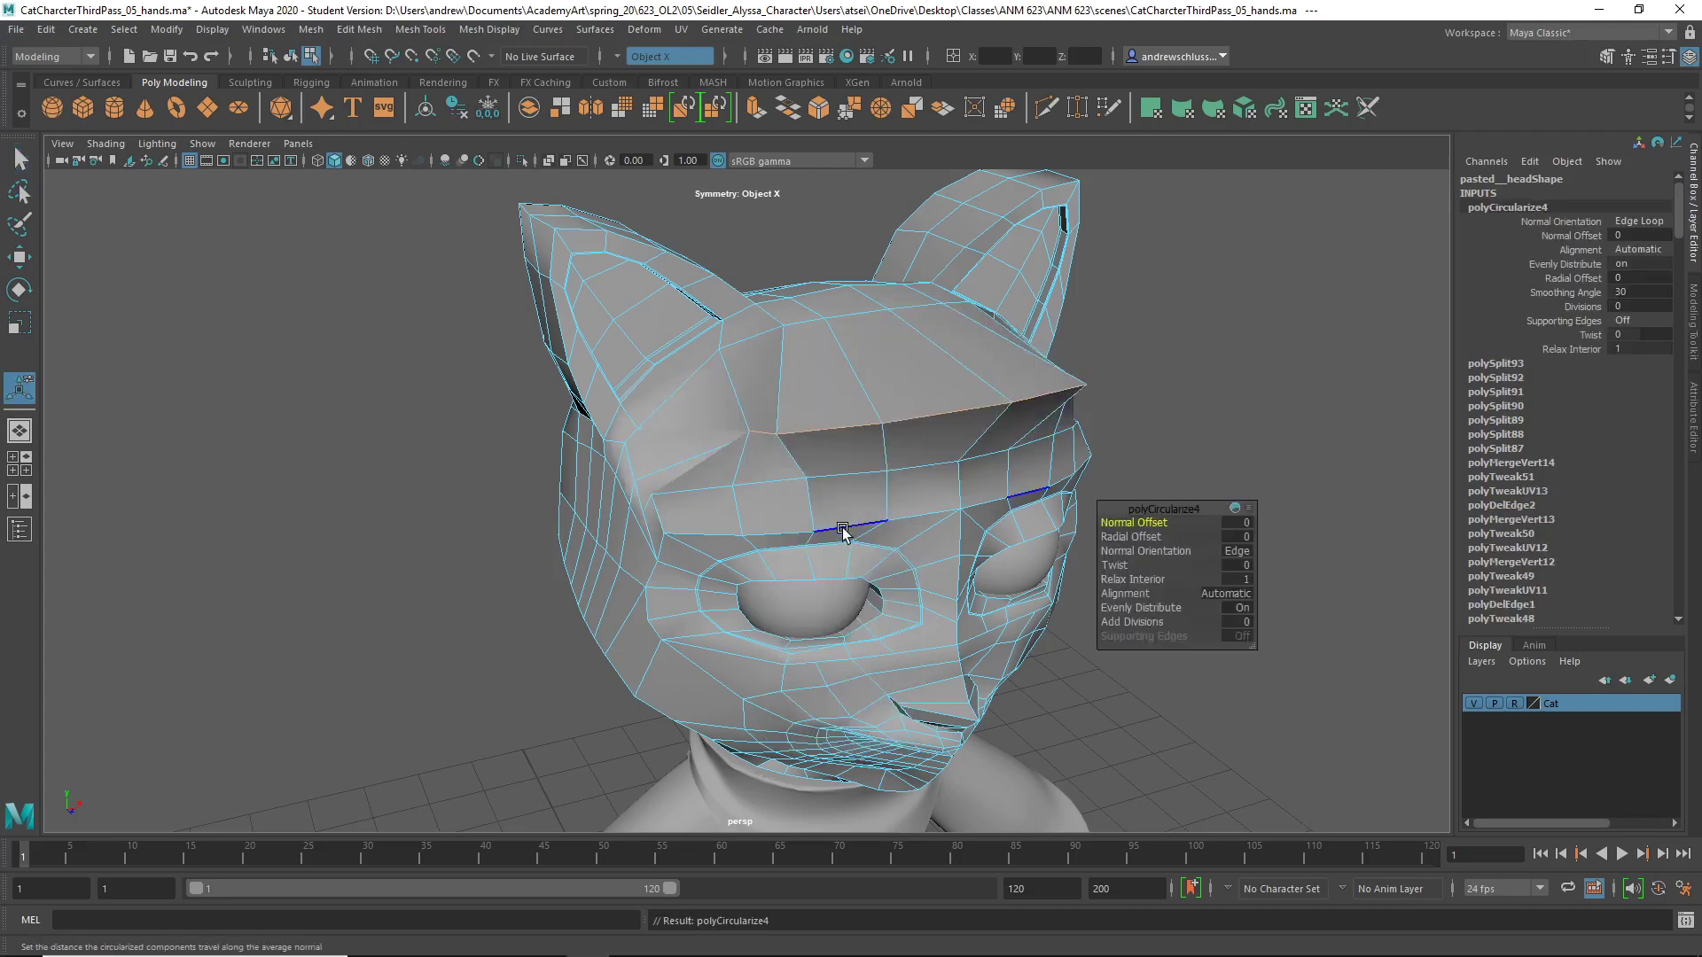
{"action": "key", "text": "ctrl+z"}
- Use Slide Edge to move the selected forehead edges slightly up the head, and check the rounded forehead with smoothing
{"action": "right_click", "coordinate": [829, 438], "text": "shift"}
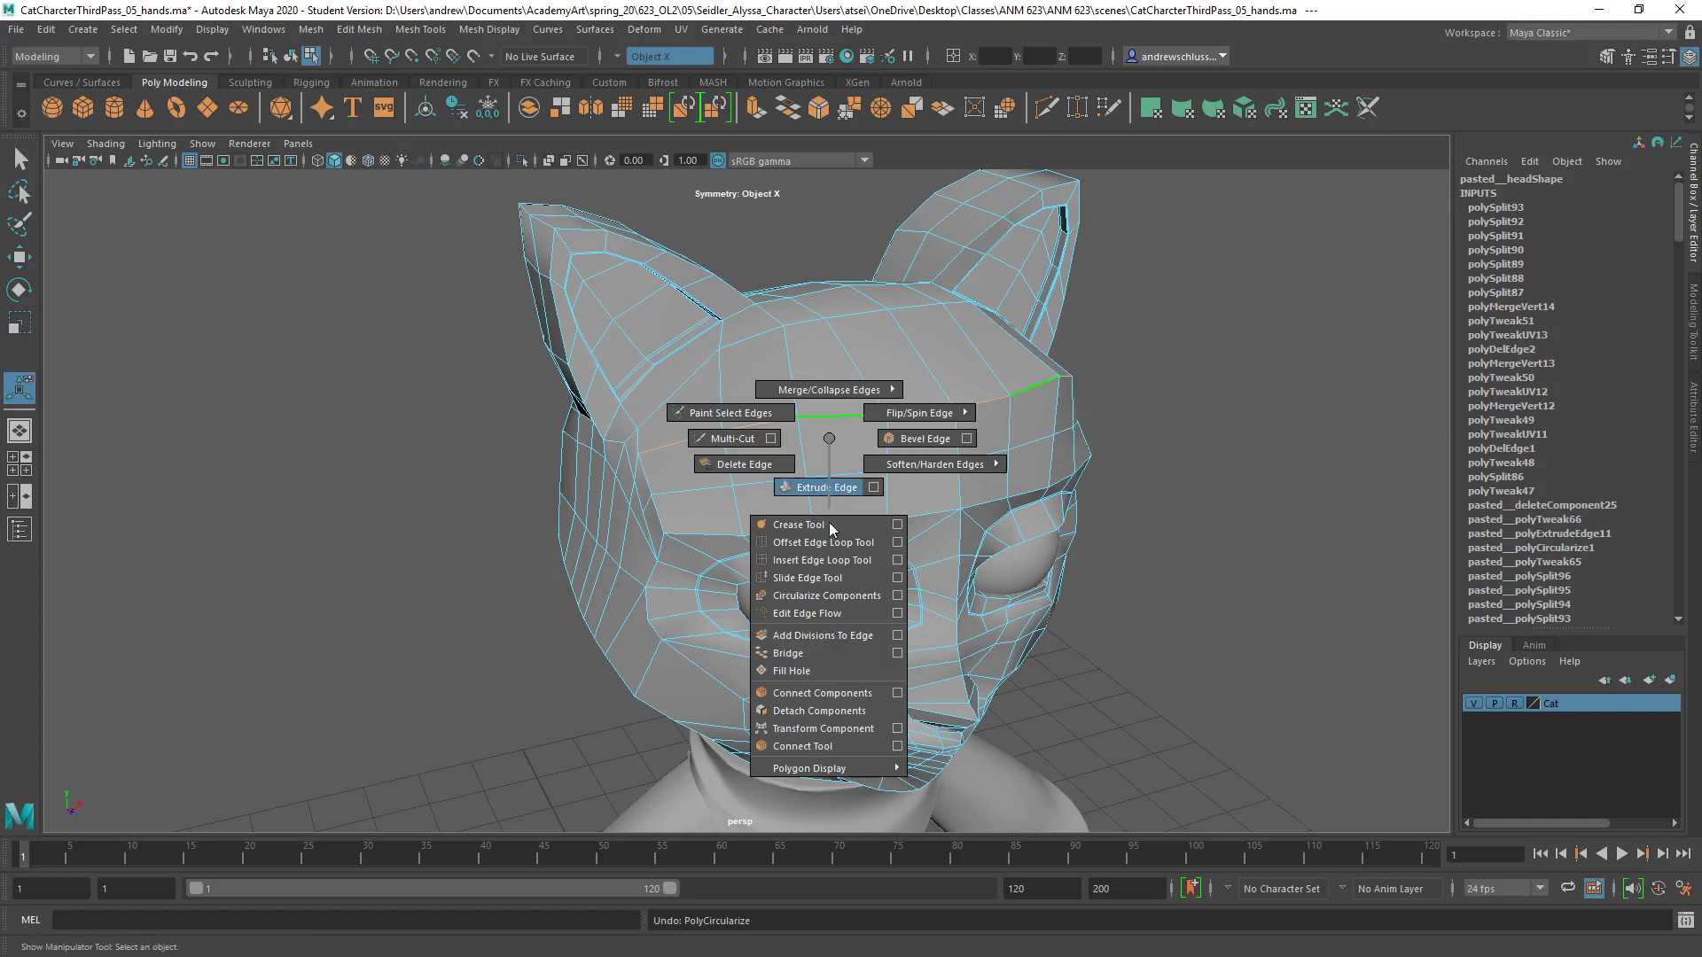
{"action": "left_click", "coordinate": [807, 577]}
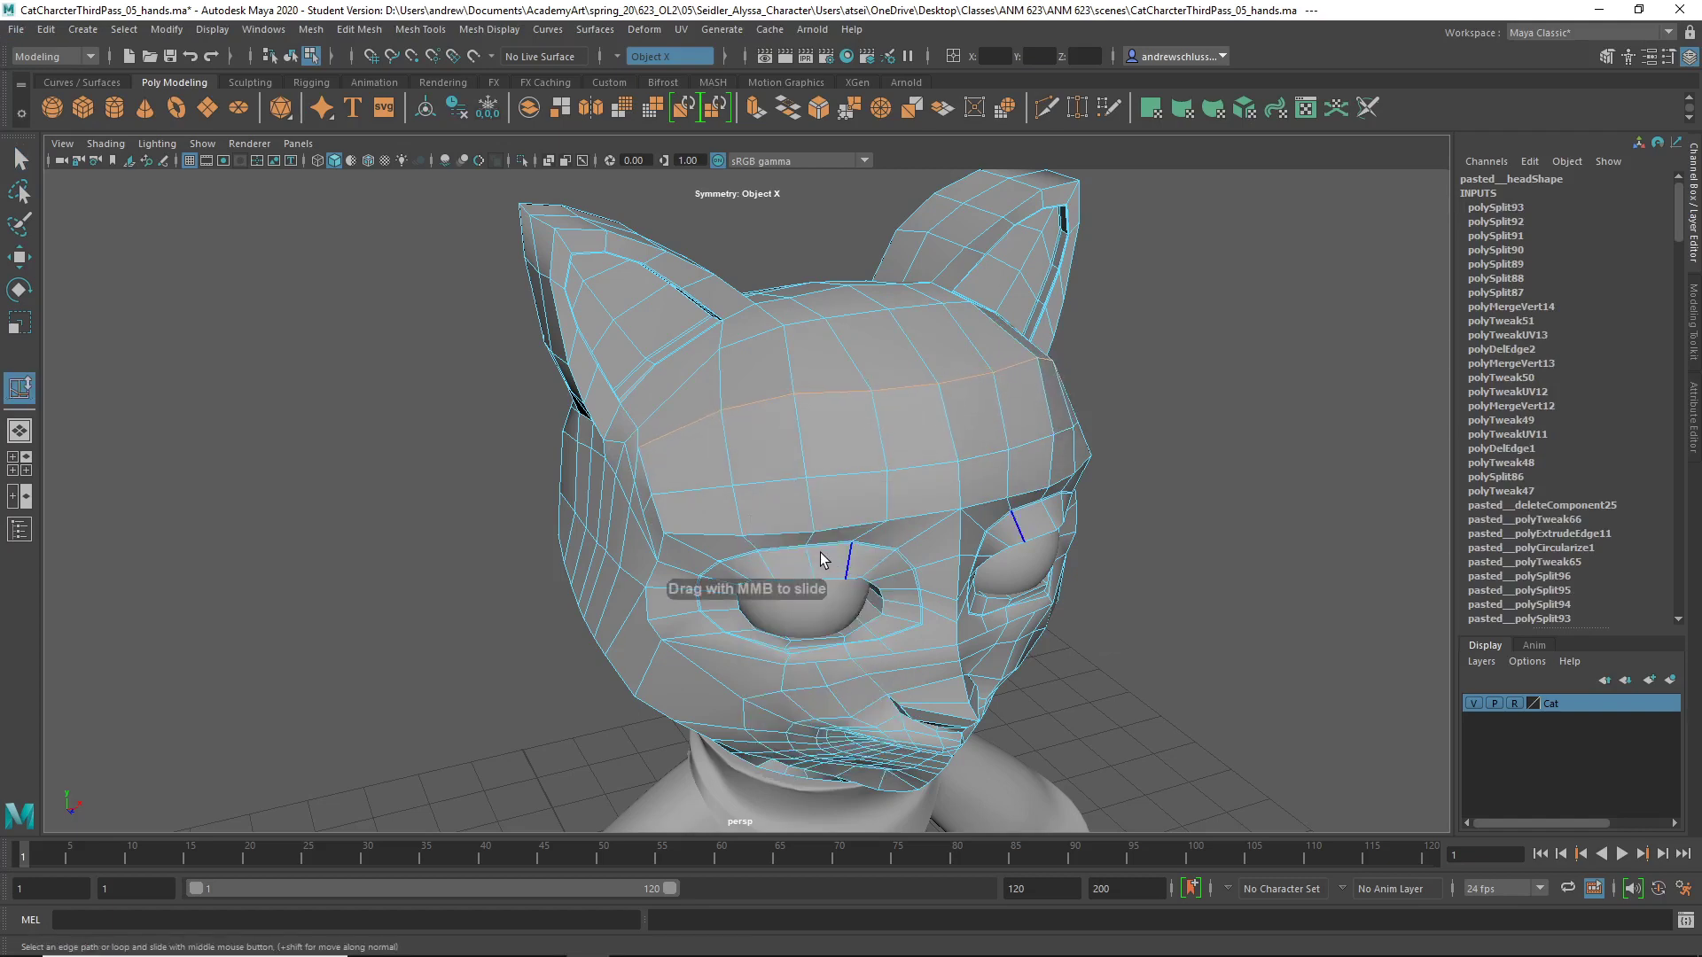
{"action": "left_click_drag", "start_coordinate": [816, 551], "coordinate": [1194, 541], "text": "alt"}
{"action": "key", "text": "3"}
{"action": "left_click_drag", "start_coordinate": [1216, 618], "coordinate": [1093, 588], "text": "alt"}
{"action": "key", "text": "q"}
{"action": "left_click_drag", "start_coordinate": [1145, 673], "coordinate": [816, 588], "text": "alt"}
{"action": "key", "text": "1"}
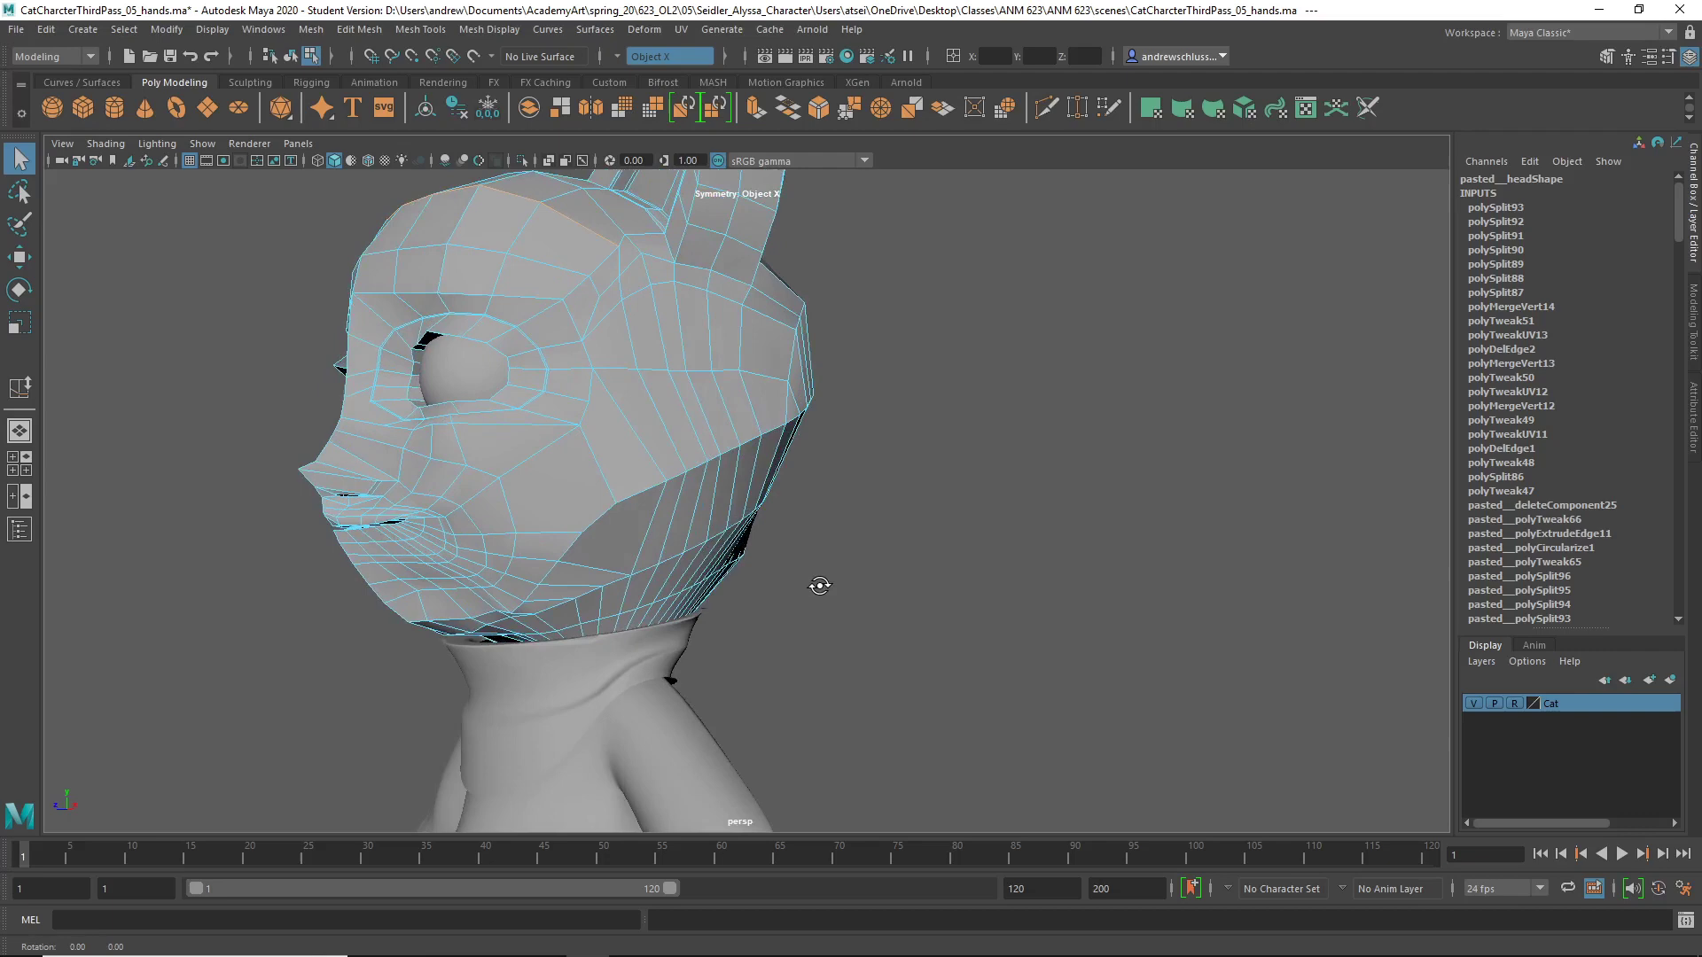
- Examine the edge flow along the cheek and jaw, return the head to object mode and check it with smoothing on and off
{"action": "right_click_drag", "start_coordinate": [778, 608], "coordinate": [889, 621], "text": "alt"}
{"action": "middle_click_drag", "start_coordinate": [890, 621], "coordinate": [916, 624], "text": "alt"}
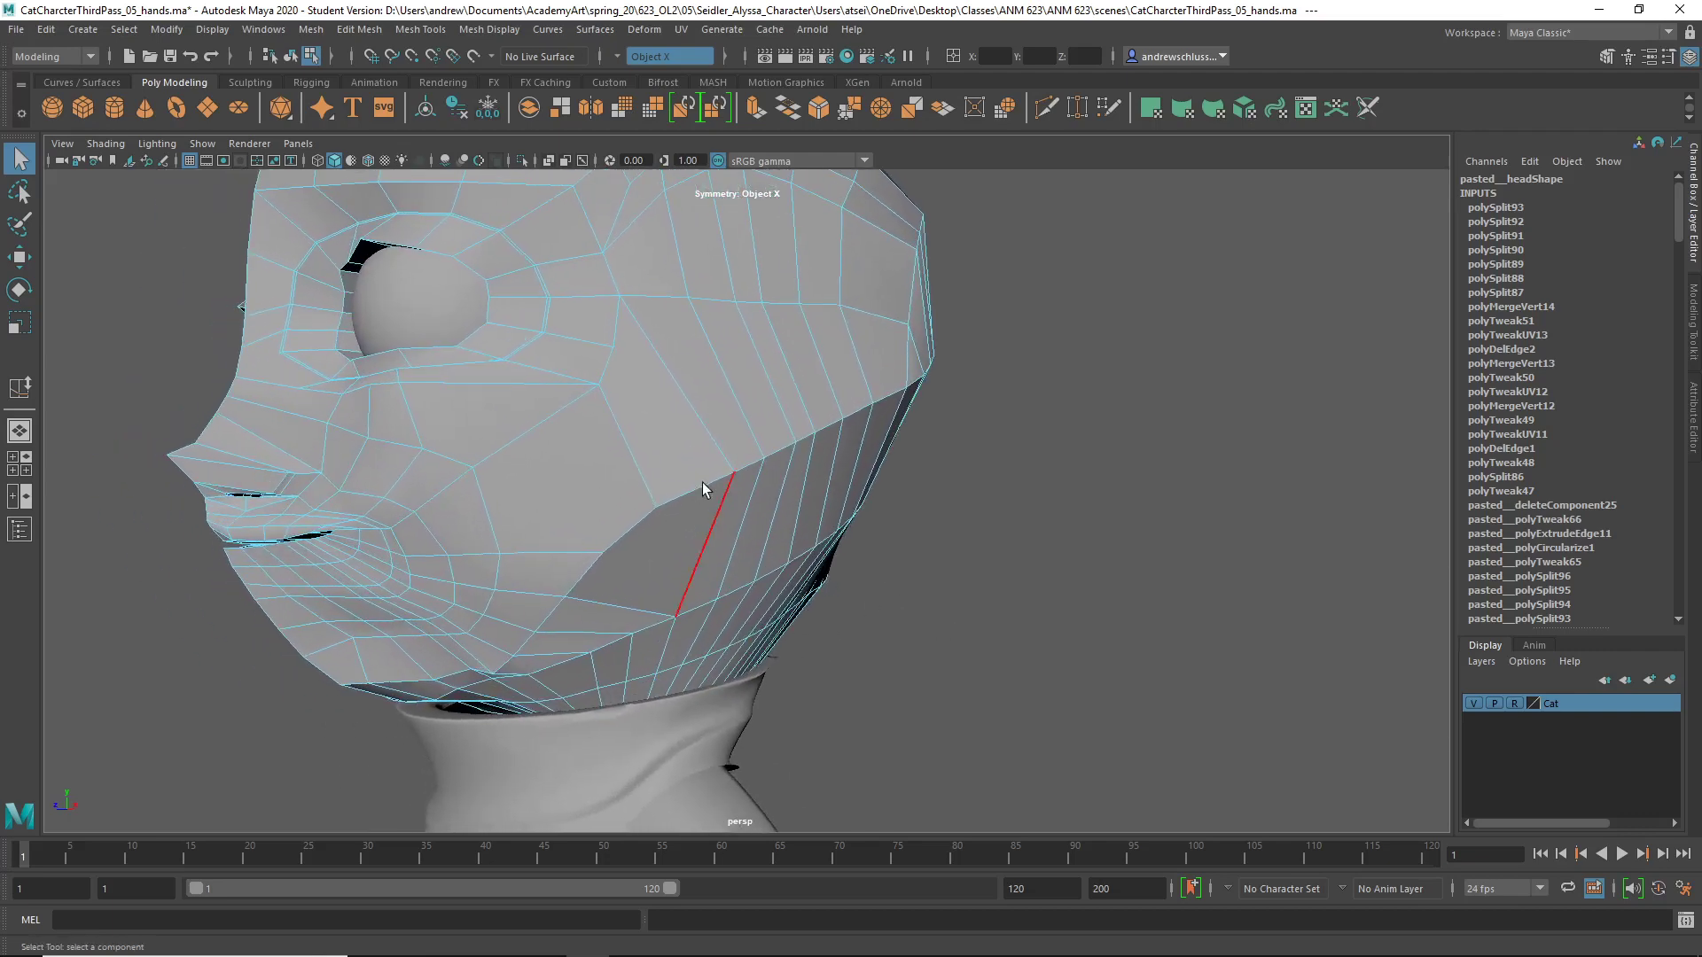
{"action": "right_click_drag", "start_coordinate": [665, 459], "coordinate": [323, 506], "text": "alt"}
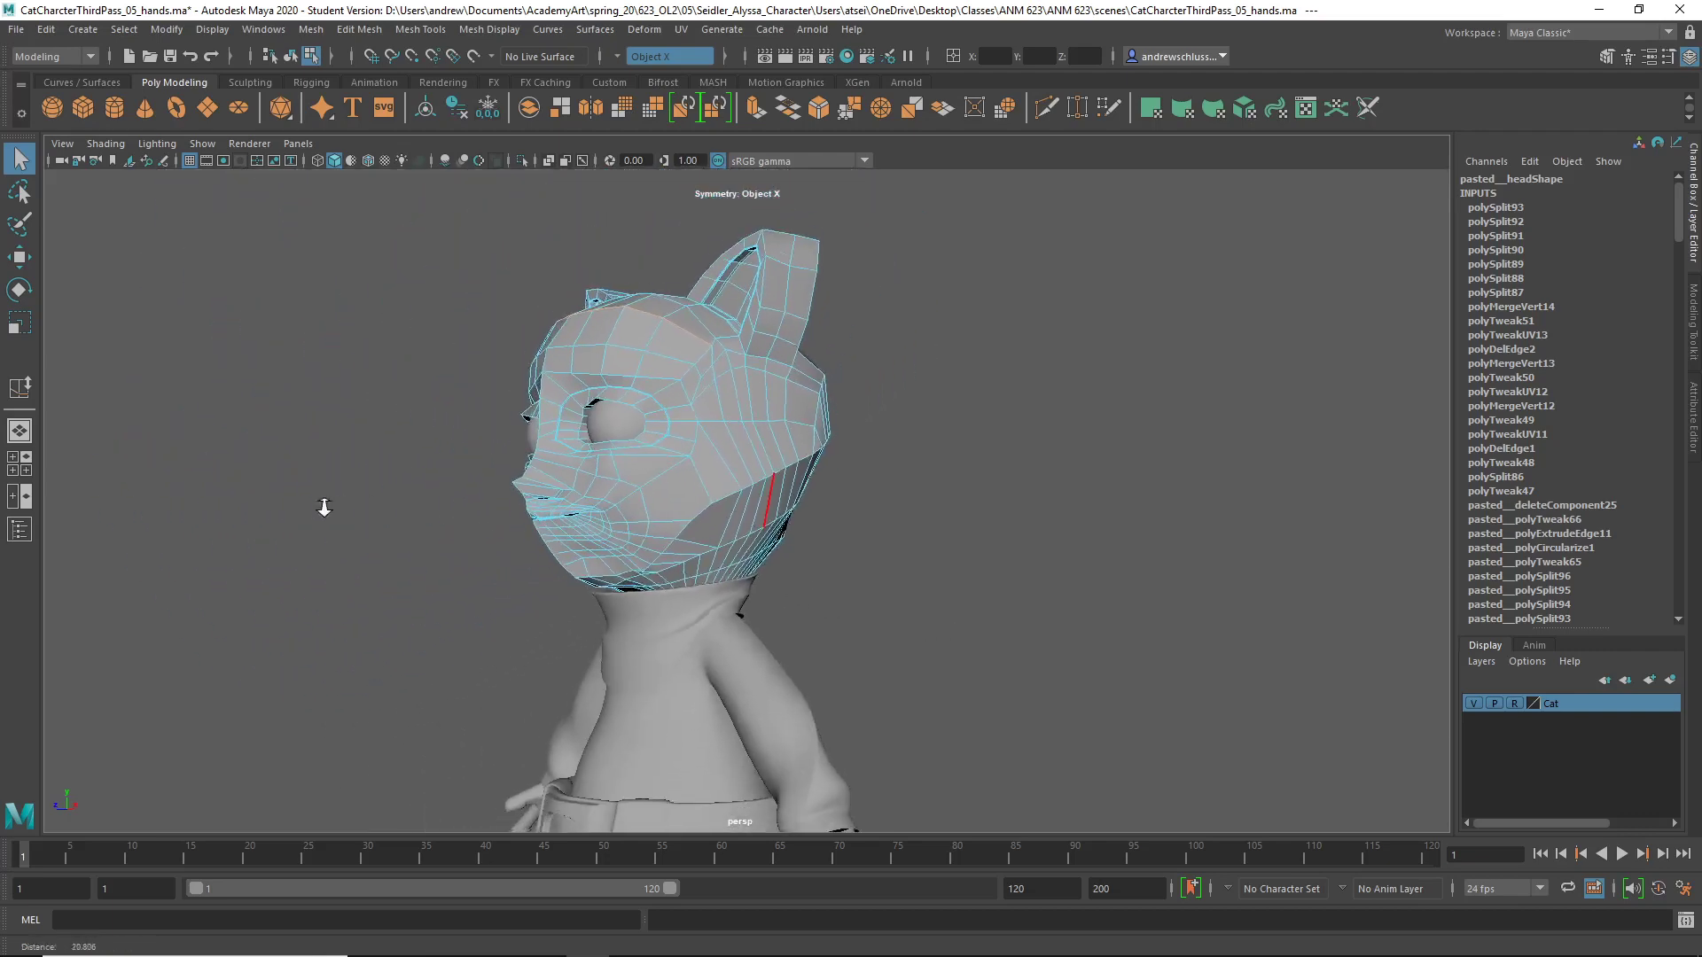
{"action": "left_click_drag", "start_coordinate": [322, 505], "coordinate": [647, 506], "text": "alt"}
{"action": "left_click", "coordinate": [370, 344]}
{"action": "right_click_drag", "start_coordinate": [722, 444], "coordinate": [977, 386]}
{"action": "key", "text": "3"}
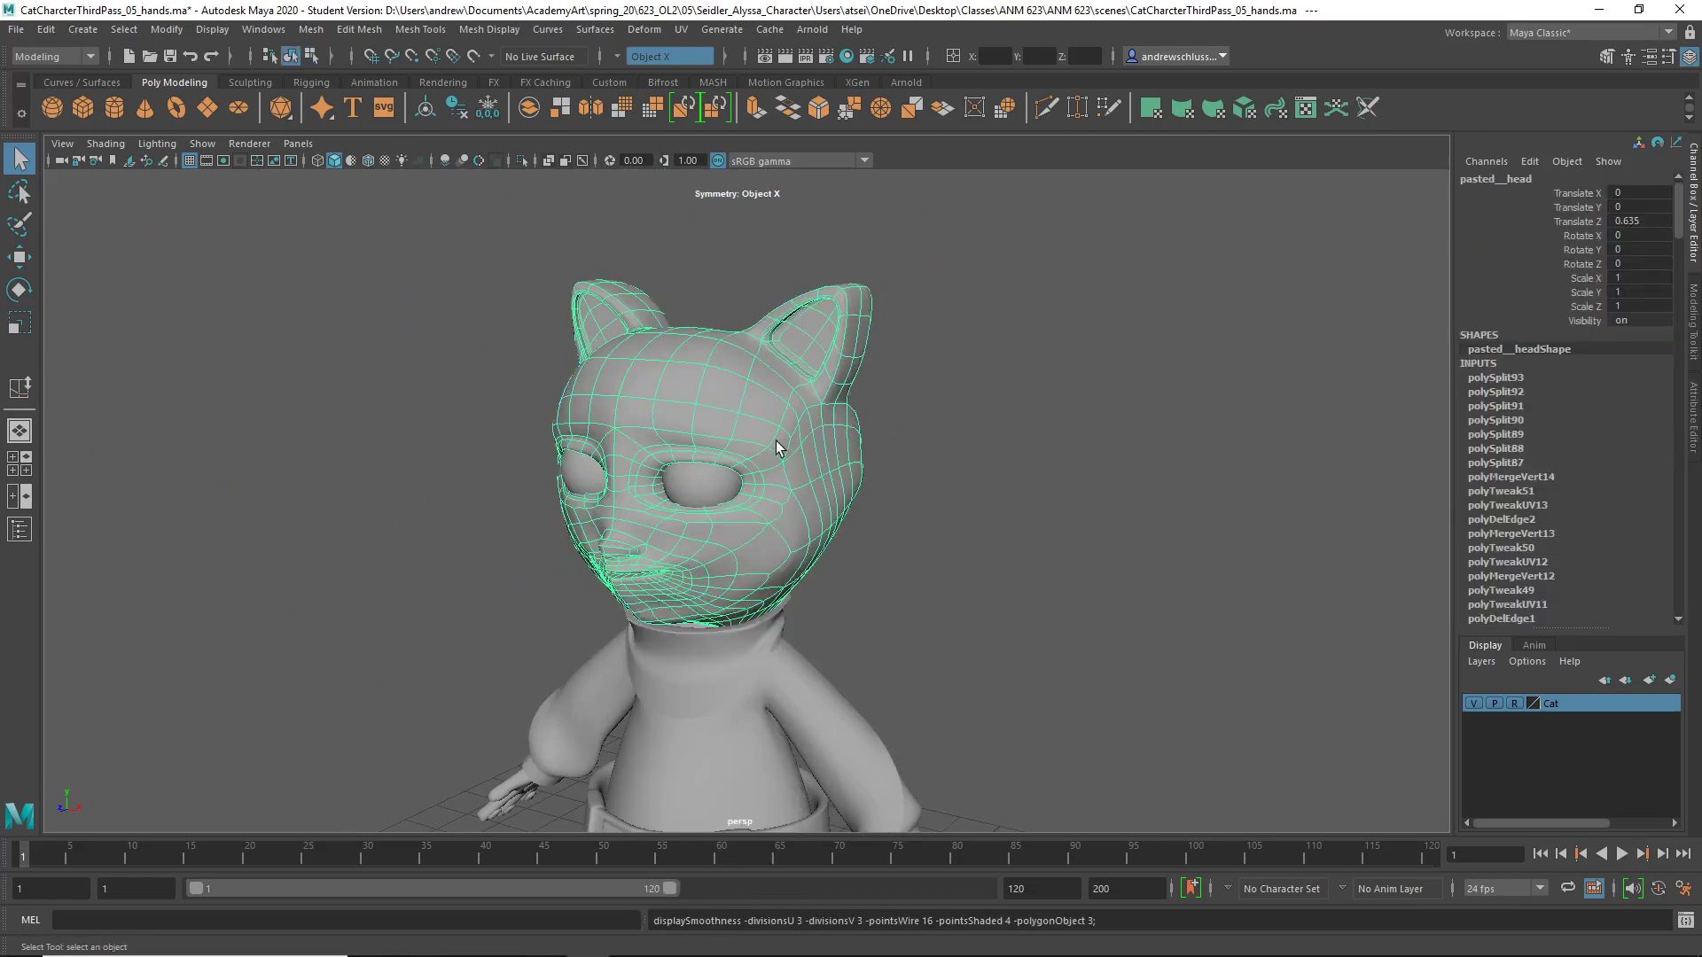
{"action": "key", "text": "1"}
- Slide the inner of the two close edge loops around the eyes toward the eye openings
{"action": "right_click_drag", "start_coordinate": [528, 479], "coordinate": [1190, 482], "text": "alt"}
{"action": "left_click_drag", "start_coordinate": [688, 378], "coordinate": [739, 304], "text": "alt"}
{"action": "right_click_drag", "start_coordinate": [709, 275], "coordinate": [669, 328]}
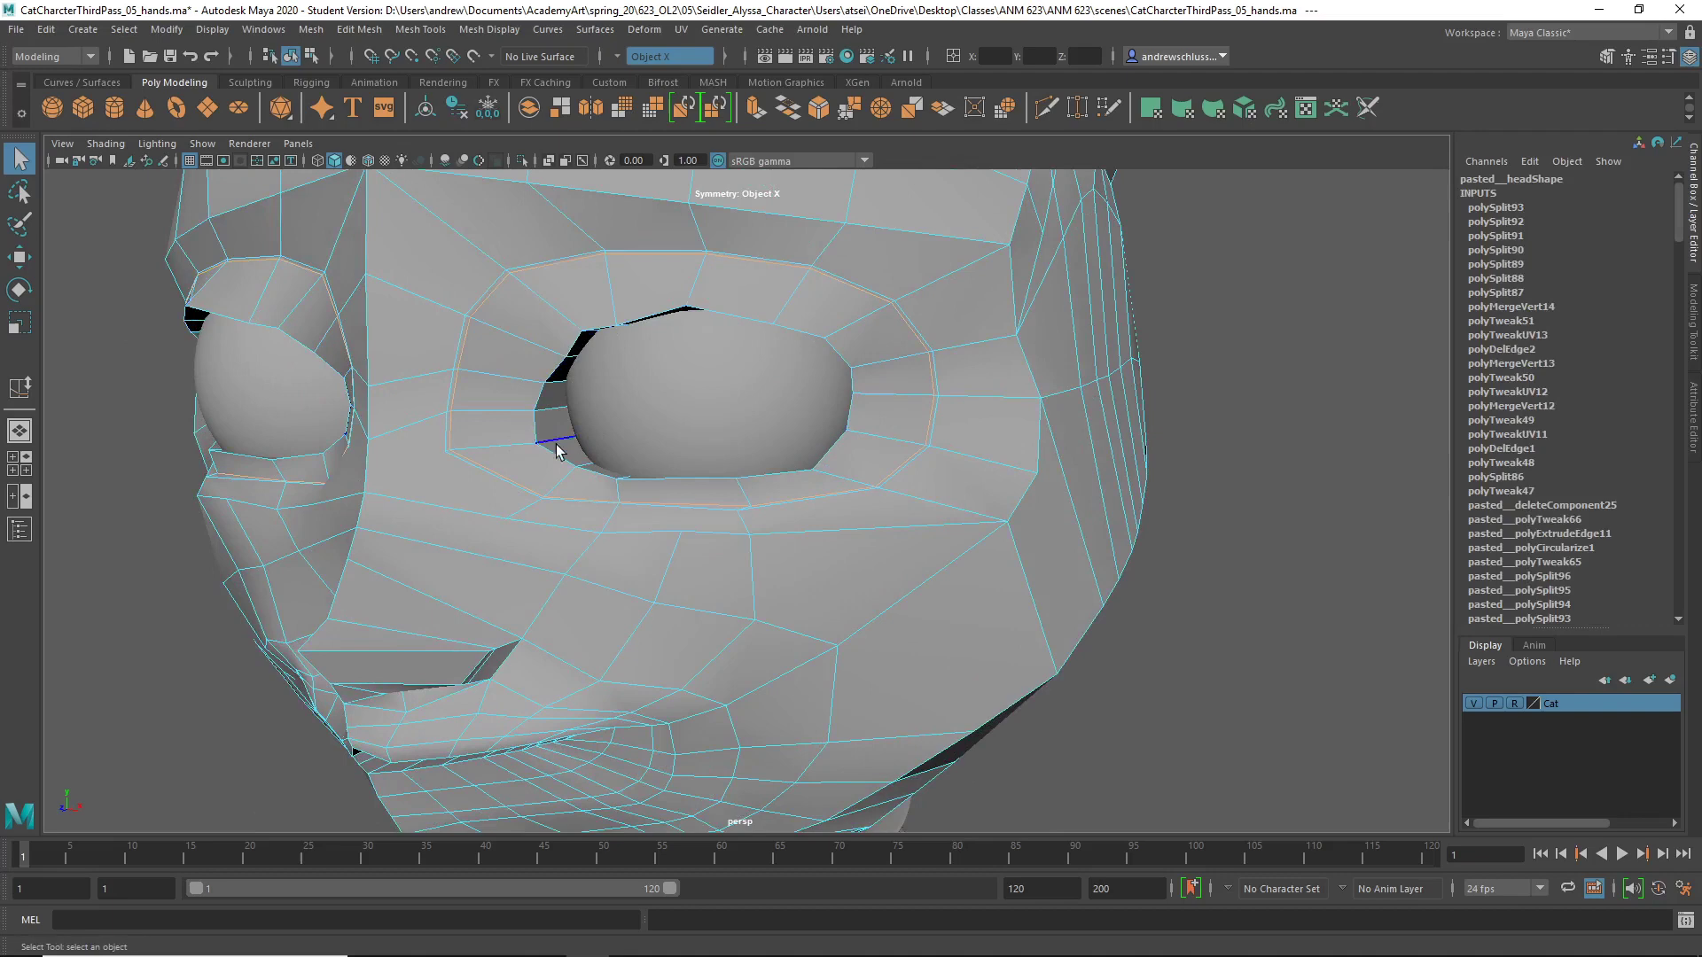
{"action": "right_click_drag", "start_coordinate": [1013, 446], "coordinate": [772, 460], "text": "alt"}
{"action": "left_click_drag", "start_coordinate": [806, 457], "coordinate": [692, 472], "text": "alt"}
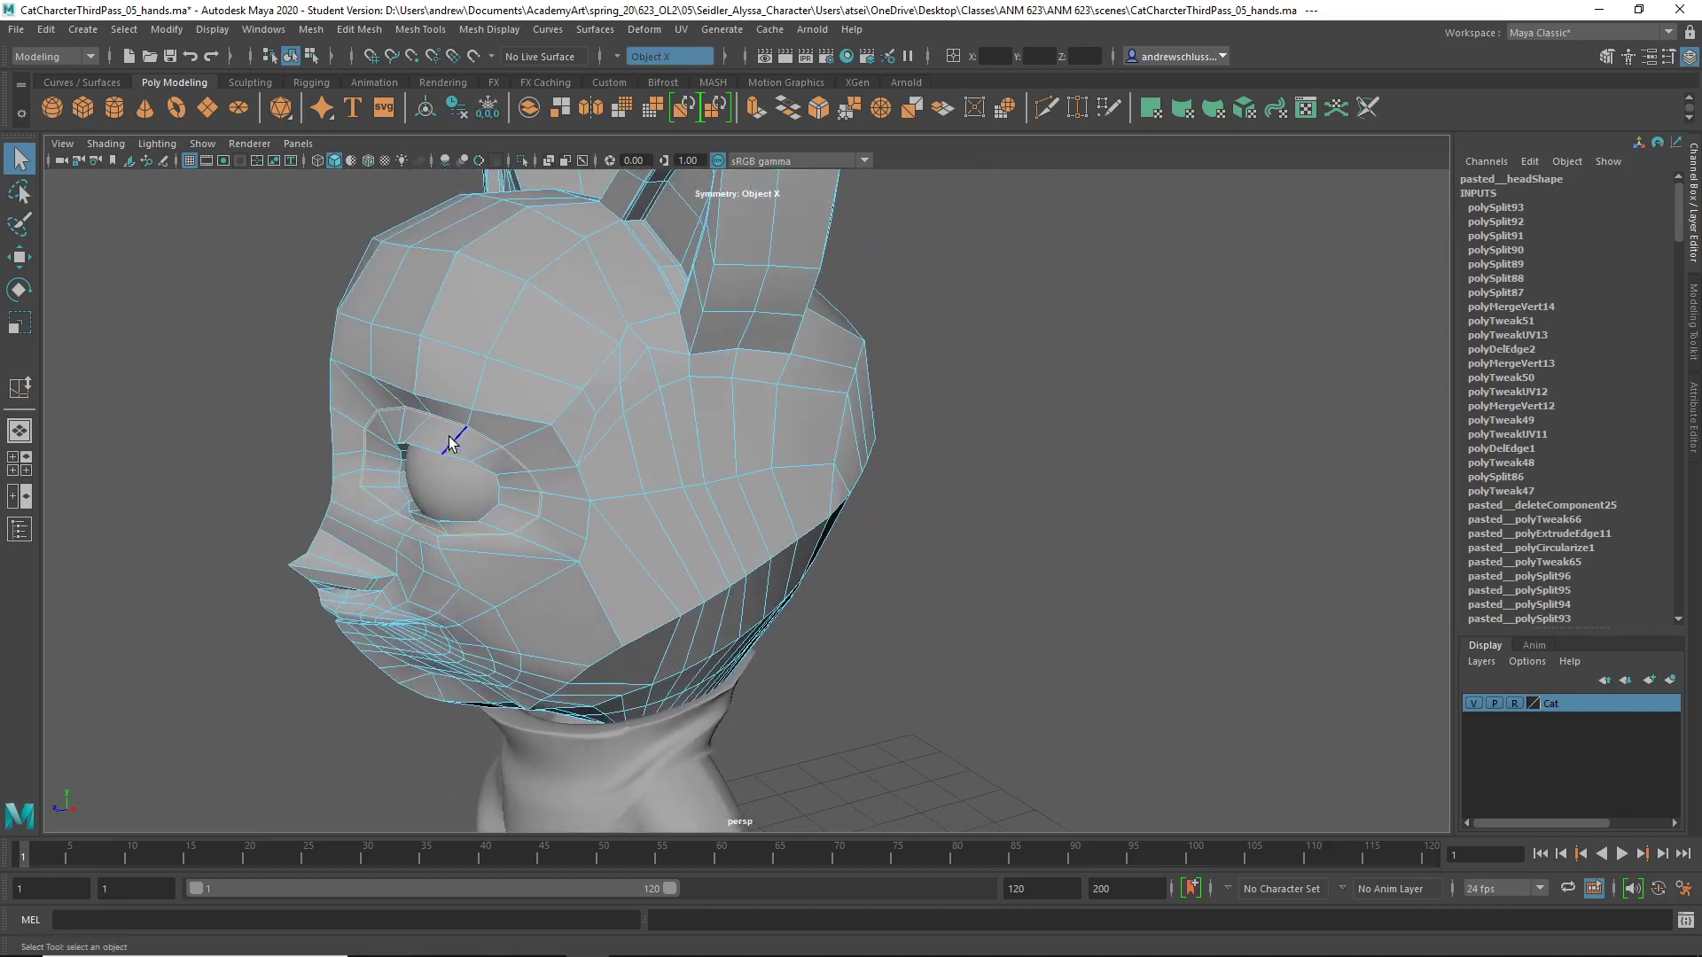
{"action": "right_click_drag", "start_coordinate": [393, 393], "coordinate": [381, 509], "text": "shift"}
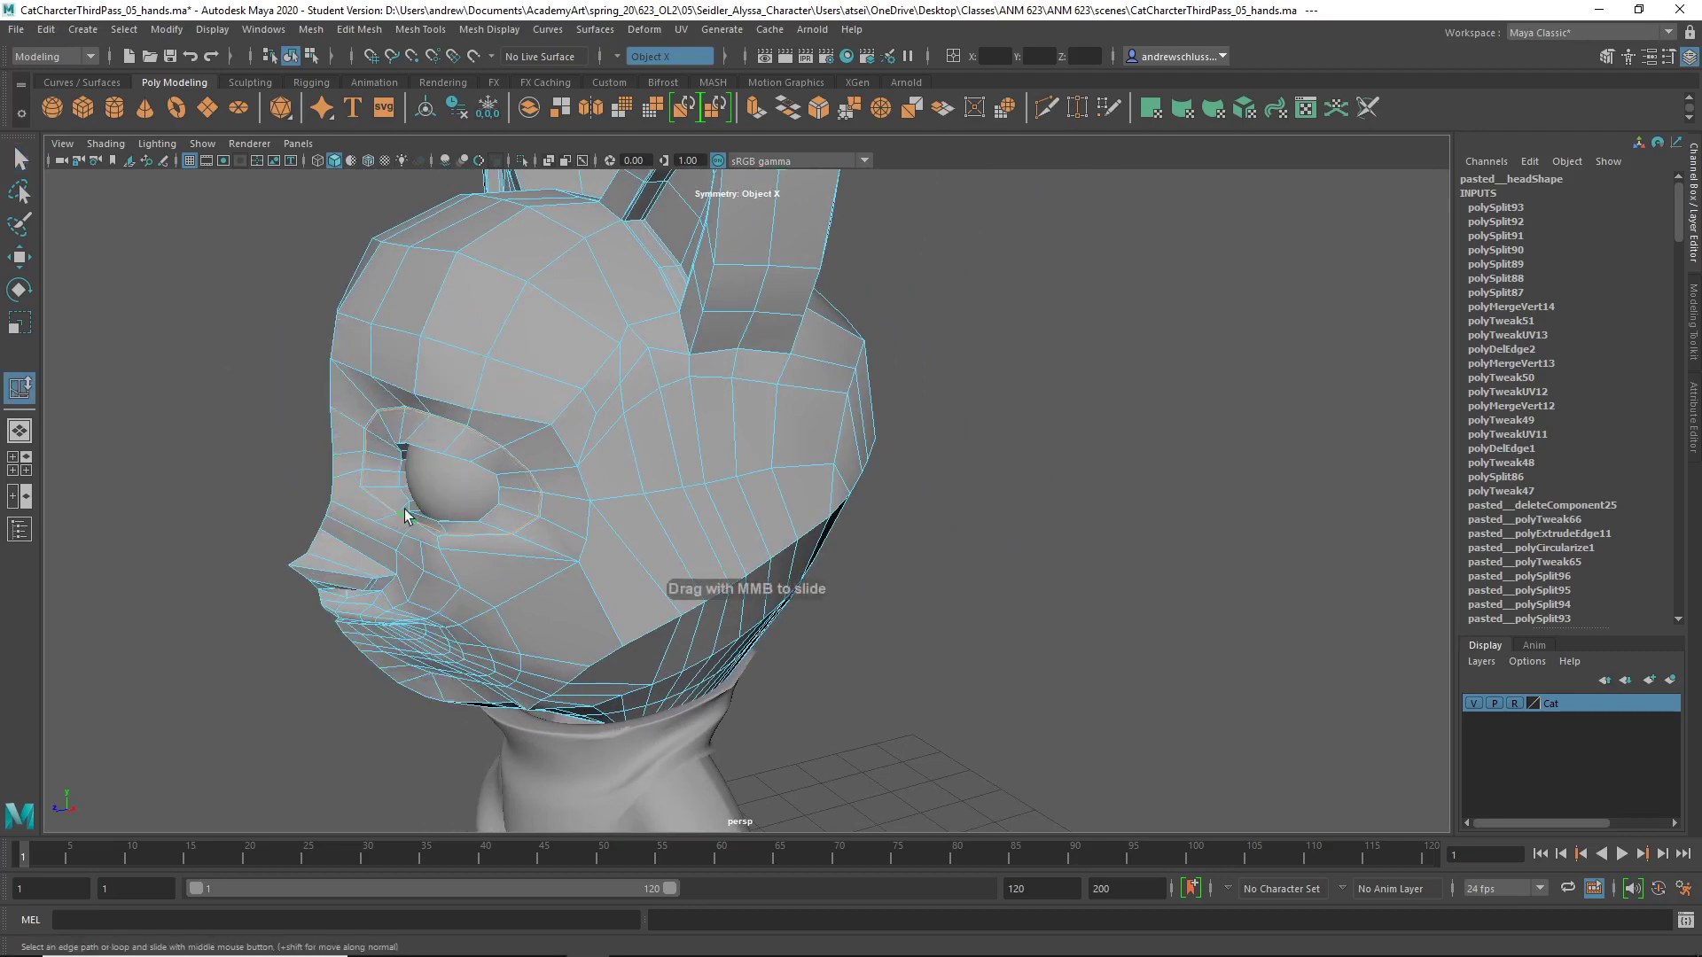
{"action": "double_click", "coordinate": [442, 514]}
{"action": "key", "text": "1"}
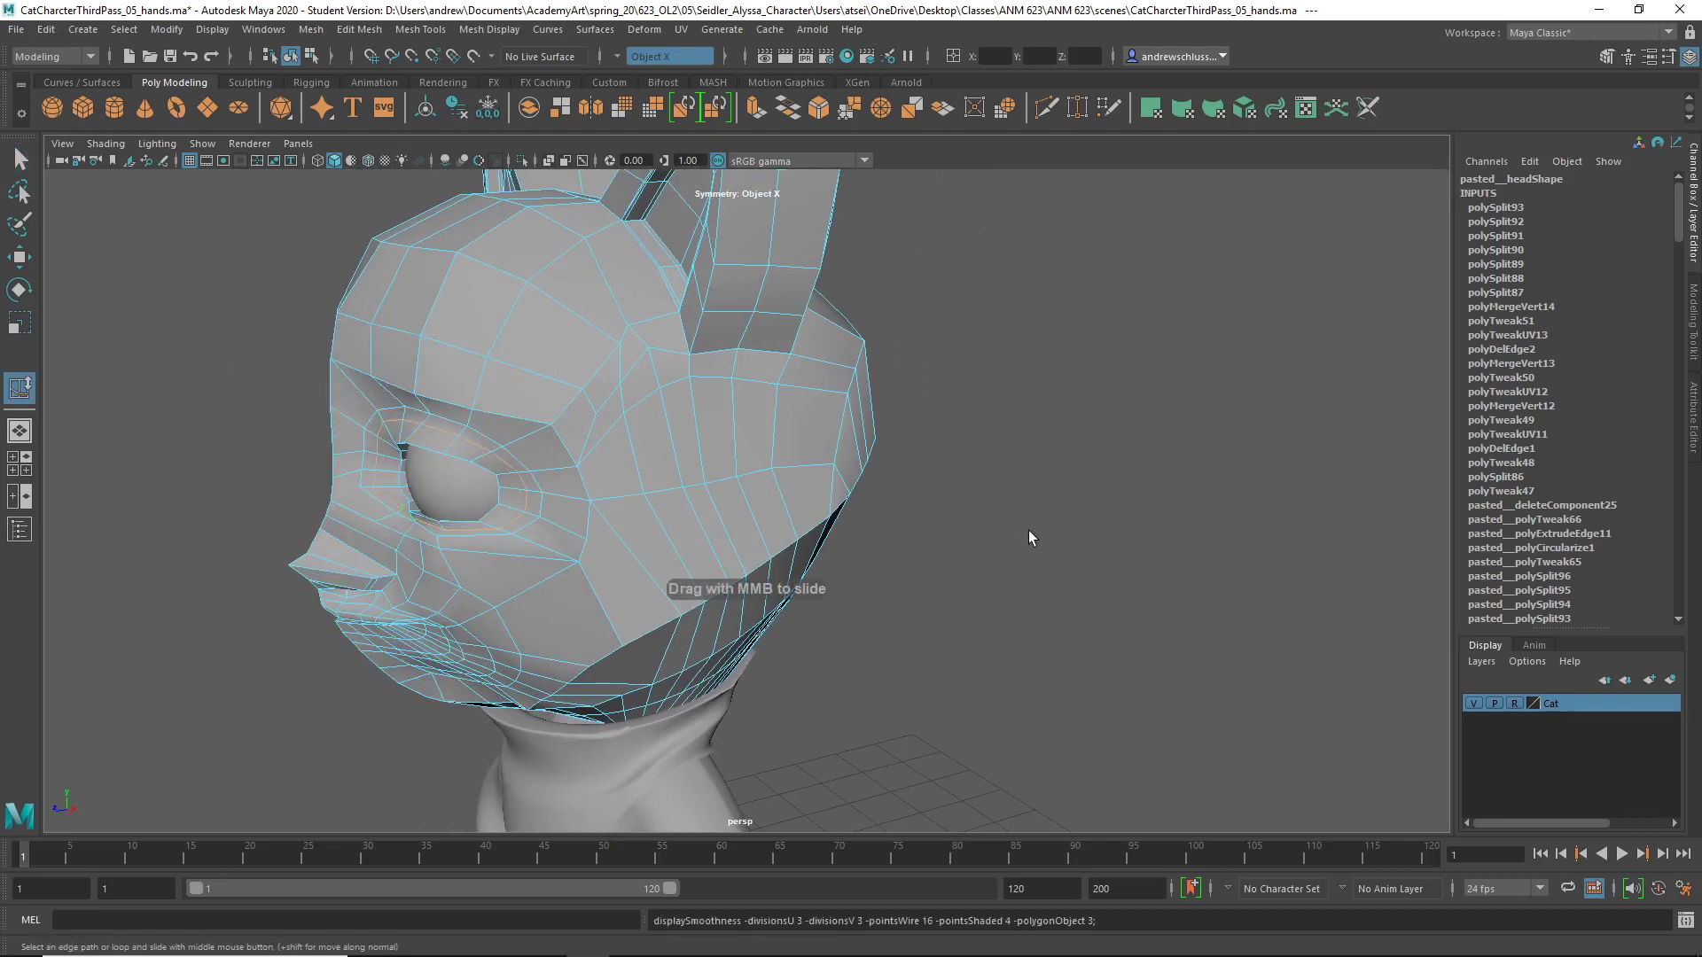
- Check the eye loops with smoothing on and off, and examine the head's topology from the front, side and back
{"action": "mouse_move", "coordinate": [1028, 530]}
{"action": "left_mouse_down", "text": "alt"}
{"action": "mouse_move", "coordinate": [1099, 523]}
{"action": "mouse_move", "coordinate": [1034, 544]}
{"action": "left_mouse_up", "text": "alt"}
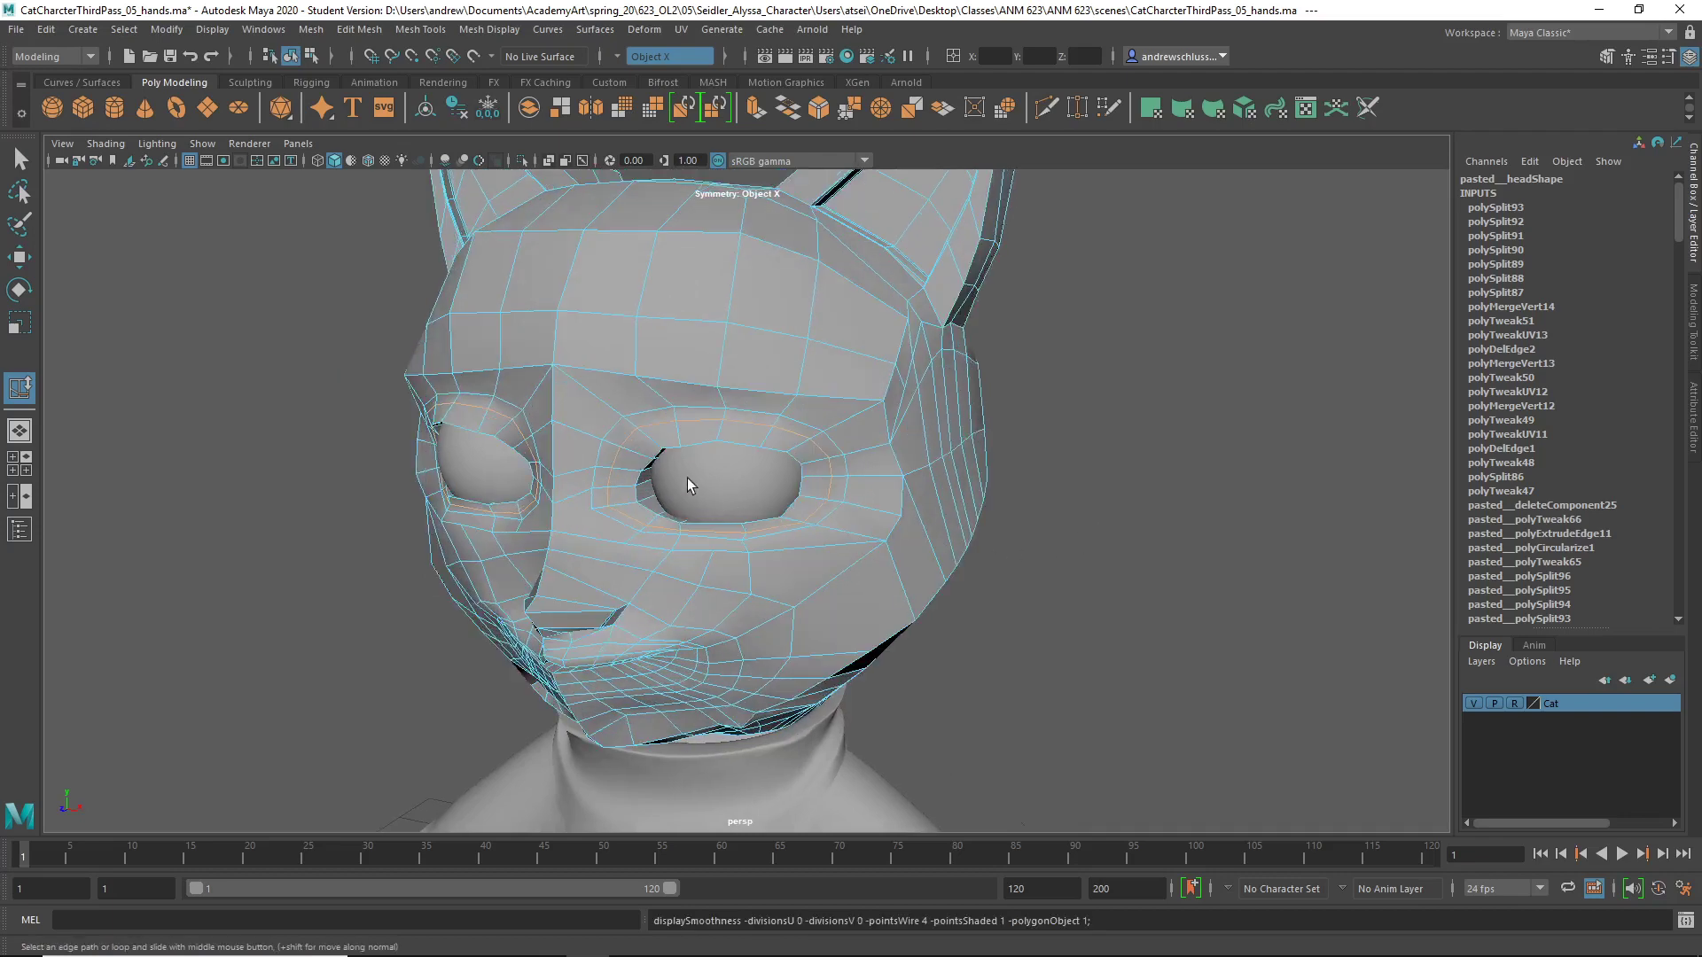
{"action": "key", "text": "3"}
{"action": "key", "text": "1"}
{"action": "left_click_drag", "start_coordinate": [667, 487], "coordinate": [1027, 527], "text": "alt"}
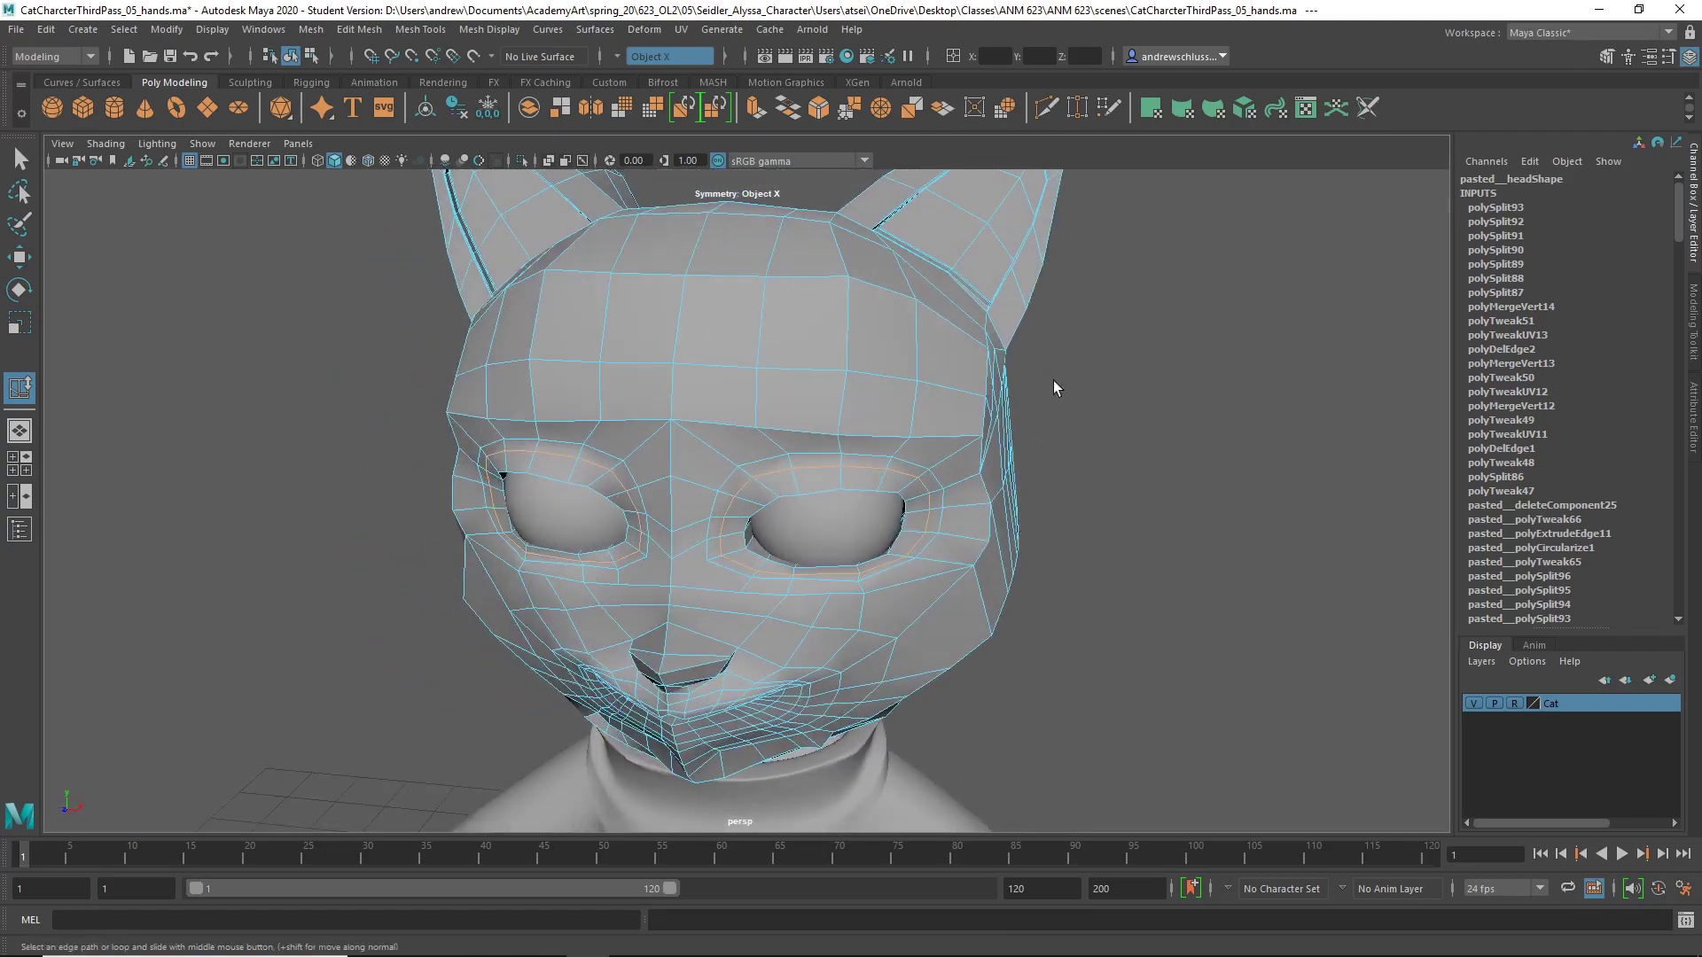
{"action": "left_click_drag", "start_coordinate": [1053, 389], "coordinate": [929, 488], "text": "alt"}
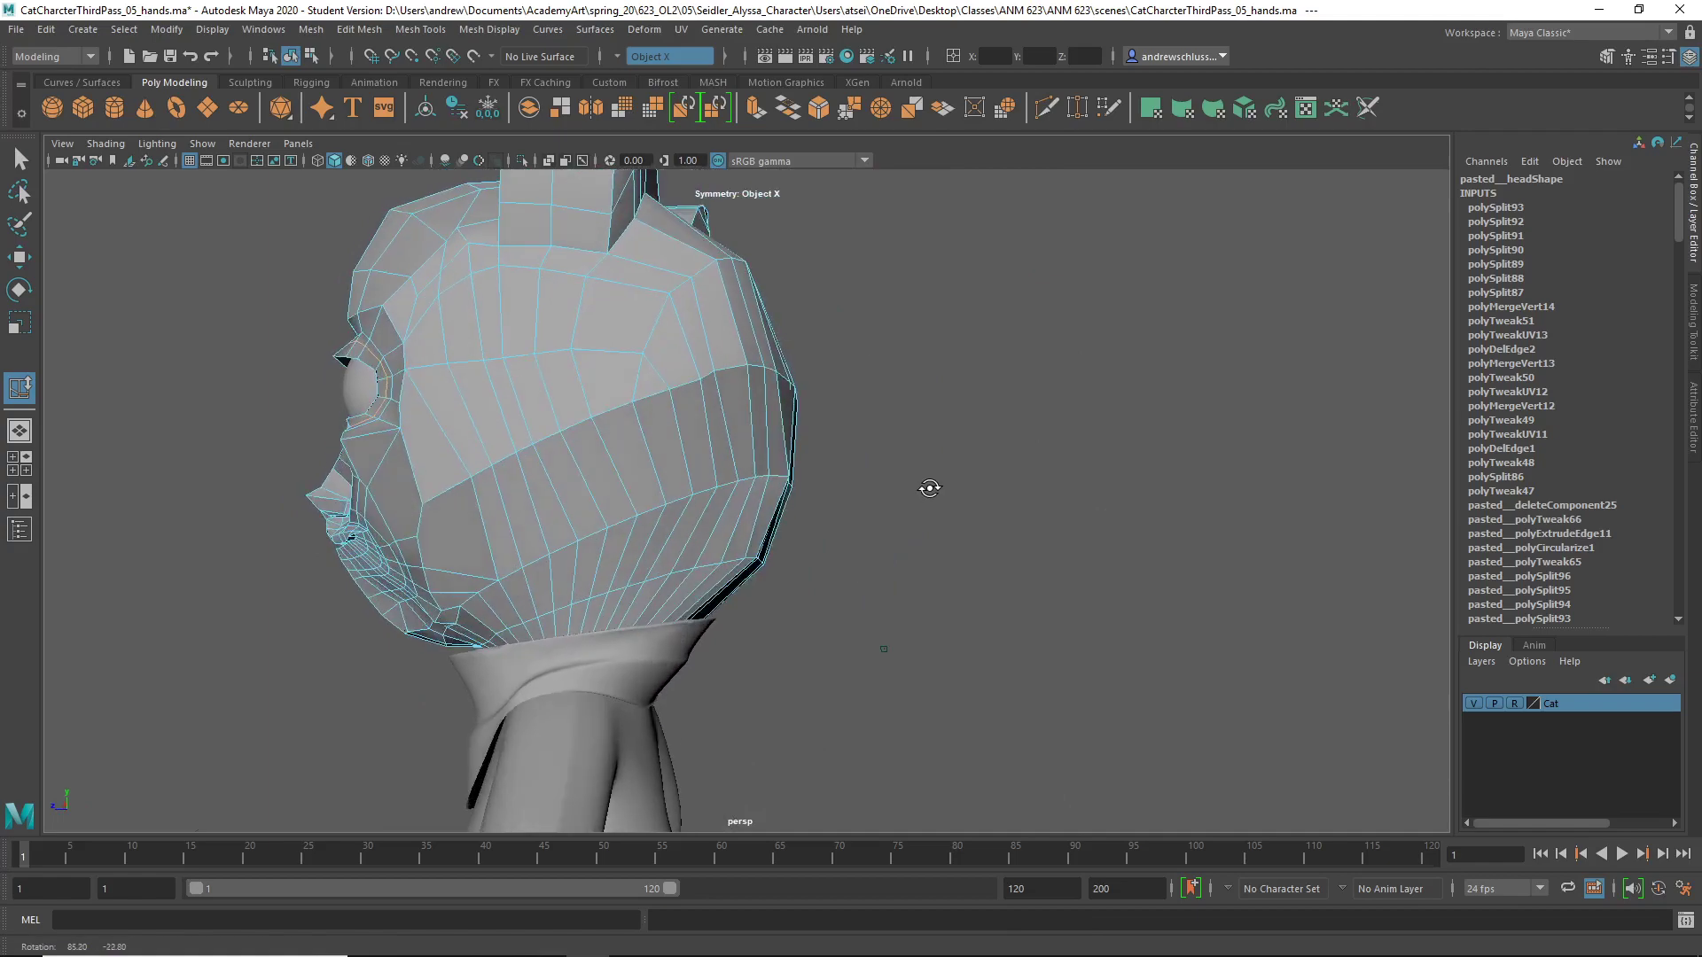
{"action": "left_click_drag", "start_coordinate": [640, 452], "coordinate": [568, 457], "text": "alt"}
{"action": "left_click_drag", "start_coordinate": [758, 544], "coordinate": [1080, 510], "text": "alt"}
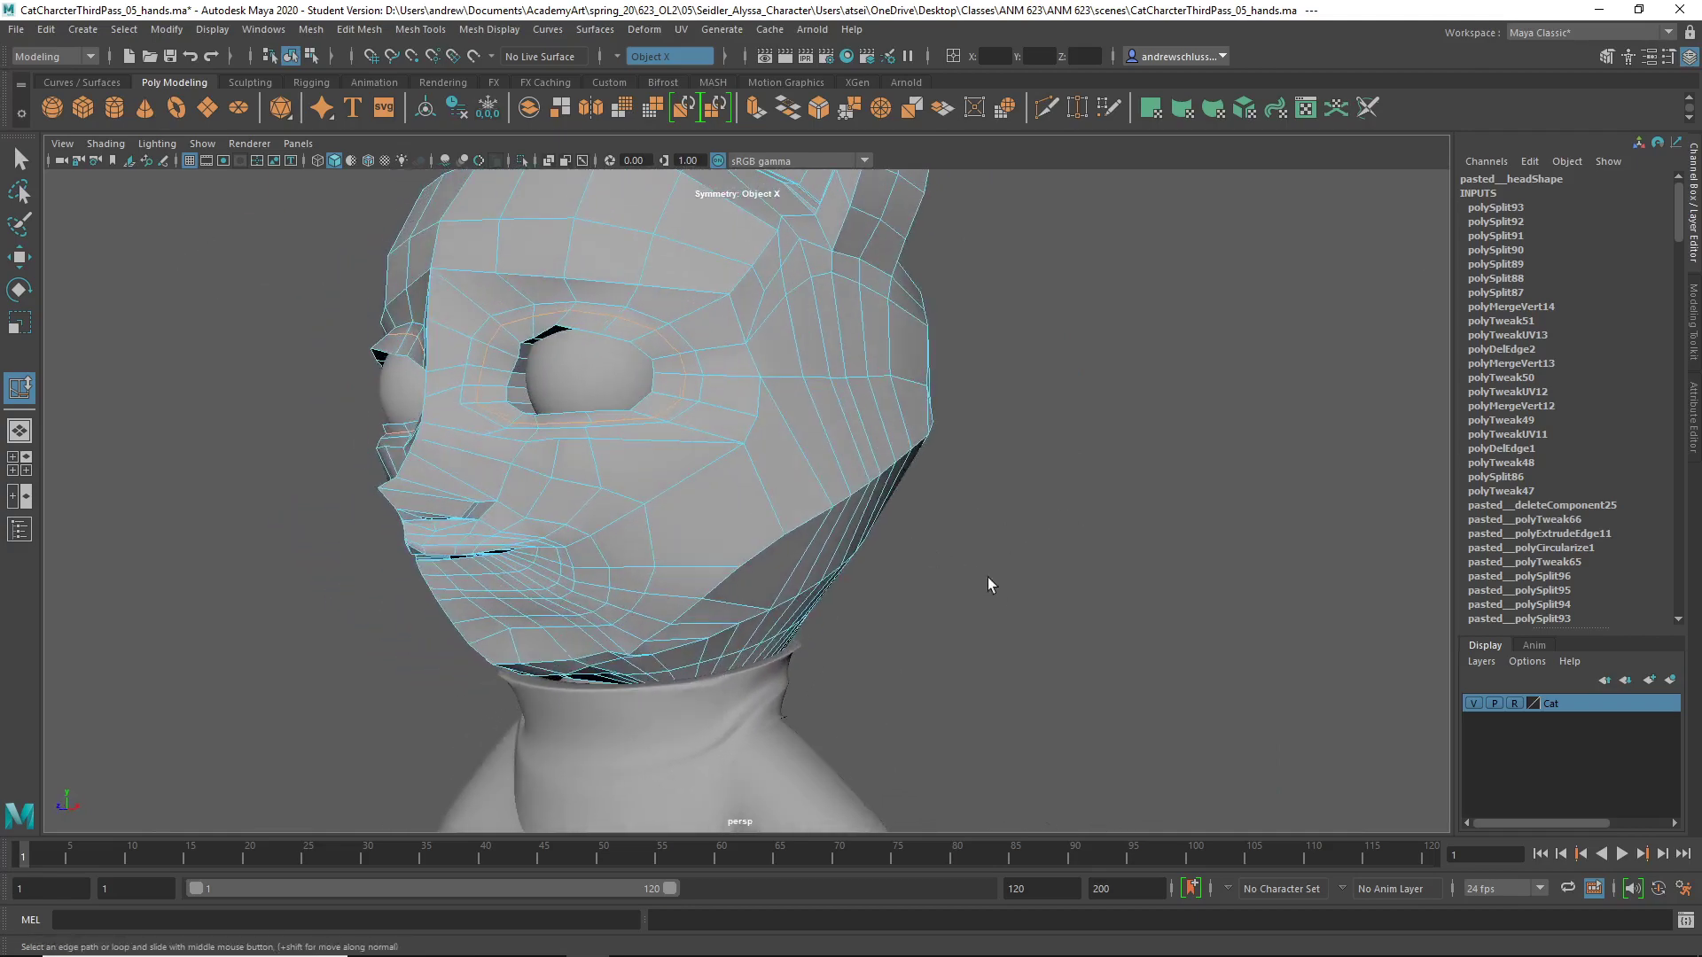
{"action": "left_click_drag", "start_coordinate": [987, 579], "coordinate": [948, 593], "text": "alt"}
- Return the head mesh to object mode and isolate it in the viewport
{"action": "right_click_drag", "start_coordinate": [661, 383], "coordinate": [783, 302]}
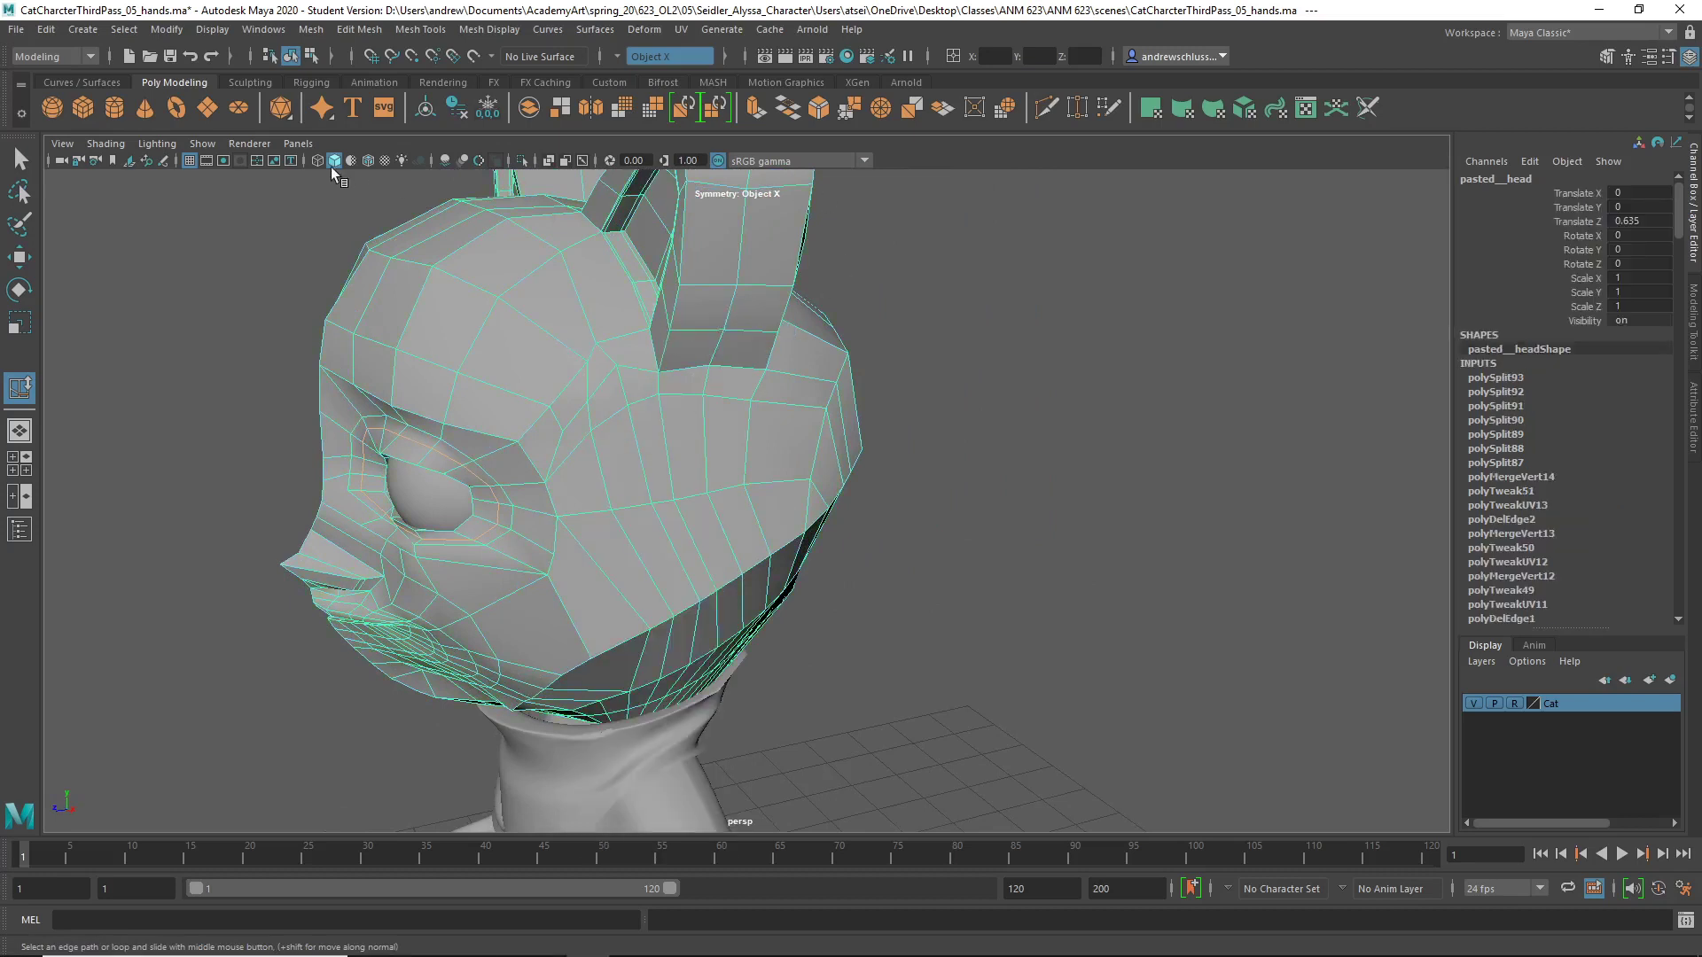
{"action": "left_click", "coordinate": [522, 161]}
{"action": "left_click", "coordinate": [258, 386]}
{"action": "left_click_drag", "start_coordinate": [258, 386], "coordinate": [321, 378], "text": "alt"}
{"action": "left_click", "coordinate": [568, 500]}
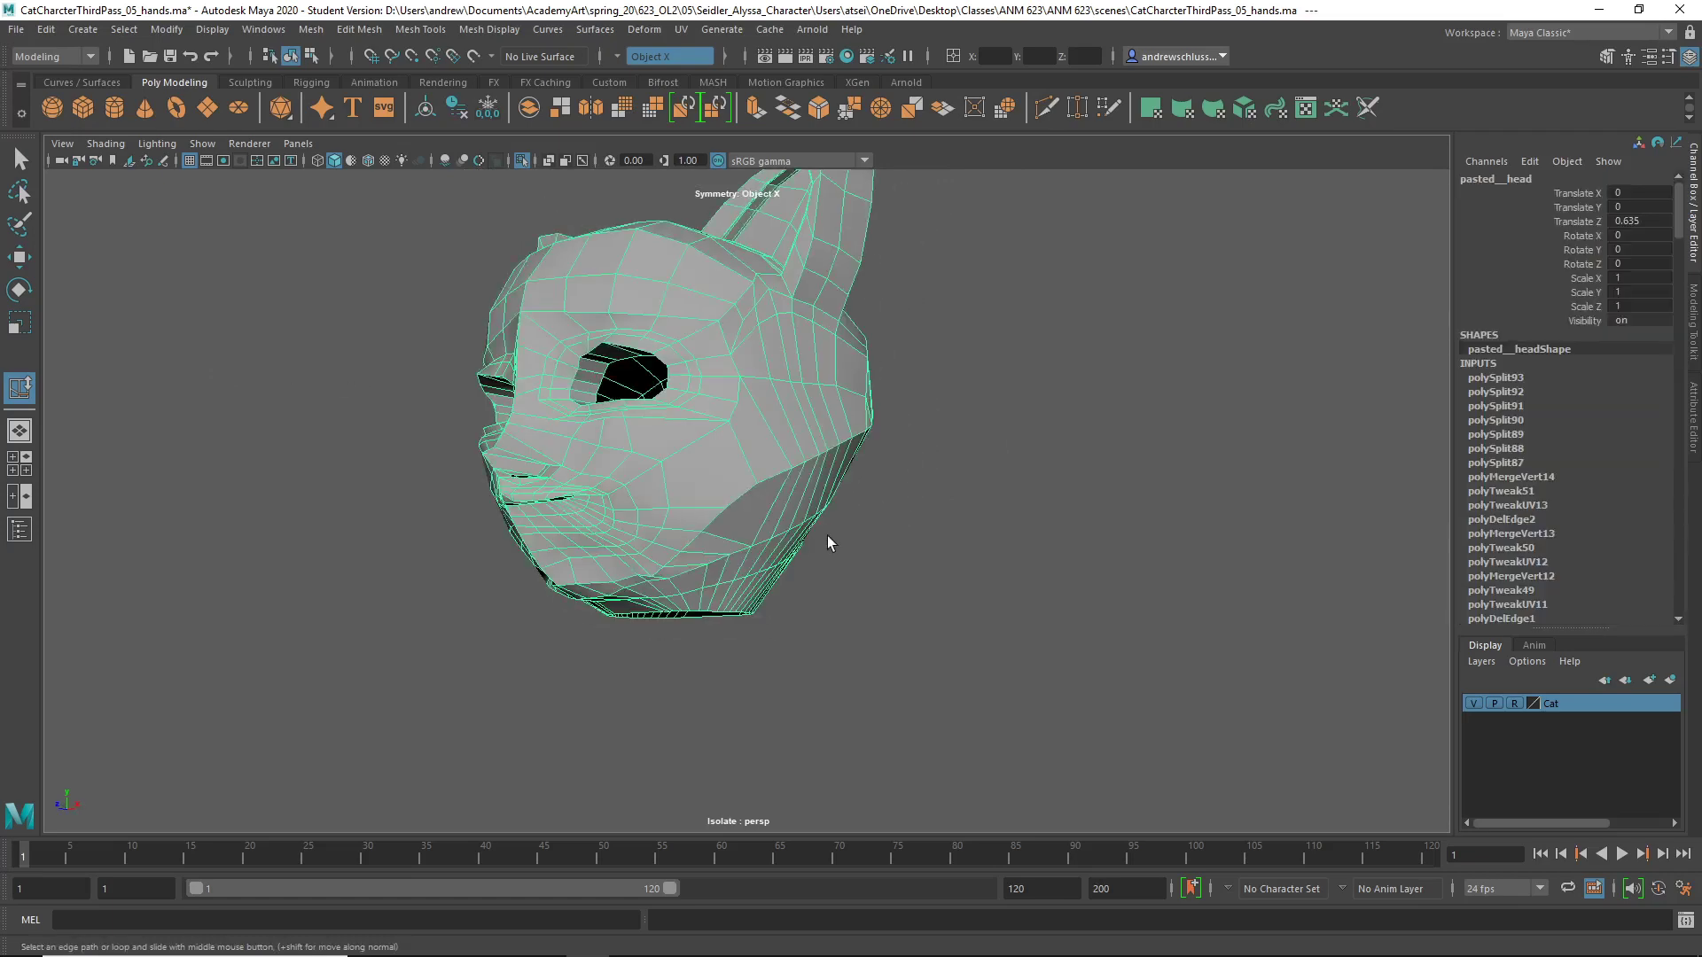
{"action": "left_click_drag", "start_coordinate": [881, 558], "coordinate": [478, 306], "text": "alt"}
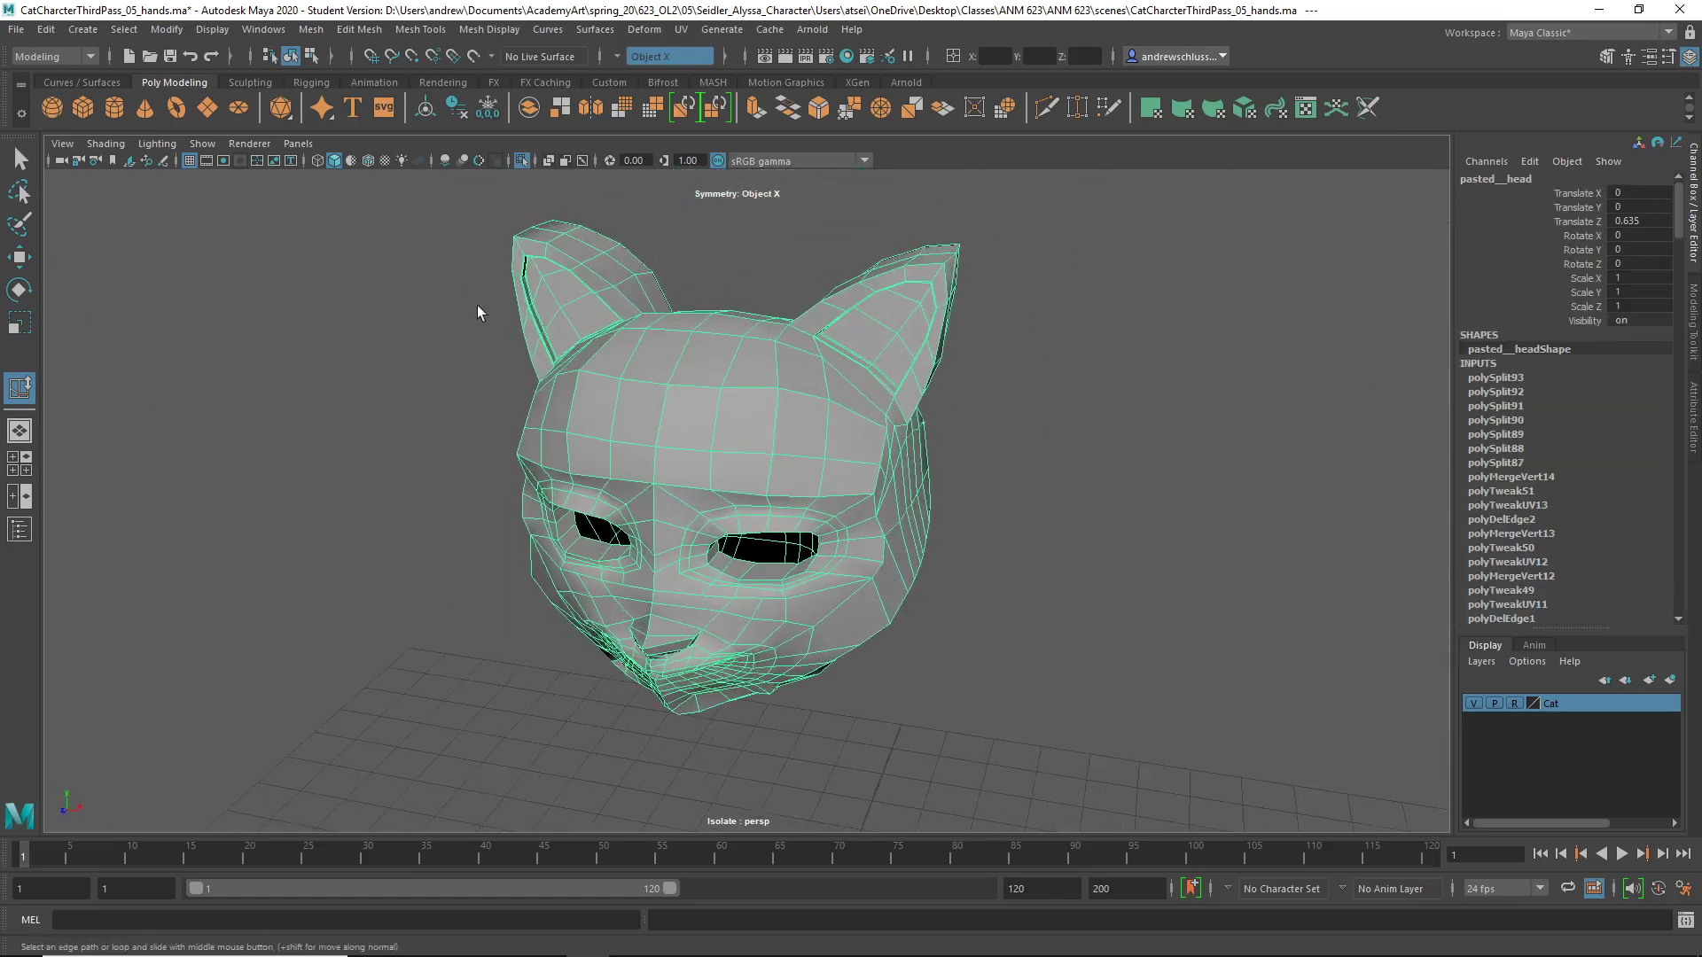
- In face mode, set the polygon selection constraint to Next Selection with the Order property set to Nsided
{"action": "right_click_drag", "start_coordinate": [596, 366], "coordinate": [601, 413]}
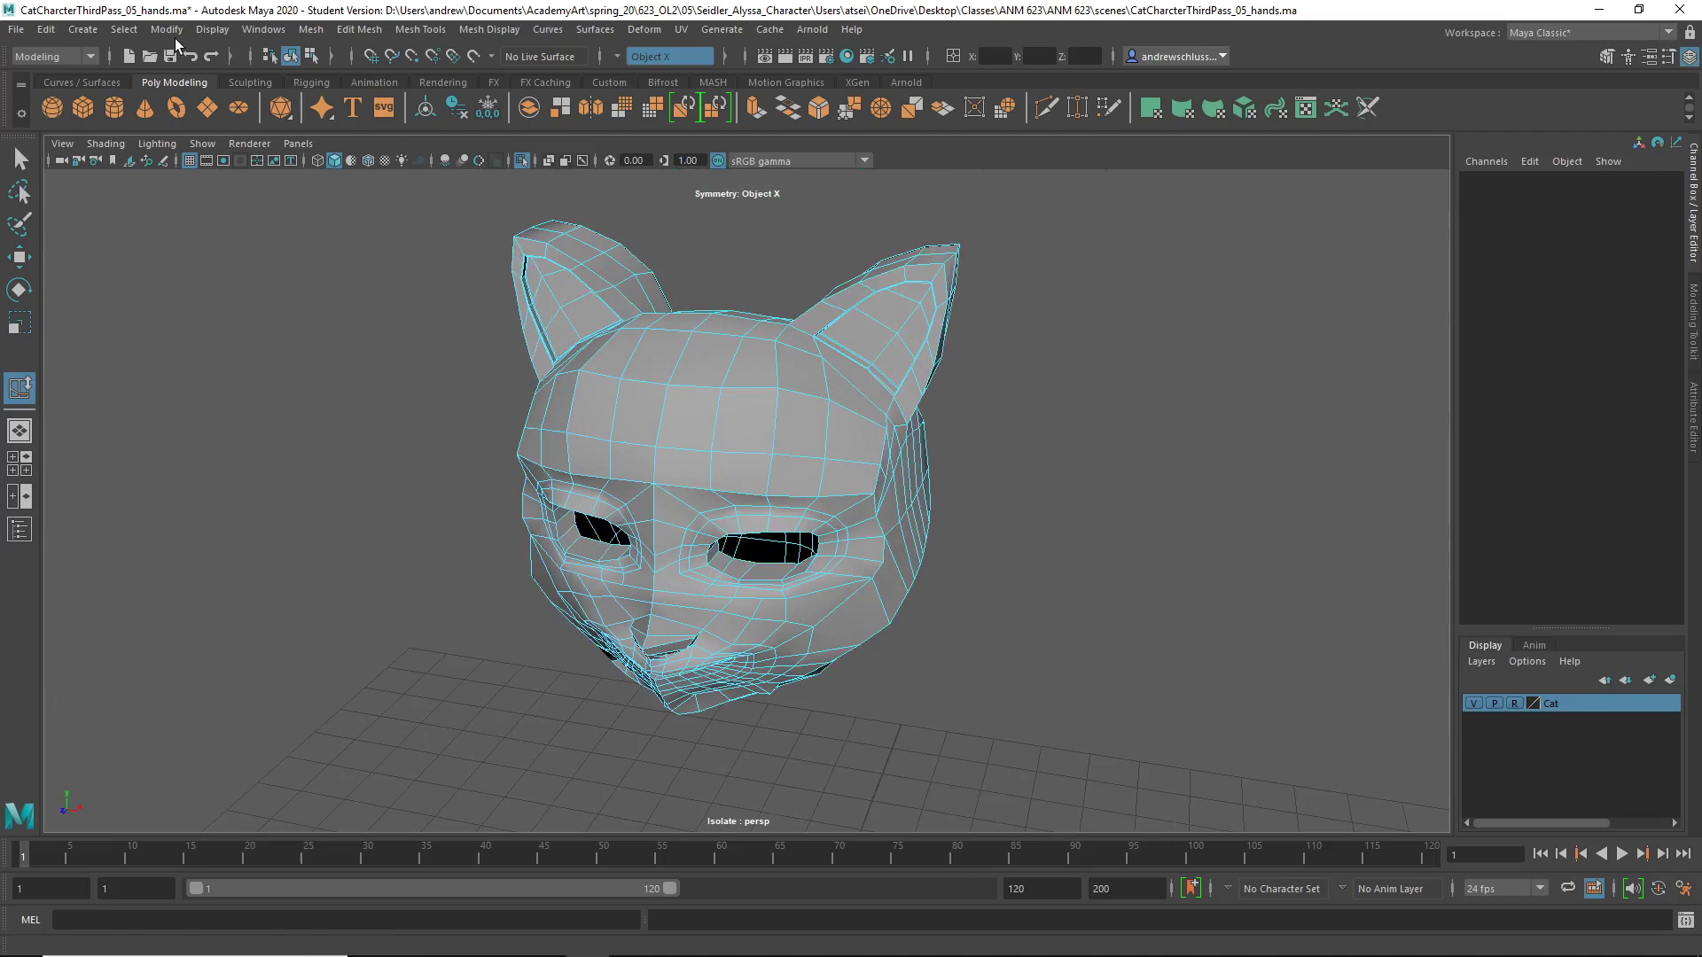
{"action": "left_click", "coordinate": [124, 30]}
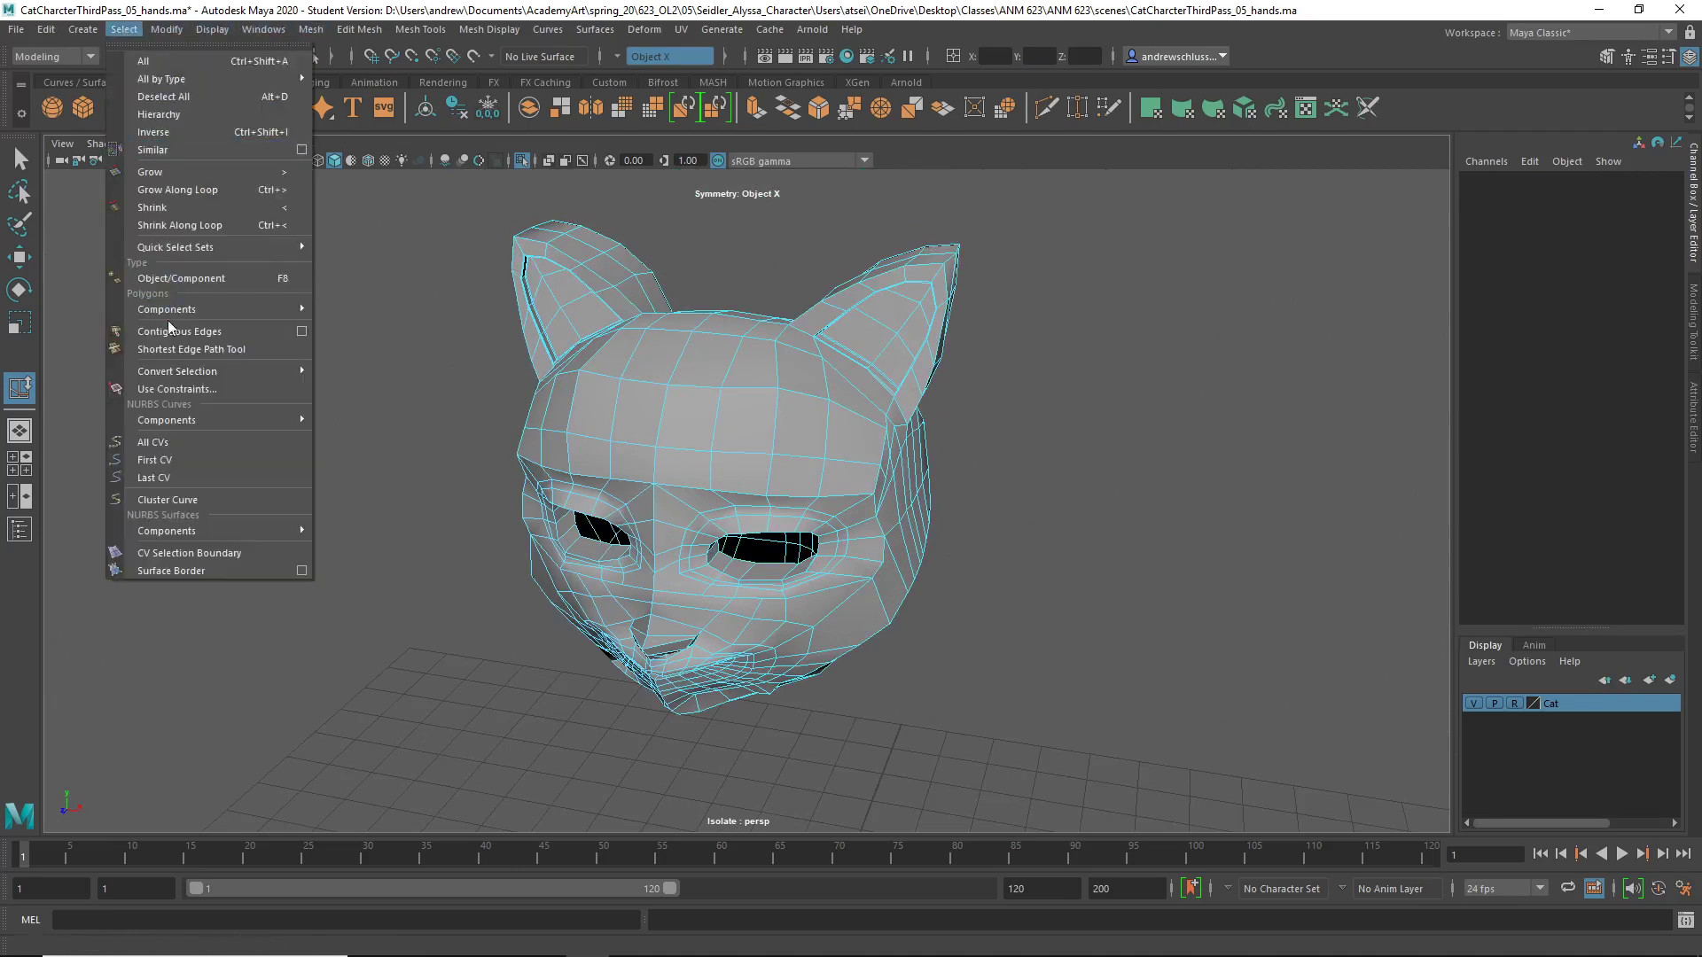
{"action": "left_click", "coordinate": [174, 395]}
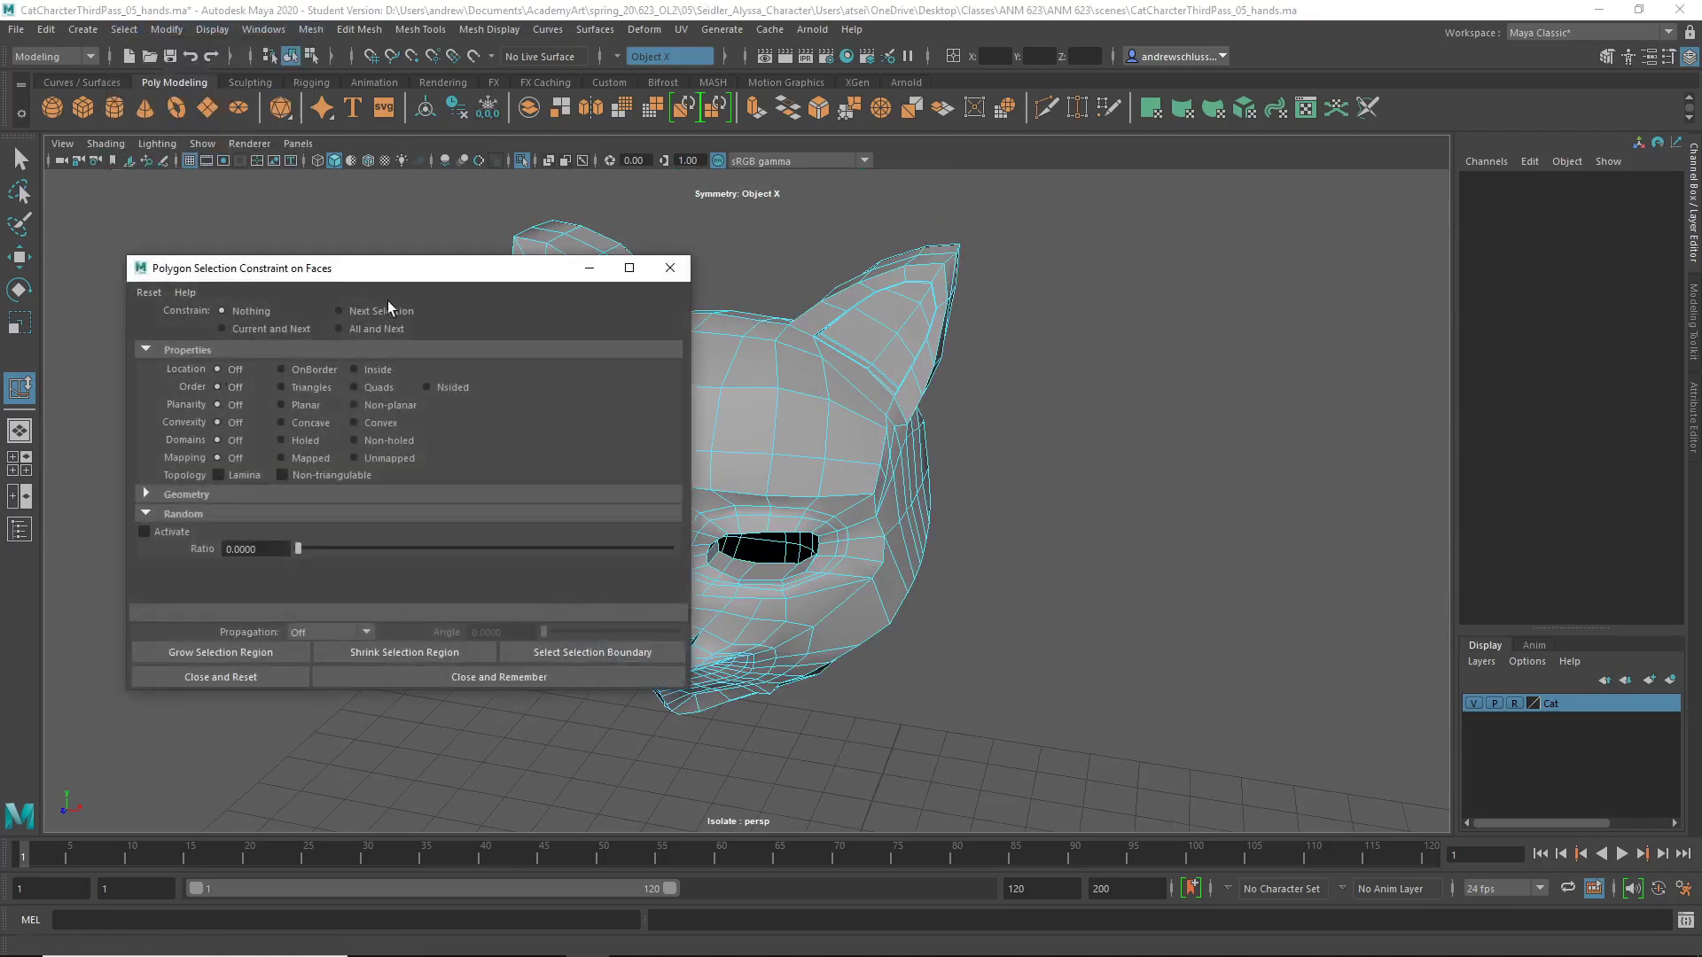
{"action": "left_click_drag", "start_coordinate": [550, 273], "coordinate": [471, 275]}
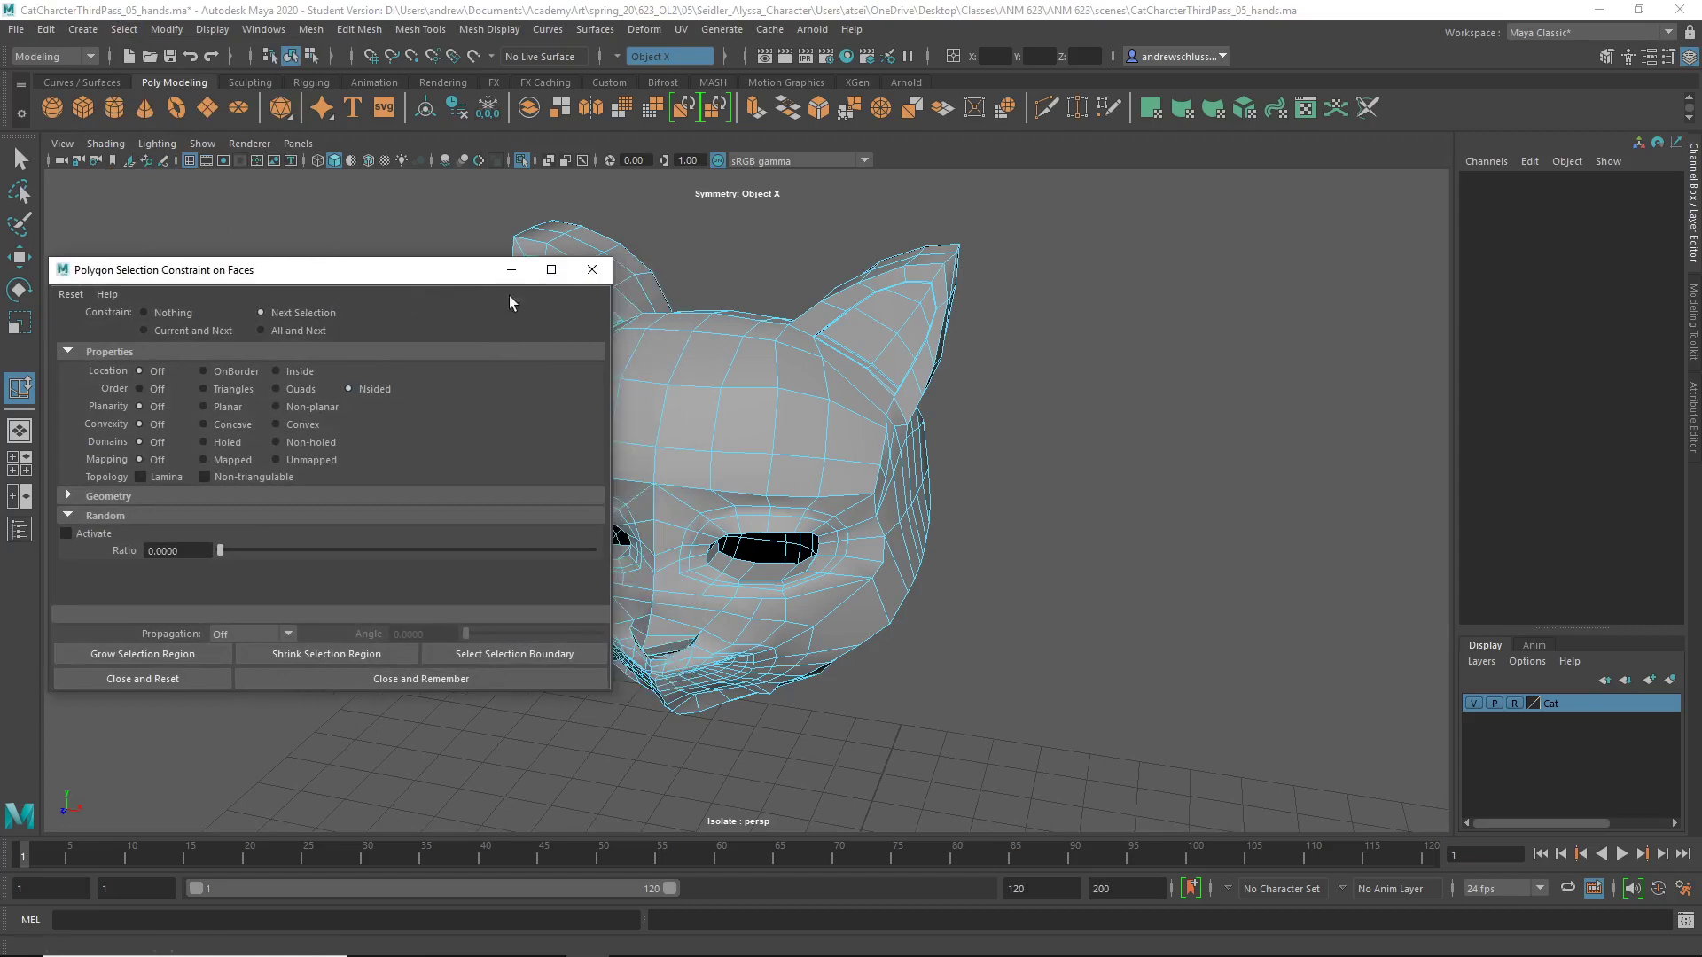
- Box-select the head to pick out its N-sided faces, clear the selection and examine the side and back topology
{"action": "middle_click_drag", "start_coordinate": [816, 353], "coordinate": [1157, 363], "text": "alt"}
{"action": "left_click_drag", "start_coordinate": [807, 181], "coordinate": [1246, 678]}
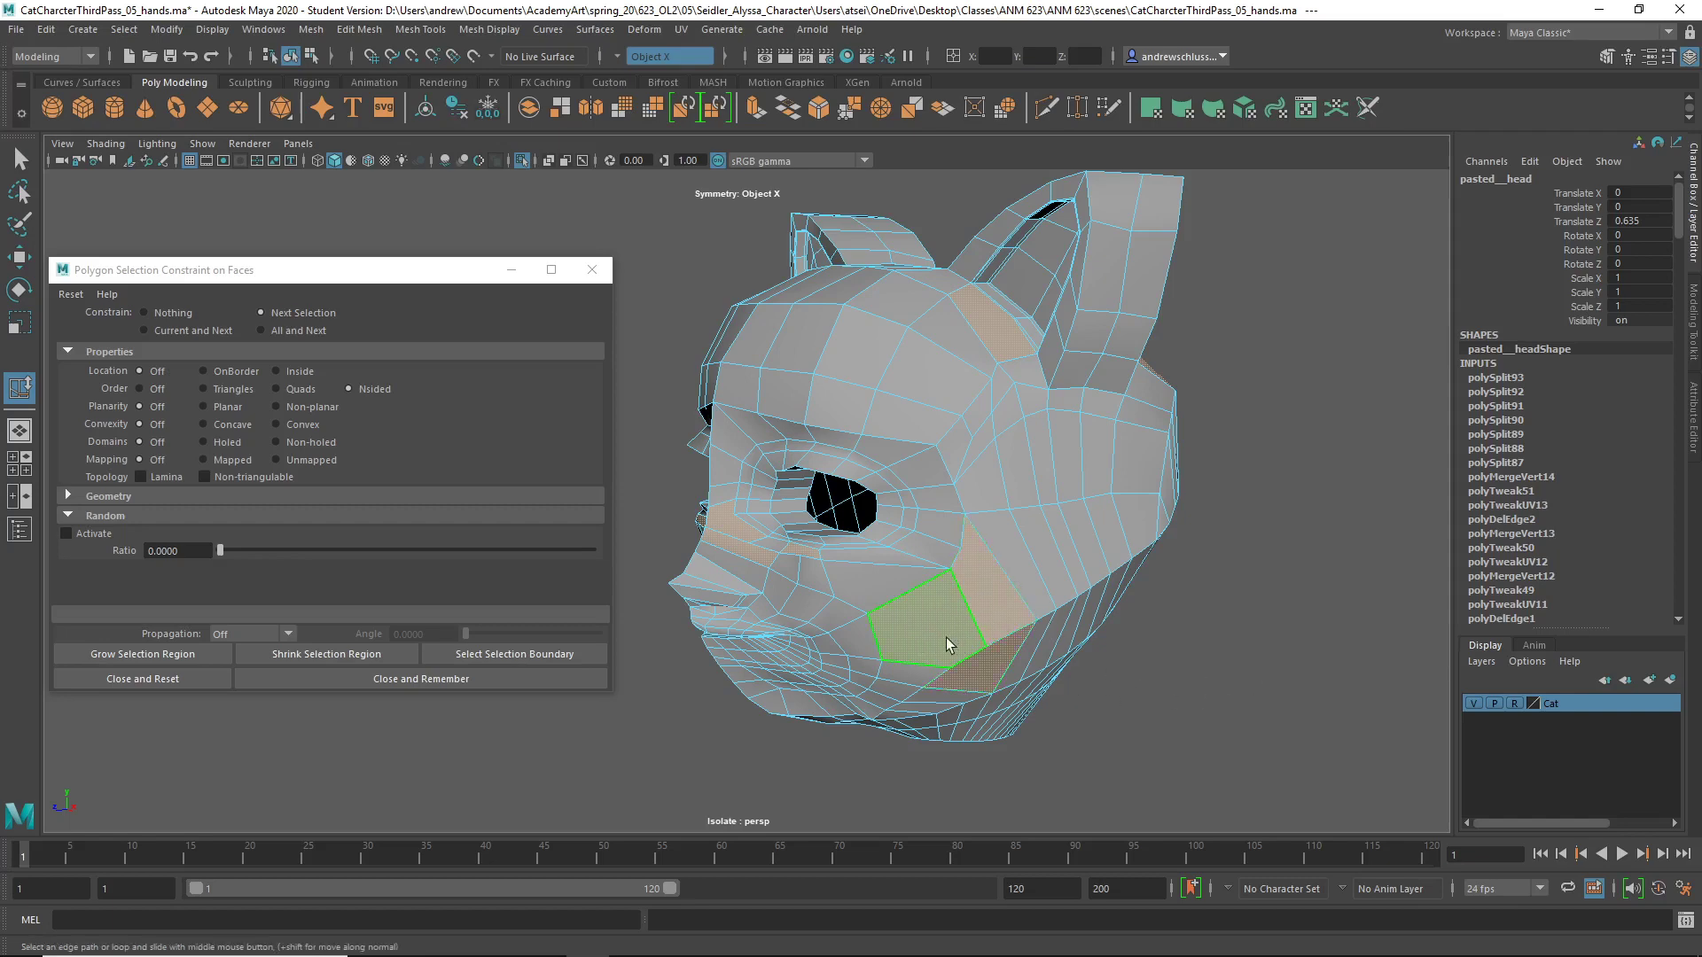
{"action": "left_click", "coordinate": [1223, 743]}
{"action": "scroll", "coordinate": [1052, 733], "scroll_direction": "up", "scroll_amount": 6}
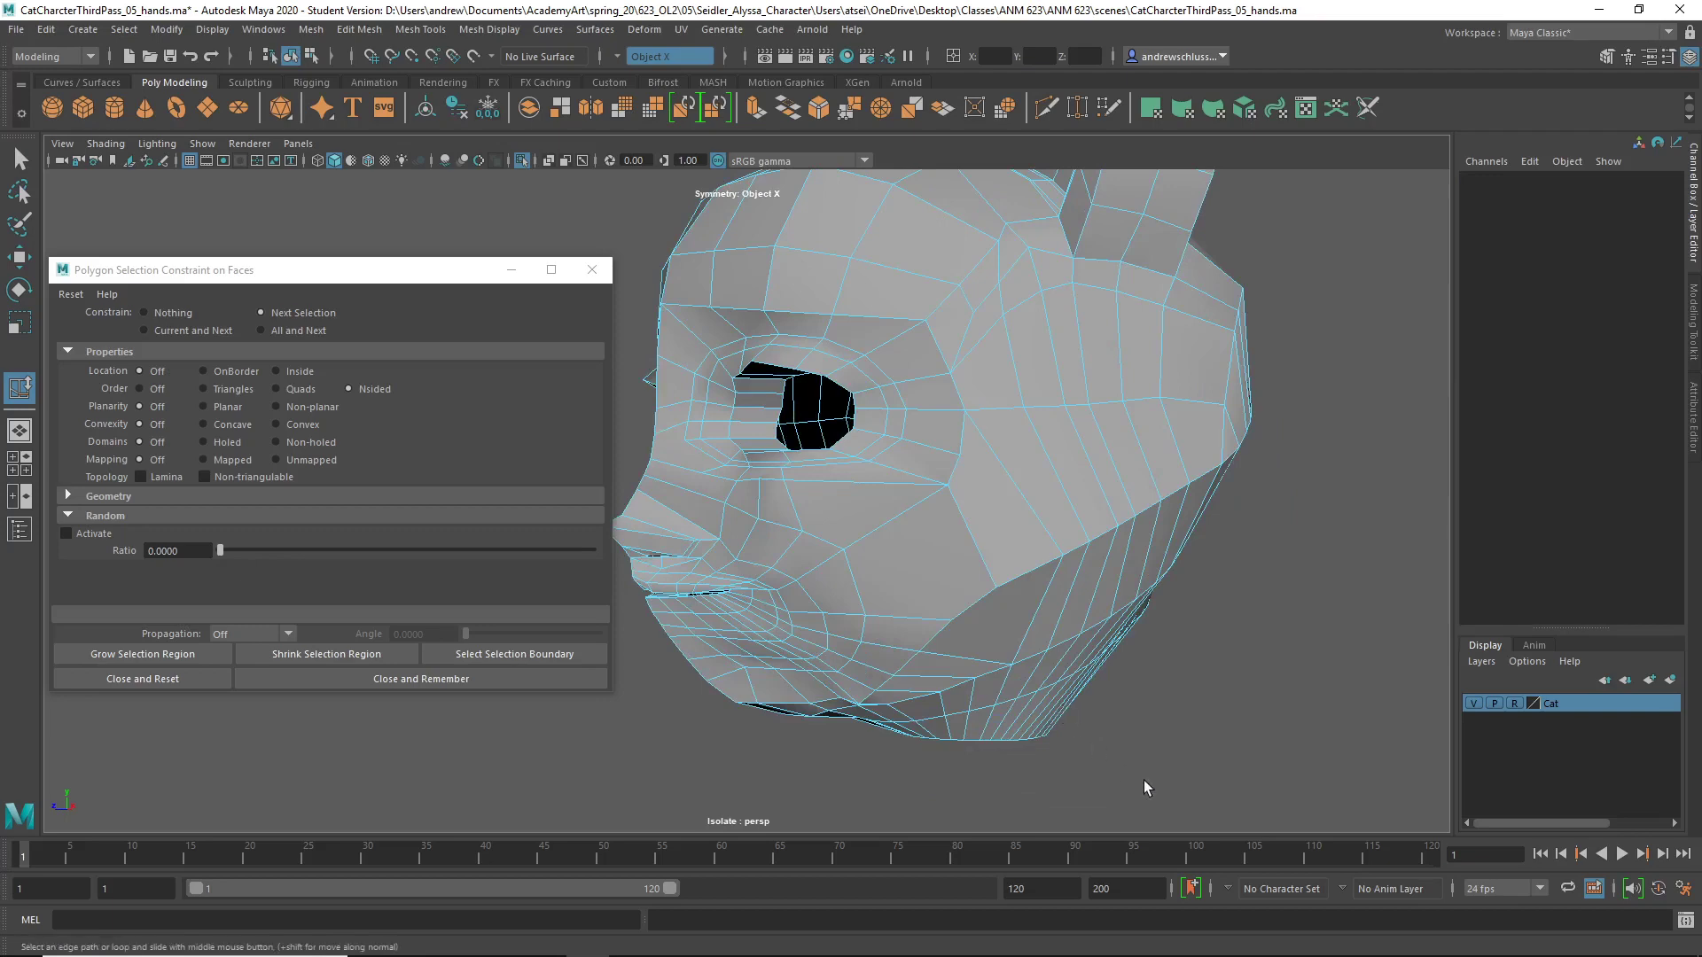
{"action": "left_click_drag", "start_coordinate": [1143, 780], "coordinate": [1079, 707], "text": "alt"}
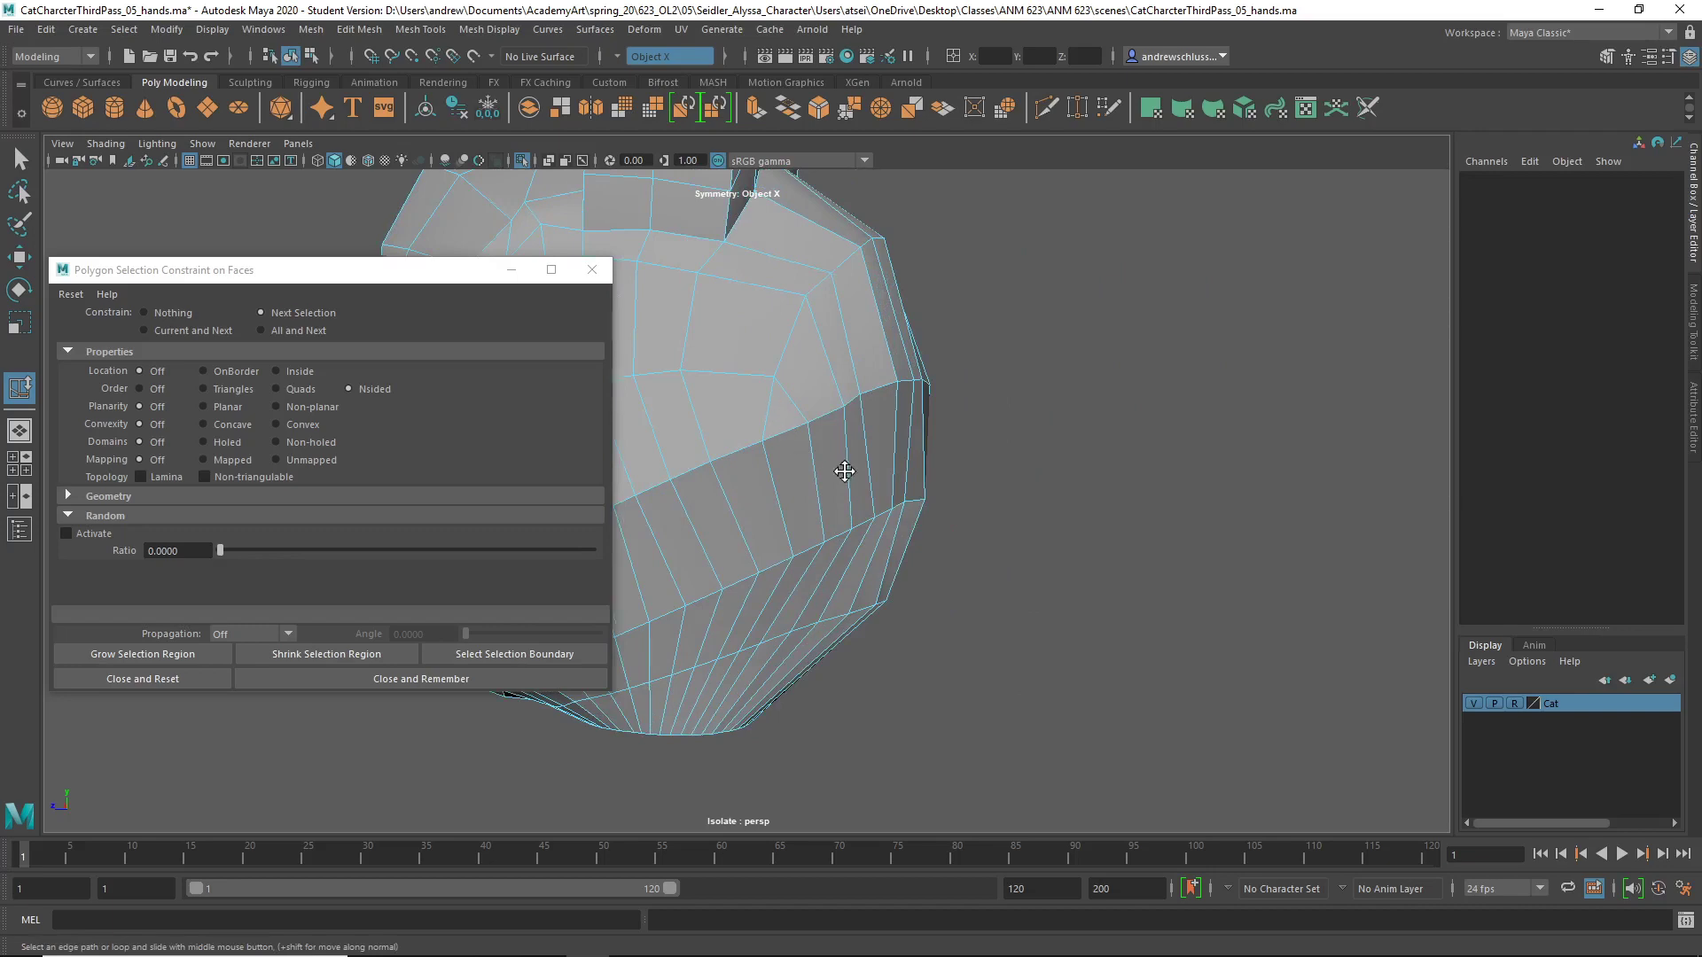
- Delete the extra edge line running down the rear side of the head to the neck opening
{"action": "middle_click_drag", "start_coordinate": [844, 471], "coordinate": [984, 515], "text": "alt"}
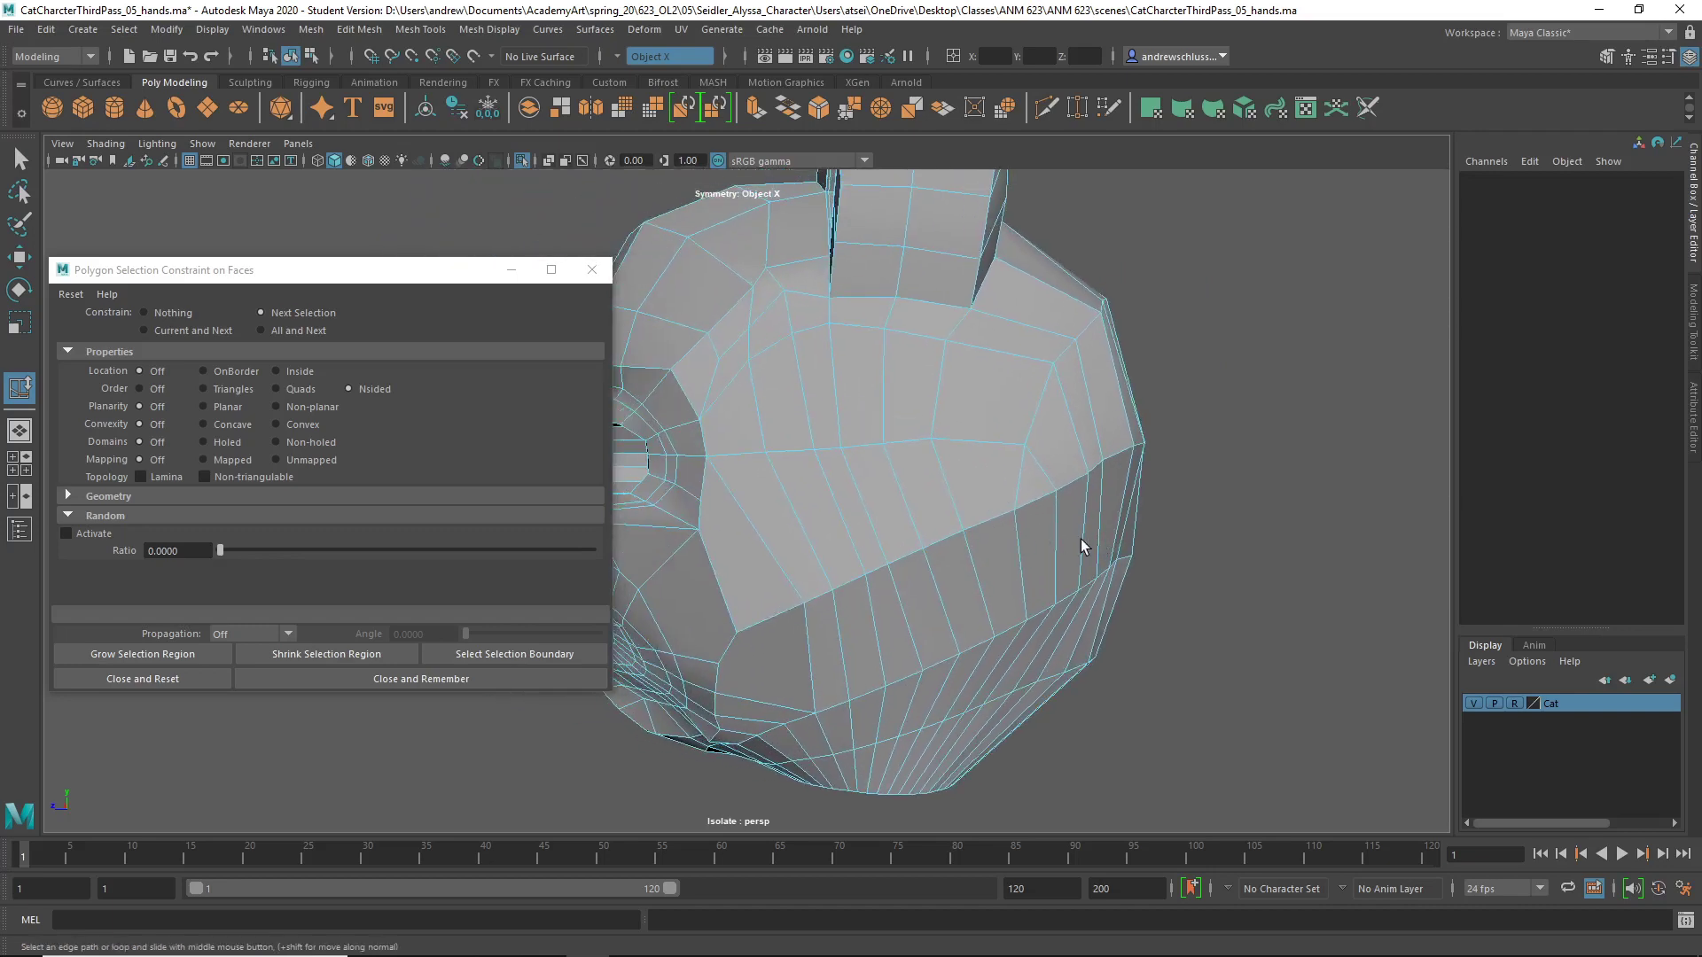
{"action": "left_click_drag", "start_coordinate": [1080, 540], "coordinate": [1007, 525], "text": "alt"}
{"action": "middle_click_drag", "start_coordinate": [1027, 540], "coordinate": [1152, 550], "text": "alt"}
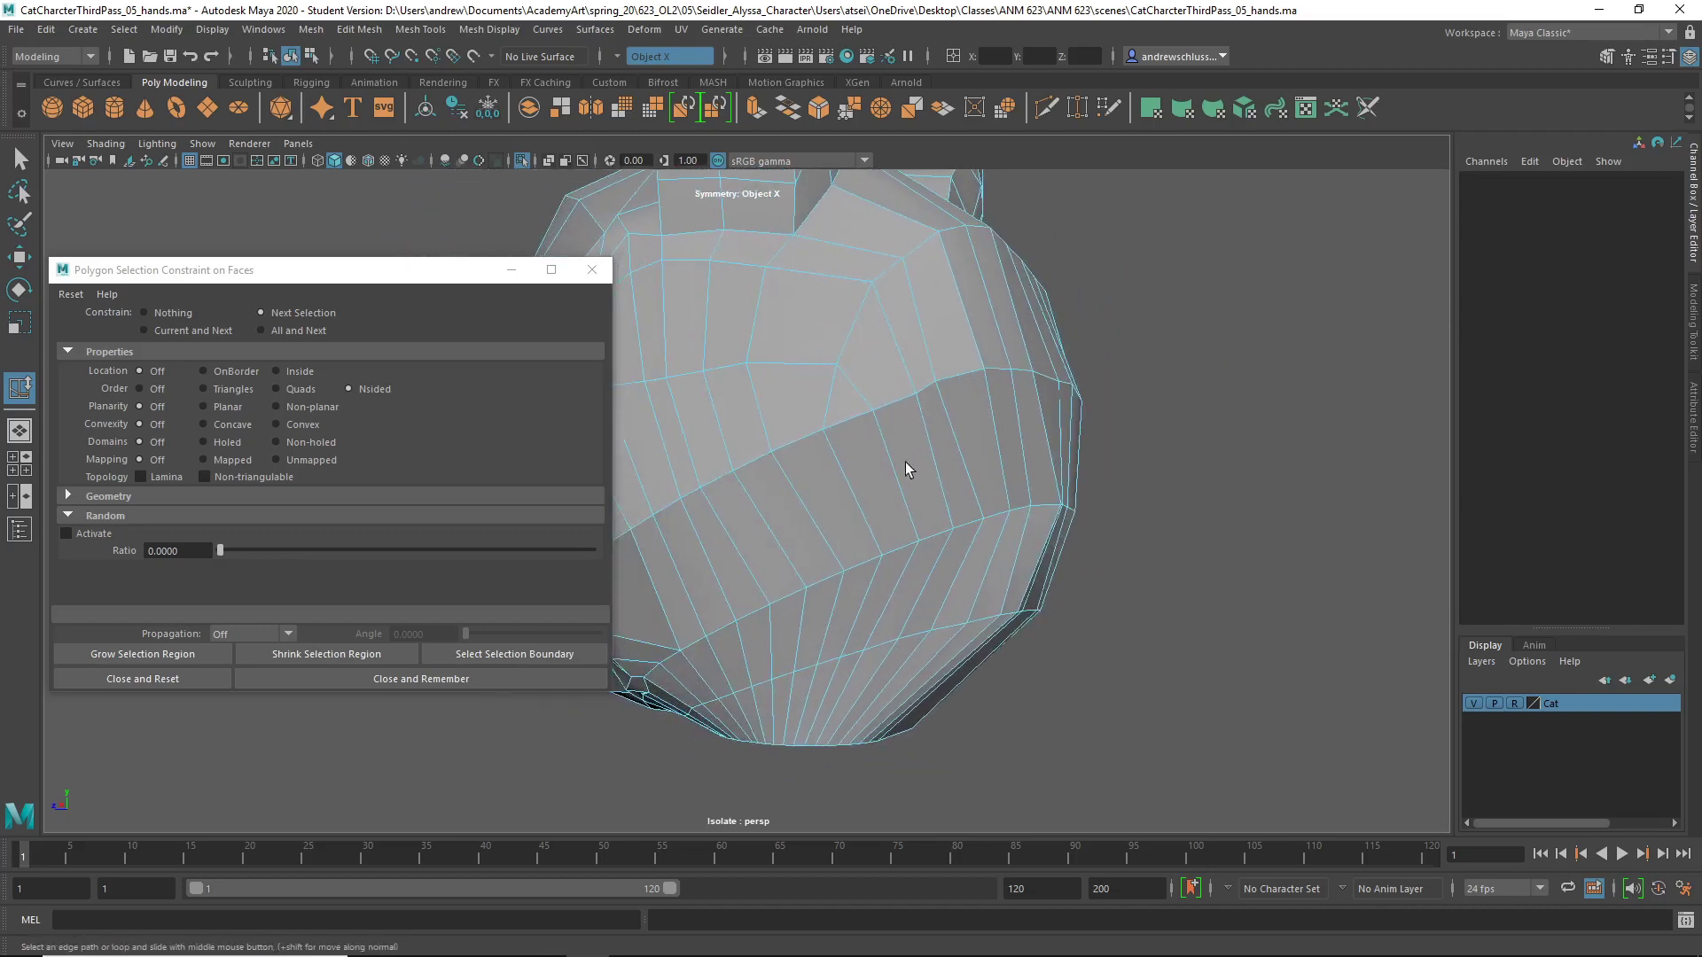
{"action": "right_click_drag", "start_coordinate": [906, 460], "coordinate": [901, 403]}
{"action": "left_click", "coordinate": [827, 424]}
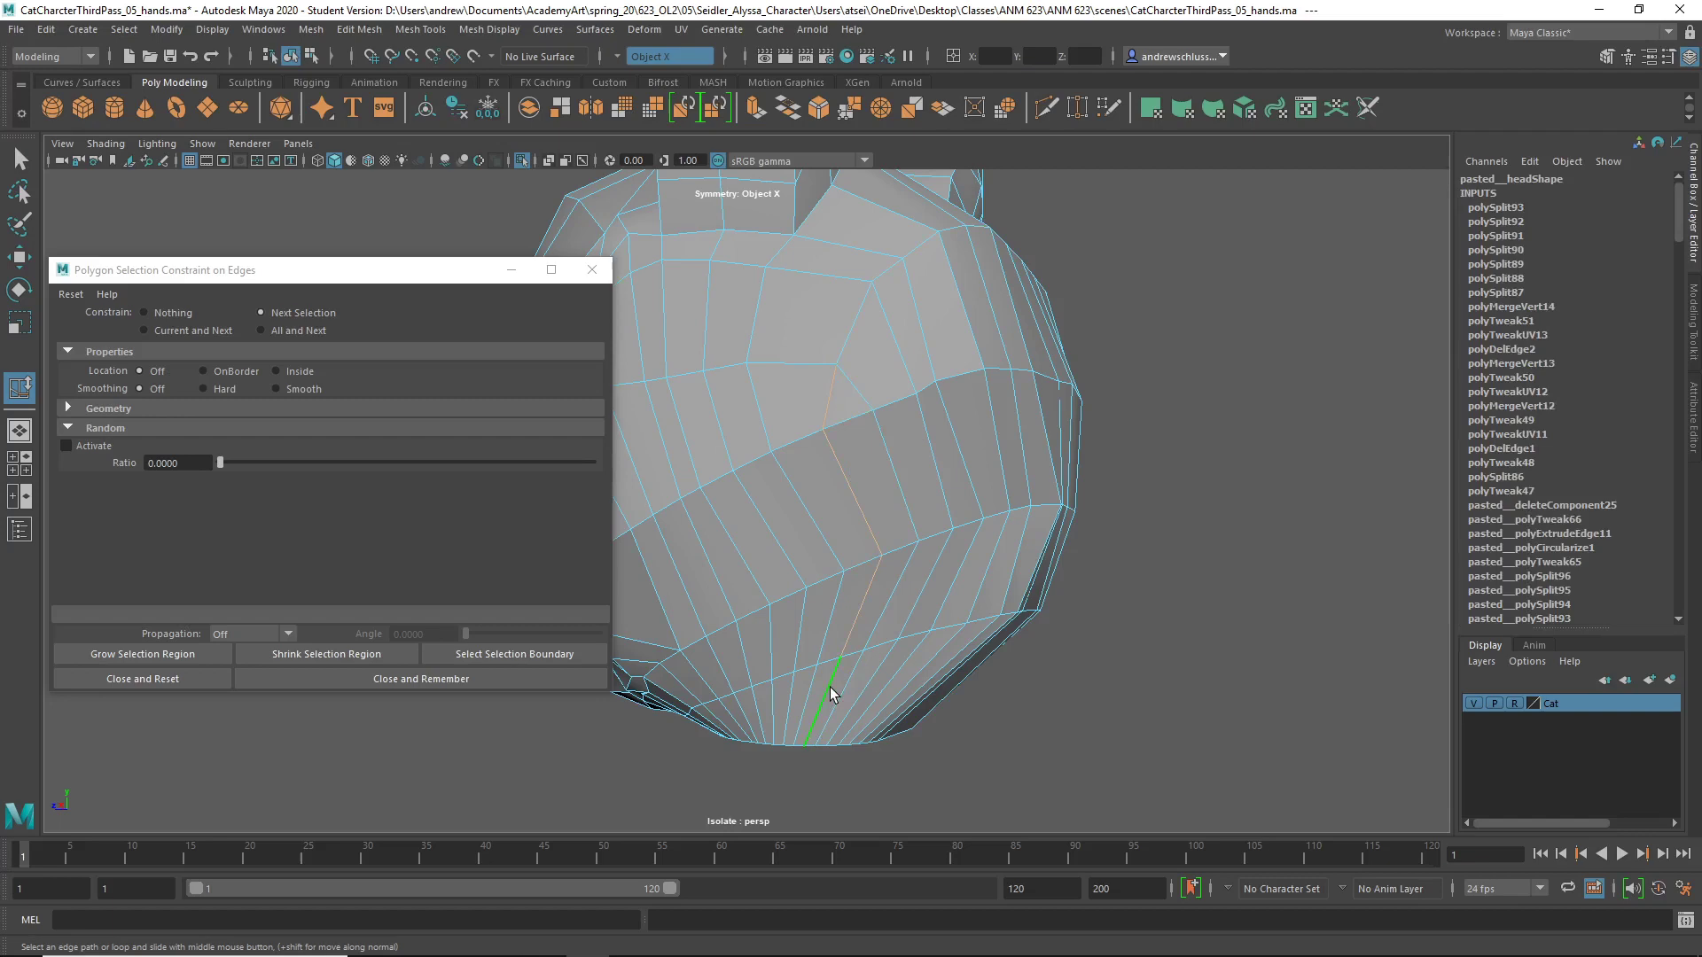
{"action": "right_click_drag", "start_coordinate": [809, 500], "coordinate": [756, 525], "text": "shift"}
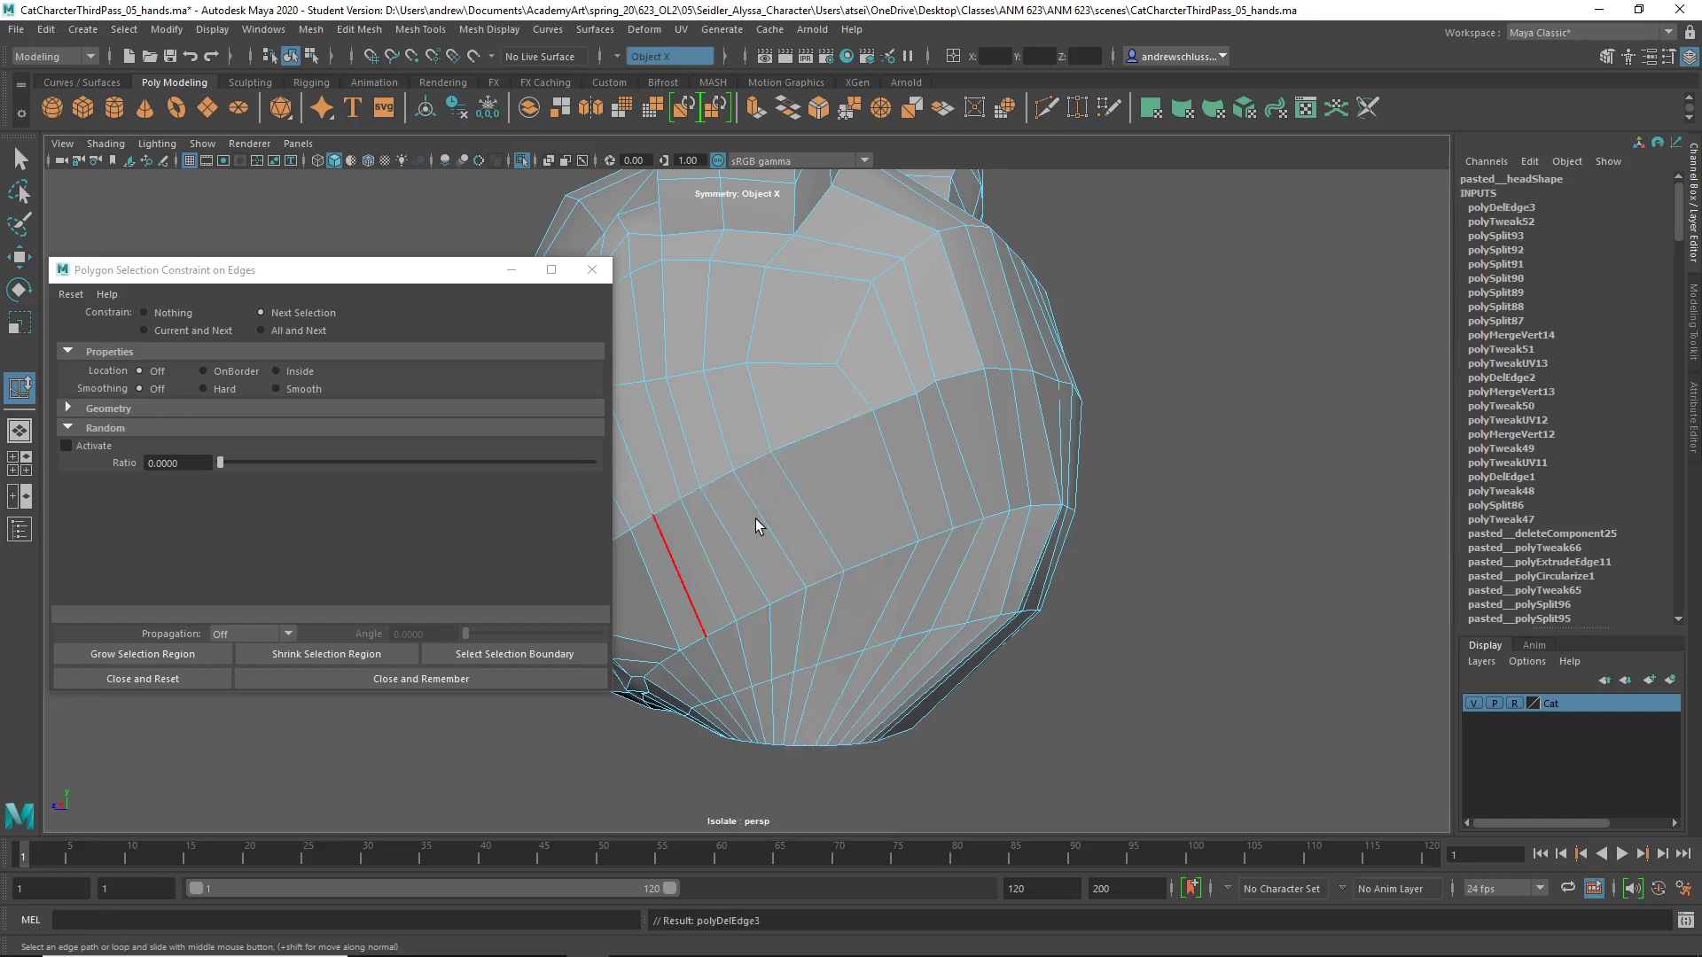
- Try to shift the off-centre vertex on the lower back of the head sideways with object X symmetry on, and undo the move
{"action": "left_click_drag", "start_coordinate": [1141, 624], "coordinate": [1312, 645], "text": "alt"}
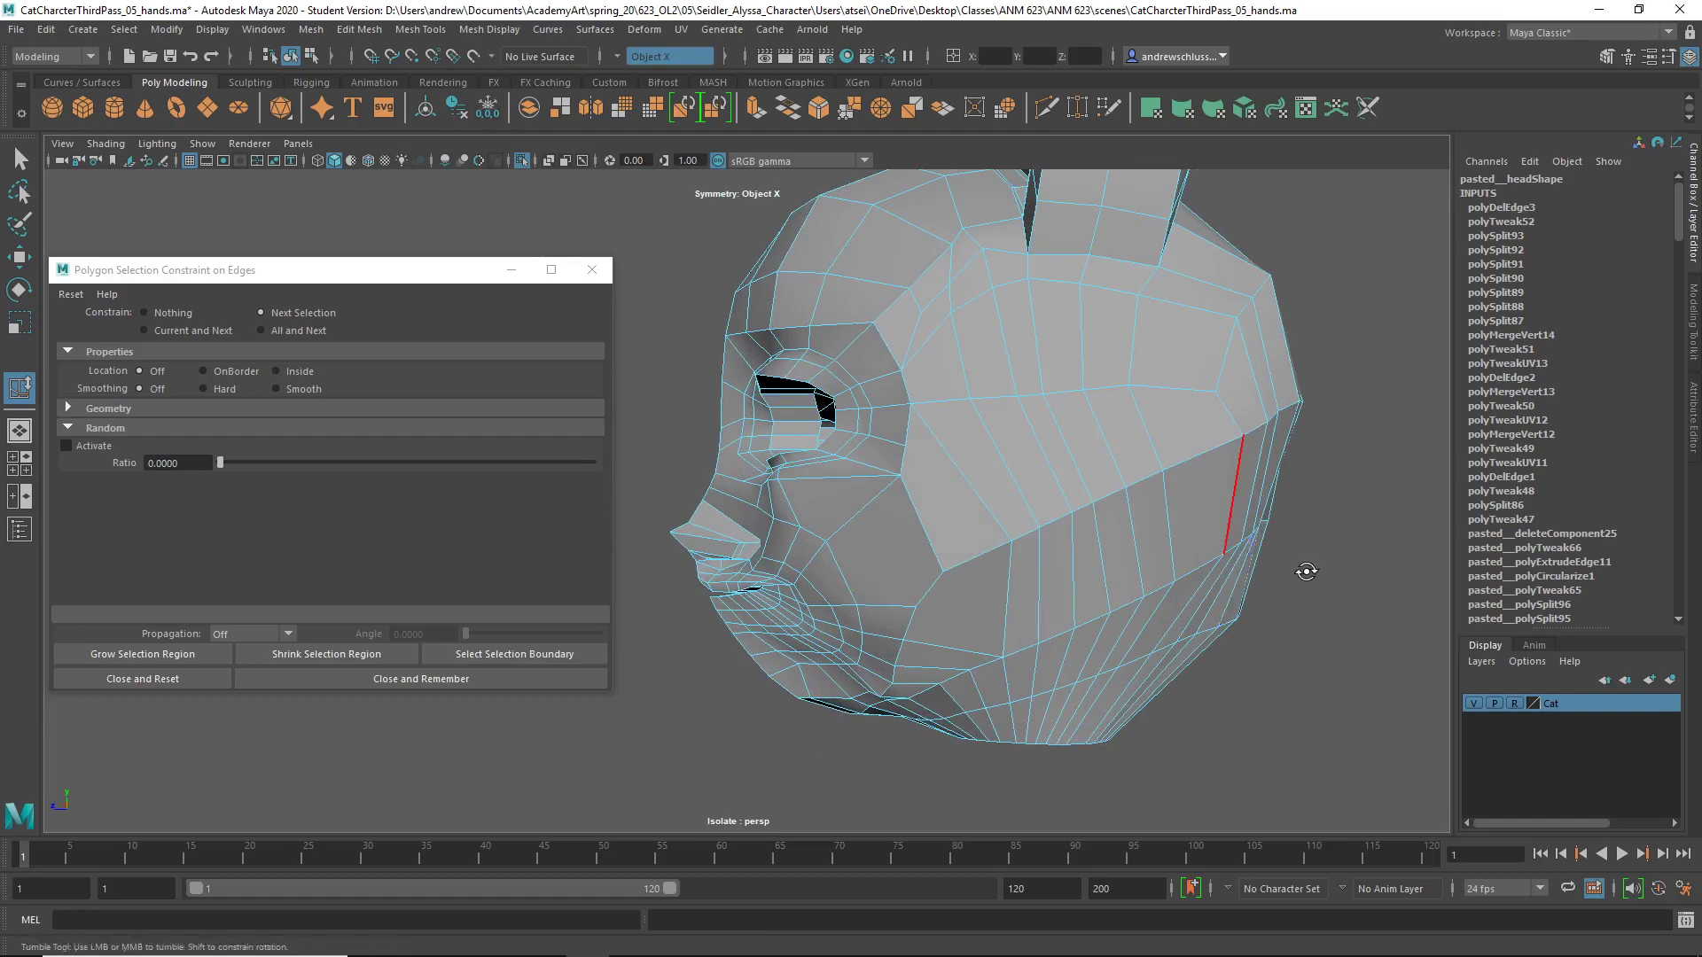
{"action": "left_click_drag", "start_coordinate": [1300, 577], "coordinate": [1057, 602], "text": "alt"}
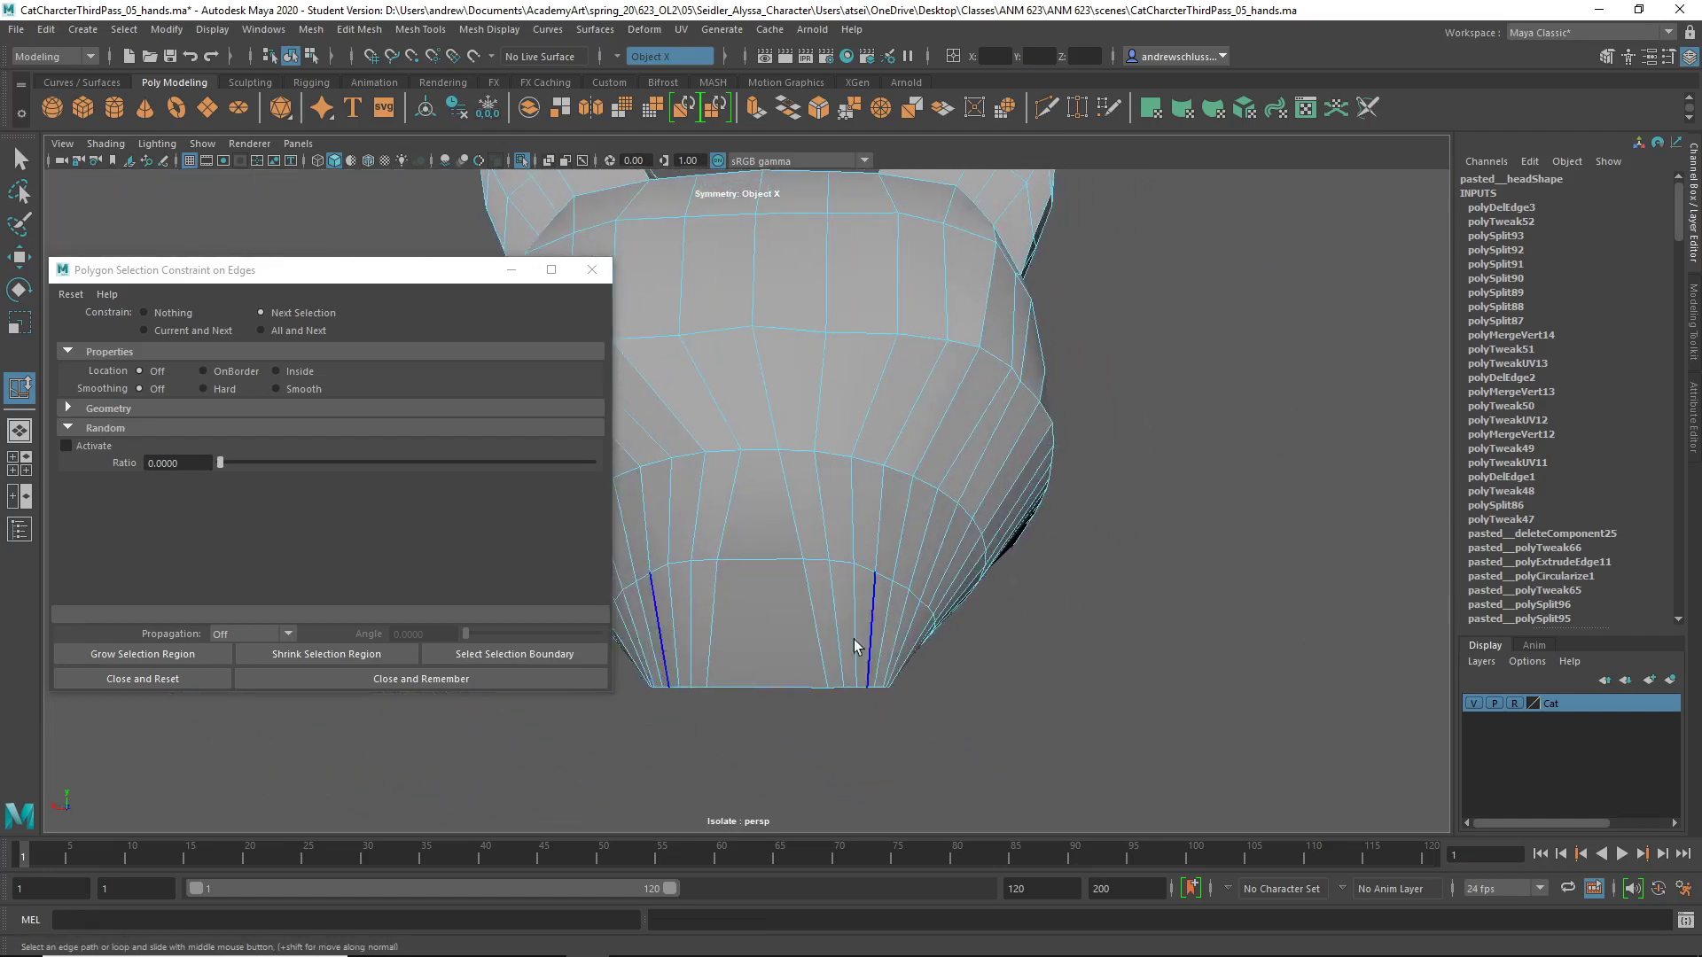
{"action": "left_click_drag", "start_coordinate": [878, 667], "coordinate": [876, 563], "text": "alt"}
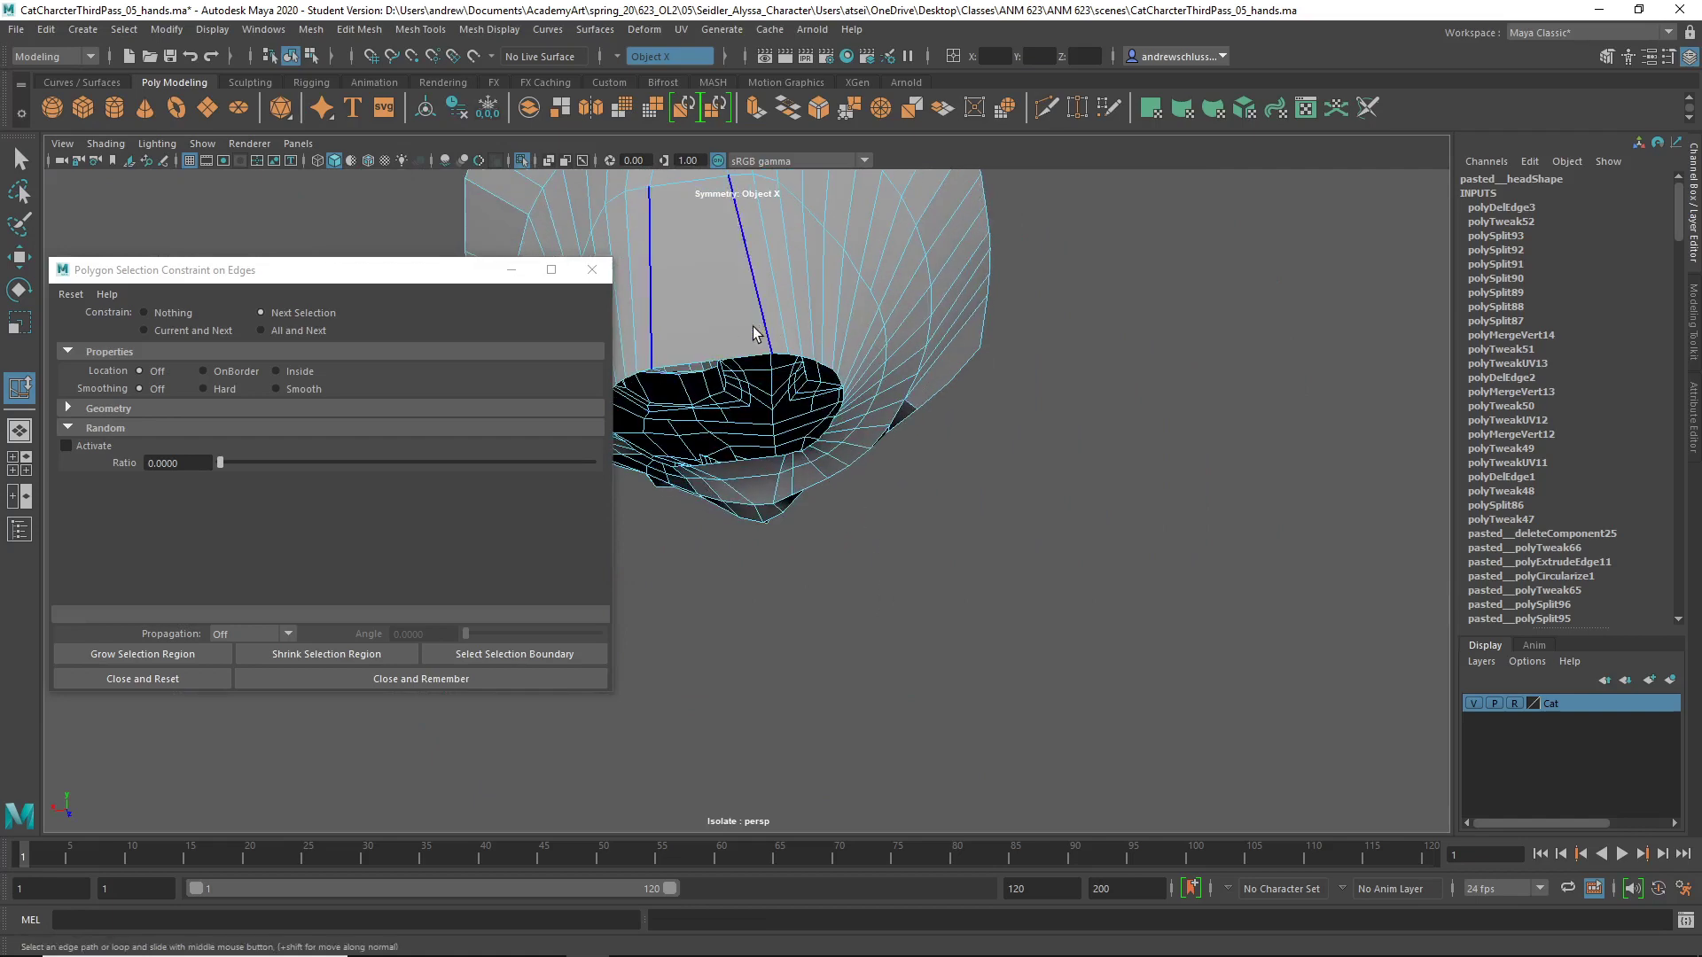
{"action": "left_click_drag", "start_coordinate": [727, 355], "coordinate": [916, 492], "text": "alt"}
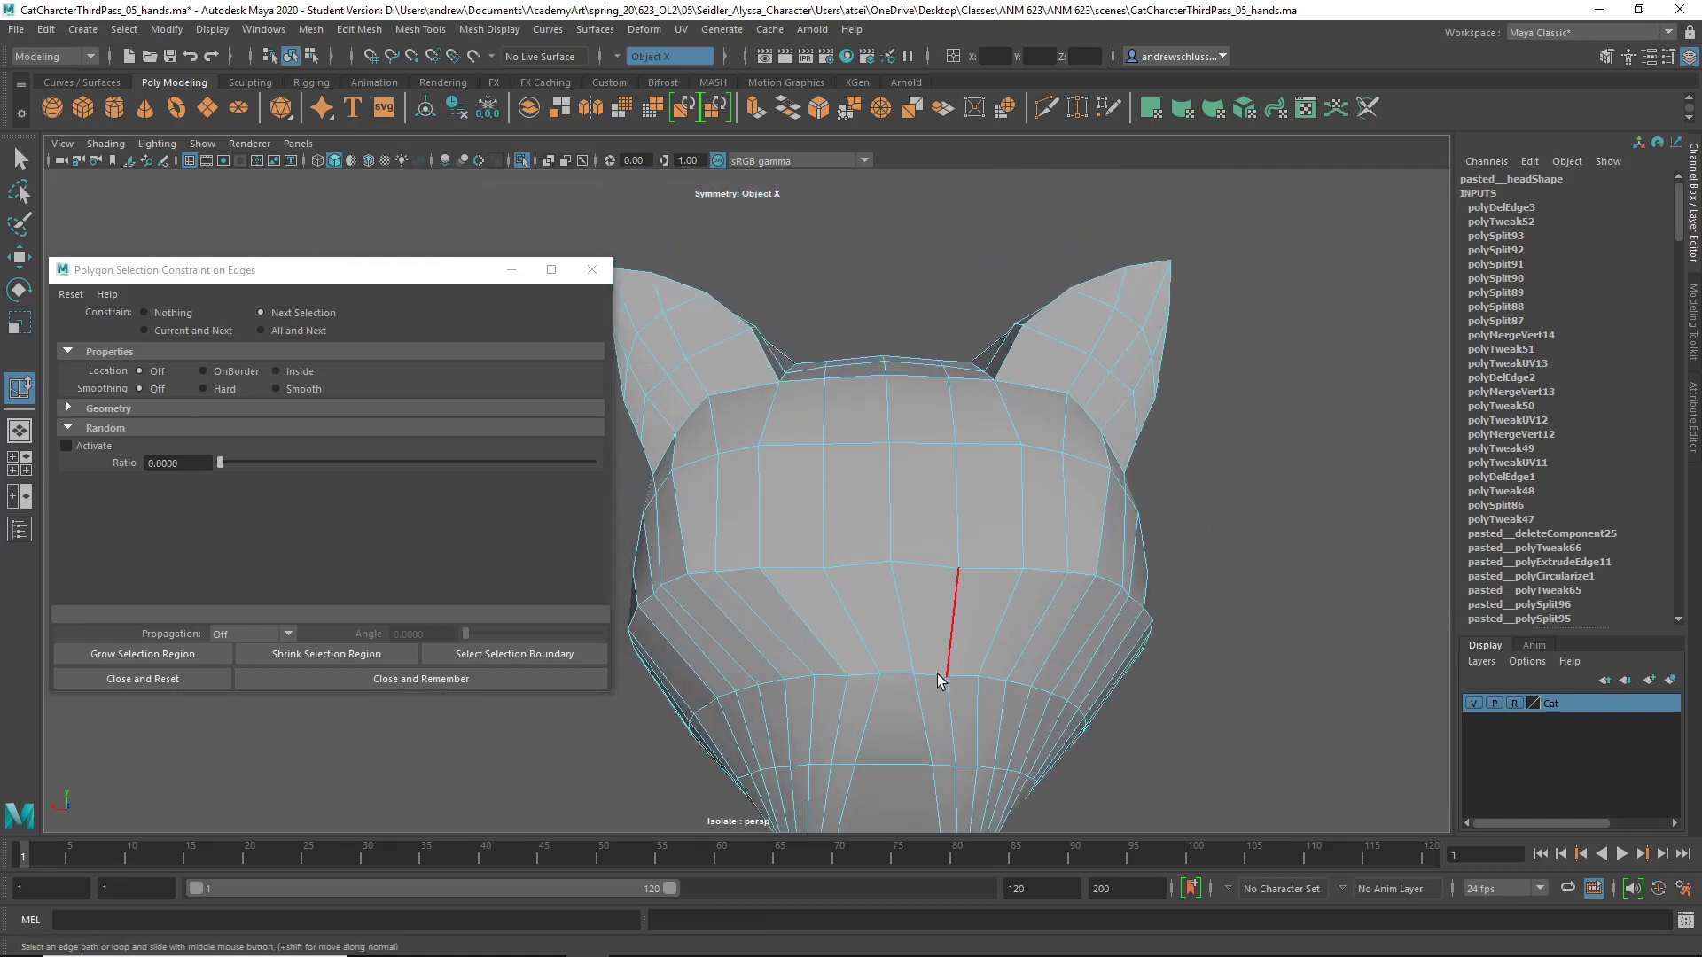
{"action": "right_click_drag", "start_coordinate": [883, 674], "coordinate": [812, 451]}
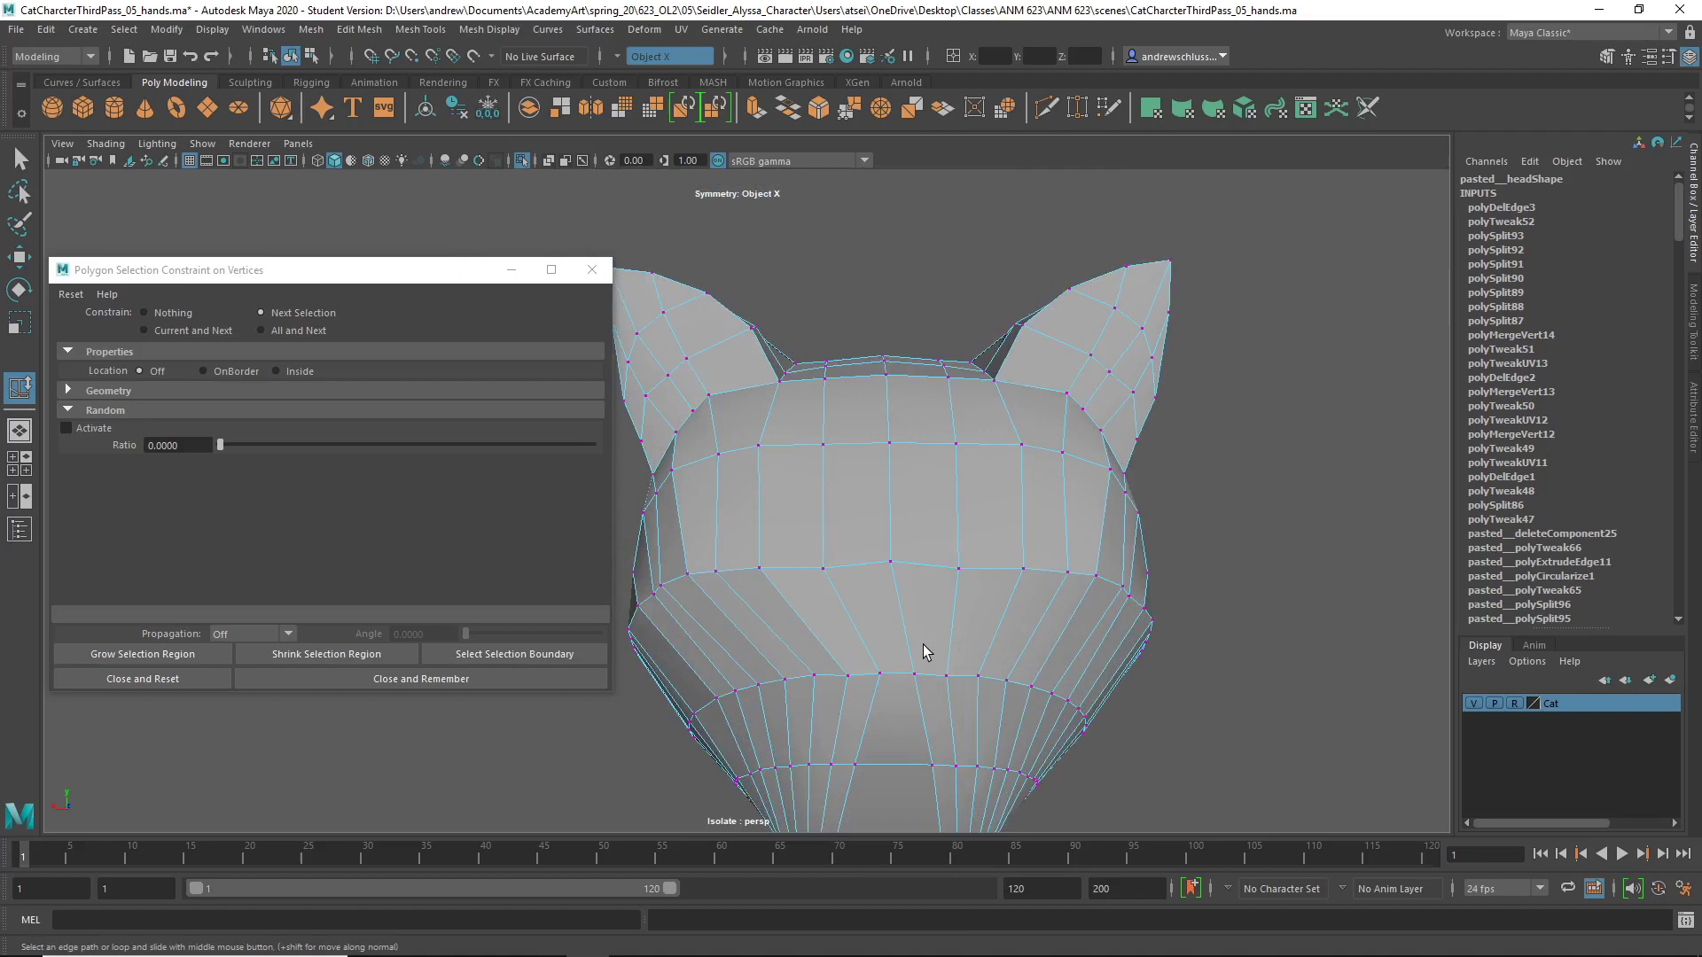
{"action": "left_click", "coordinate": [918, 676]}
{"action": "key", "text": "w"}
{"action": "left_click", "coordinate": [915, 675]}
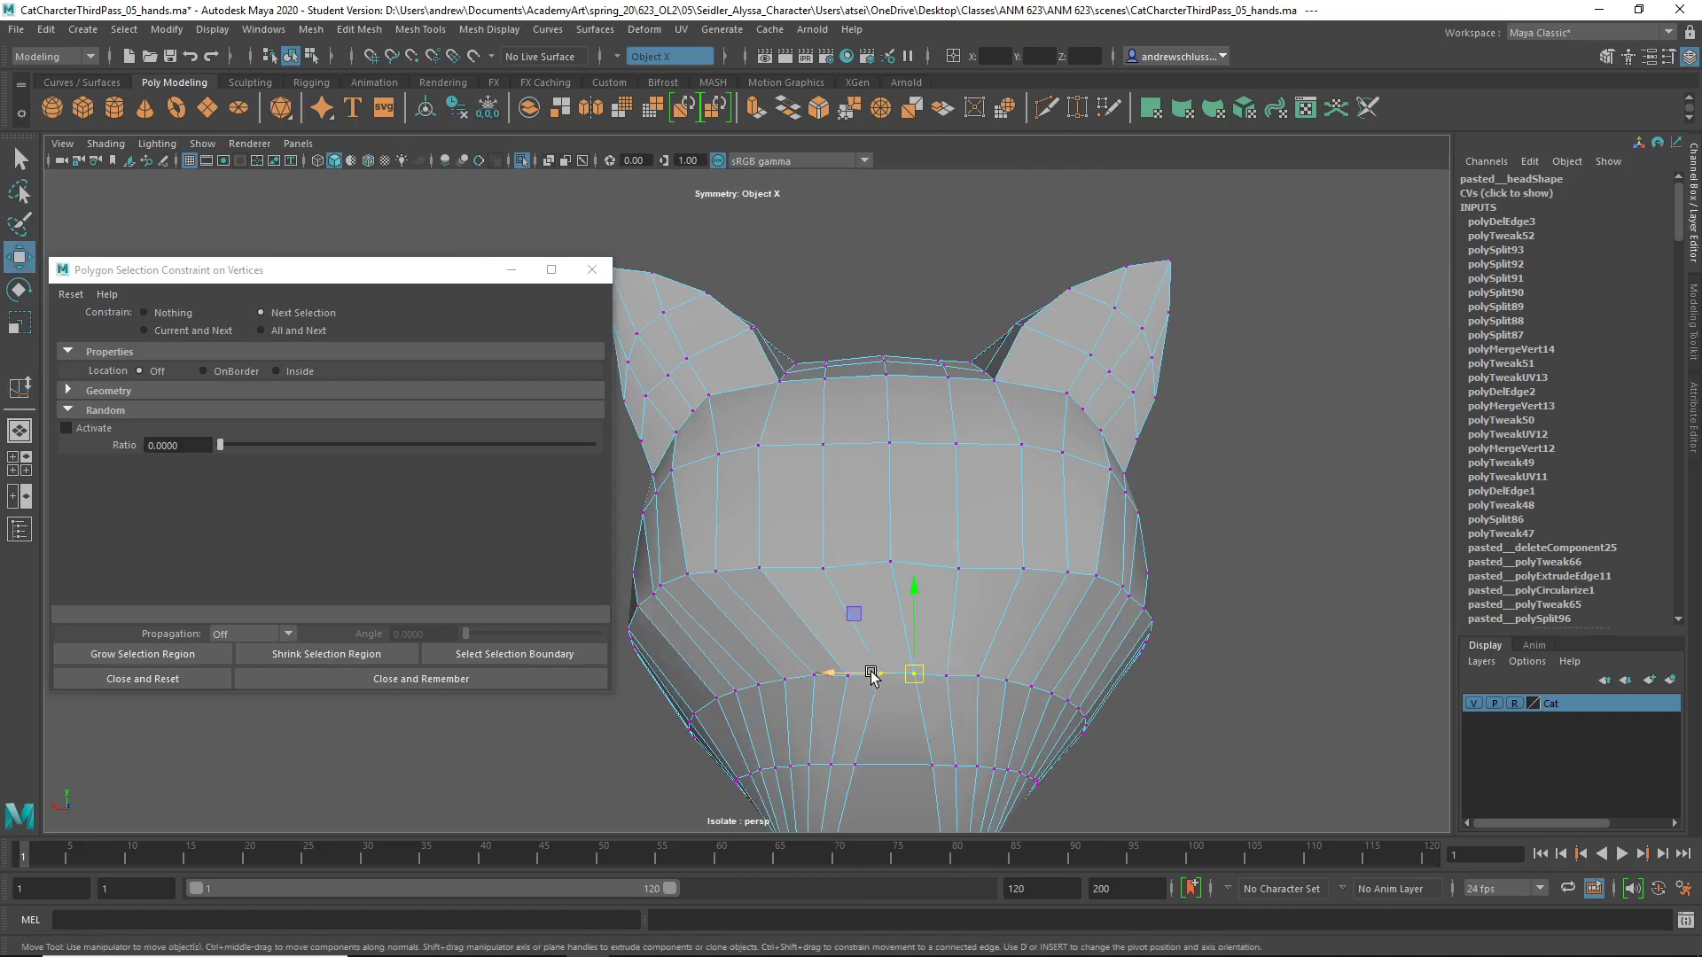
{"action": "left_click_drag", "start_coordinate": [888, 701], "coordinate": [860, 752], "text": "alt"}
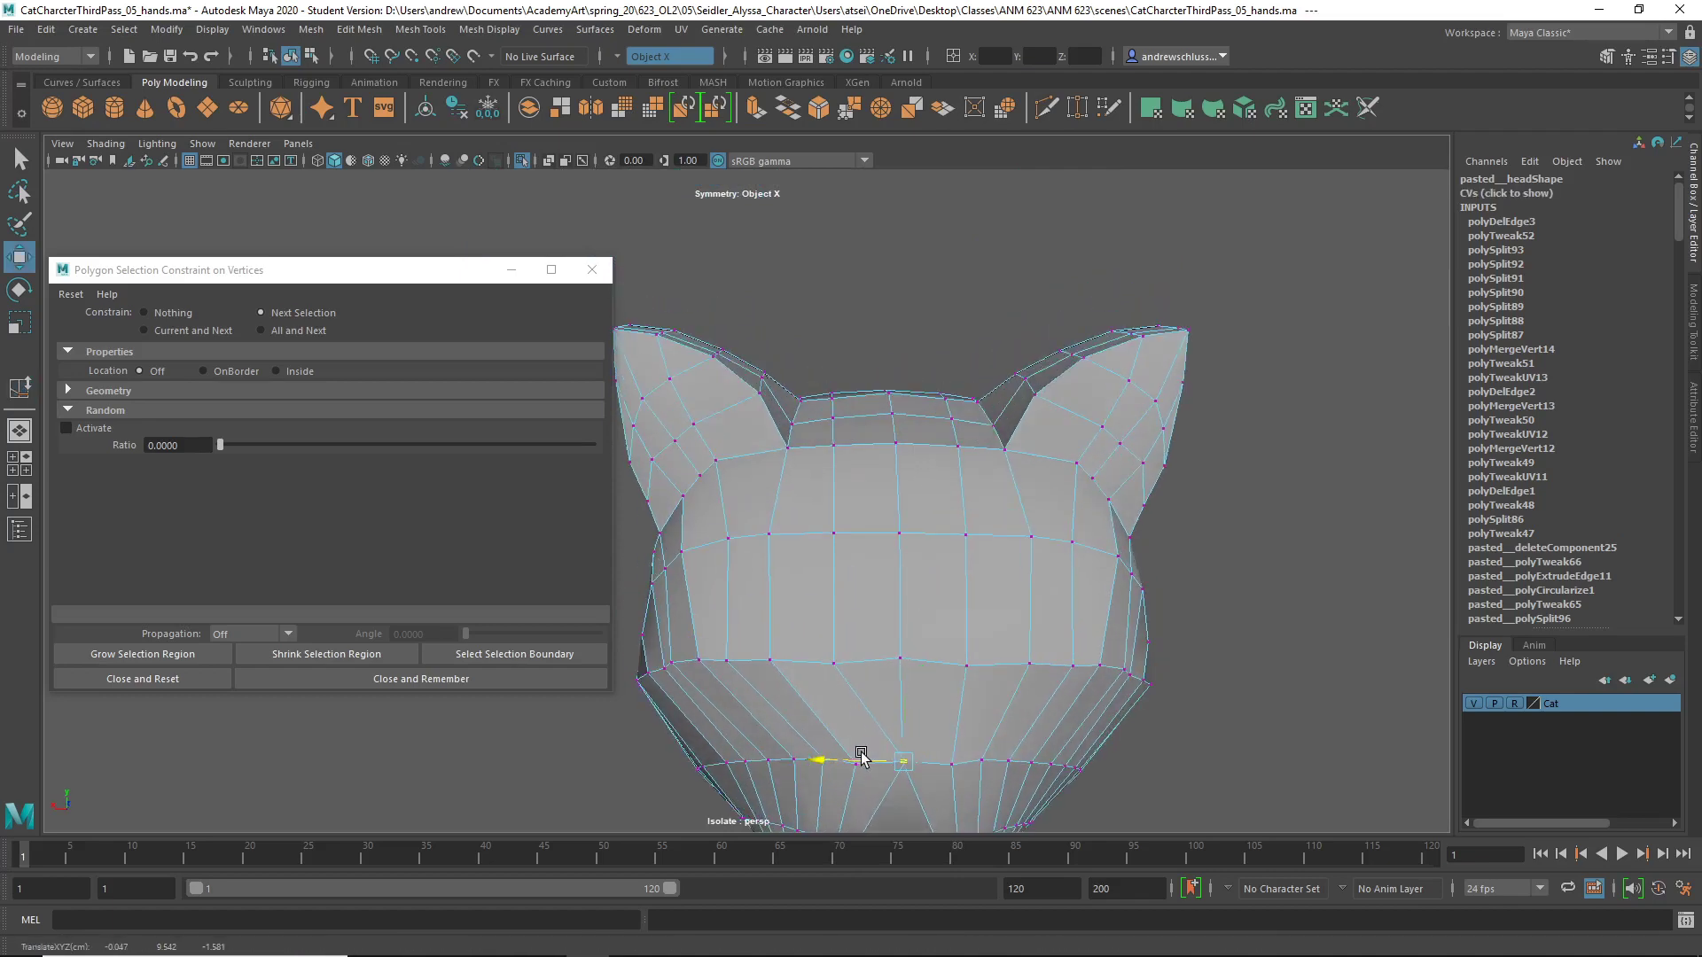
{"action": "key", "text": "ctrl+z"}
- Turn symmetry off and move the three off-centre vertices down the lower back of the head to the centre line
{"action": "right_click_drag", "start_coordinate": [900, 668], "coordinate": [901, 572], "text": "ctrl+shift"}
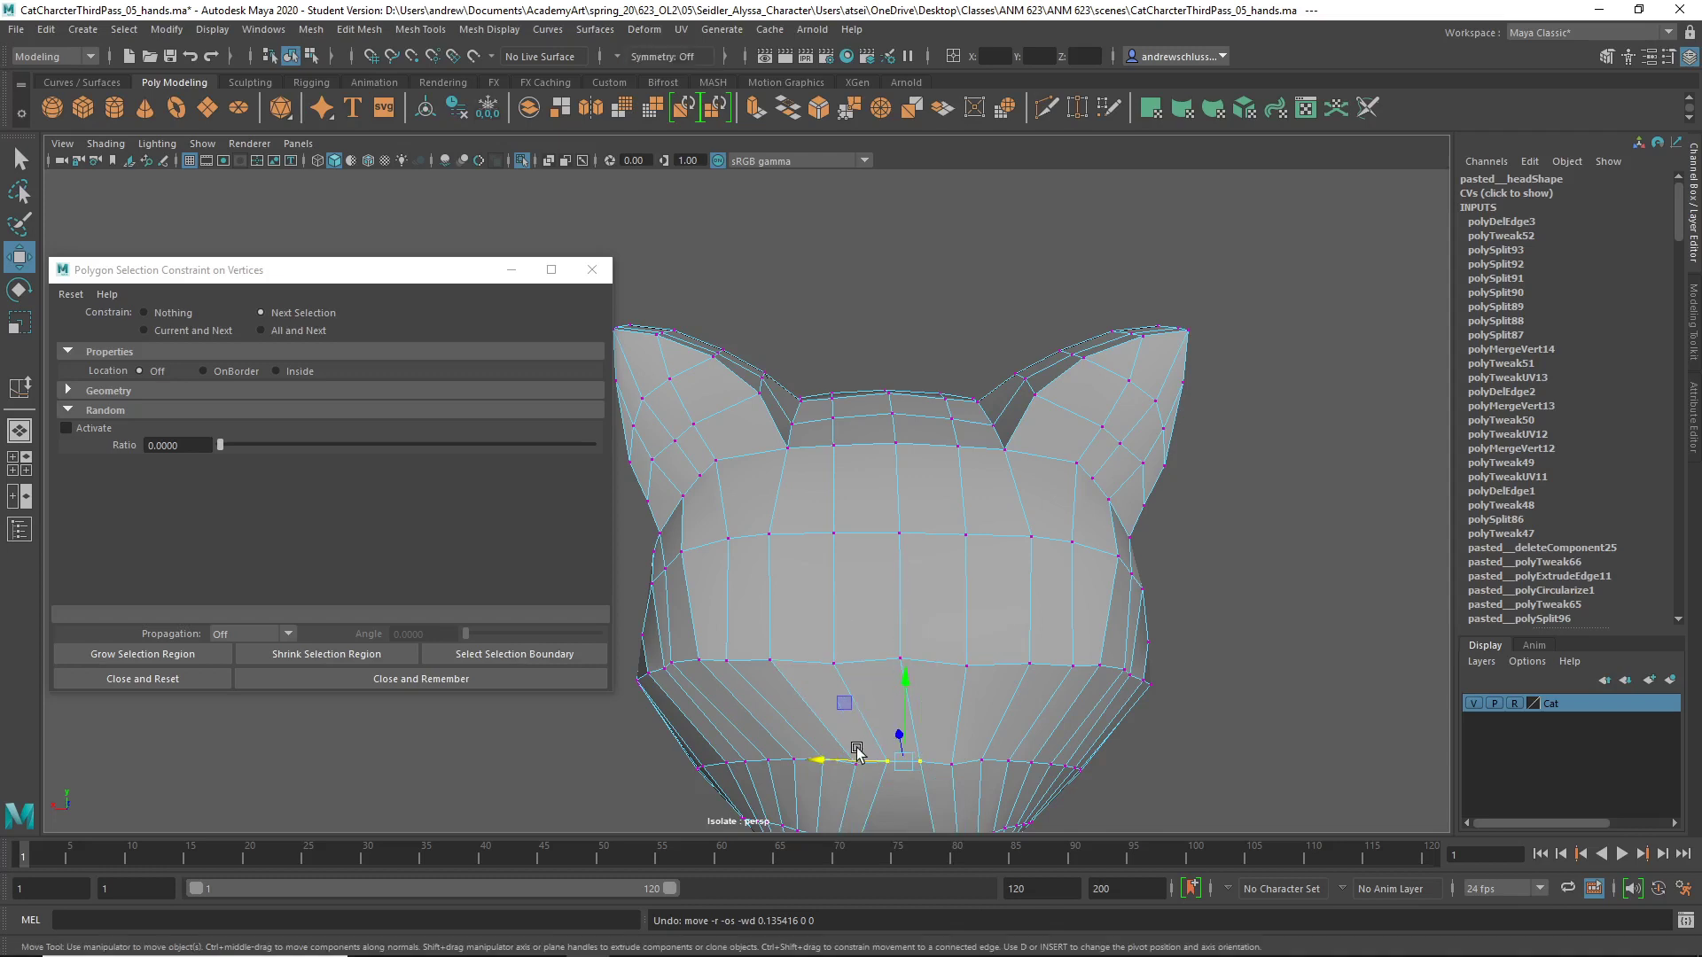
{"action": "left_click", "coordinate": [835, 718]}
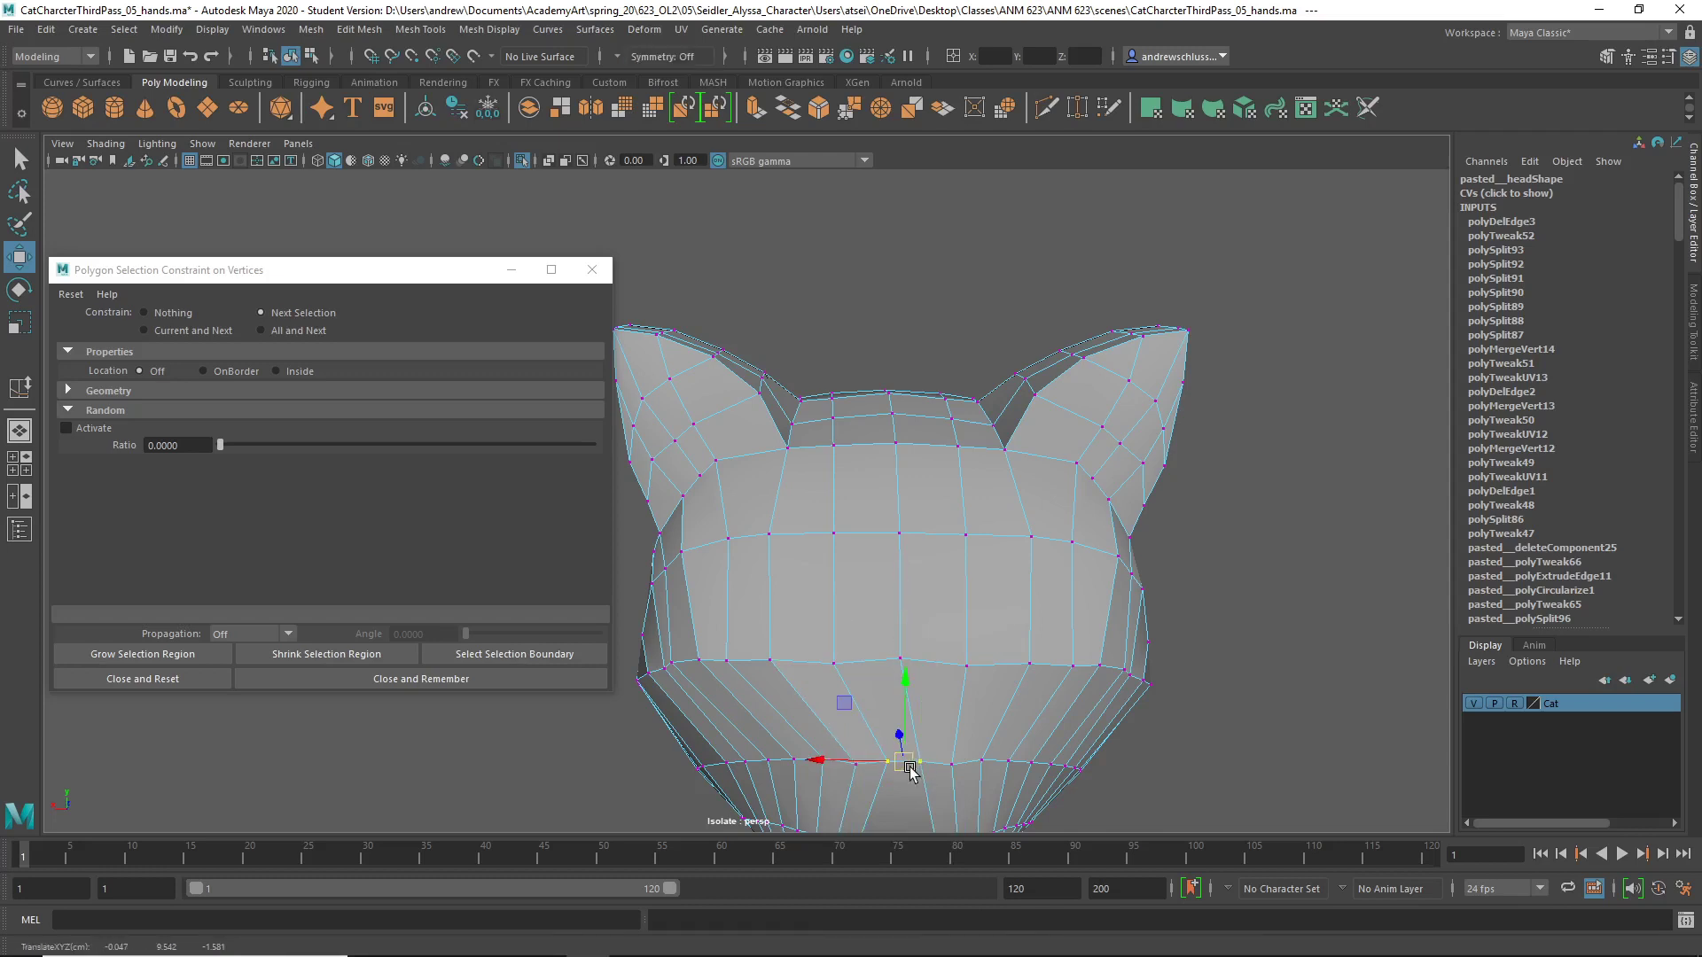
{"action": "left_click_drag", "start_coordinate": [911, 761], "coordinate": [865, 762]}
{"action": "middle_click_drag", "start_coordinate": [858, 763], "coordinate": [954, 592], "text": "alt"}
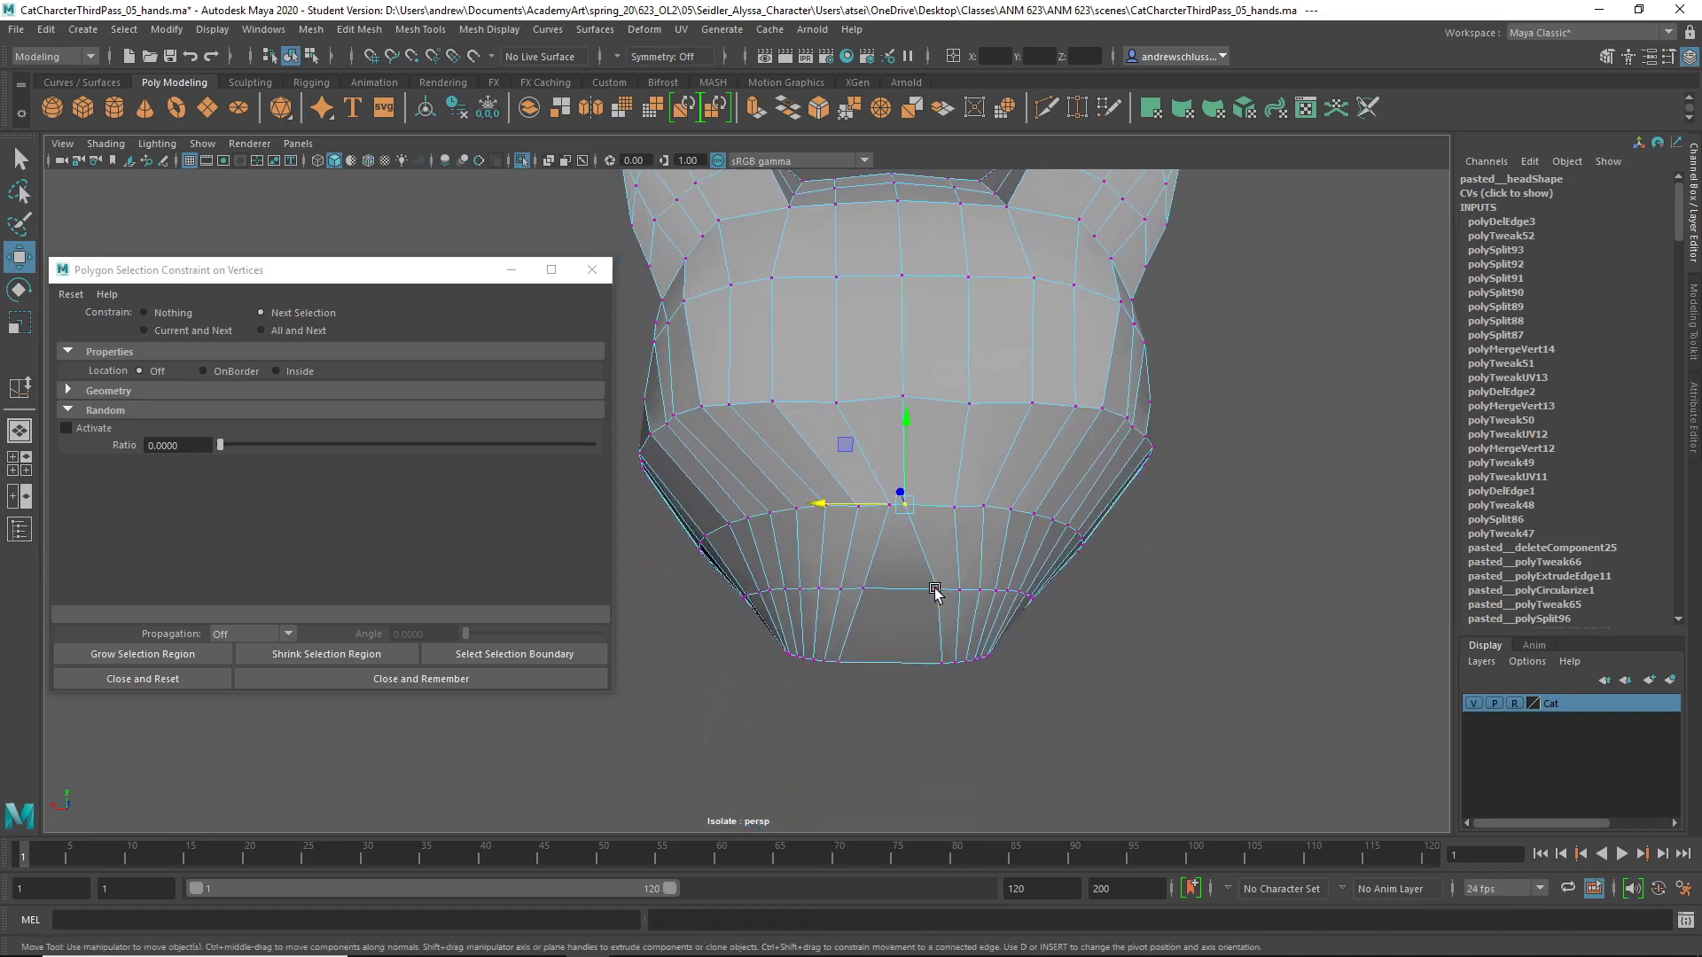
{"action": "left_click", "coordinate": [935, 588]}
{"action": "left_click_drag", "start_coordinate": [891, 588], "coordinate": [859, 590]}
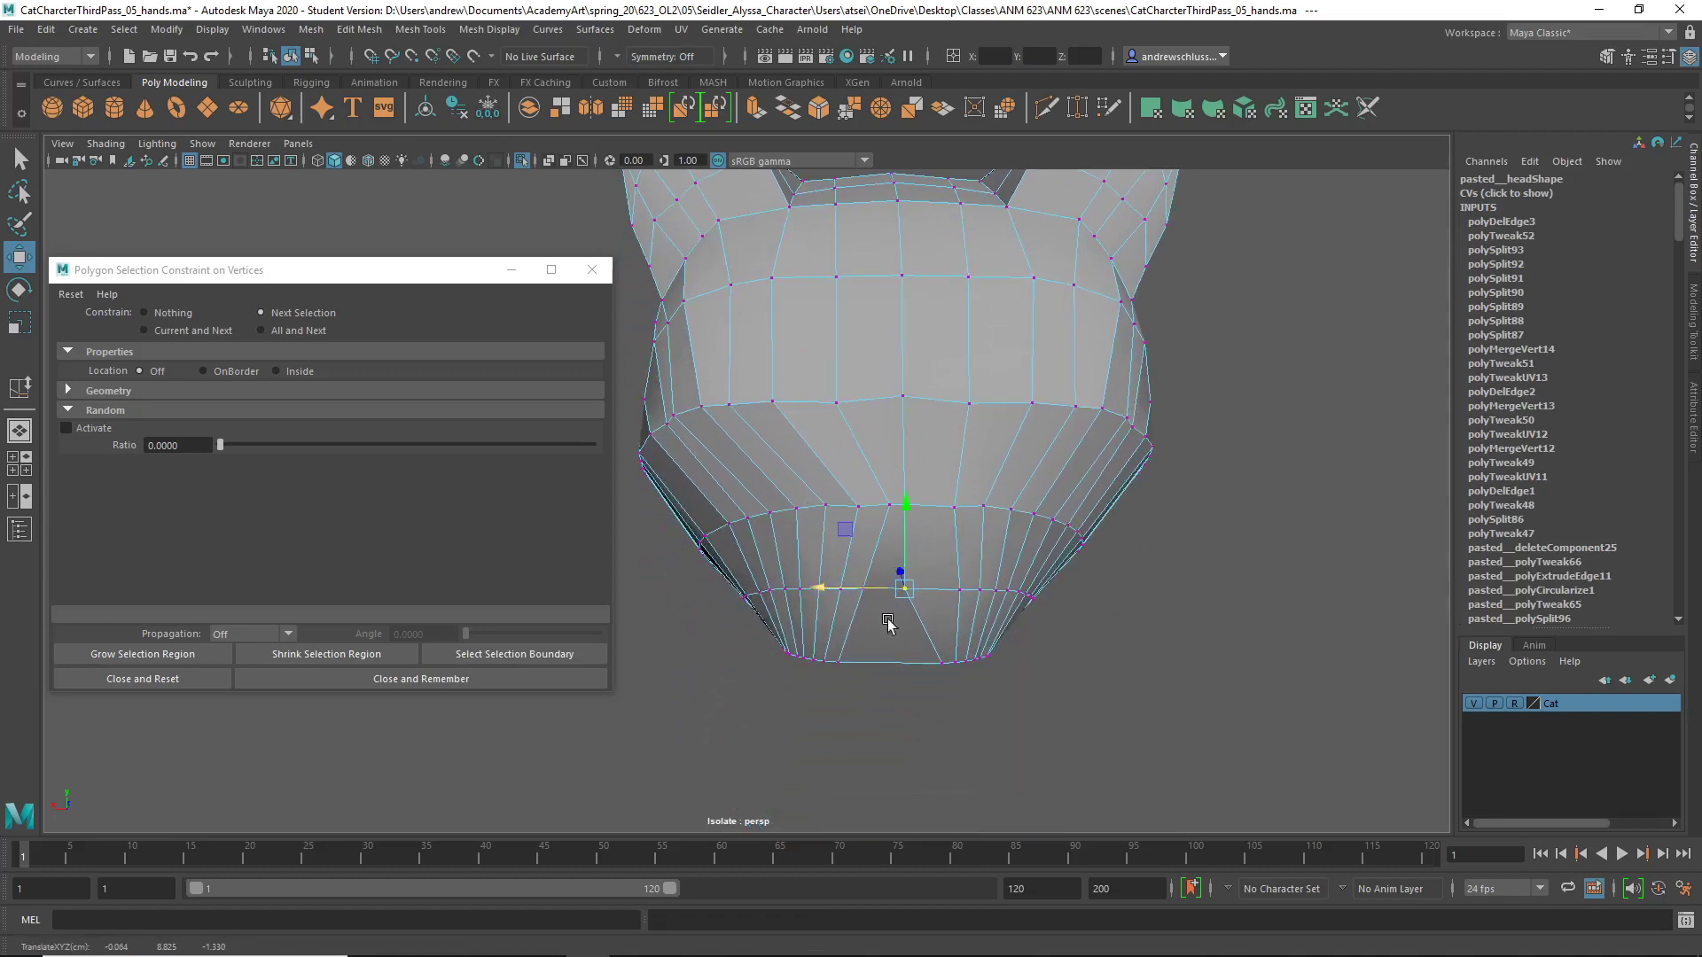
{"action": "left_click", "coordinate": [944, 665]}
{"action": "left_click_drag", "start_coordinate": [897, 662], "coordinate": [1124, 627]}
- Reset the polygon selection constraint to Nothing and box-select the faces of one half of the head from the front
{"action": "key", "text": "space"}
{"action": "left_click_drag", "start_coordinate": [939, 563], "coordinate": [938, 592]}
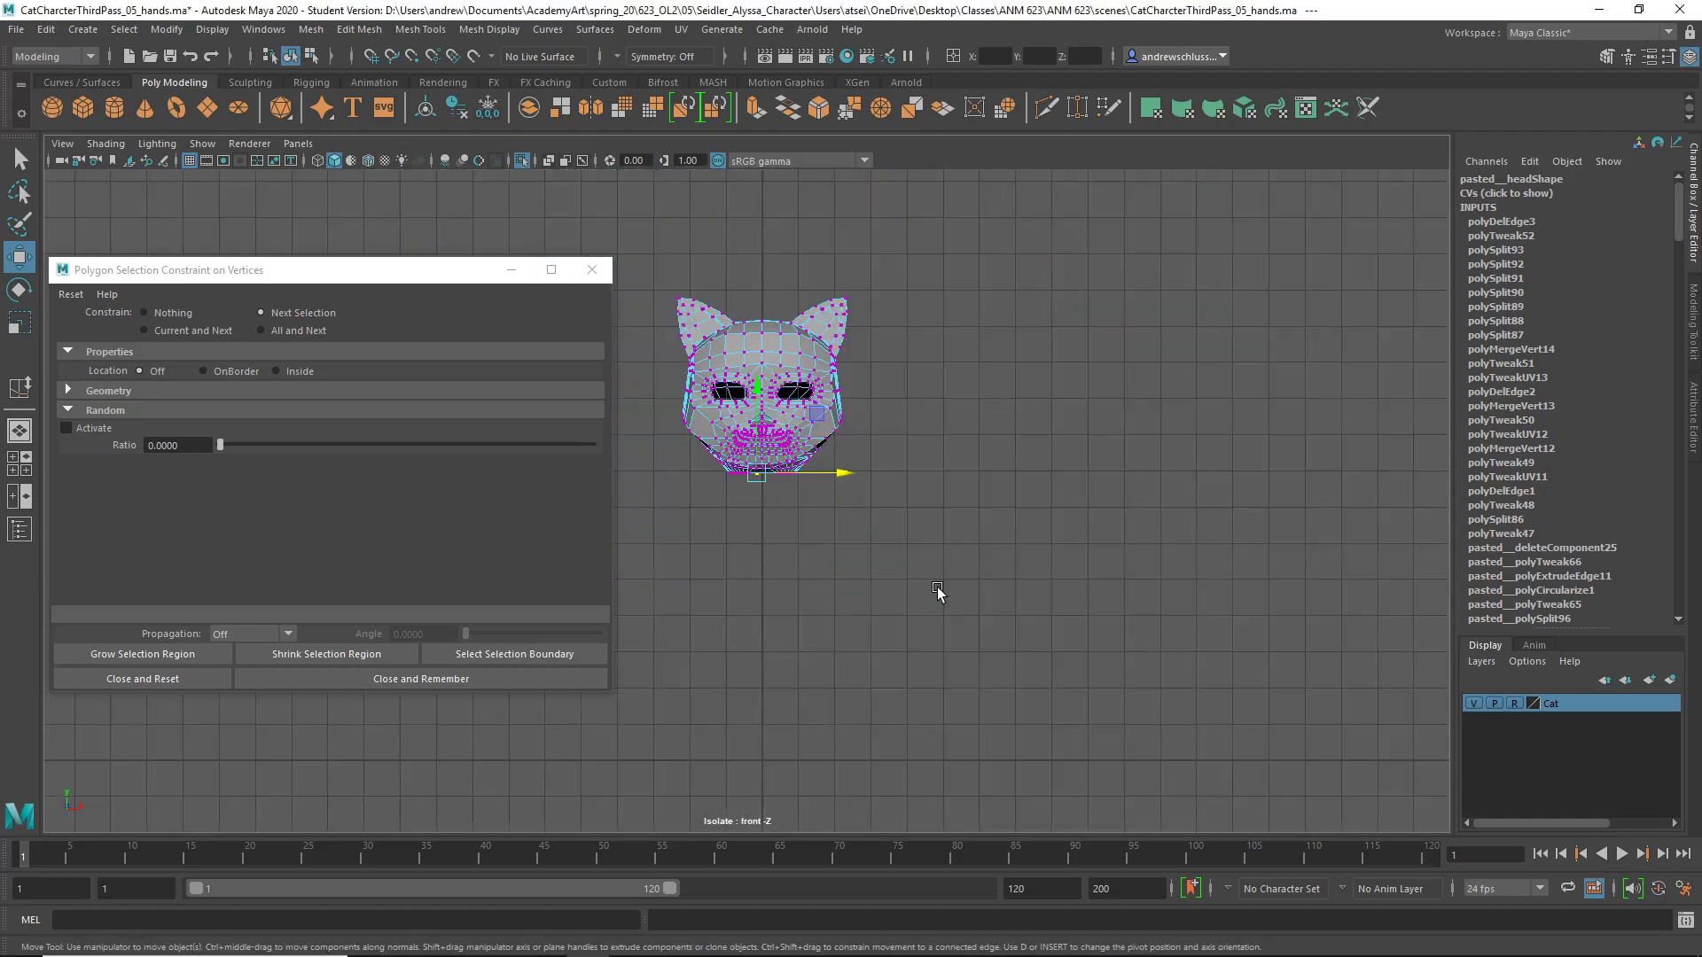
{"action": "right_click_drag", "start_coordinate": [867, 443], "coordinate": [927, 577]}
{"action": "left_click_drag", "start_coordinate": [956, 606], "coordinate": [764, 266]}
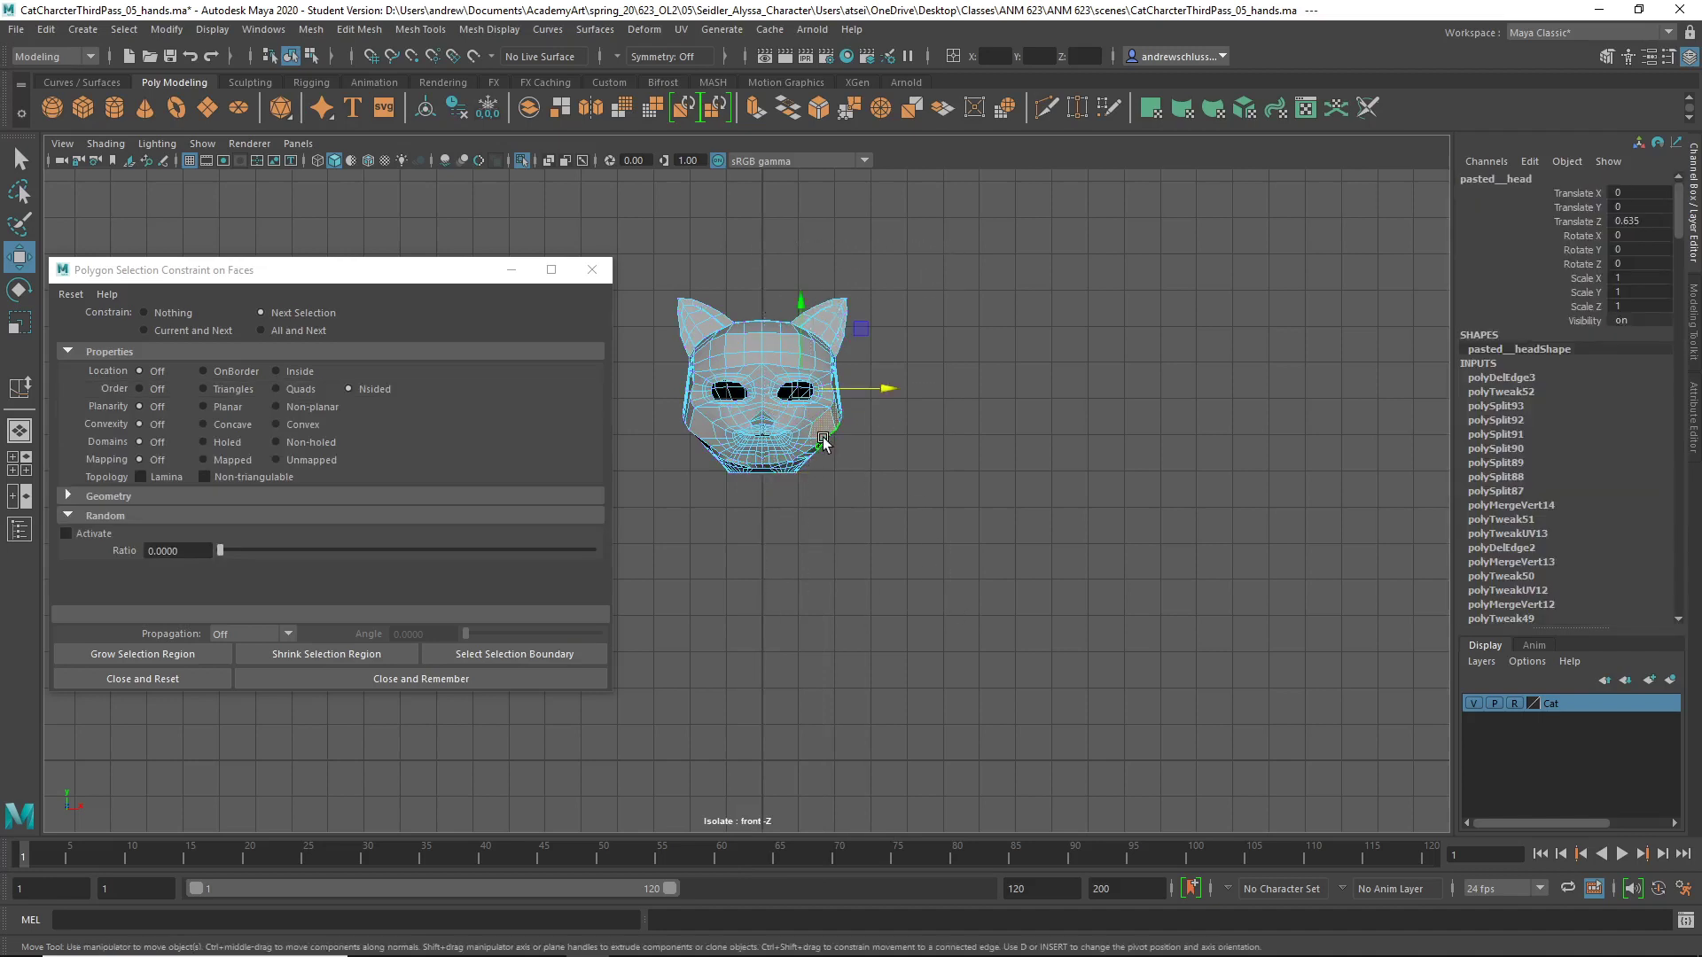
{"action": "left_click", "coordinate": [71, 294]}
{"action": "left_click", "coordinate": [147, 311]}
{"action": "left_click", "coordinate": [592, 269]}
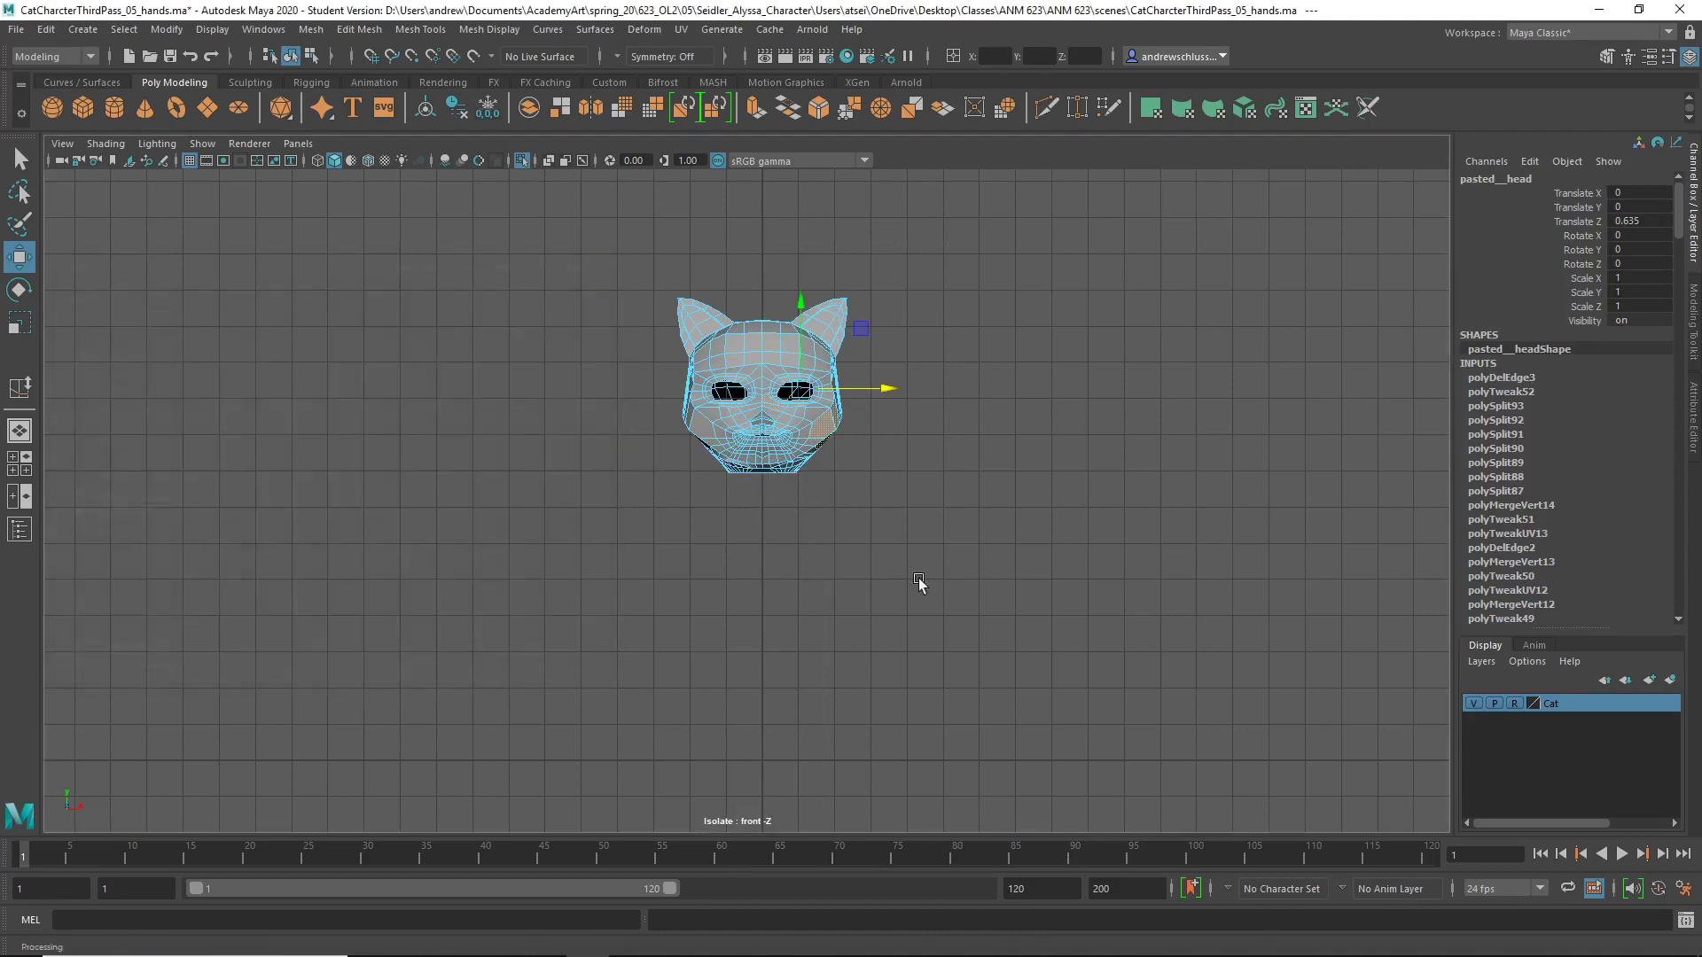
{"action": "left_click_drag", "start_coordinate": [1009, 631], "coordinate": [763, 211]}
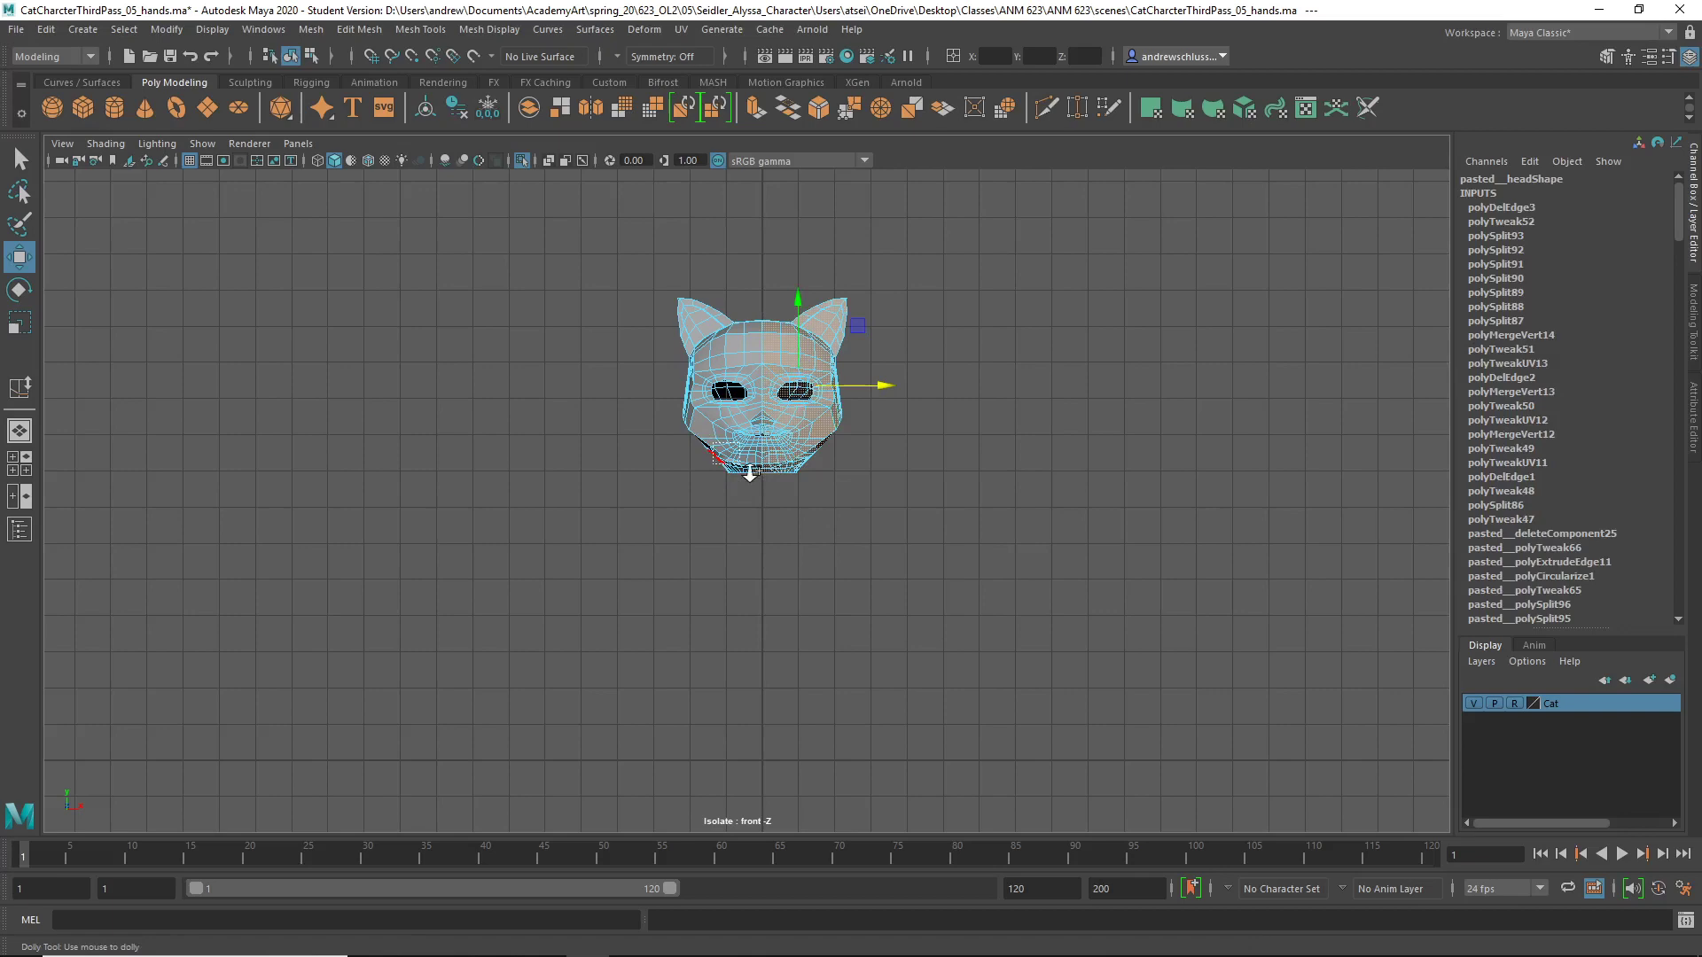
- Move the off-centre vertex on the front rim of the neck opening sideways to the head's centre line
{"action": "scroll", "coordinate": [762, 483], "scroll_direction": "up", "scroll_amount": 10}
{"action": "key", "text": "space"}
{"action": "left_click_drag", "start_coordinate": [729, 450], "coordinate": [782, 580]}
{"action": "right_click_drag", "start_coordinate": [758, 629], "coordinate": [820, 459], "text": "alt"}
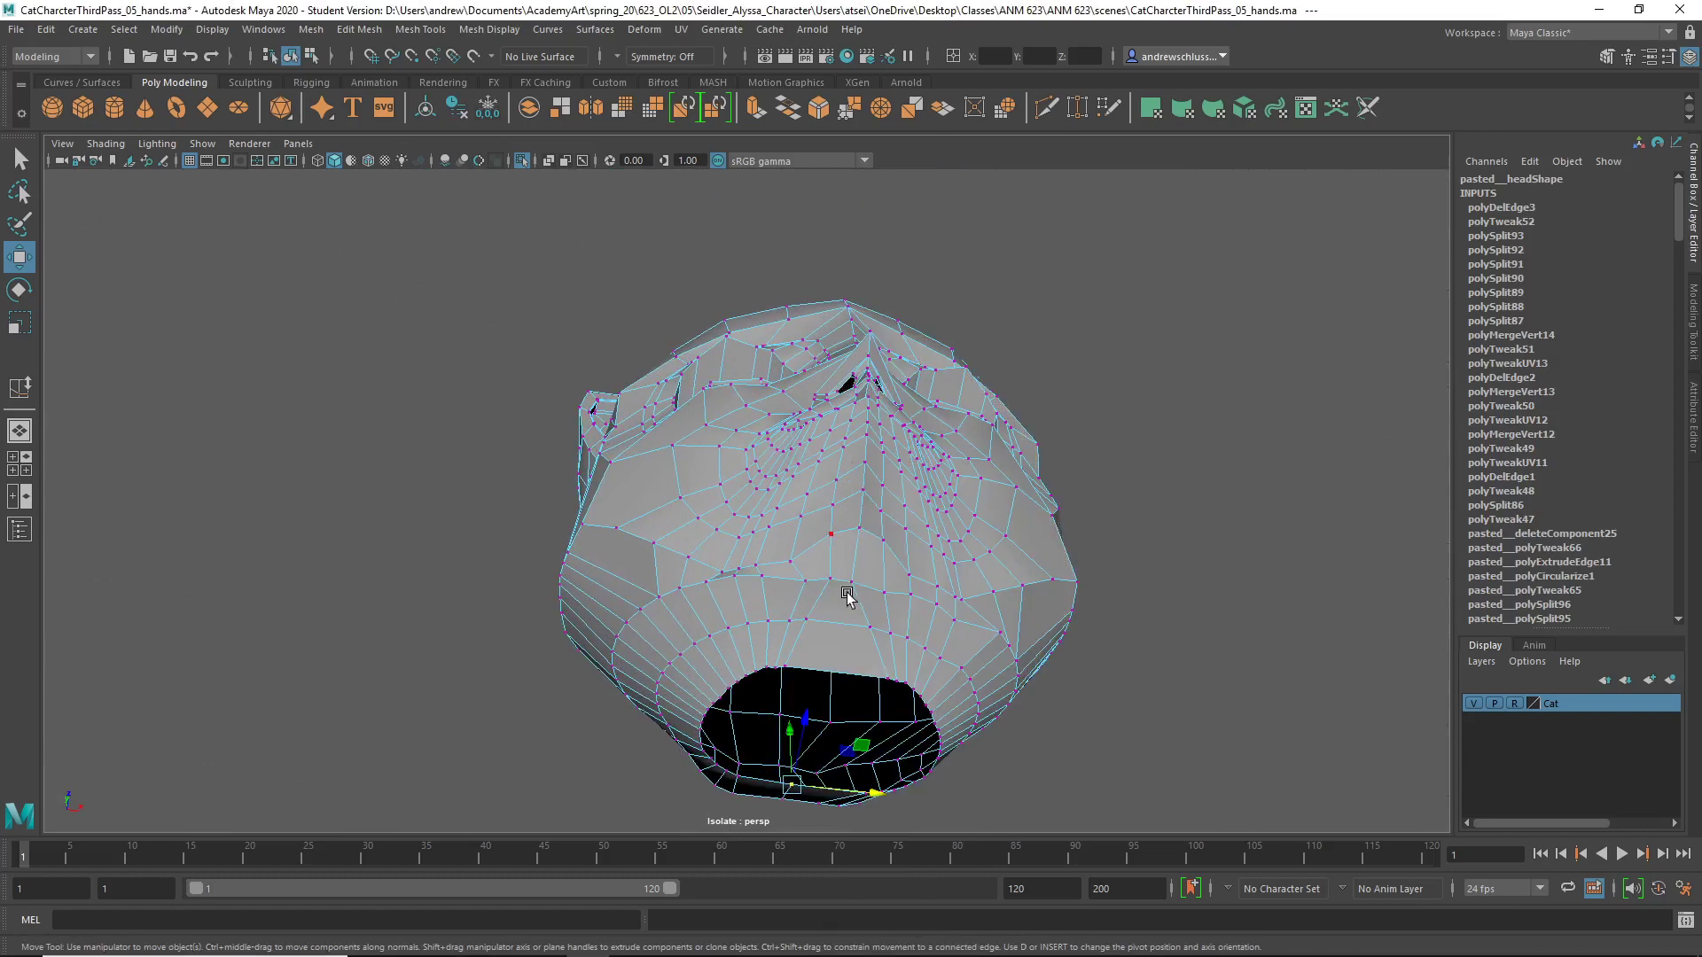
{"action": "left_click", "coordinate": [886, 678]}
{"action": "left_click_drag", "start_coordinate": [958, 760], "coordinate": [967, 680], "text": "alt"}
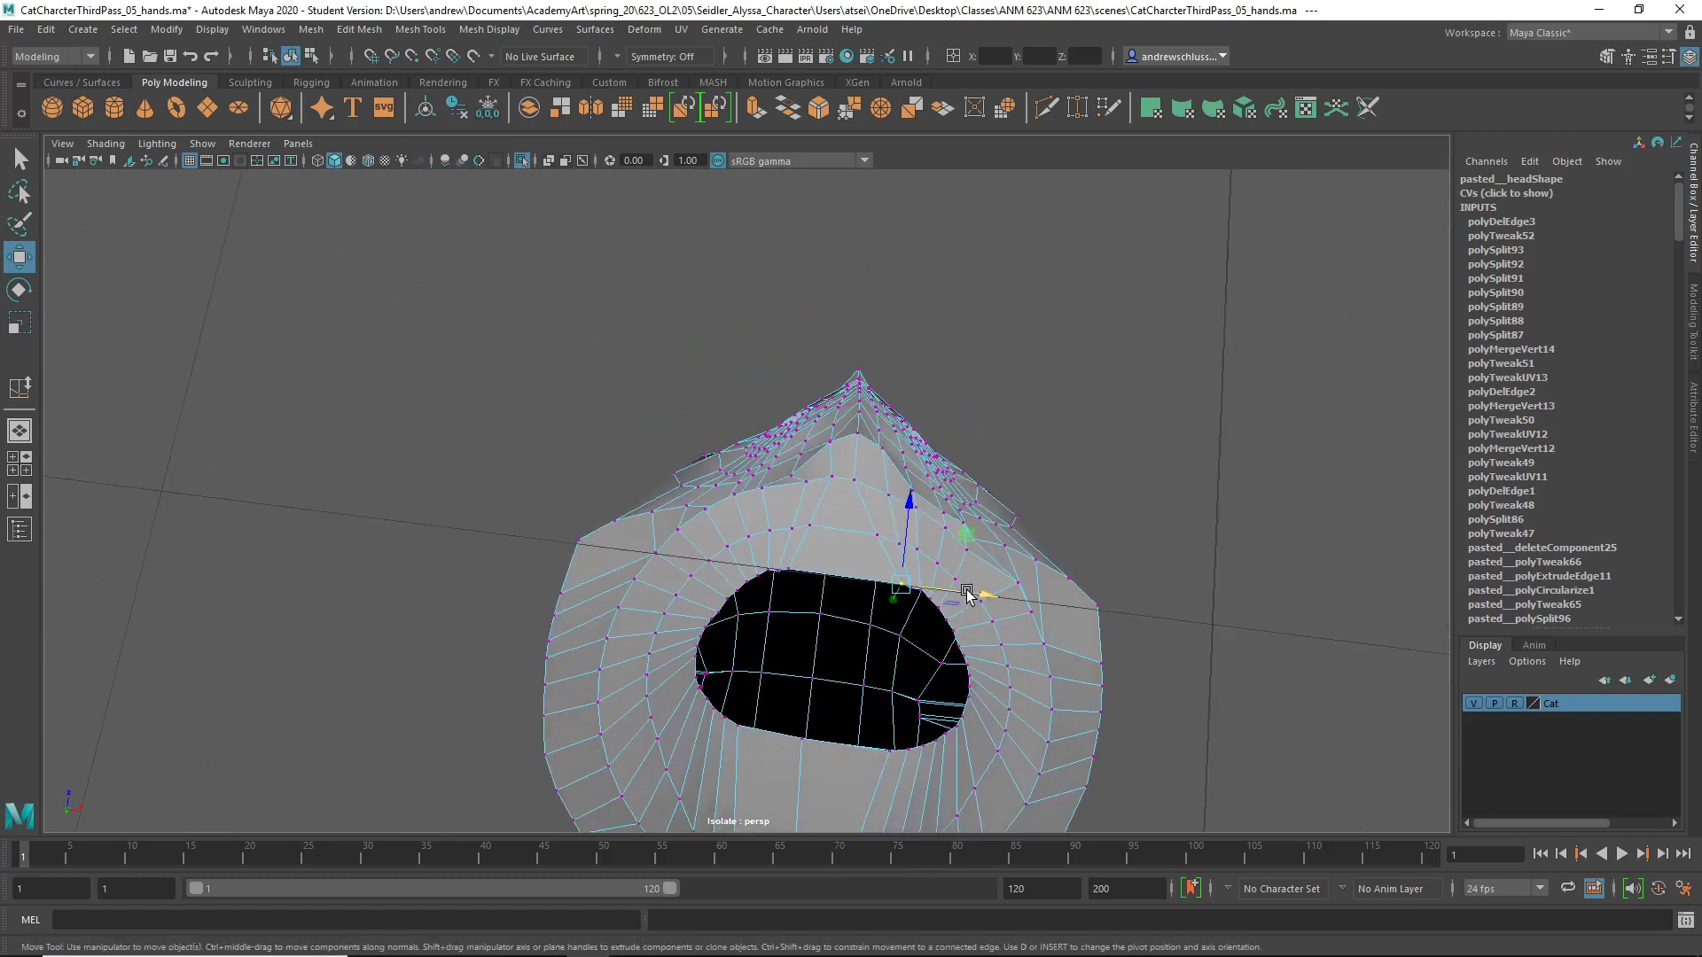
{"action": "left_click_drag", "start_coordinate": [967, 592], "coordinate": [938, 592]}
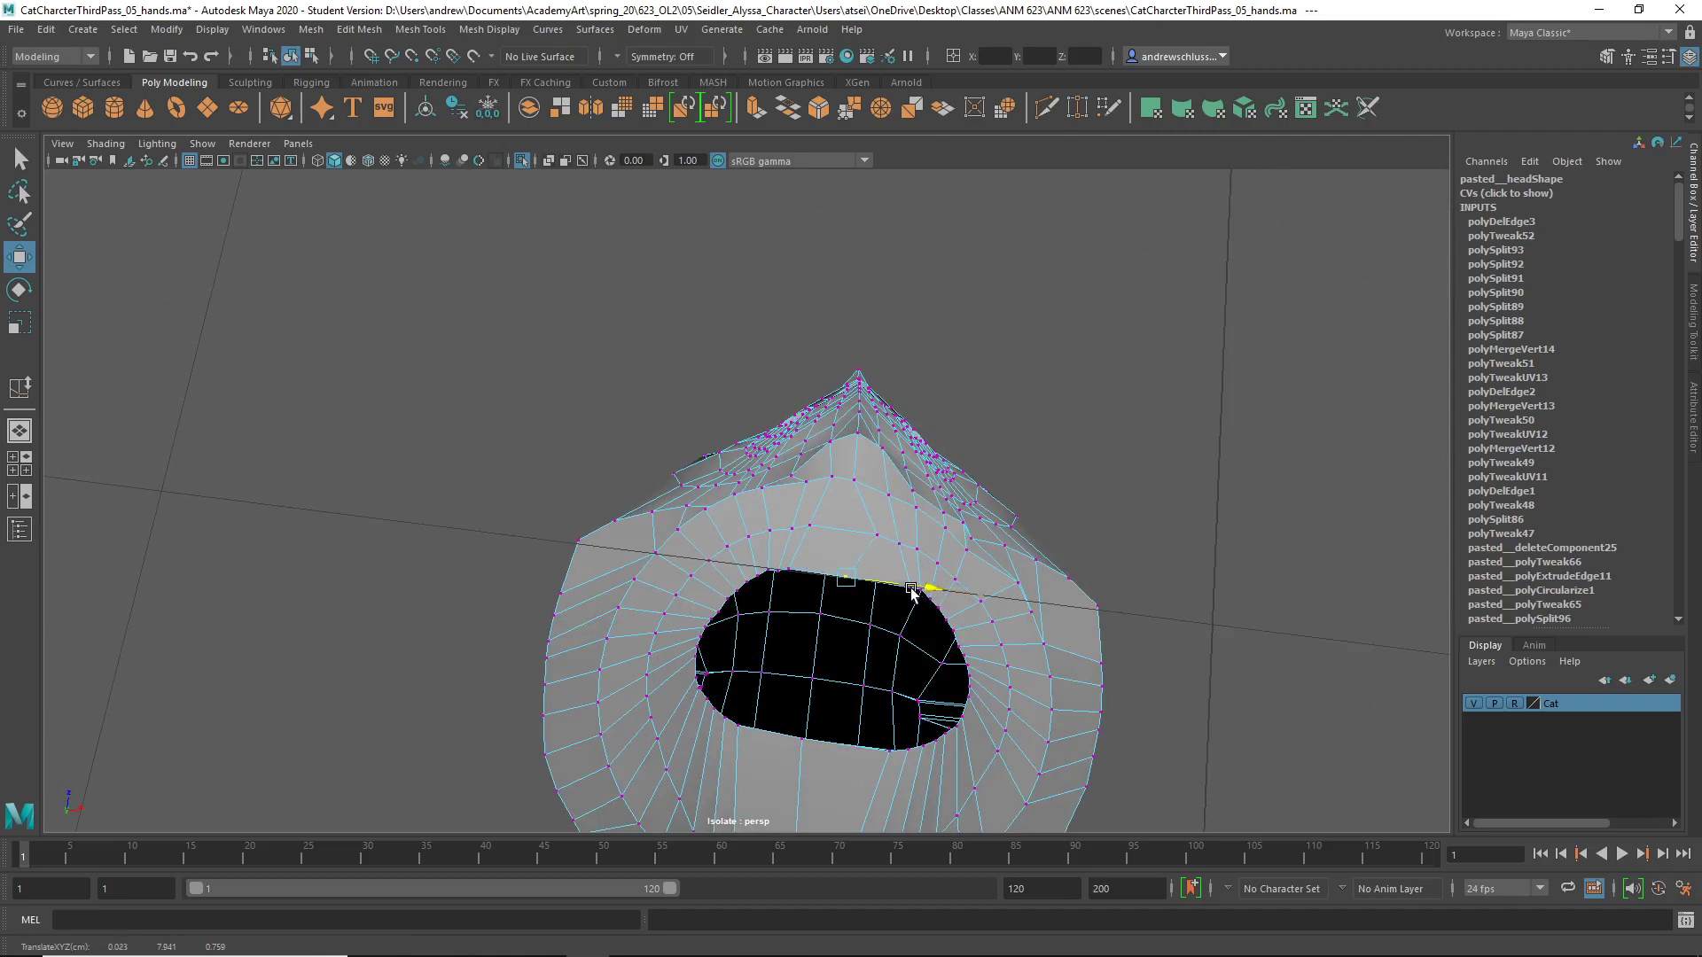
{"action": "left_click_drag", "start_coordinate": [916, 589], "coordinate": [946, 543]}
{"action": "left_click", "coordinate": [850, 576]}
{"action": "left_click_drag", "start_coordinate": [932, 592], "coordinate": [797, 534], "text": "alt"}
- Select all faces on the cat's left half of the head from the front and delete them
{"action": "key", "text": "space"}
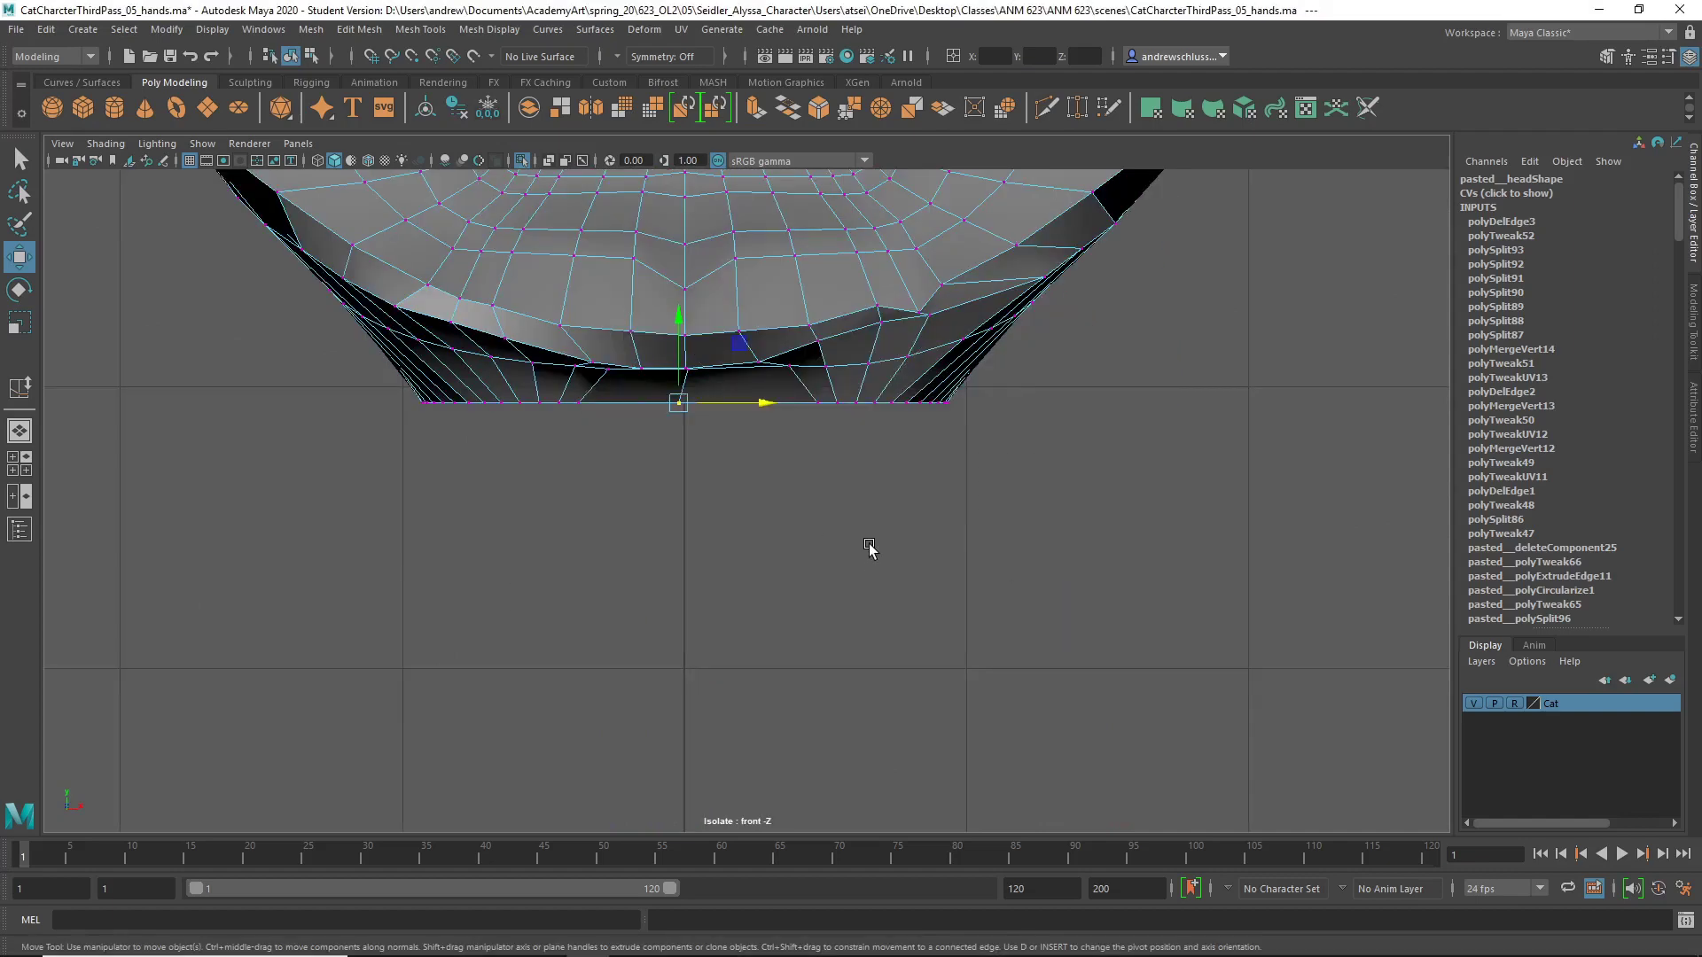
{"action": "right_click_drag", "start_coordinate": [804, 348], "coordinate": [818, 410]}
{"action": "scroll", "coordinate": [846, 479], "scroll_direction": "down", "scroll_amount": 6}
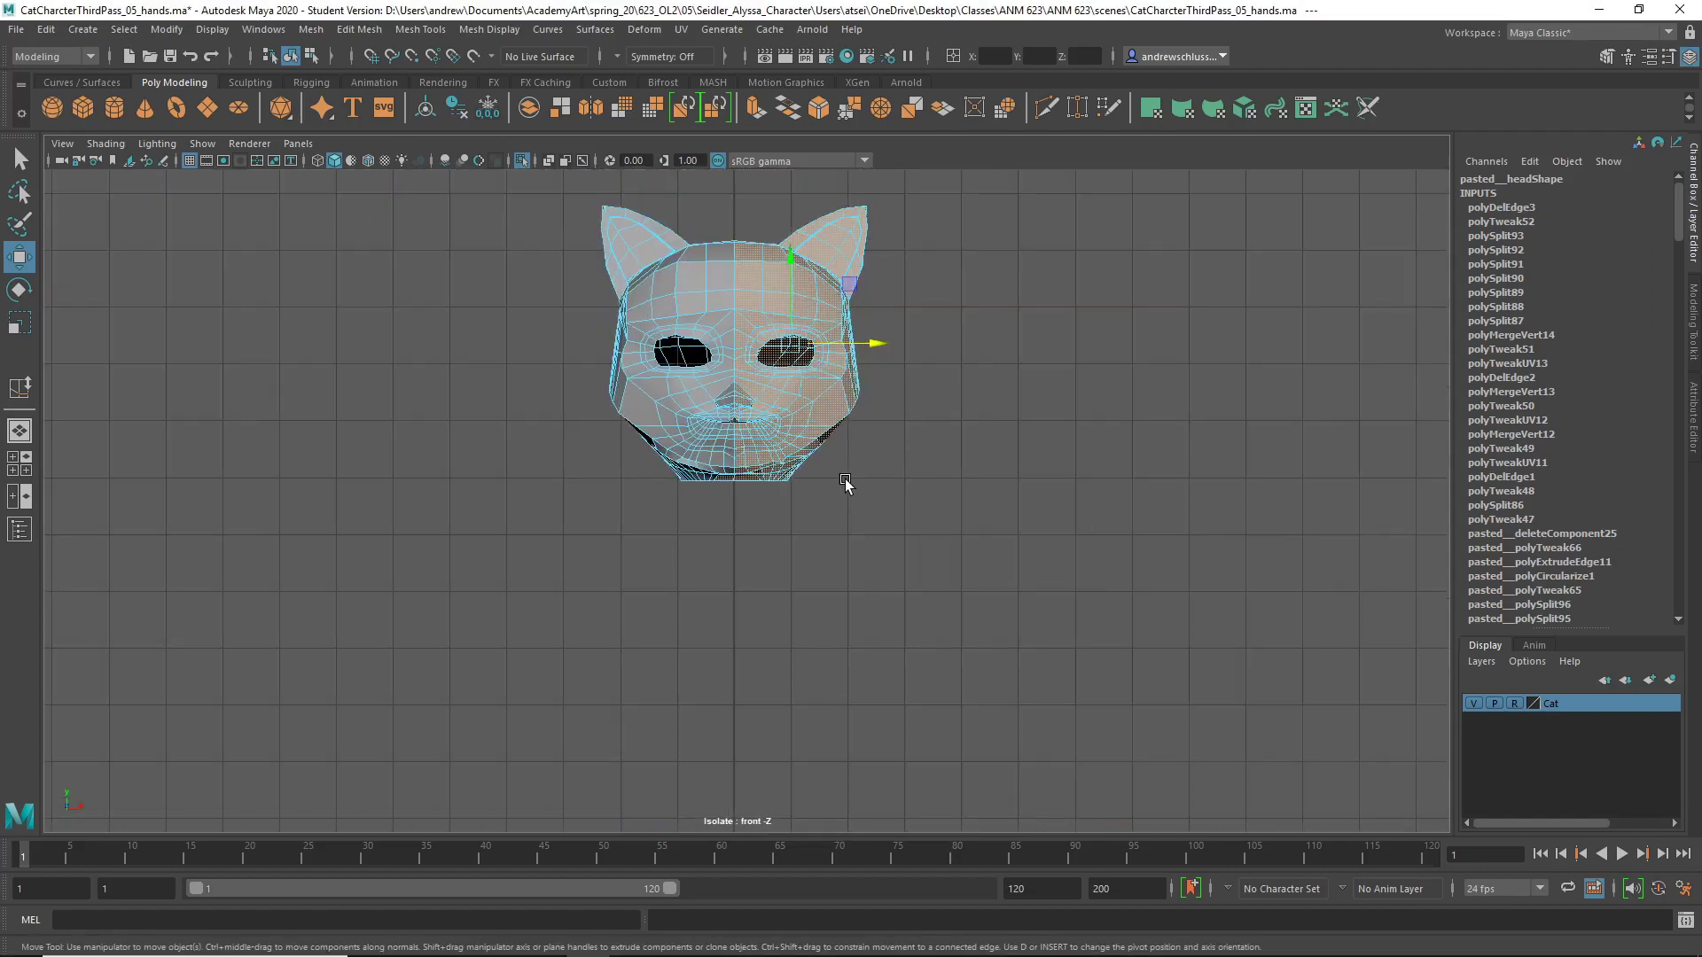
{"action": "left_click_drag", "start_coordinate": [940, 543], "coordinate": [736, 155]}
{"action": "key", "text": "space"}
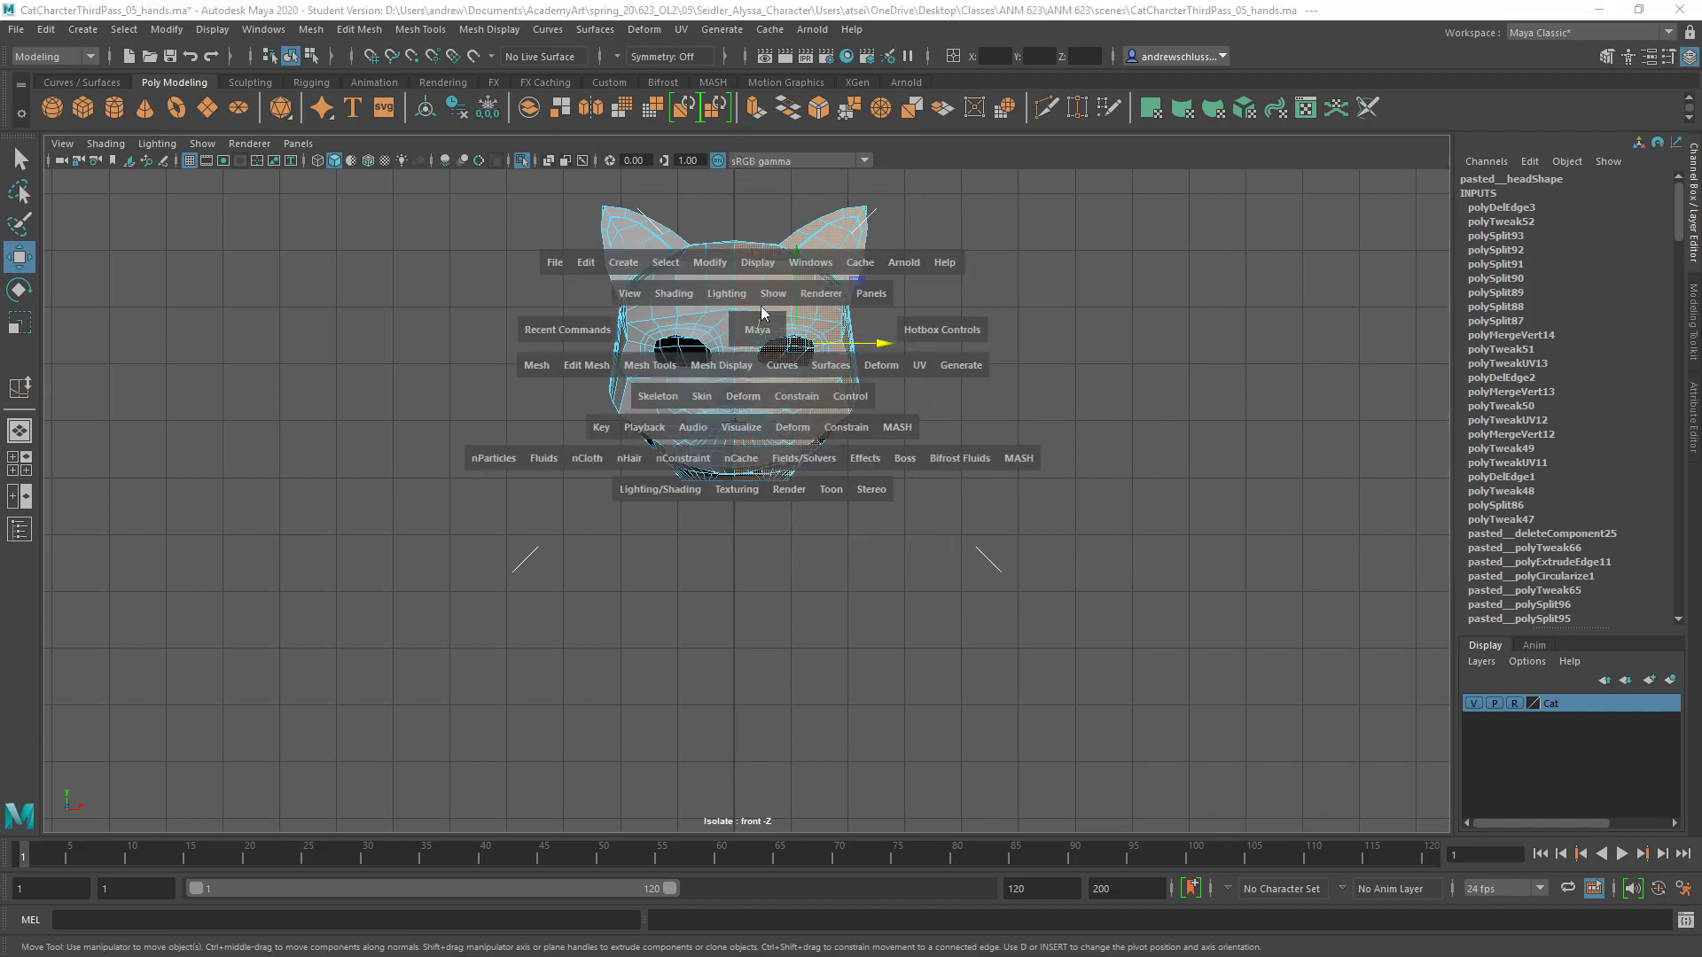
{"action": "left_click_drag", "start_coordinate": [753, 327], "coordinate": [758, 273]}
{"action": "left_click_drag", "start_coordinate": [783, 486], "coordinate": [957, 559], "text": "alt"}
{"action": "right_click_drag", "start_coordinate": [958, 559], "coordinate": [760, 596], "text": "alt"}
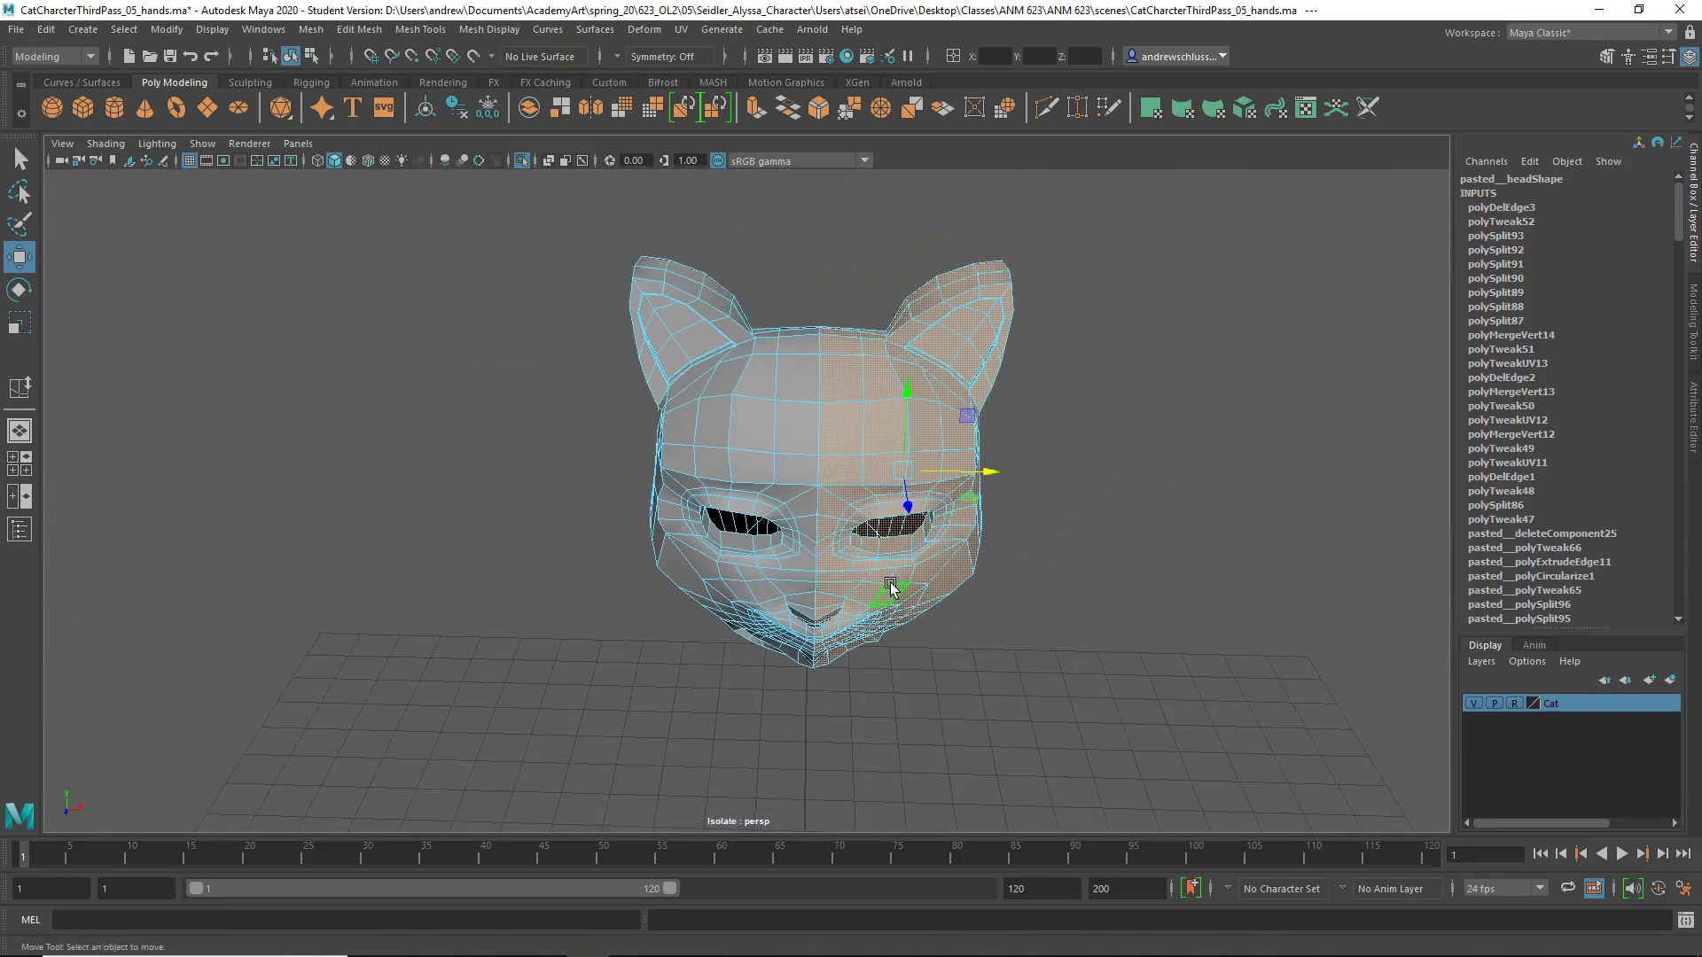
{"action": "key", "text": "Delete"}
- In vertex mode, select the border vertices along the open centre edge of the half head
{"action": "left_click_drag", "start_coordinate": [920, 674], "coordinate": [906, 580], "text": "alt"}
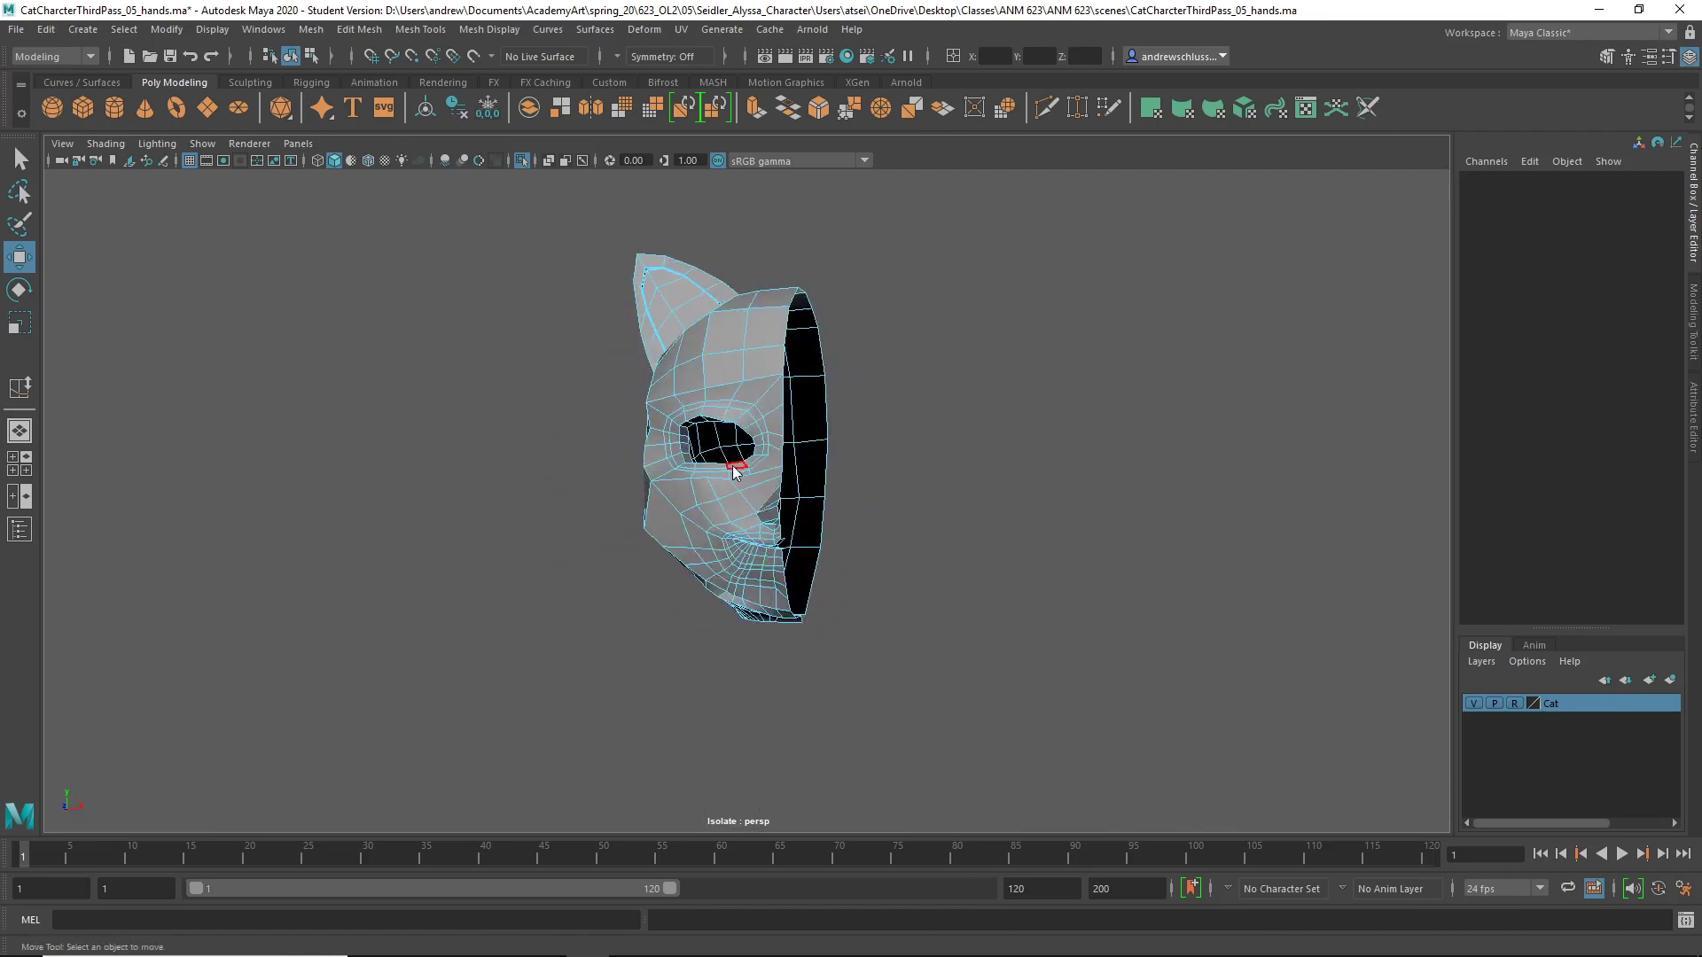
{"action": "right_click_drag", "start_coordinate": [733, 451], "coordinate": [650, 457]}
{"action": "key", "text": "space"}
{"action": "left_click_drag", "start_coordinate": [871, 604], "coordinate": [743, 557]}
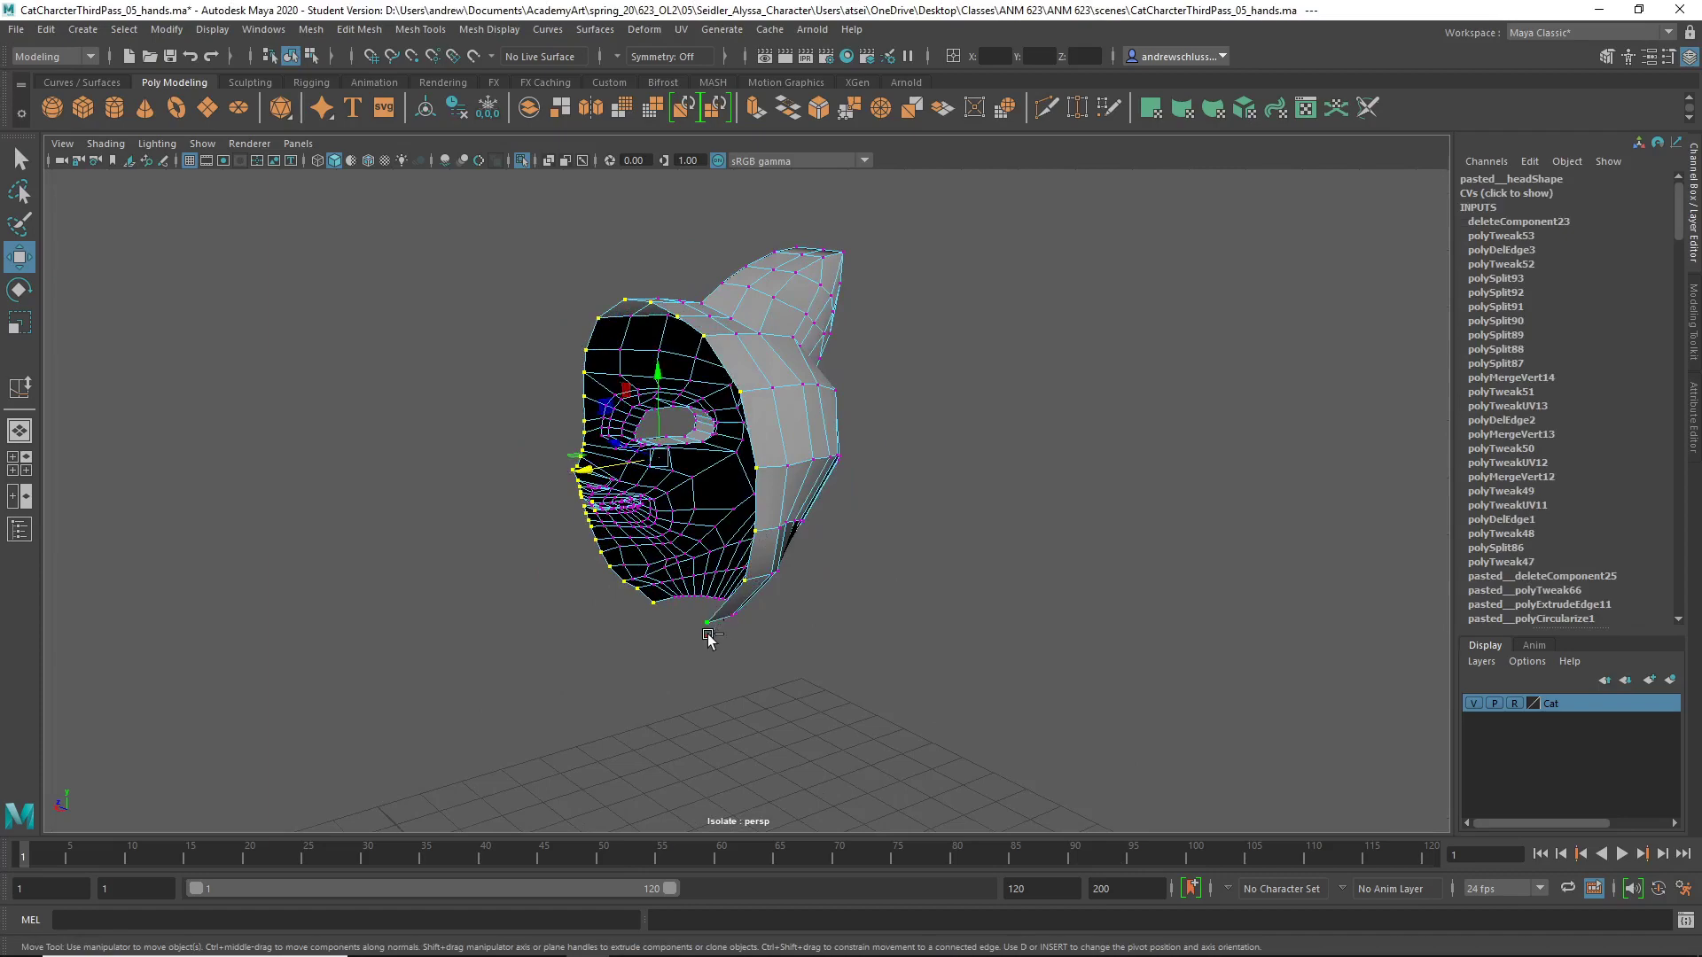
- Examine the inside of the half head around the centre border, neck opening and mouth
{"action": "left_click_drag", "start_coordinate": [710, 637], "coordinate": [700, 720], "text": "alt"}
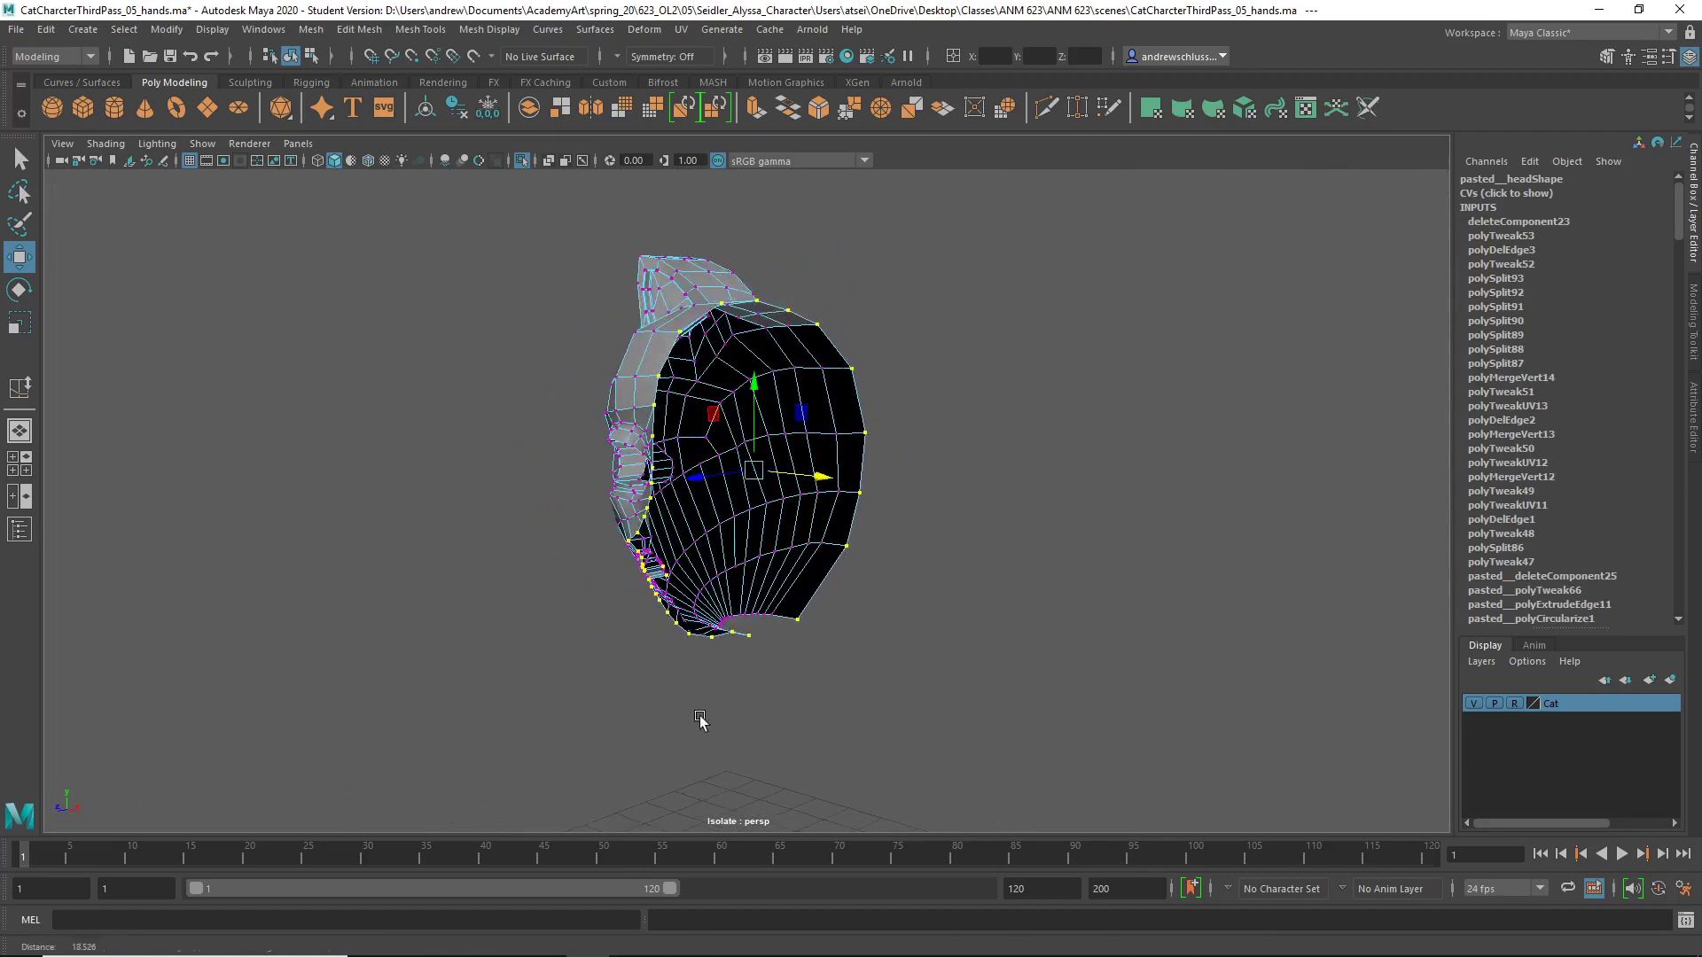
{"action": "right_click_drag", "start_coordinate": [700, 720], "coordinate": [1285, 692], "text": "alt"}
{"action": "middle_click_drag", "start_coordinate": [1002, 735], "coordinate": [1132, 600], "text": "alt"}
{"action": "left_click_drag", "start_coordinate": [1132, 600], "coordinate": [763, 657], "text": "alt"}
{"action": "right_click_drag", "start_coordinate": [566, 706], "coordinate": [772, 710], "text": "alt"}
{"action": "left_click_drag", "start_coordinate": [760, 735], "coordinate": [870, 738], "text": "alt"}
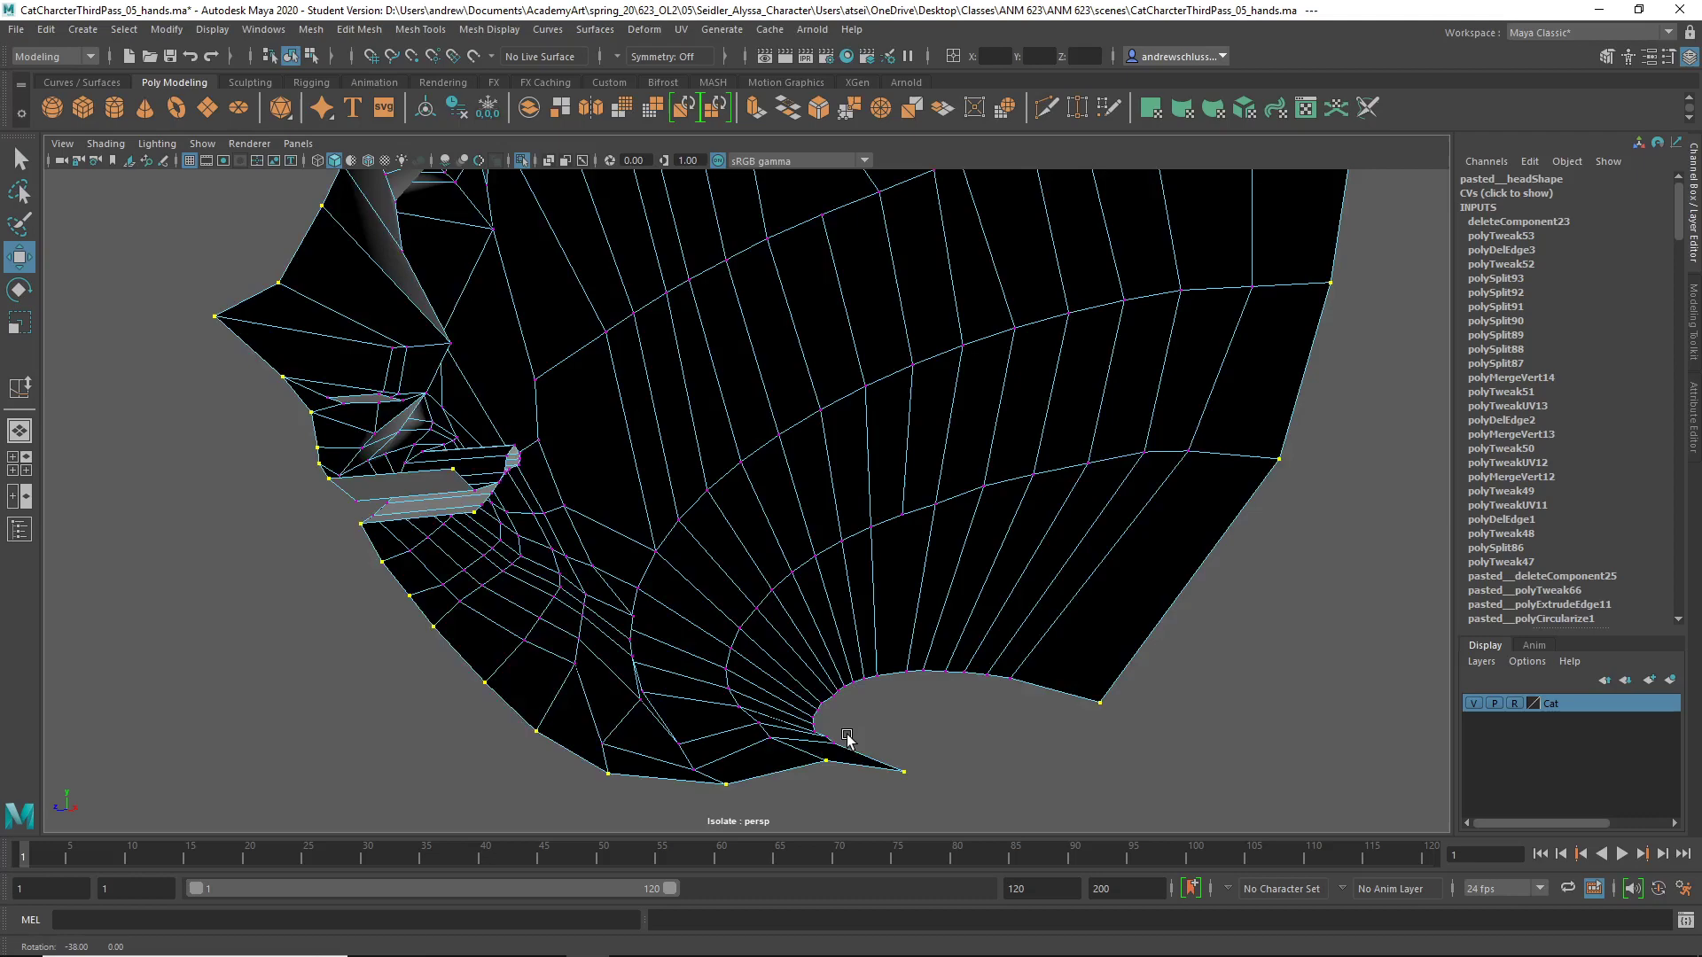
{"action": "left_click_drag", "start_coordinate": [847, 736], "coordinate": [776, 740], "text": "alt"}
{"action": "middle_click_drag", "start_coordinate": [771, 739], "coordinate": [1027, 740], "text": "alt"}
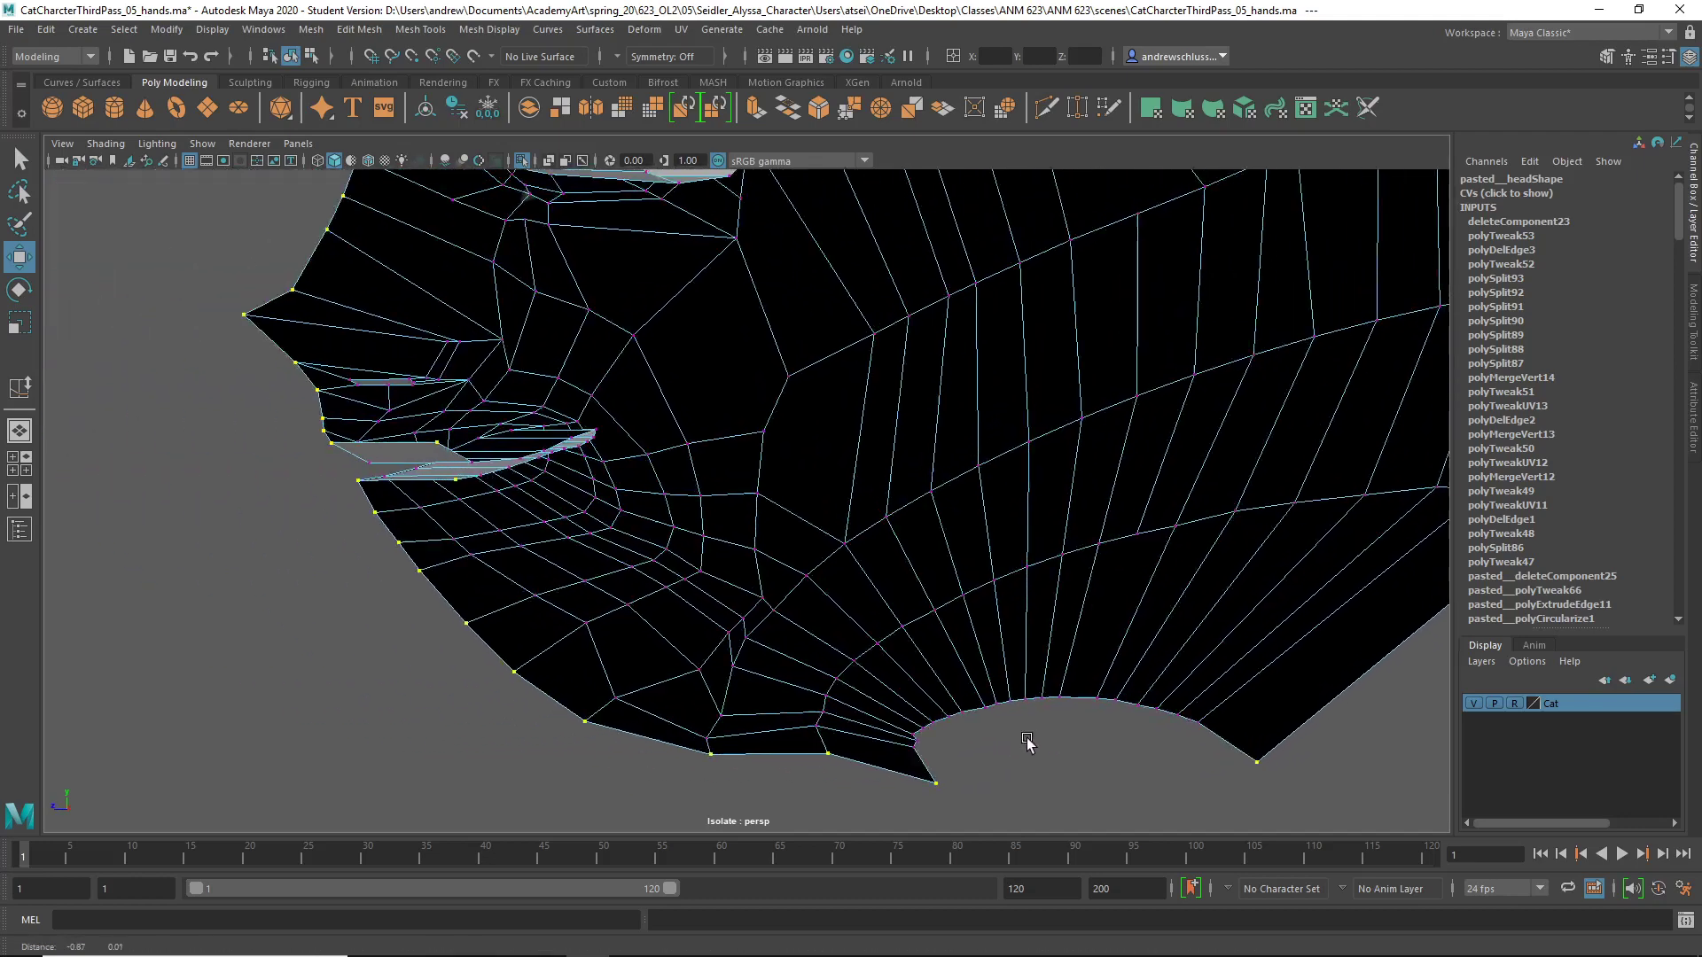
{"action": "left_click_drag", "start_coordinate": [1026, 741], "coordinate": [798, 723], "text": "alt"}
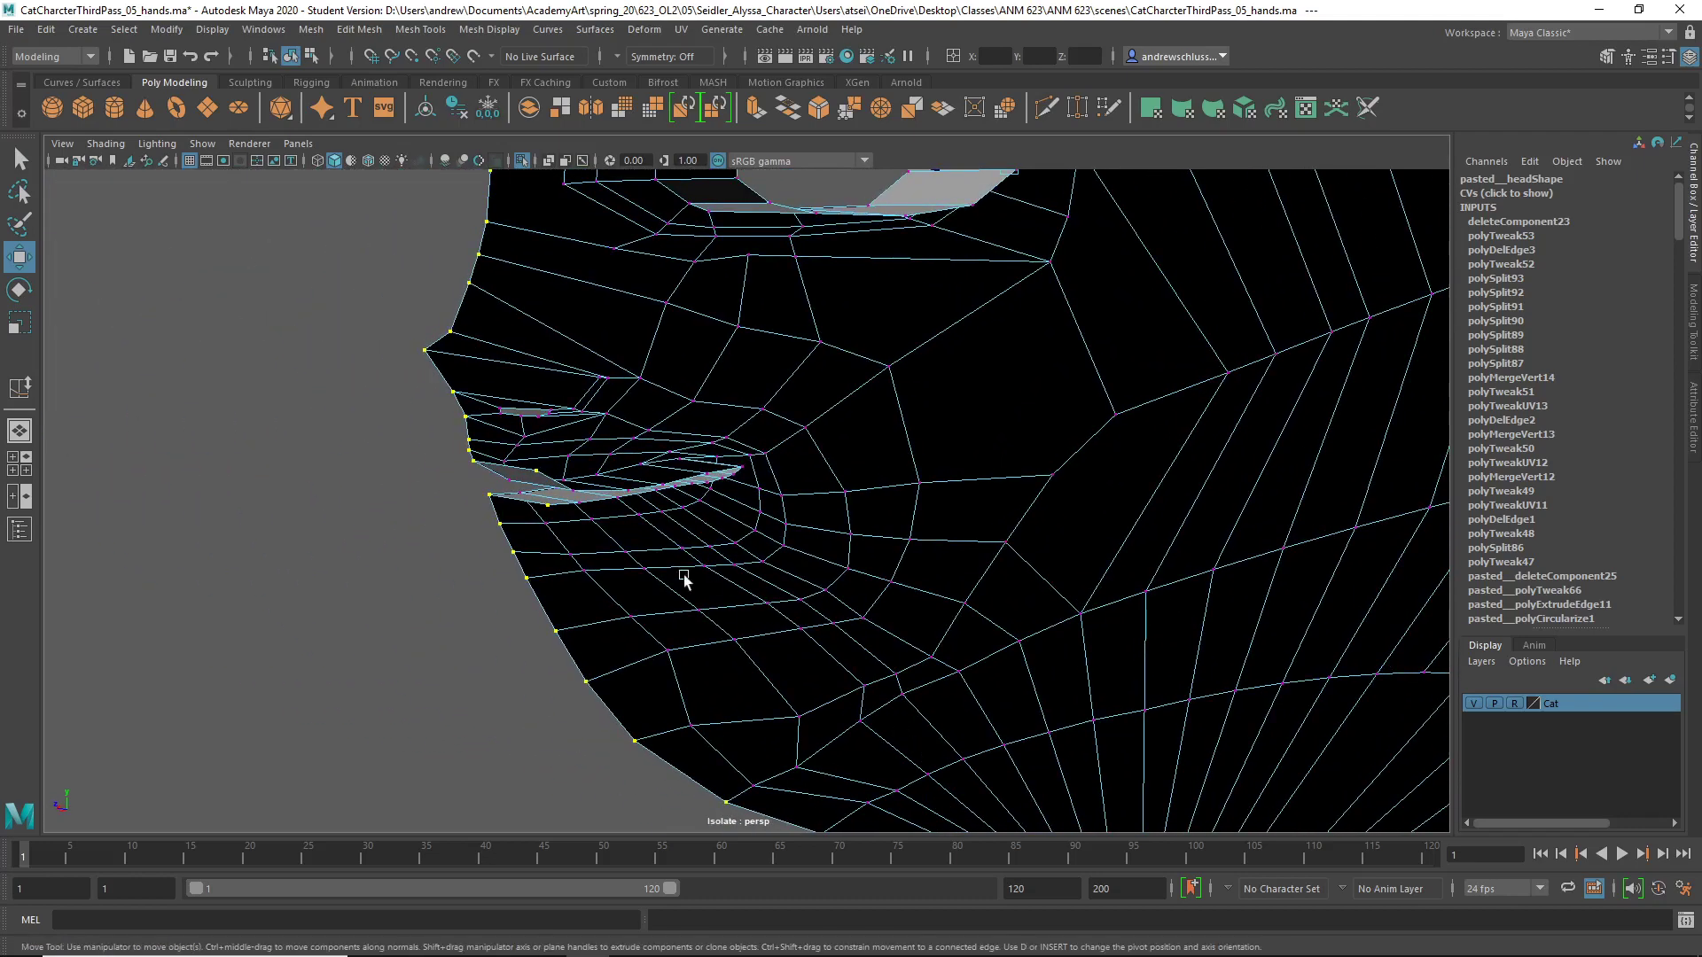
- Move the upper inner lip vertices between the middle and the mouth corner upwards inside the mouth
{"action": "left_click", "coordinate": [573, 491]}
{"action": "left_click_drag", "start_coordinate": [554, 434], "coordinate": [568, 374]}
{"action": "left_click", "coordinate": [643, 487]}
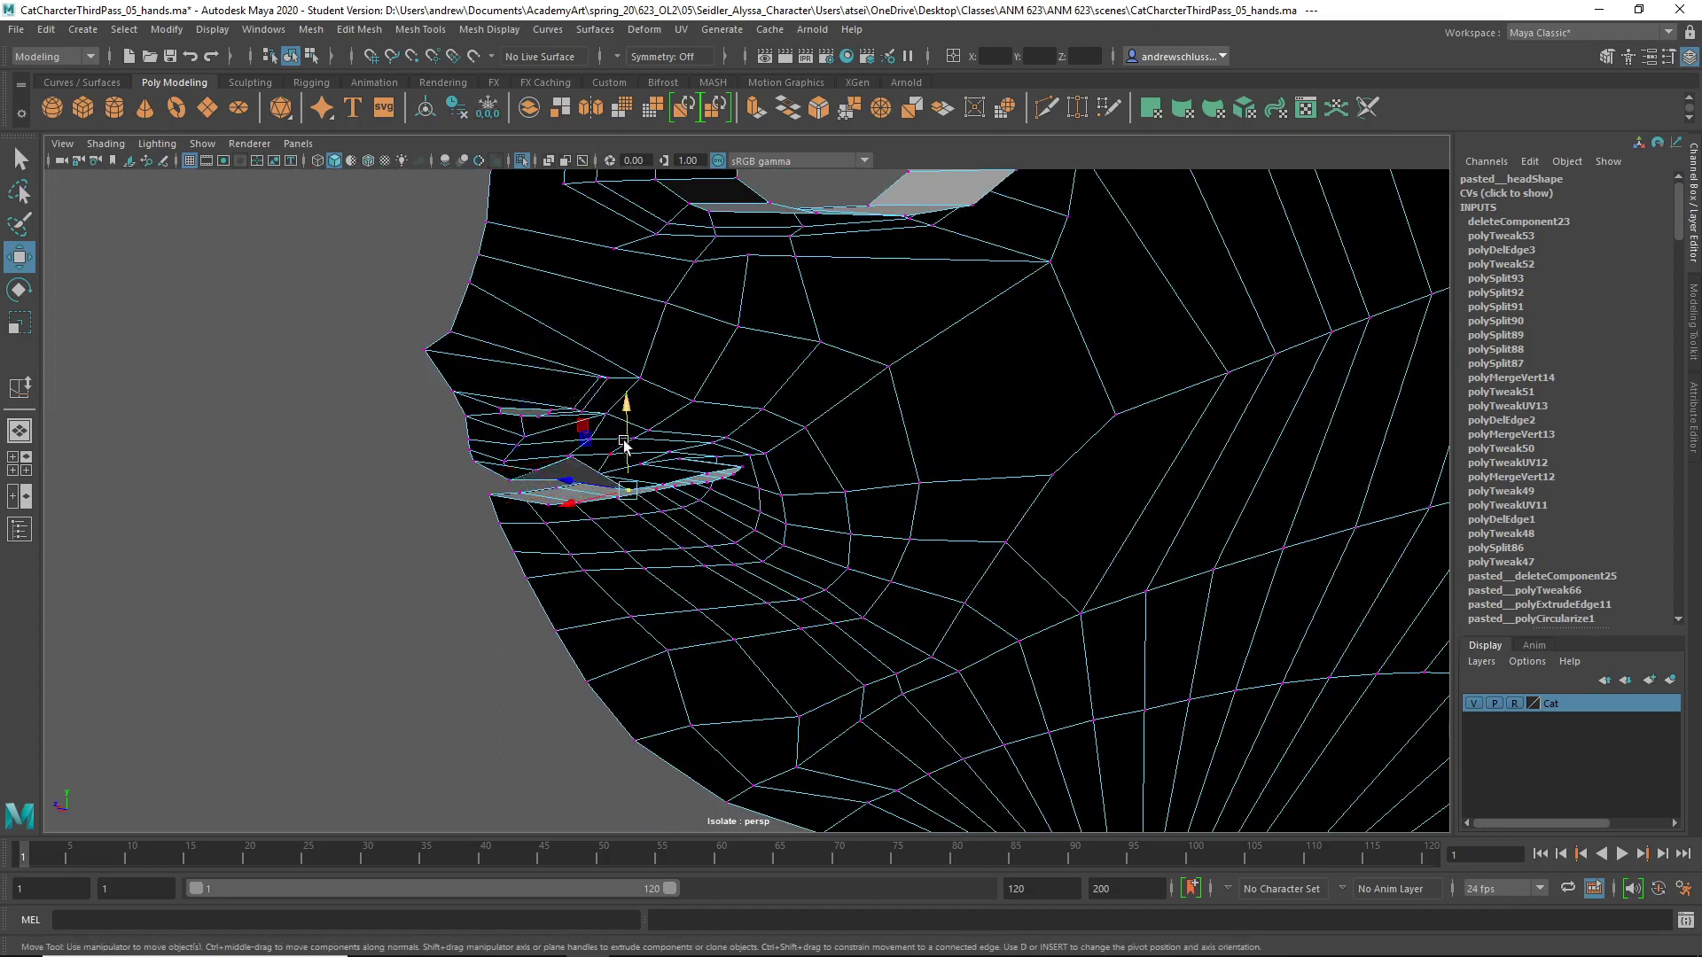
{"action": "left_click_drag", "start_coordinate": [629, 439], "coordinate": [624, 395]}
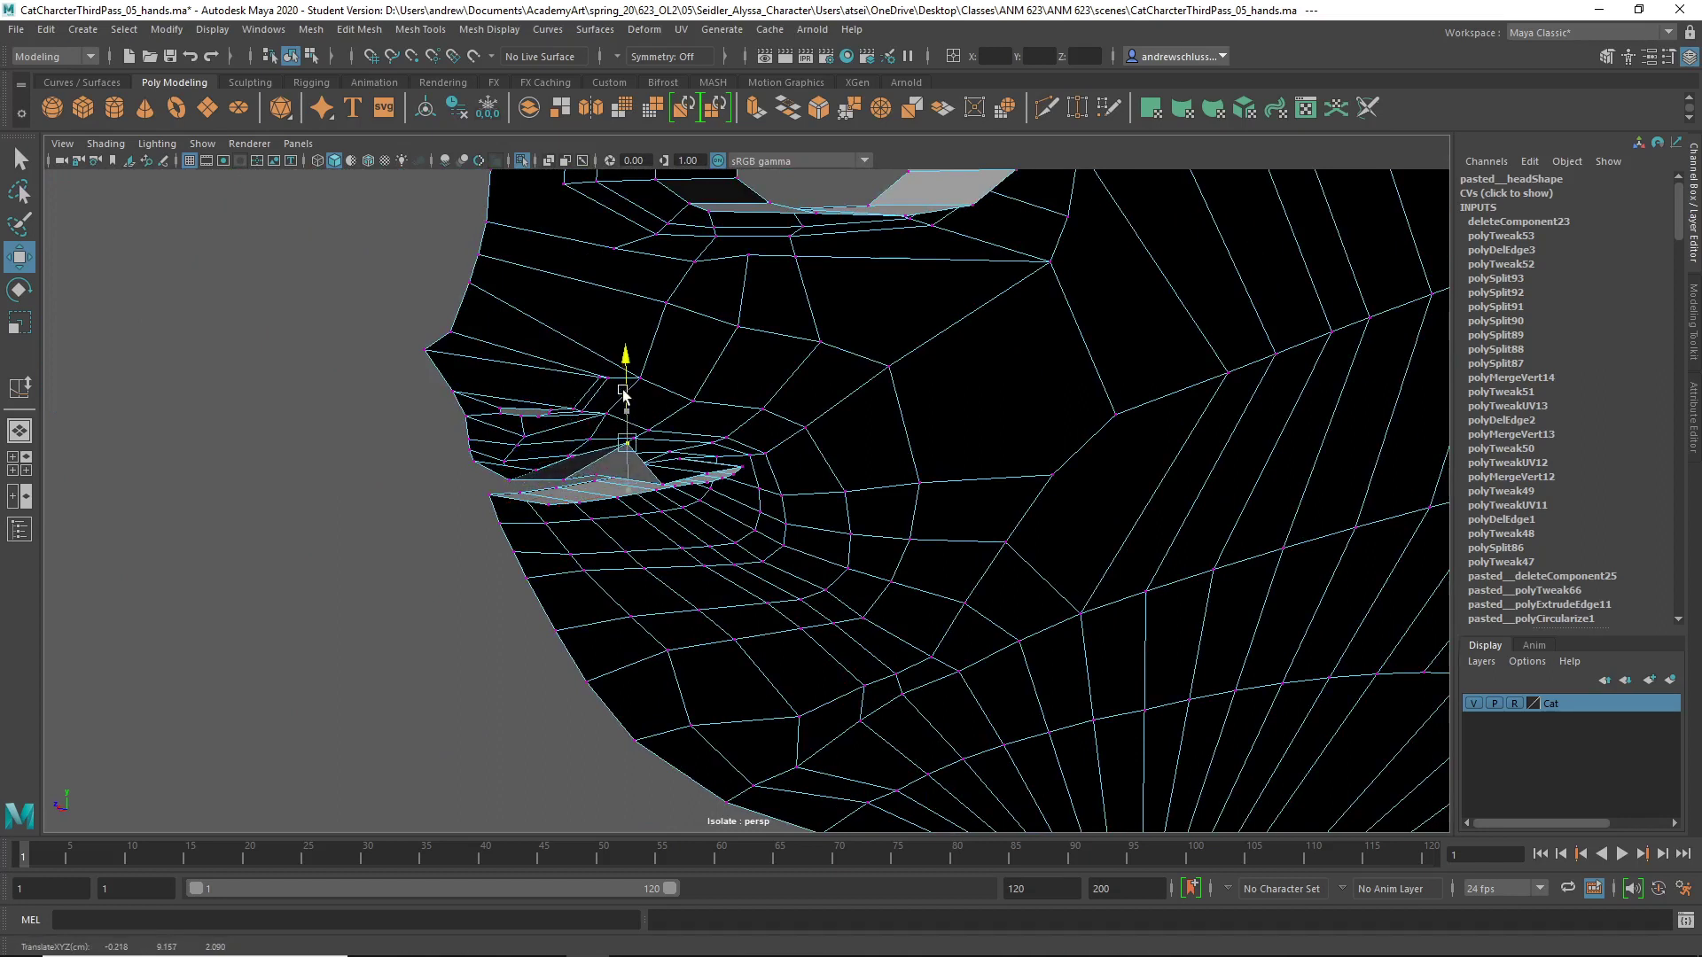
{"action": "left_click", "coordinate": [658, 463]}
{"action": "left_click_drag", "start_coordinate": [665, 453], "coordinate": [706, 388]}
{"action": "left_click", "coordinate": [707, 469]}
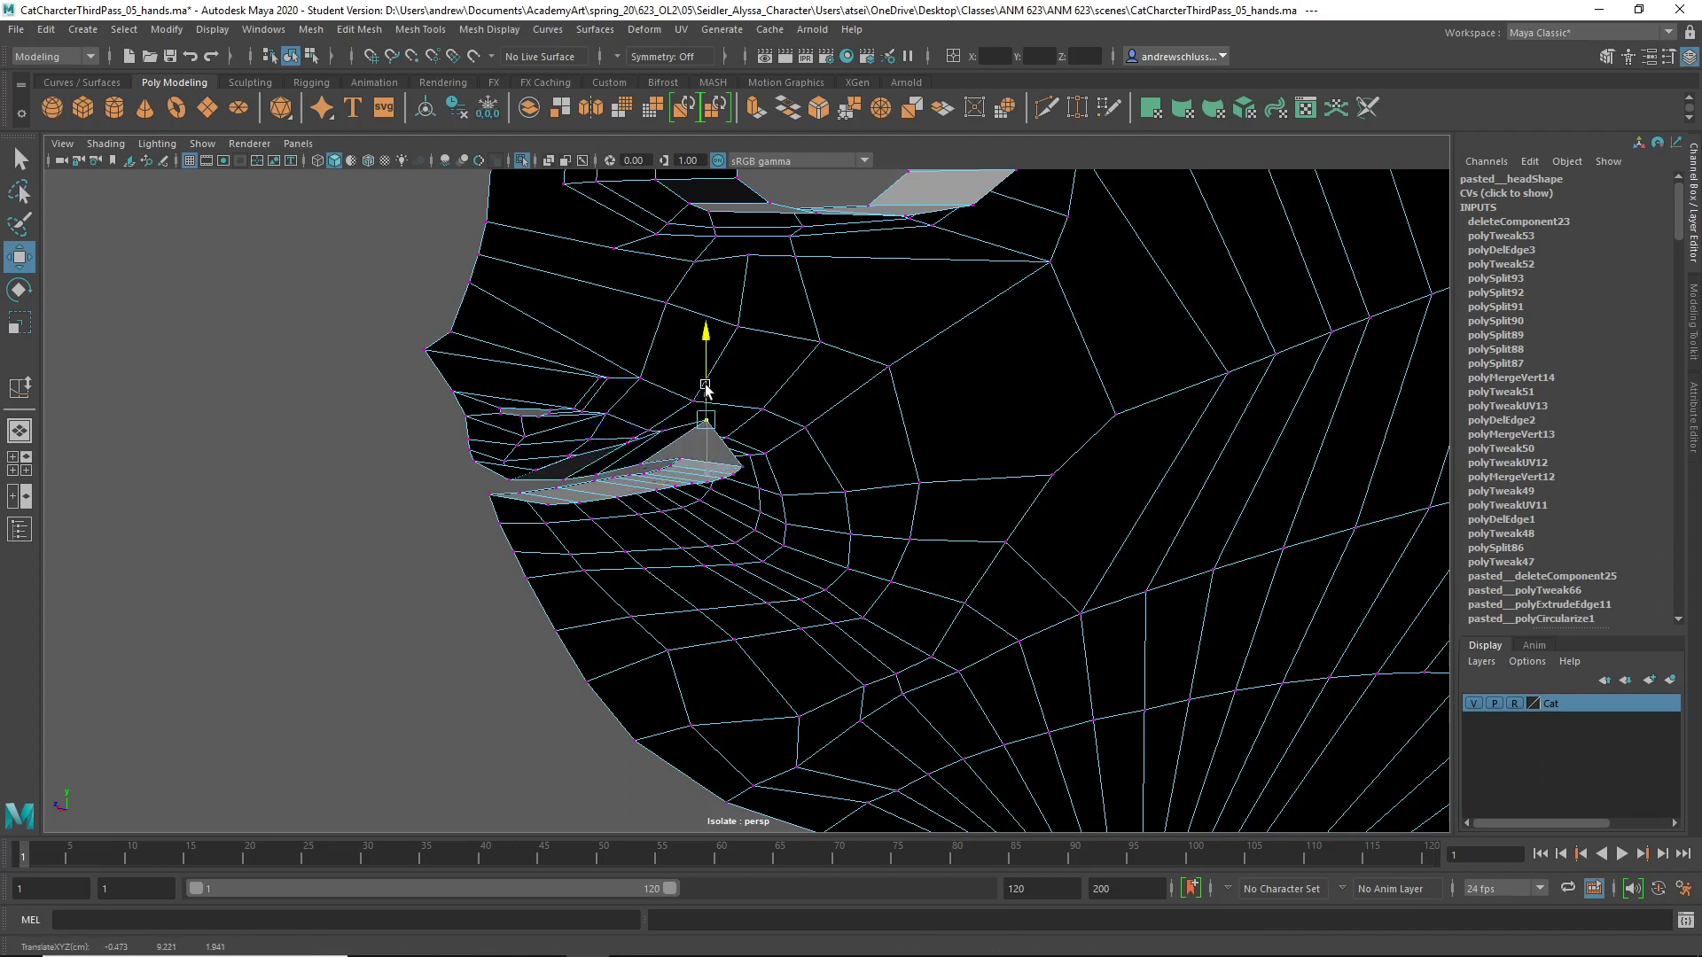
- Move the inner lip vertex at the mouth corner slightly down
{"action": "left_click", "coordinate": [733, 477]}
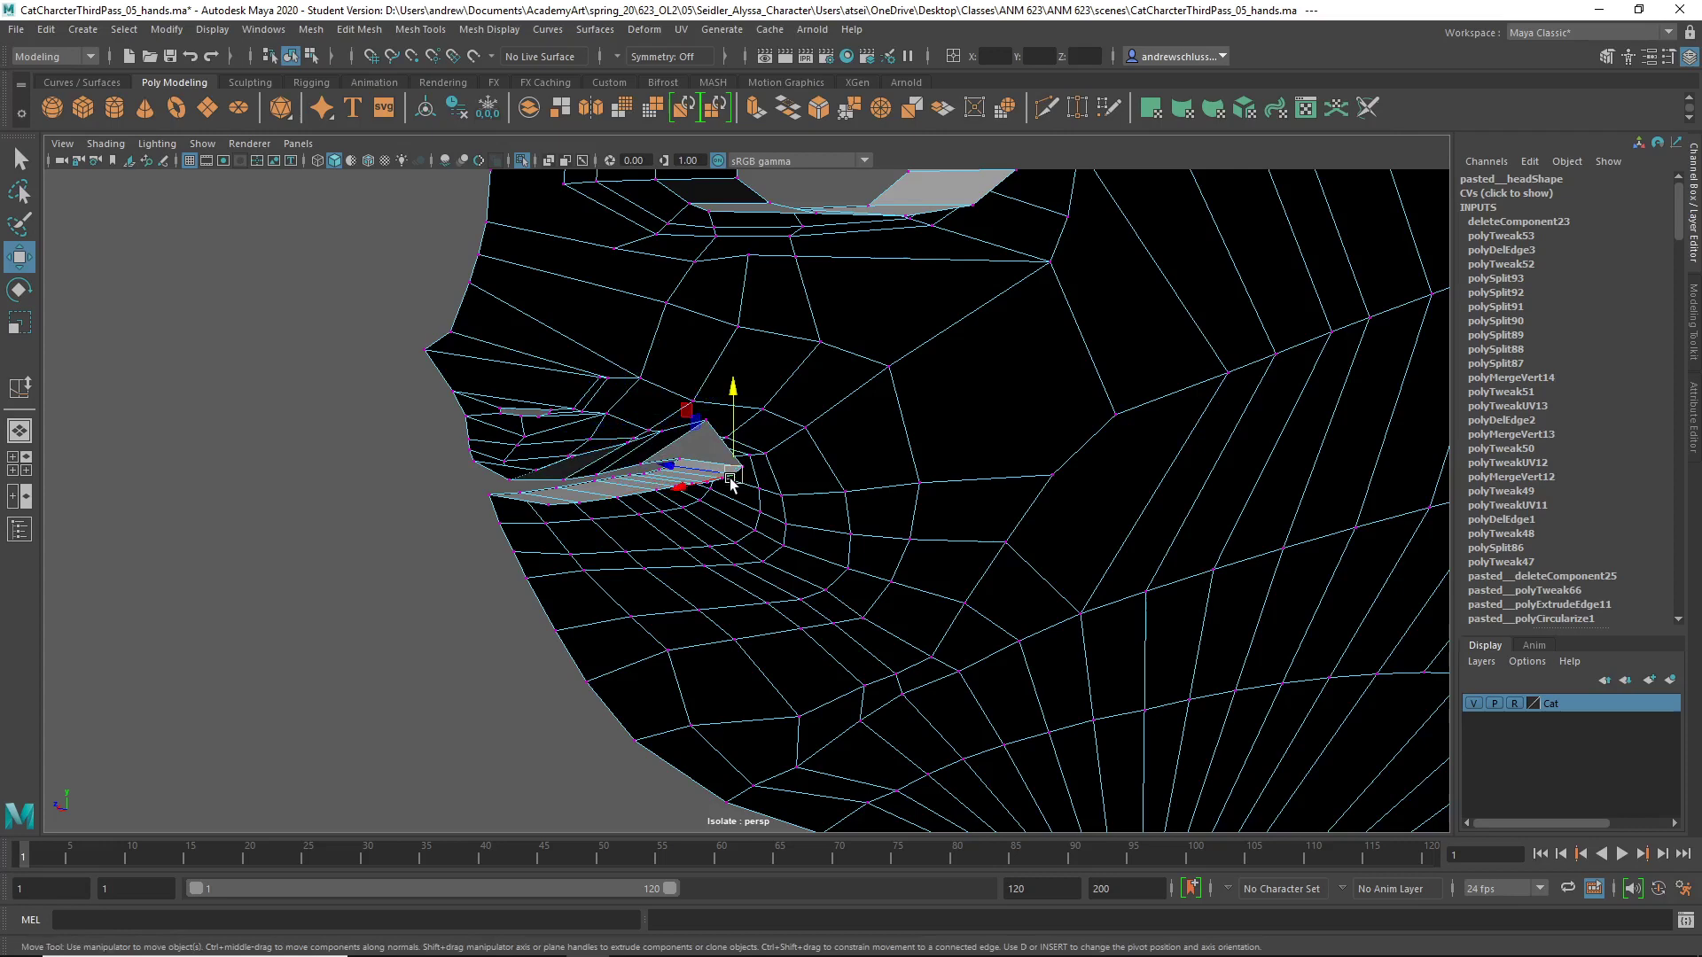
{"action": "mouse_move", "coordinate": [733, 476]}
{"action": "left_mouse_down"}
{"action": "mouse_move", "coordinate": [733, 440]}
{"action": "mouse_move", "coordinate": [738, 454]}
{"action": "left_mouse_up"}
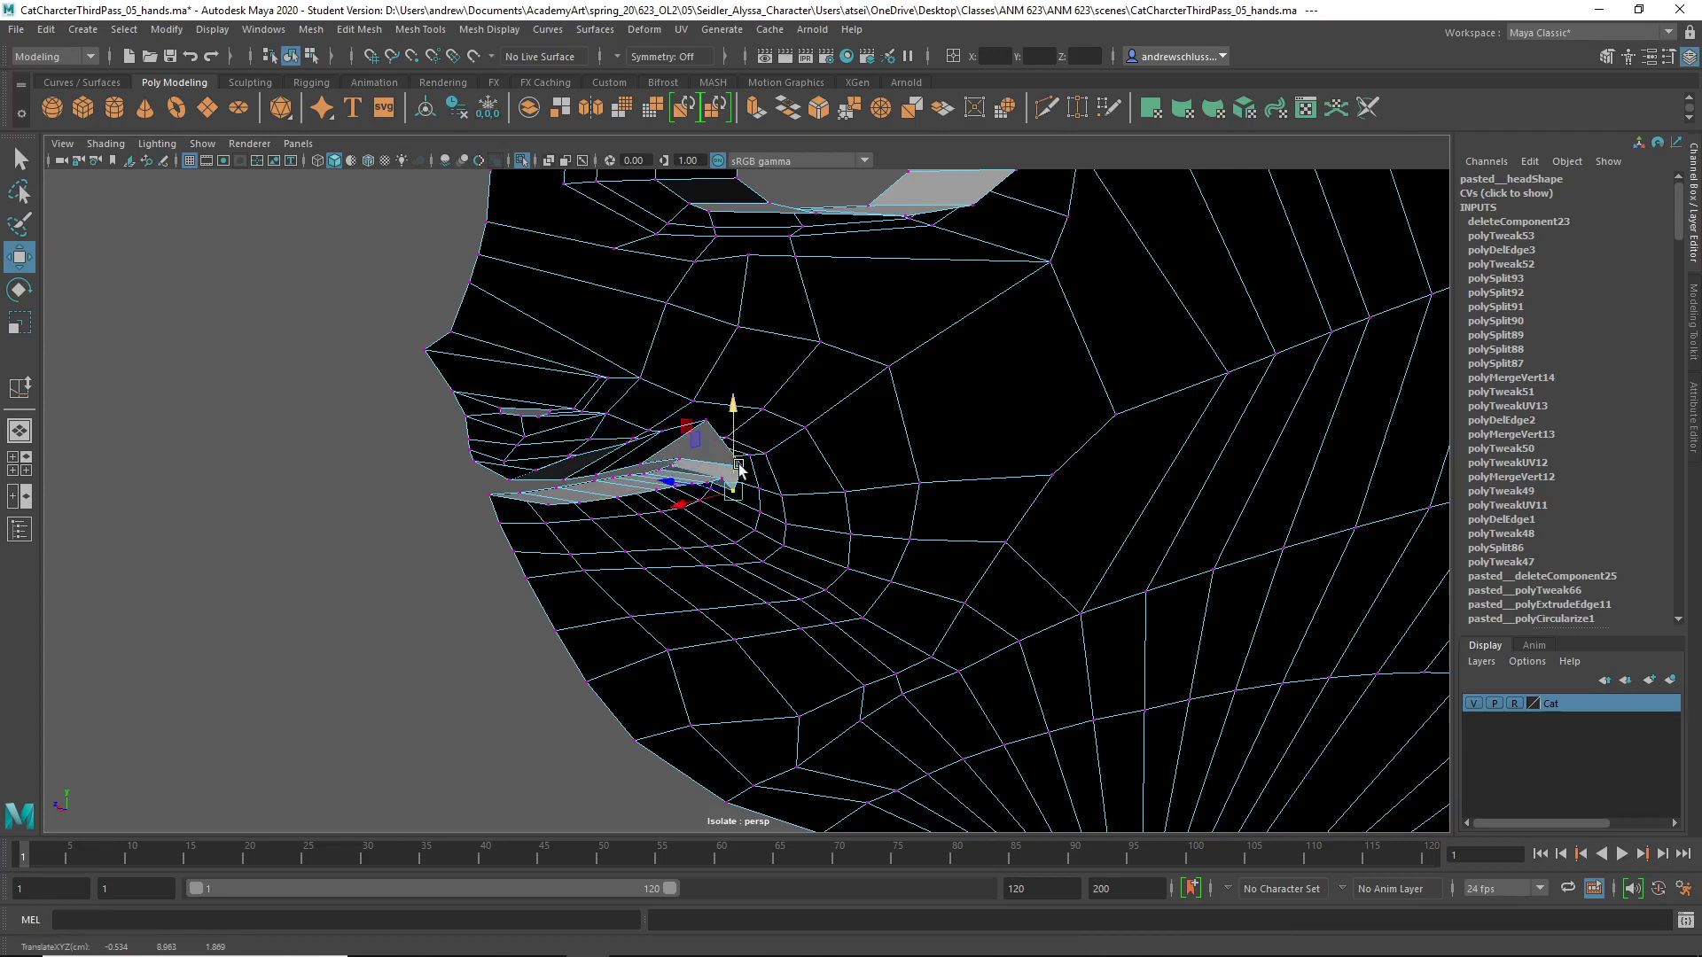
{"action": "key", "text": "Left"}
{"action": "left_click_drag", "start_coordinate": [481, 671], "coordinate": [437, 684], "text": "alt"}
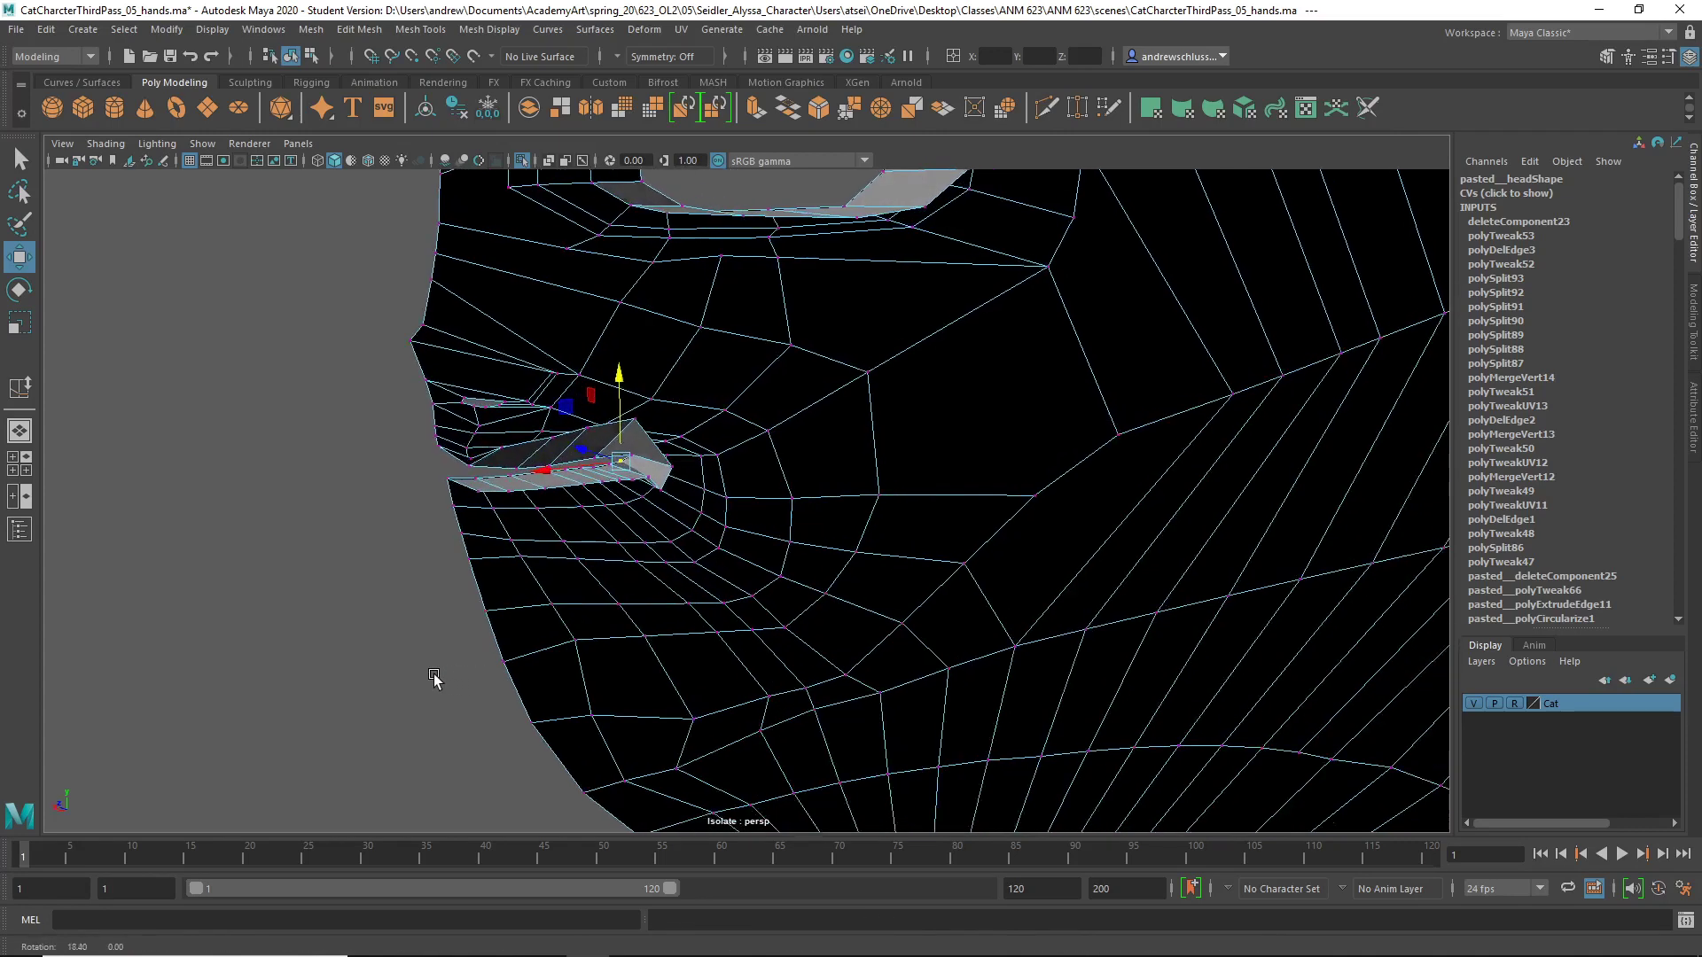
{"action": "middle_click_drag", "start_coordinate": [437, 683], "coordinate": [657, 680], "text": "alt"}
{"action": "right_click_drag", "start_coordinate": [657, 680], "coordinate": [1132, 635], "text": "alt"}
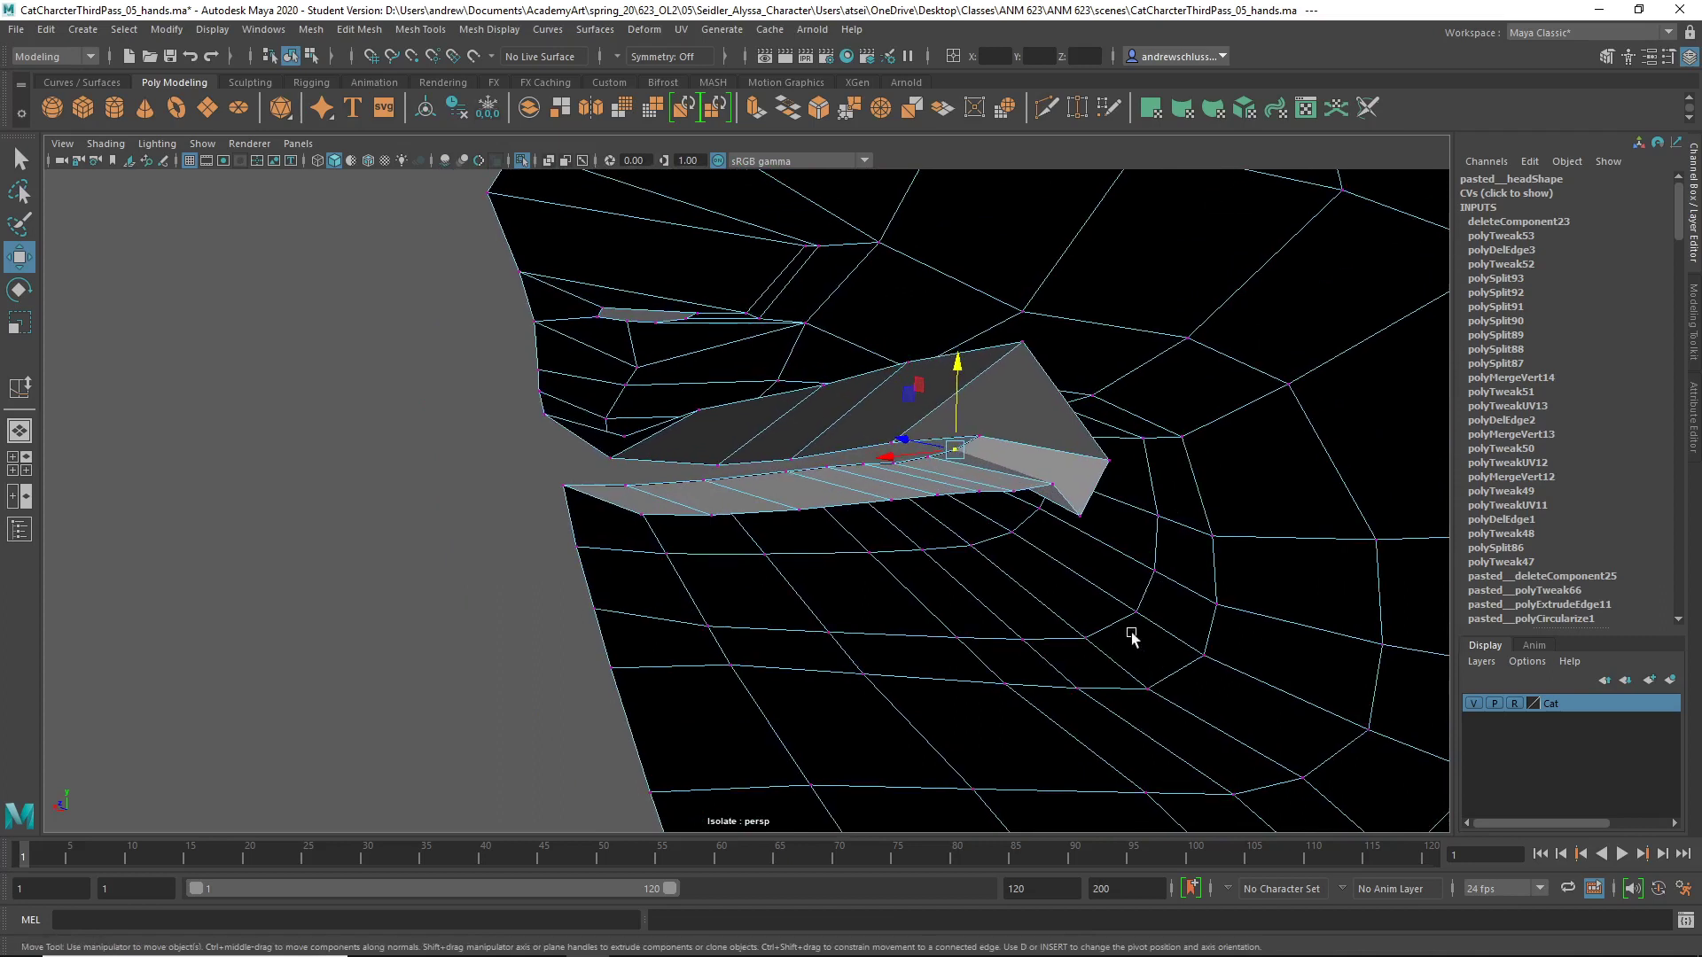
- Move the three lower inner lip vertices nearest the mouth corner down so the inner lip widens in a curve
{"action": "left_click", "coordinate": [1050, 479]}
{"action": "middle_click_drag", "start_coordinate": [1053, 550], "coordinate": [1046, 610]}
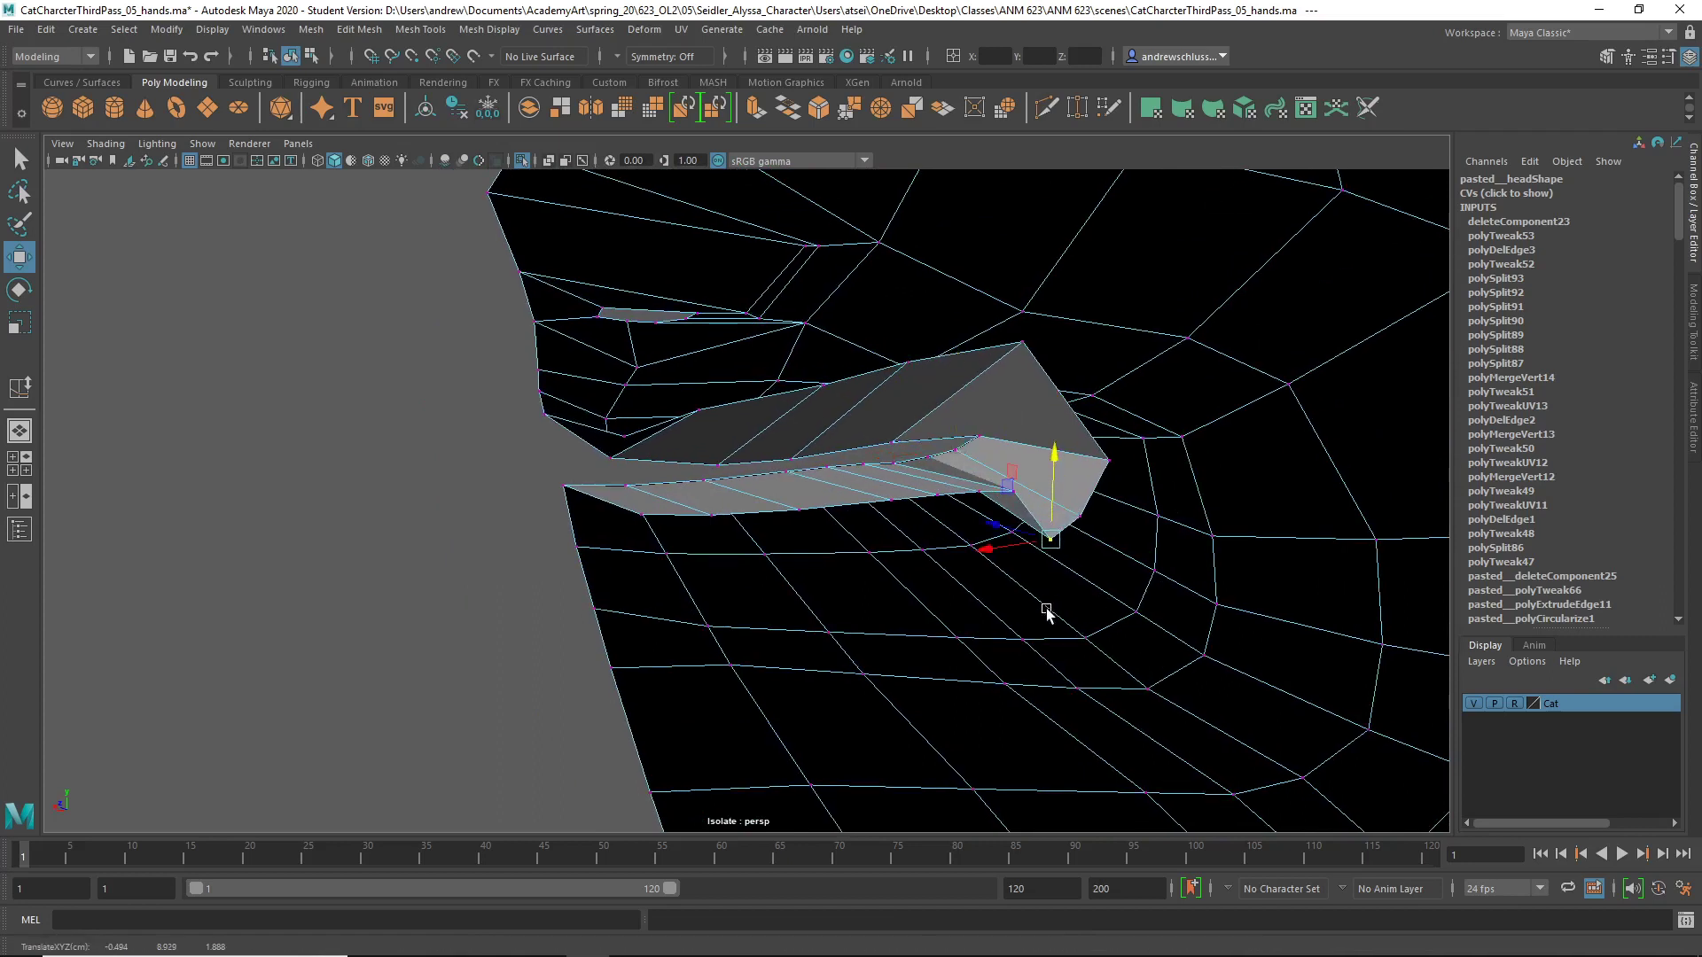
{"action": "key", "text": "Left"}
{"action": "left_click", "coordinate": [1017, 494]}
{"action": "middle_click_drag", "start_coordinate": [988, 544], "coordinate": [991, 605]}
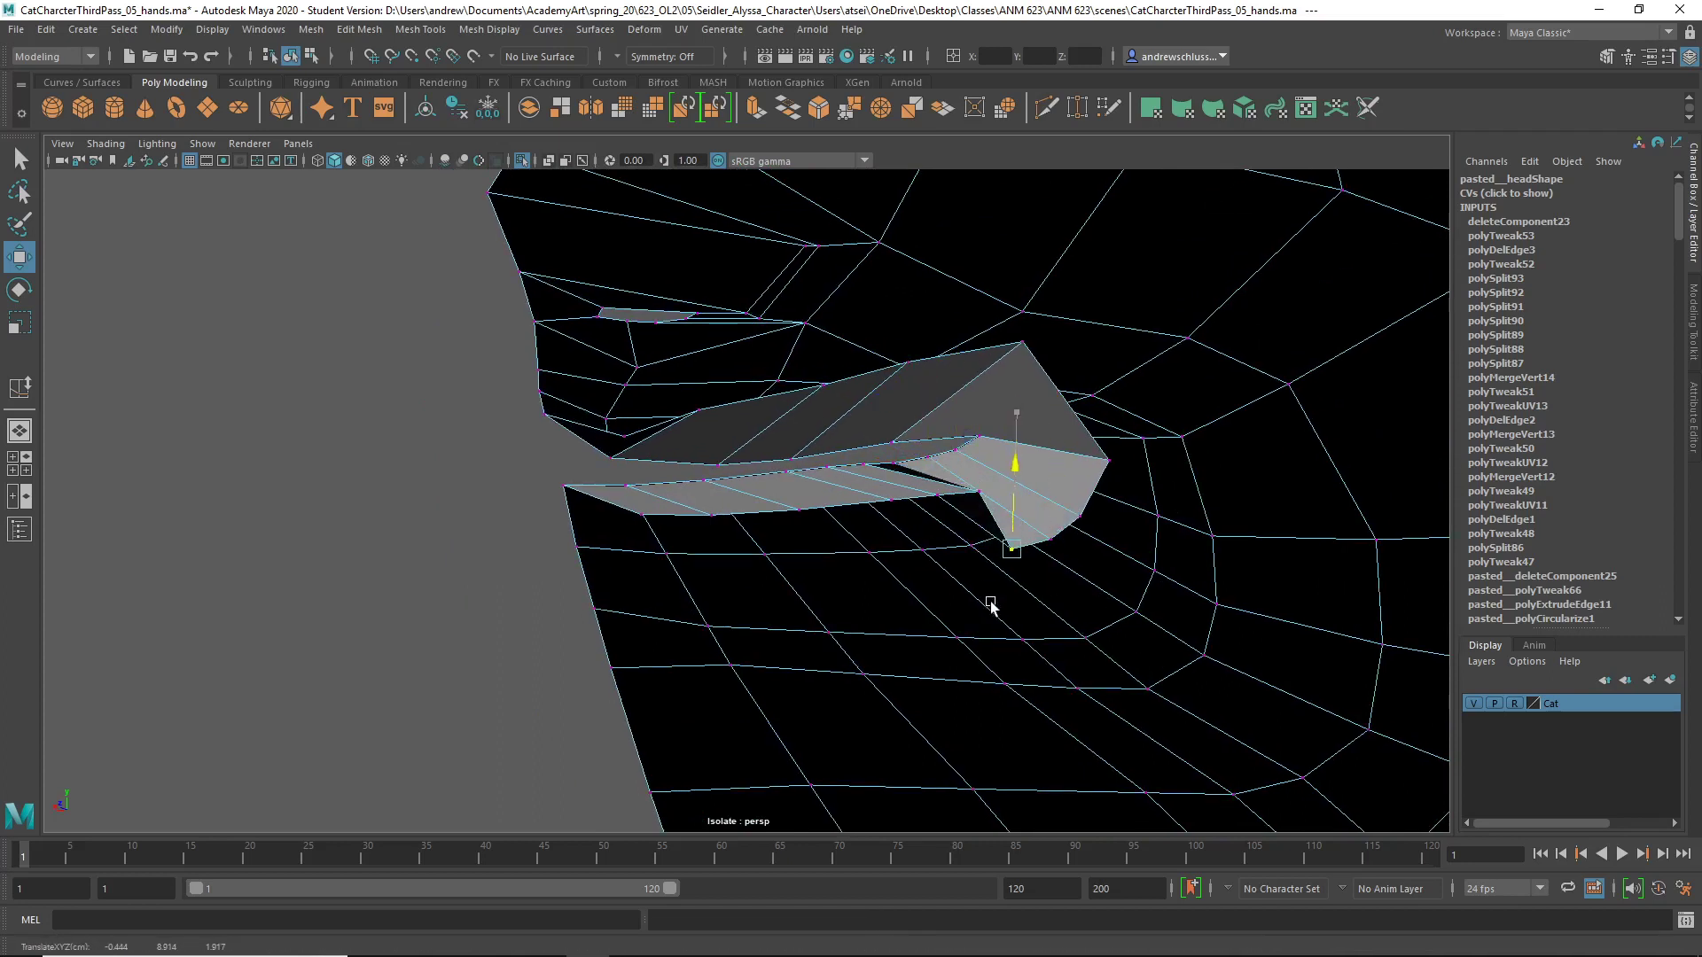
{"action": "left_click", "coordinate": [986, 496]}
{"action": "left_click_drag", "start_coordinate": [983, 472], "coordinate": [983, 537]}
- Move the lower inner lip vertices along the middle of the mouth down in line with the widened inner lip
{"action": "left_click", "coordinate": [962, 505]}
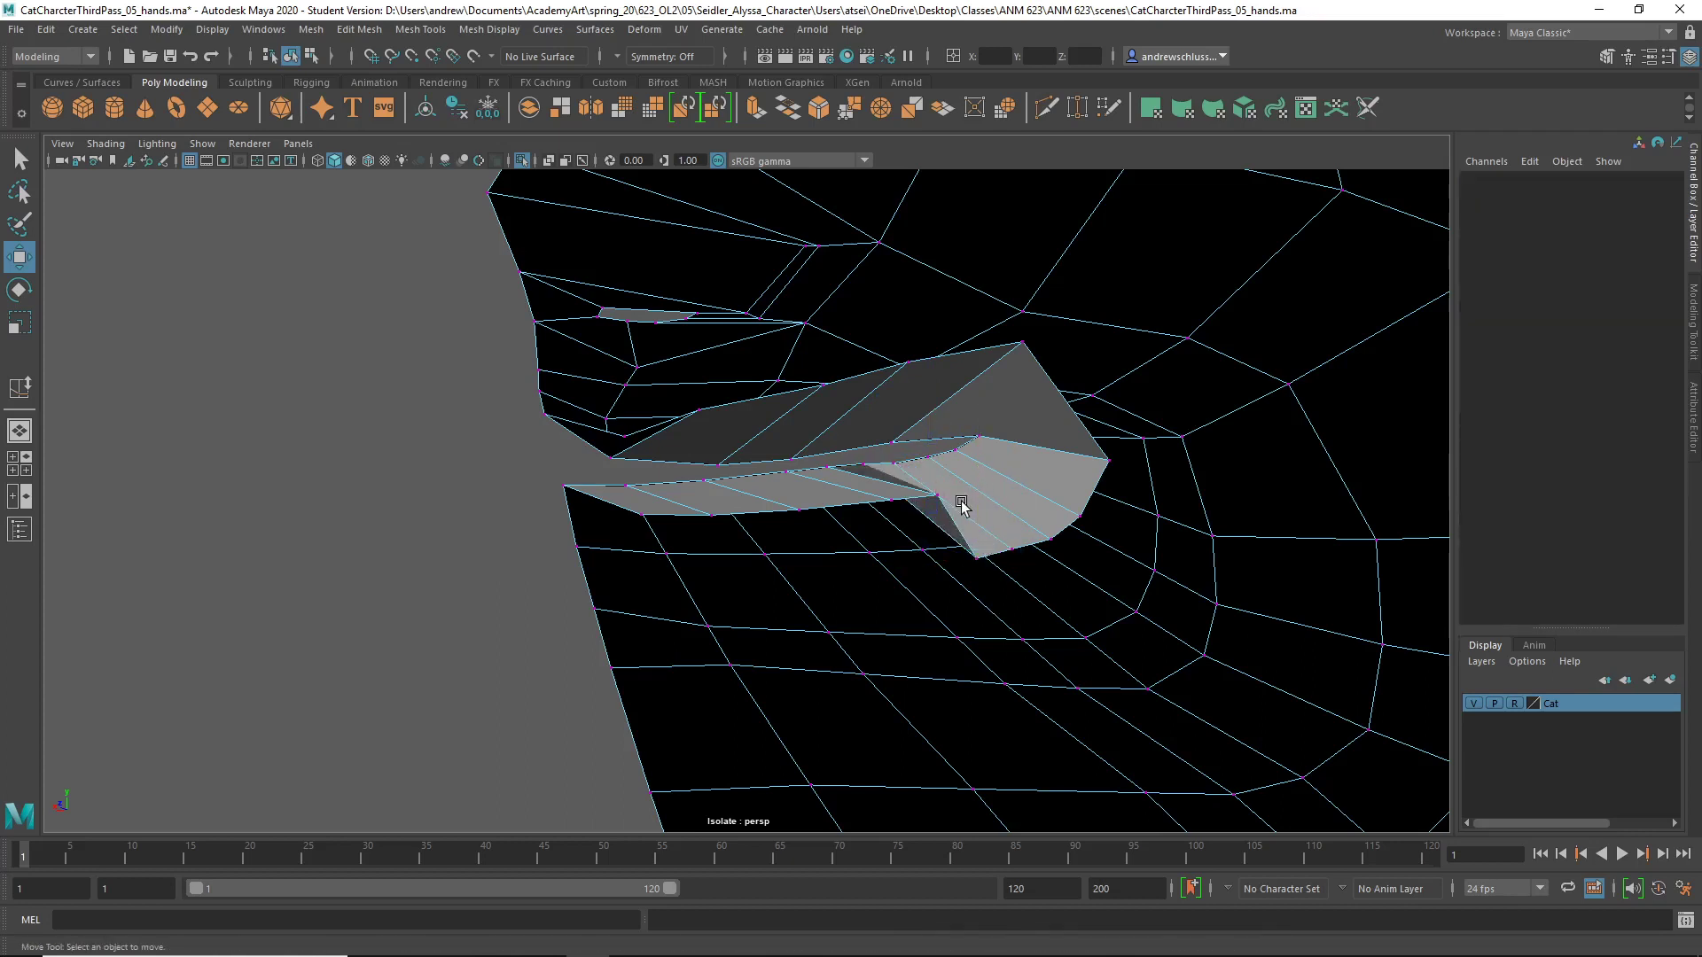
{"action": "left_click", "coordinate": [937, 500]}
{"action": "middle_click_drag", "start_coordinate": [938, 504], "coordinate": [944, 521]}
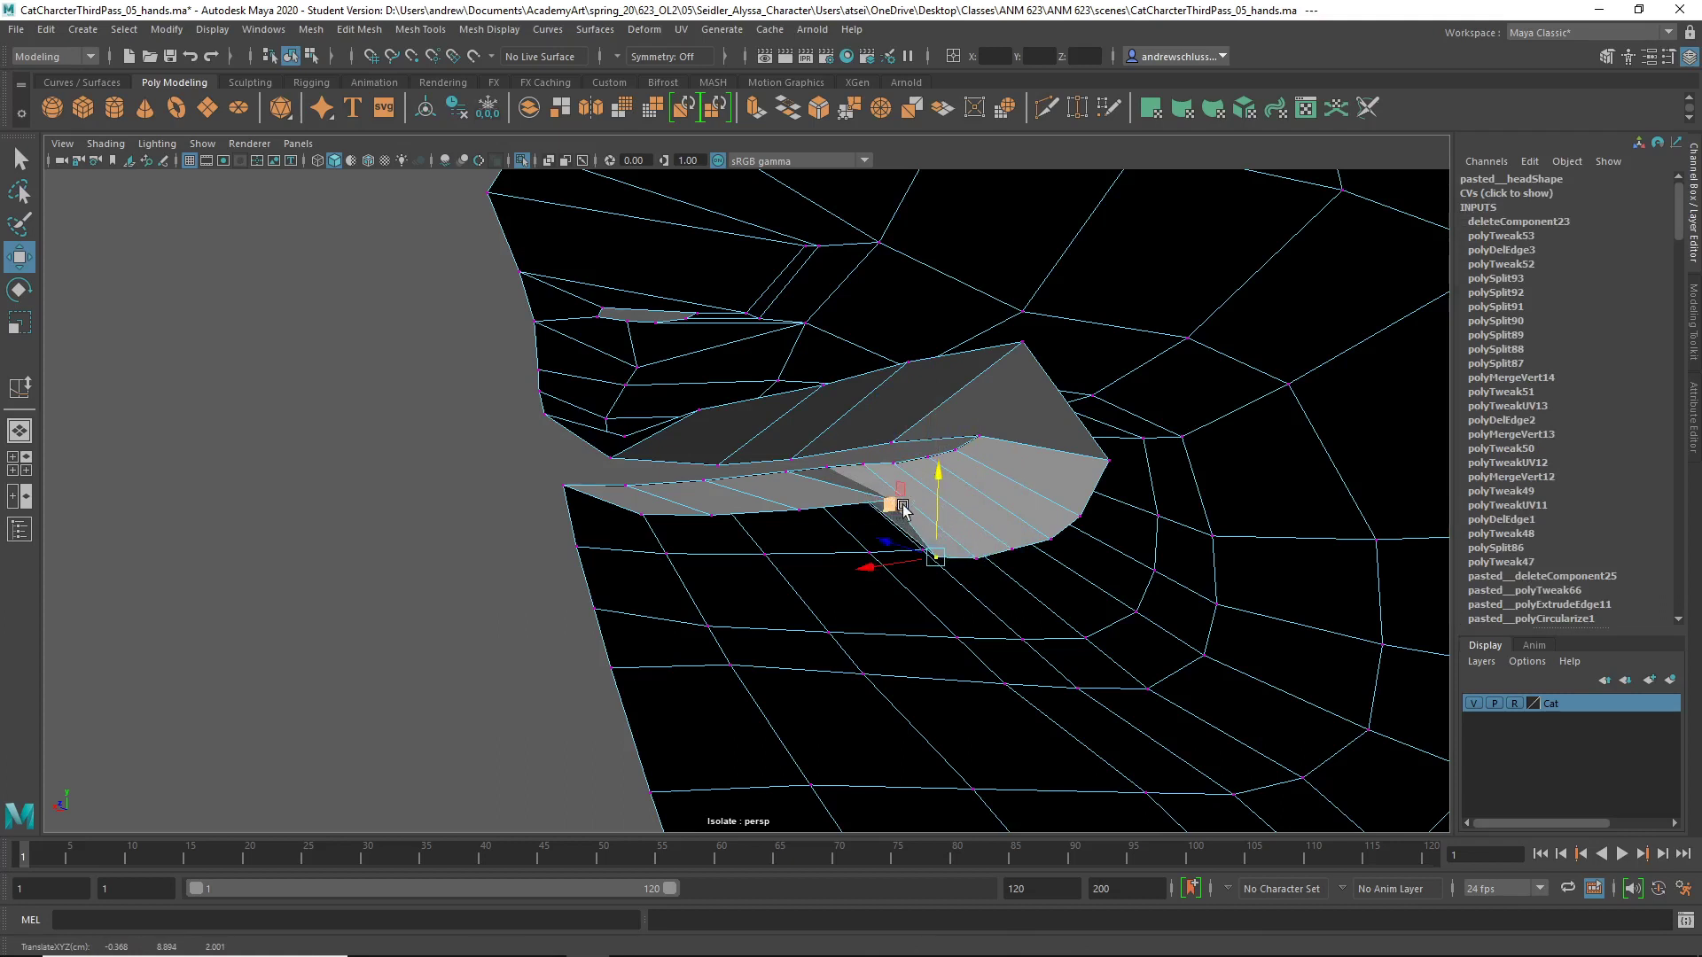
{"action": "middle_click_drag", "start_coordinate": [938, 499], "coordinate": [923, 502]}
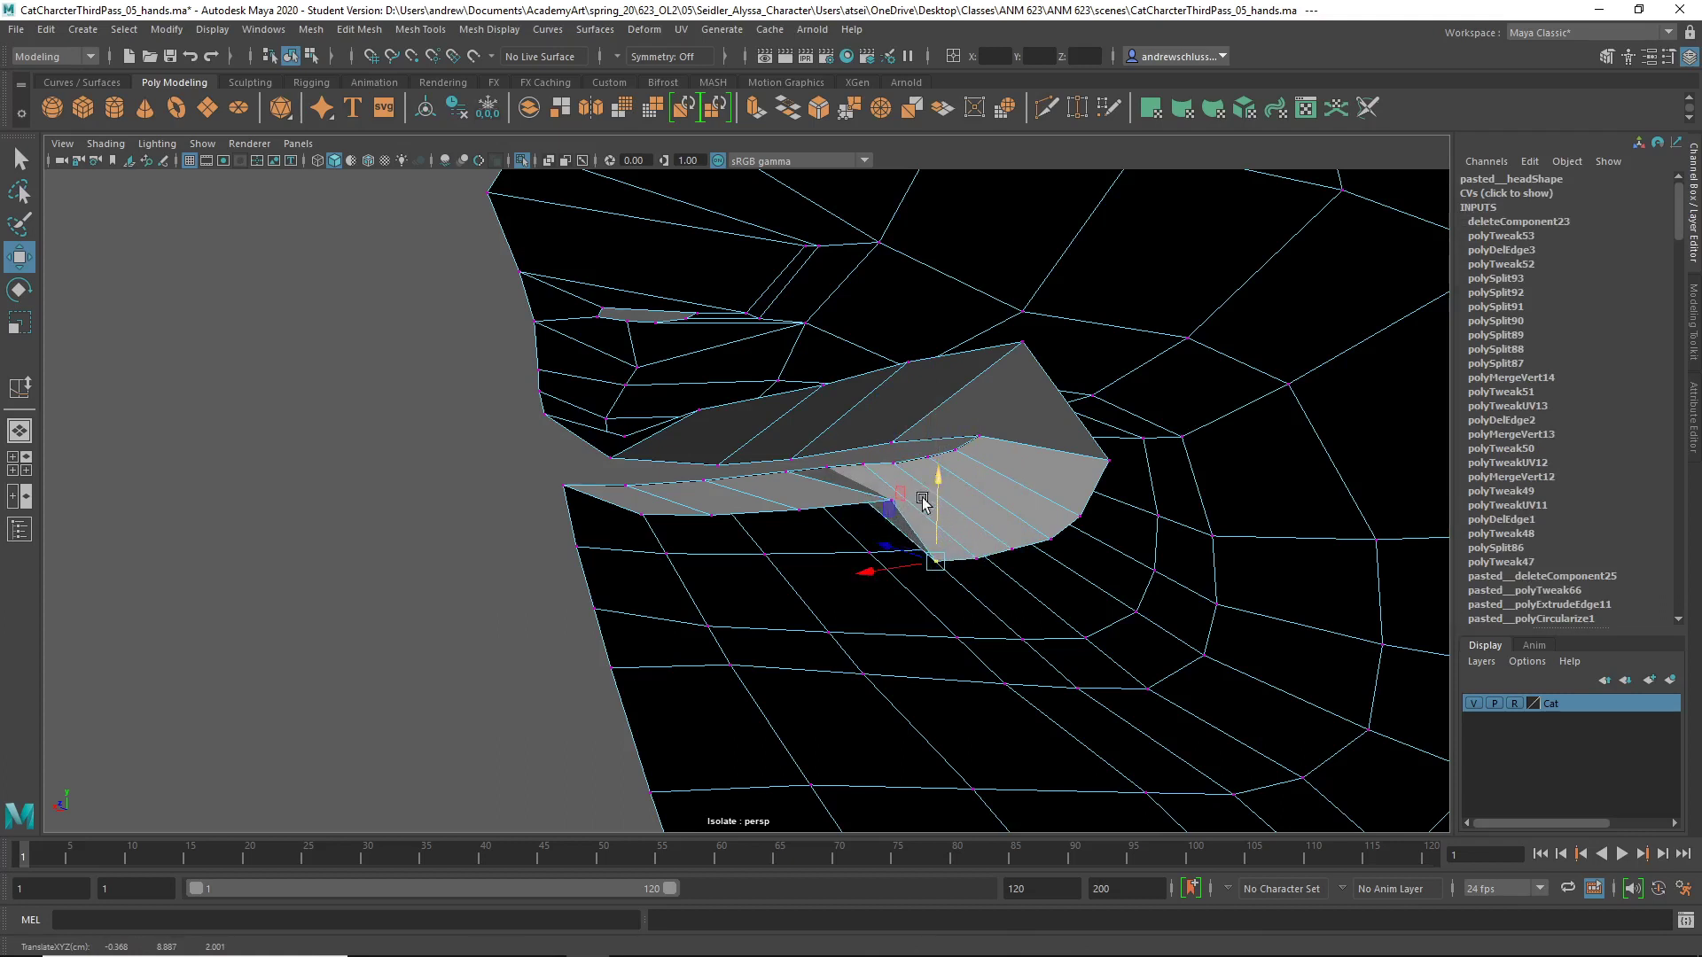
{"action": "left_click", "coordinate": [799, 508]}
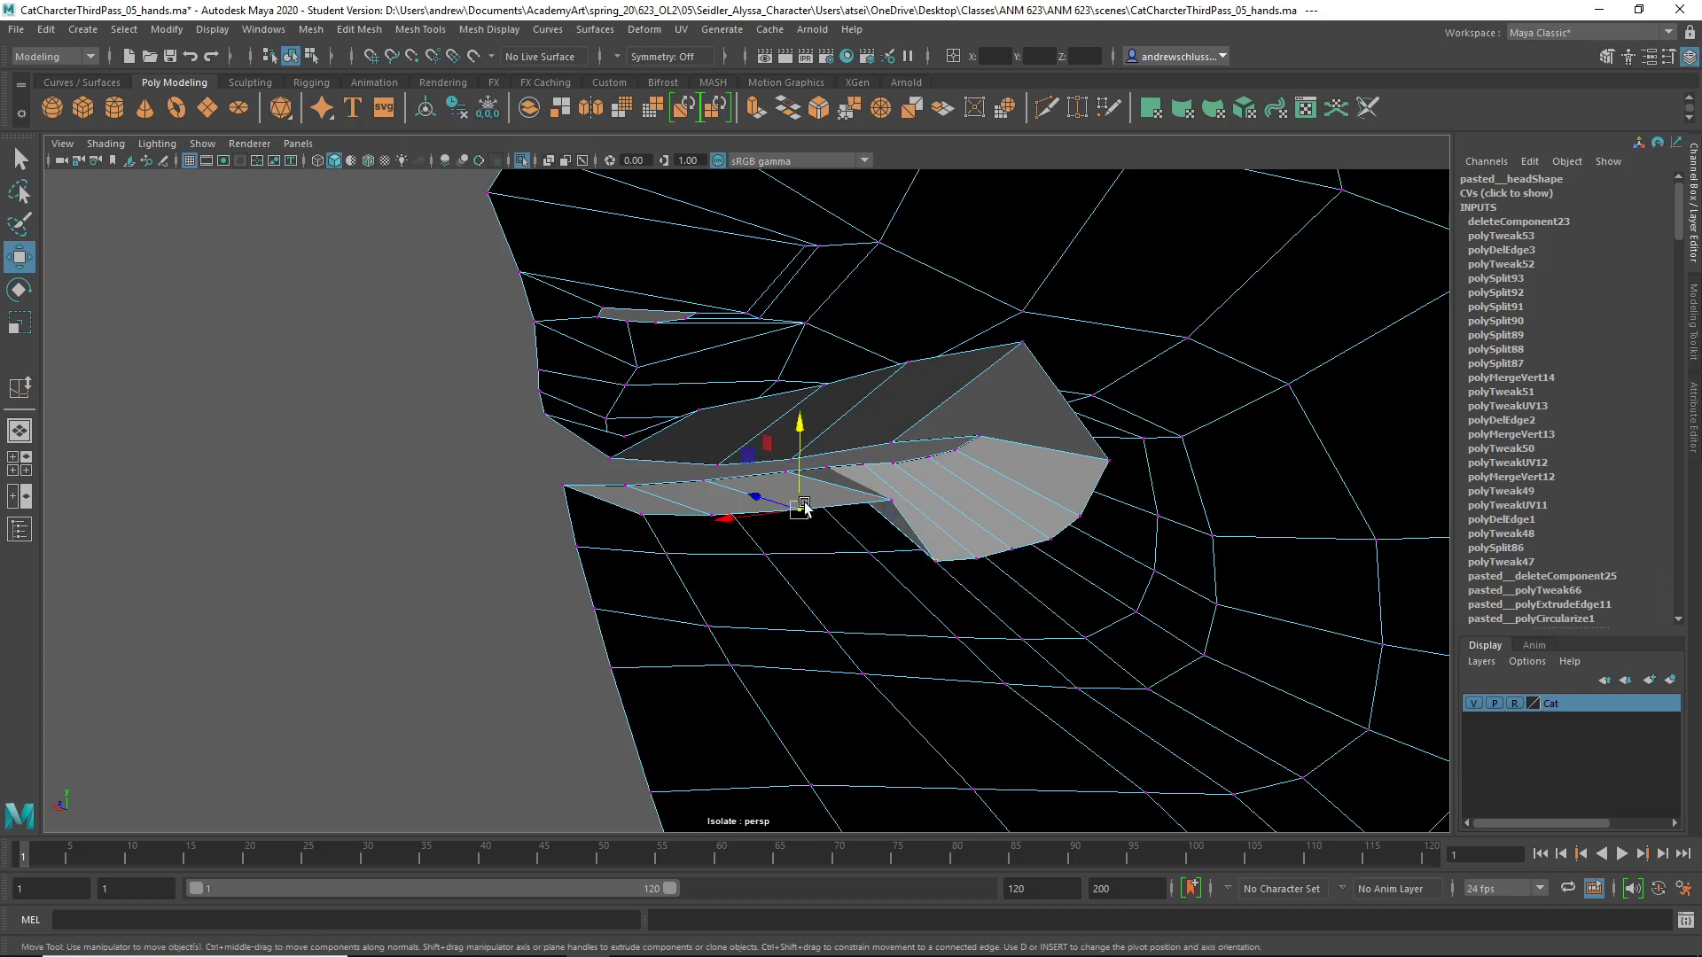
{"action": "left_click_drag", "start_coordinate": [799, 479], "coordinate": [799, 535]}
{"action": "left_click", "coordinate": [891, 501]}
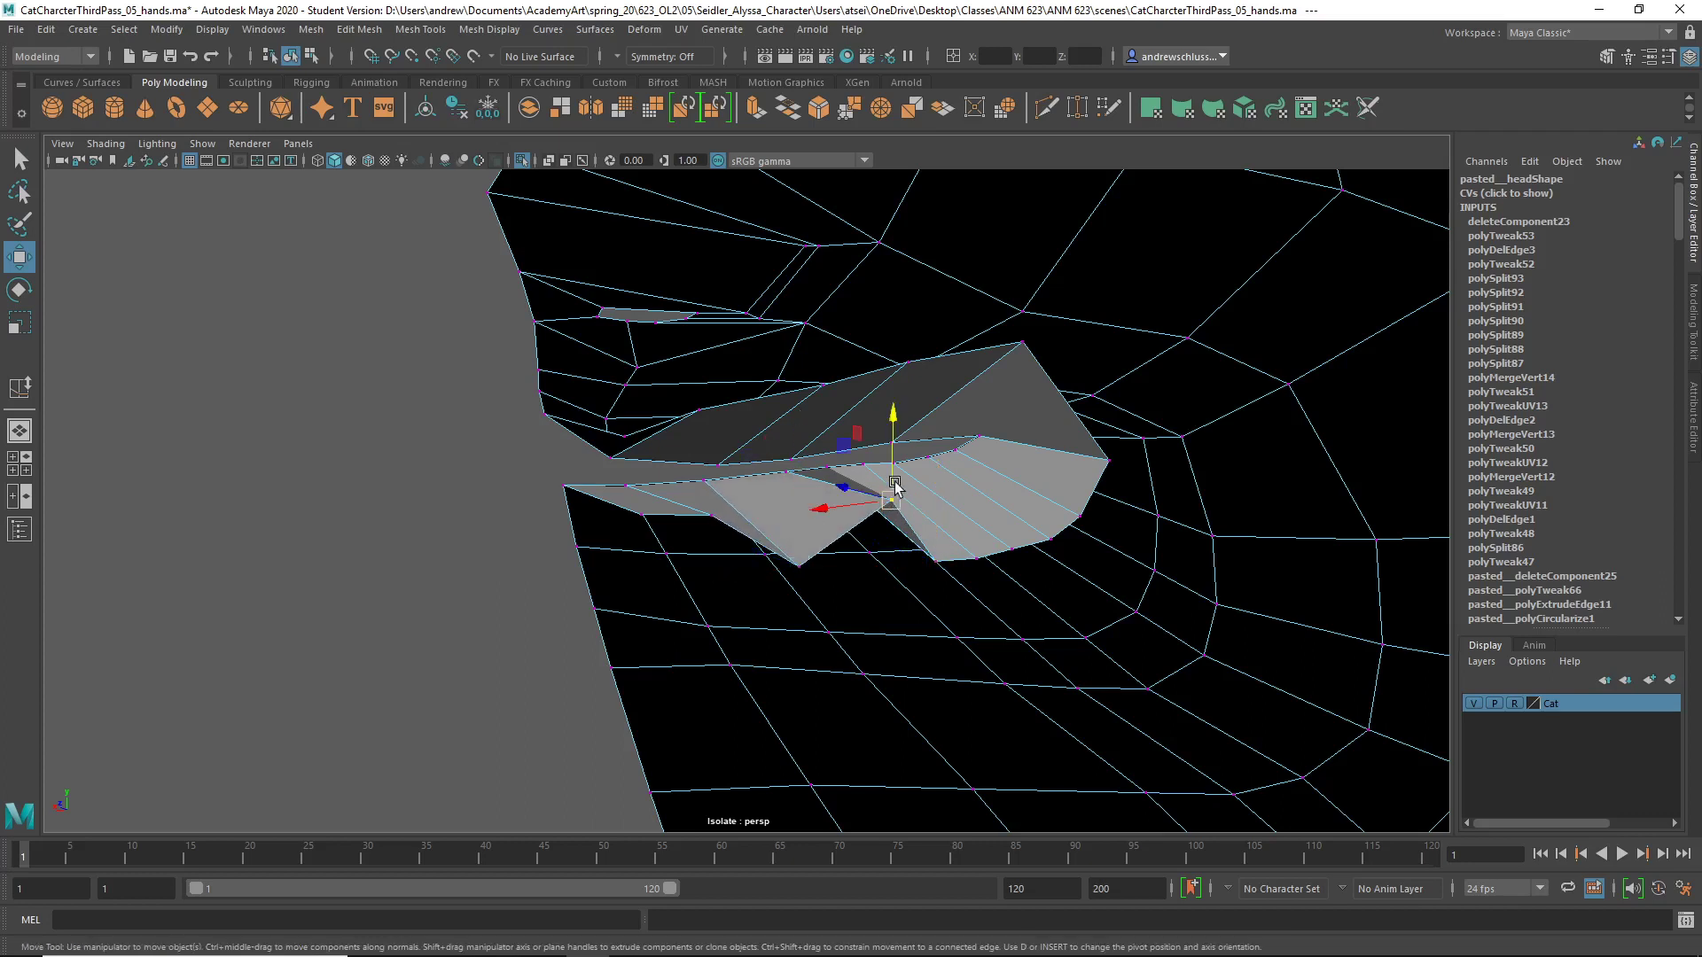
{"action": "middle_click_drag", "start_coordinate": [890, 502], "coordinate": [891, 559]}
- Move the last two lower inner lip vertices towards the centre border down to complete the inner lip strip
{"action": "left_click", "coordinate": [712, 464]}
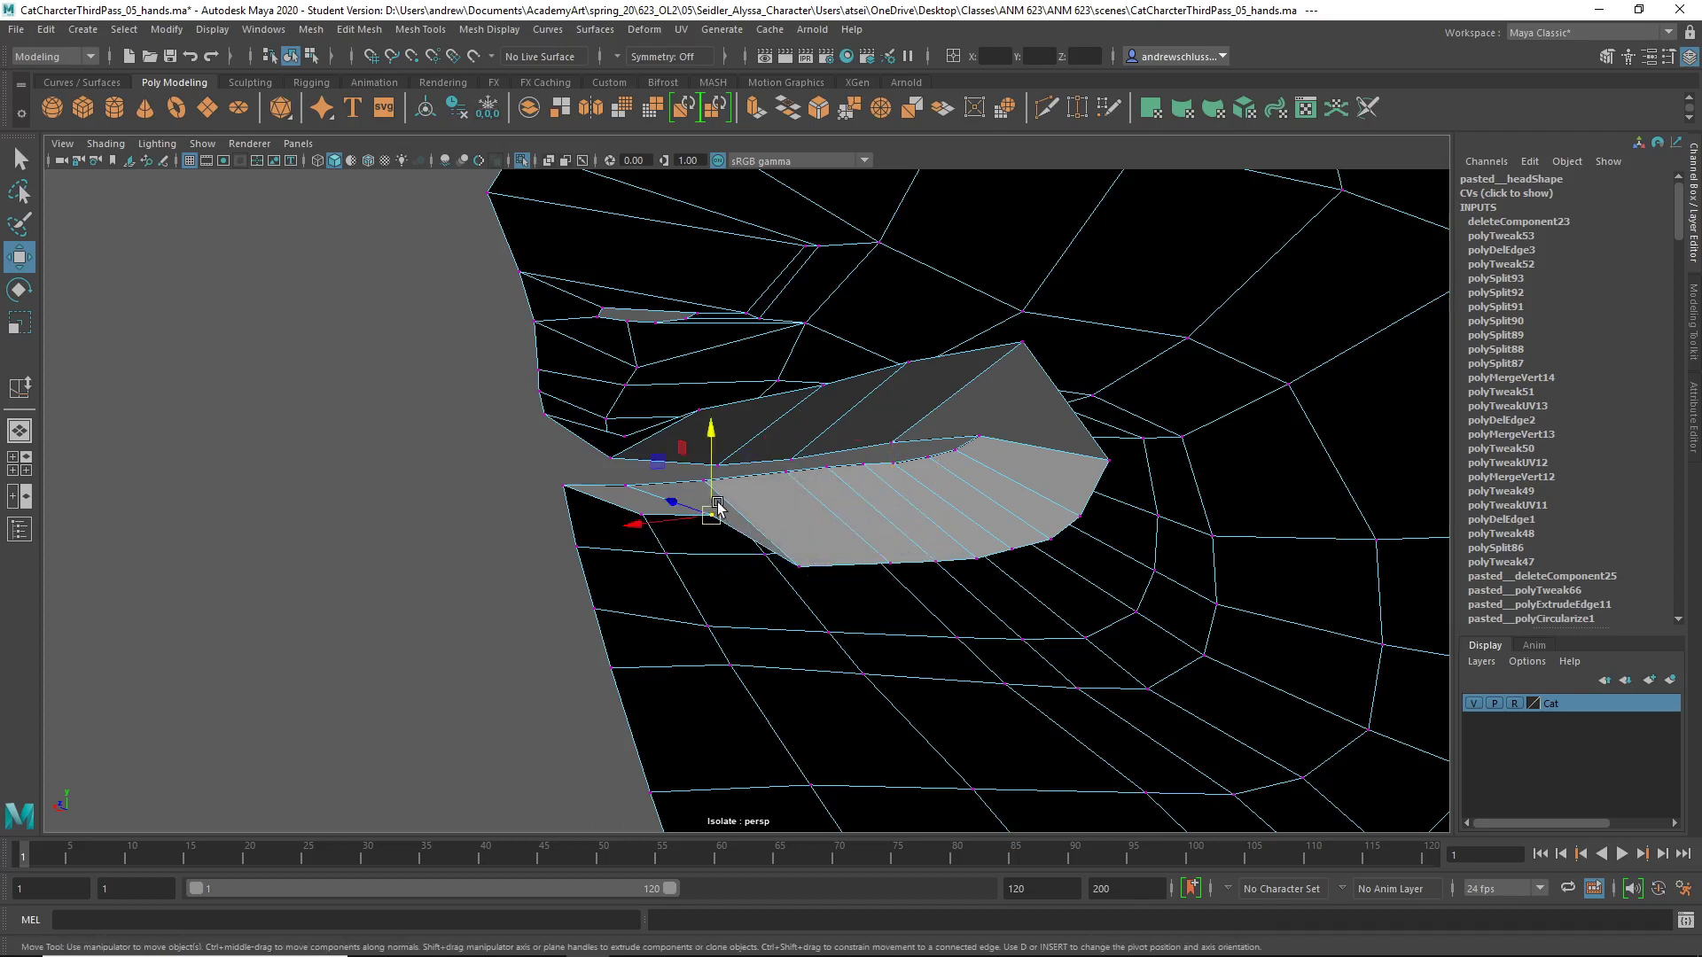
{"action": "middle_click_drag", "start_coordinate": [713, 474], "coordinate": [711, 567]}
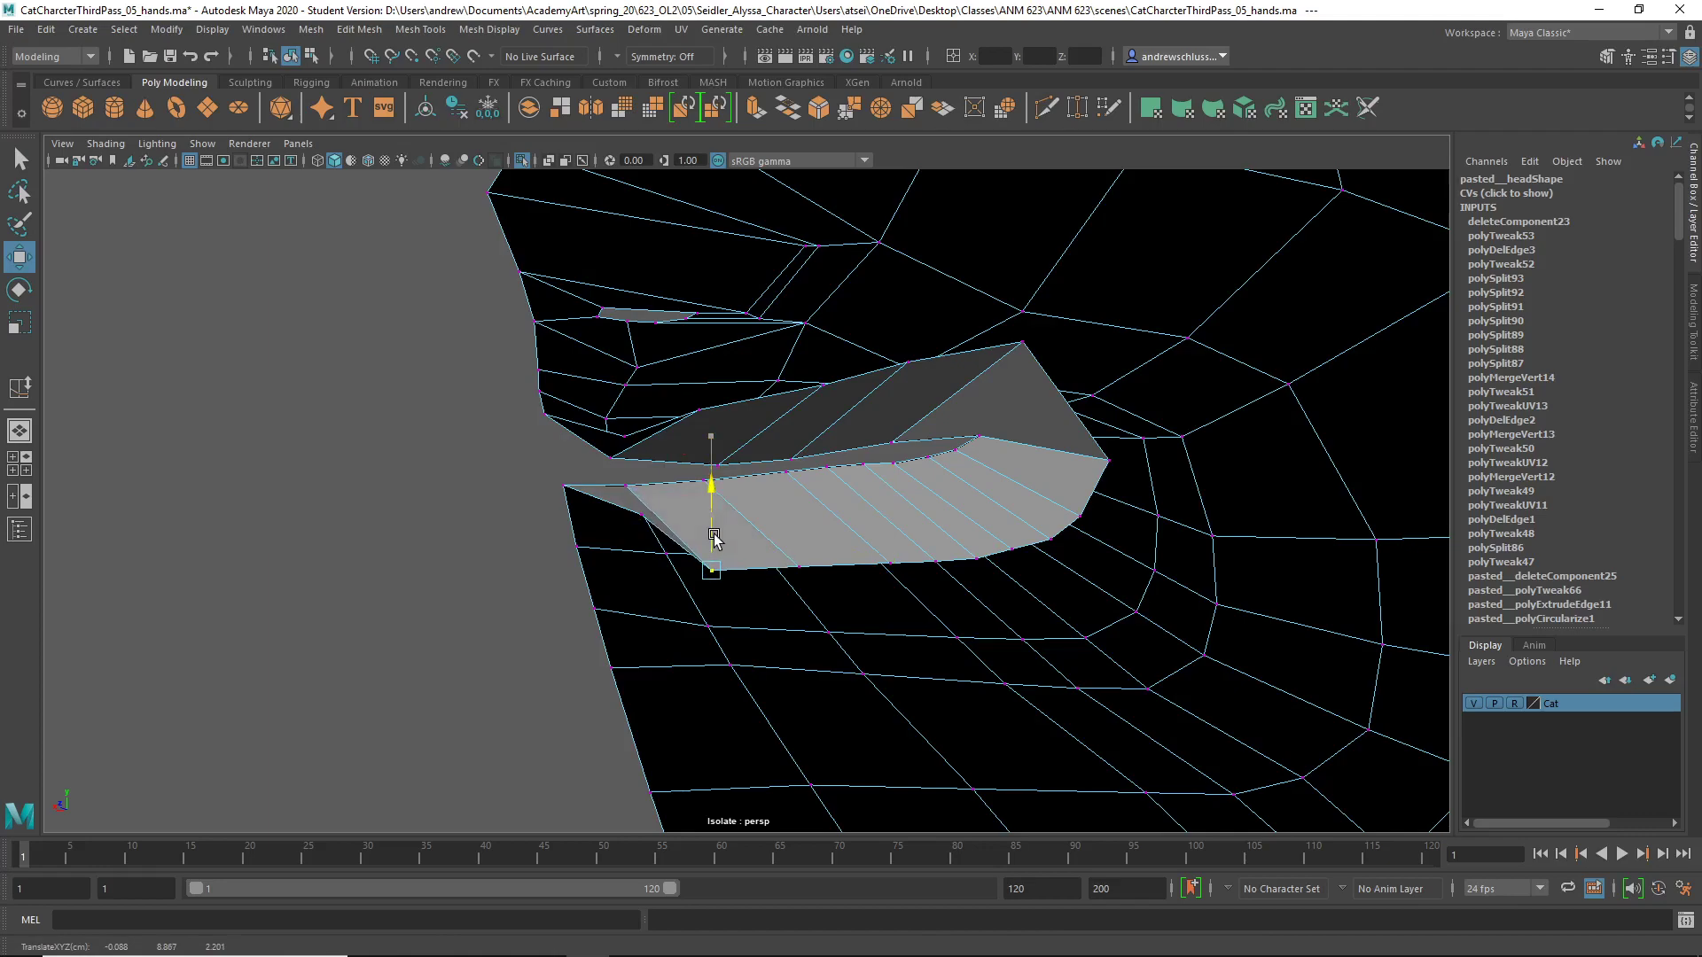
{"action": "left_click", "coordinate": [641, 516]}
{"action": "left_click_drag", "start_coordinate": [639, 465], "coordinate": [636, 519]}
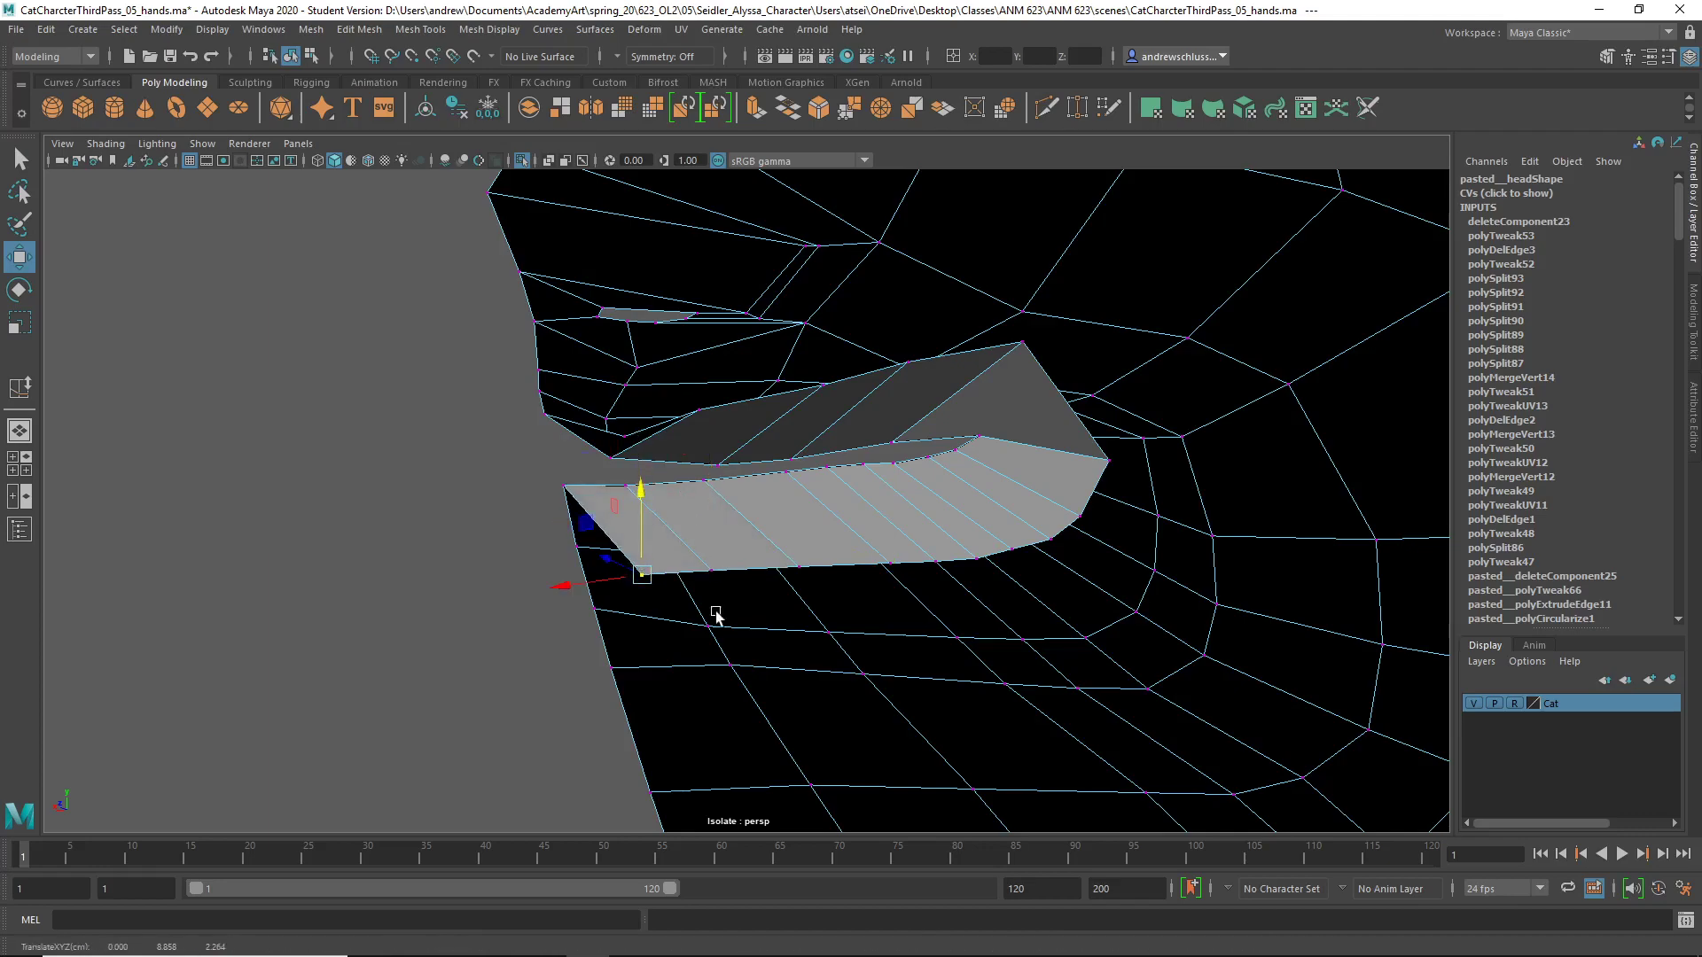
- Select all centre border vertices of the half head in the front view and set their absolute X position to 0
{"action": "left_click_drag", "start_coordinate": [717, 615], "coordinate": [1079, 608], "text": "alt"}
{"action": "key", "text": "space"}
{"action": "left_click_drag", "start_coordinate": [767, 204], "coordinate": [733, 586]}
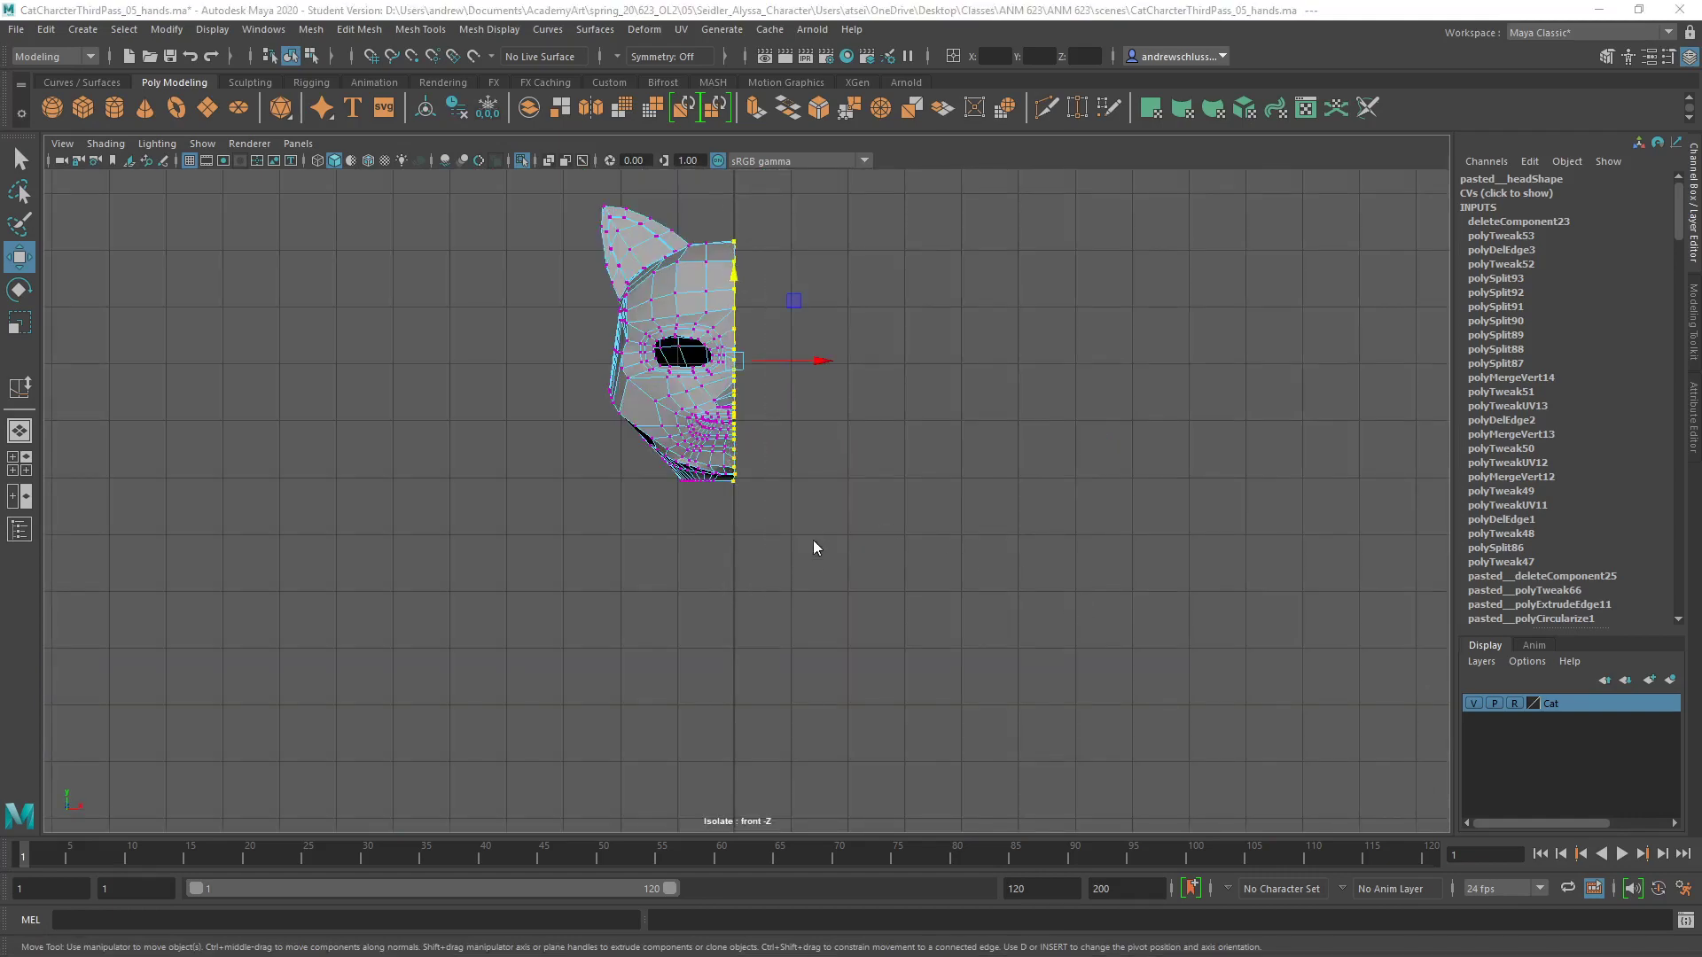
{"action": "key", "text": "space"}
{"action": "left_click_drag", "start_coordinate": [812, 546], "coordinate": [768, 596]}
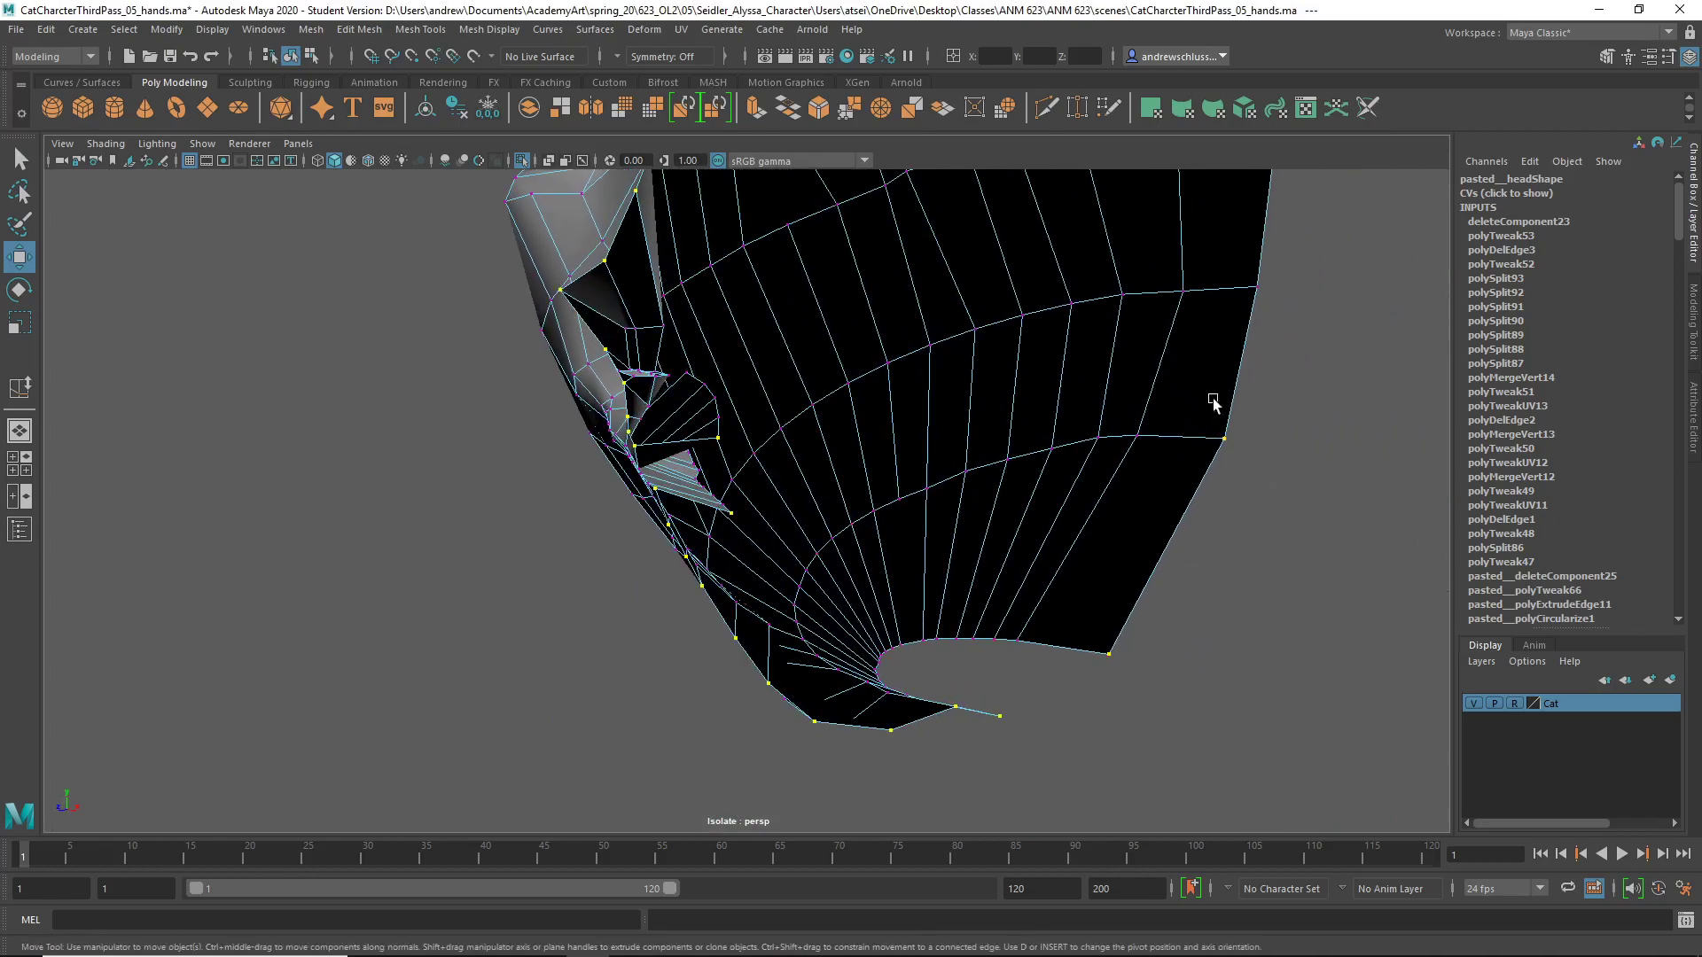
{"action": "left_click_drag", "start_coordinate": [1248, 263], "coordinate": [980, 414], "text": "alt"}
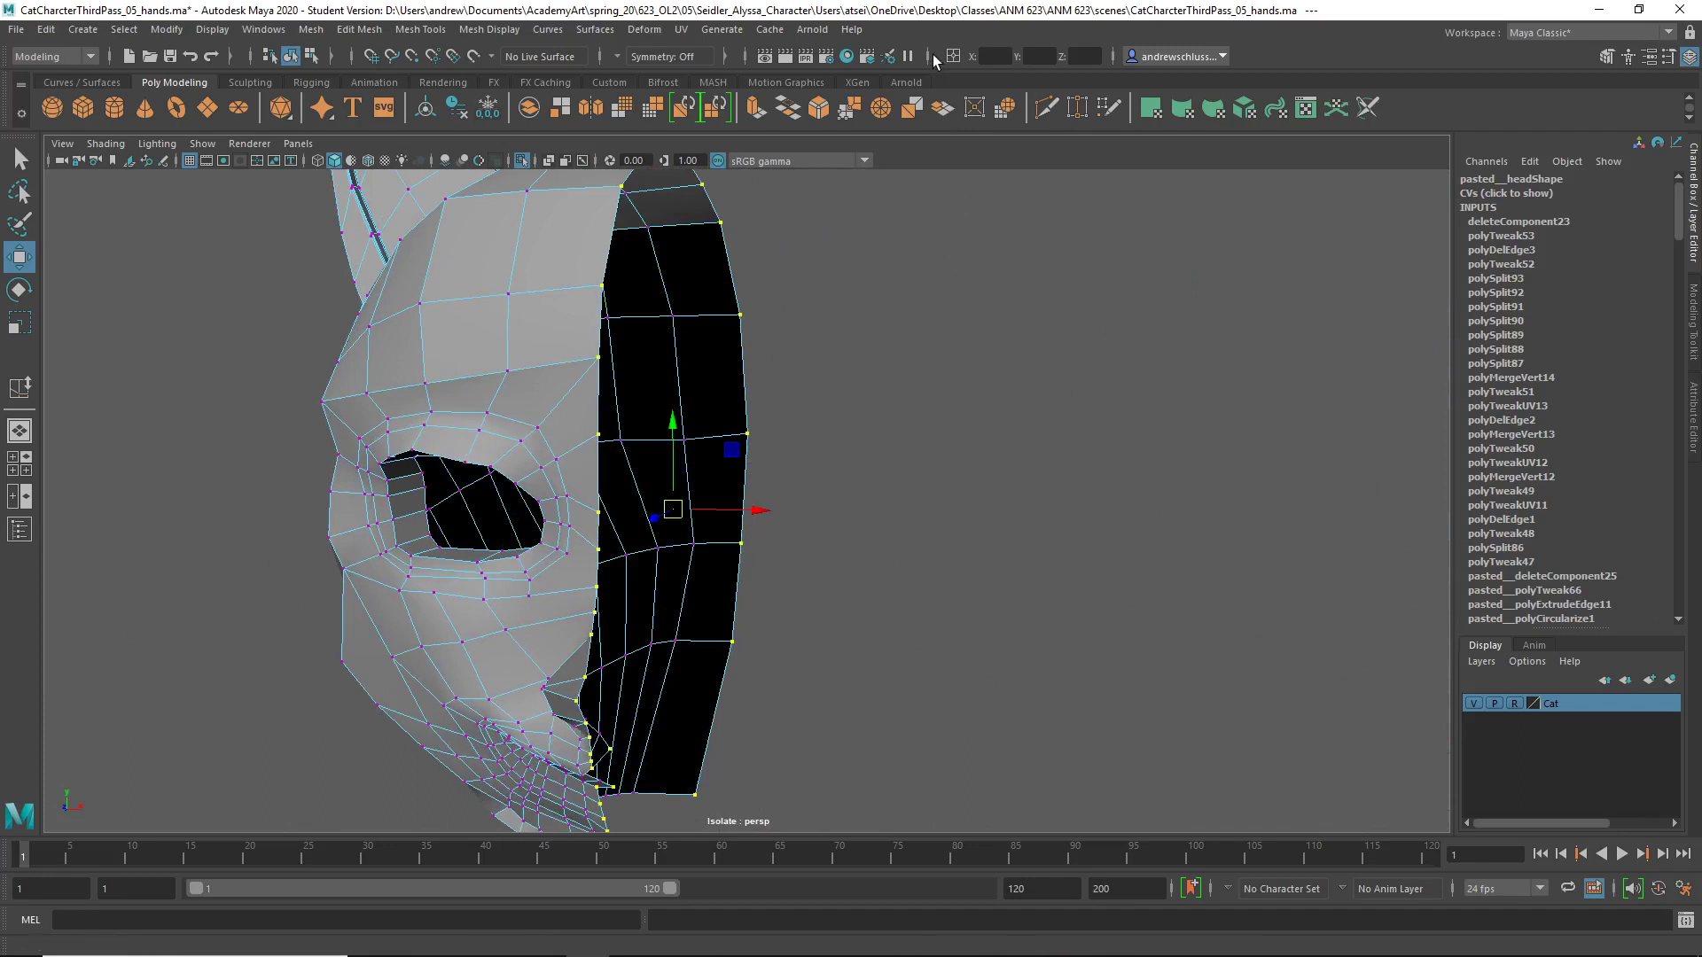
{"action": "left_click", "coordinate": [954, 55]}
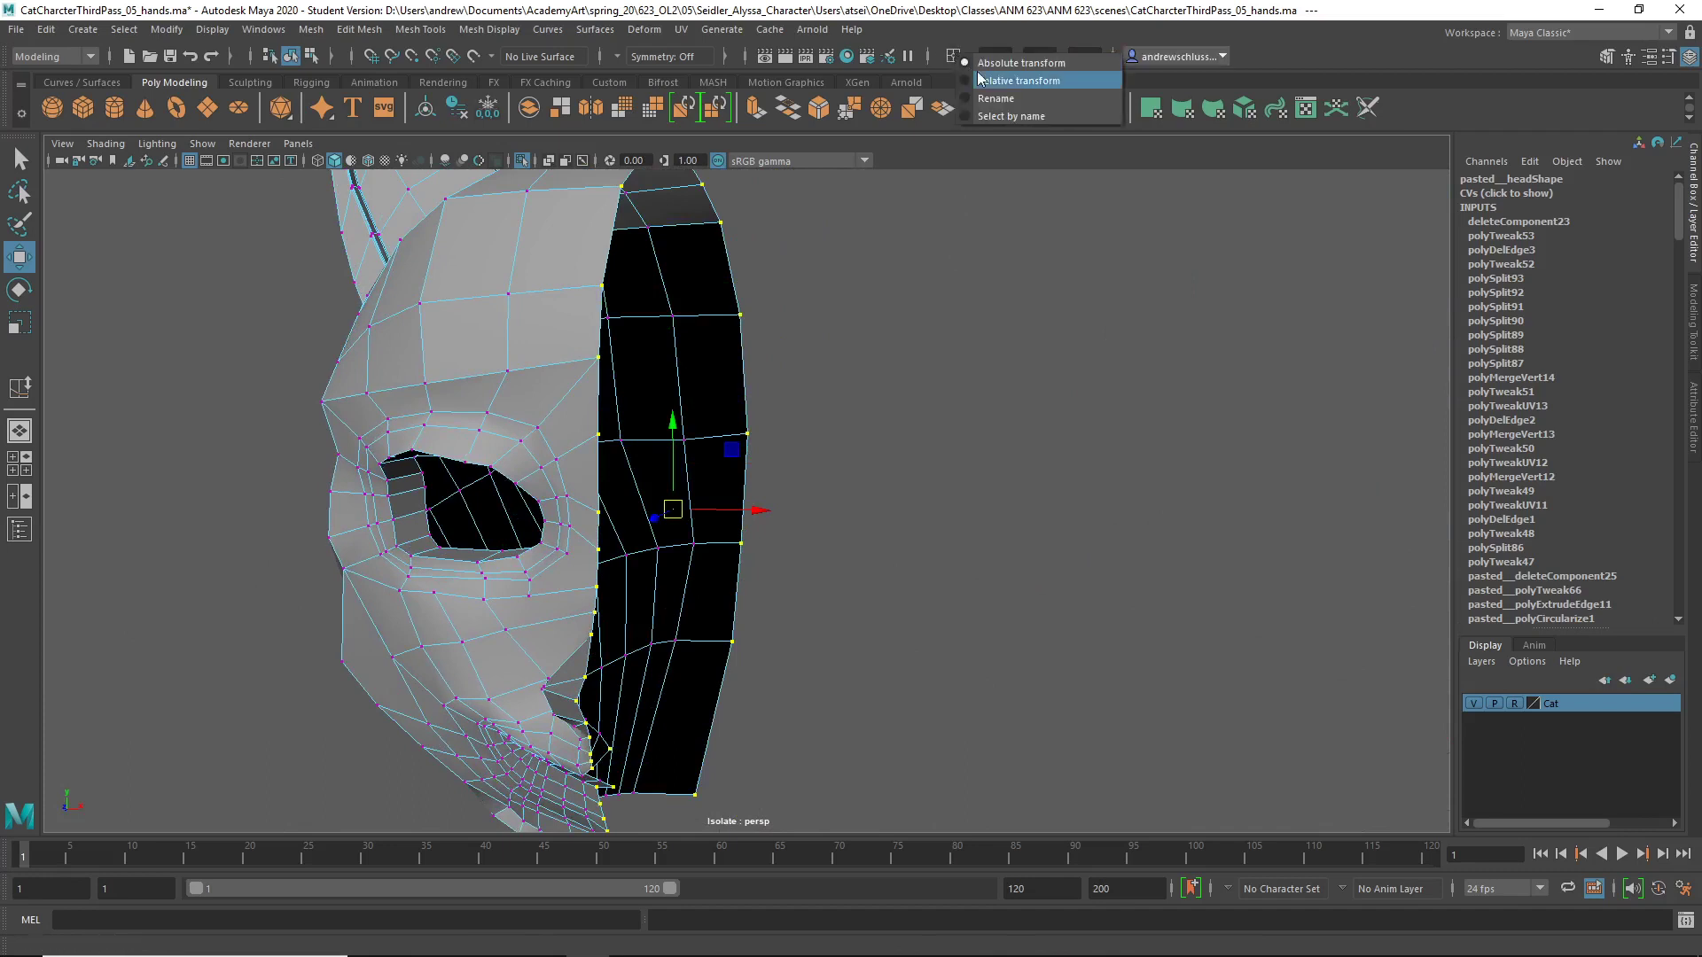
{"action": "left_click", "coordinate": [980, 62]}
{"action": "type", "text": "0"}
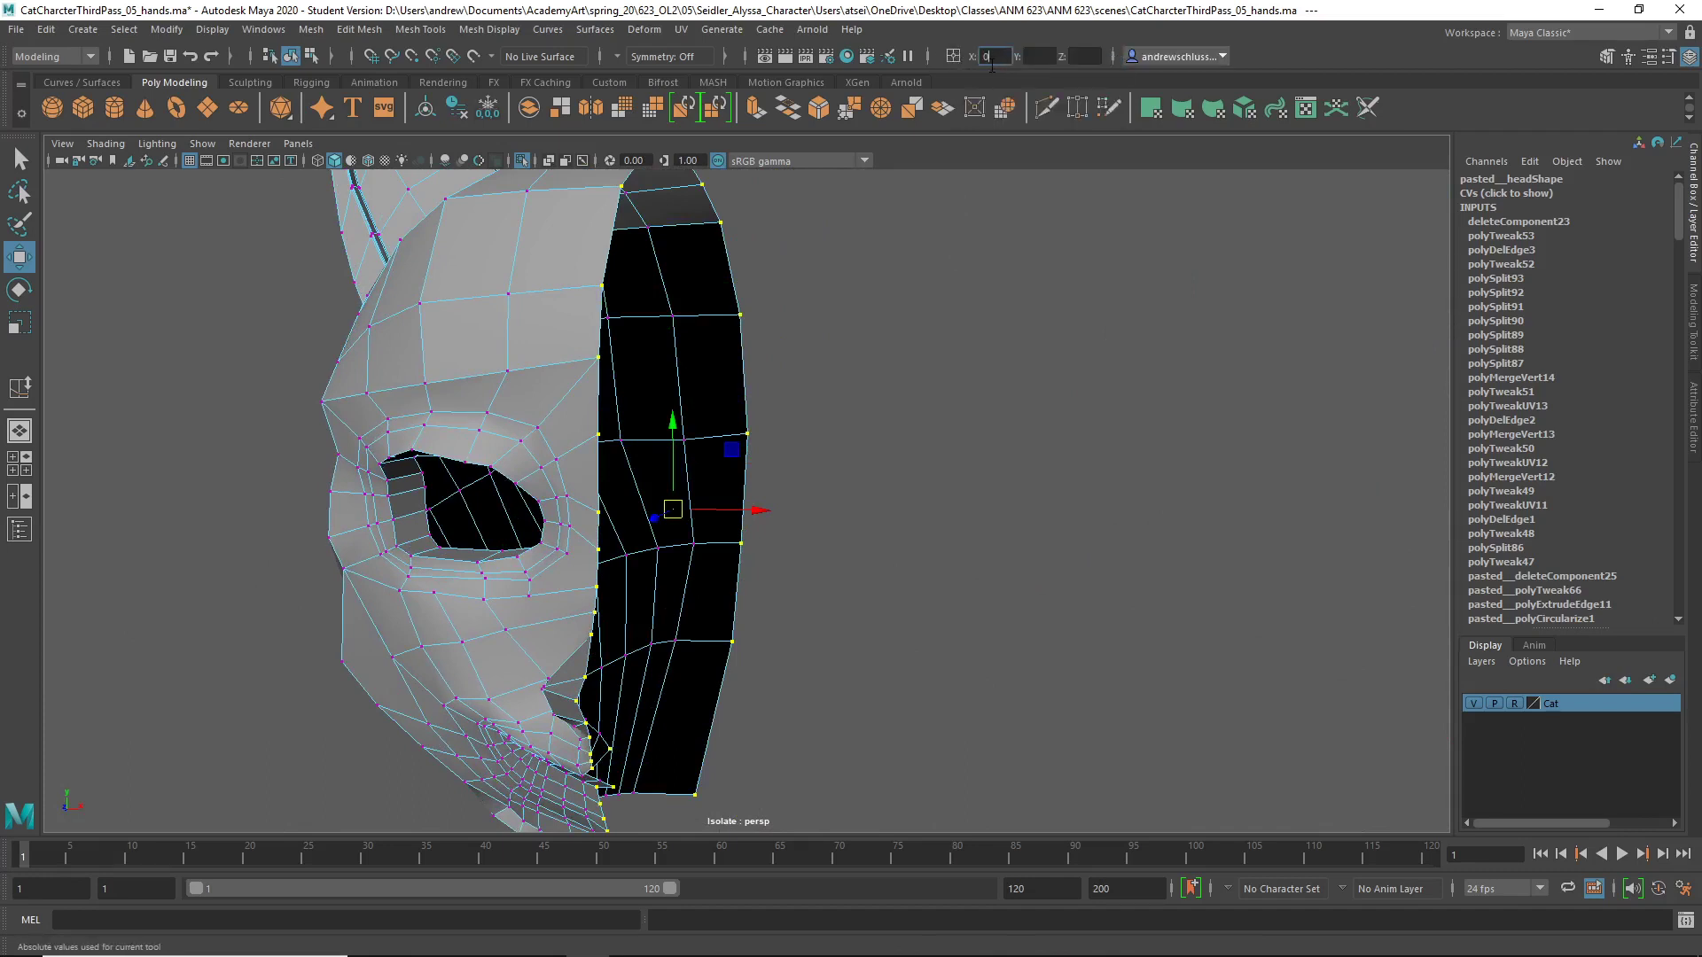
{"action": "key", "text": "Return"}
- Mirror the half head as a copy across the world X axis, merging border vertices with a custom threshold of 0.001
{"action": "key", "text": "q"}
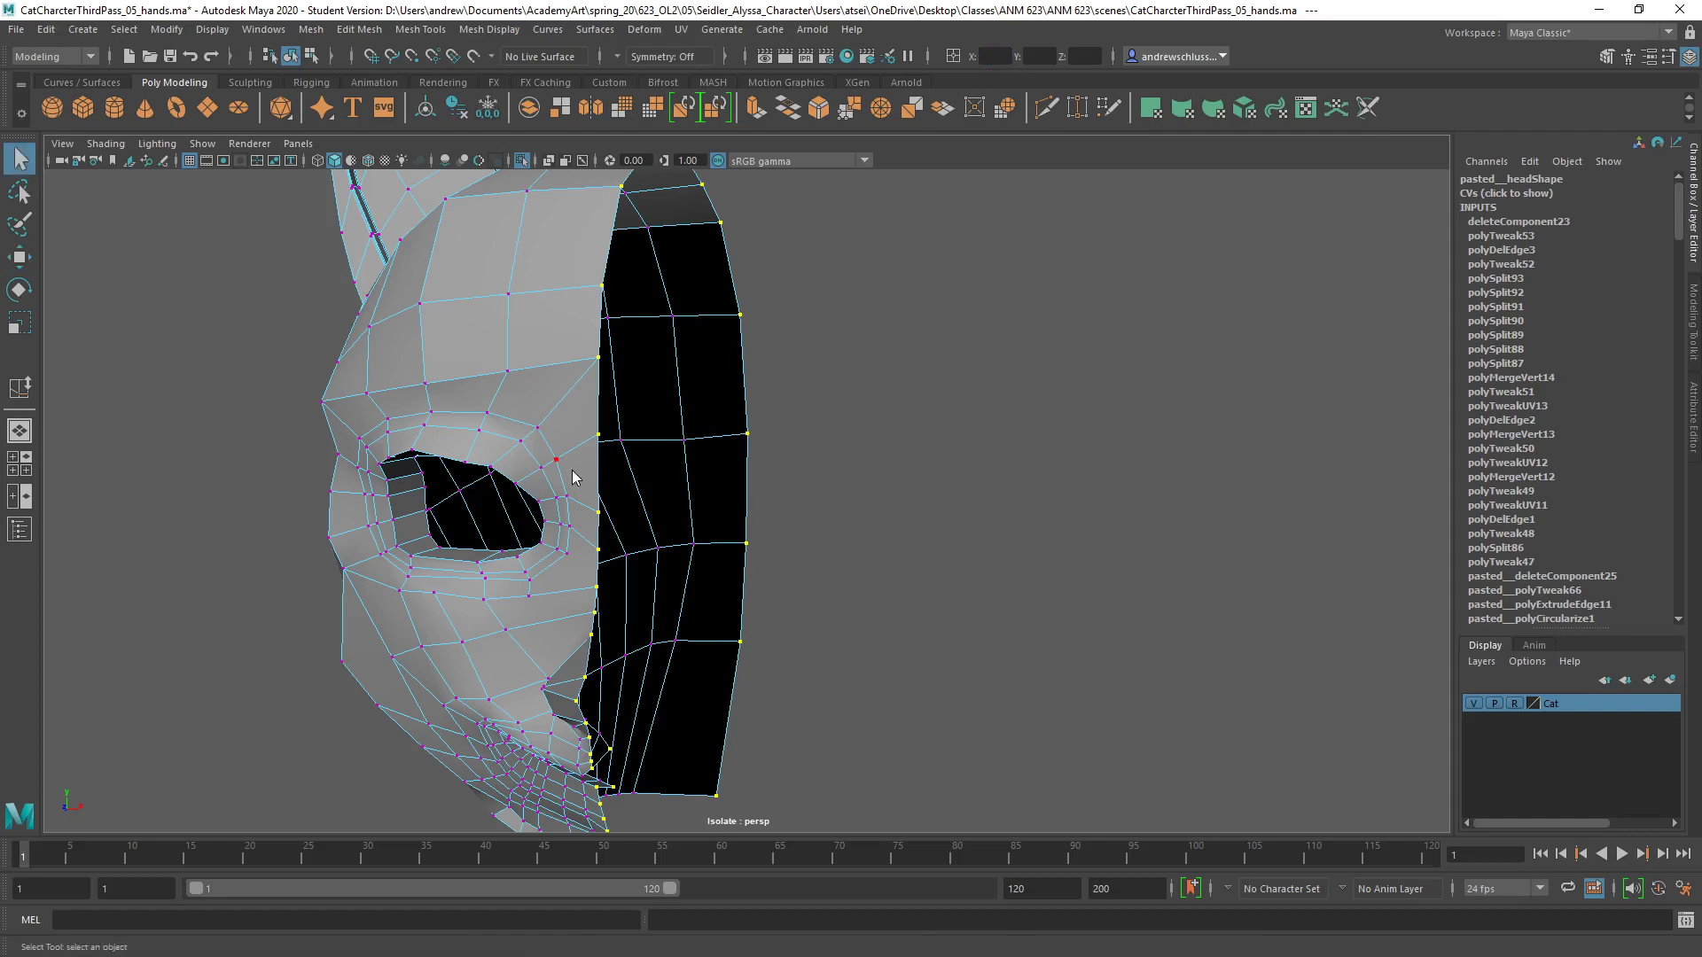
{"action": "right_click_drag", "start_coordinate": [573, 470], "coordinate": [746, 602]}
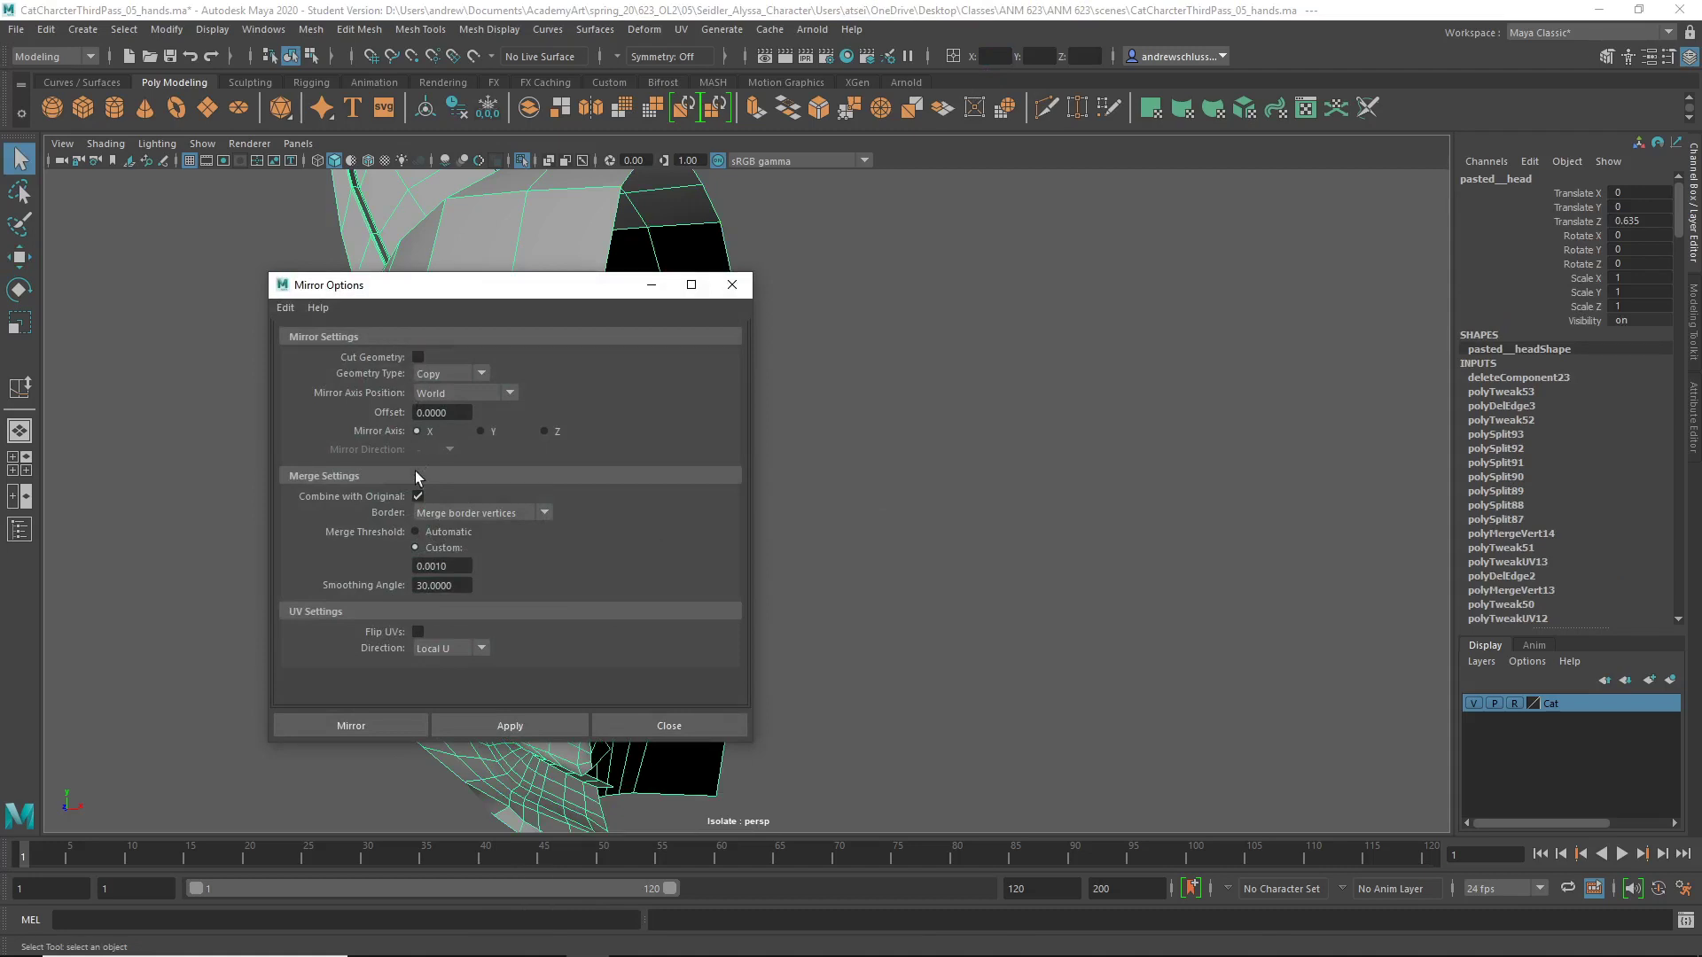
{"action": "left_click", "coordinate": [438, 516]}
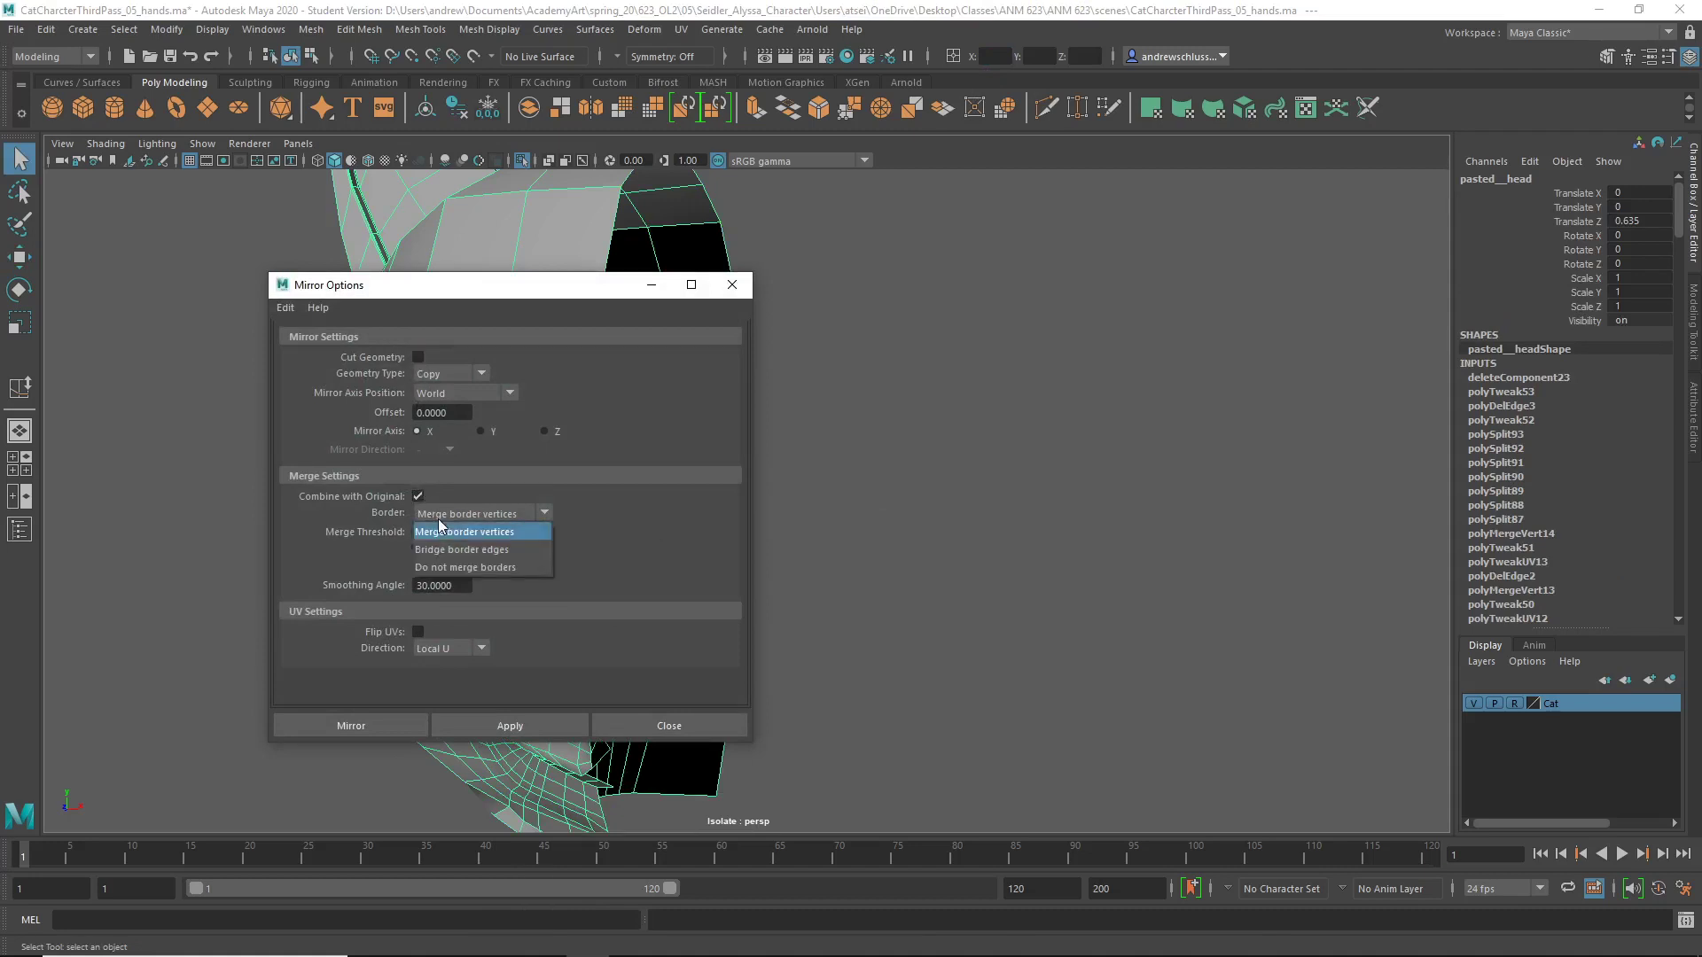
{"action": "left_click", "coordinate": [438, 518]}
{"action": "left_click", "coordinate": [441, 565]}
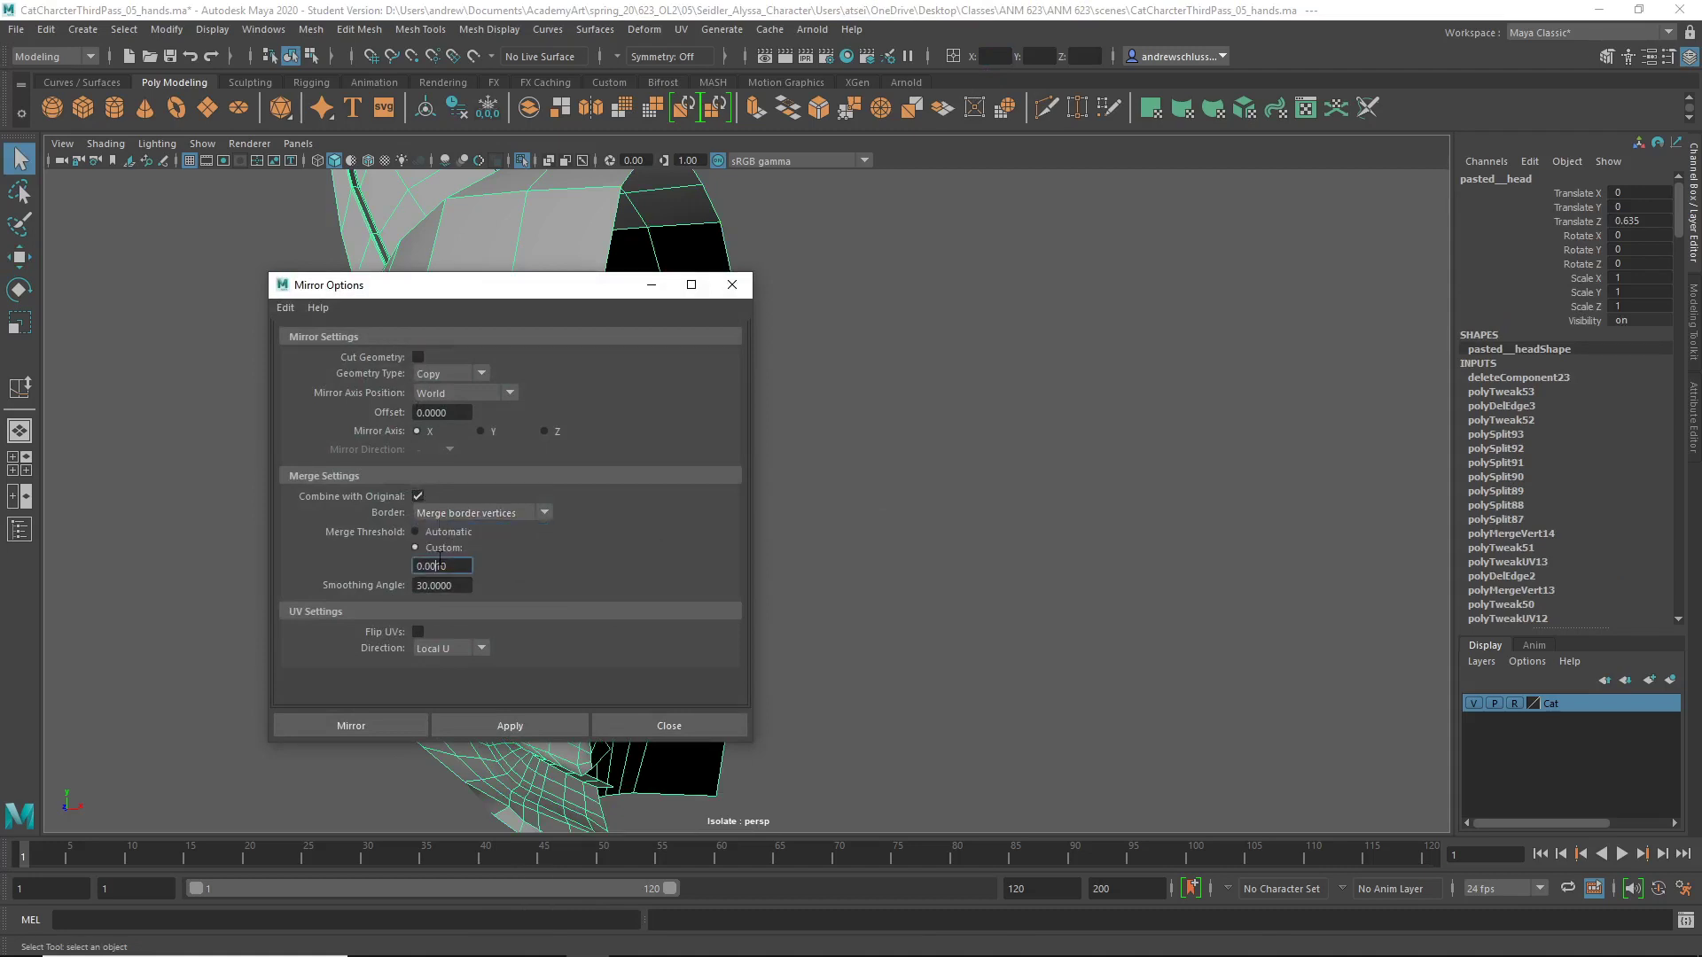
{"action": "left_click", "coordinate": [333, 729]}
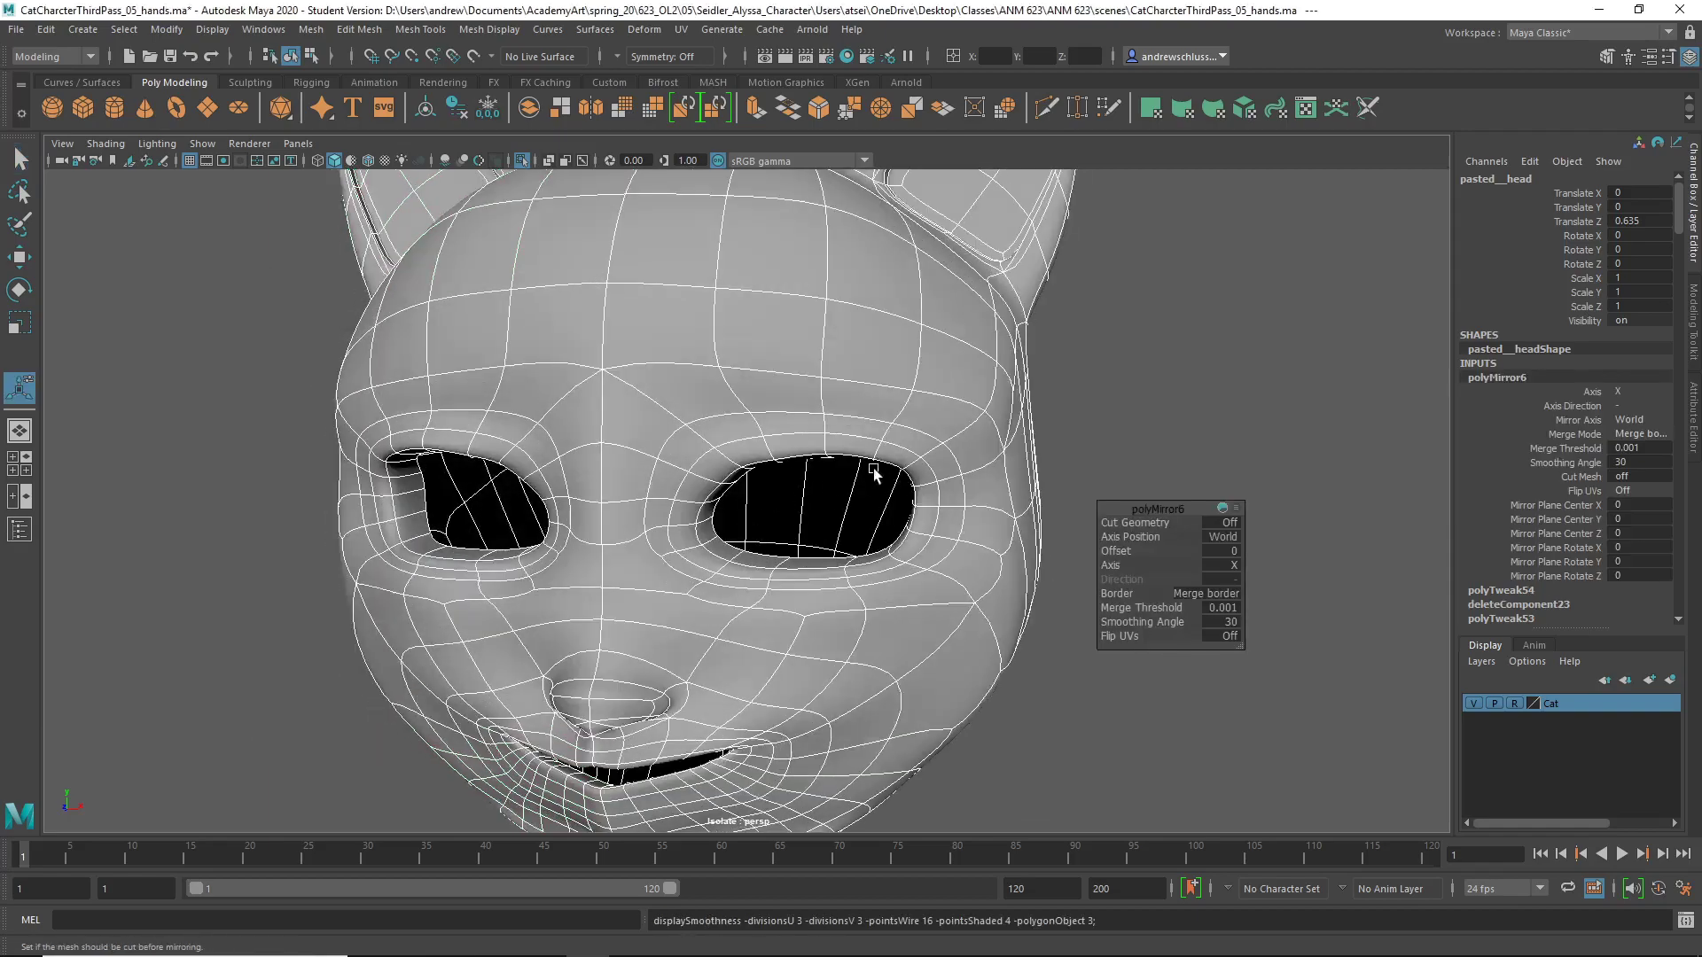
- Select the edge loop around the neck opening, circularize it and scale it down
{"action": "left_click_drag", "start_coordinate": [873, 474], "coordinate": [882, 316], "text": "alt"}
{"action": "key", "text": "w"}
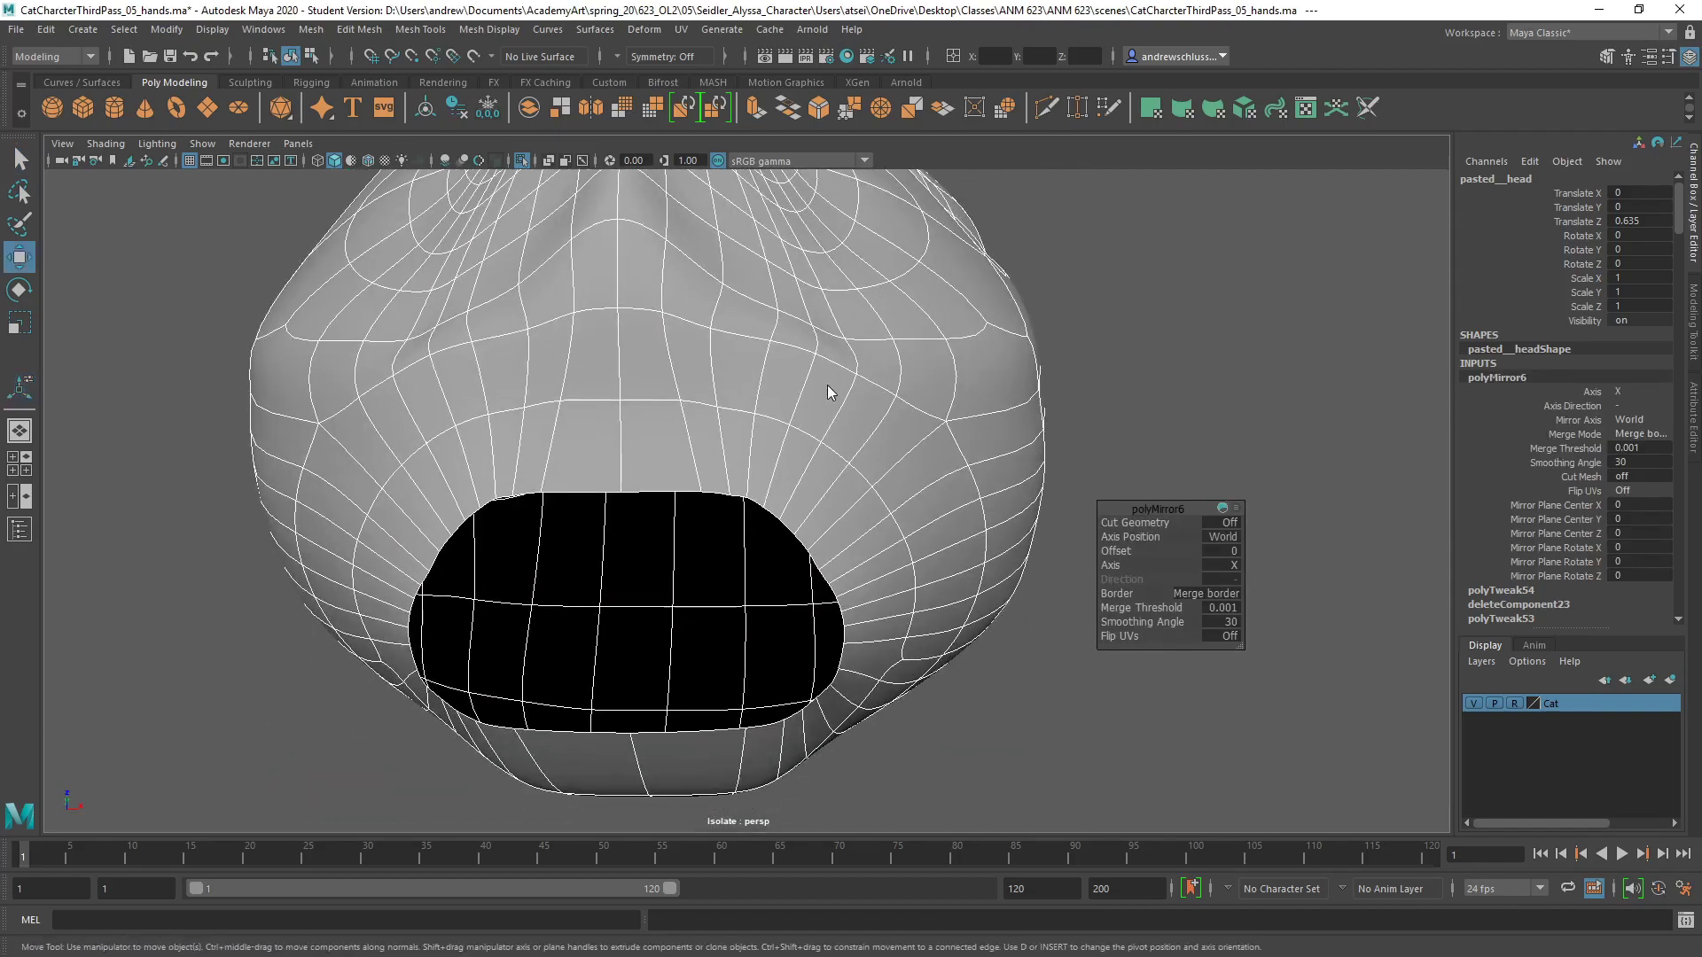
{"action": "left_click_drag", "start_coordinate": [827, 384], "coordinate": [798, 417]}
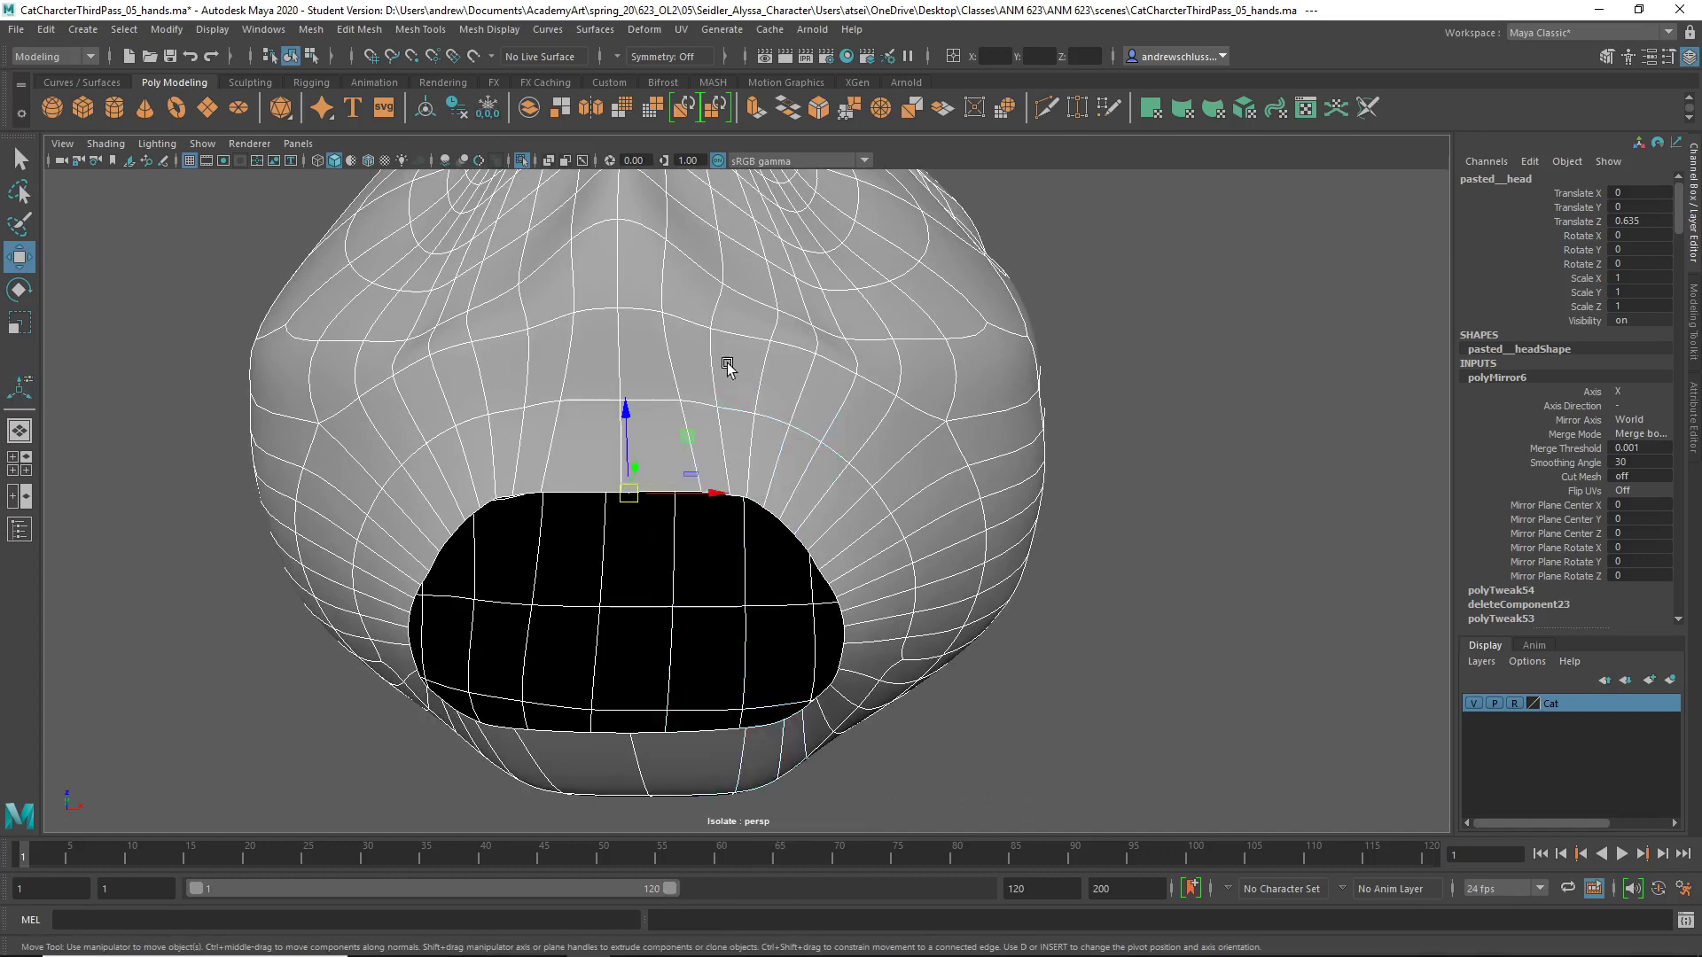
{"action": "key", "text": "F10"}
{"action": "double_click", "coordinate": [680, 481]}
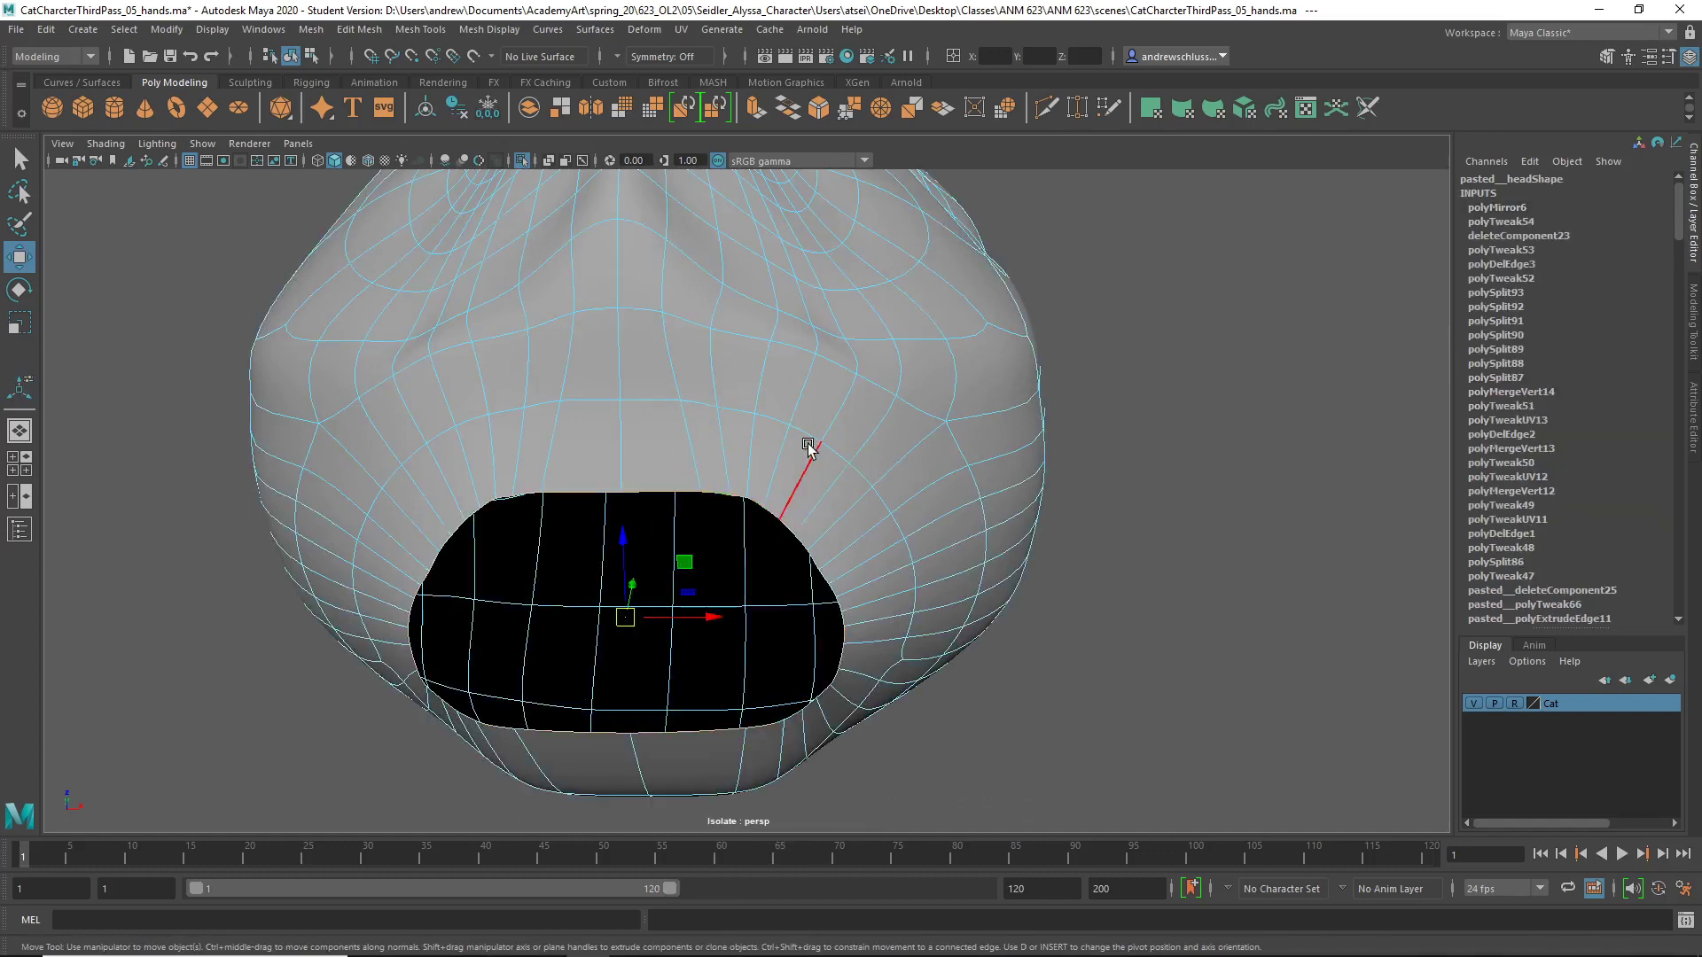
{"action": "left_click_drag", "start_coordinate": [808, 448], "coordinate": [810, 407], "text": "alt"}
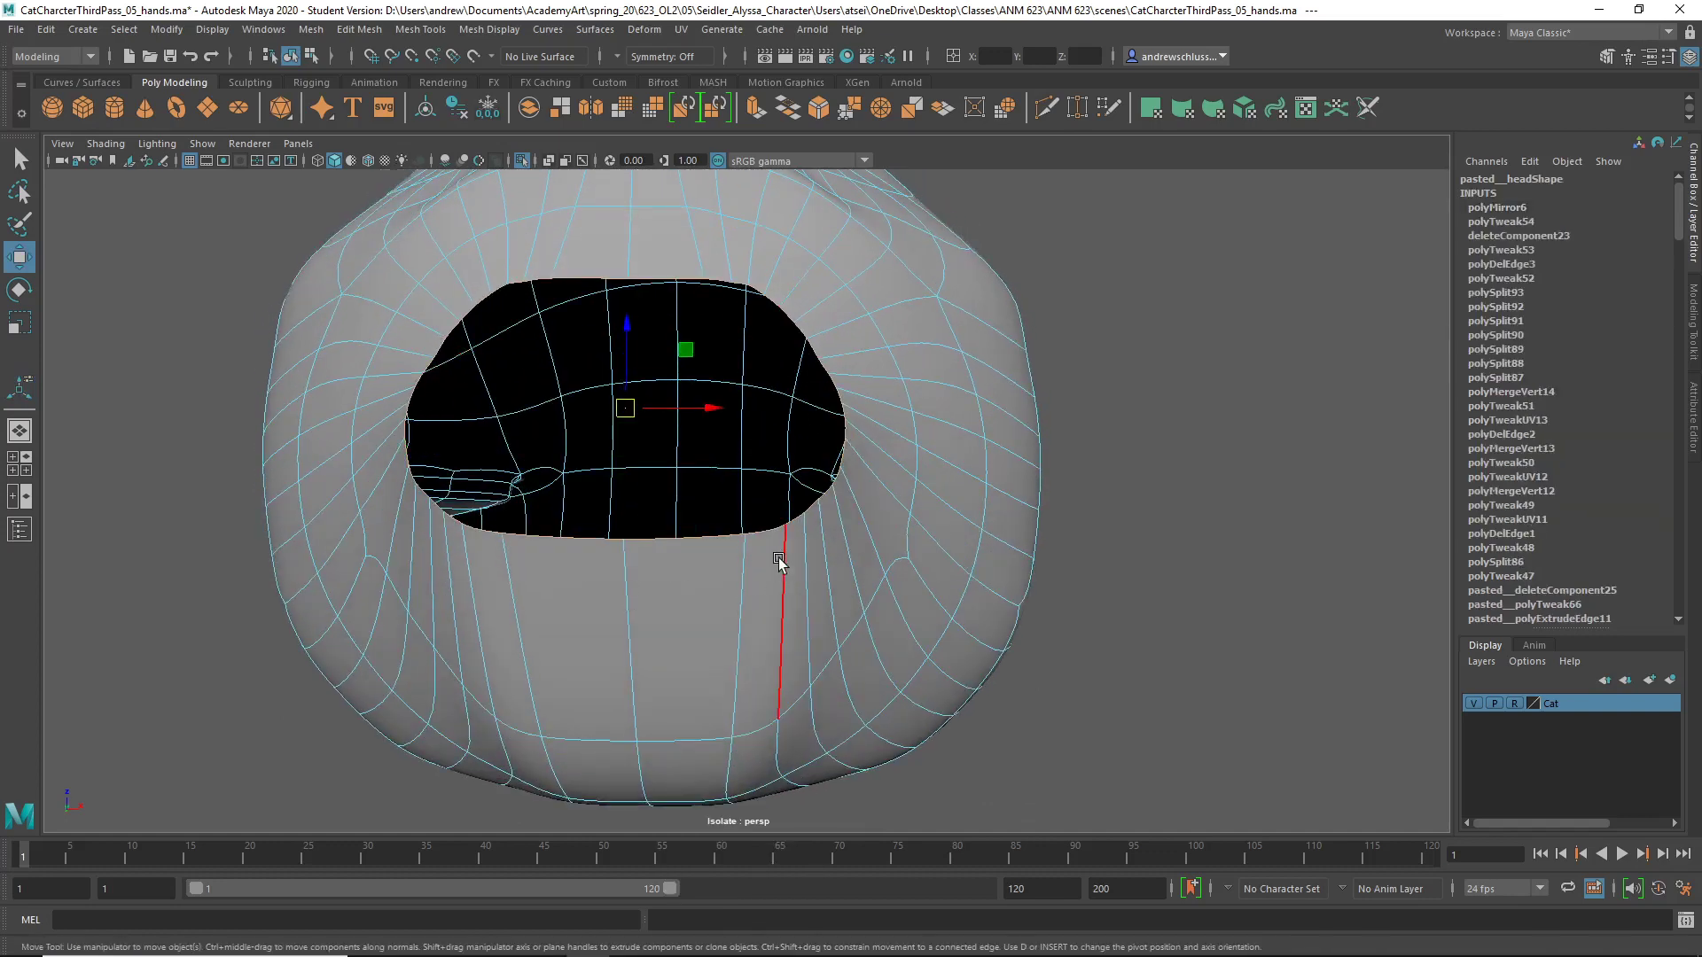
{"action": "left_click", "coordinate": [880, 108]}
{"action": "key", "text": "ctrl+z"}
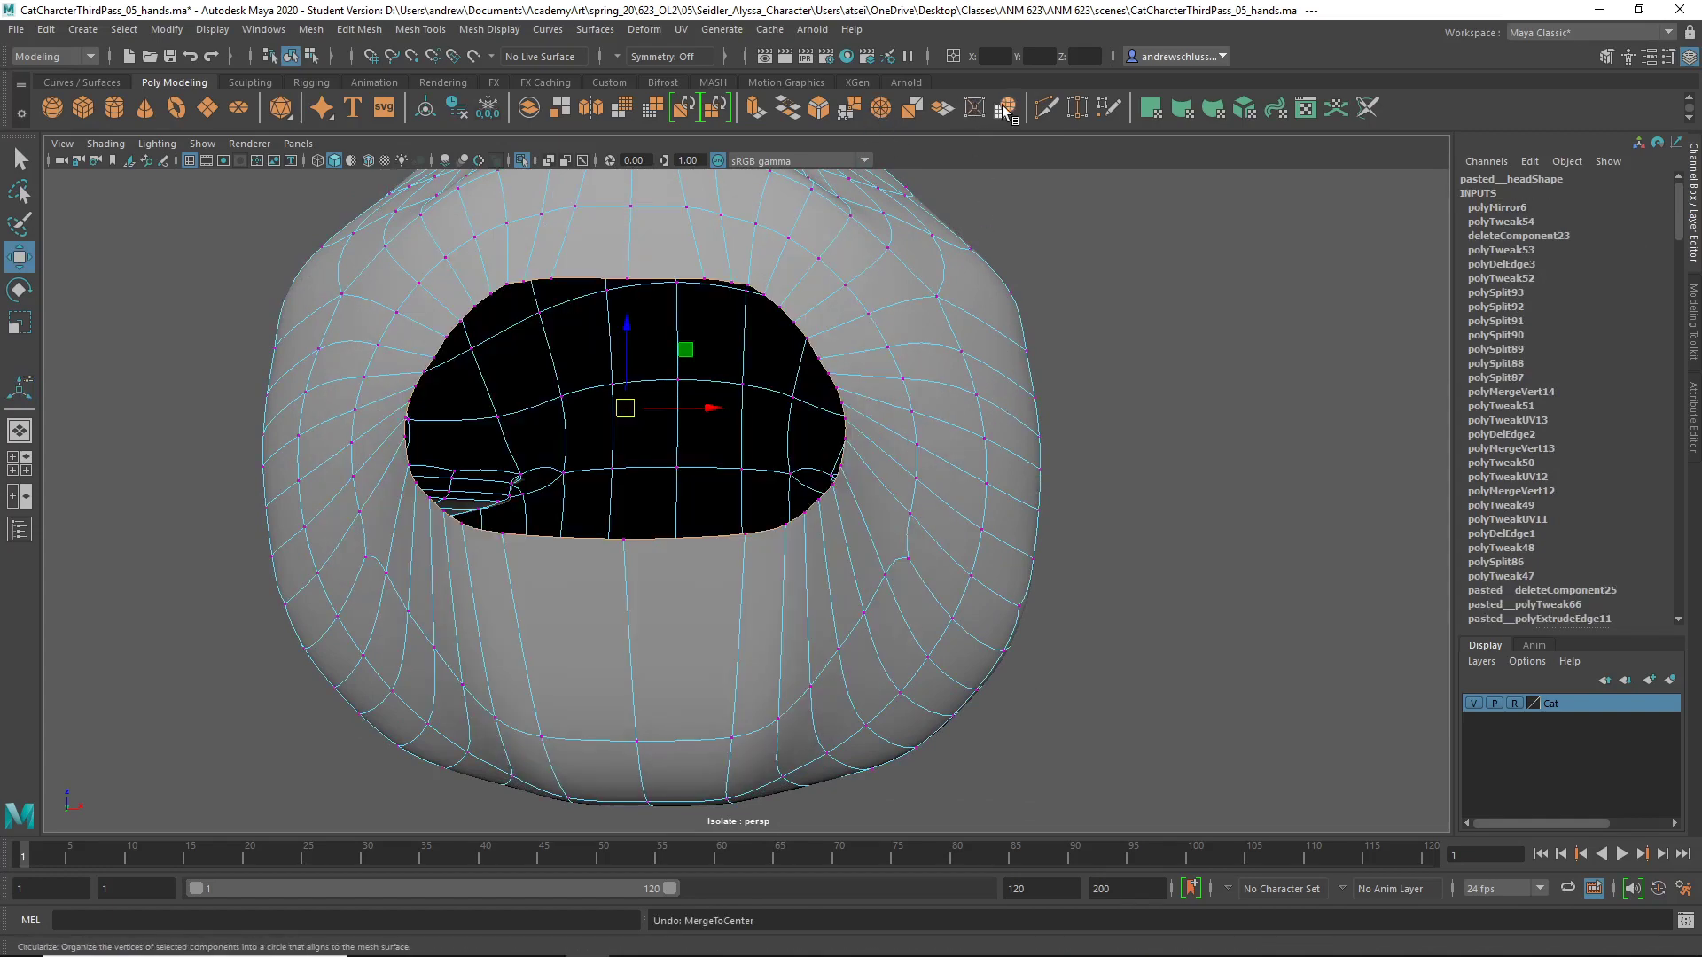
{"action": "left_click", "coordinate": [1004, 110]}
{"action": "left_click_drag", "start_coordinate": [976, 480], "coordinate": [901, 581], "text": "alt"}
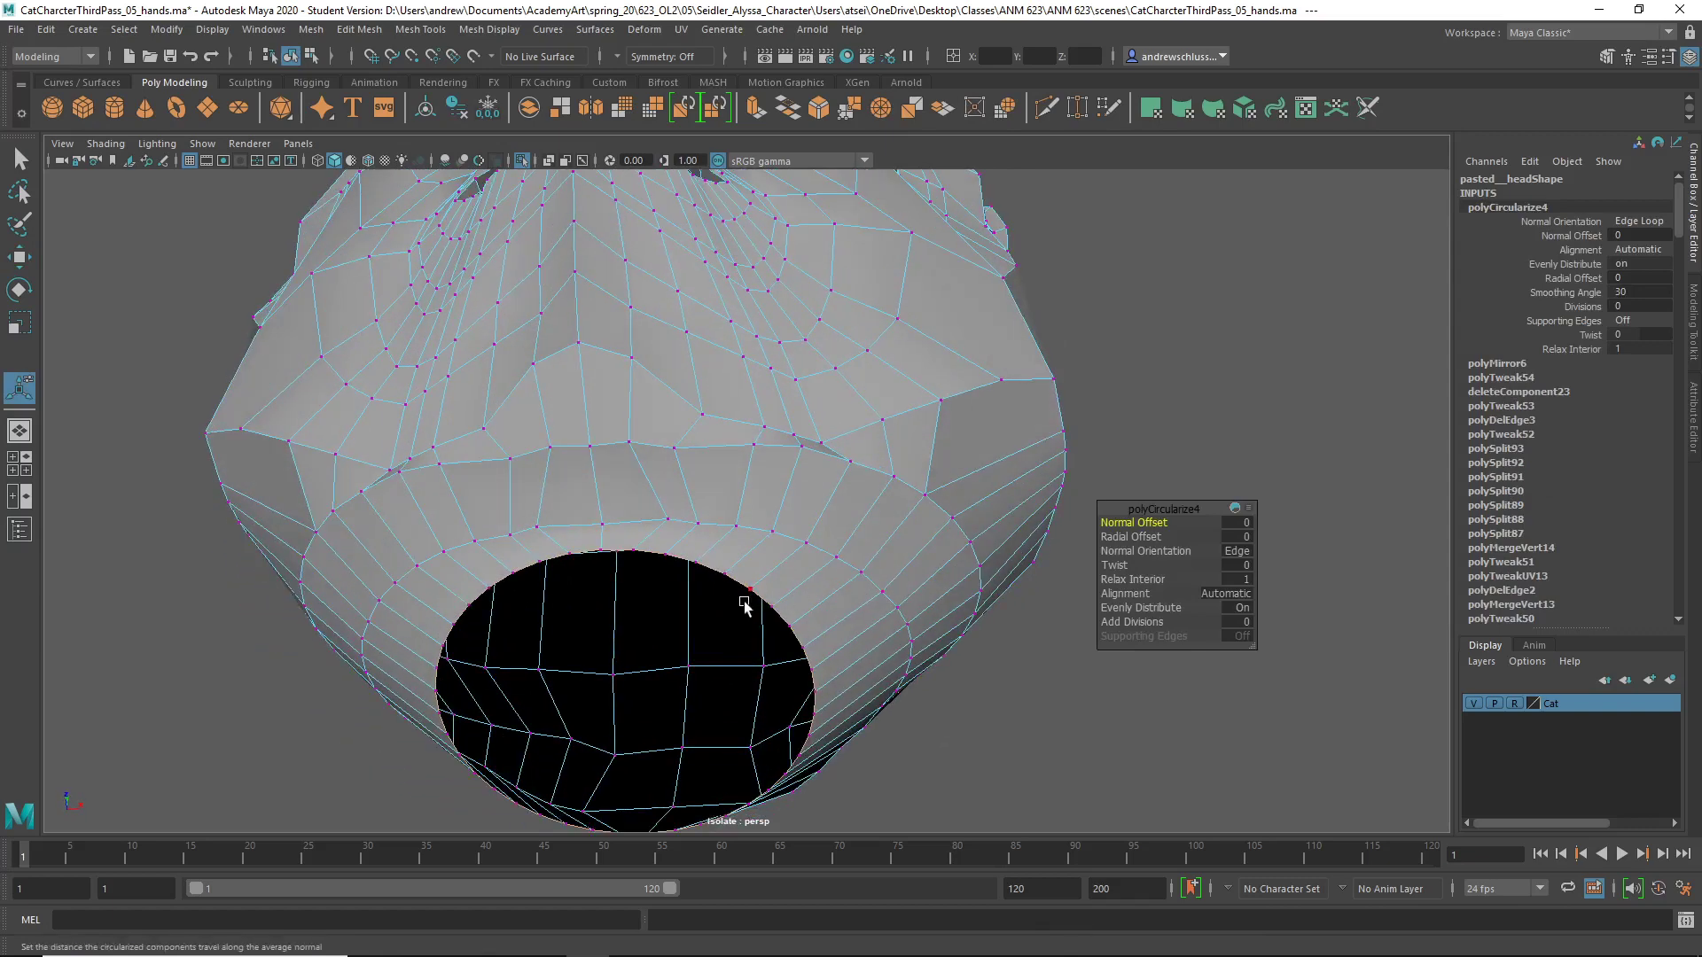
{"action": "key", "text": "r"}
{"action": "left_click_drag", "start_coordinate": [635, 707], "coordinate": [913, 493]}
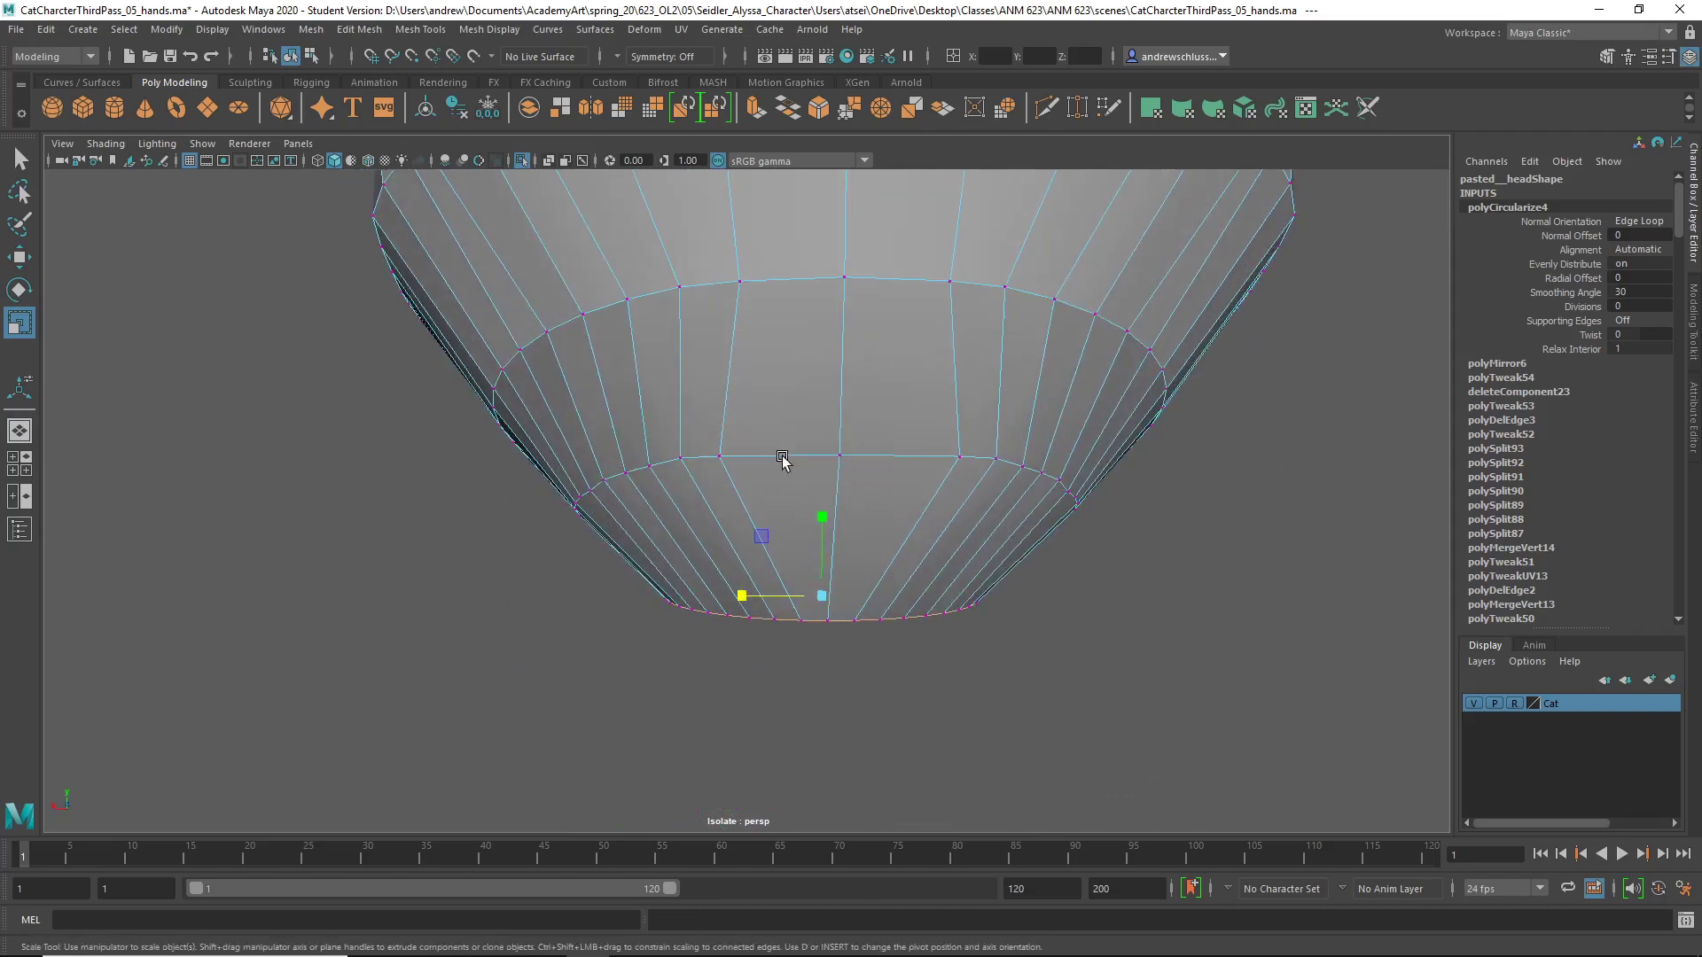
- Turn on Object X symmetry and move the back vertices of the loop above the neck opening inward to even their spacing
{"action": "right_click_drag", "start_coordinate": [752, 450], "coordinate": [798, 377]}
{"action": "key", "text": "w"}
{"action": "right_click_drag", "start_coordinate": [728, 442], "coordinate": [691, 437]}
{"action": "left_click", "coordinate": [717, 451]}
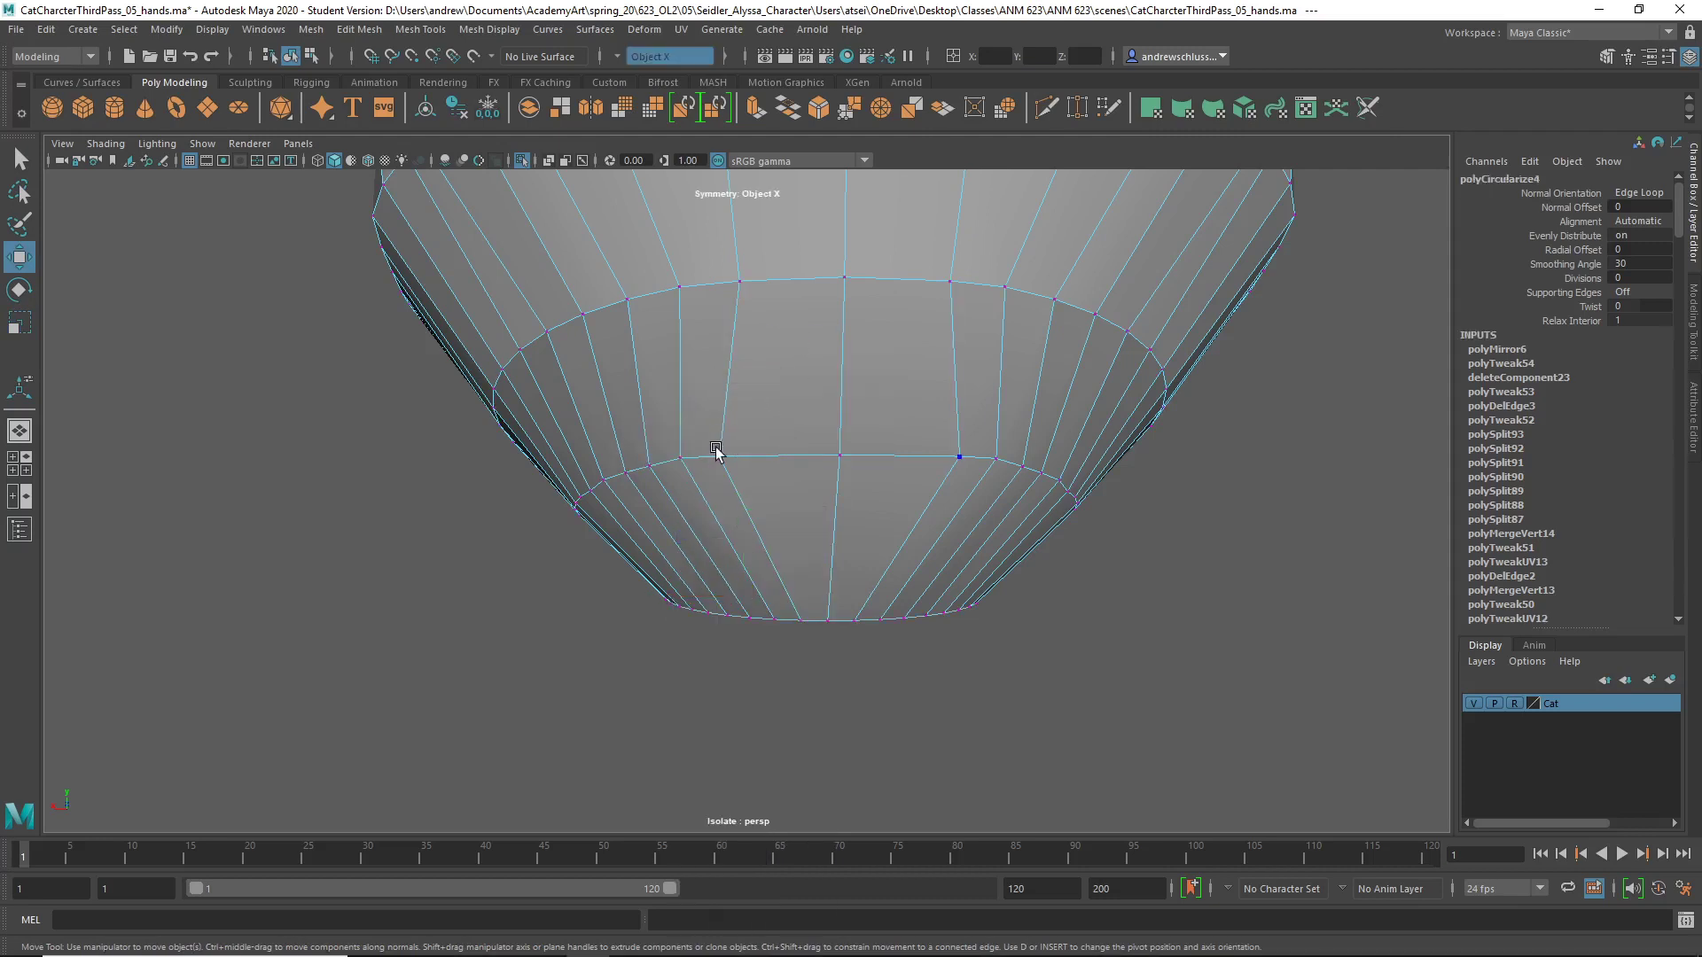
{"action": "left_click_drag", "start_coordinate": [682, 459], "coordinate": [726, 461]}
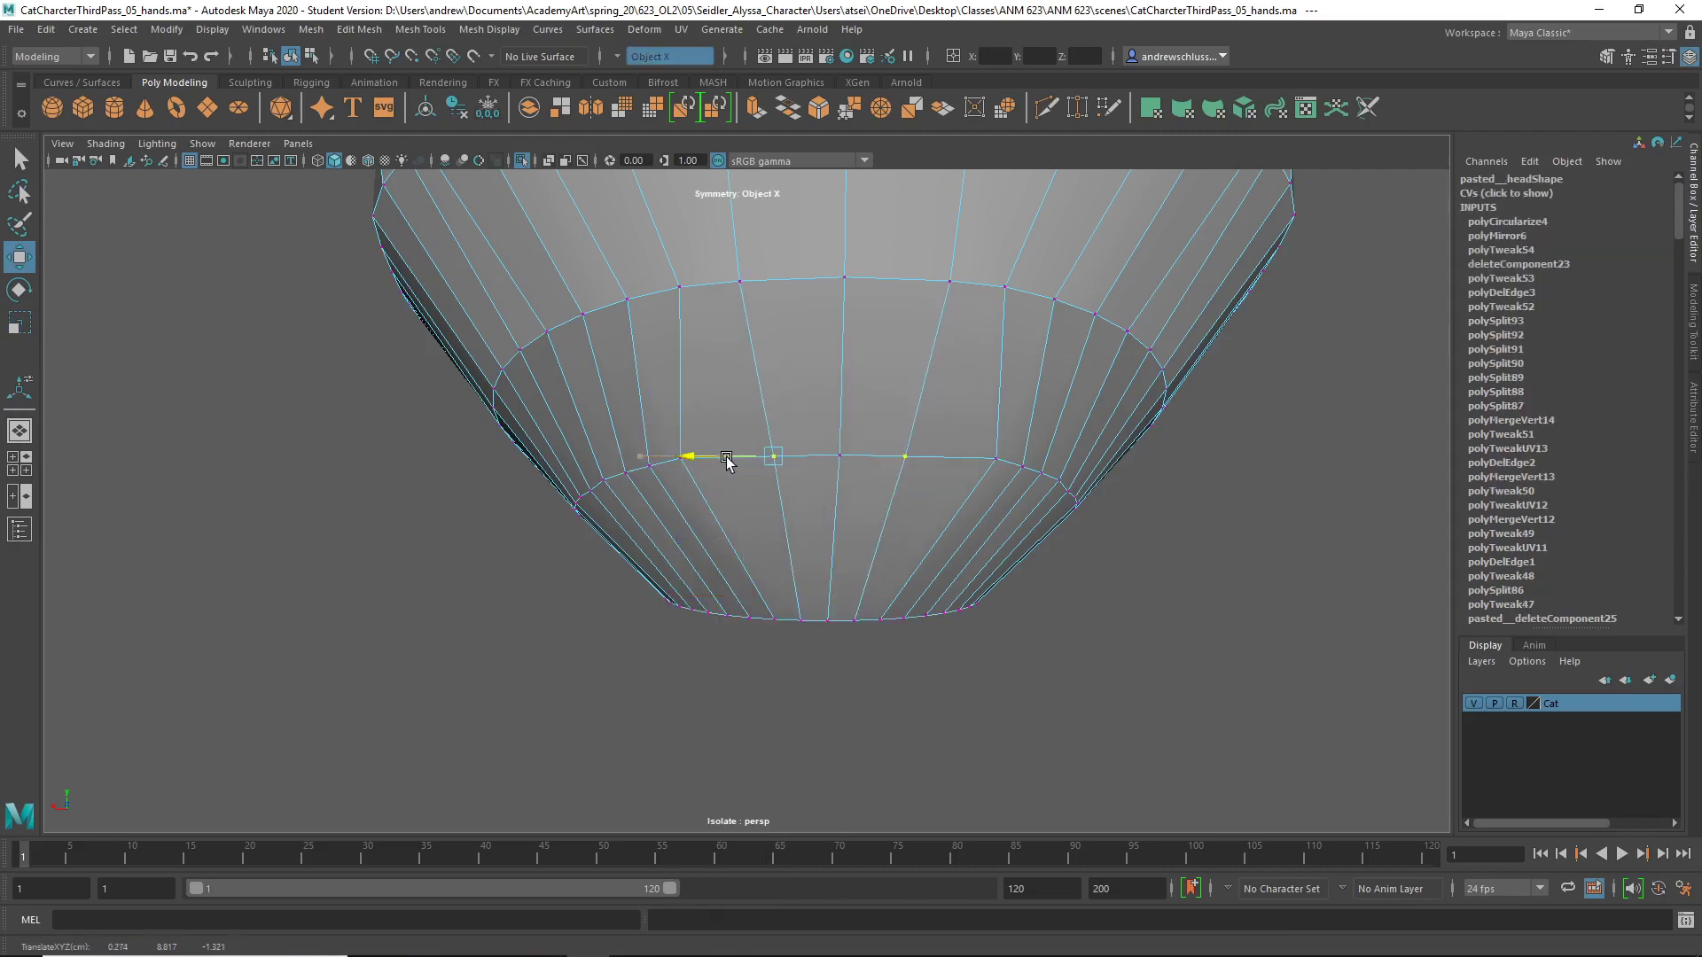
{"action": "left_click", "coordinate": [660, 454]}
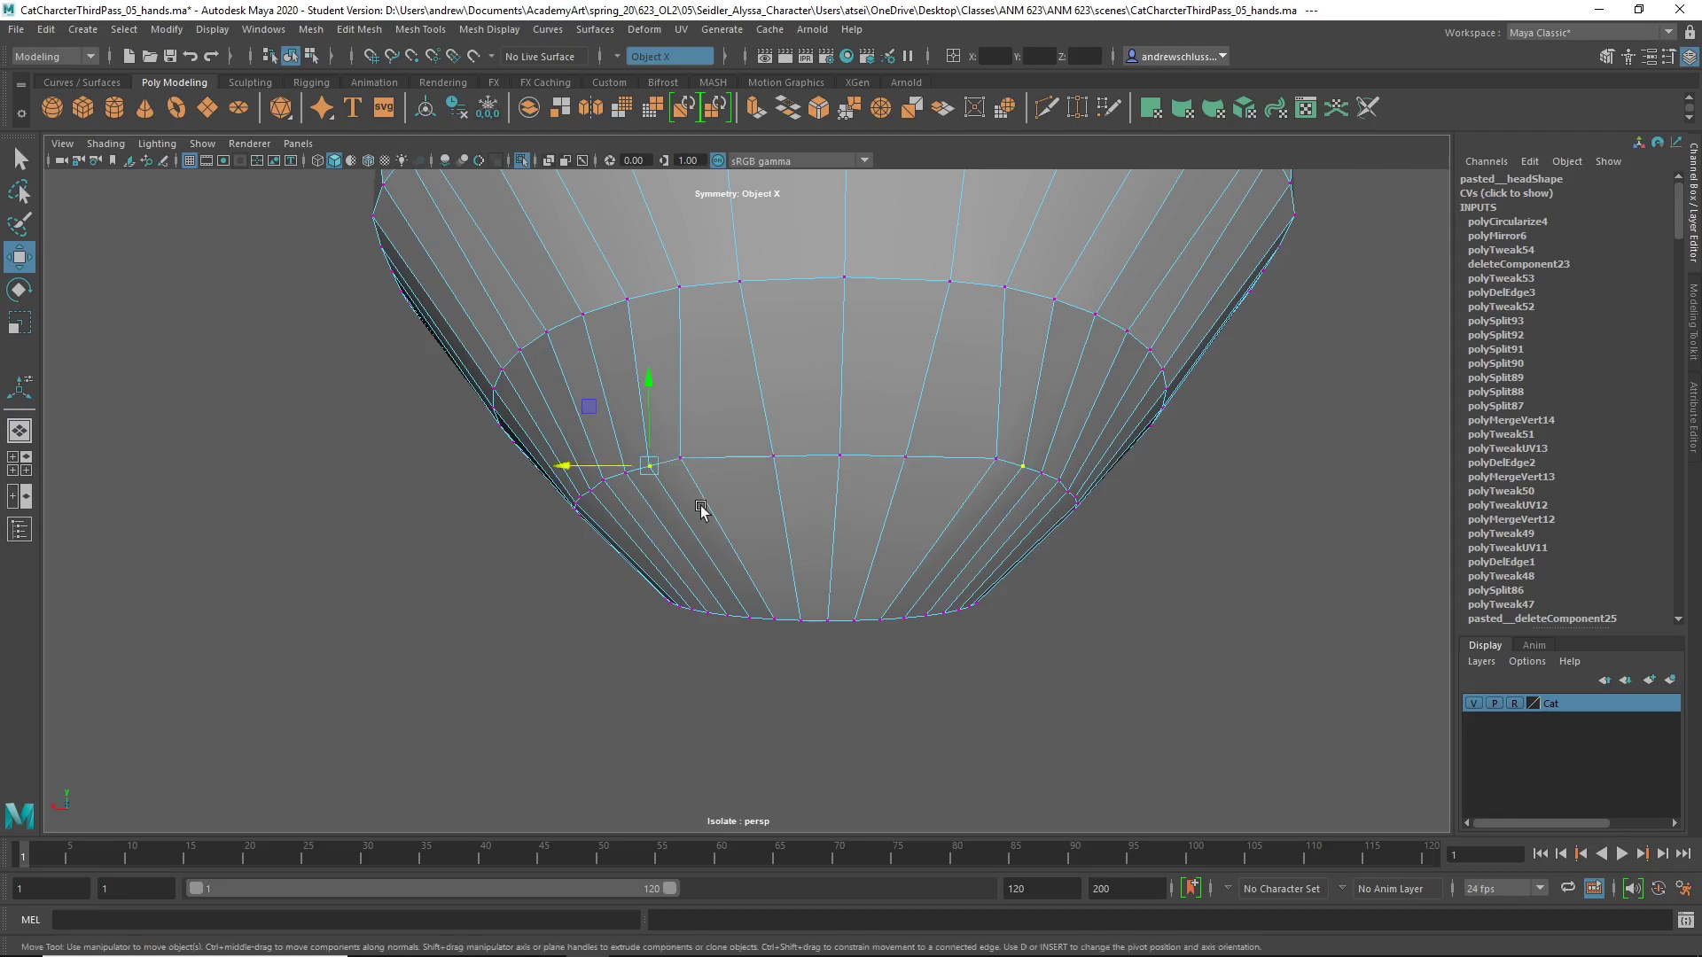
{"action": "left_click", "coordinate": [693, 452]}
{"action": "left_click_drag", "start_coordinate": [635, 461], "coordinate": [669, 460]}
{"action": "left_click_drag", "start_coordinate": [670, 458], "coordinate": [631, 569], "text": "alt"}
{"action": "left_click", "coordinate": [737, 474]}
- Examine the edge flow around the back, side and underside of the head, comparing the faceted and smoothed mesh
{"action": "key", "text": "1"}
{"action": "left_click_drag", "start_coordinate": [705, 448], "coordinate": [444, 463], "text": "alt"}
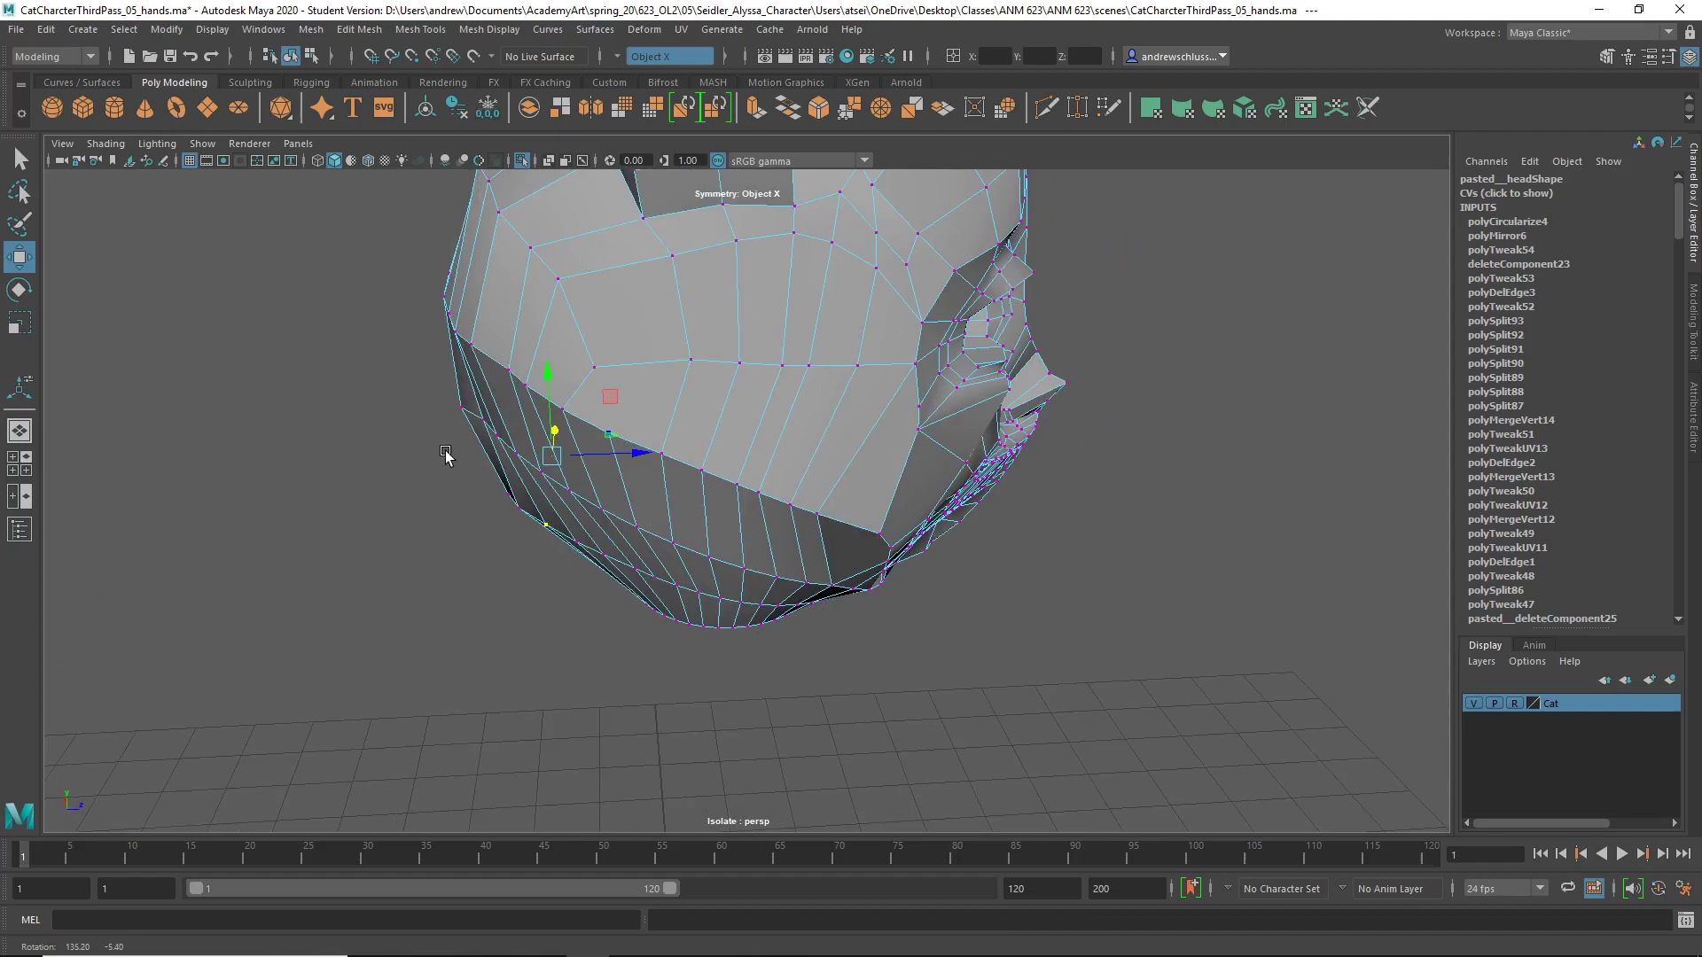
{"action": "left_click_drag", "start_coordinate": [667, 476], "coordinate": [935, 586], "text": "alt"}
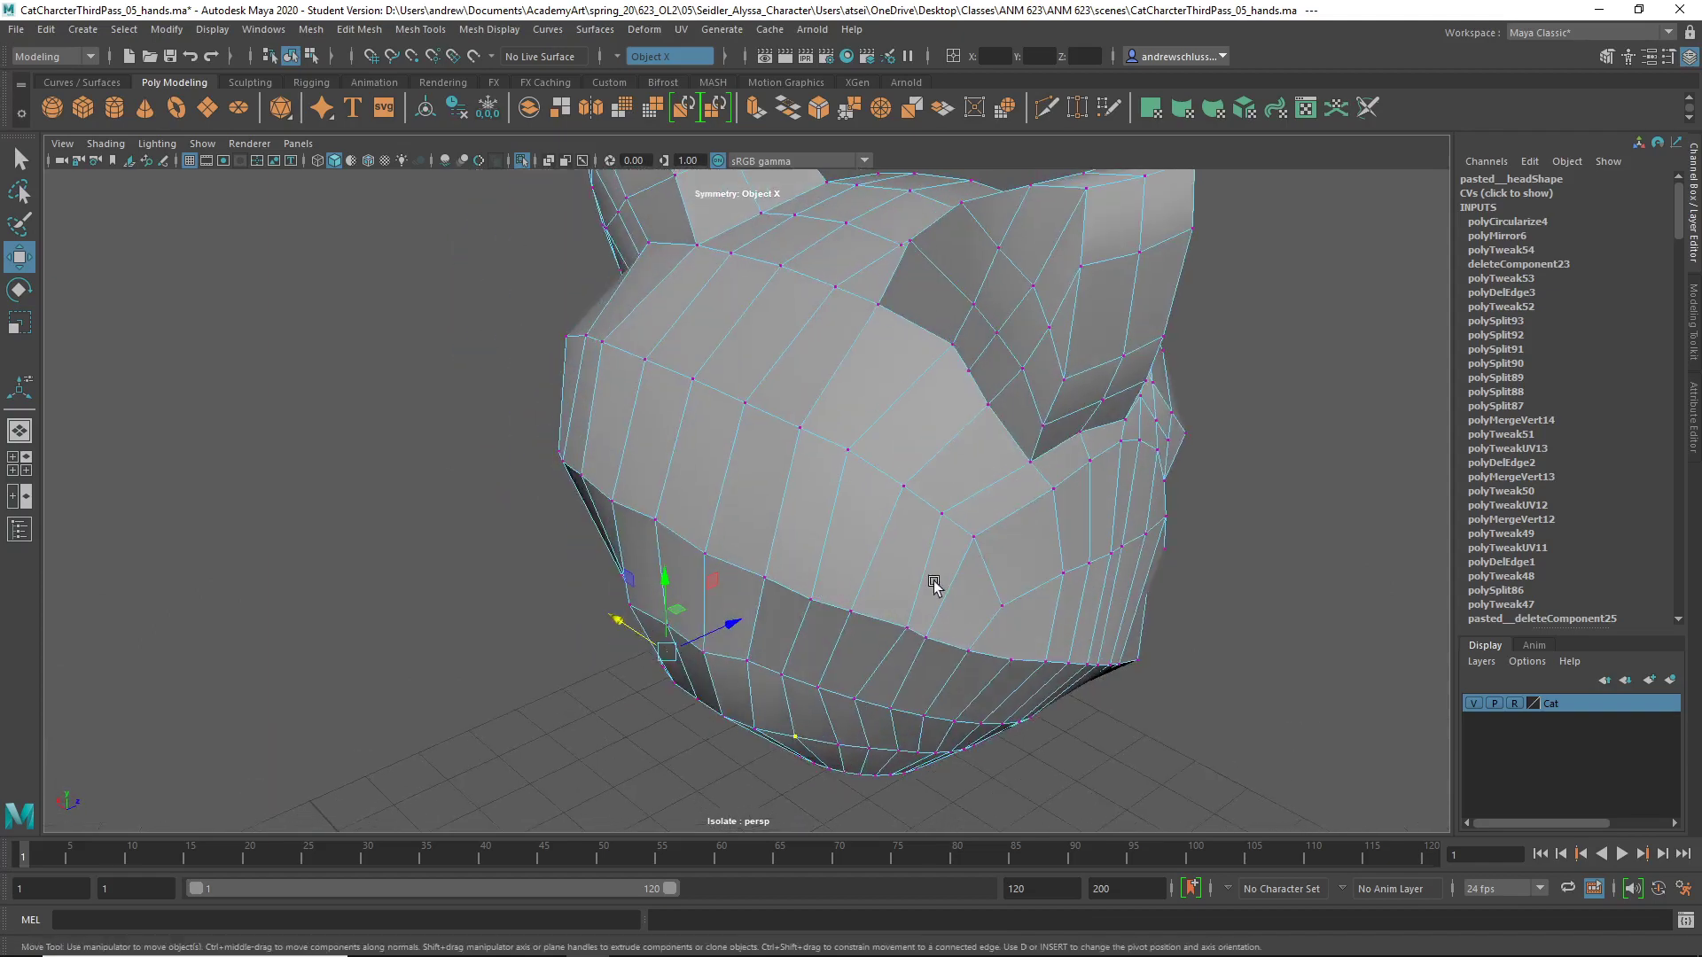
{"action": "left_click_drag", "start_coordinate": [740, 311], "coordinate": [928, 516], "text": "alt"}
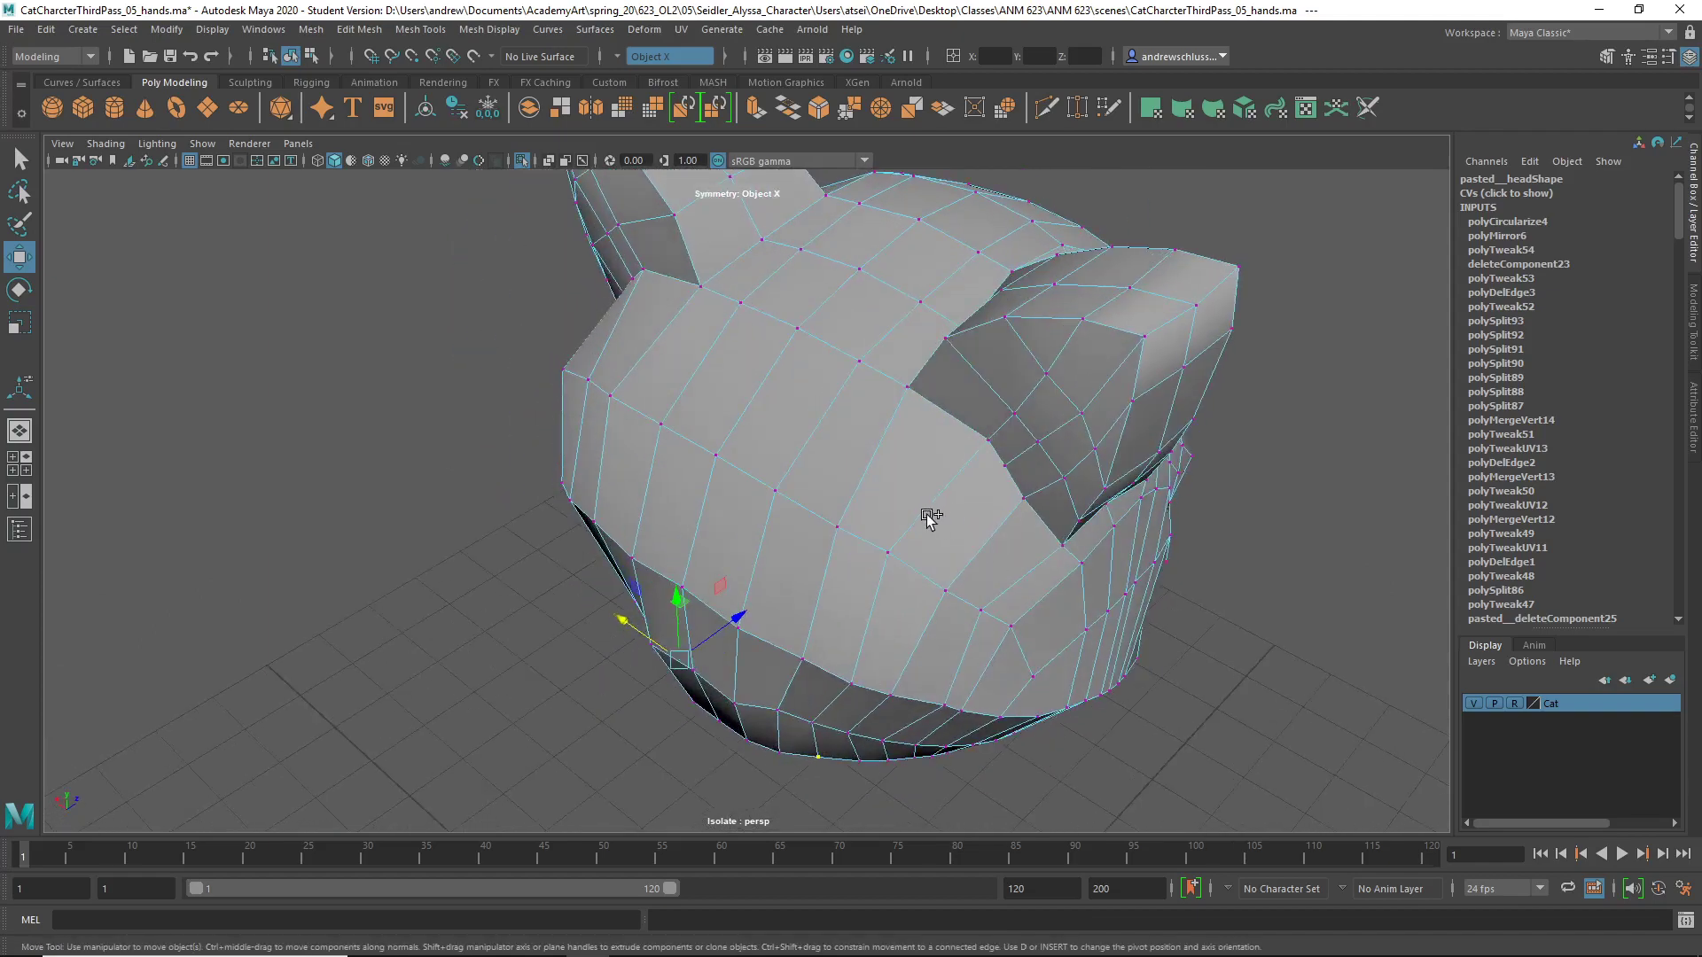
{"action": "key", "text": "ctrl+shift+x"}
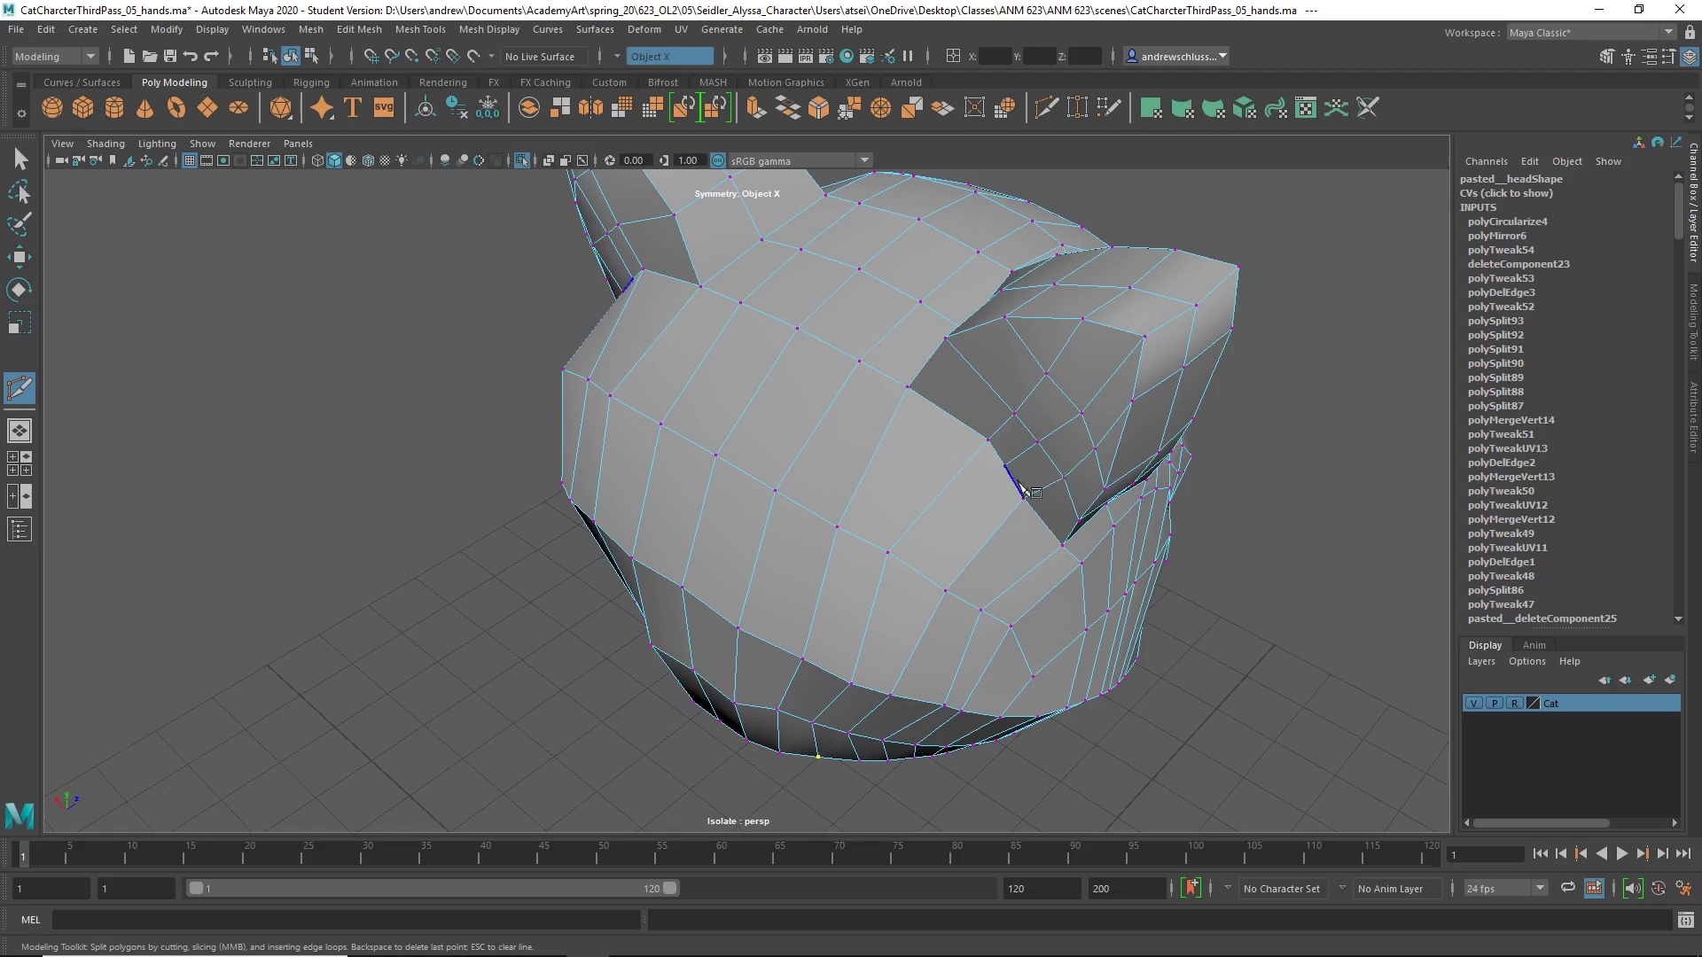
{"action": "key", "text": "3"}
{"action": "key", "text": "1"}
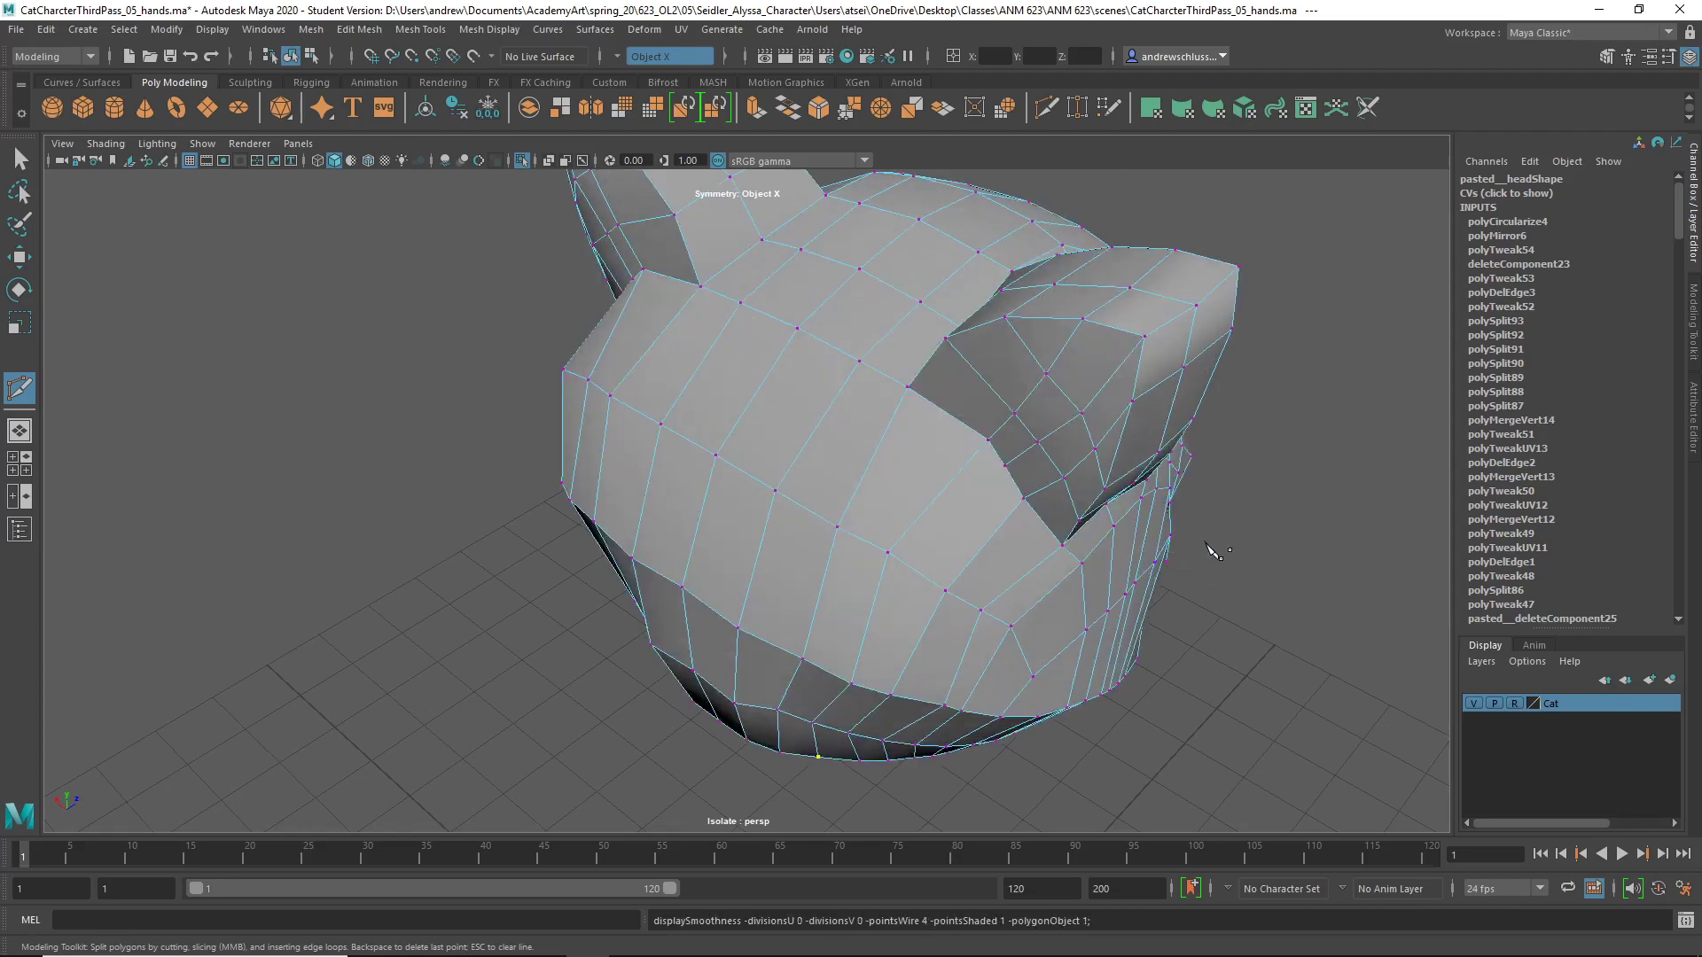
{"action": "left_click_drag", "start_coordinate": [1215, 536], "coordinate": [1207, 509], "text": "alt"}
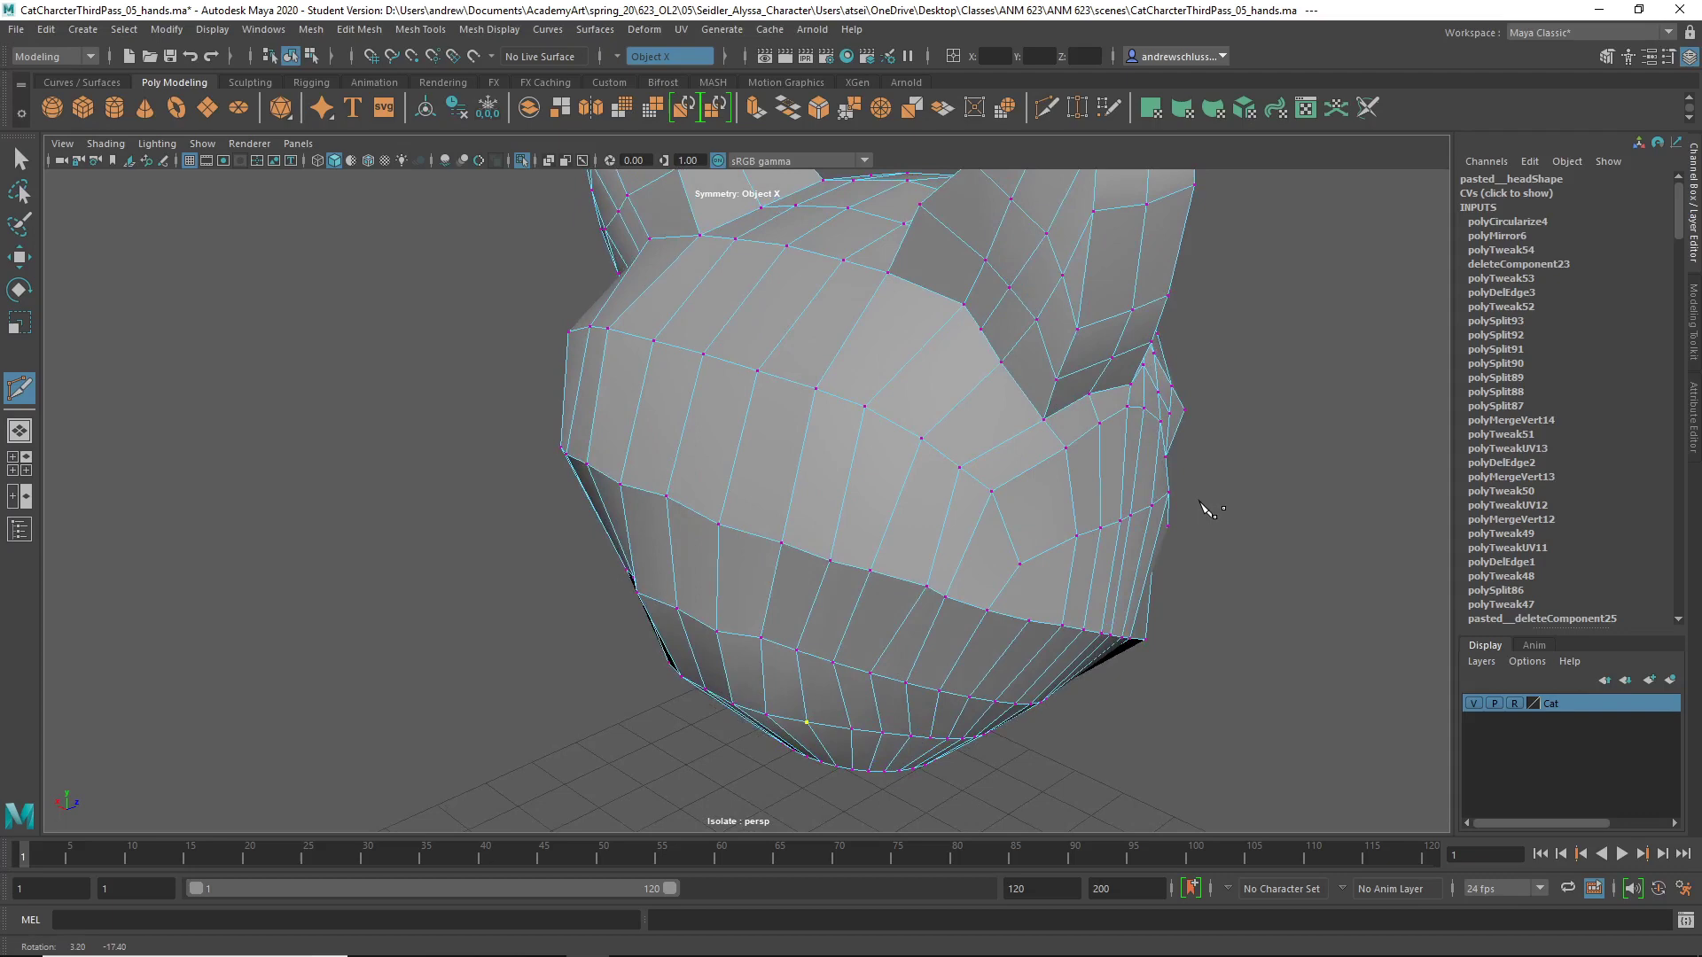
{"action": "left_click_drag", "start_coordinate": [1250, 558], "coordinate": [1219, 578], "text": "alt"}
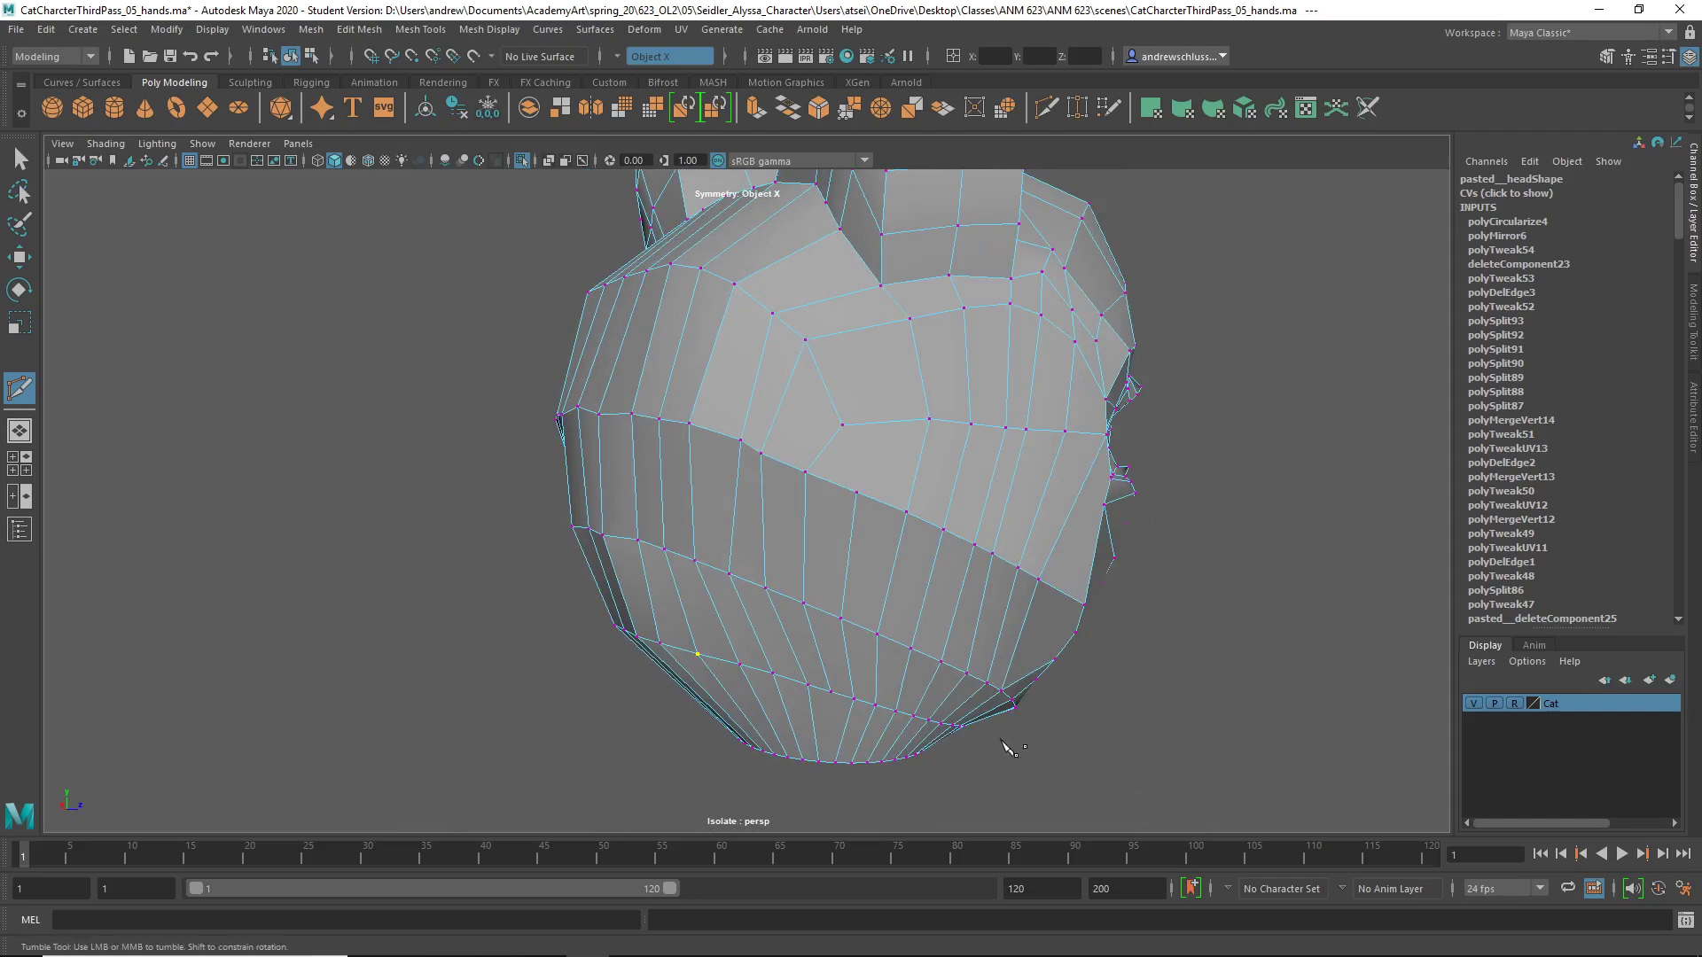
{"action": "left_click_drag", "start_coordinate": [881, 777], "coordinate": [961, 667], "text": "alt"}
{"action": "key", "text": "q"}
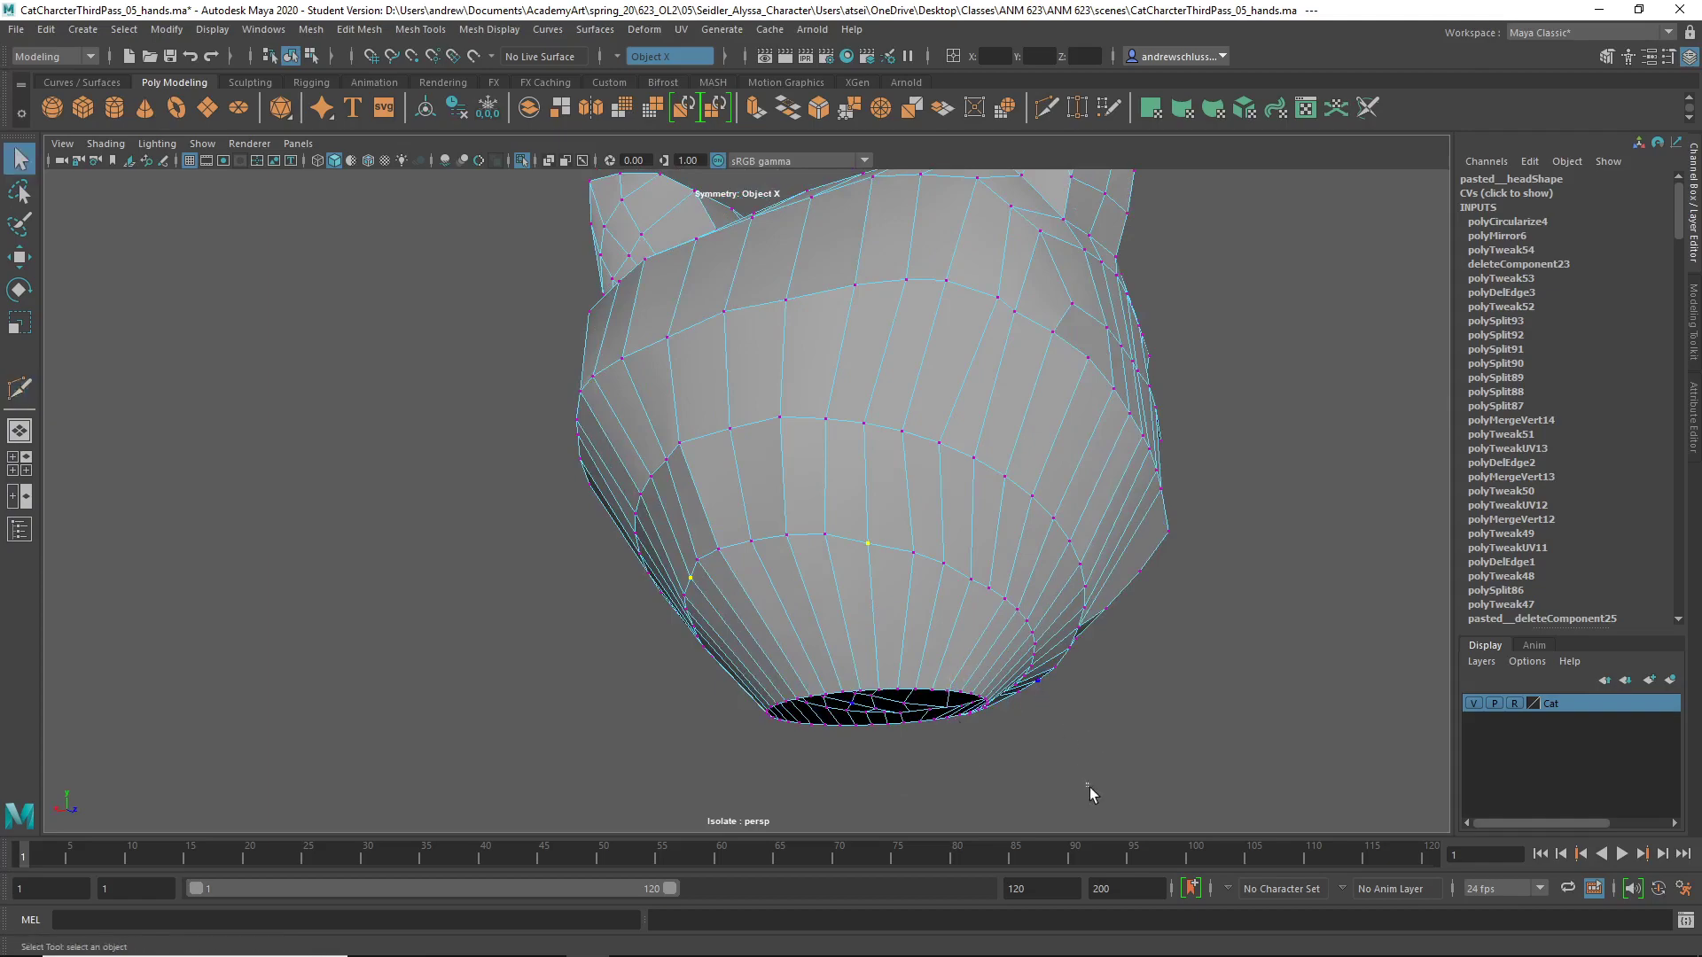
- Insert a horizontal row of edges across the back of the head, just below the ears, with the Multi-Cut tool
{"action": "left_click", "coordinate": [1089, 787]}
{"action": "left_click_drag", "start_coordinate": [1088, 787], "coordinate": [1367, 746], "text": "alt"}
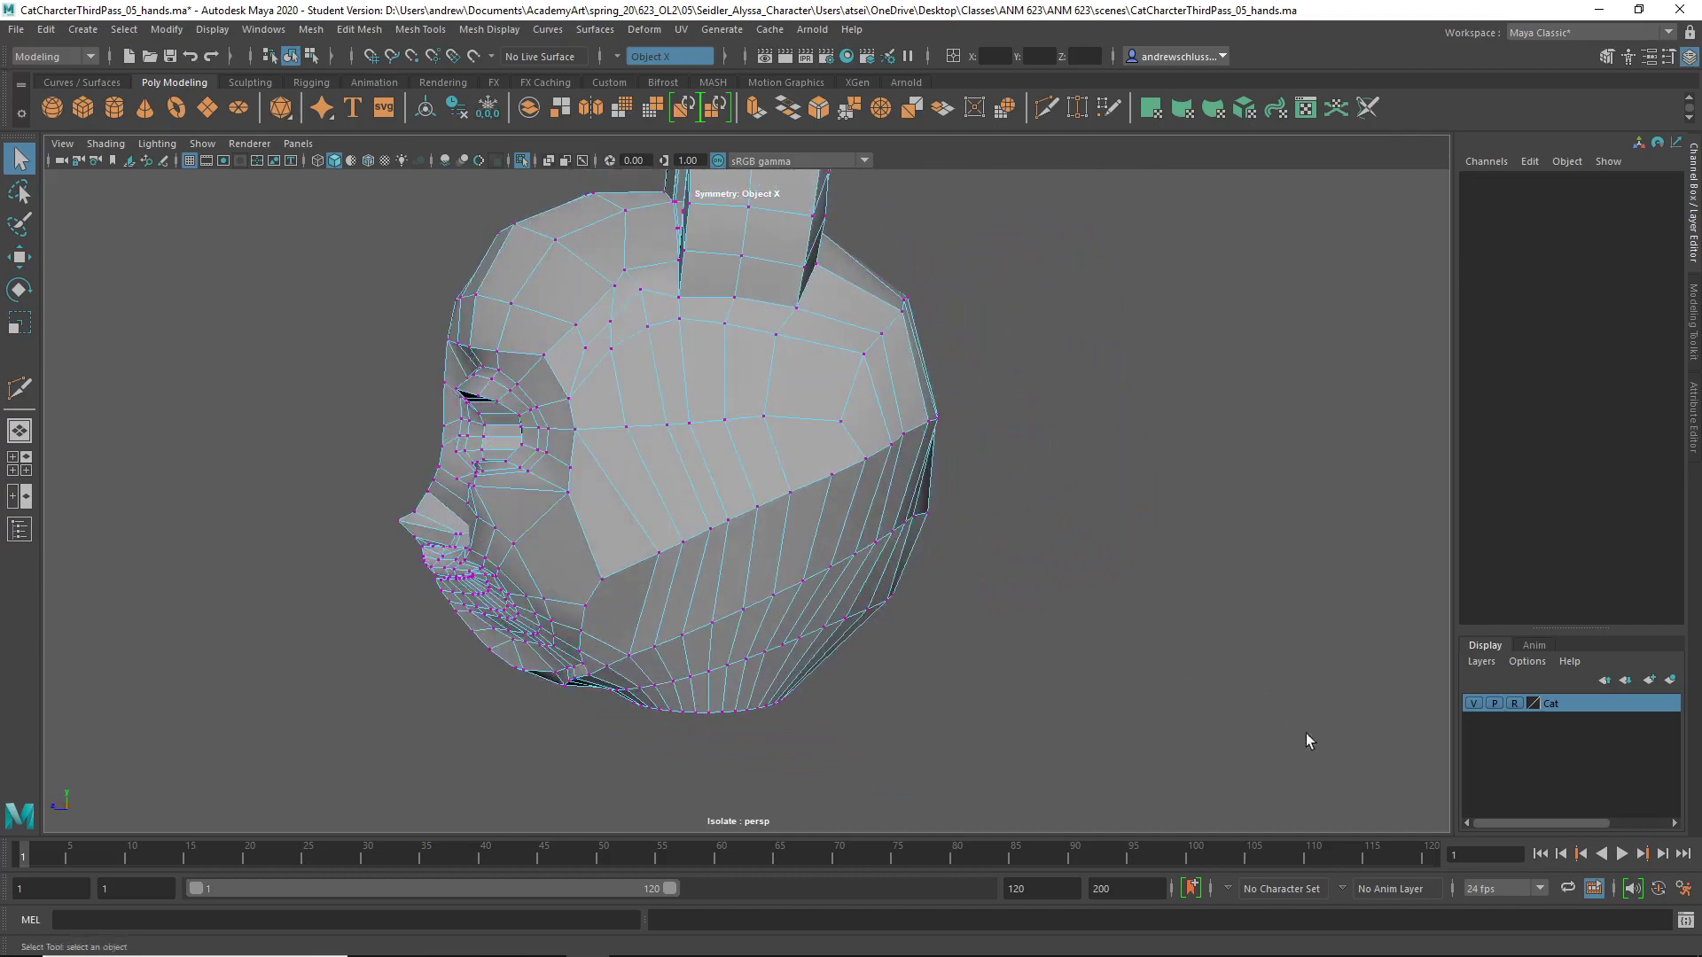
{"action": "left_click_drag", "start_coordinate": [1089, 709], "coordinate": [884, 751], "text": "alt"}
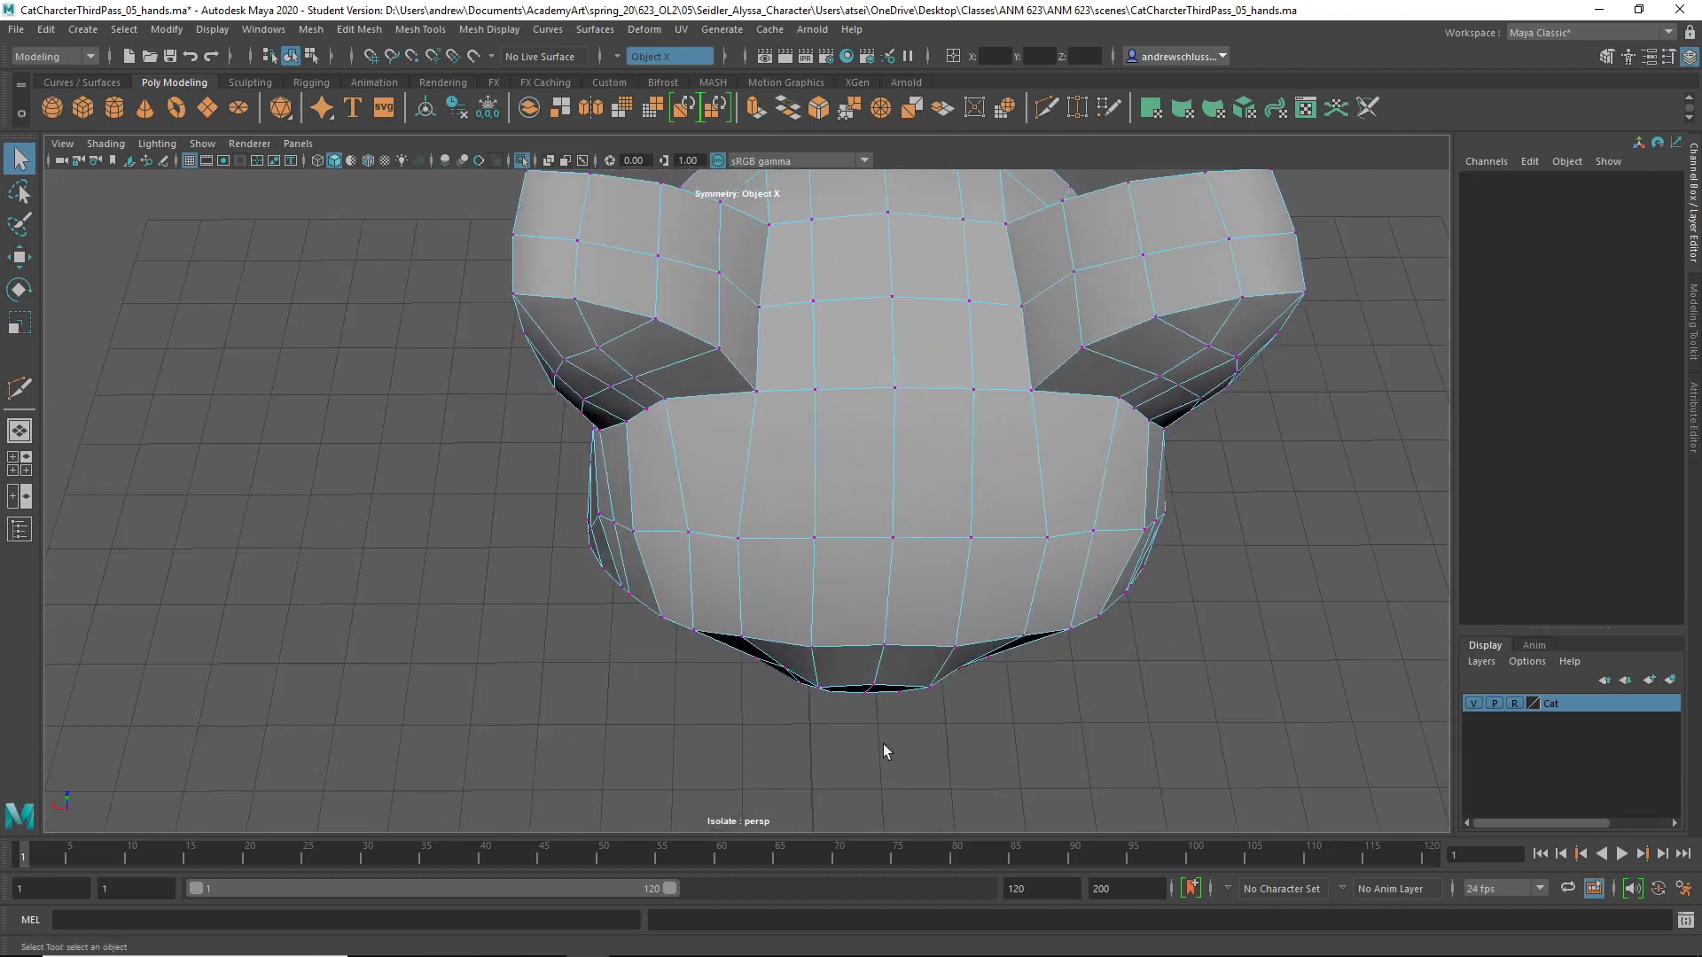
{"action": "key", "text": "y"}
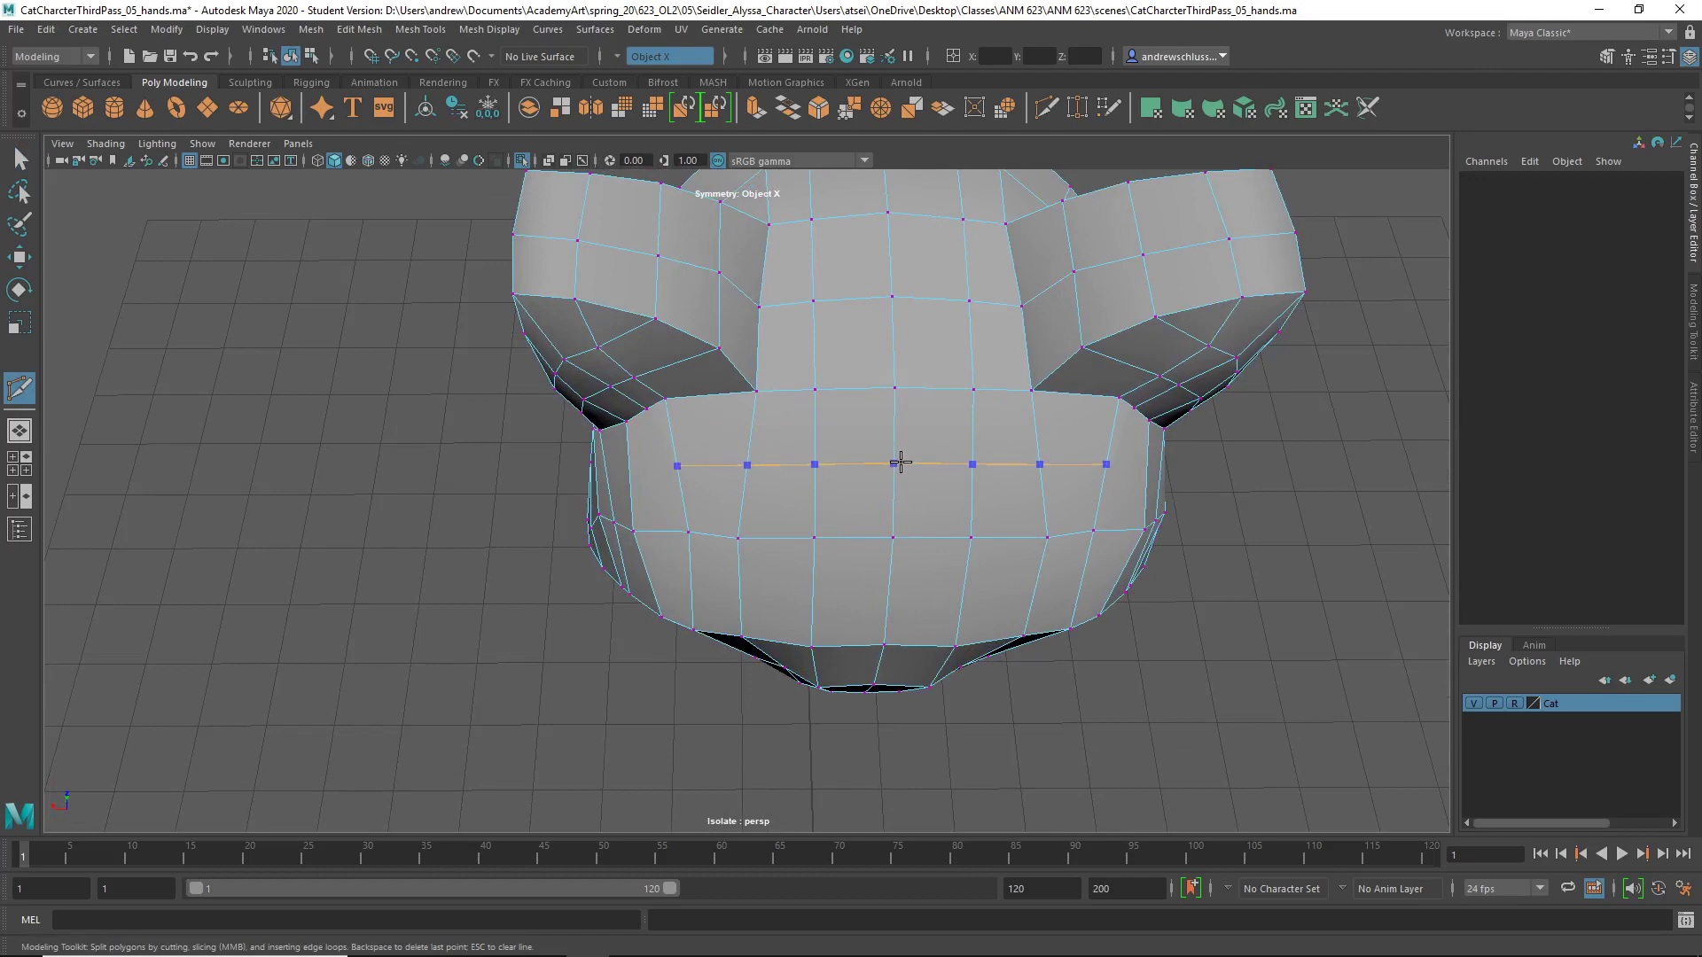
{"action": "key", "text": "Return"}
- Select the vertices of the new row across the back of the head and move them along their normals to round the surface
{"action": "left_click_drag", "start_coordinate": [1208, 645], "coordinate": [1353, 611], "text": "alt"}
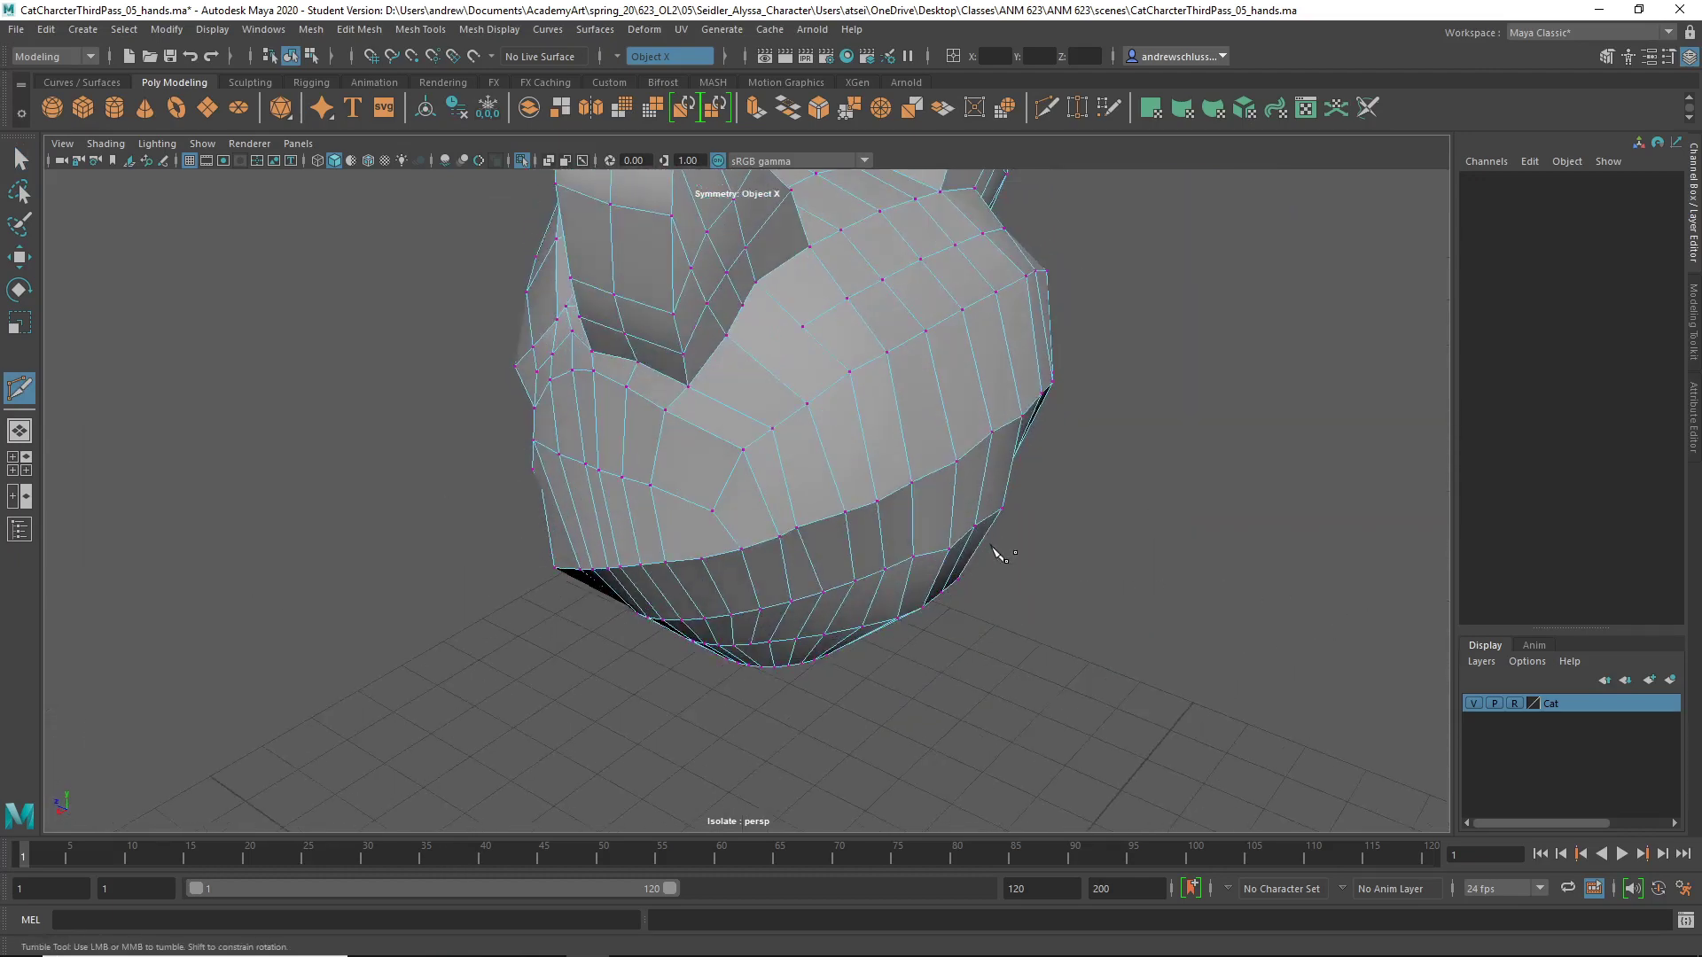
{"action": "key", "text": "q"}
{"action": "left_click", "coordinate": [802, 327]}
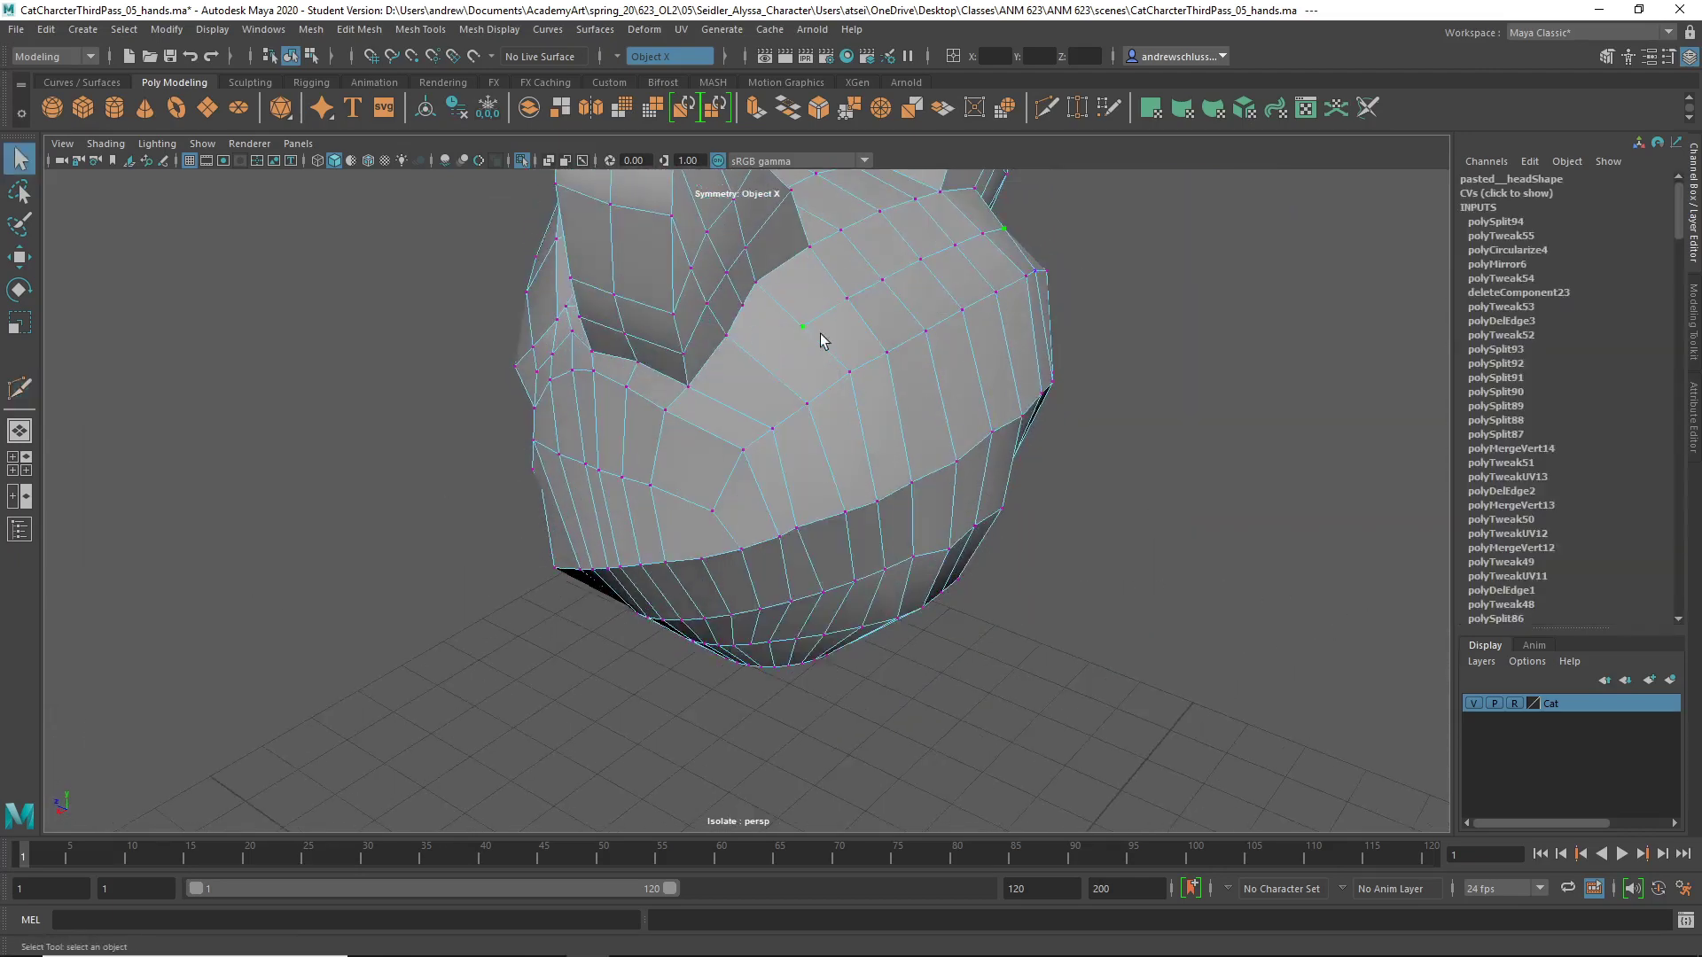
{"action": "left_click_drag", "start_coordinate": [821, 334], "coordinate": [784, 371], "text": "alt"}
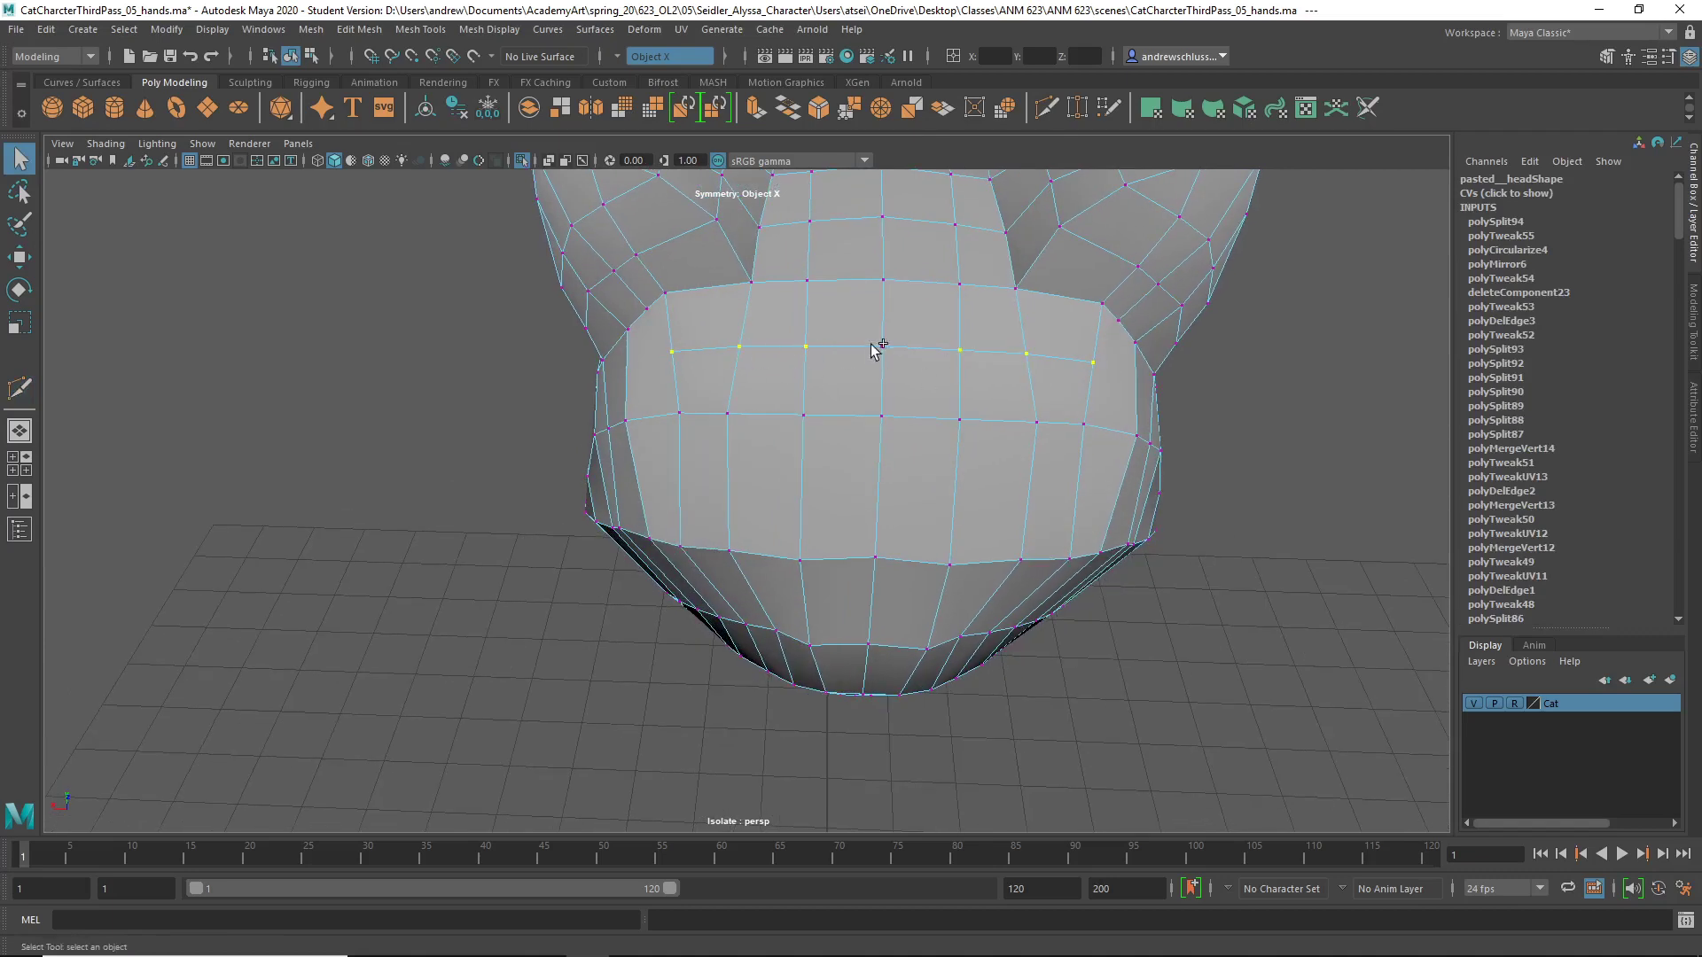
{"action": "left_click_drag", "start_coordinate": [890, 452], "coordinate": [803, 545], "text": "alt"}
{"action": "key", "text": "w"}
{"action": "left_click", "coordinate": [925, 496]}
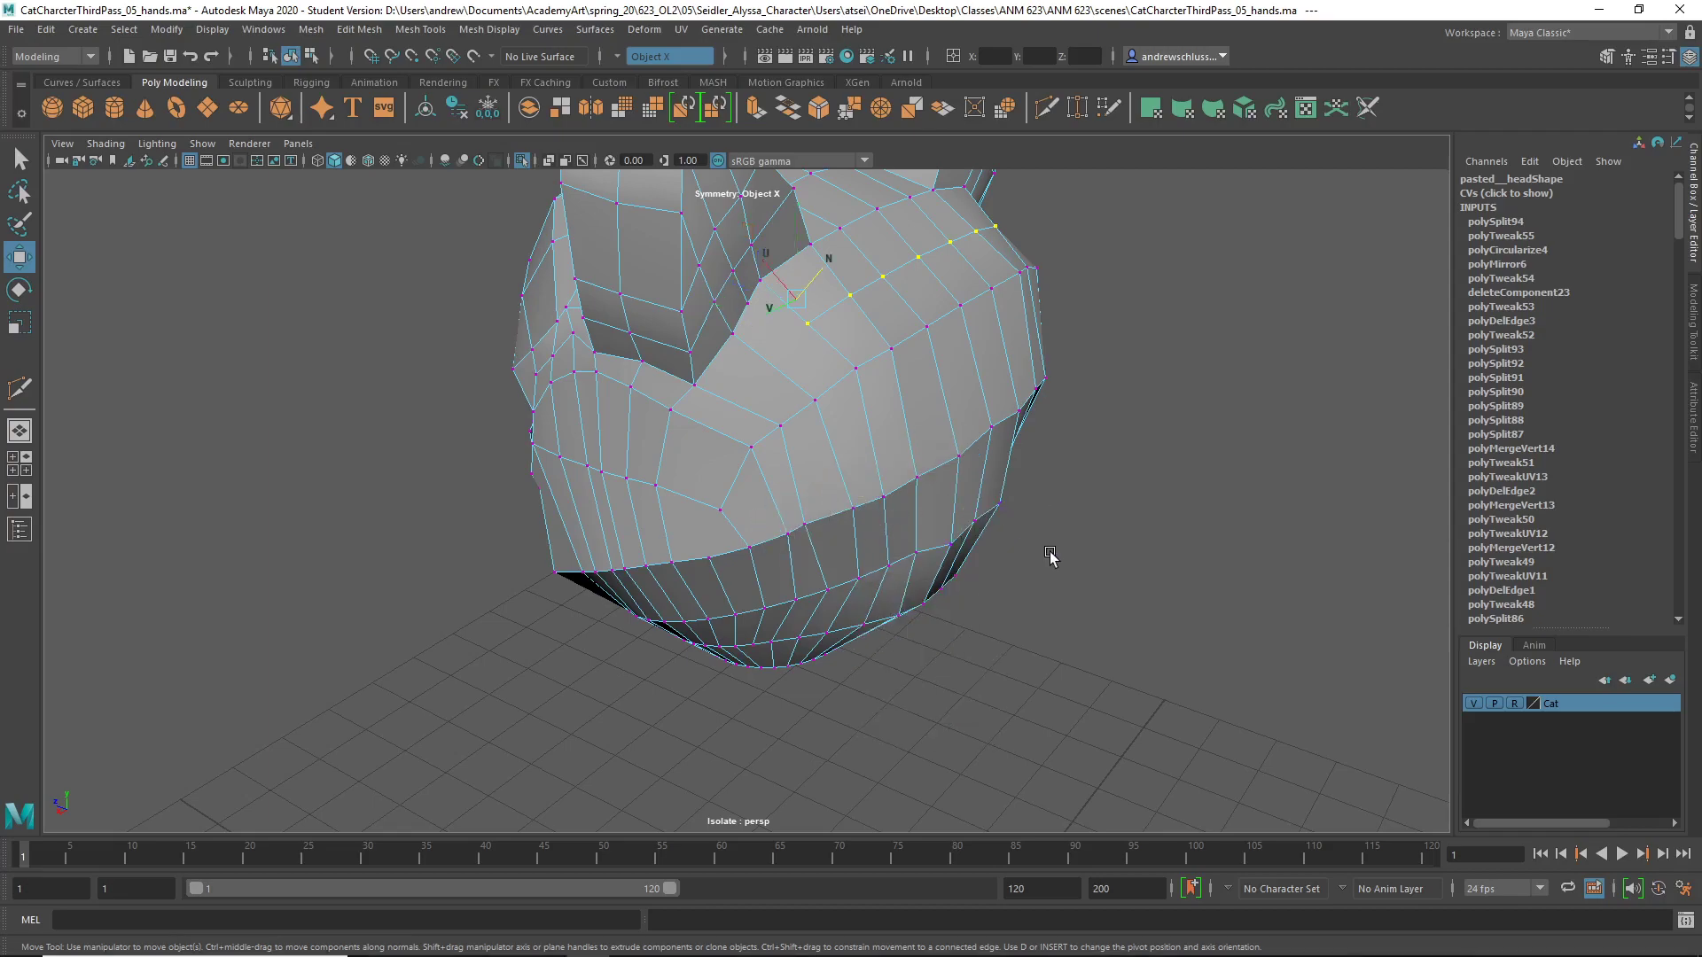
{"action": "key", "text": "4"}
{"action": "mouse_move", "coordinate": [1087, 602]}
{"action": "left_mouse_down", "text": "alt"}
{"action": "mouse_move", "coordinate": [1018, 592]}
{"action": "mouse_move", "coordinate": [640, 431]}
{"action": "left_mouse_up", "text": "alt"}
{"action": "mouse_move", "coordinate": [851, 550]}
{"action": "left_mouse_down", "text": "alt"}
{"action": "mouse_move", "coordinate": [1046, 572]}
{"action": "mouse_move", "coordinate": [997, 663]}
{"action": "mouse_move", "coordinate": [963, 640]}
{"action": "left_mouse_up", "text": "alt"}
{"action": "key", "text": "5"}
{"action": "left_click_drag", "start_coordinate": [867, 542], "coordinate": [1080, 555]}
{"action": "left_click_drag", "start_coordinate": [861, 351], "coordinate": [864, 352]}
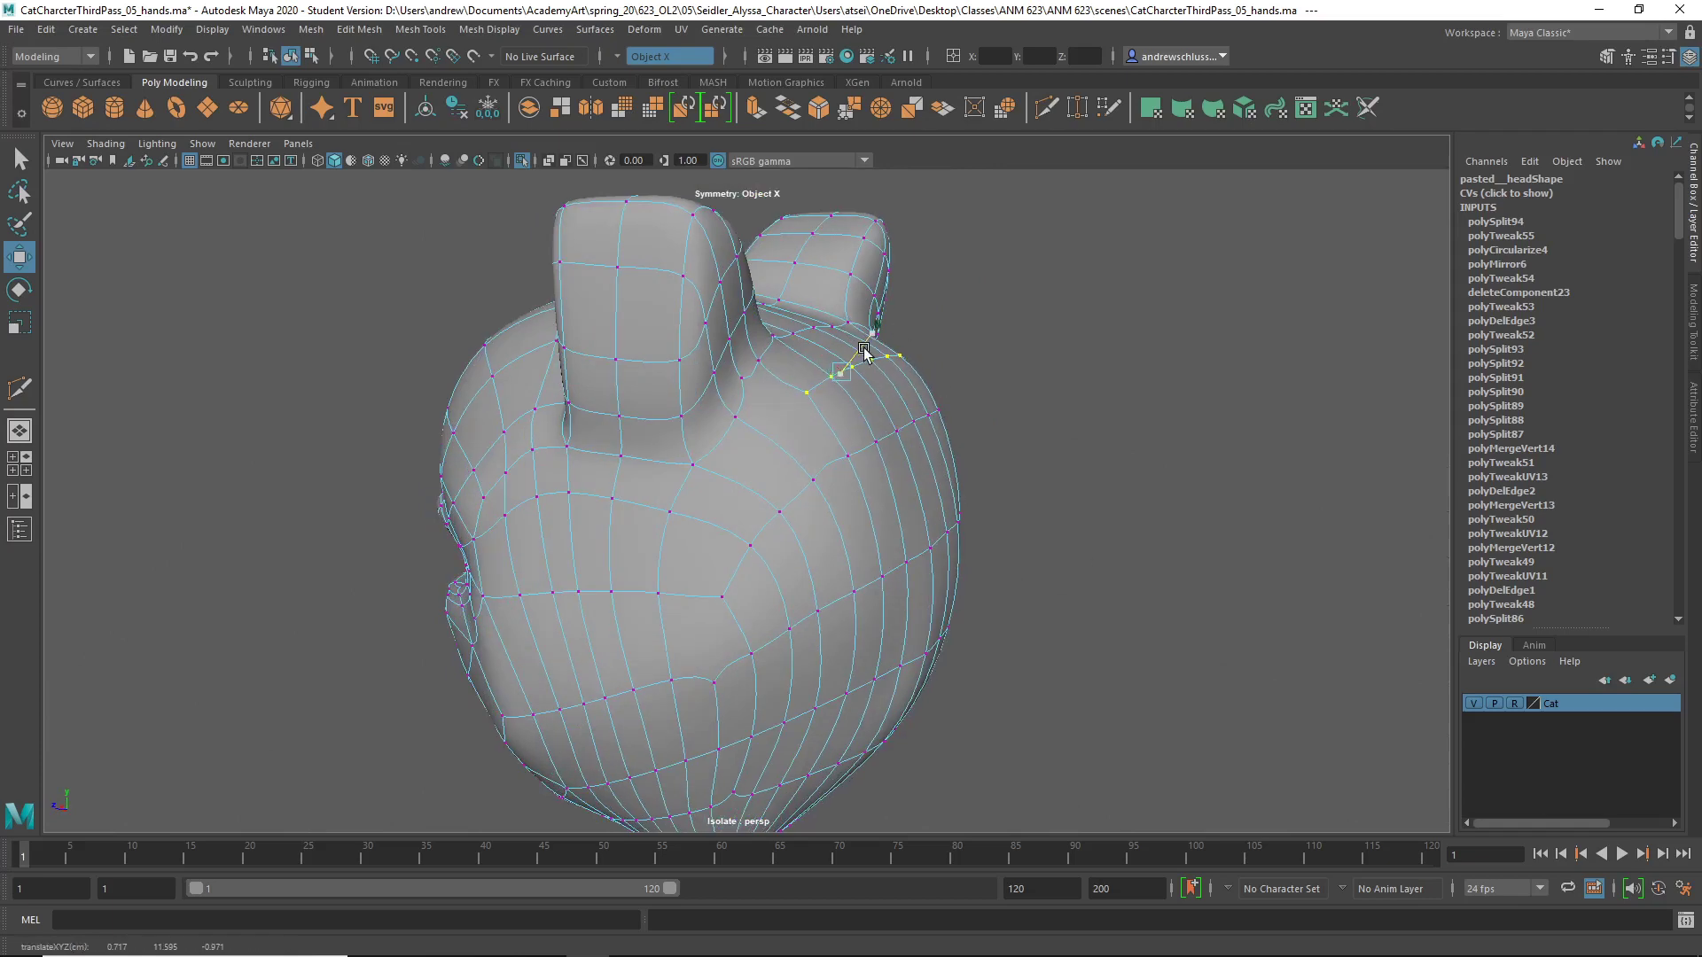
{"action": "left_click_drag", "start_coordinate": [1058, 446], "coordinate": [1067, 540], "text": "alt"}
{"action": "left_click", "coordinate": [1091, 594]}
- Cut symmetric edges down both sides of the head, from the ends of the new back row to the lower edge loop
{"action": "left_click_drag", "start_coordinate": [1011, 620], "coordinate": [1038, 618], "text": "alt"}
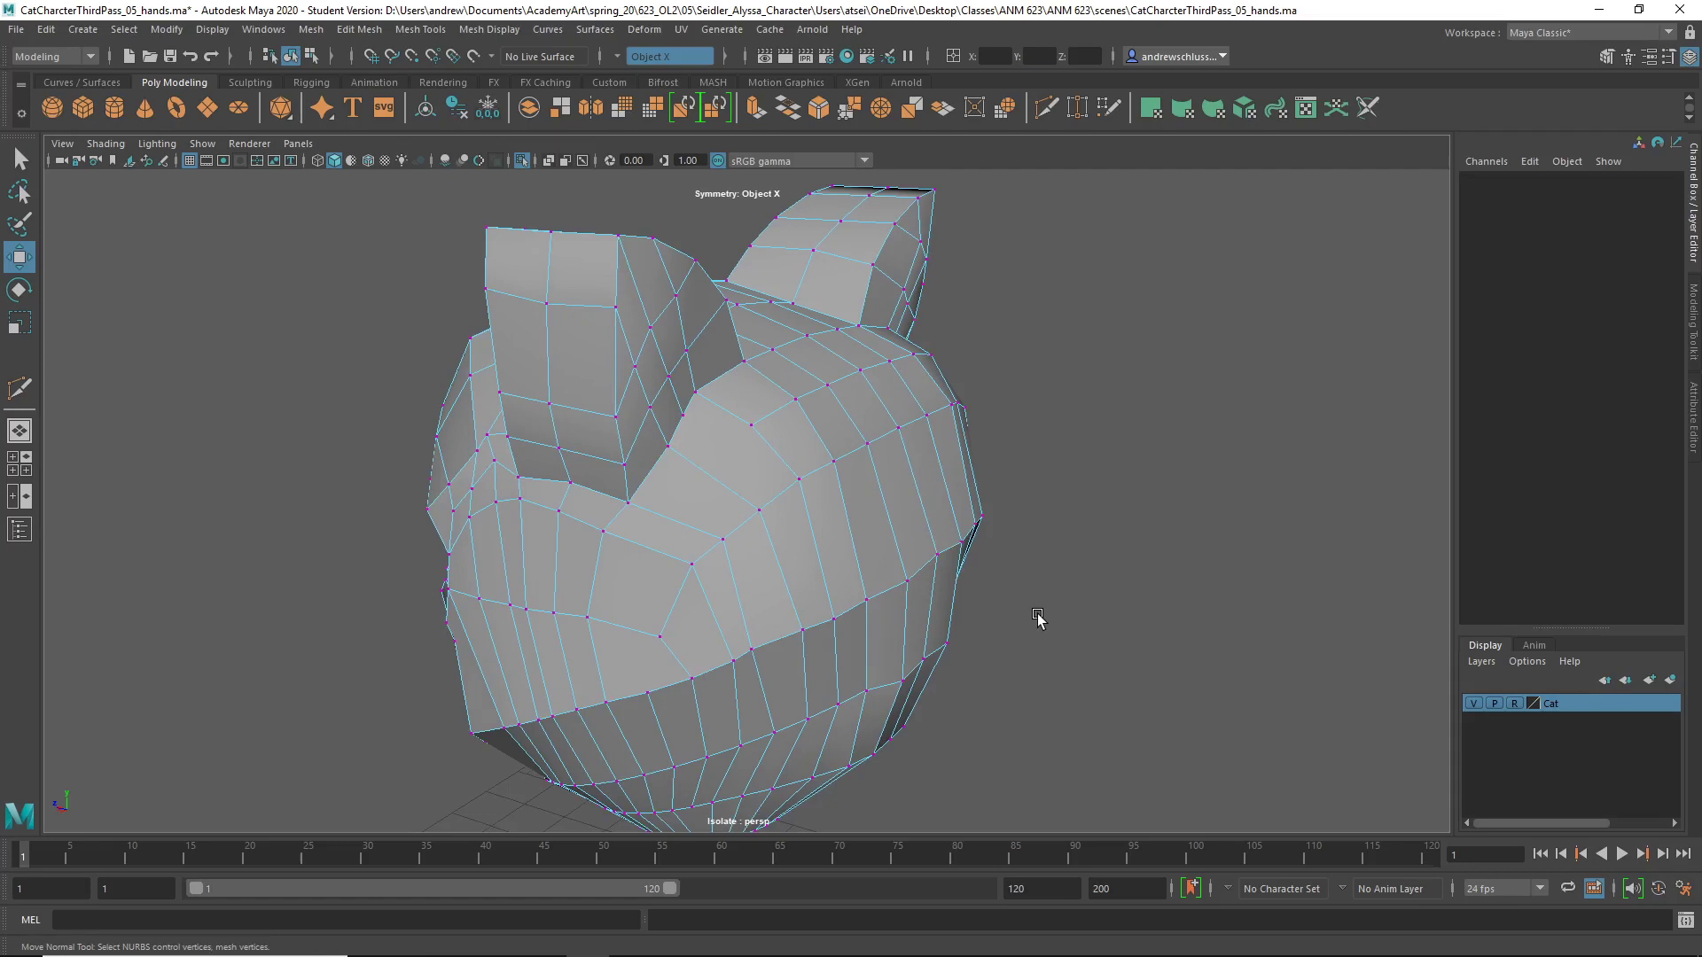
{"action": "key", "text": "ctrl+shift+x"}
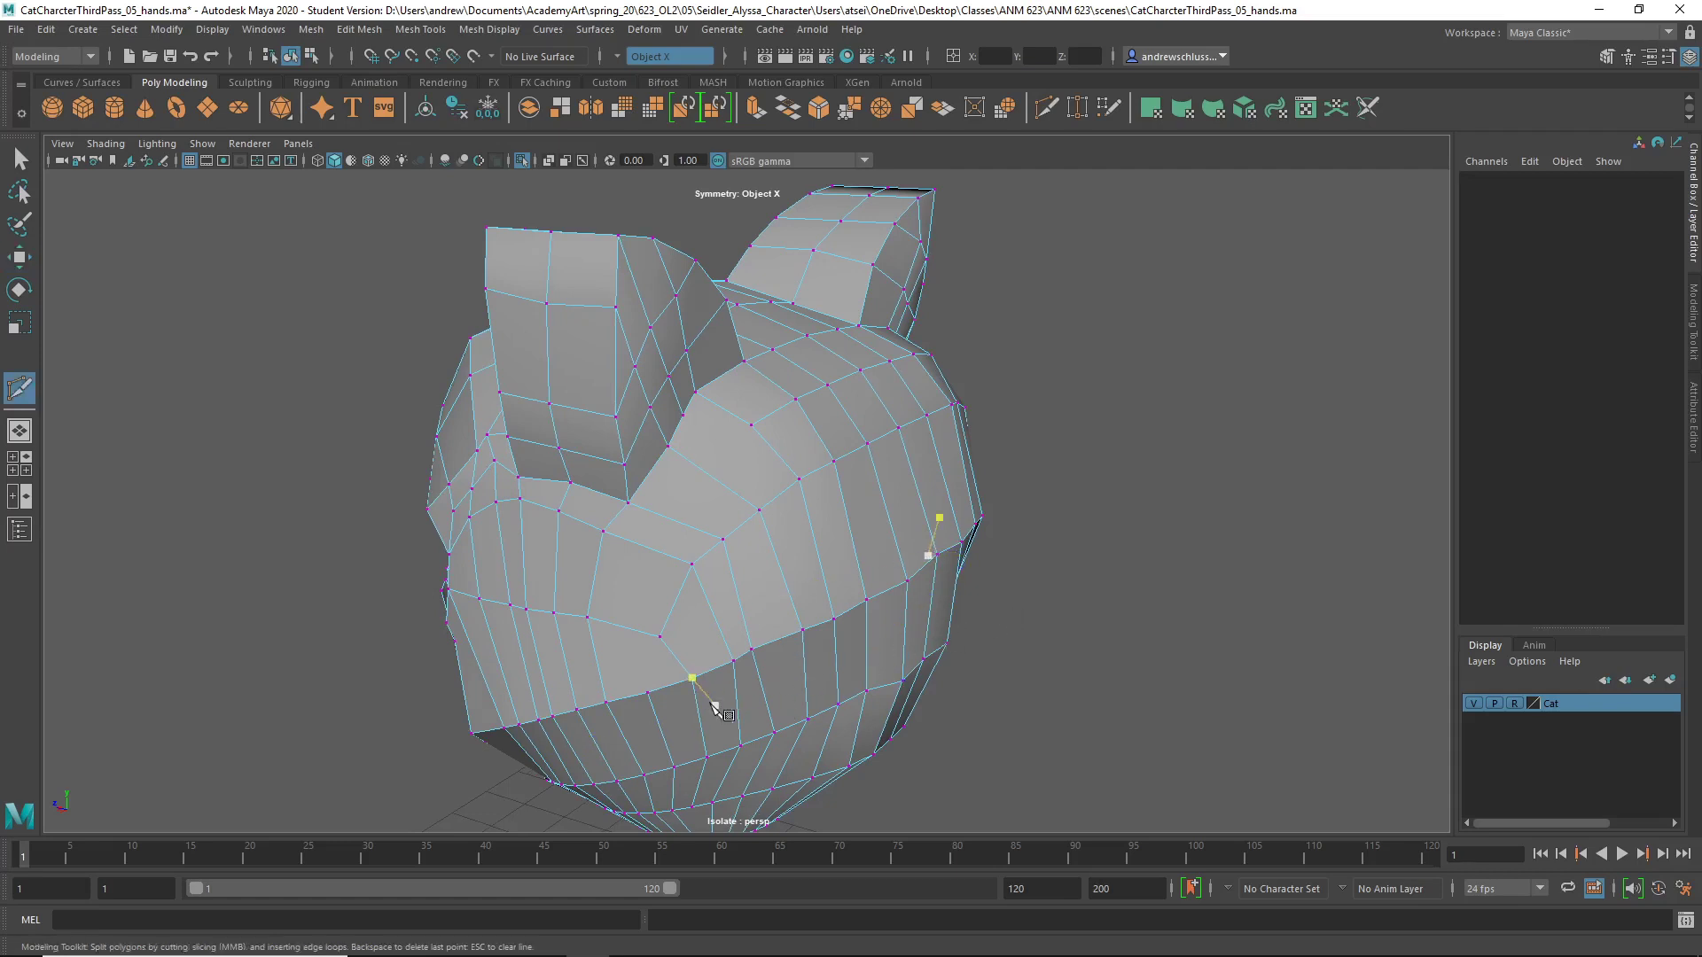
{"action": "left_click", "coordinate": [646, 695]}
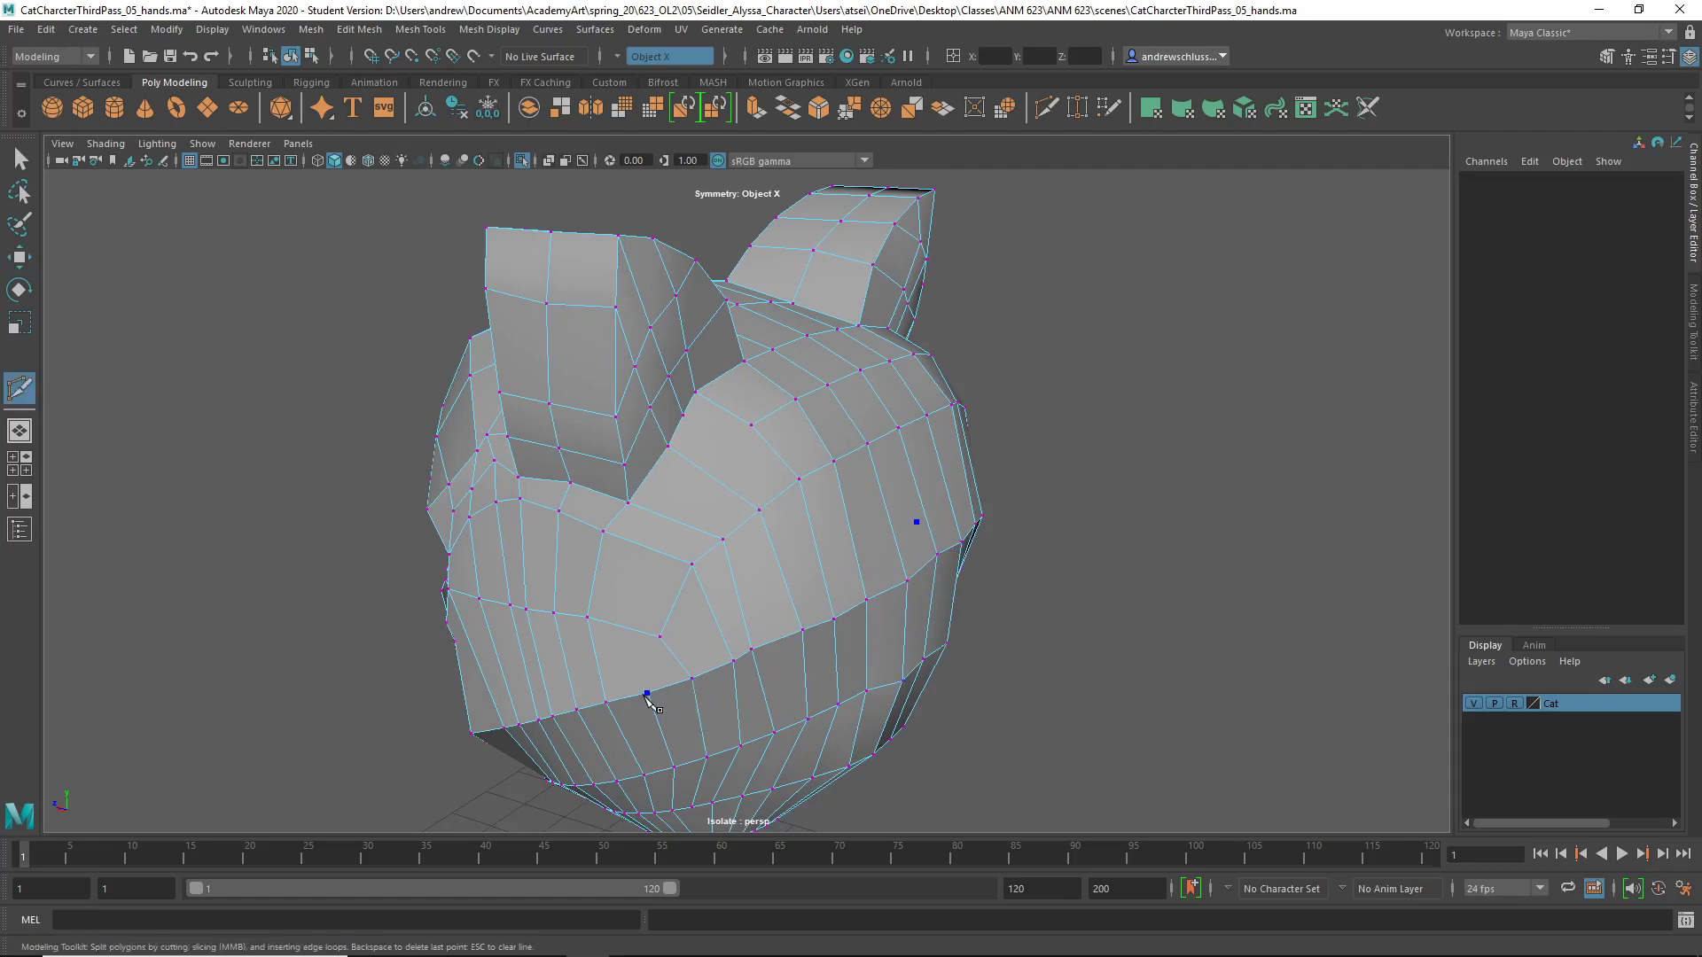
{"action": "left_click", "coordinate": [624, 628]}
{"action": "left_click", "coordinate": [647, 548]}
{"action": "left_click", "coordinate": [666, 517]}
{"action": "left_click", "coordinate": [711, 476]}
{"action": "left_click", "coordinate": [751, 426]}
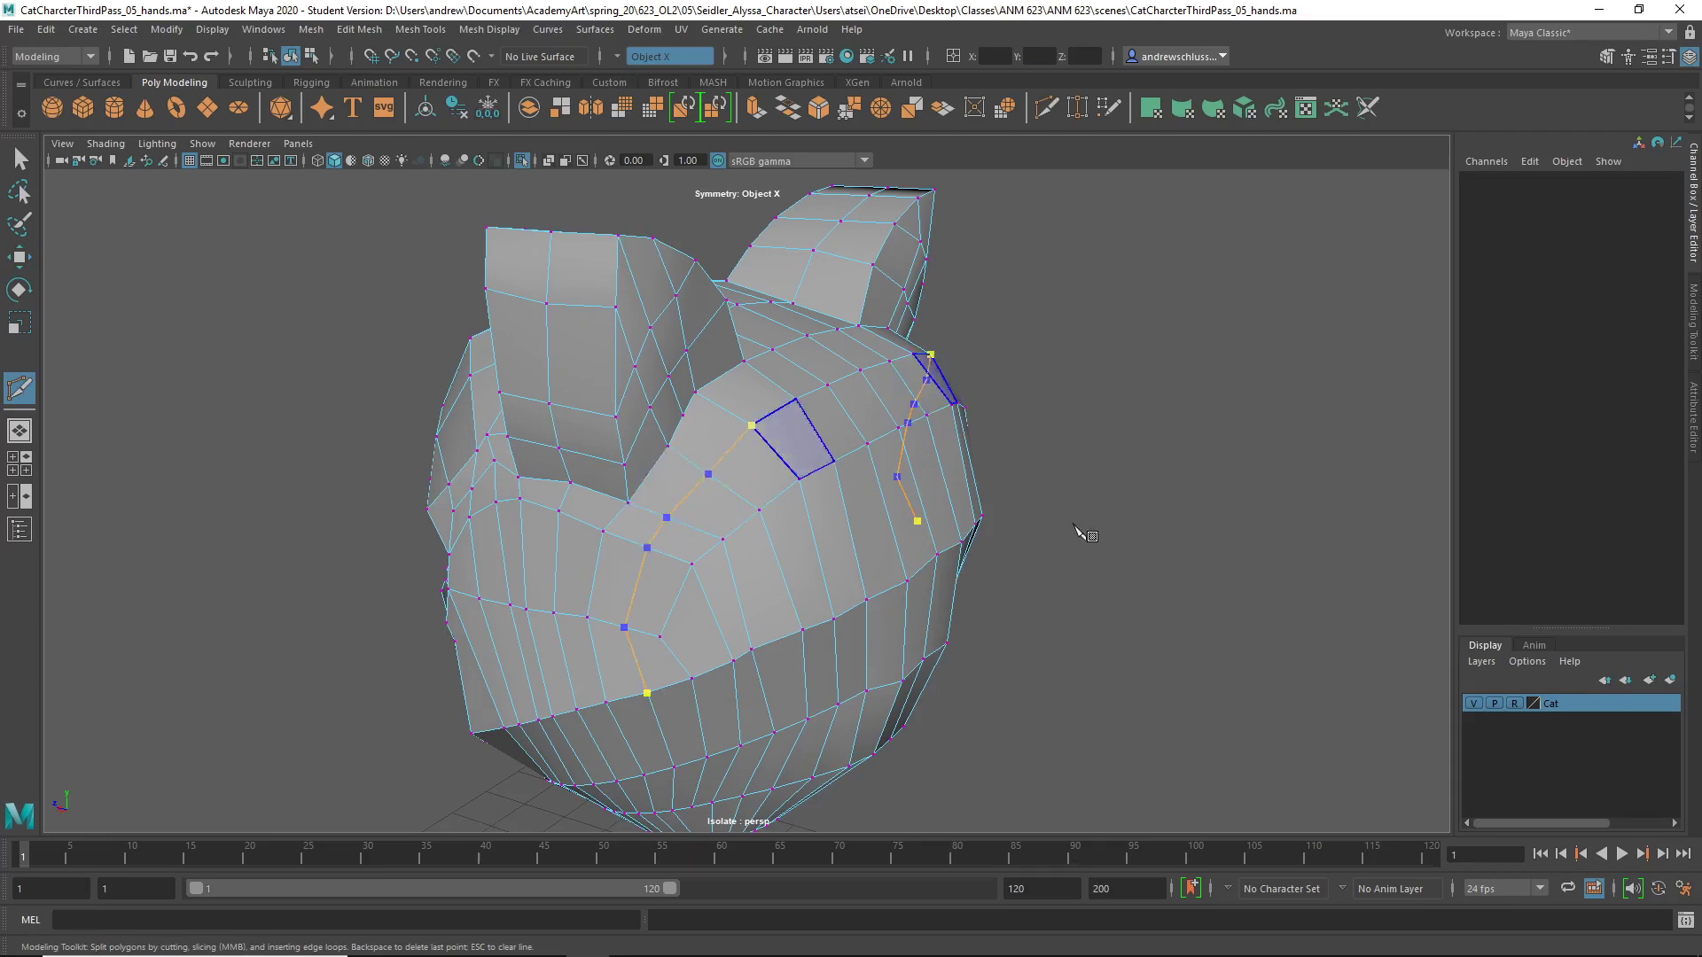
{"action": "key", "text": "Return"}
- Select the vertex loop around the back face of both ears and adjust its position
{"action": "left_click_drag", "start_coordinate": [1076, 555], "coordinate": [995, 562], "text": "alt"}
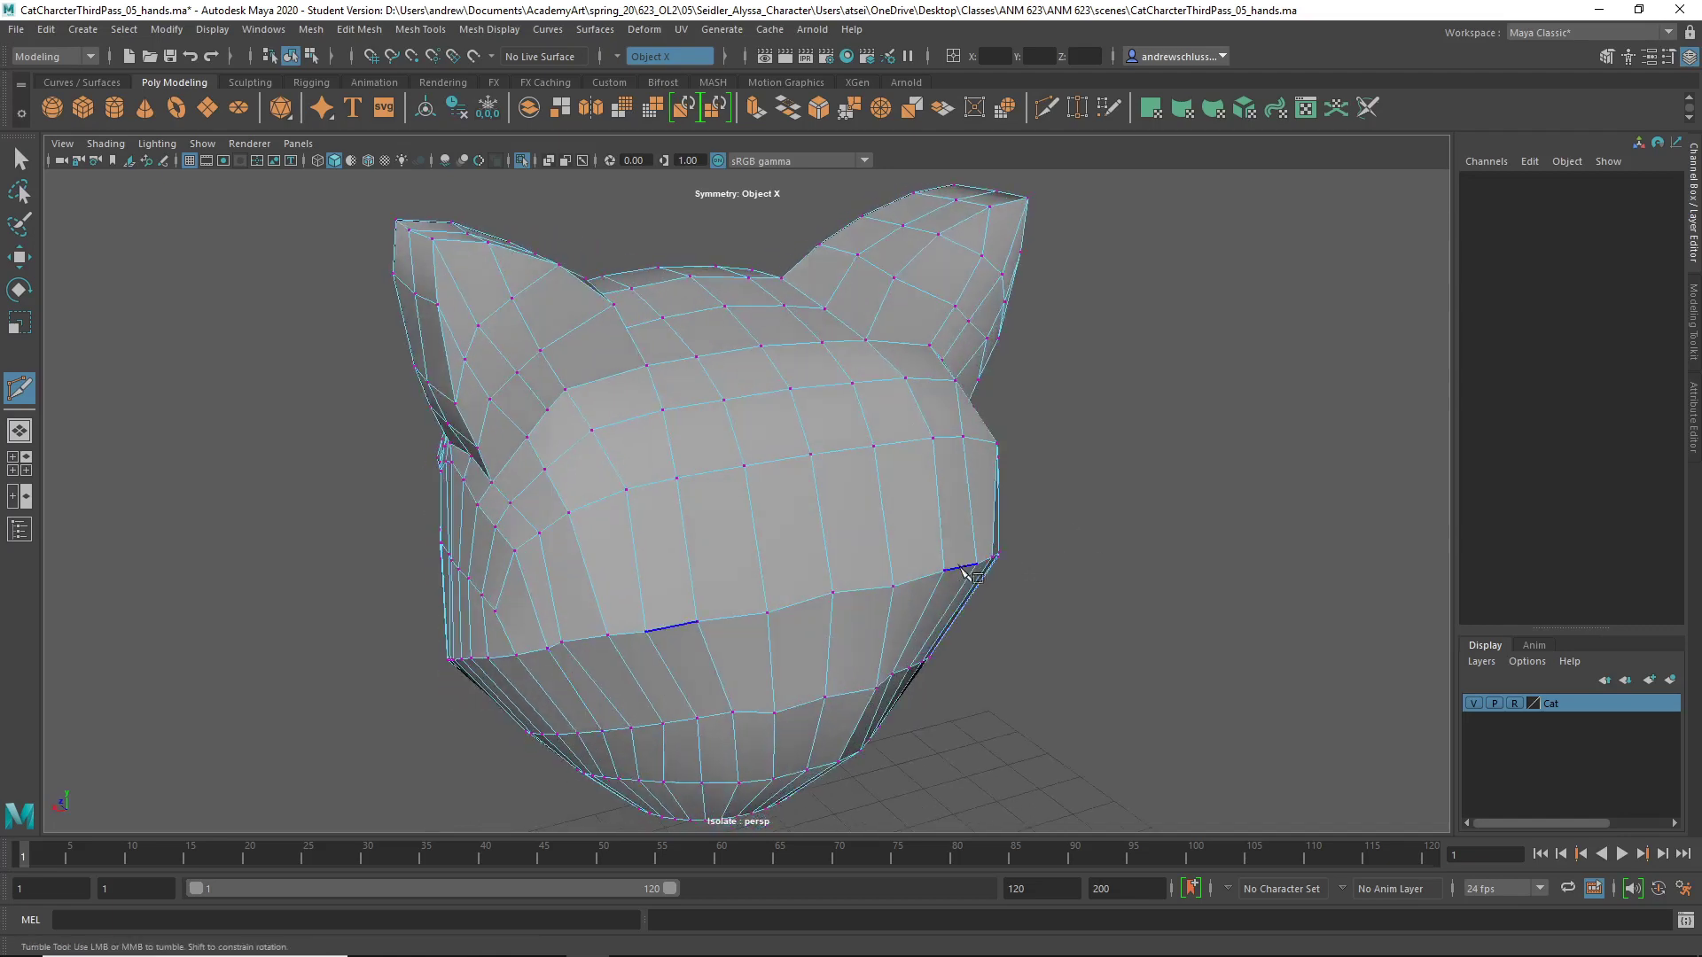
{"action": "key", "text": "q"}
{"action": "left_click_drag", "start_coordinate": [673, 464], "coordinate": [668, 558], "text": "alt"}
{"action": "key", "text": "3"}
{"action": "key", "text": "1"}
{"action": "left_click_drag", "start_coordinate": [605, 472], "coordinate": [726, 474], "text": "alt"}
{"action": "left_click", "coordinate": [722, 606]}
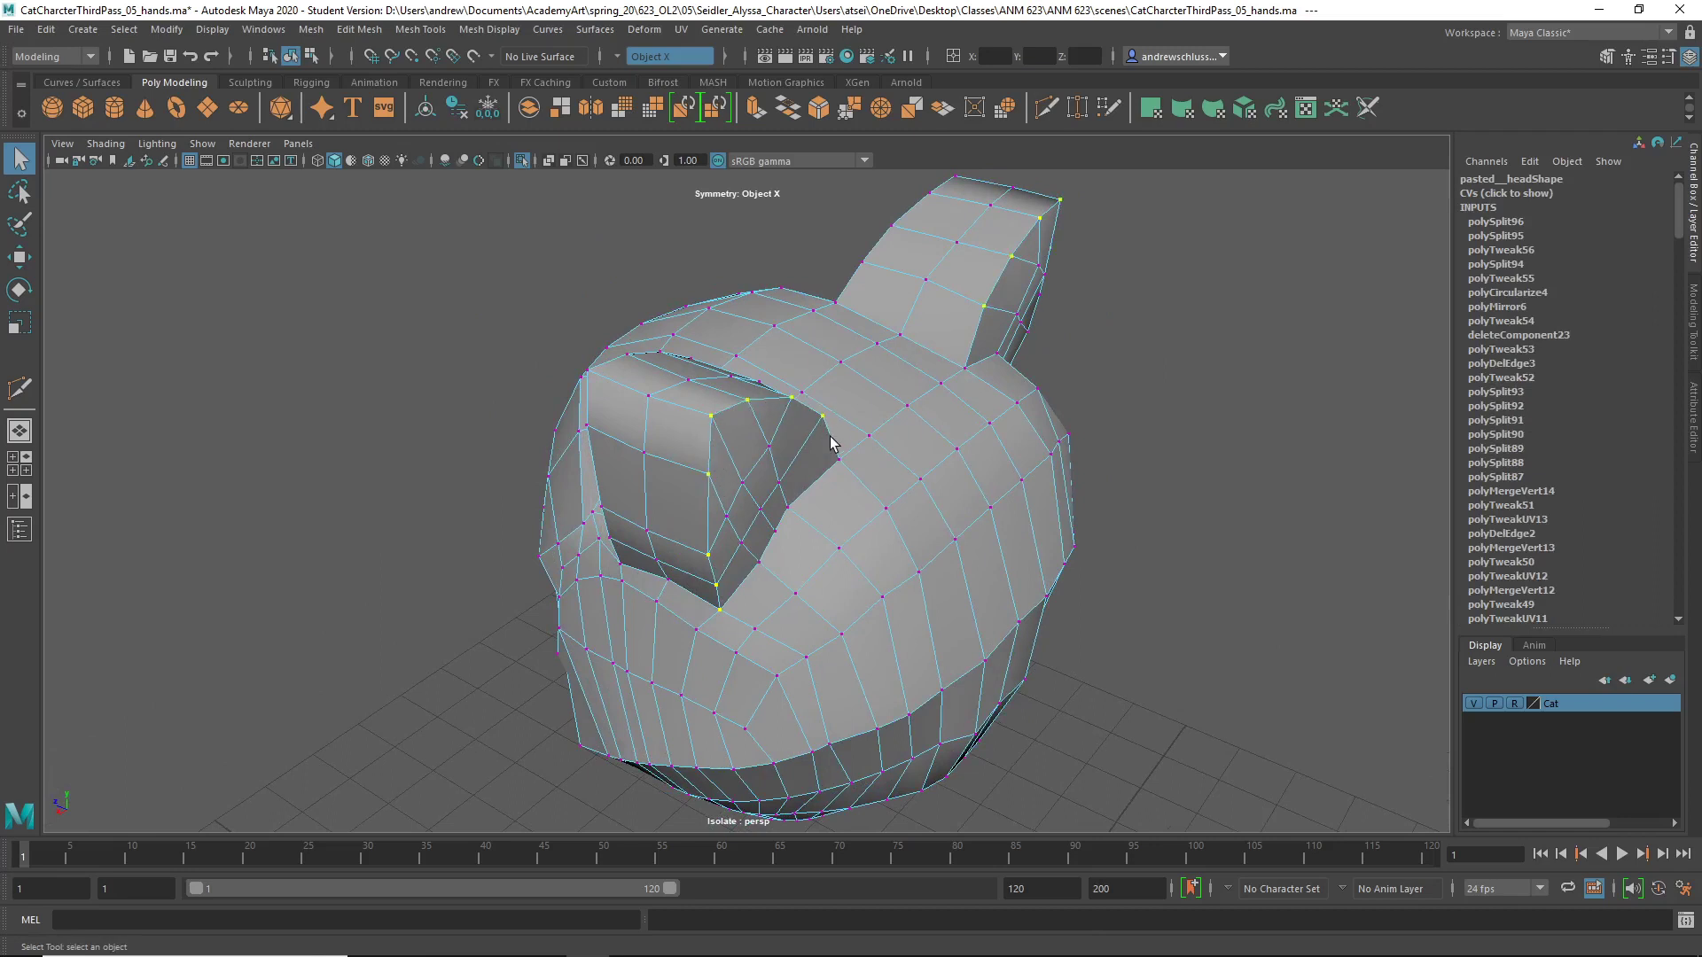
{"action": "key", "text": "w"}
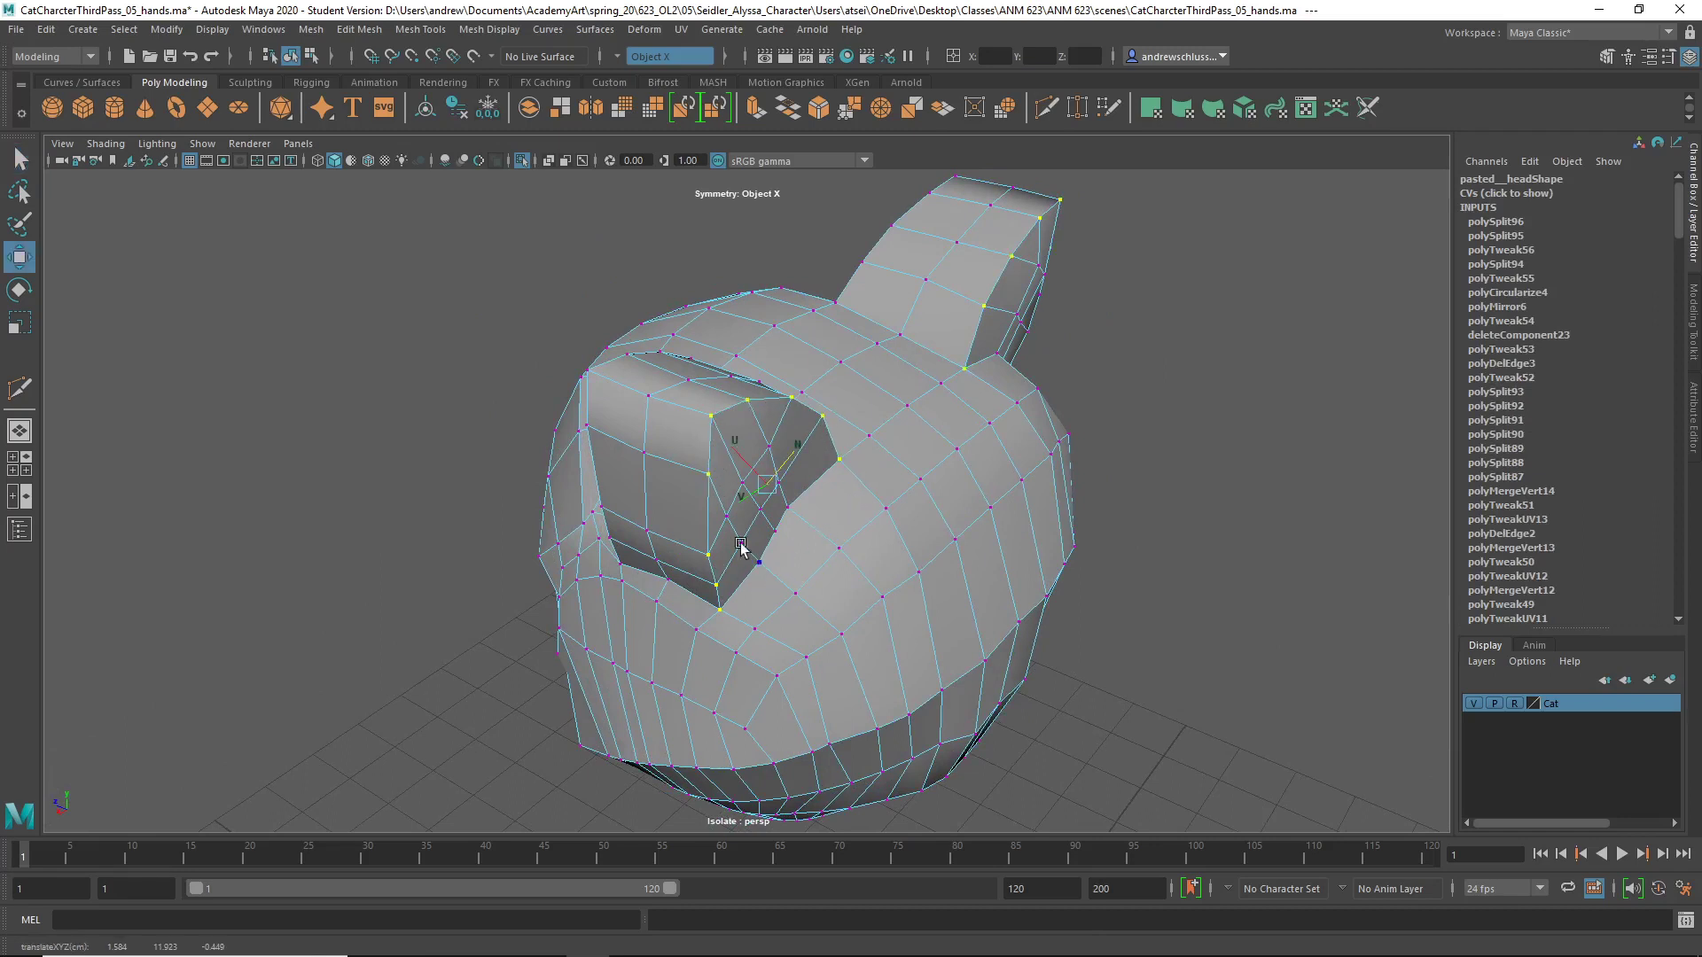
{"action": "left_click_drag", "start_coordinate": [761, 530], "coordinate": [909, 552]}
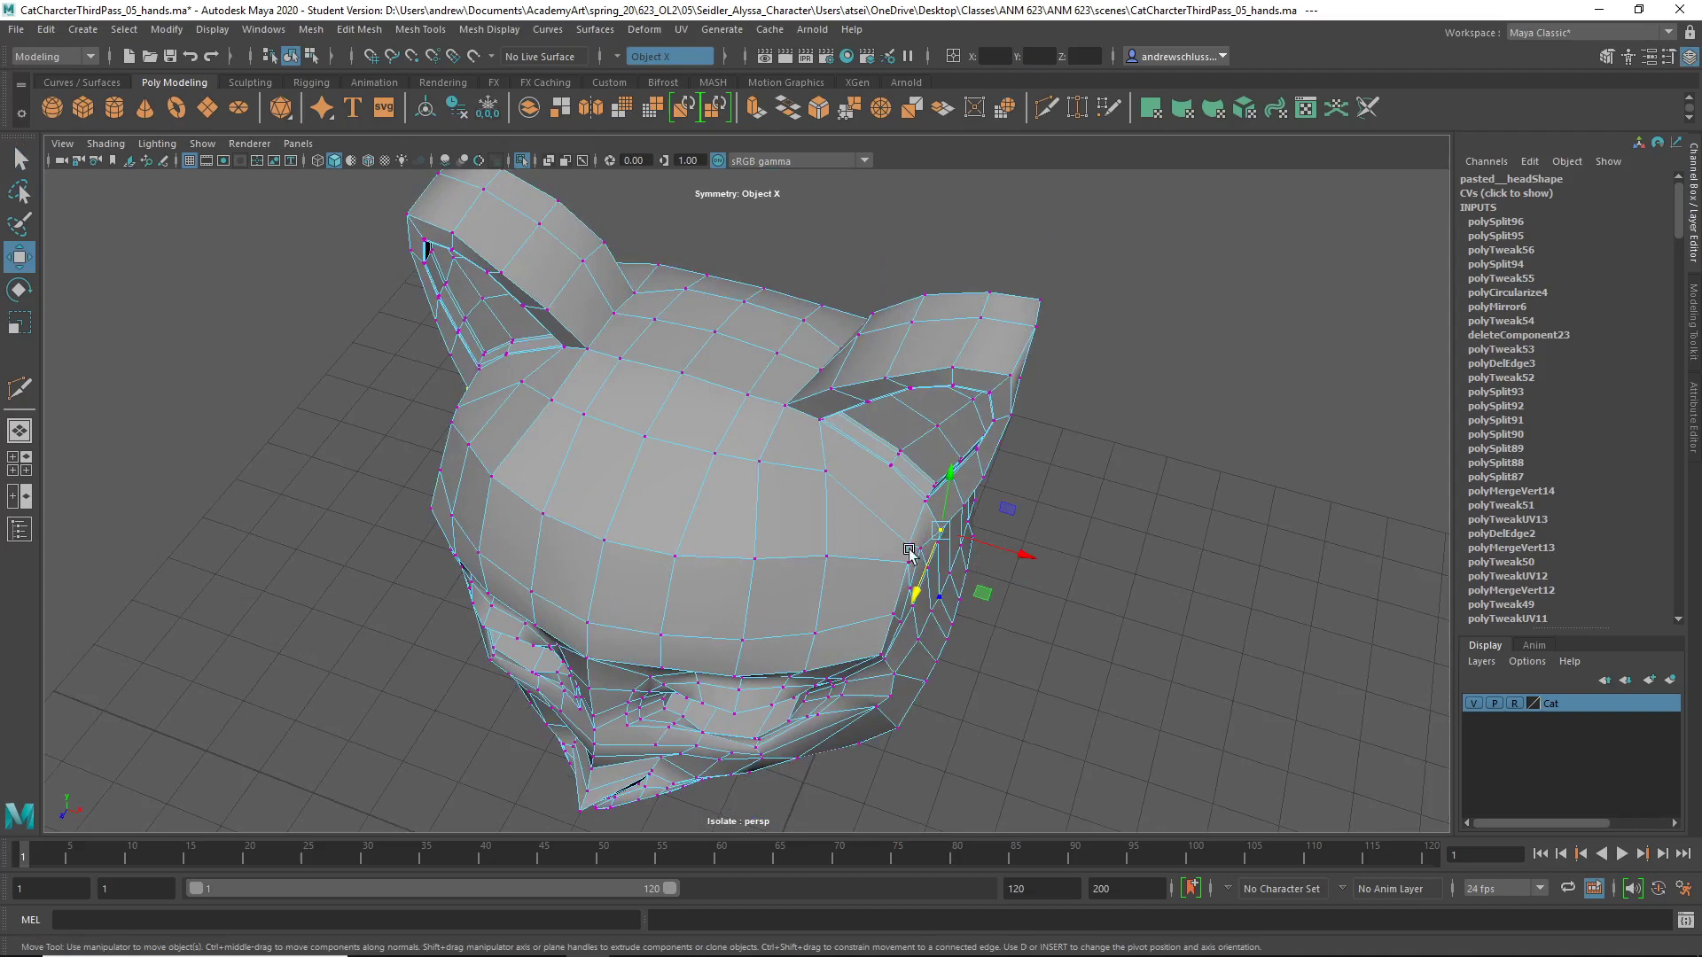
- Select the vertex loop around the front rim of both ears and move it backward along Z with Soft Select on
{"action": "double_click", "coordinate": [787, 403], "text": "shift"}
{"action": "left_click_drag", "start_coordinate": [919, 456], "coordinate": [817, 461], "text": "alt"}
{"action": "key", "text": "b"}
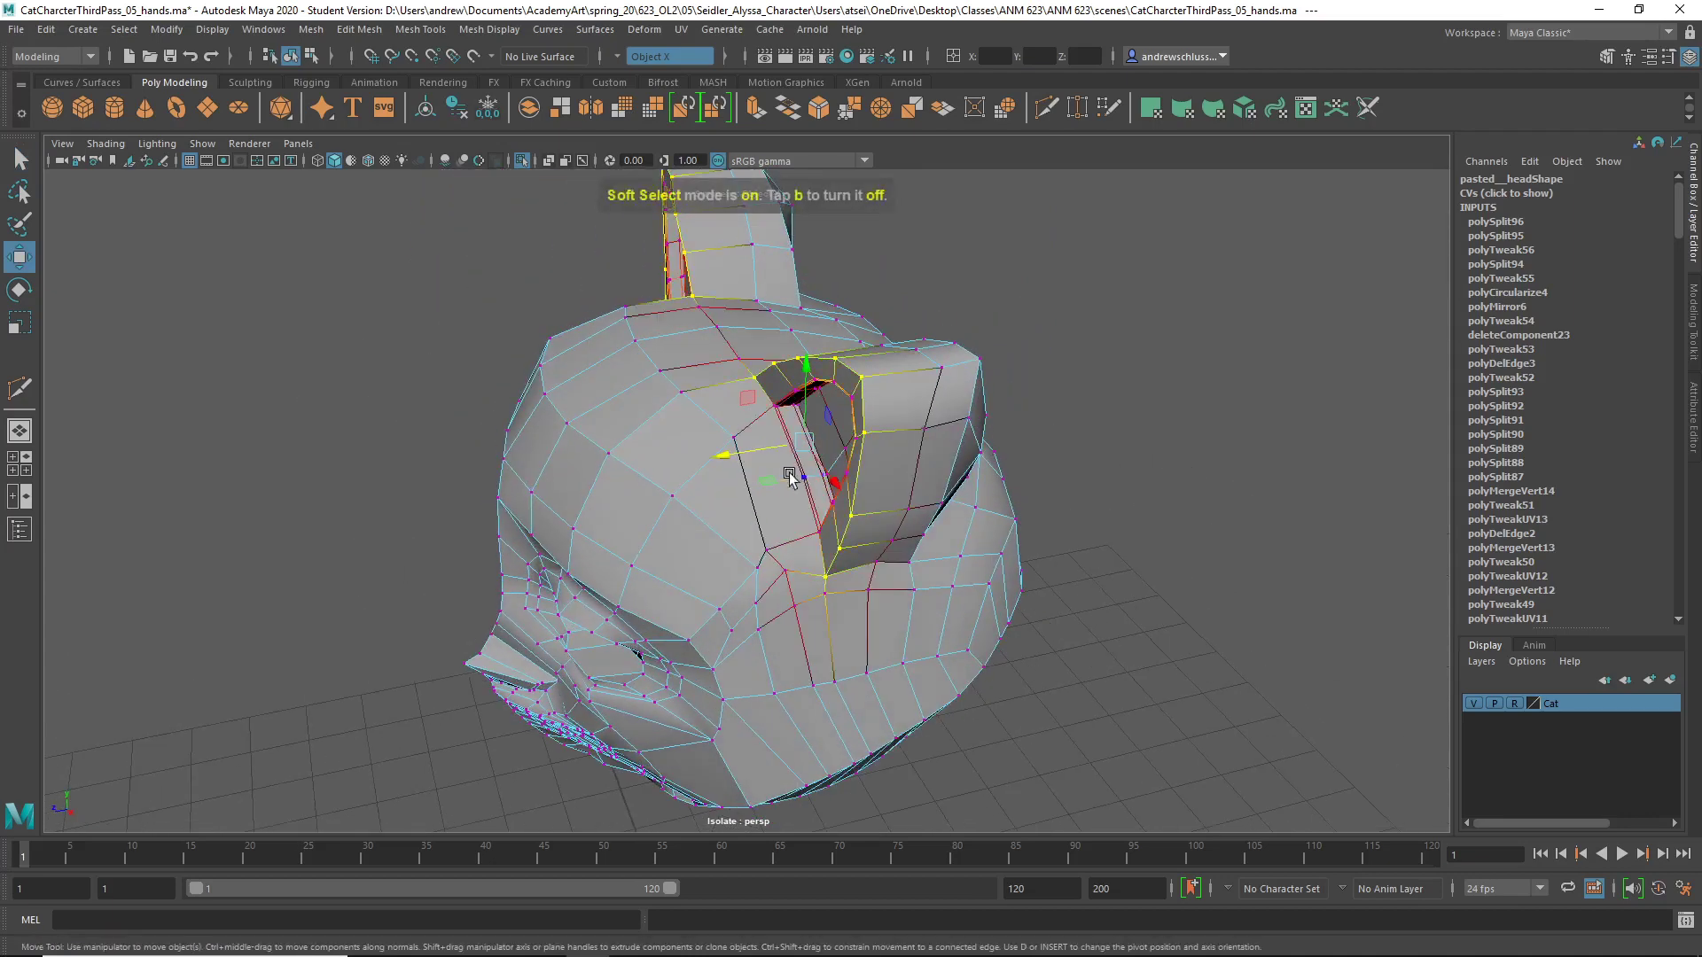
{"action": "middle_click_drag", "start_coordinate": [724, 457], "coordinate": [752, 452]}
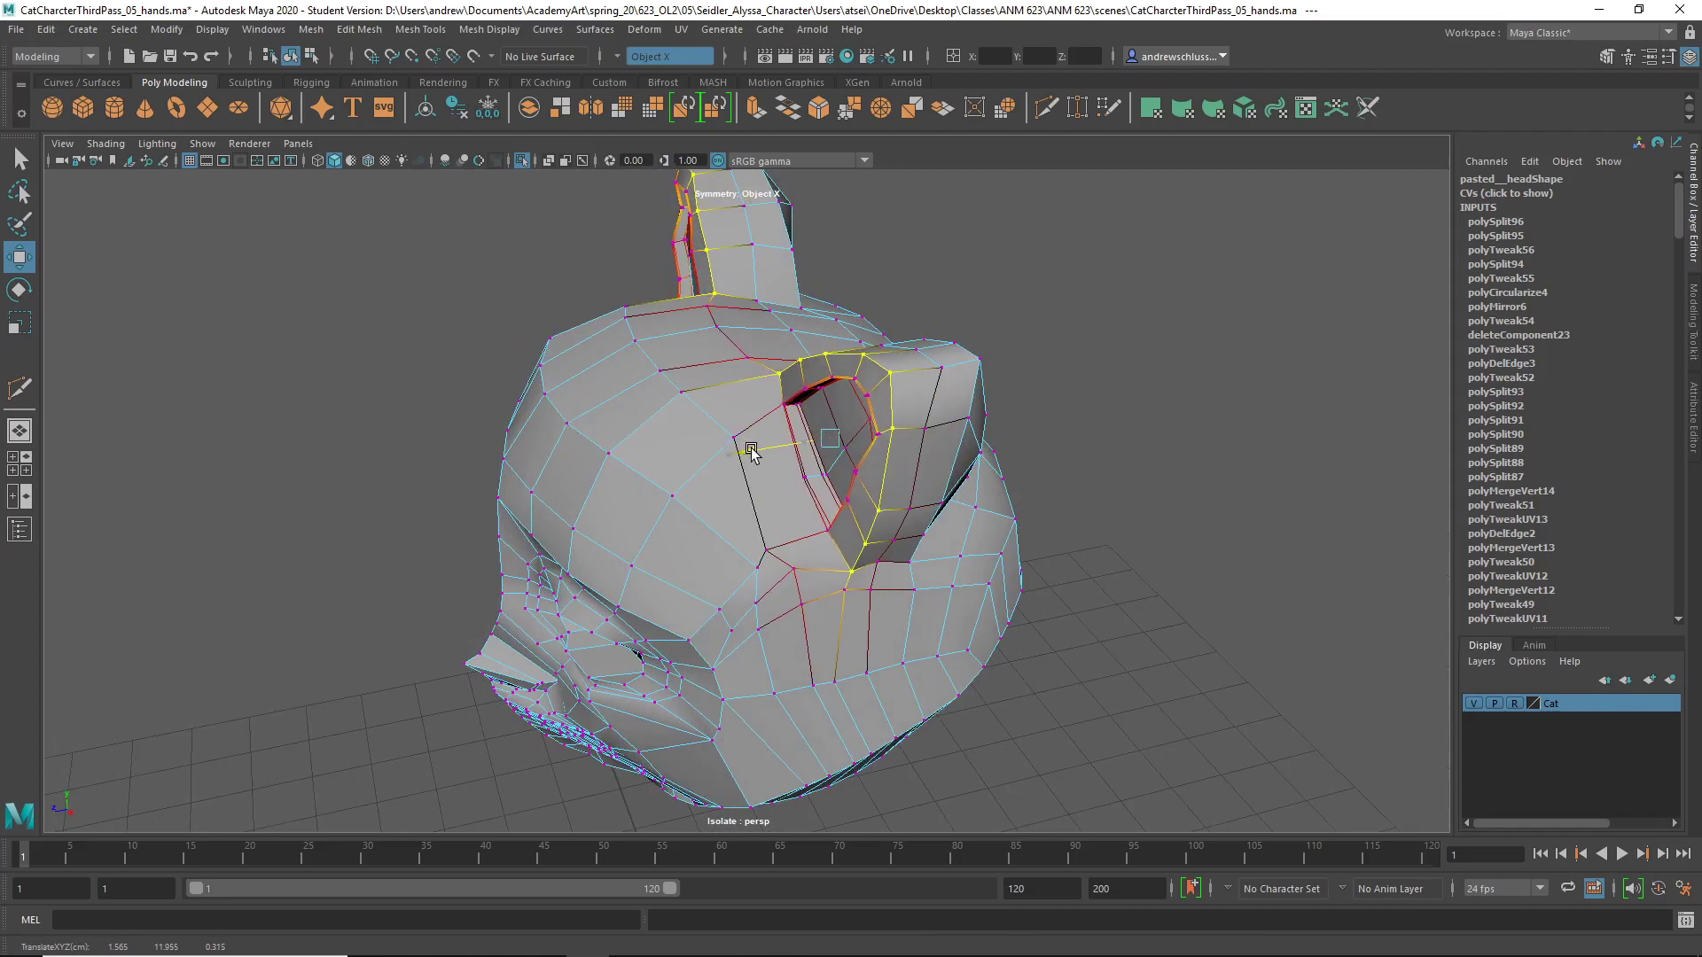
{"action": "left_click_drag", "start_coordinate": [752, 453], "coordinate": [758, 451]}
{"action": "key", "text": "3"}
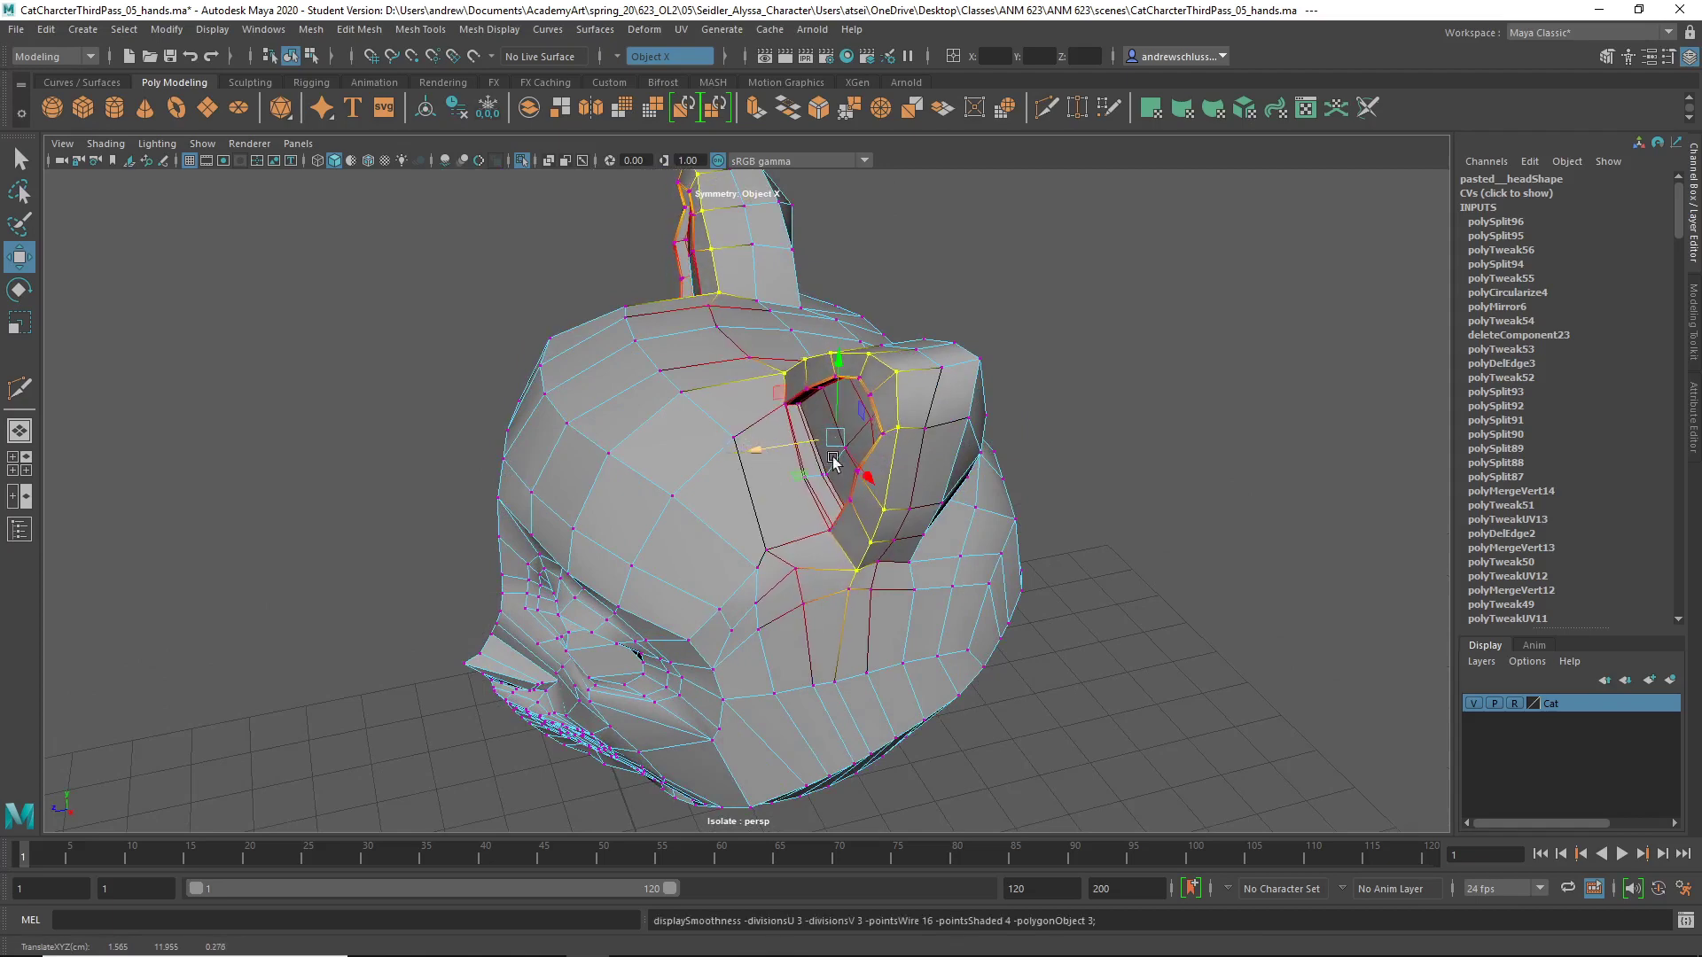
{"action": "left_click_drag", "start_coordinate": [1028, 474], "coordinate": [989, 439], "text": "alt"}
{"action": "key", "text": "1"}
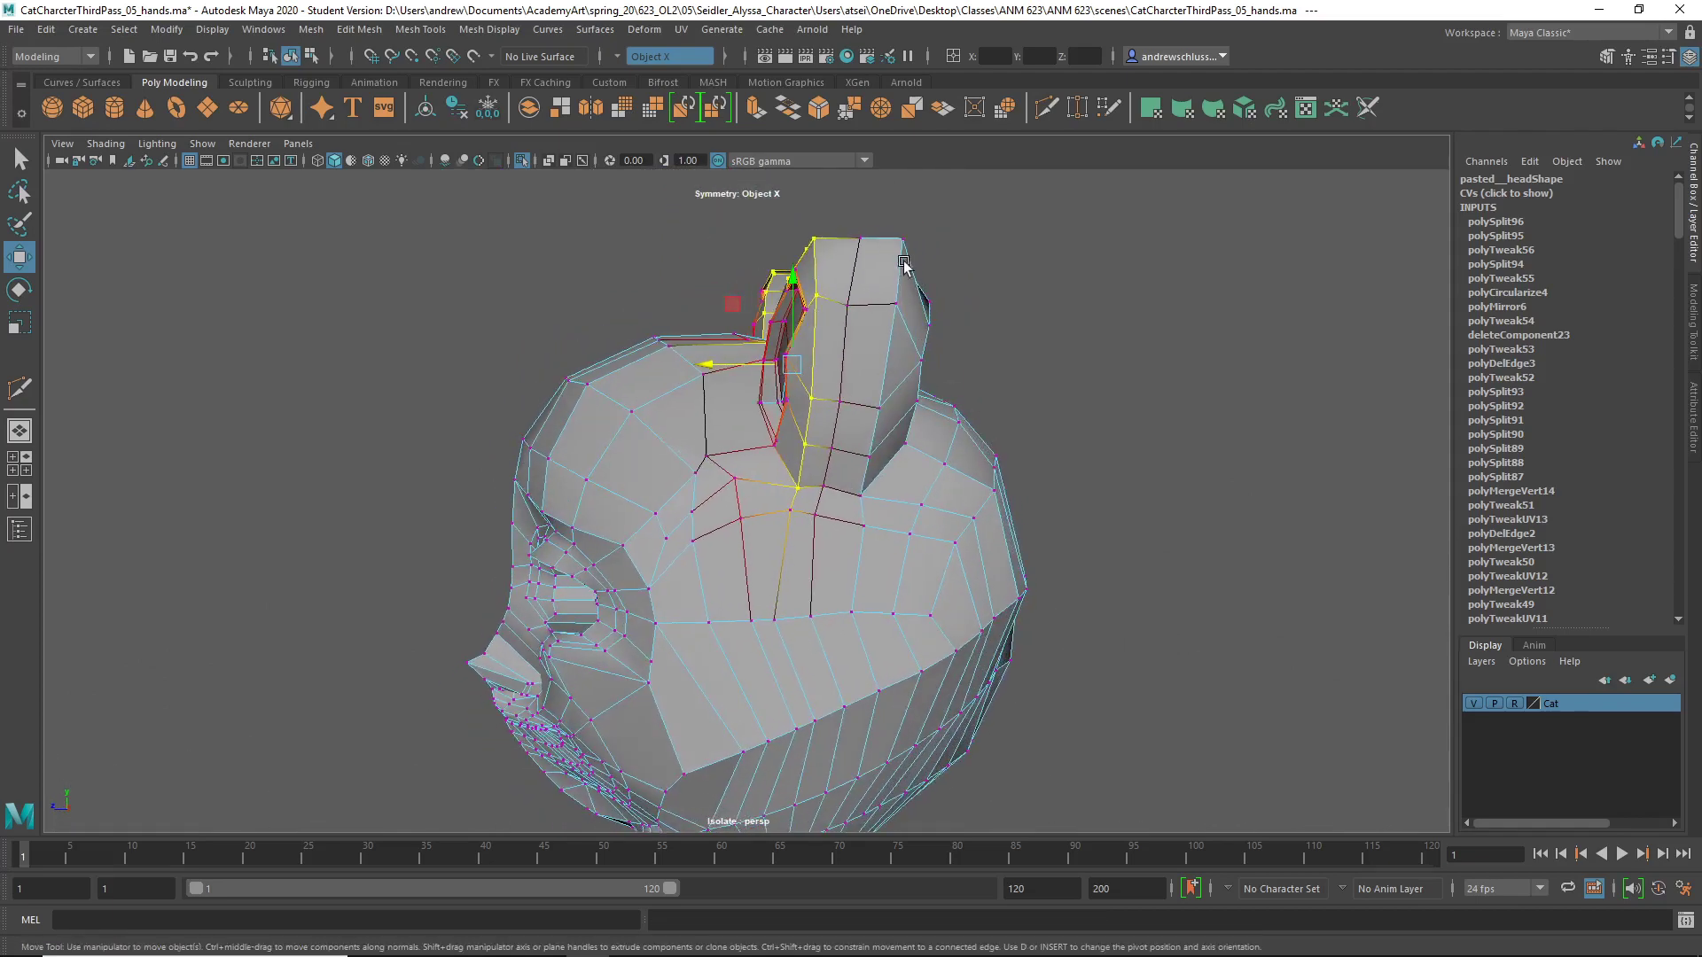
- Adjust the vertices at the tips of both ears and check their shape in the smoothed preview
{"action": "left_click_drag", "start_coordinate": [909, 204], "coordinate": [867, 206]}
{"action": "left_click", "coordinate": [813, 239]}
{"action": "left_click", "coordinate": [864, 248]}
{"action": "key", "text": "3"}
{"action": "left_click_drag", "start_coordinate": [972, 293], "coordinate": [1194, 440], "text": "alt"}
{"action": "key", "text": "1"}
{"action": "left_click_drag", "start_coordinate": [1058, 412], "coordinate": [1013, 372], "text": "alt"}
{"action": "left_click", "coordinate": [1059, 416]}
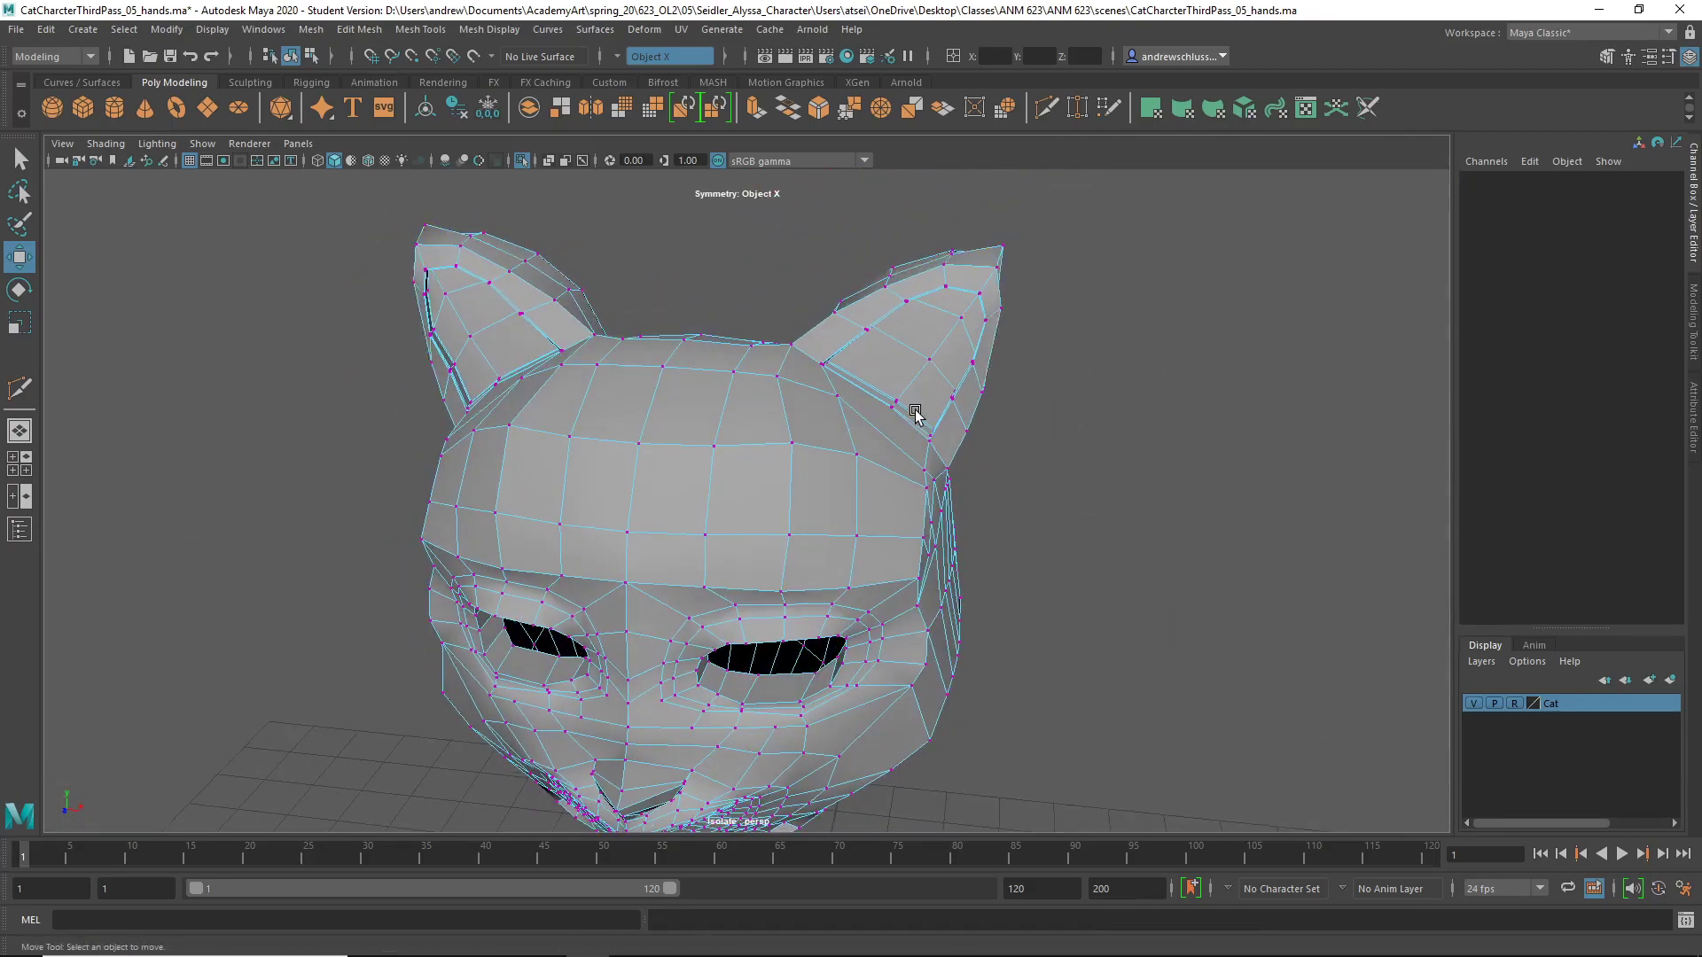
- Inspect the whole head in object mode, smoothed and faceted, from the side, below and front, and switch to face selection
{"action": "right_click_drag", "start_coordinate": [915, 411], "coordinate": [1027, 323]}
{"action": "left_click", "coordinate": [1188, 479]}
{"action": "left_click_drag", "start_coordinate": [1192, 487], "coordinate": [945, 556], "text": "alt"}
{"action": "left_click", "coordinate": [945, 557]}
{"action": "key", "text": "3"}
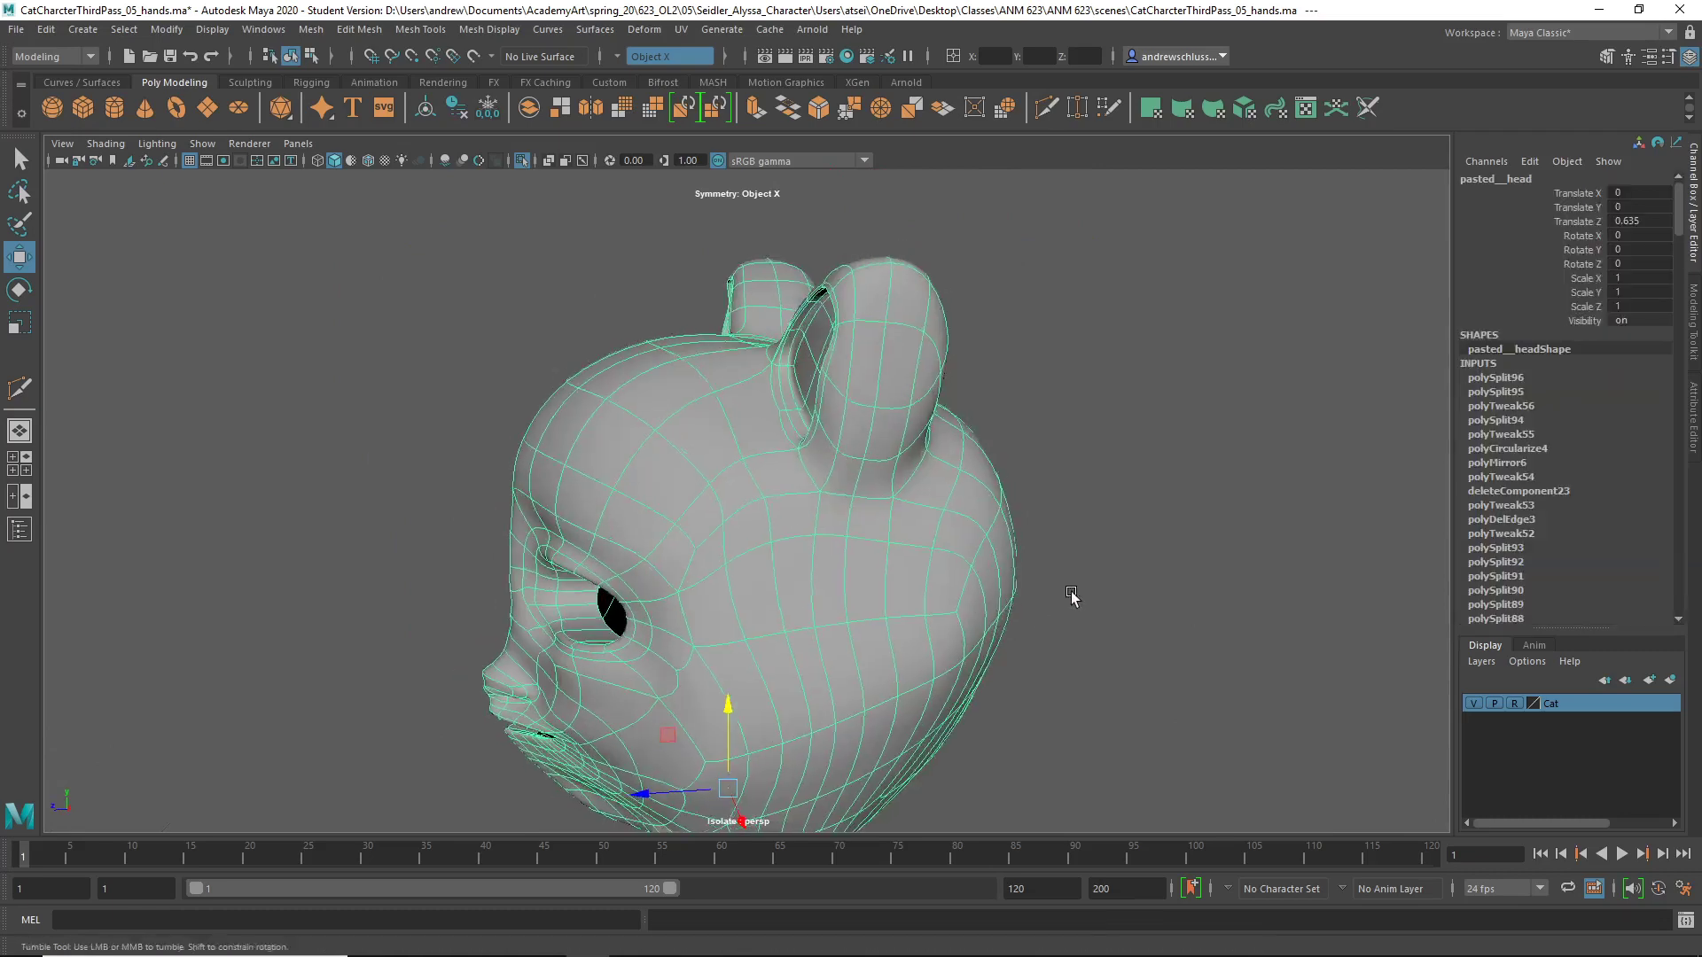
{"action": "left_click_drag", "start_coordinate": [1071, 597], "coordinate": [1012, 559], "text": "alt"}
{"action": "key", "text": "1"}
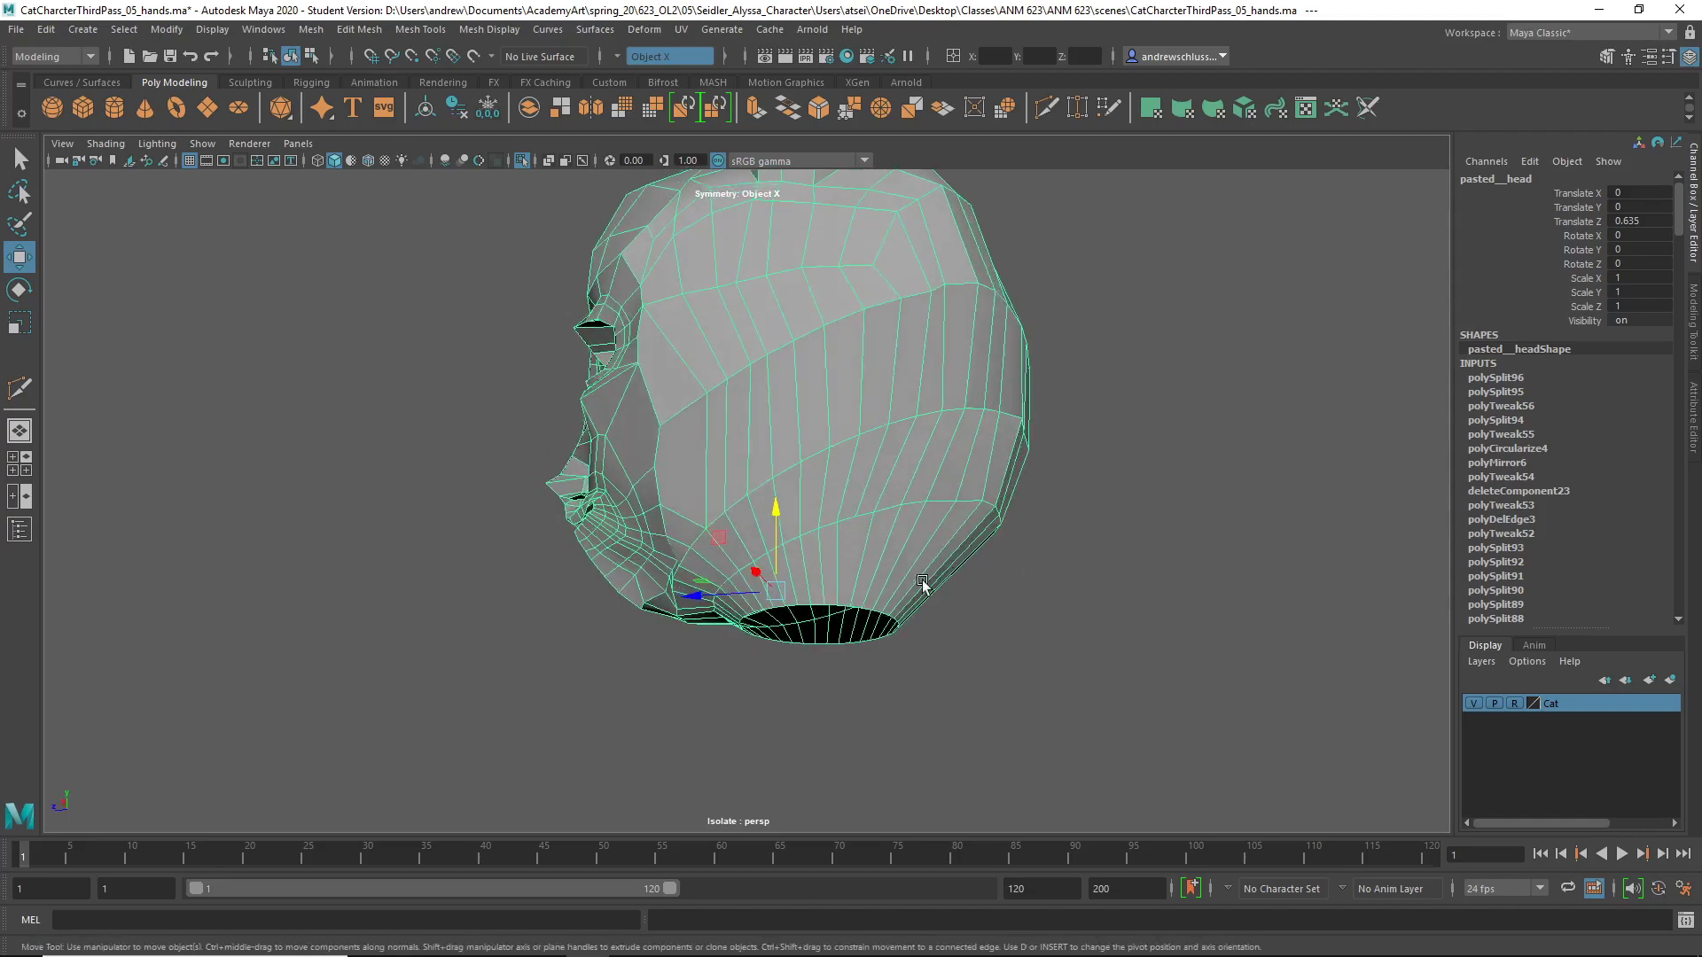
{"action": "left_click_drag", "start_coordinate": [922, 587], "coordinate": [1132, 620], "text": "alt"}
{"action": "right_click_drag", "start_coordinate": [797, 451], "coordinate": [798, 497]}
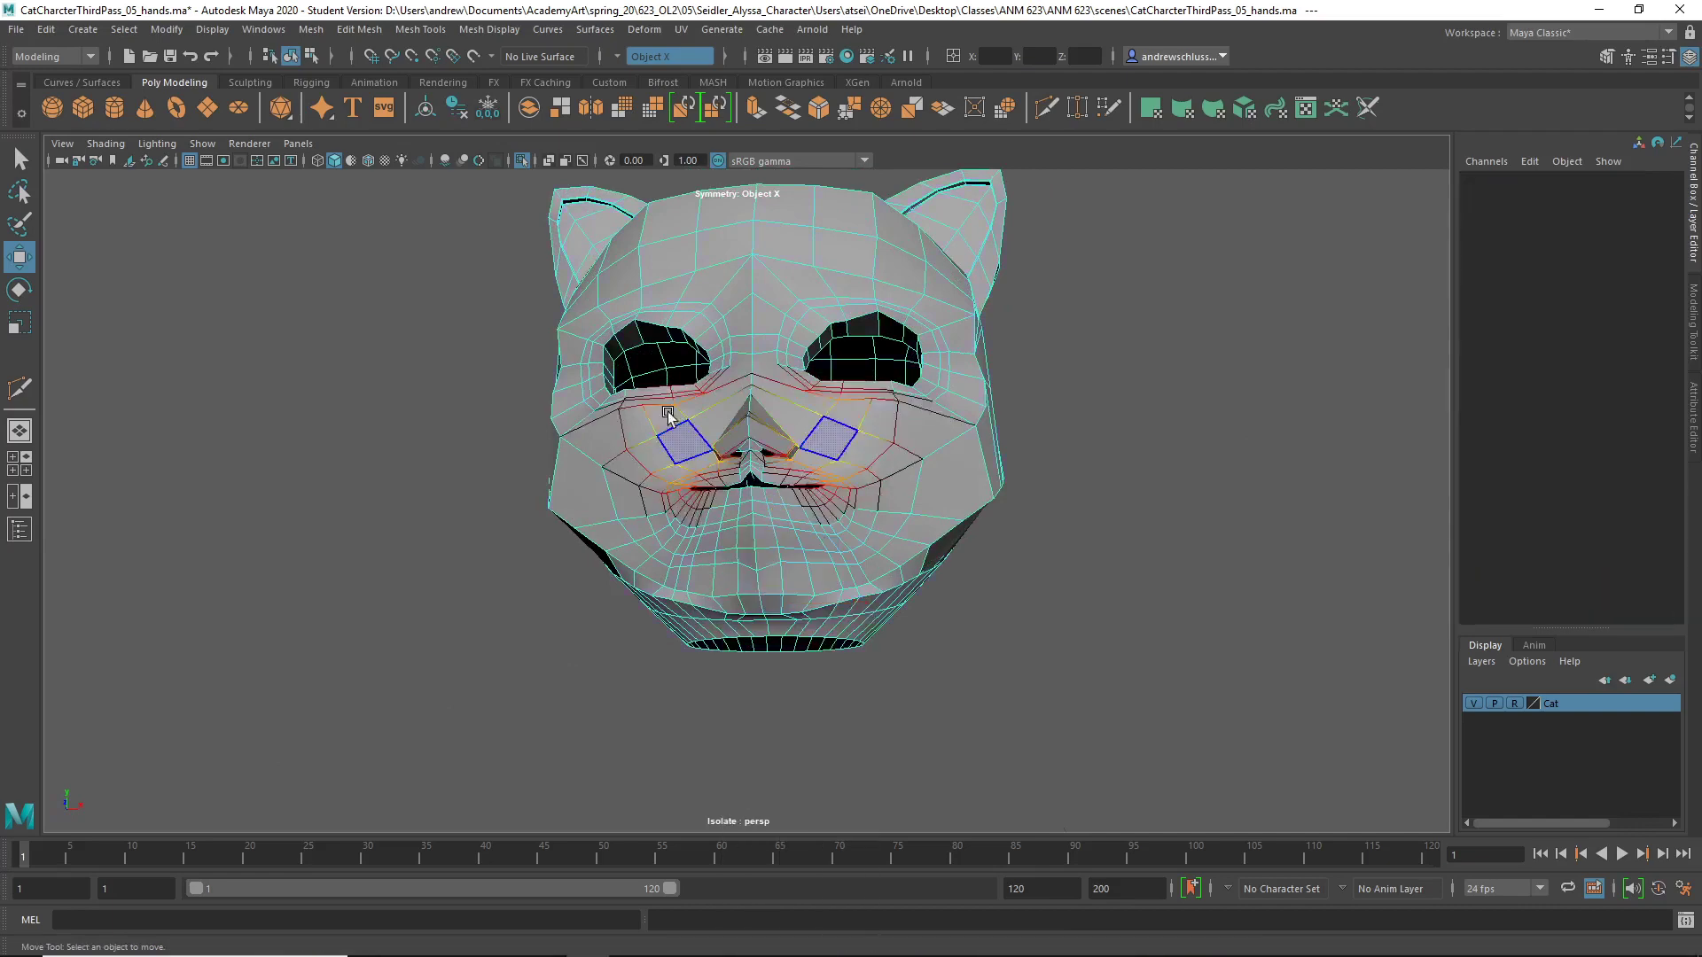
- Constrain the next face selection to N-sided polygons and select across the whole head
{"action": "left_click", "coordinate": [129, 29]}
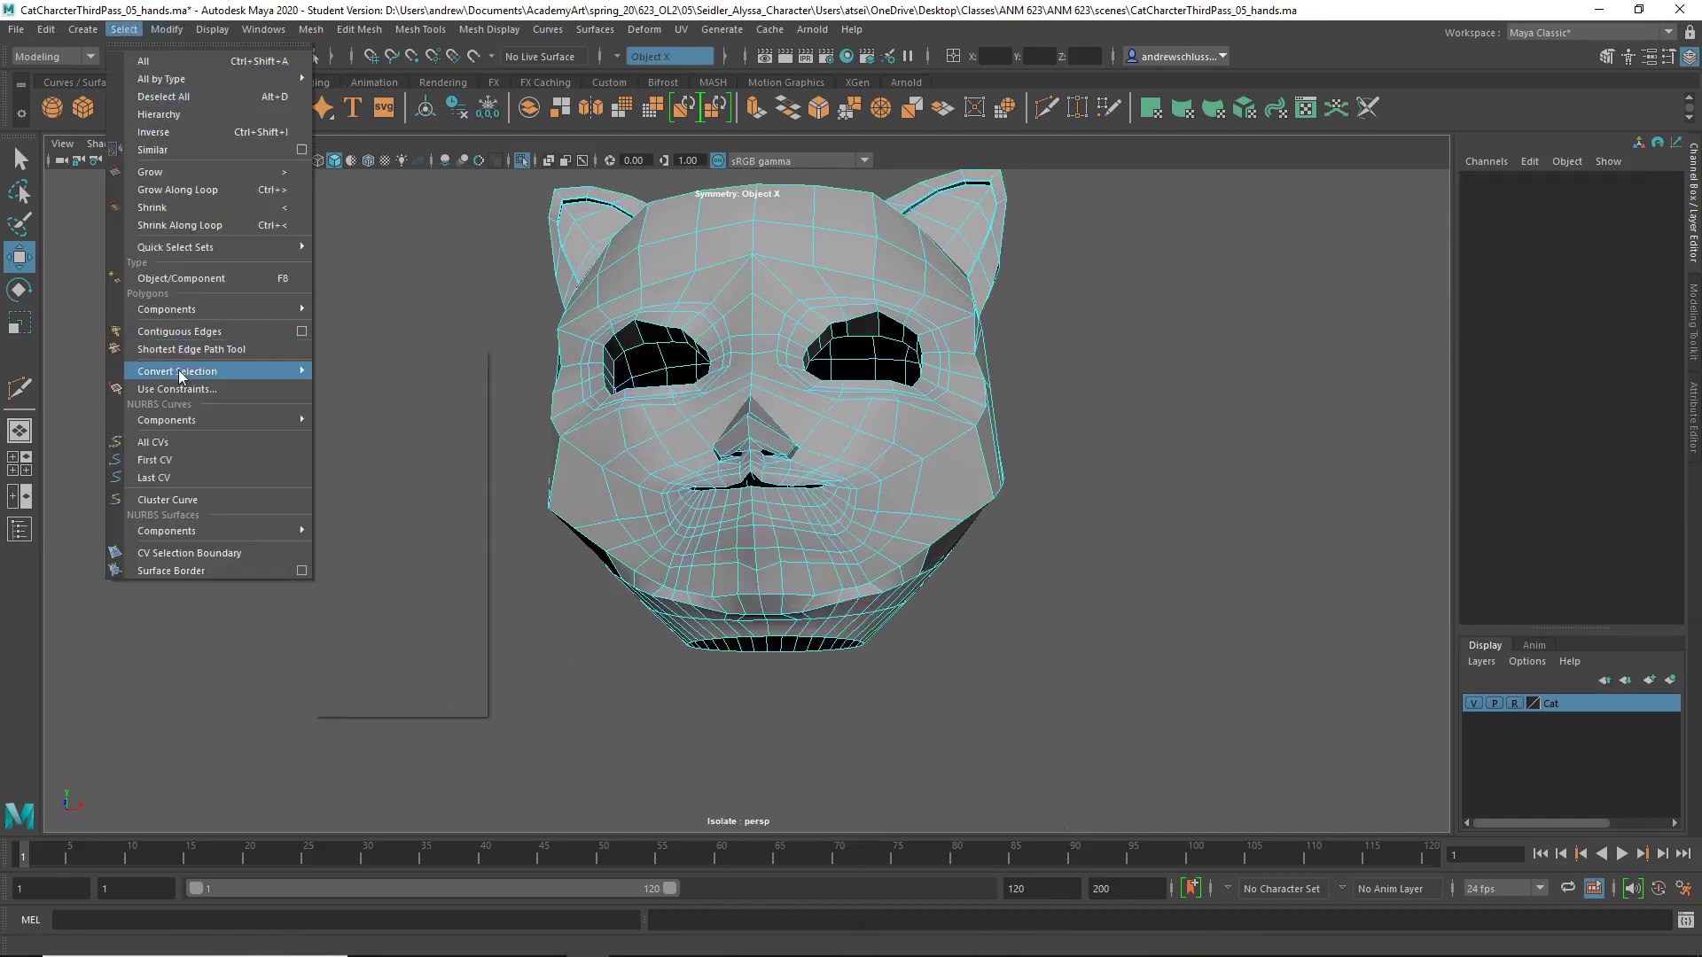
{"action": "left_click", "coordinate": [231, 401]}
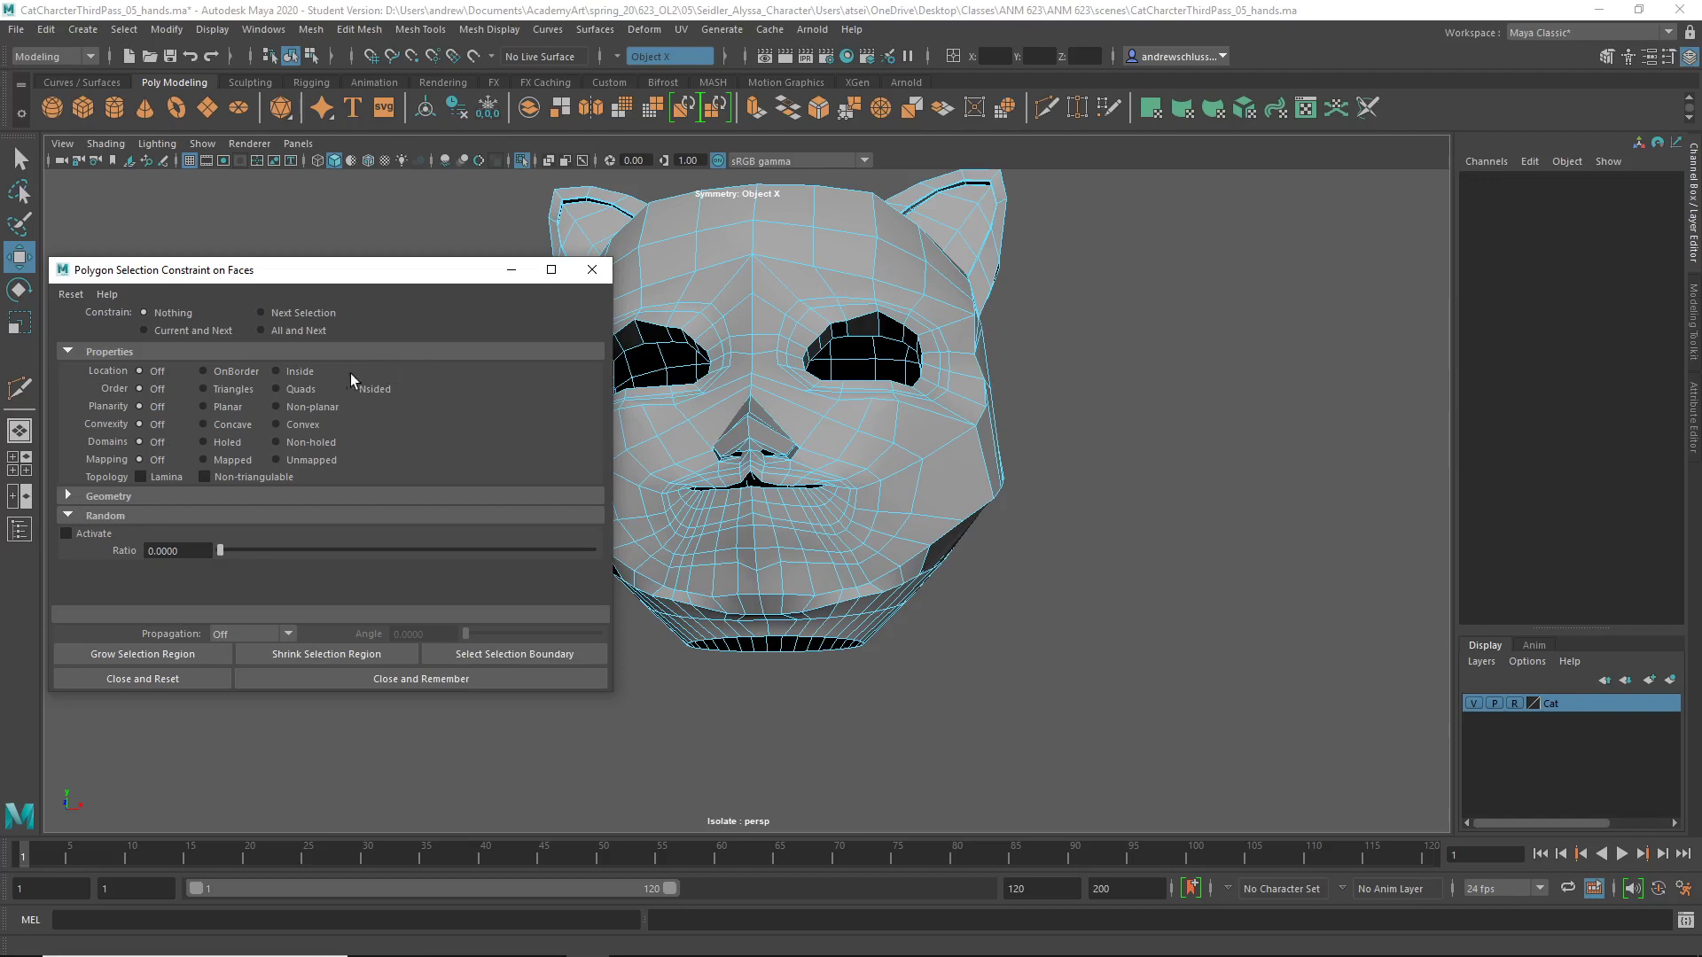
{"action": "left_click", "coordinate": [302, 312]}
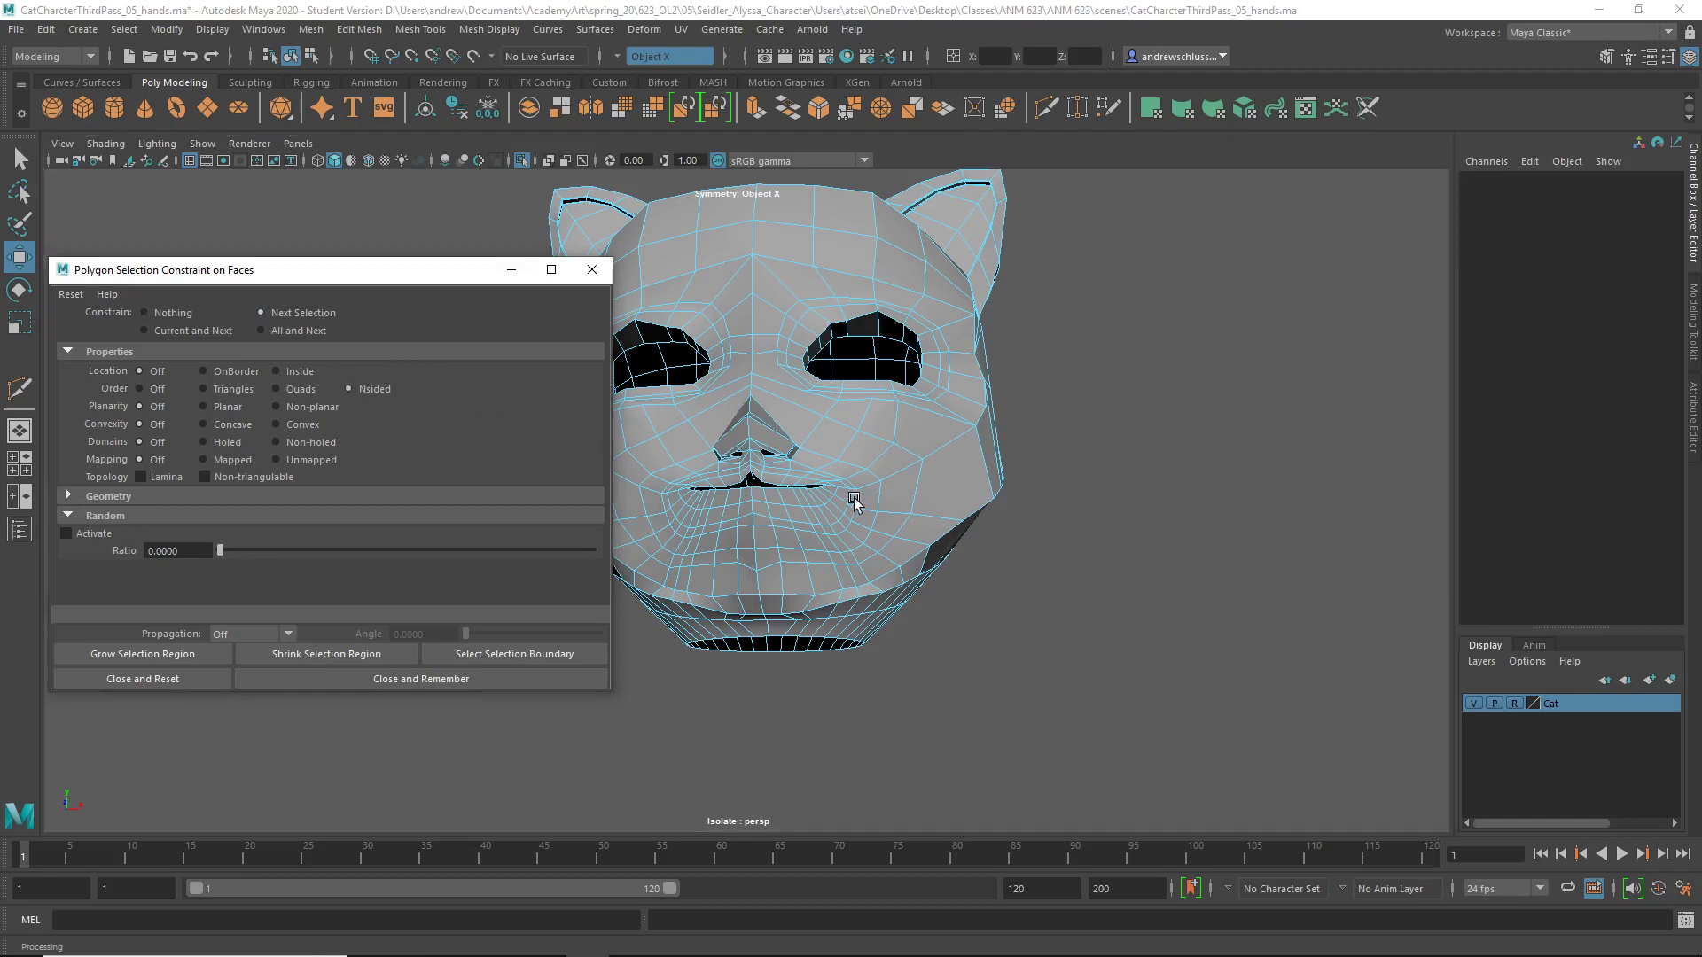
{"action": "middle_click_drag", "start_coordinate": [854, 501], "coordinate": [1206, 723], "text": "alt"}
{"action": "left_click_drag", "start_coordinate": [1292, 796], "coordinate": [471, 118]}
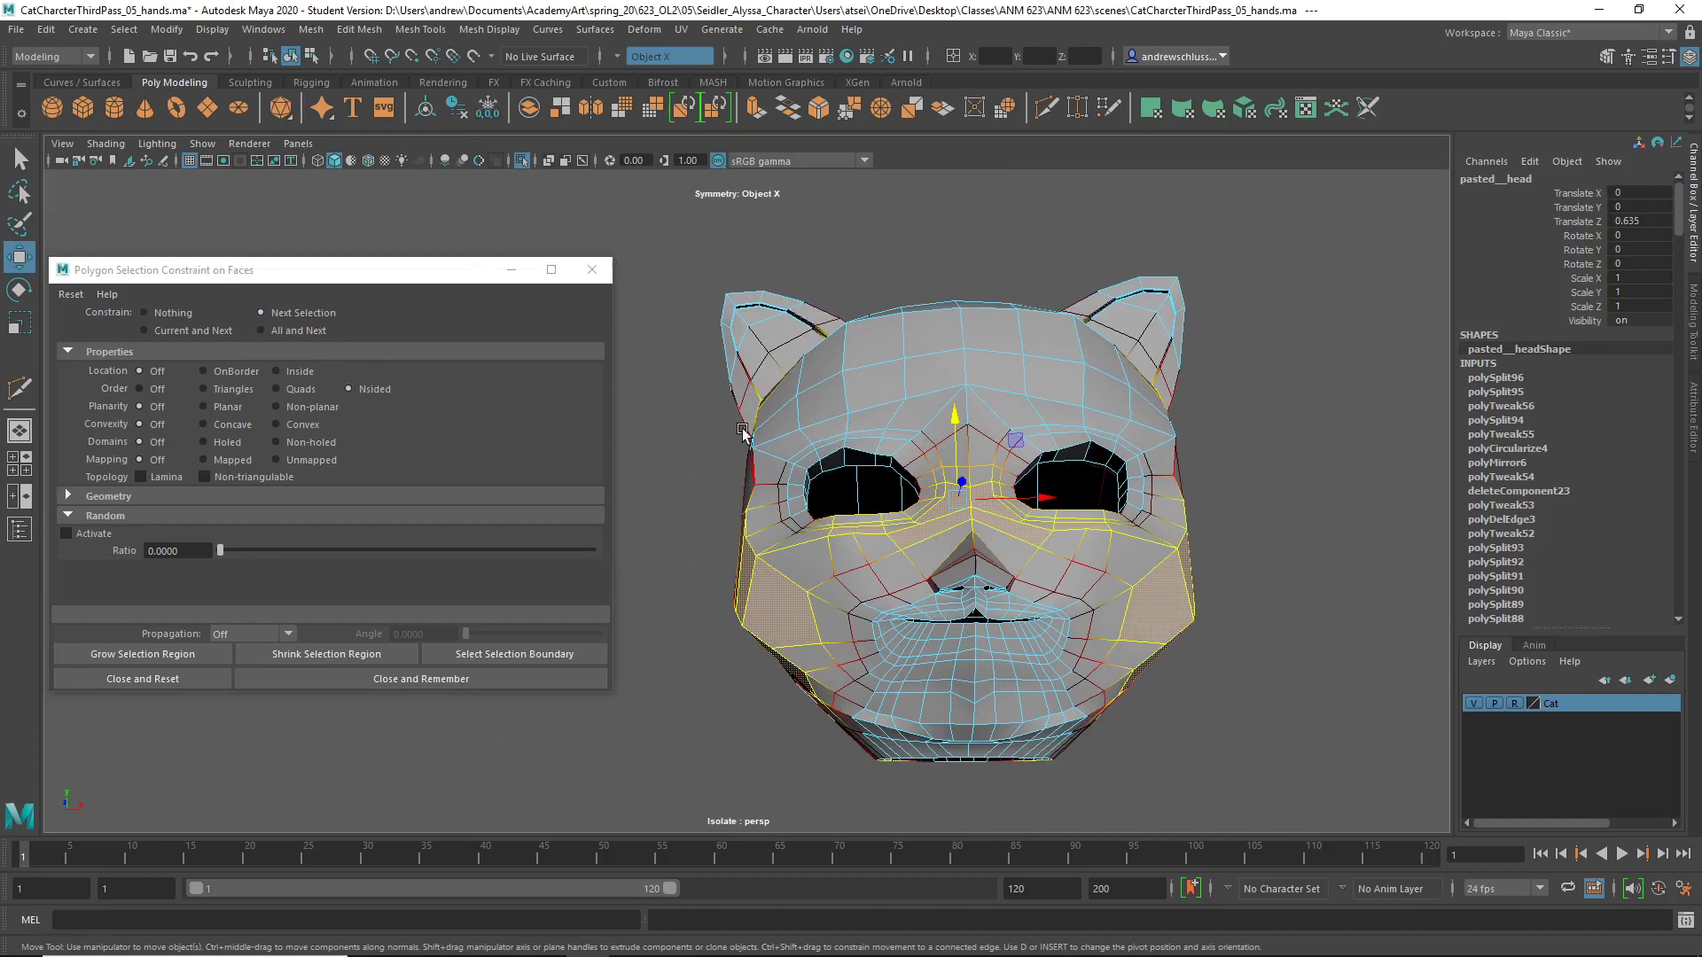
- Examine the highlighted N-sided faces around the cheeks, eyes, ears and neck of the head
{"action": "left_click_drag", "start_coordinate": [952, 550], "coordinate": [1039, 645], "text": "alt"}
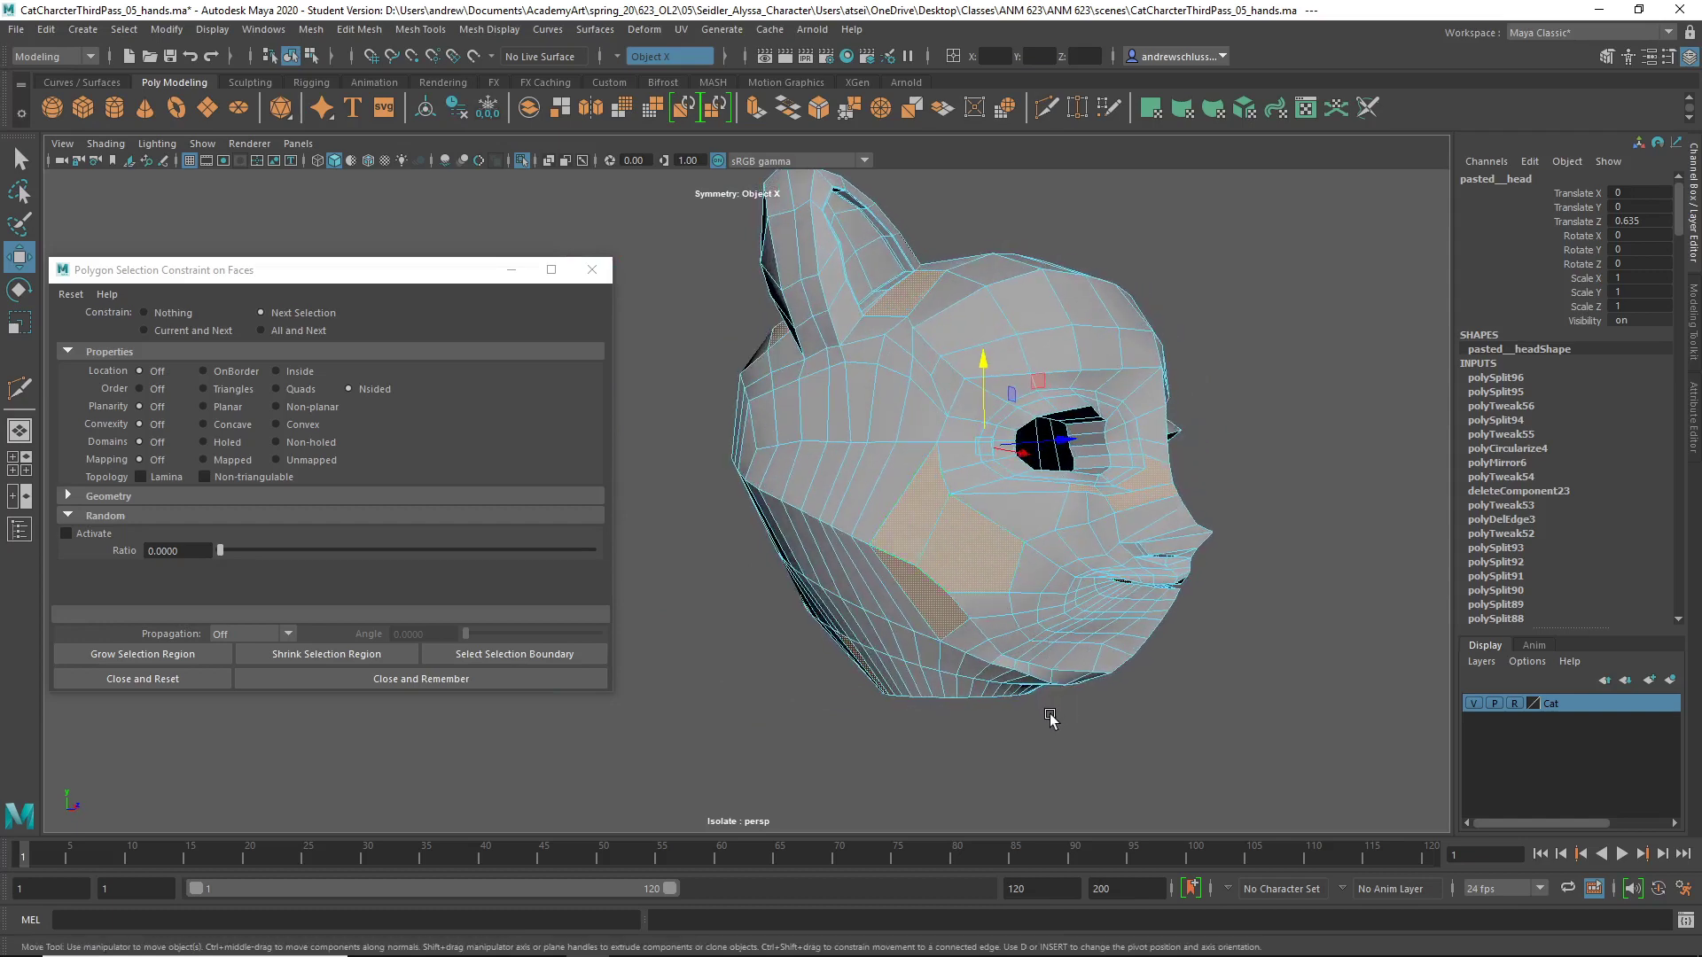
{"action": "left_click_drag", "start_coordinate": [957, 687], "coordinate": [844, 484], "text": "alt"}
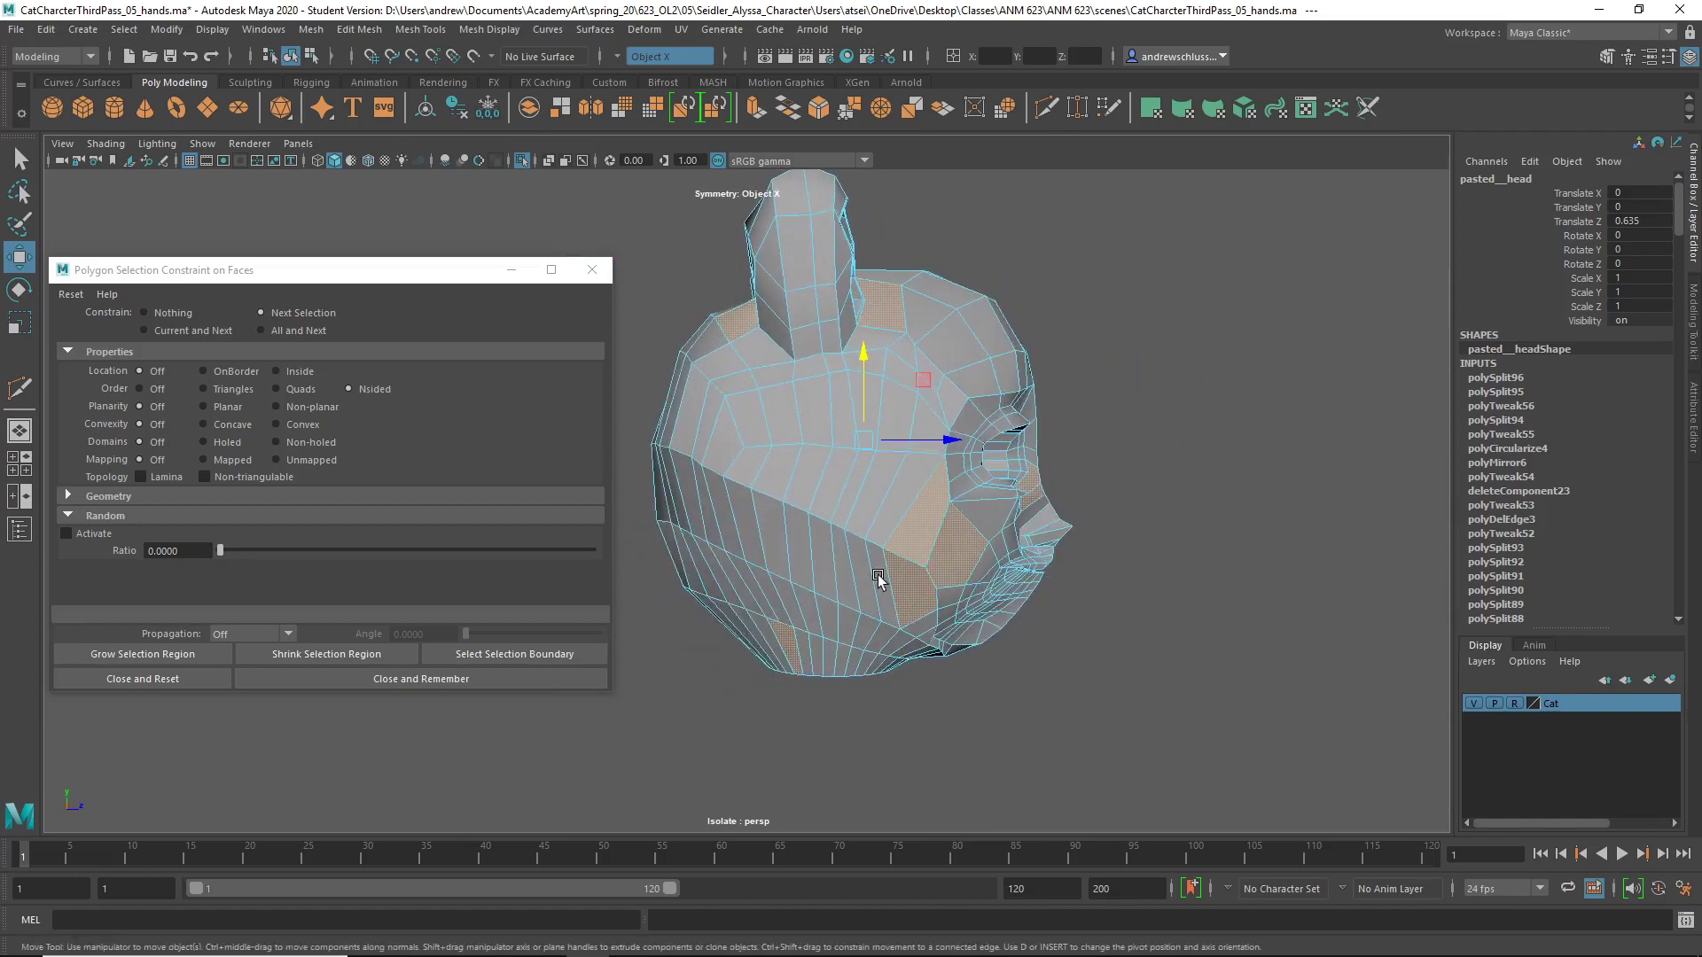
{"action": "left_click_drag", "start_coordinate": [878, 578], "coordinate": [867, 616], "text": "alt"}
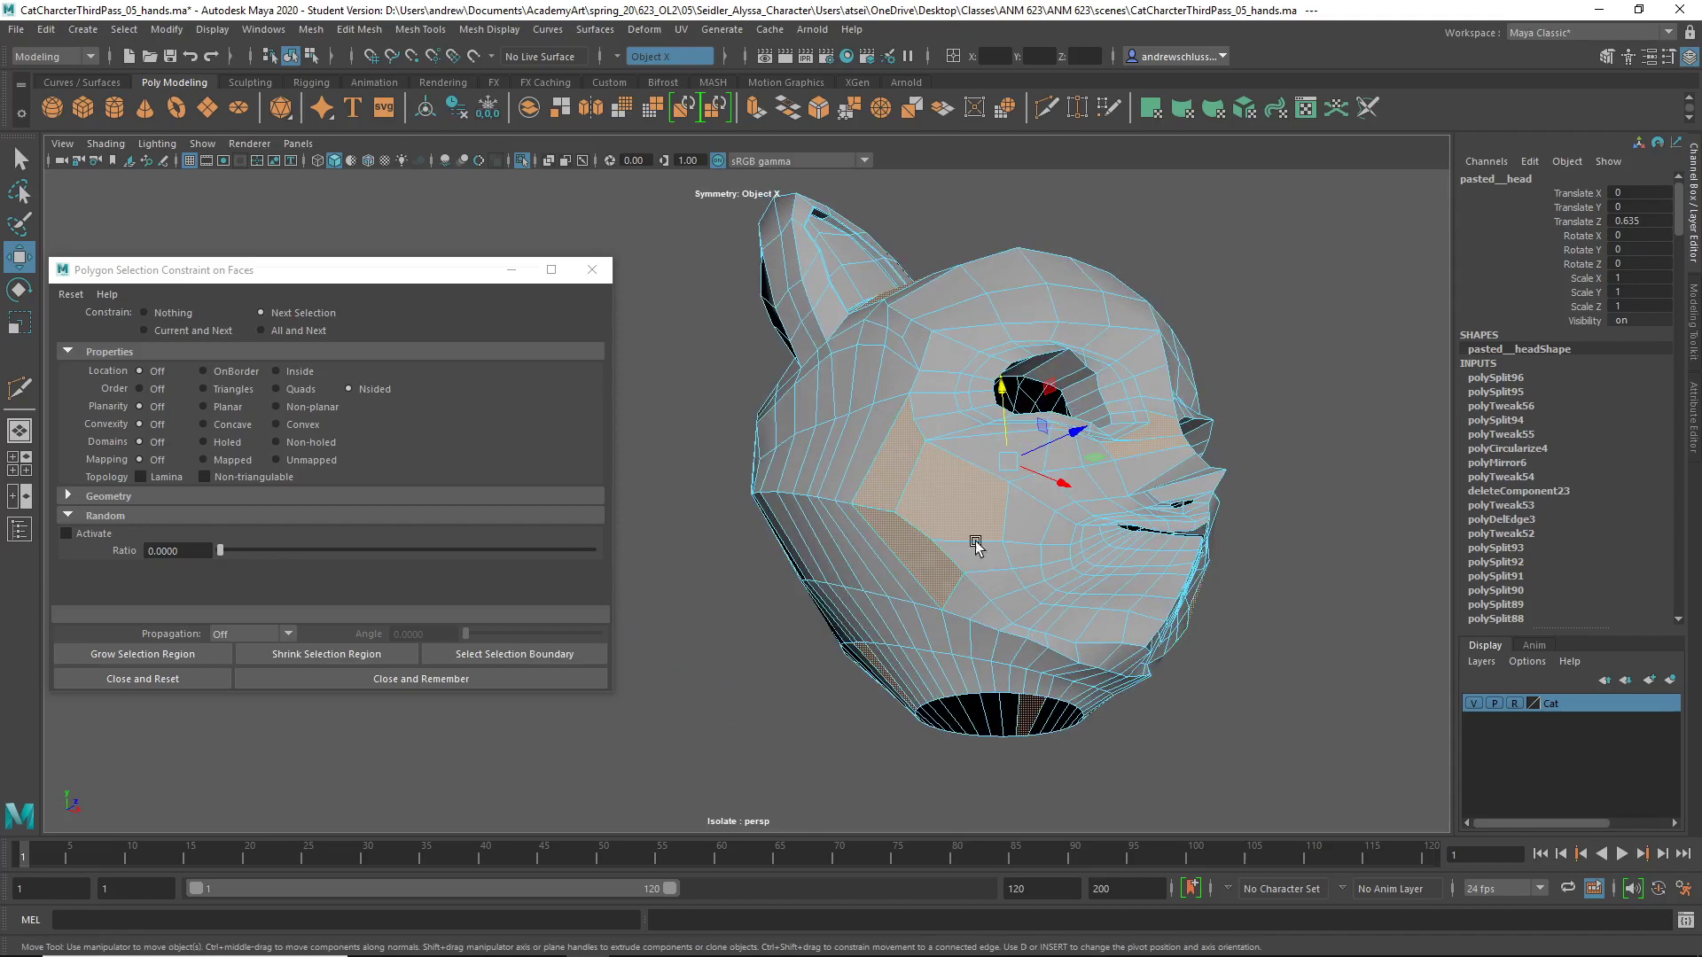
{"action": "left_click_drag", "start_coordinate": [975, 543], "coordinate": [969, 638], "text": "alt"}
{"action": "right_click_drag", "start_coordinate": [969, 638], "coordinate": [1070, 636], "text": "alt"}
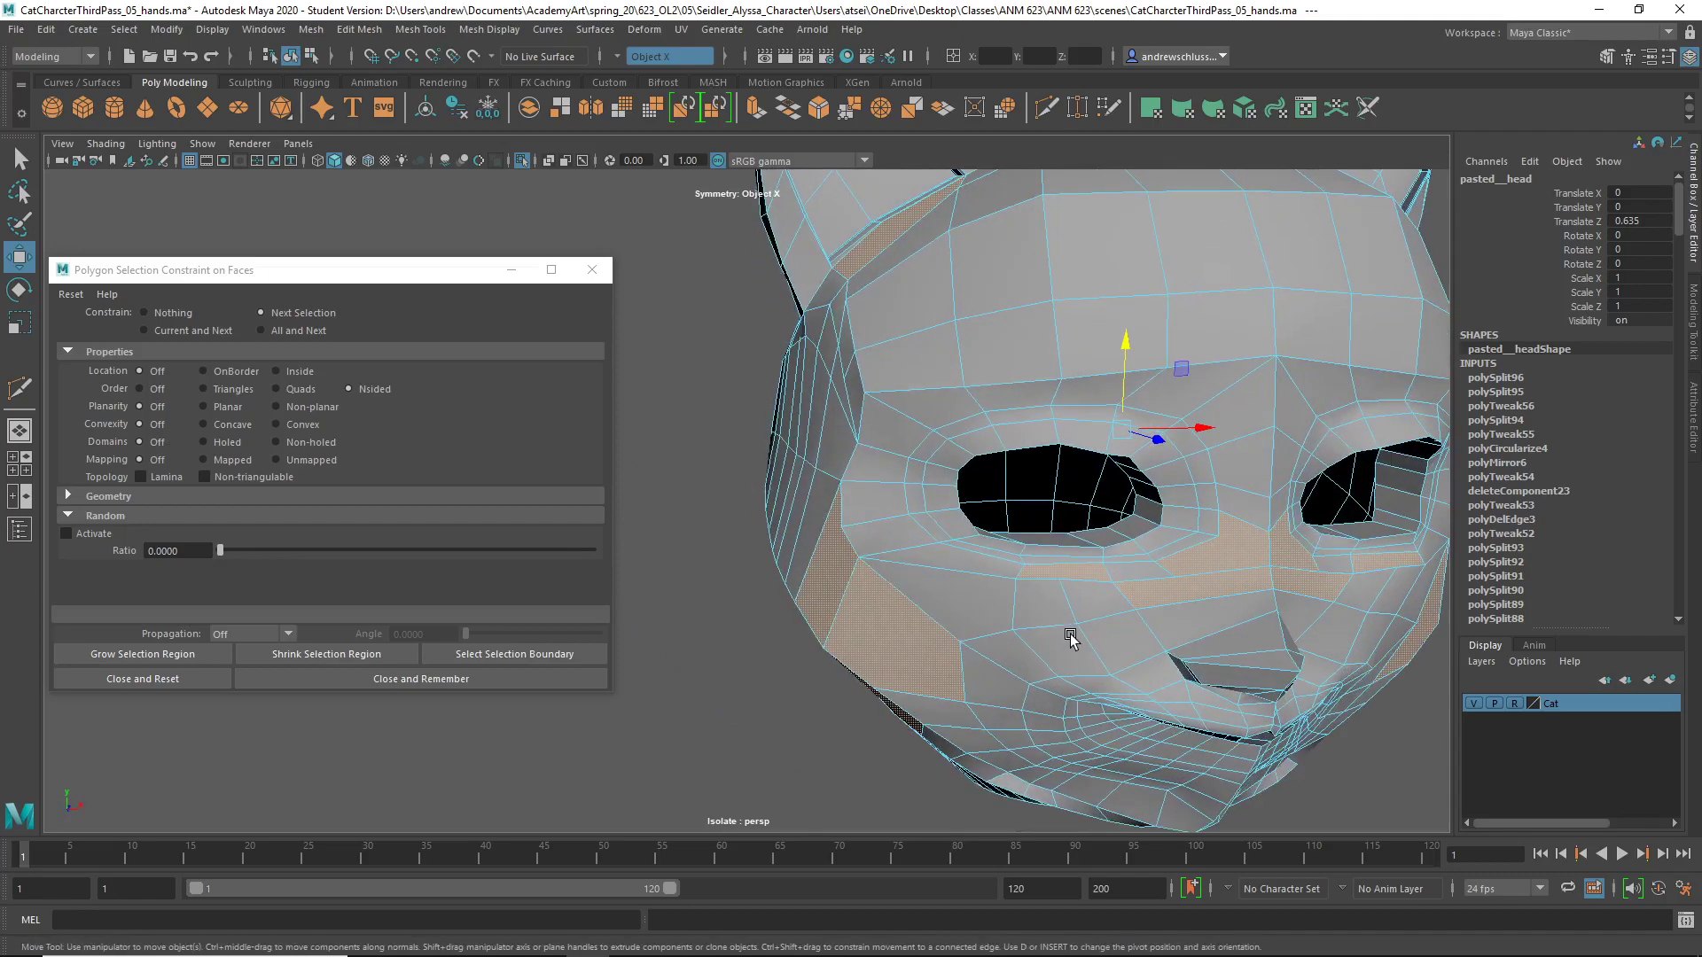
{"action": "left_click_drag", "start_coordinate": [1070, 637], "coordinate": [830, 654], "text": "alt"}
{"action": "left_click_drag", "start_coordinate": [703, 612], "coordinate": [612, 532], "text": "alt"}
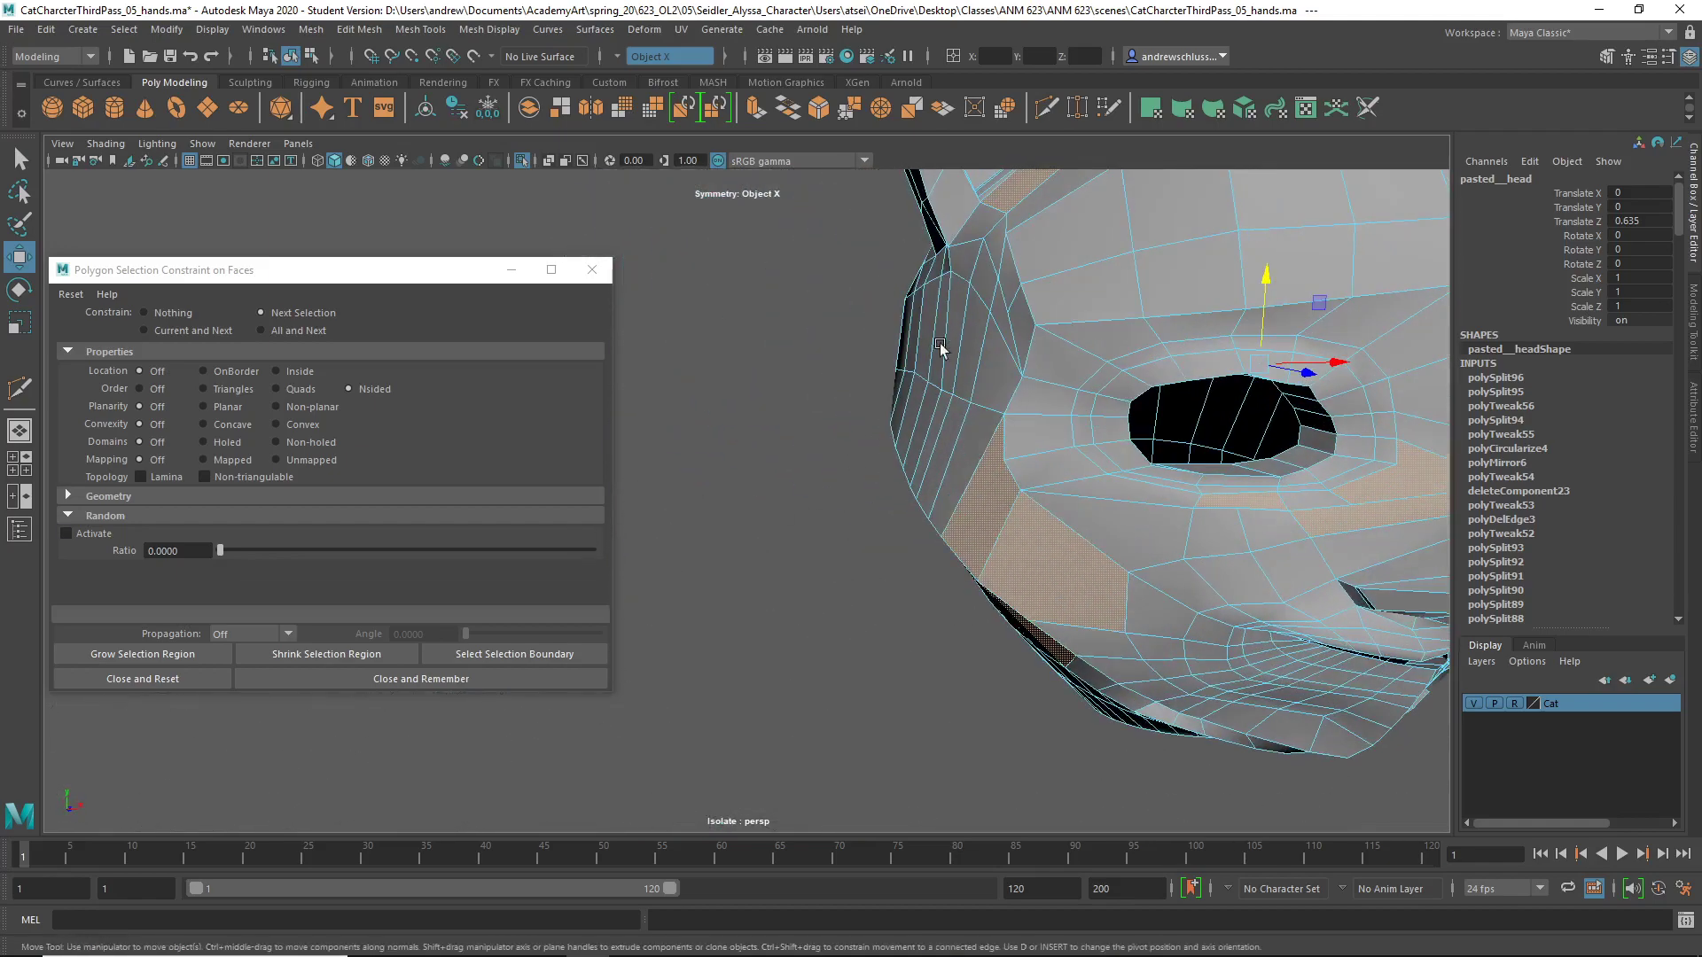
{"action": "left_click_drag", "start_coordinate": [1020, 471], "coordinate": [1119, 479], "text": "alt"}
- Select the vertex row across the sides of the head, set the move axis to Normal and try offsetting the row
{"action": "right_click_drag", "start_coordinate": [912, 336], "coordinate": [847, 337]}
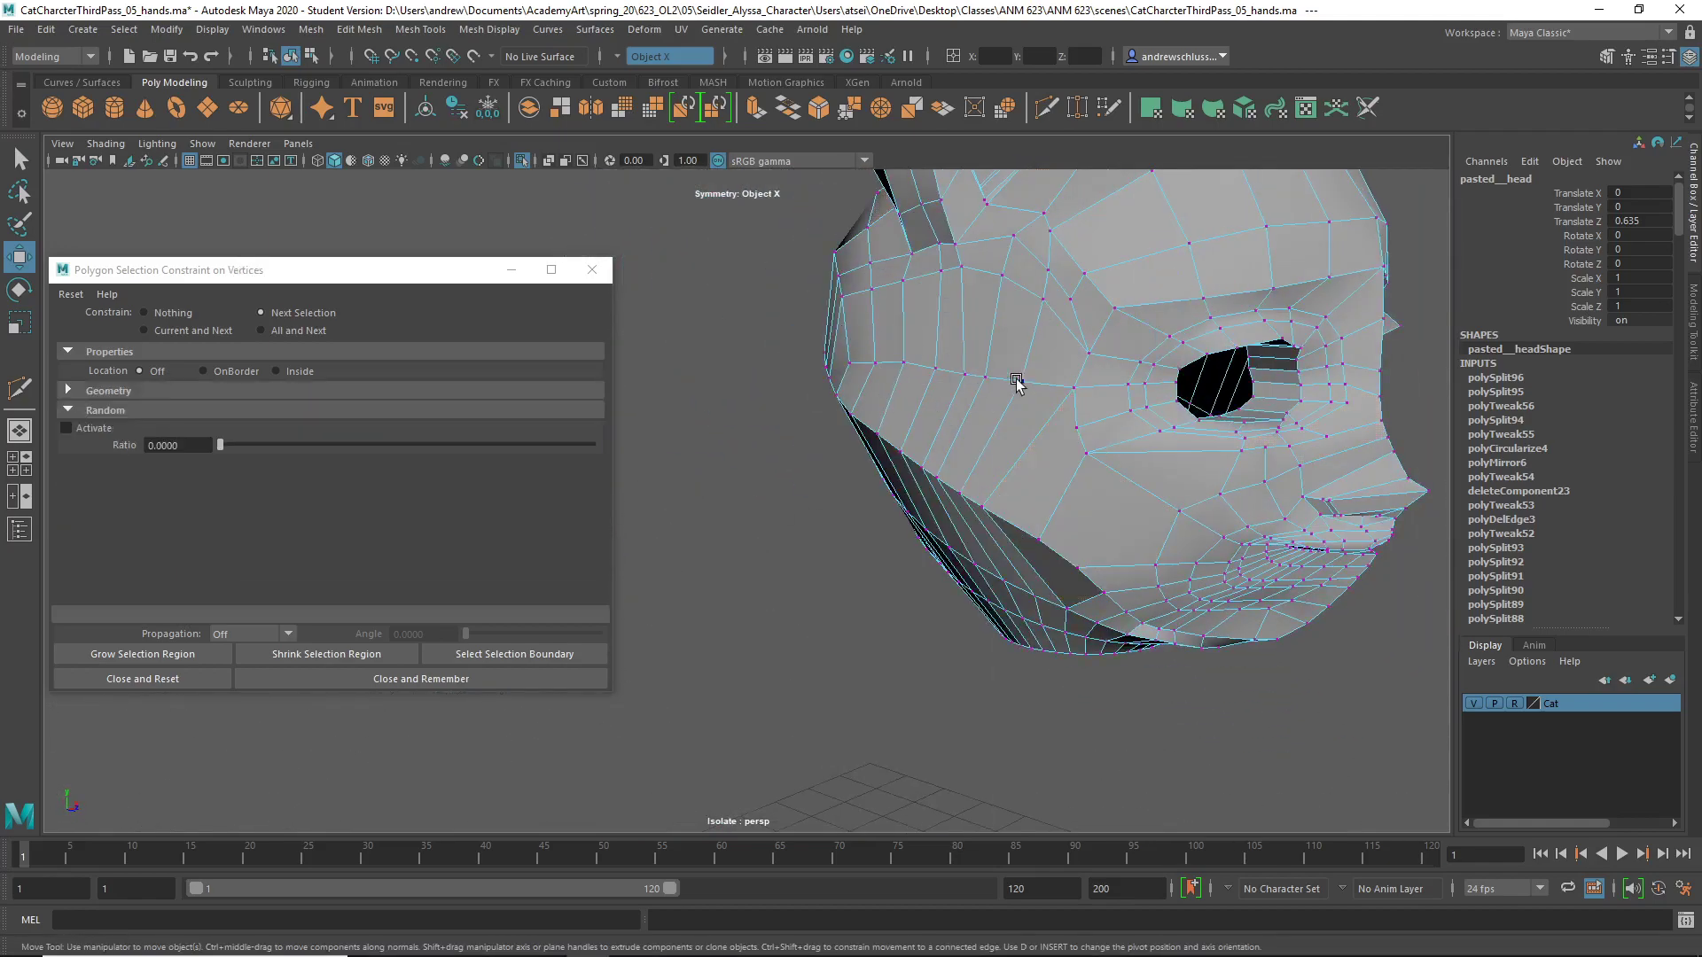
{"action": "left_click", "coordinate": [1022, 388]}
{"action": "left_click", "coordinate": [850, 362], "text": "shift"}
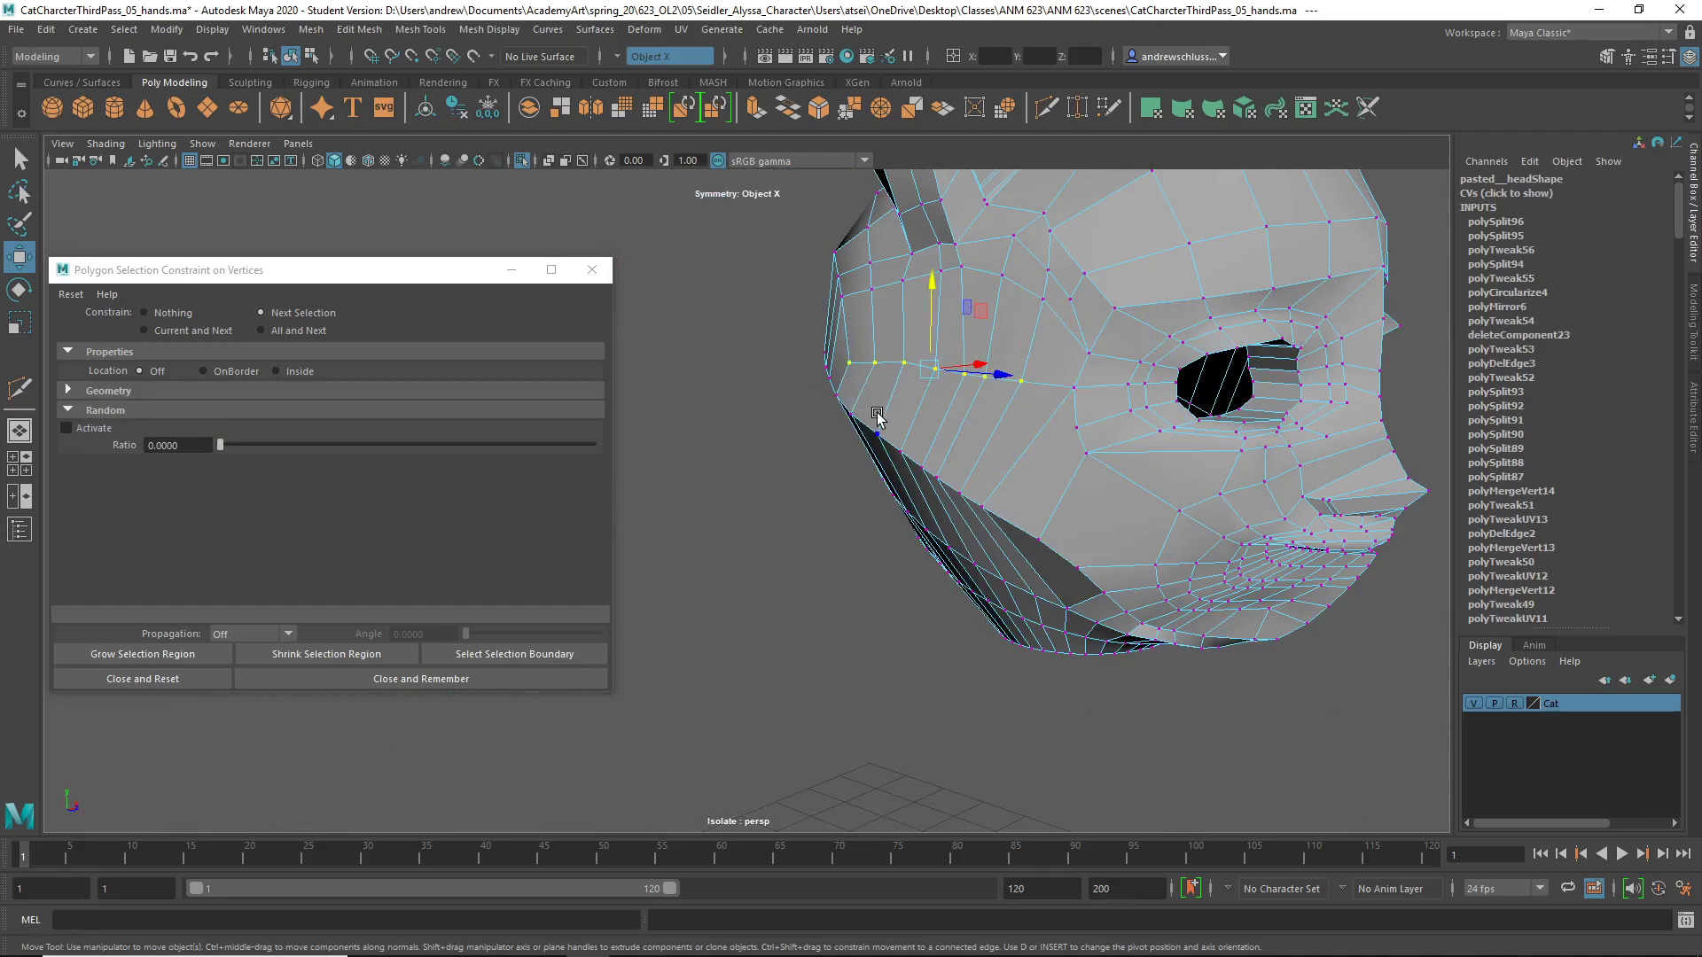
{"action": "right_click_drag", "start_coordinate": [879, 404], "coordinate": [882, 408]}
{"action": "key", "text": "w"}
{"action": "left_click", "coordinate": [882, 408]}
{"action": "left_click_drag", "start_coordinate": [851, 427], "coordinate": [805, 368]}
- Round the sides of the head by offsetting the row's vertices along their normals, progressively excluding the outer ones
{"action": "left_click_drag", "start_coordinate": [959, 414], "coordinate": [780, 376], "text": "alt"}
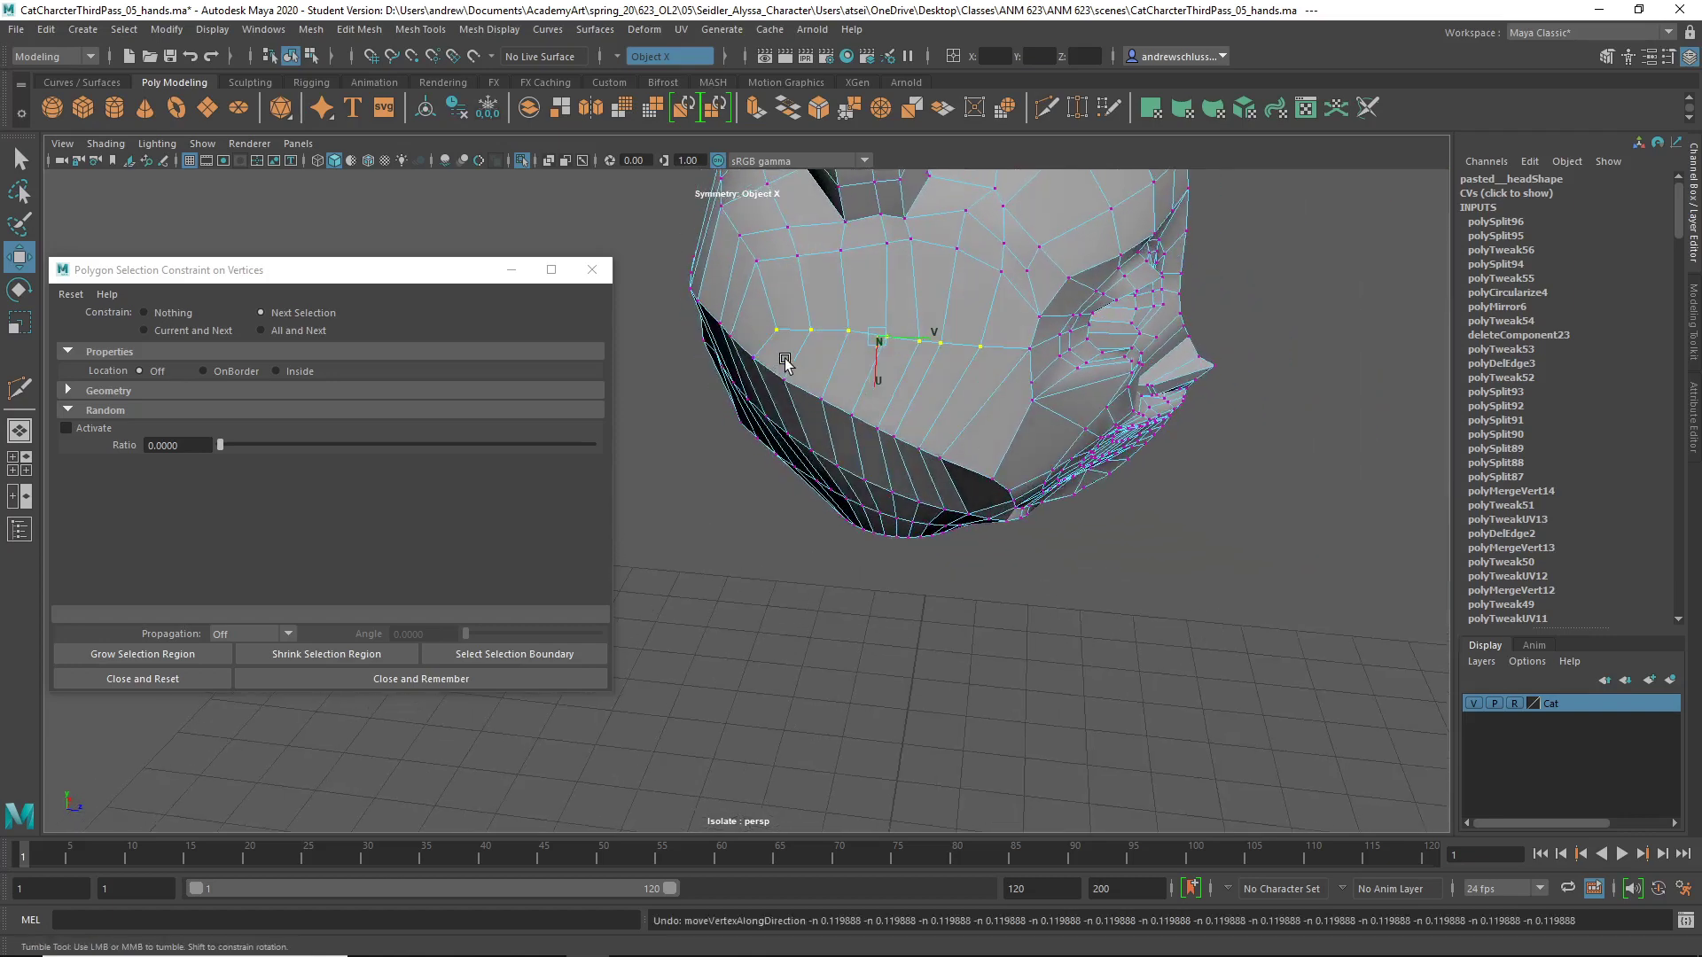
{"action": "left_click", "coordinate": [777, 329], "text": "ctrl"}
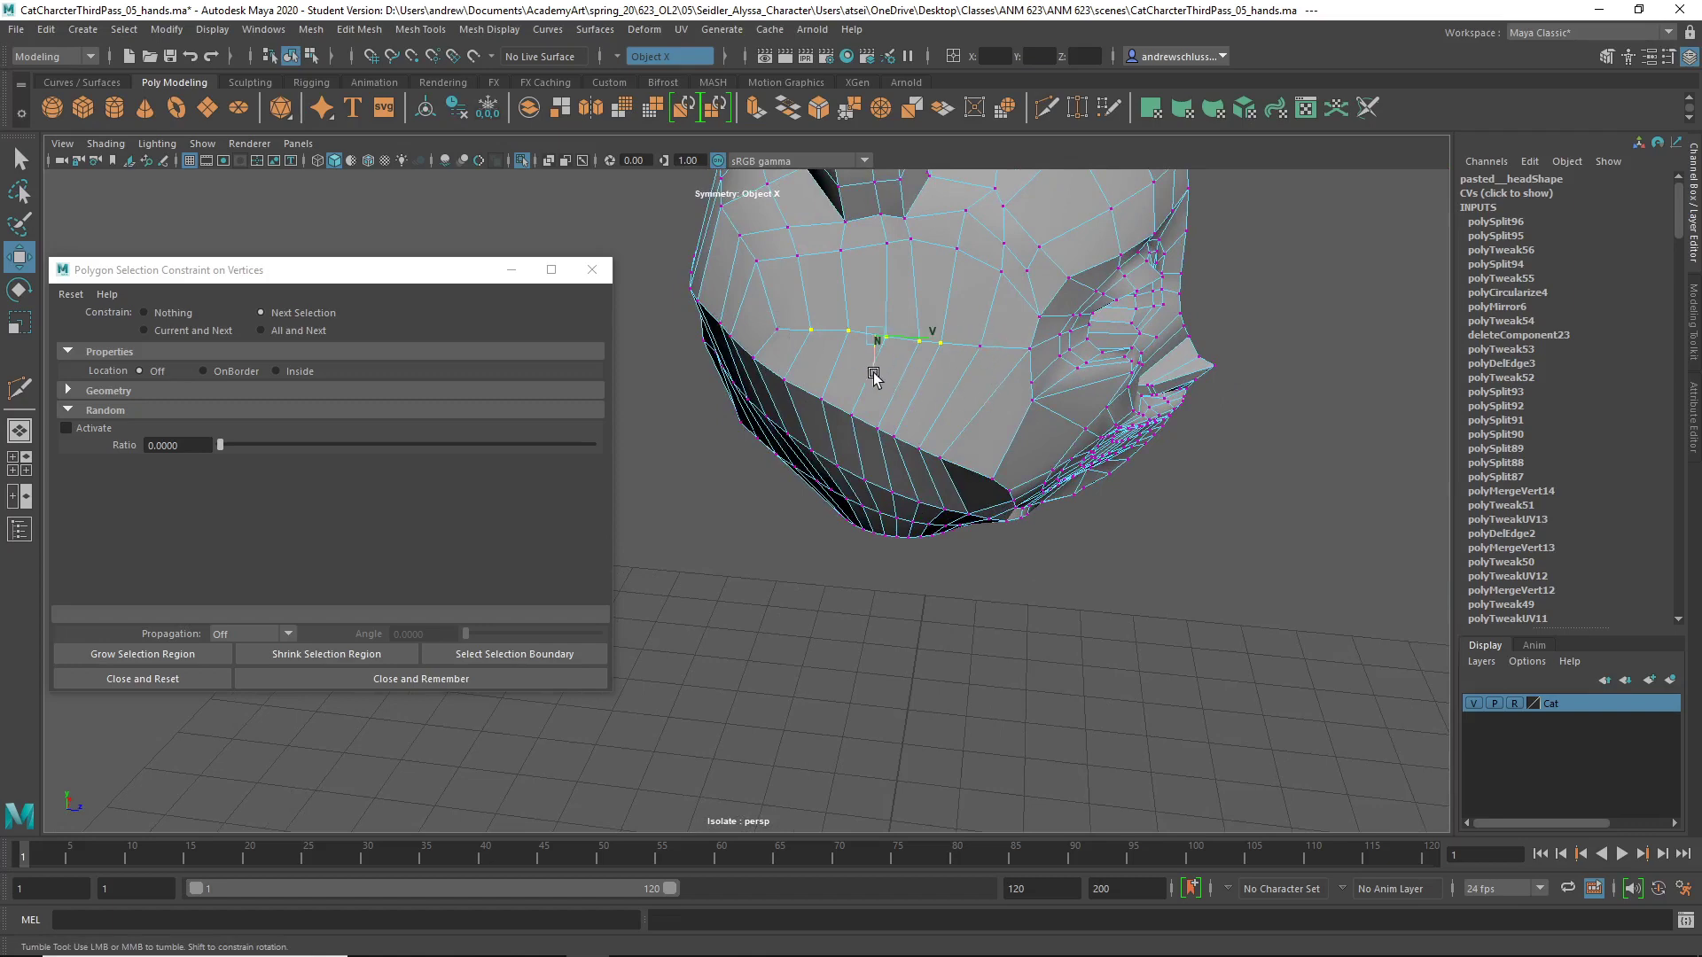
{"action": "left_click_drag", "start_coordinate": [873, 376], "coordinate": [806, 483], "text": "alt"}
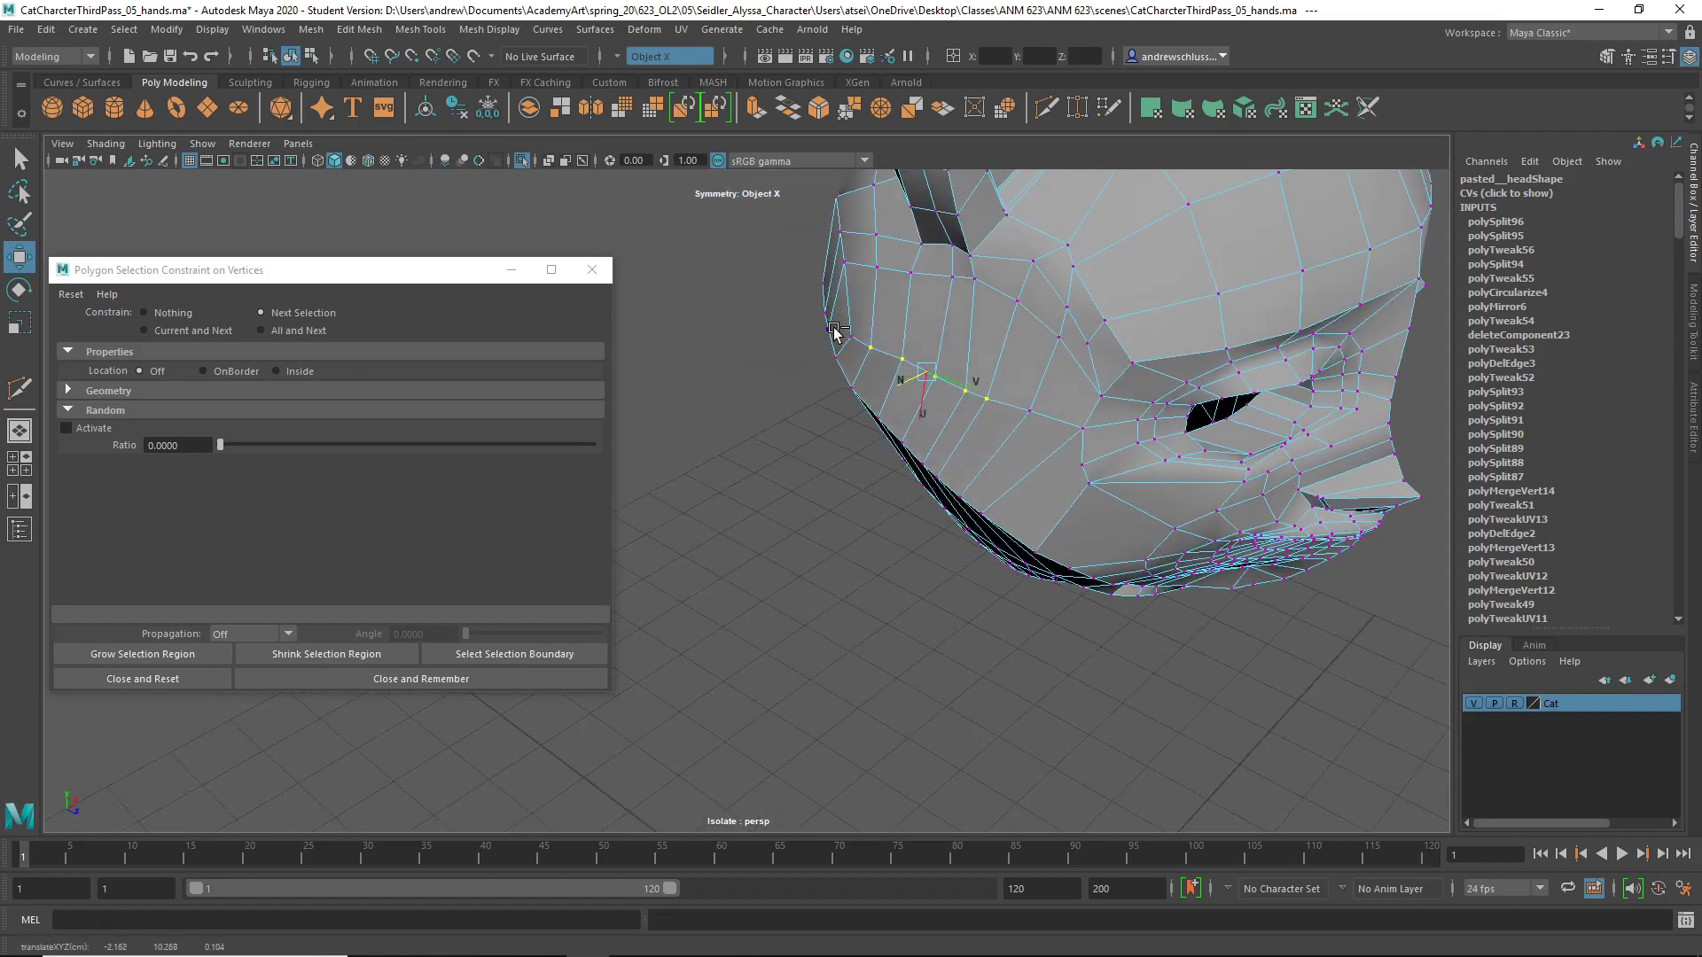
{"action": "left_click", "coordinate": [870, 348], "text": "ctrl"}
{"action": "left_click_drag", "start_coordinate": [983, 384], "coordinate": [943, 383], "text": "ctrl"}
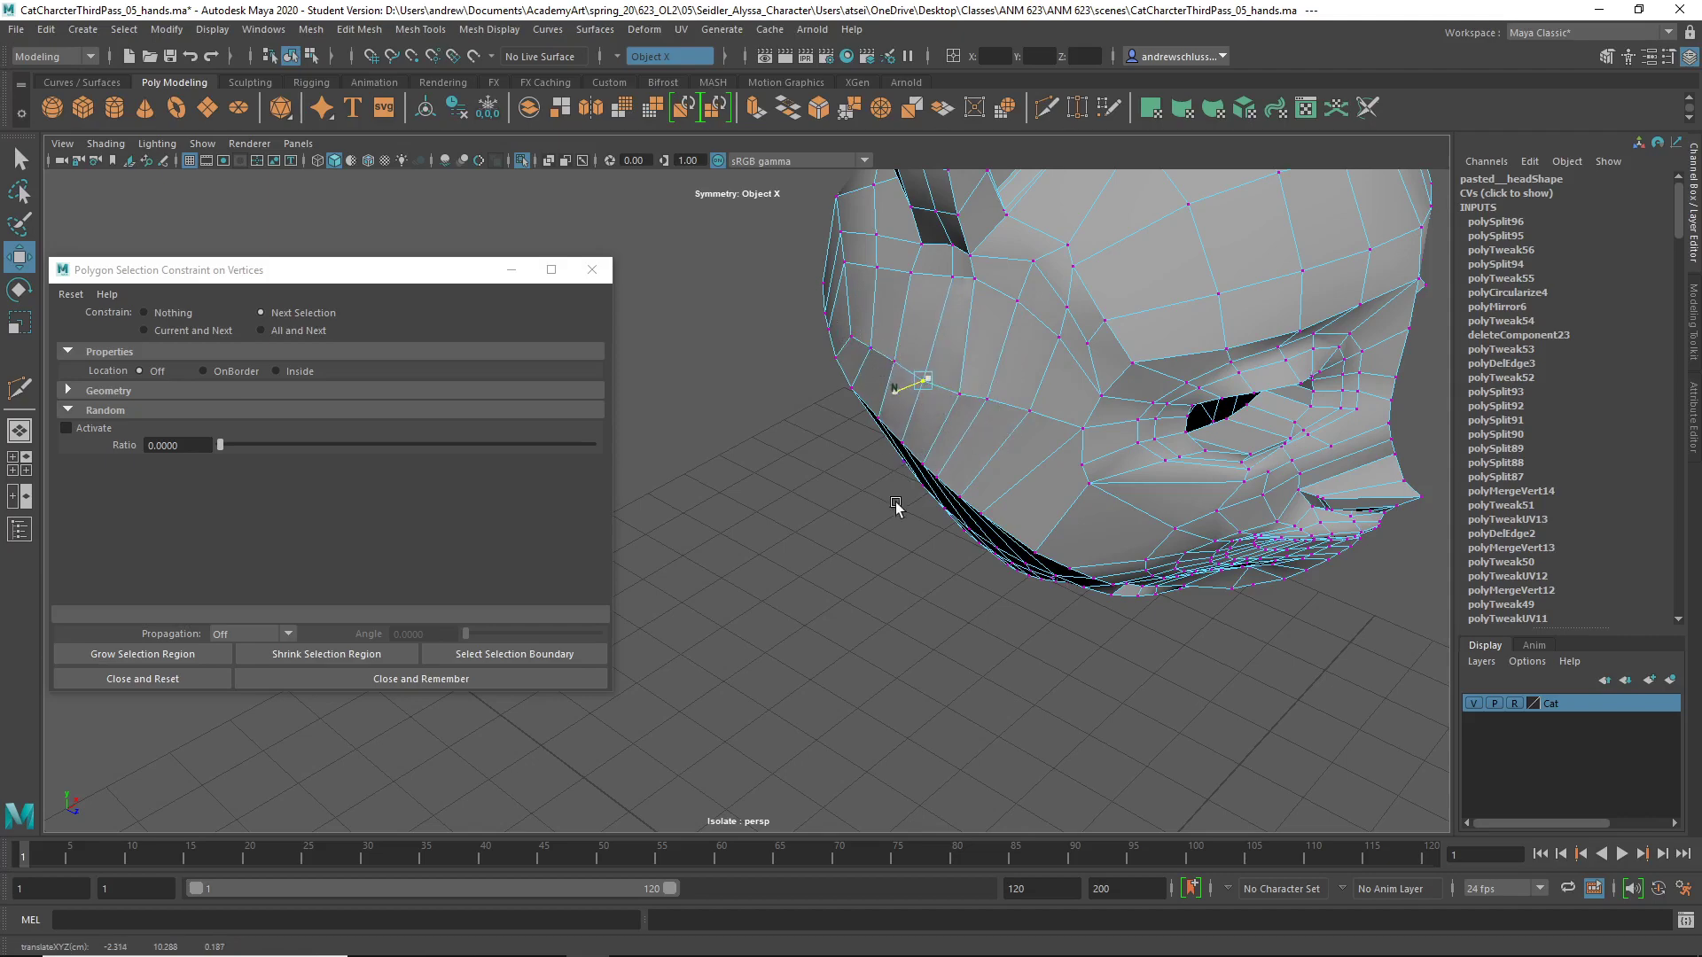
- Adjust individual side vertices between the ear and the eye along their normals to even the head's curvature from above
{"action": "left_click_drag", "start_coordinate": [895, 513], "coordinate": [976, 610], "text": "alt"}
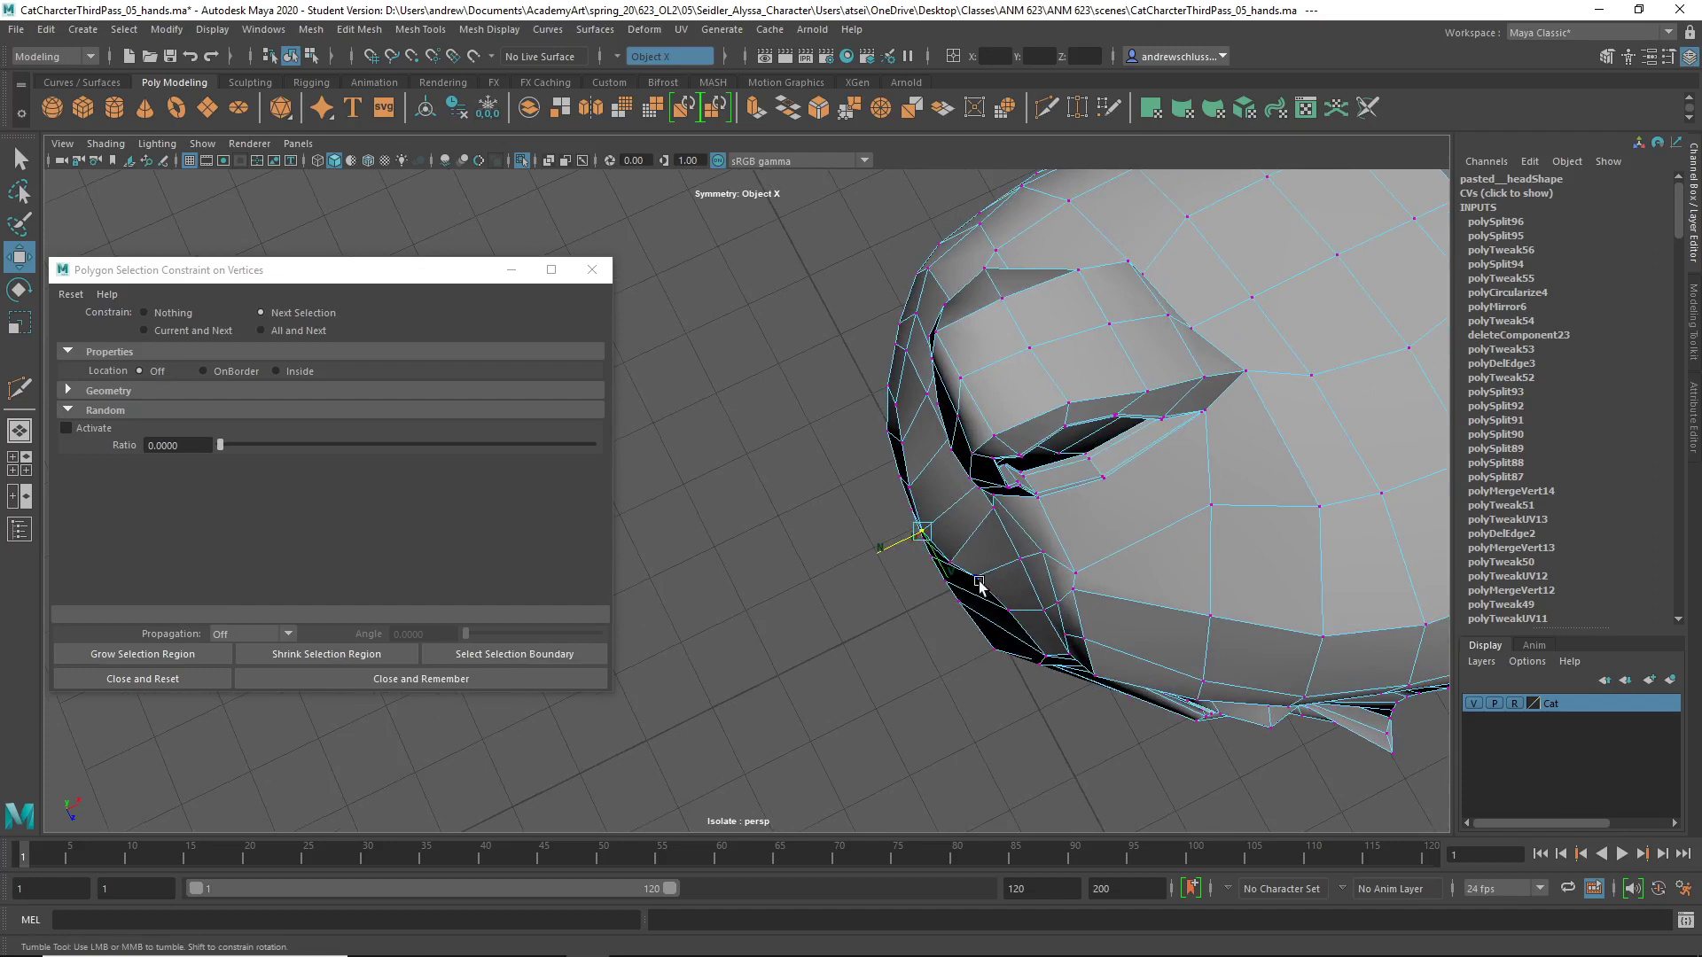
{"action": "left_click", "coordinate": [978, 584]}
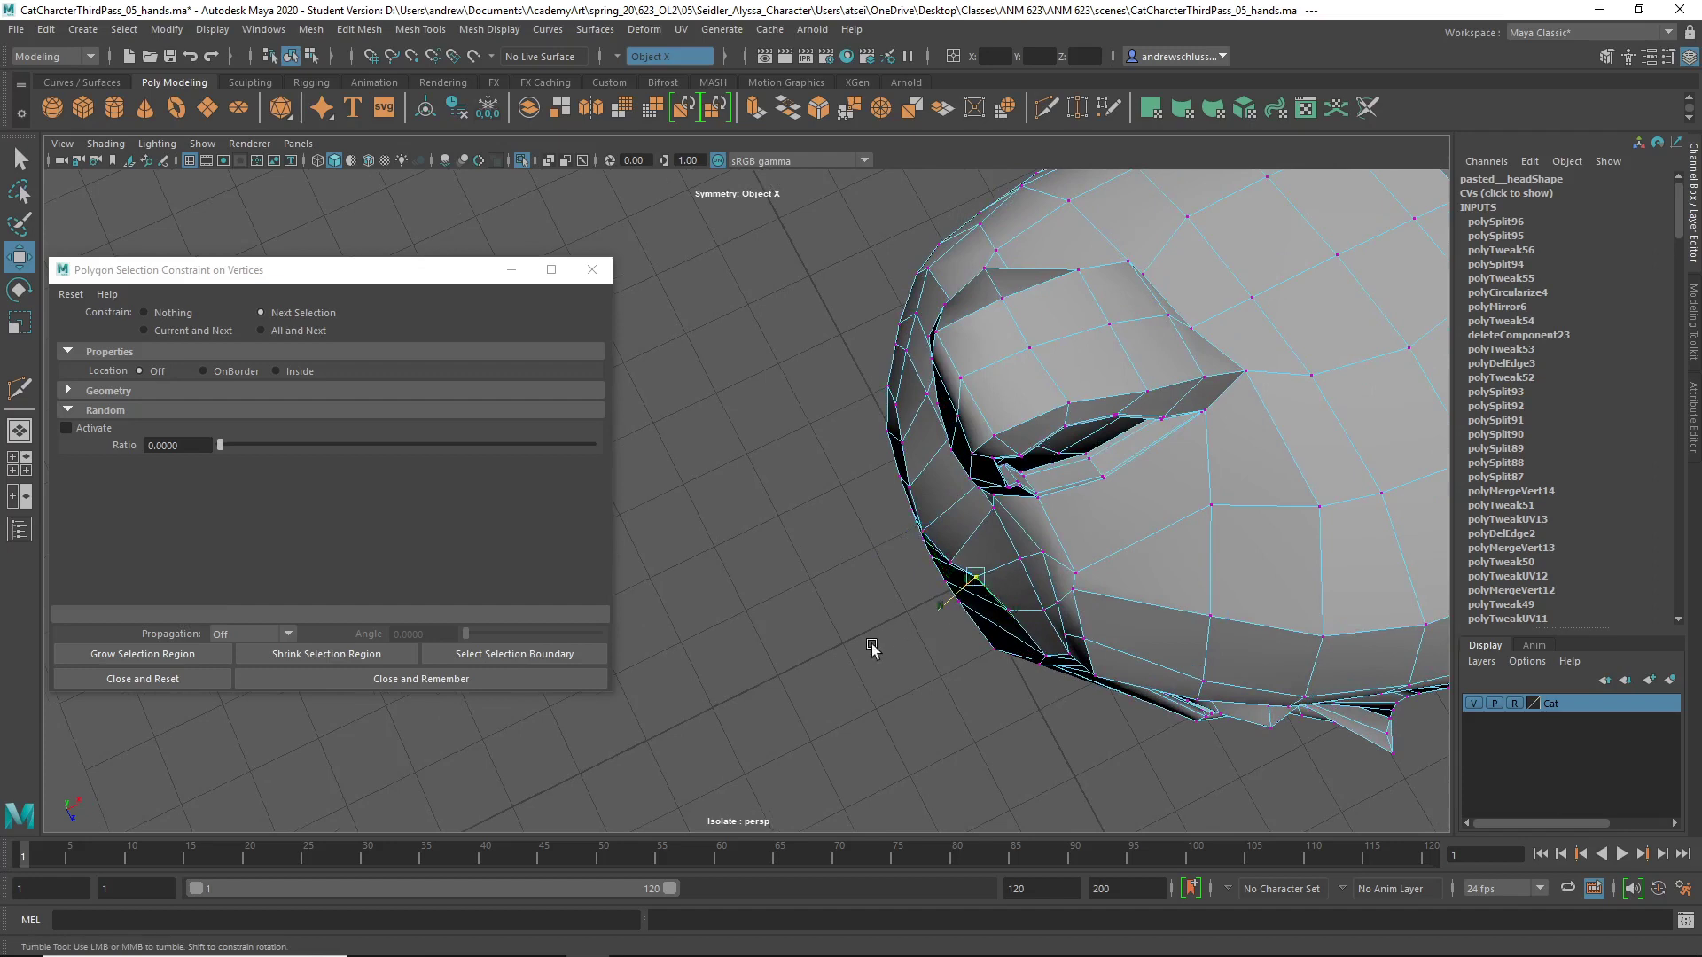
{"action": "left_click", "coordinate": [945, 566]}
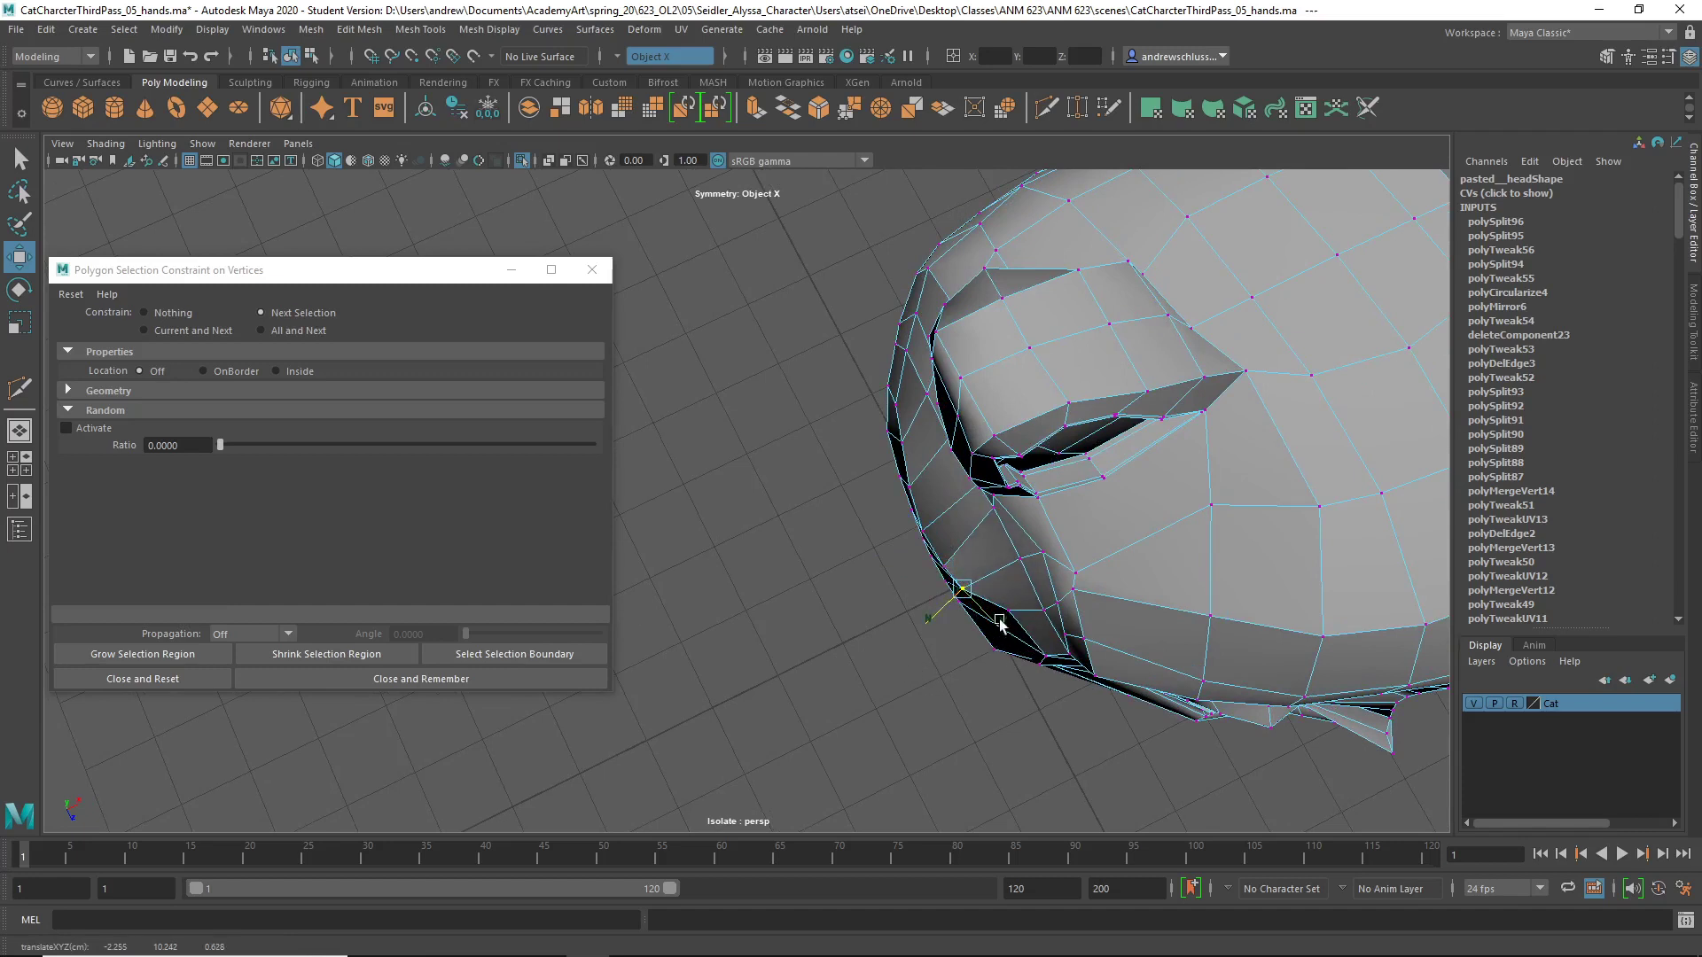
{"action": "middle_click_drag", "start_coordinate": [942, 700], "coordinate": [927, 702]}
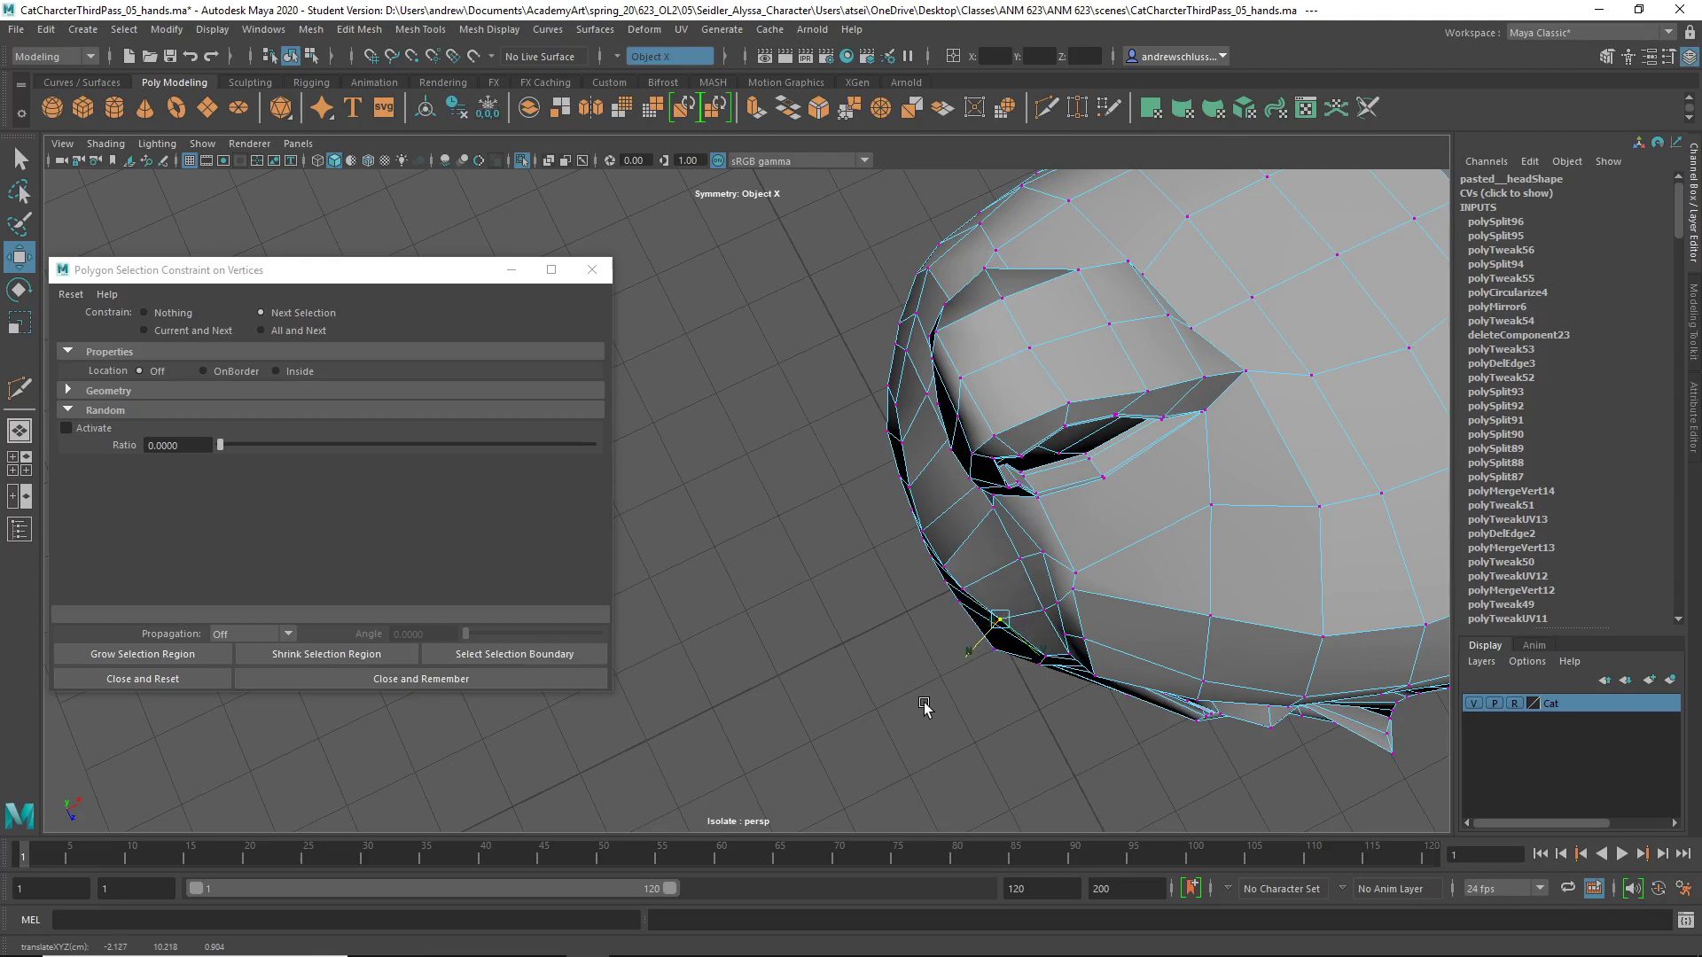
- Inspect the whole head in object mode from the side and front, comparing the smoothed and faceted display
{"action": "left_click_drag", "start_coordinate": [924, 707], "coordinate": [987, 657], "text": "alt"}
{"action": "key", "text": "3"}
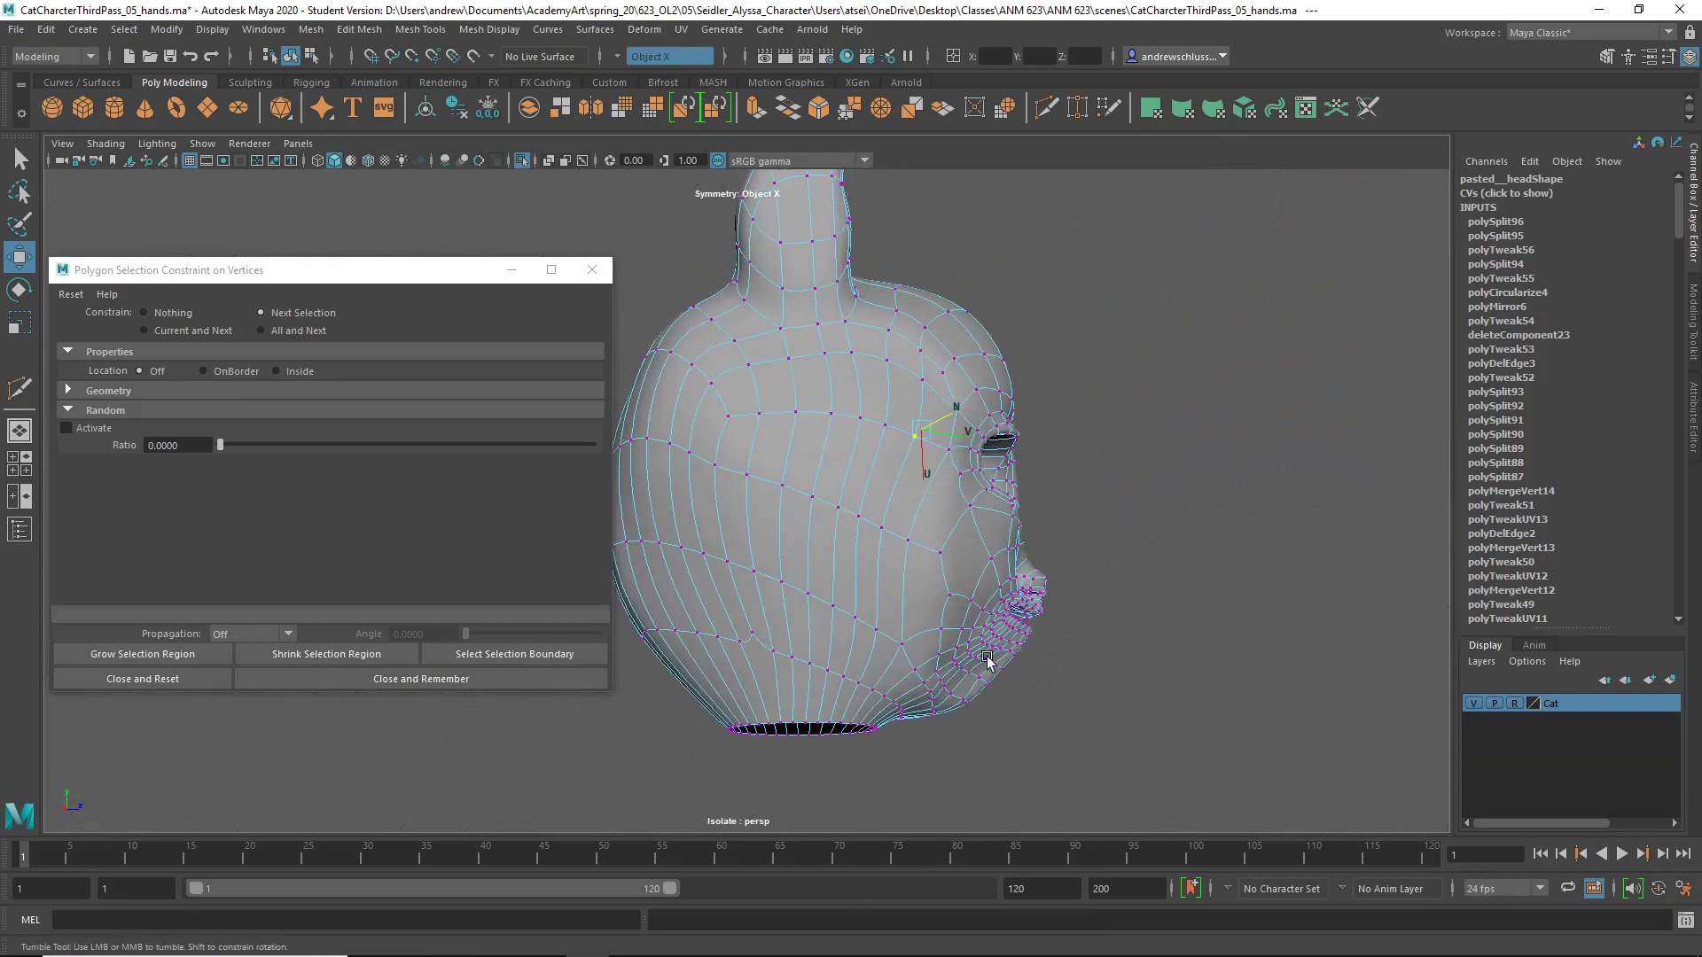
{"action": "key", "text": "q"}
{"action": "left_click_drag", "start_coordinate": [867, 738], "coordinate": [947, 737], "text": "alt"}
{"action": "middle_click_drag", "start_coordinate": [858, 550], "coordinate": [1151, 692], "text": "alt"}
{"action": "left_click_drag", "start_coordinate": [962, 634], "coordinate": [1153, 667], "text": "alt"}
{"action": "middle_click_drag", "start_coordinate": [780, 665], "coordinate": [1335, 841], "text": "alt"}
{"action": "right_click_drag", "start_coordinate": [1142, 451], "coordinate": [1230, 424]}
{"action": "left_click_drag", "start_coordinate": [973, 529], "coordinate": [1019, 581], "text": "alt"}
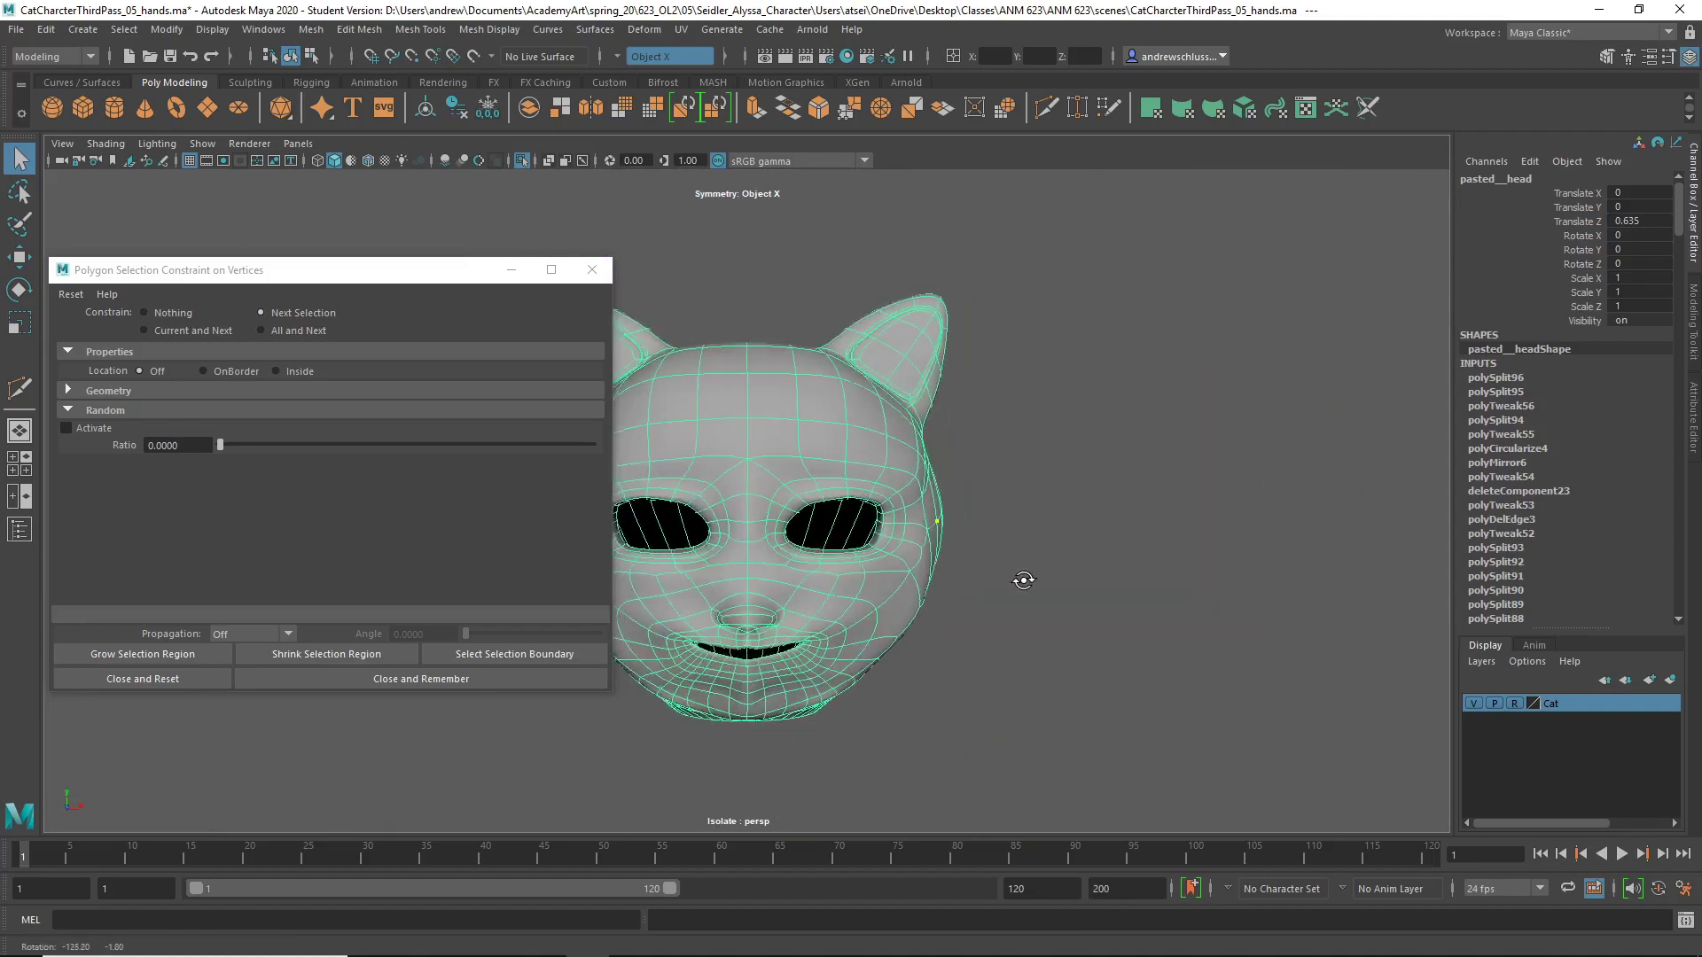
{"action": "key", "text": "1"}
{"action": "key", "text": "3"}
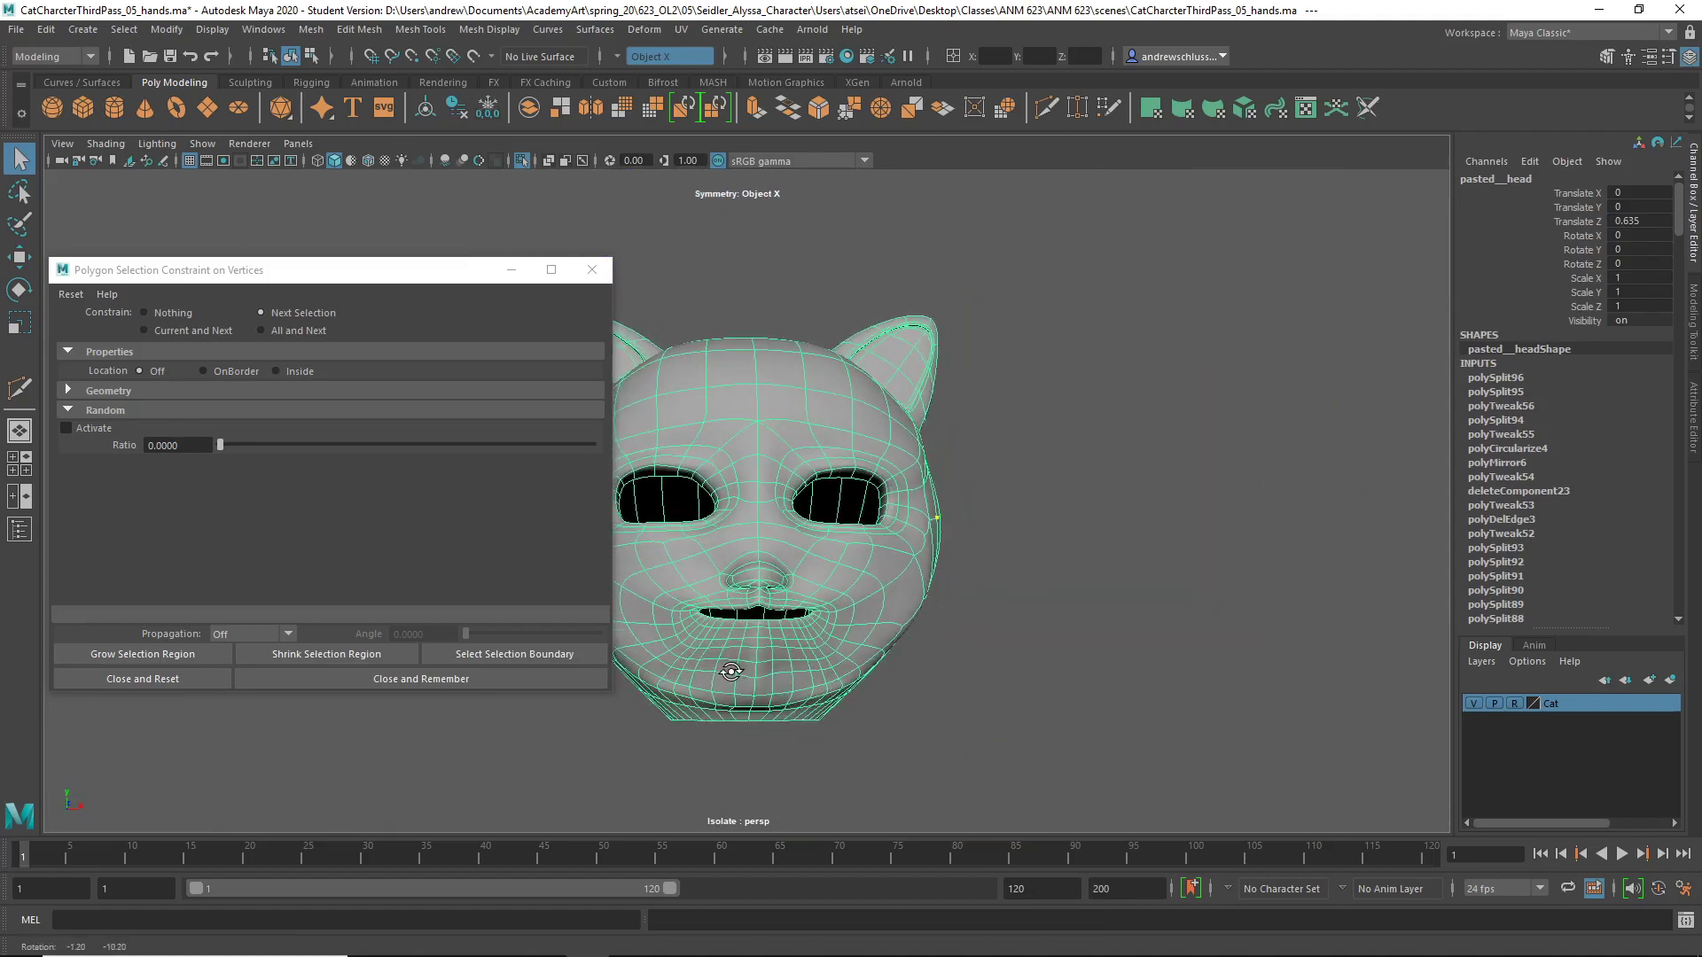
{"action": "scroll", "coordinate": [833, 674], "scroll_direction": "up", "scroll_amount": 5}
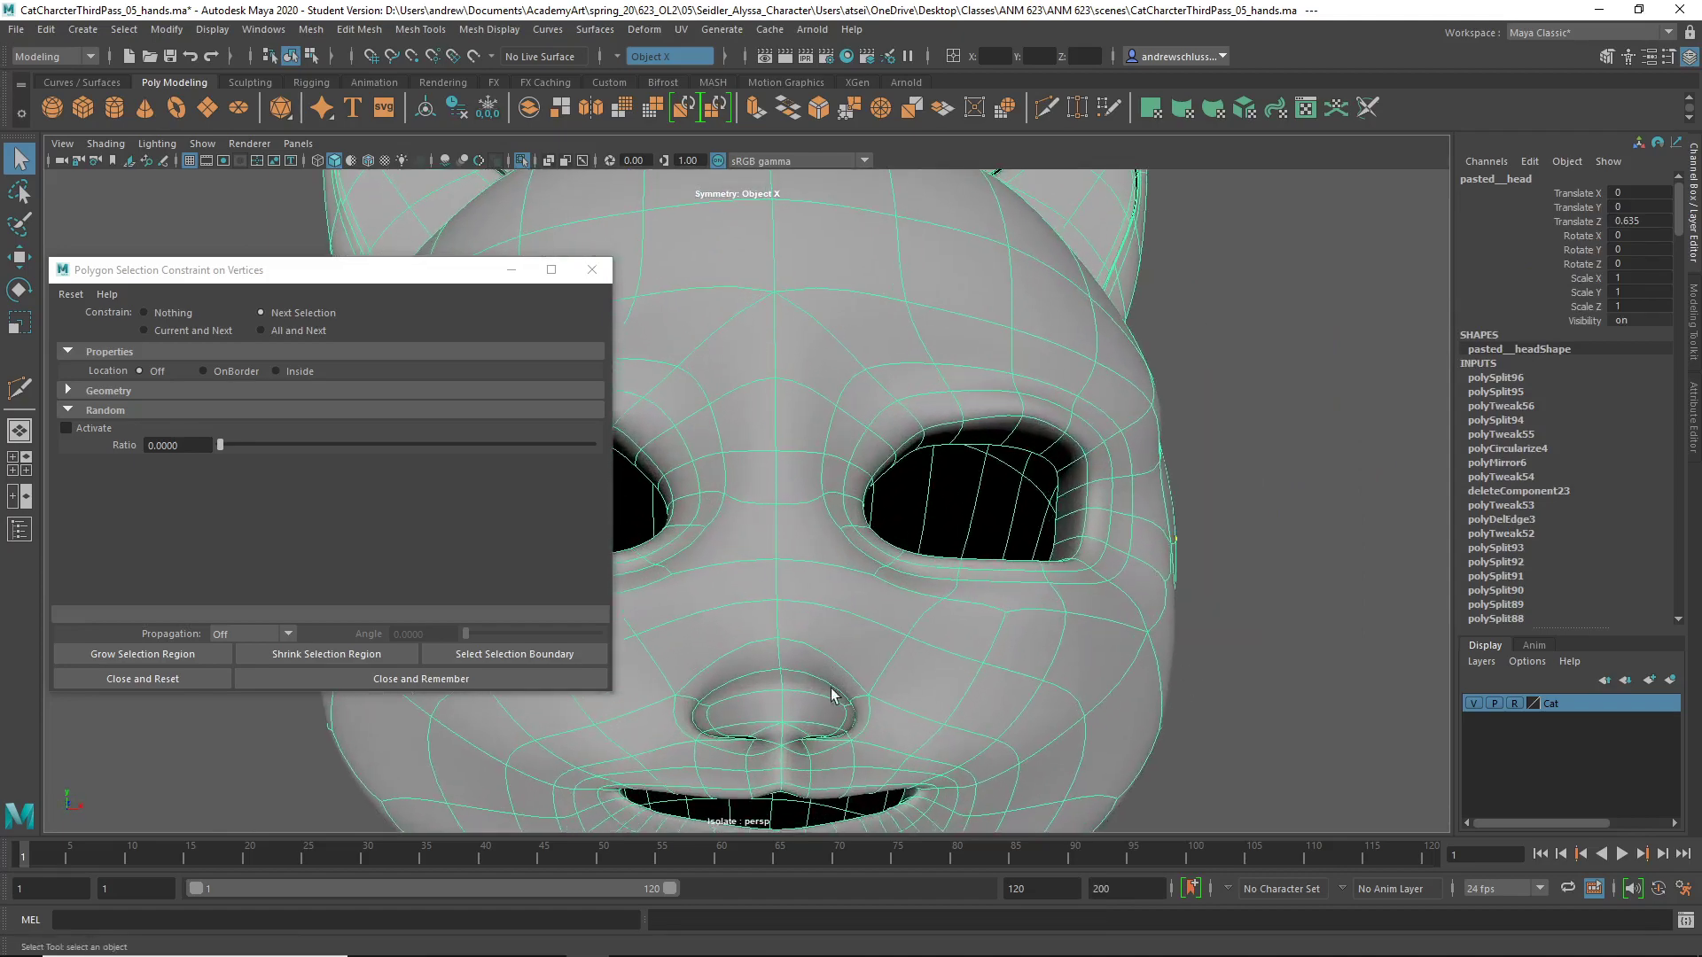
{"action": "scroll", "coordinate": [833, 694], "scroll_direction": "down", "scroll_amount": 3}
- Examine the nose and nostril openings up close in faceted and smoothed display
{"action": "key", "text": "1"}
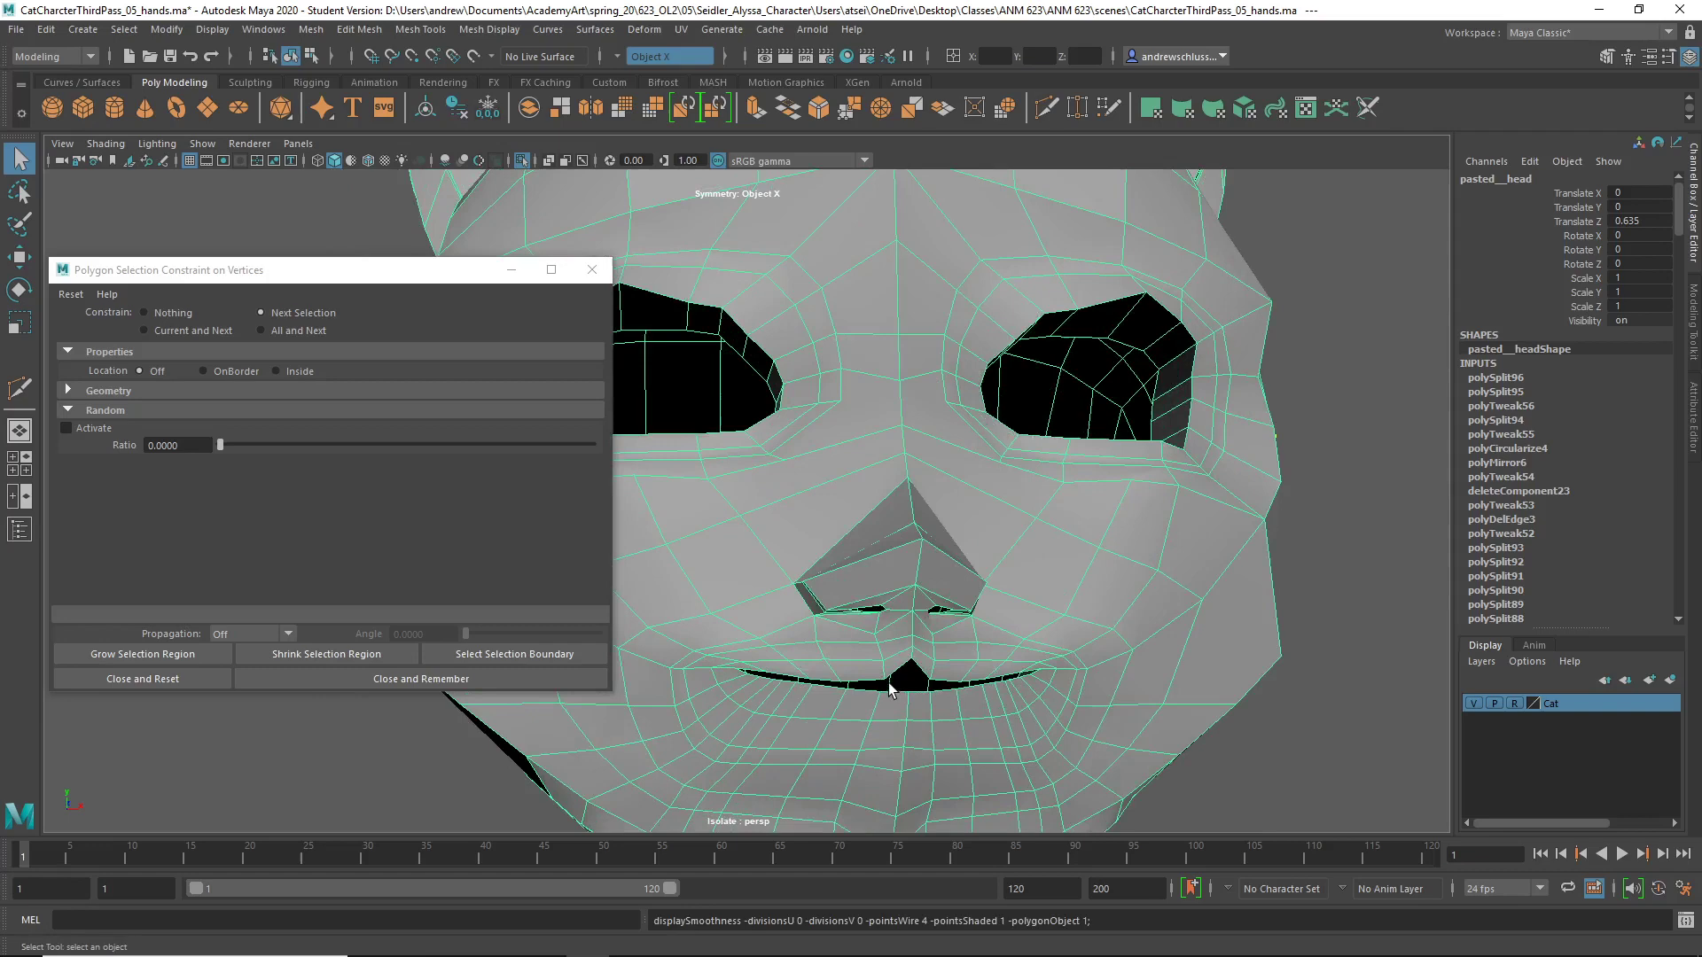
{"action": "scroll", "coordinate": [813, 661], "scroll_direction": "up", "scroll_amount": 4}
{"action": "scroll", "coordinate": [975, 656], "scroll_direction": "up", "scroll_amount": 6}
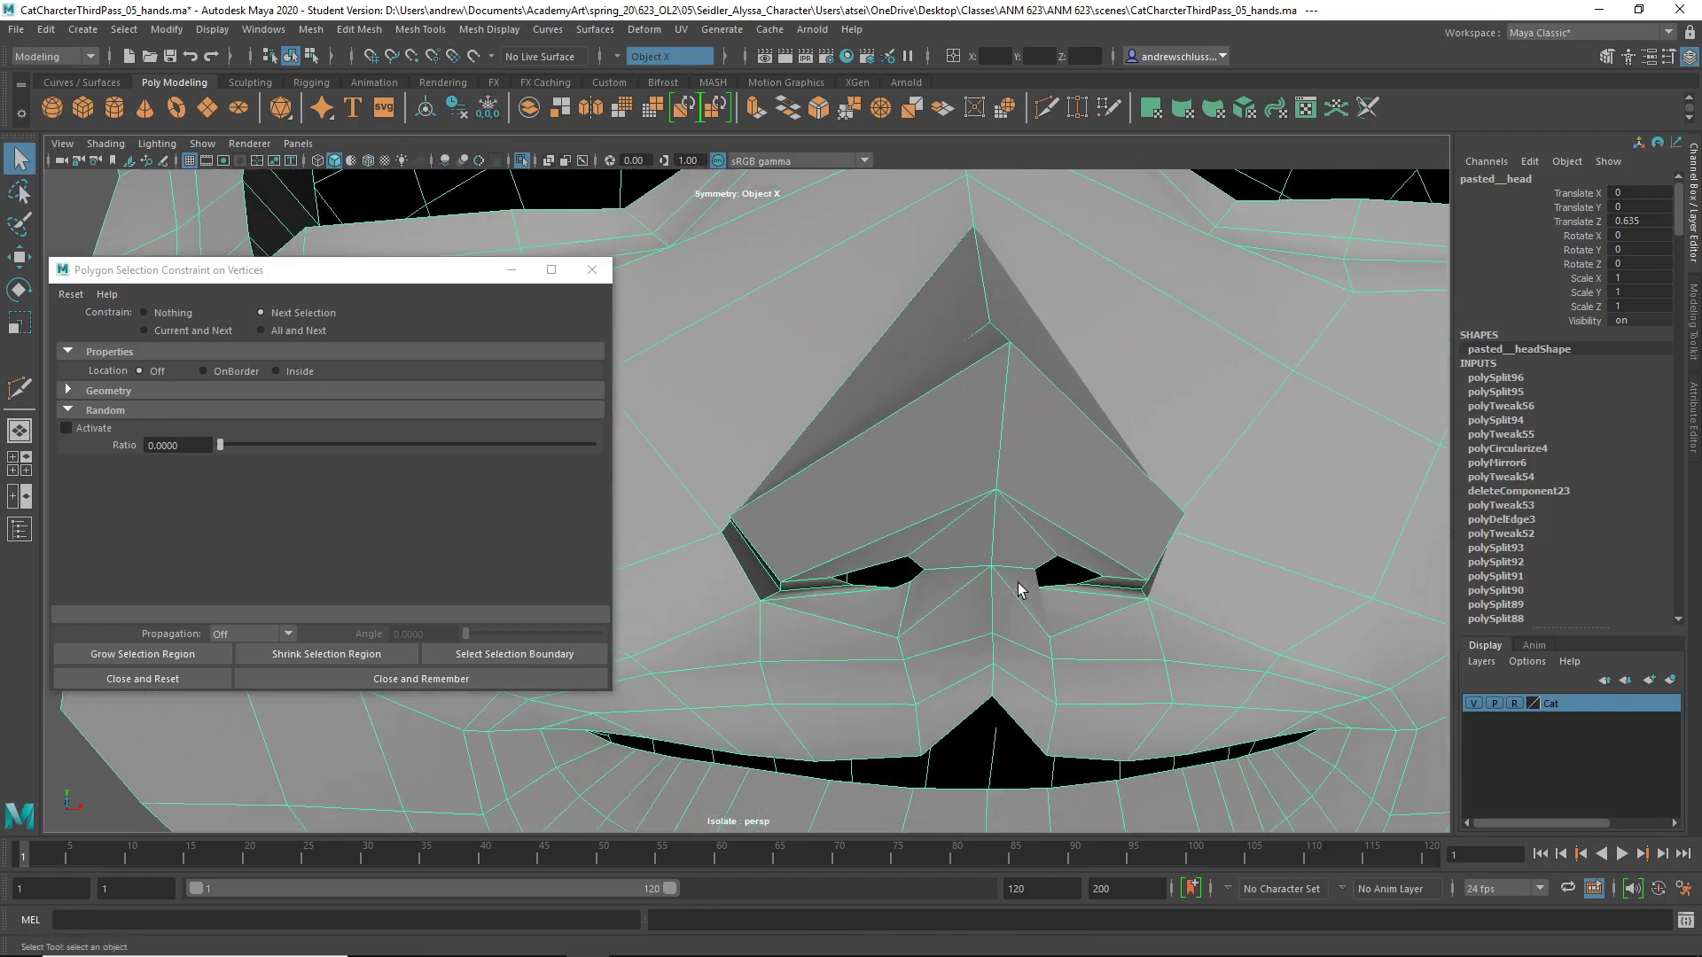
{"action": "key", "text": "3"}
{"action": "key", "text": "1"}
- Extrude the border edges of both nostril openings and close the polygon selection constraint settings
{"action": "right_click_drag", "start_coordinate": [910, 564], "coordinate": [897, 419]}
{"action": "left_click", "coordinate": [941, 602]}
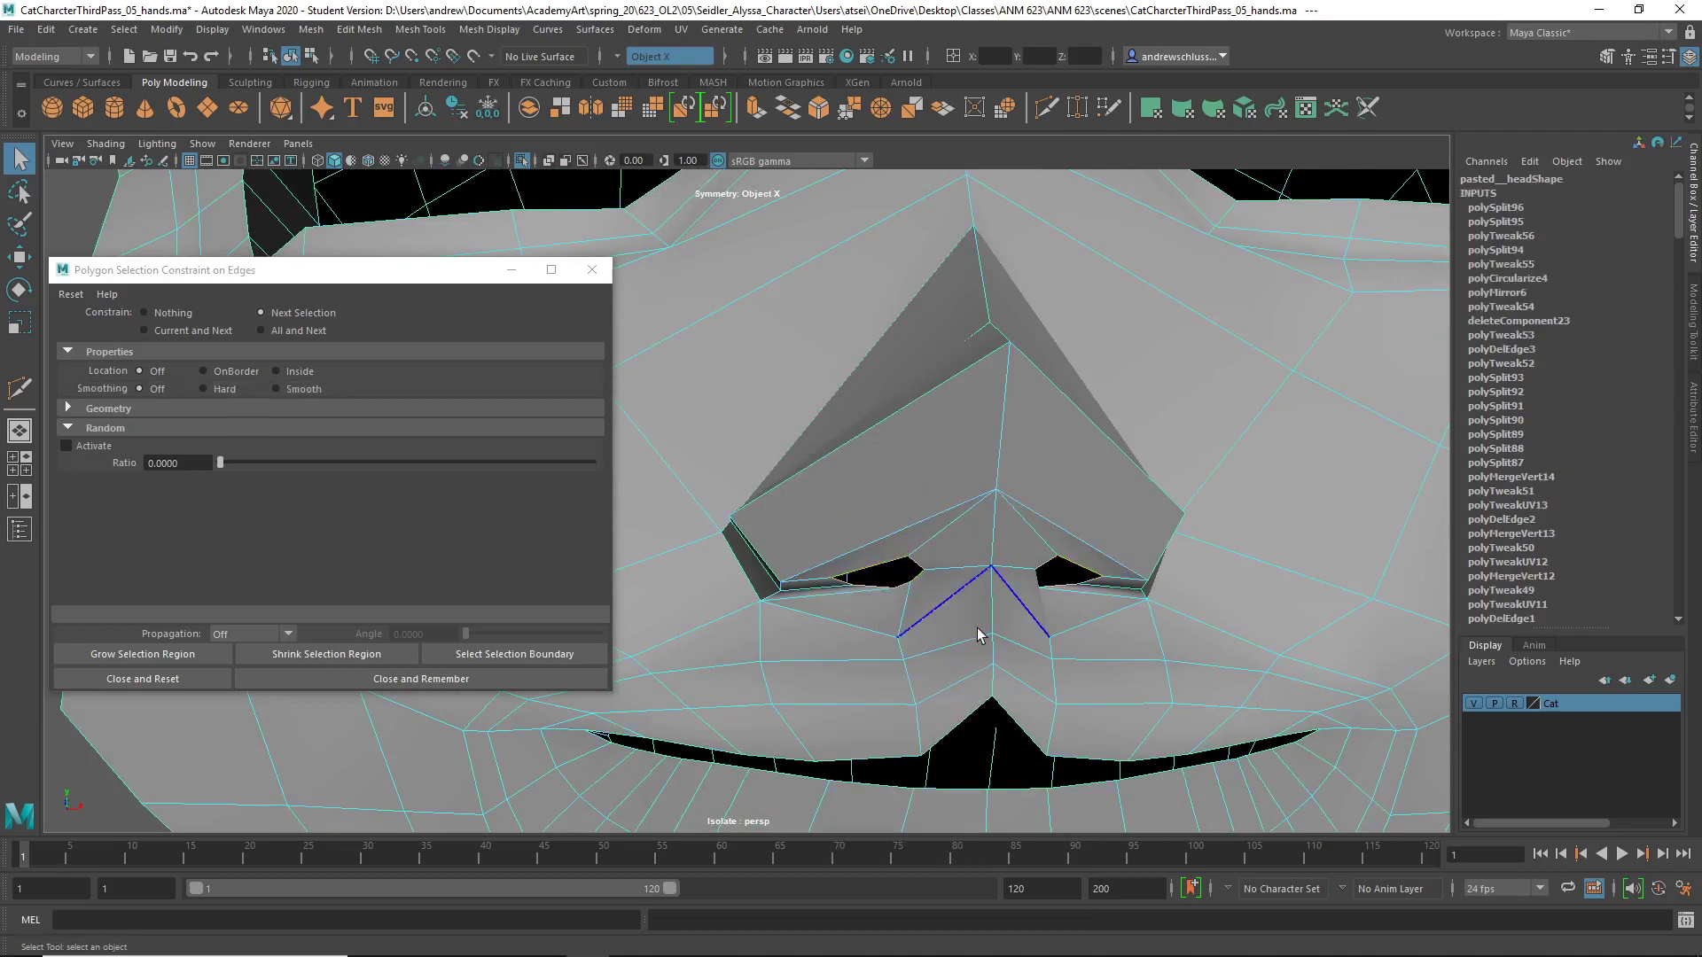
{"action": "right_click_drag", "start_coordinate": [955, 618], "coordinate": [956, 655], "text": "shift"}
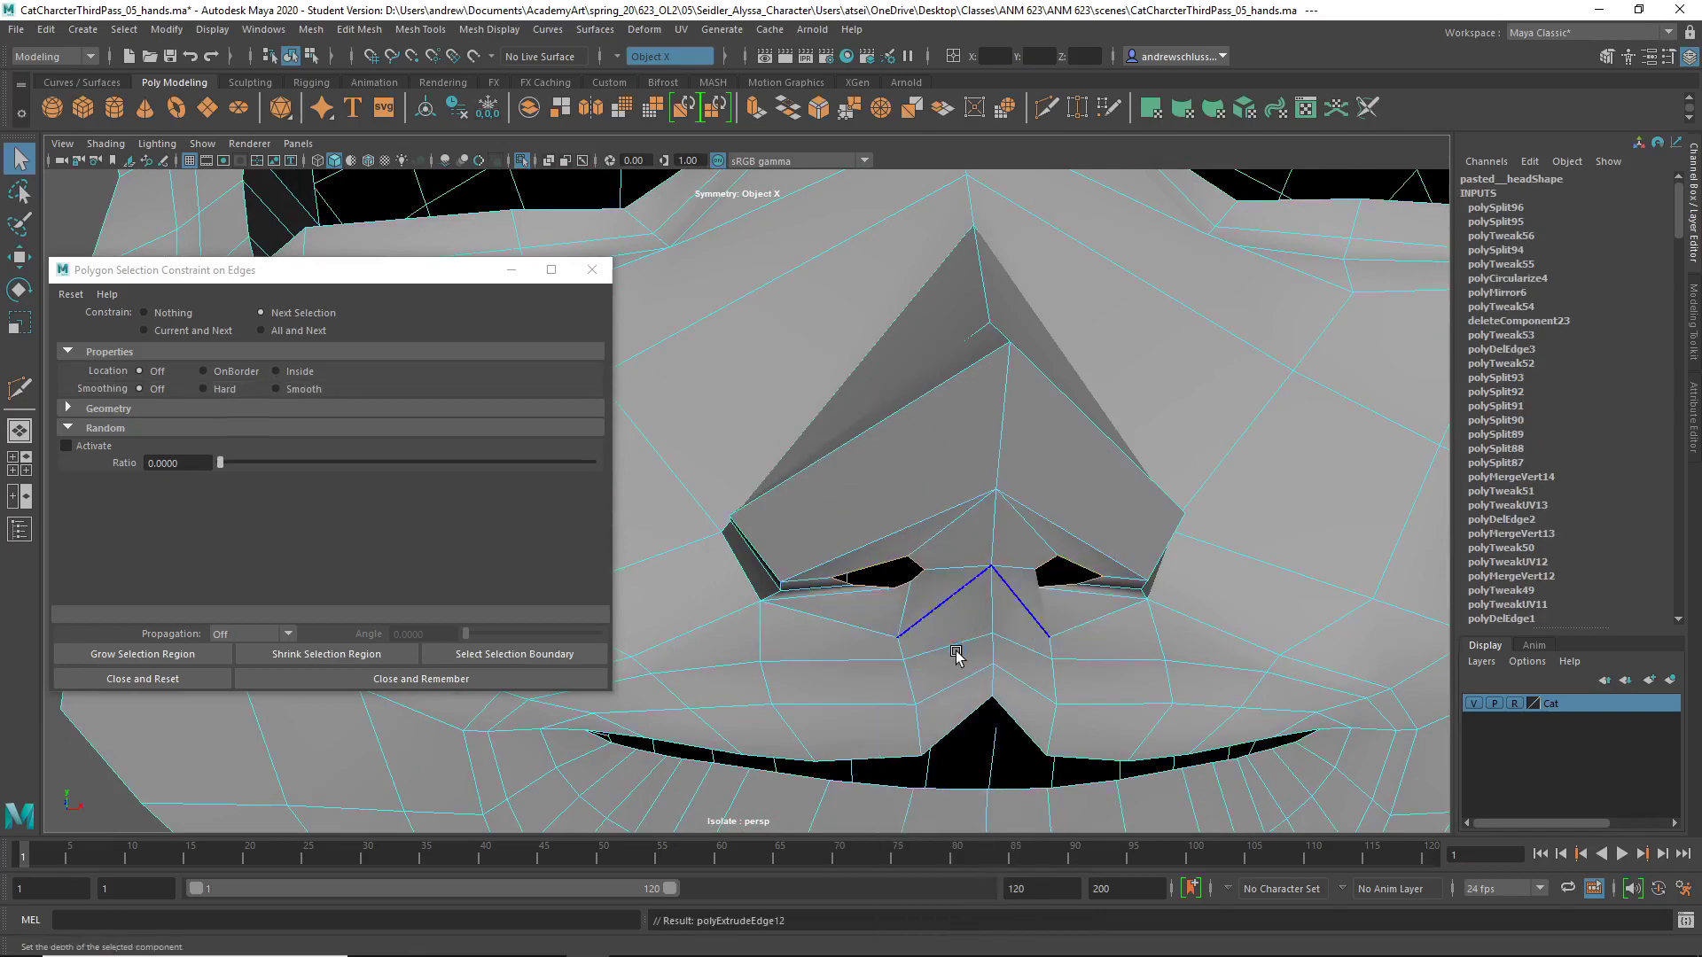
{"action": "key", "text": "w"}
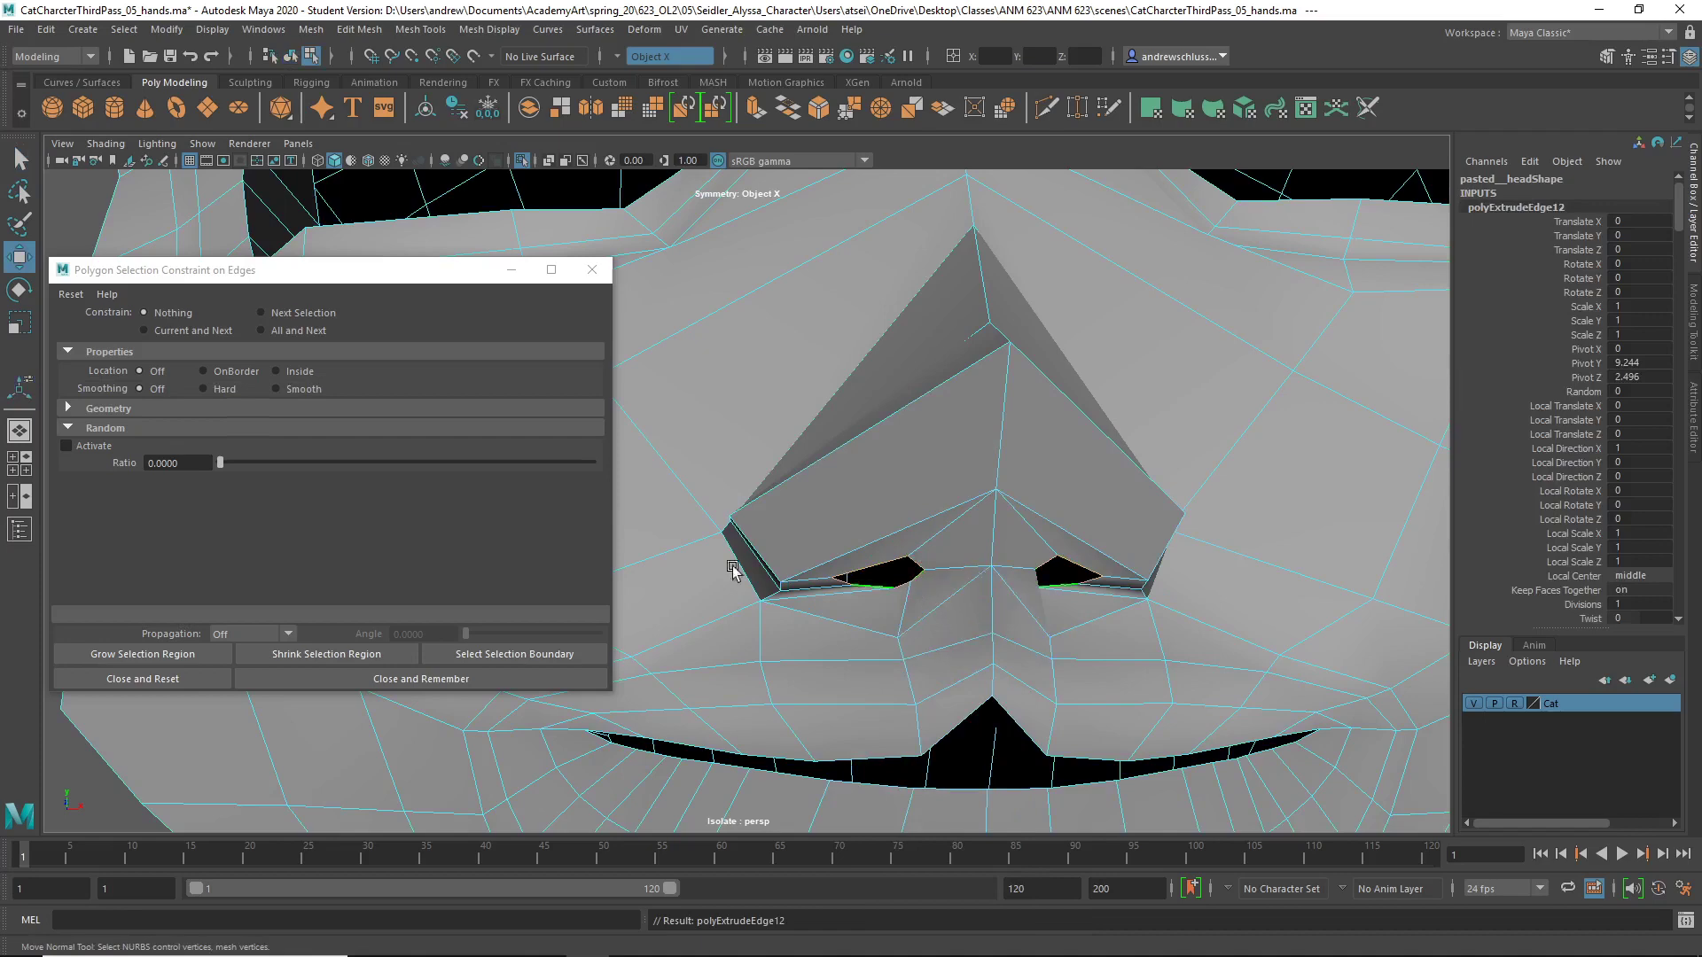
{"action": "left_click", "coordinate": [692, 545]}
{"action": "left_click", "coordinate": [592, 270]}
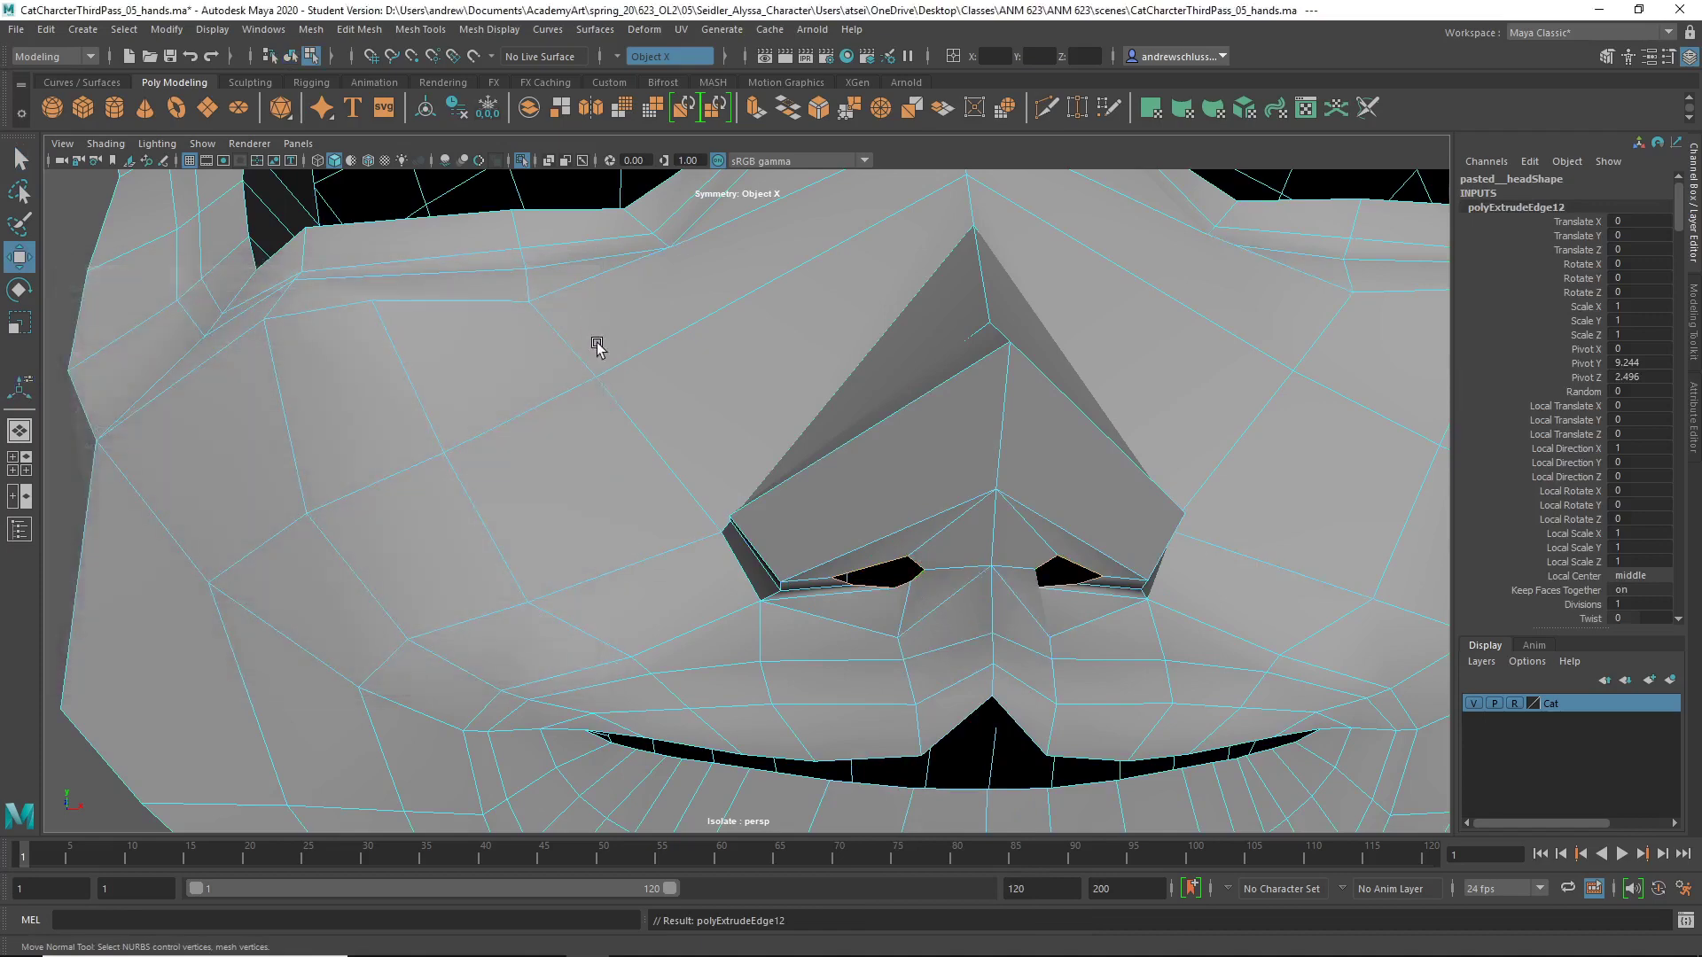
- Reset the Move tool settings and move the extruded nostril edges up along Y into the nose
{"action": "double_click", "coordinate": [29, 266]}
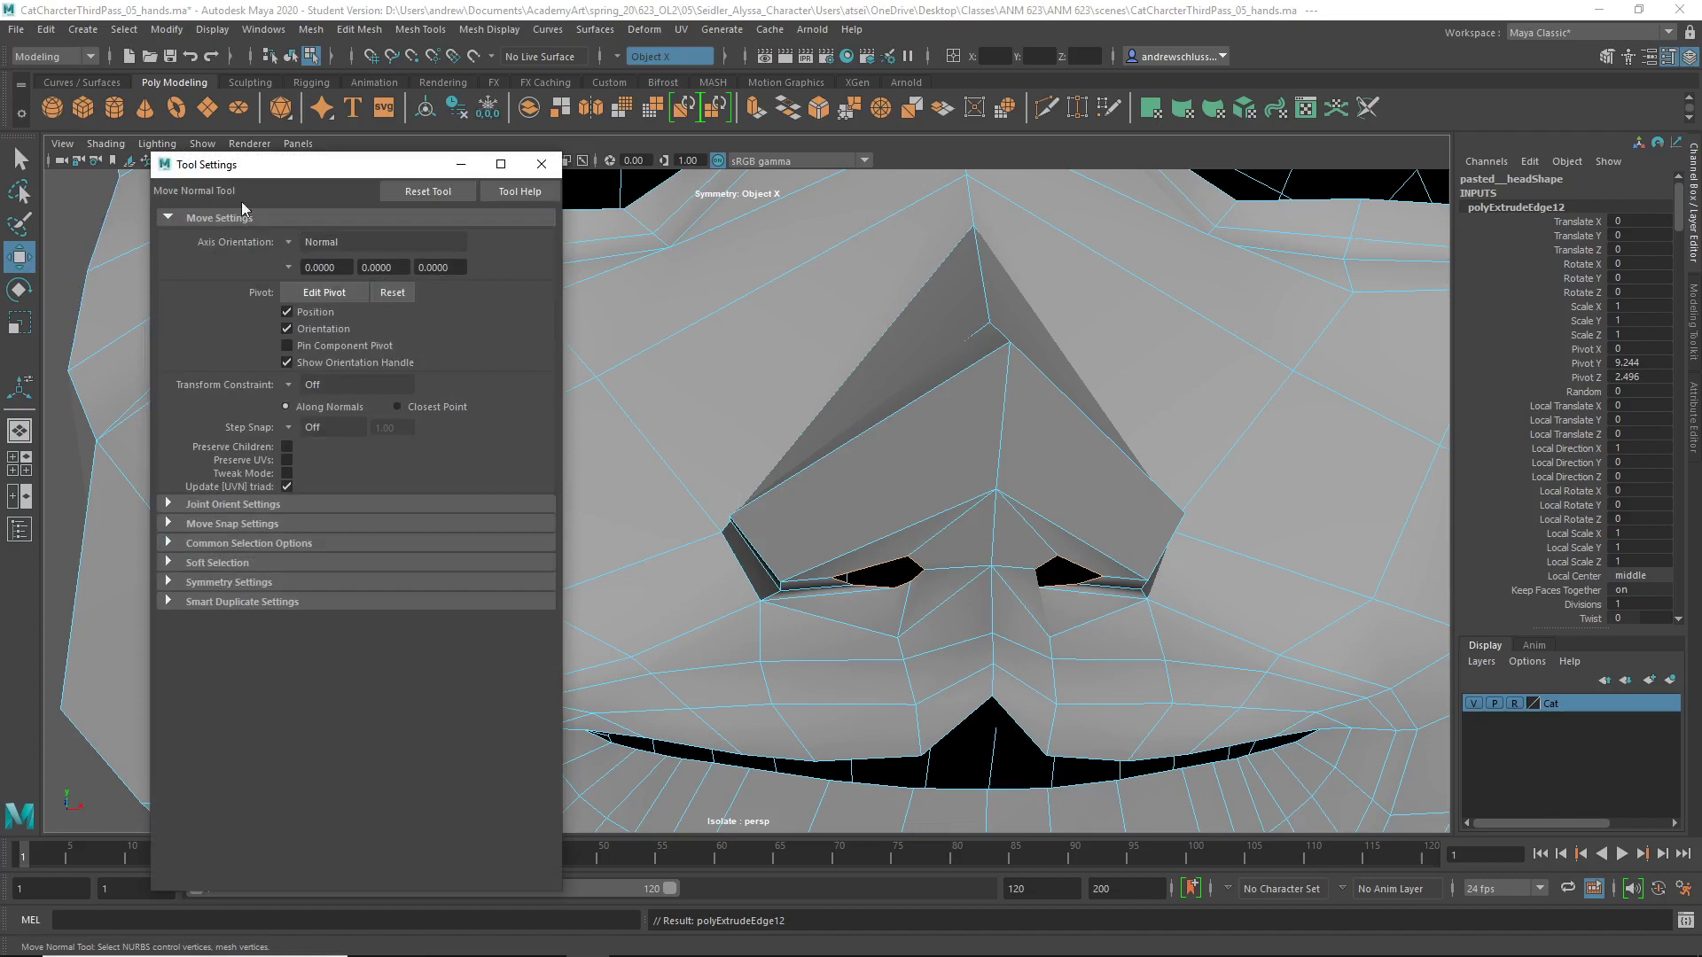
{"action": "left_click", "coordinate": [407, 197]}
{"action": "left_click", "coordinate": [542, 164]}
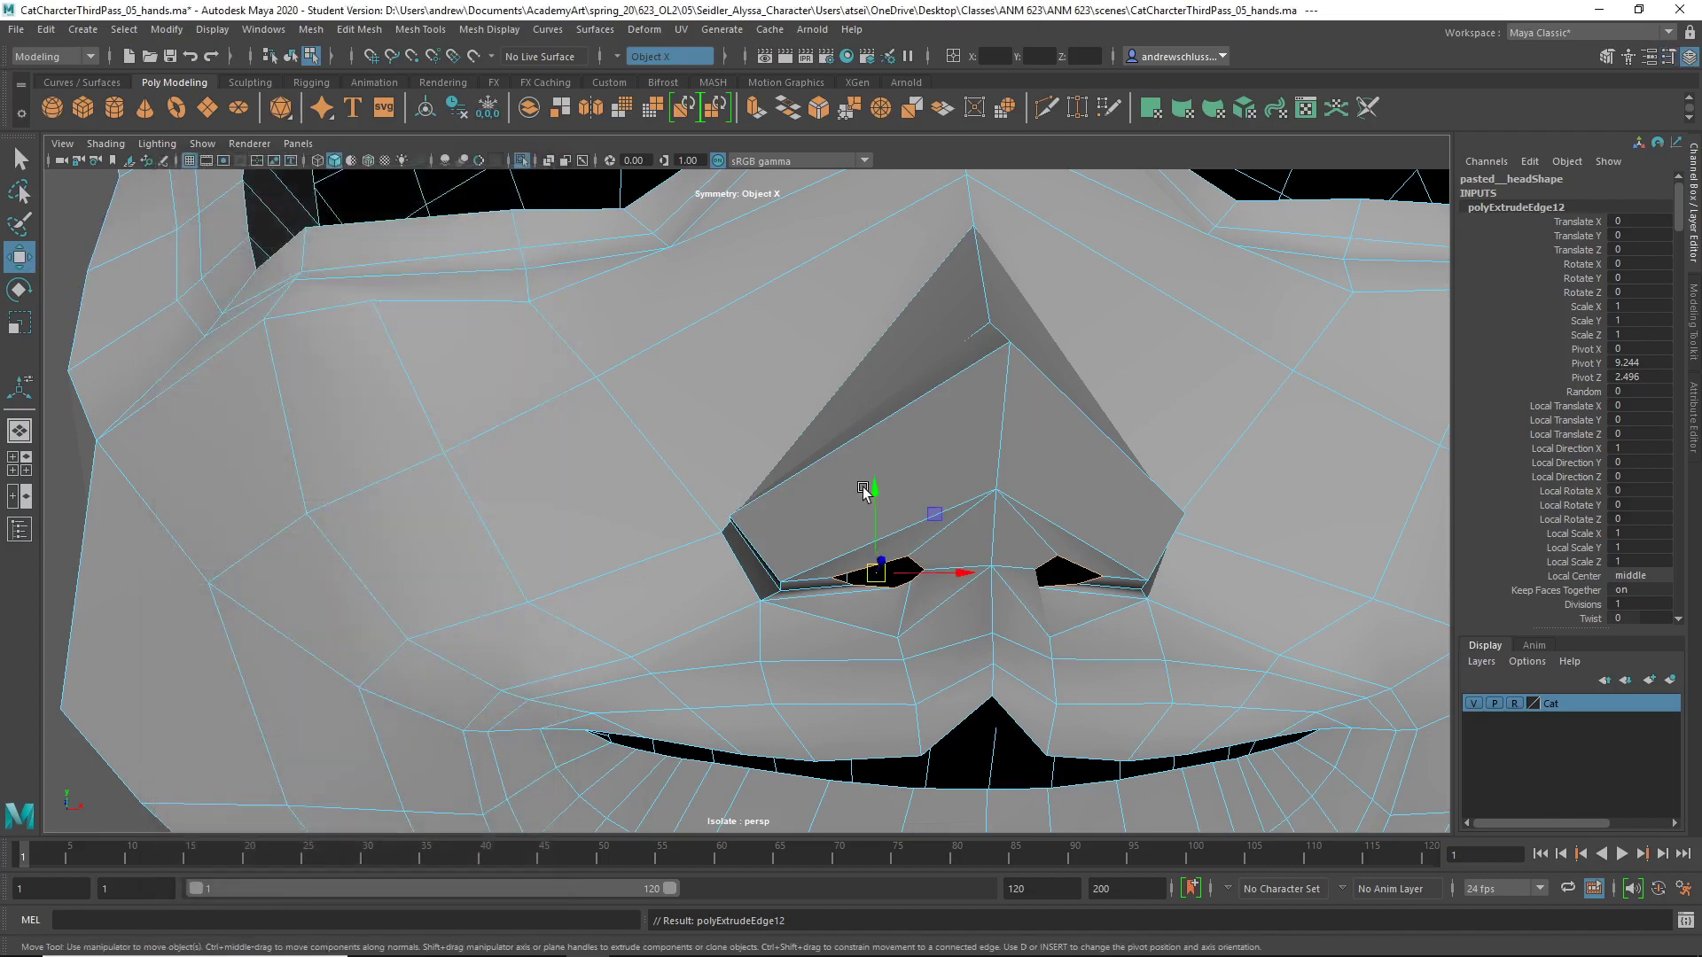
{"action": "left_click_drag", "start_coordinate": [874, 498], "coordinate": [876, 463]}
- Check the nostrils in the smoothed preview and inspect the faceted head from the front and below
{"action": "key", "text": "3"}
{"action": "left_click_drag", "start_coordinate": [1098, 718], "coordinate": [1183, 709], "text": "alt"}
{"action": "right_click_drag", "start_coordinate": [1200, 683], "coordinate": [864, 678], "text": "alt"}
{"action": "left_click_drag", "start_coordinate": [1139, 717], "coordinate": [1068, 635], "text": "alt"}
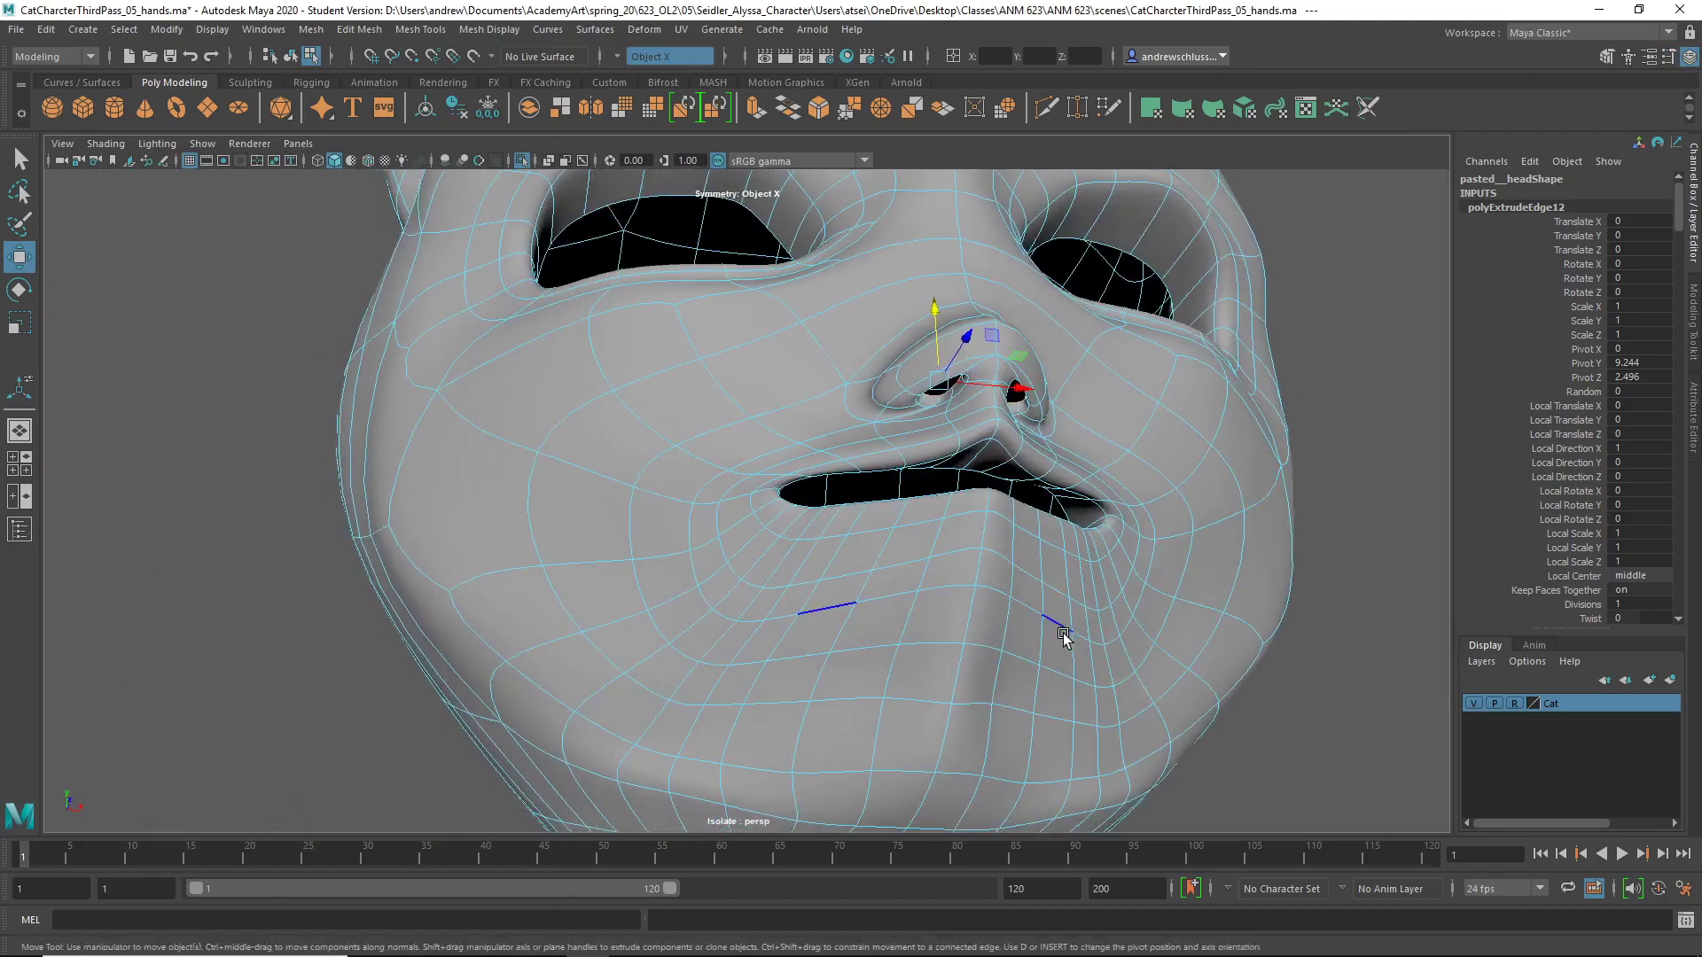
{"action": "key", "text": "q"}
{"action": "left_click_drag", "start_coordinate": [1077, 751], "coordinate": [978, 727], "text": "alt"}
{"action": "key", "text": "1"}
{"action": "left_click_drag", "start_coordinate": [706, 696], "coordinate": [687, 566], "text": "alt"}
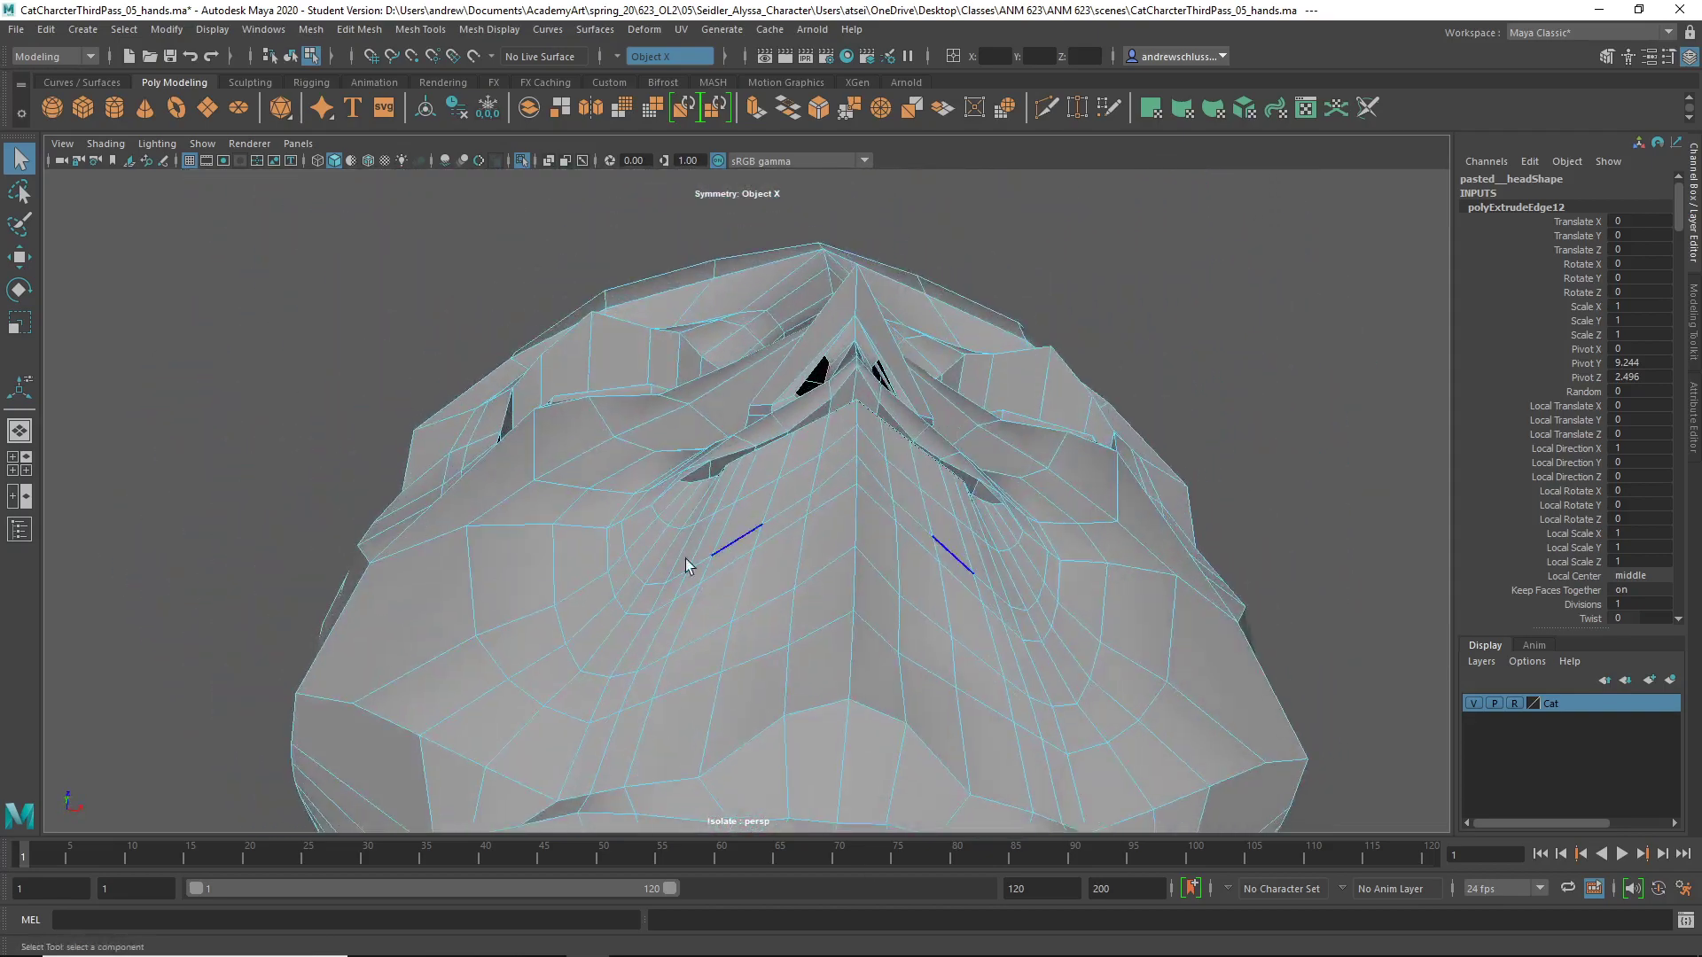
{"action": "left_click_drag", "start_coordinate": [816, 533], "coordinate": [985, 688], "text": "alt"}
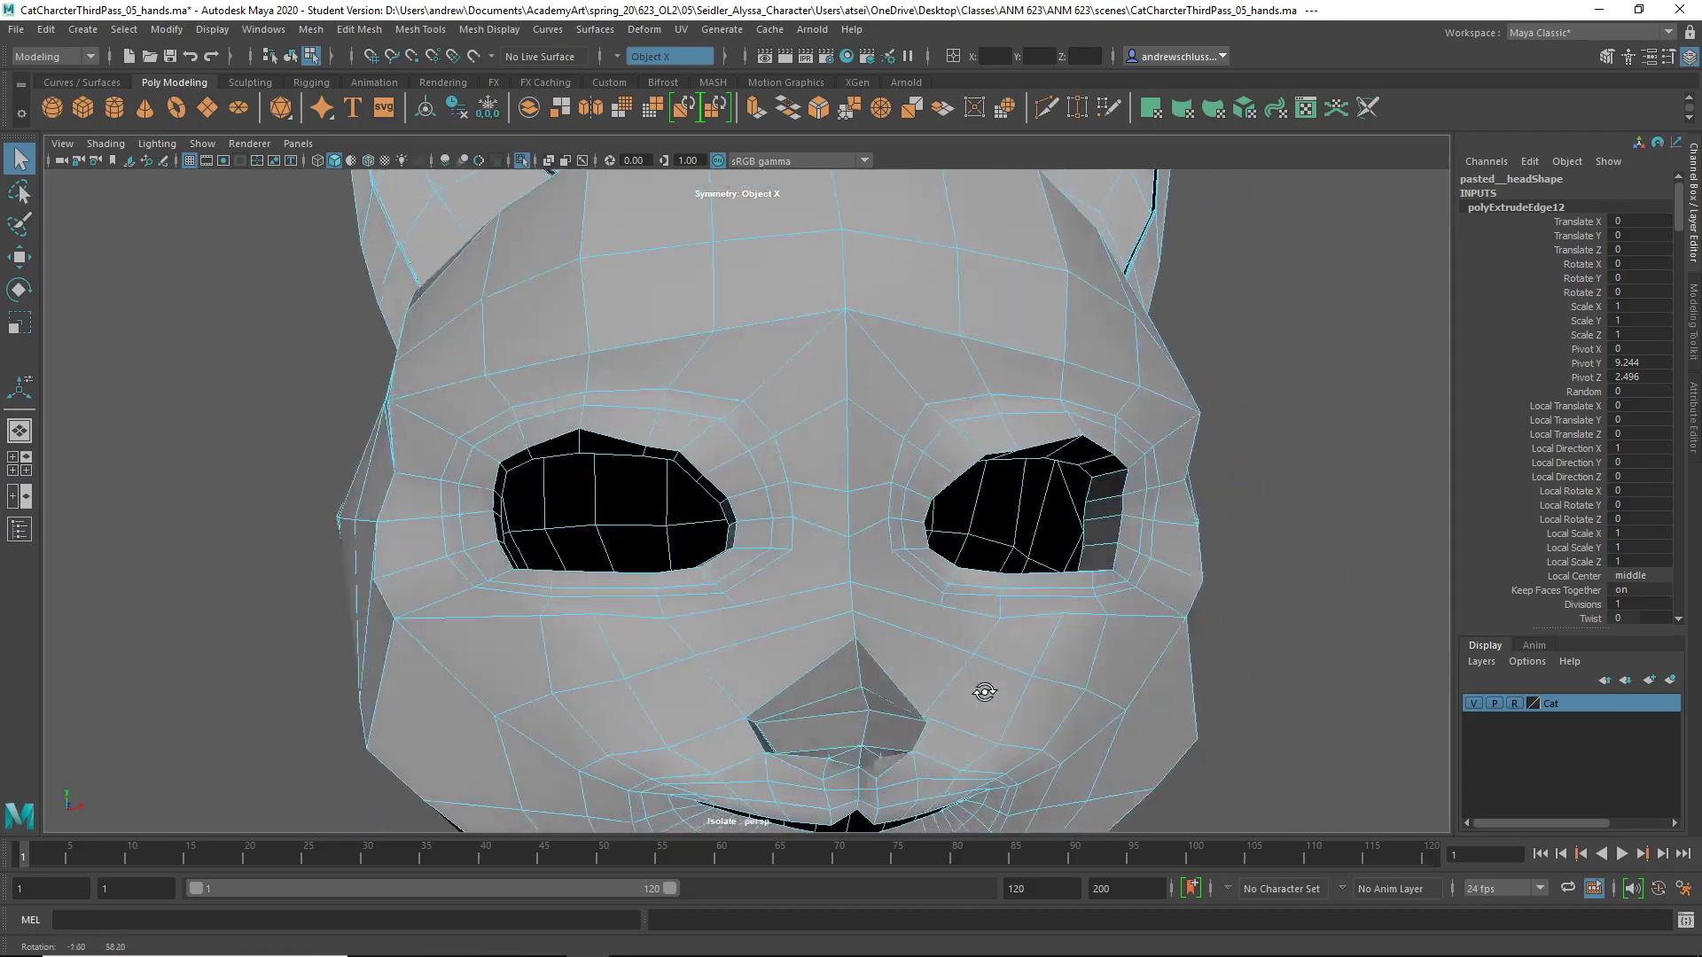
{"action": "middle_click_drag", "start_coordinate": [984, 688], "coordinate": [975, 663], "text": "alt"}
{"action": "left_click_drag", "start_coordinate": [975, 663], "coordinate": [861, 542], "text": "alt"}
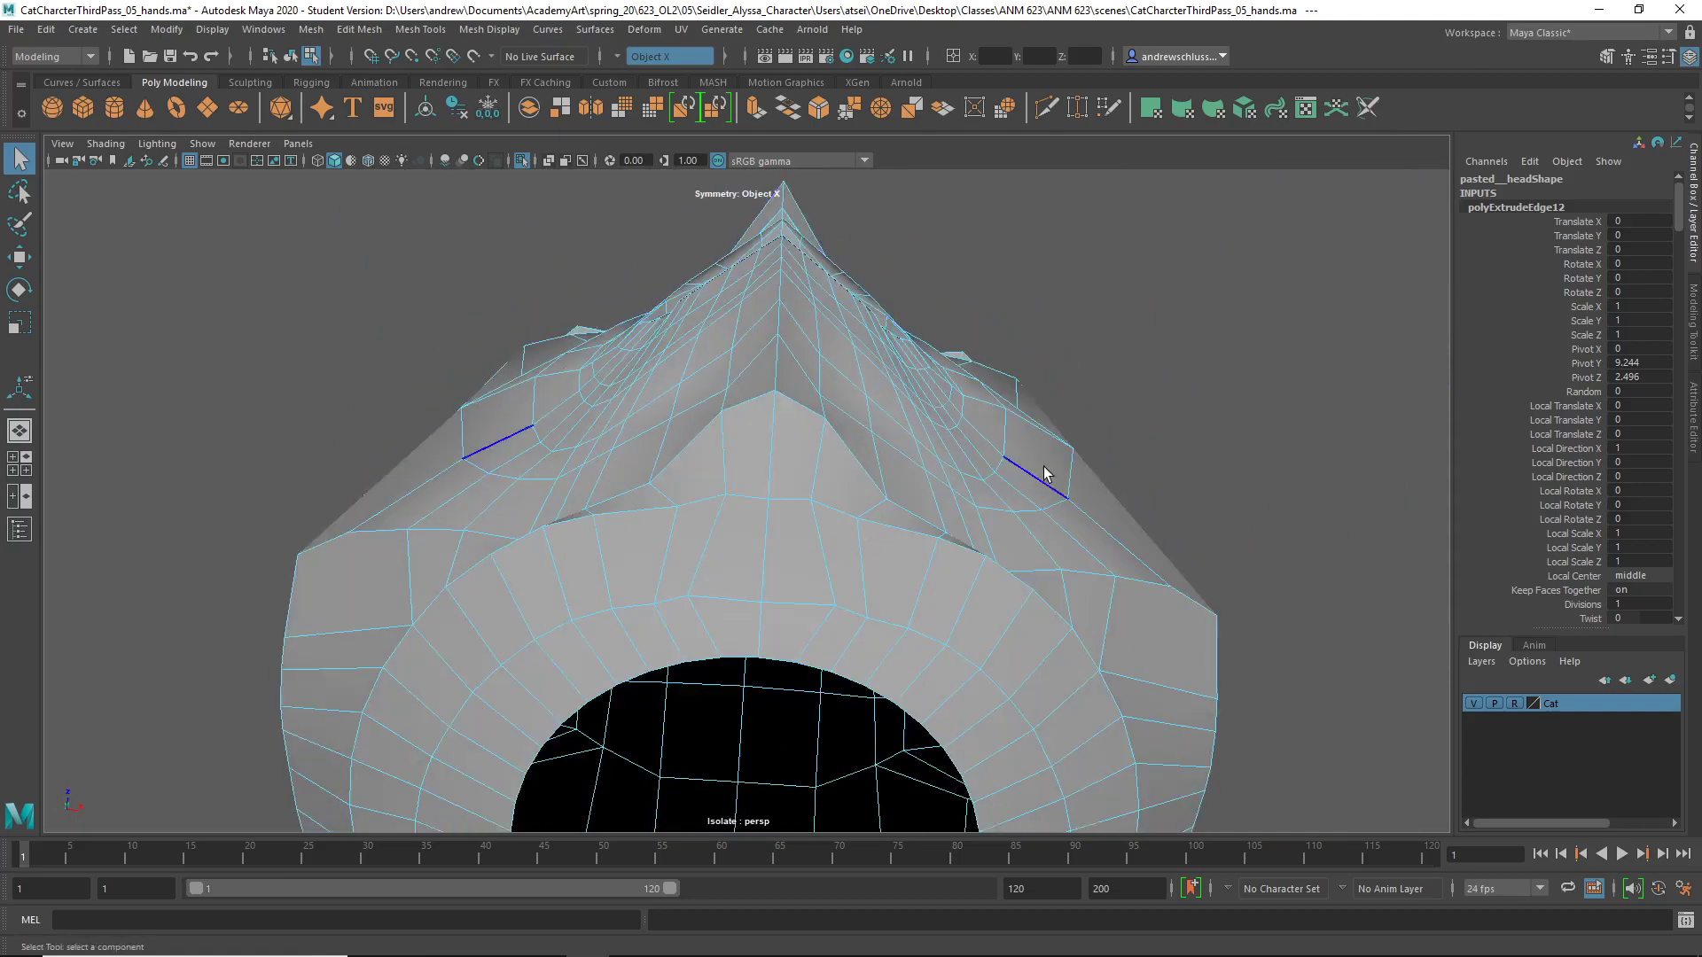
- Delete the first set of surplus edge loops running from the lower lip down across the chin
{"action": "left_click_drag", "start_coordinate": [1044, 474], "coordinate": [702, 430], "text": "alt"}
{"action": "left_click", "coordinate": [709, 530]}
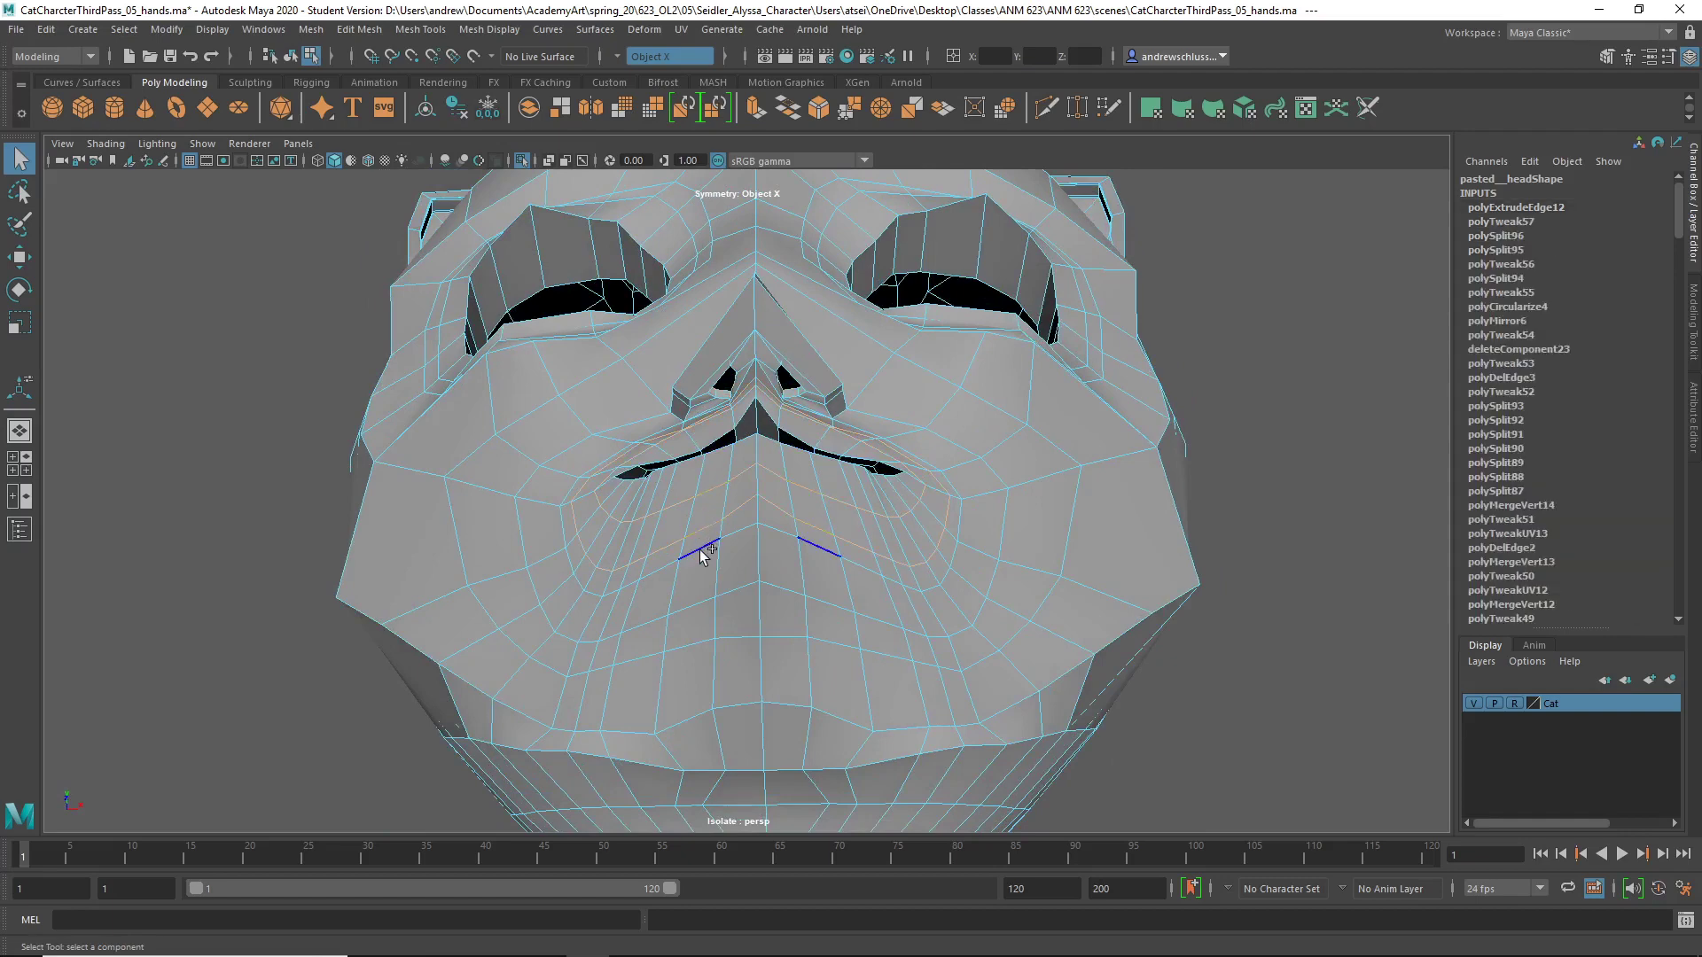
{"action": "left_click_drag", "start_coordinate": [699, 551], "coordinate": [695, 599]}
{"action": "left_click_drag", "start_coordinate": [758, 605], "coordinate": [762, 606], "text": "alt"}
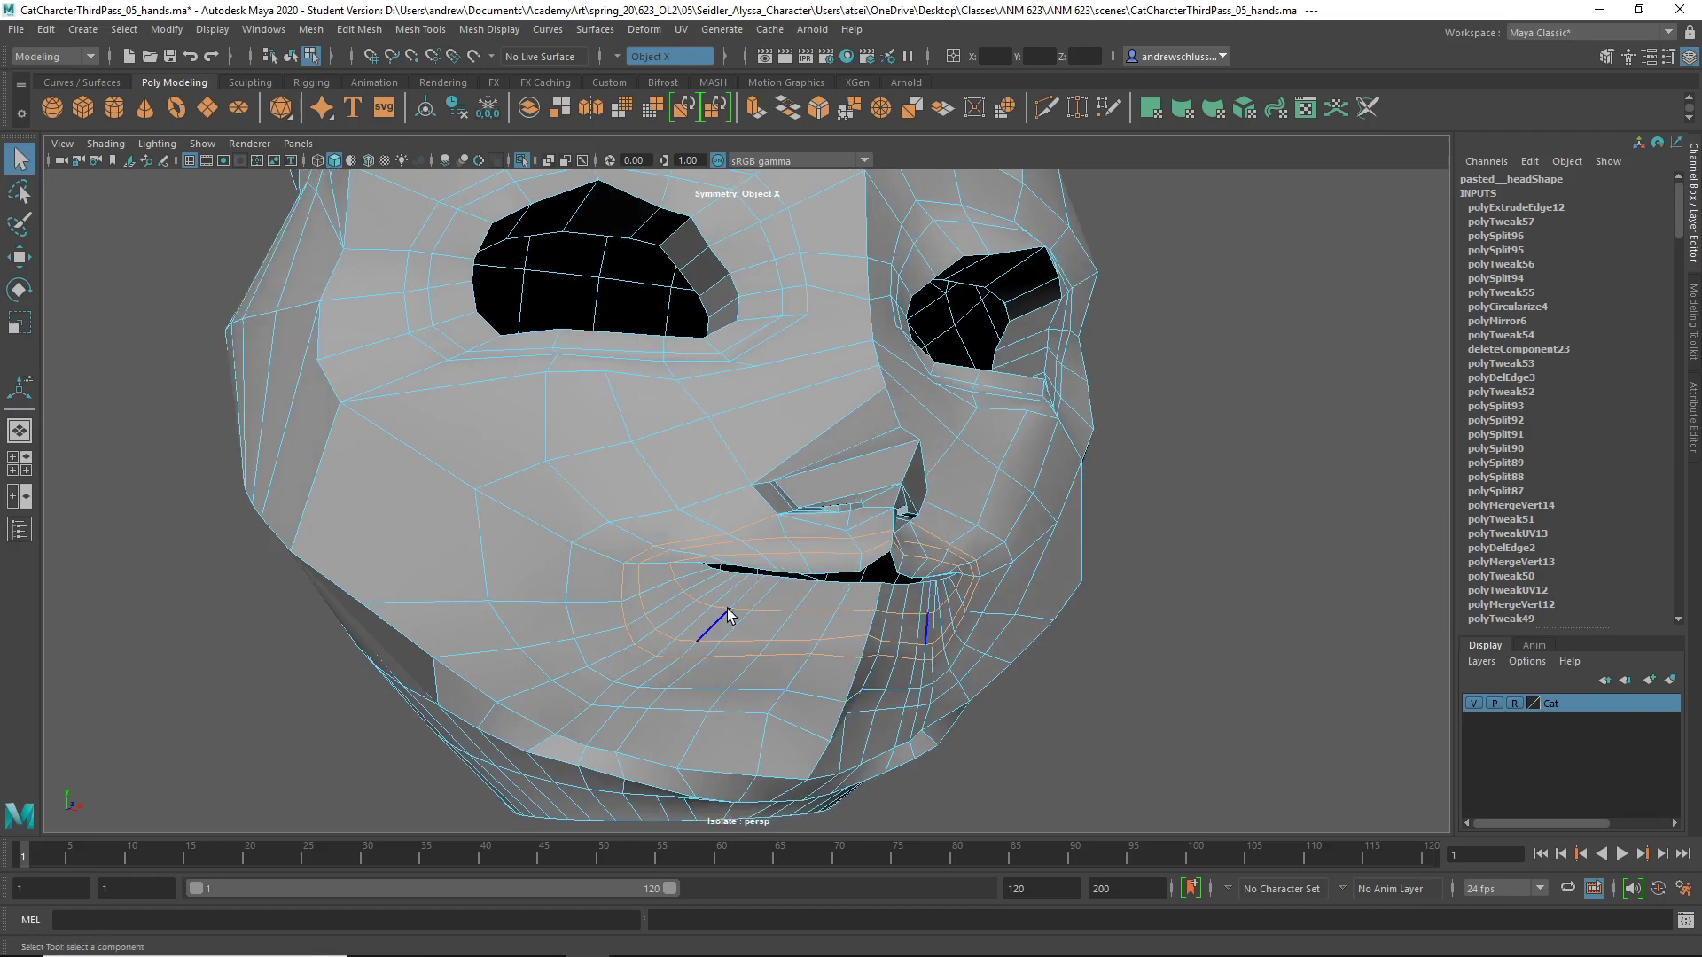
{"action": "left_click", "coordinate": [737, 611]}
{"action": "double_click", "coordinate": [709, 639], "text": "shift"}
{"action": "right_click_drag", "start_coordinate": [630, 572], "coordinate": [596, 582], "text": "shift"}
- Delete the remaining dense radial edge loops between the mouth corners and the chin on both sides
{"action": "left_click_drag", "start_coordinate": [647, 611], "coordinate": [679, 633], "text": "alt"}
{"action": "left_click", "coordinate": [698, 611]}
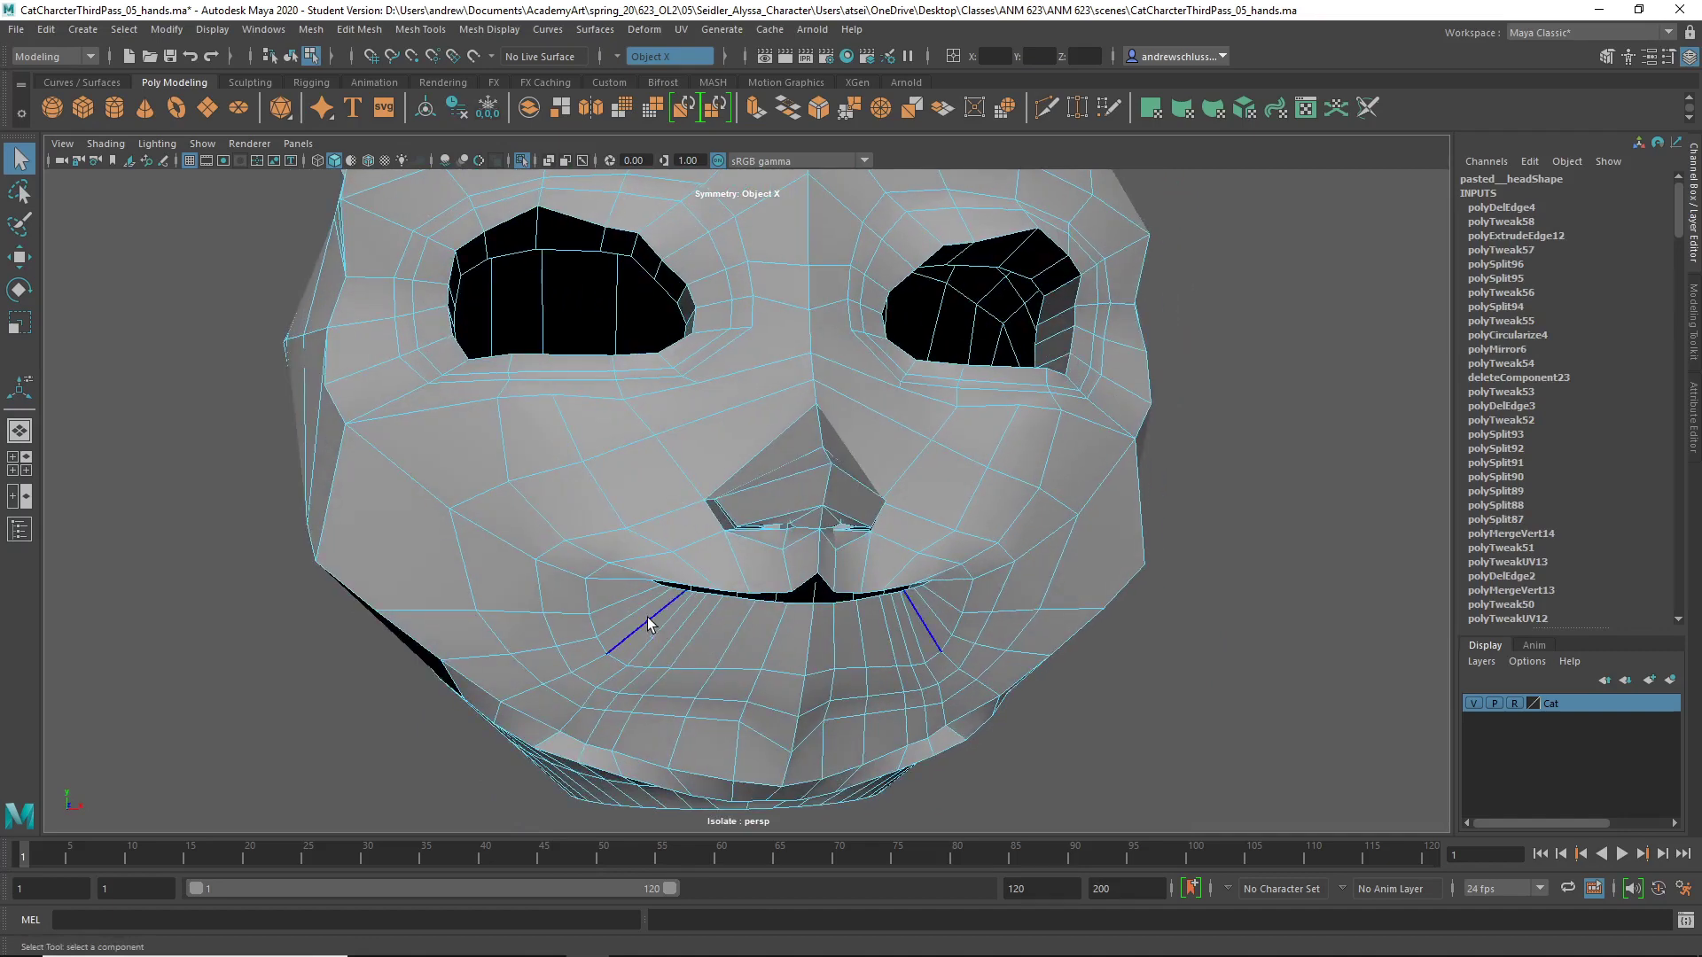
{"action": "middle_click_drag", "start_coordinate": [646, 620], "coordinate": [735, 642], "text": "shift"}
{"action": "left_click_drag", "start_coordinate": [736, 642], "coordinate": [809, 608], "text": "alt"}
{"action": "right_click_drag", "start_coordinate": [817, 606], "coordinate": [772, 631], "text": "shift"}
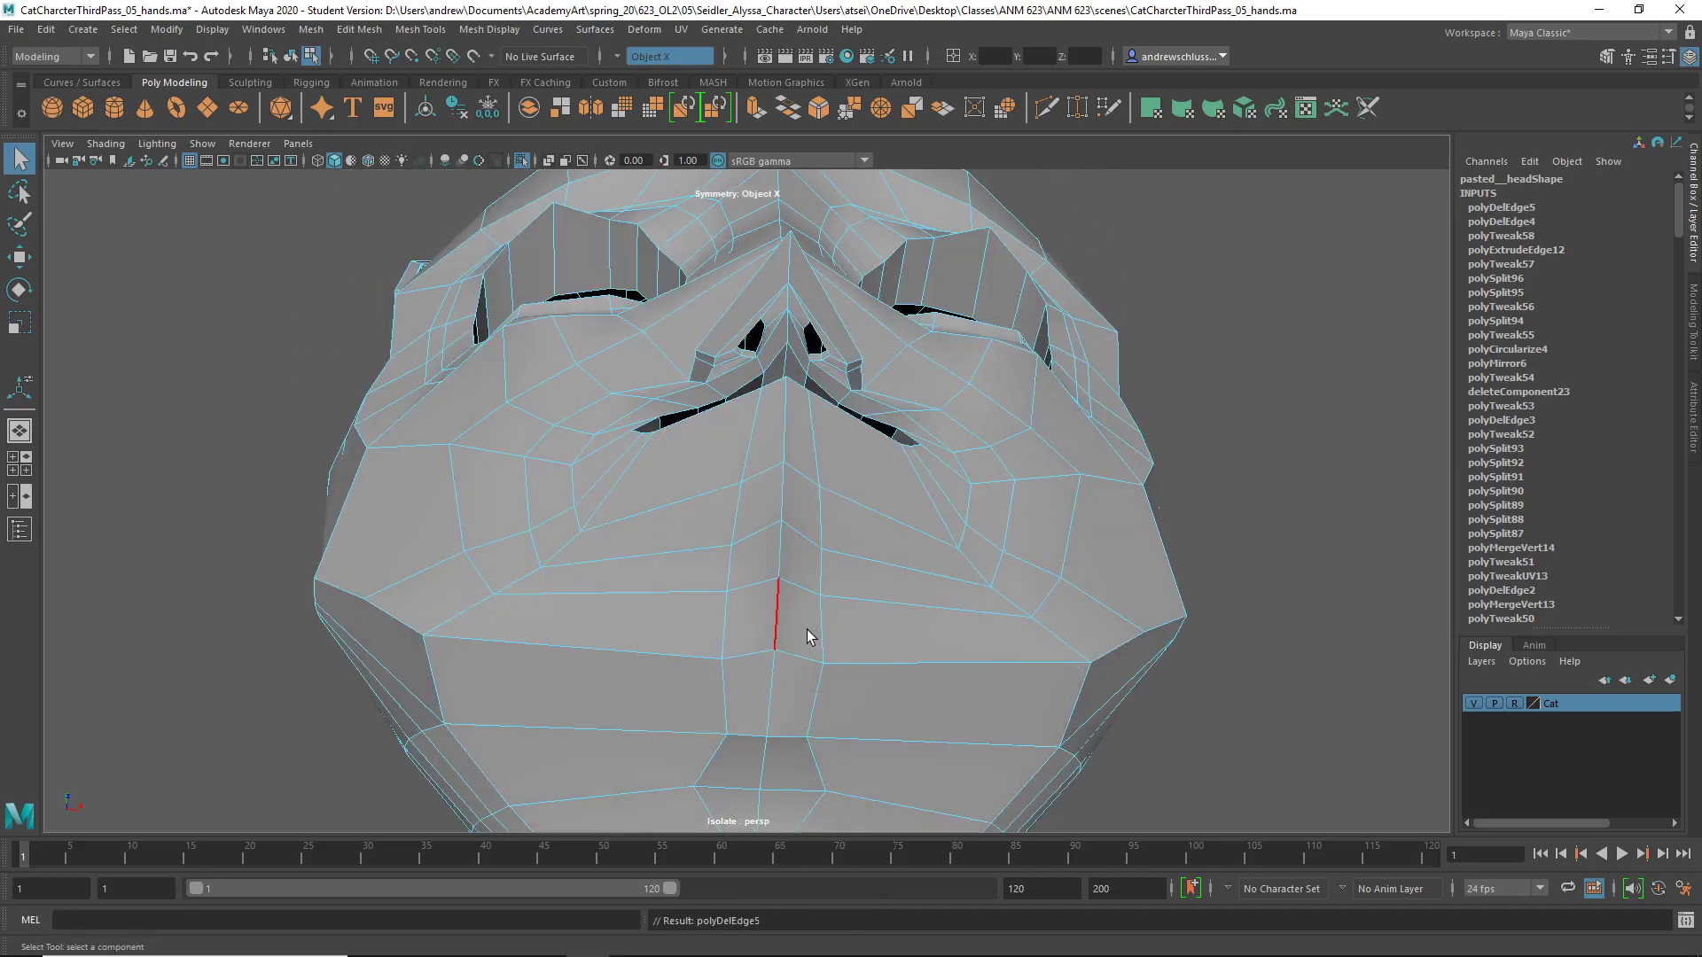
- Delete the extra edge loop beside each mouth corner and the loops flanking the chin's center line
{"action": "left_click_drag", "start_coordinate": [806, 633], "coordinate": [736, 614], "text": "alt"}
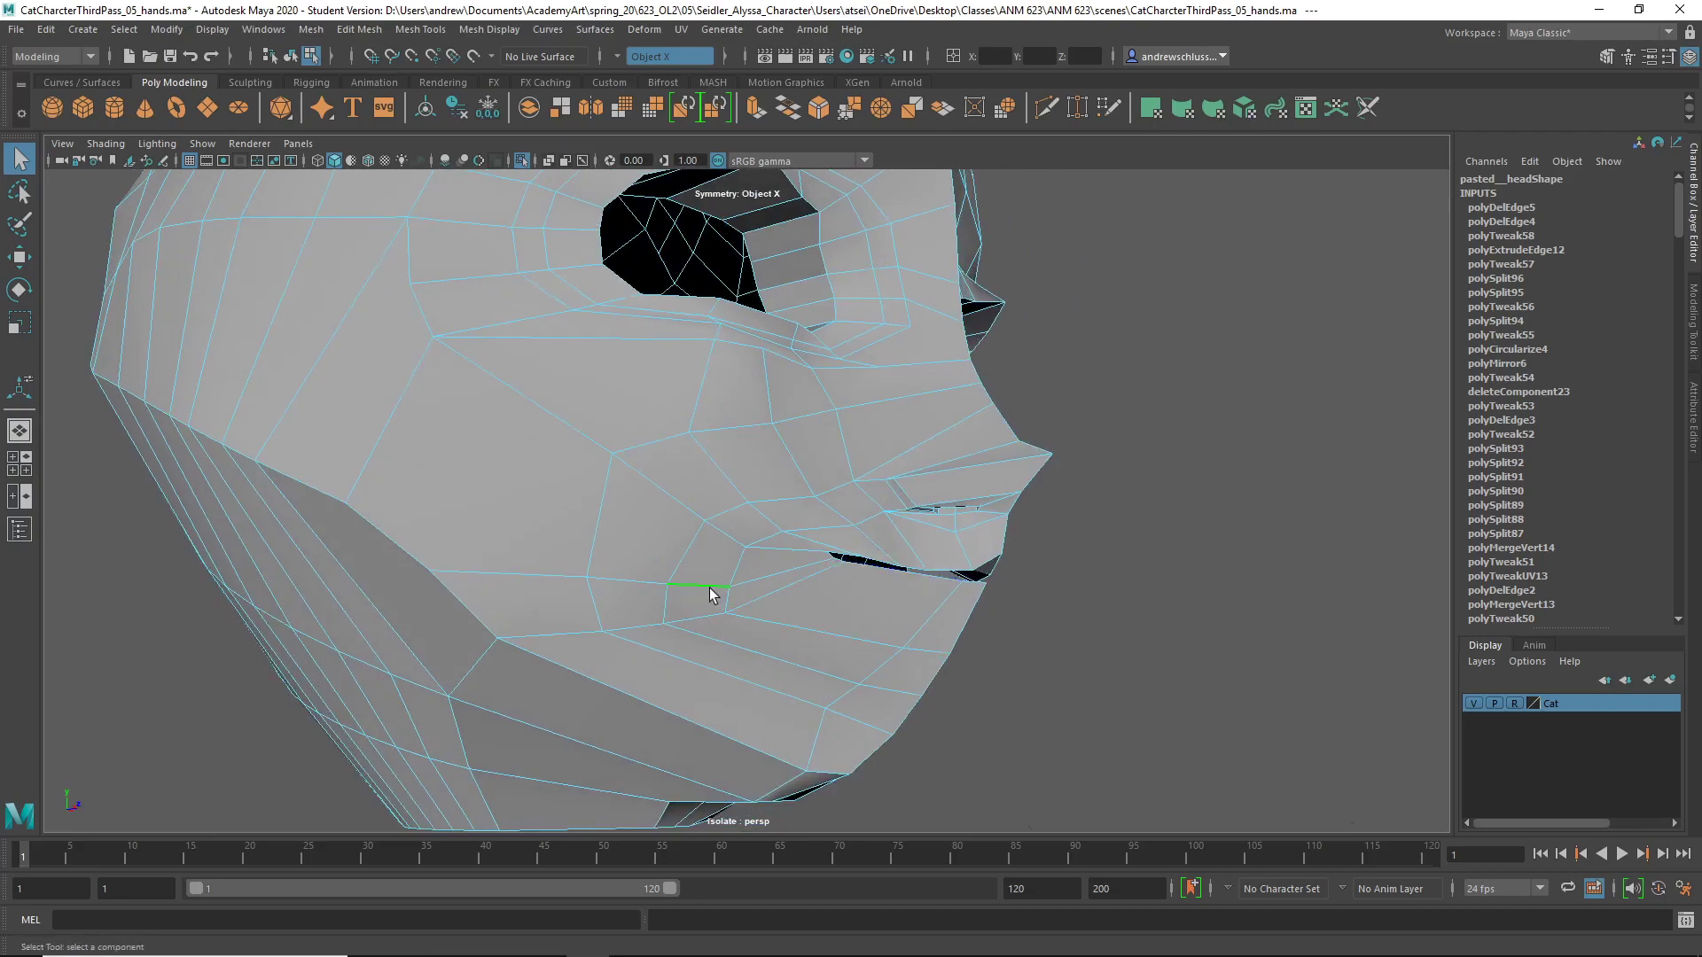
{"action": "right_click_drag", "start_coordinate": [784, 610], "coordinate": [736, 631], "text": "shift"}
{"action": "left_click_drag", "start_coordinate": [735, 632], "coordinate": [688, 589], "text": "alt"}
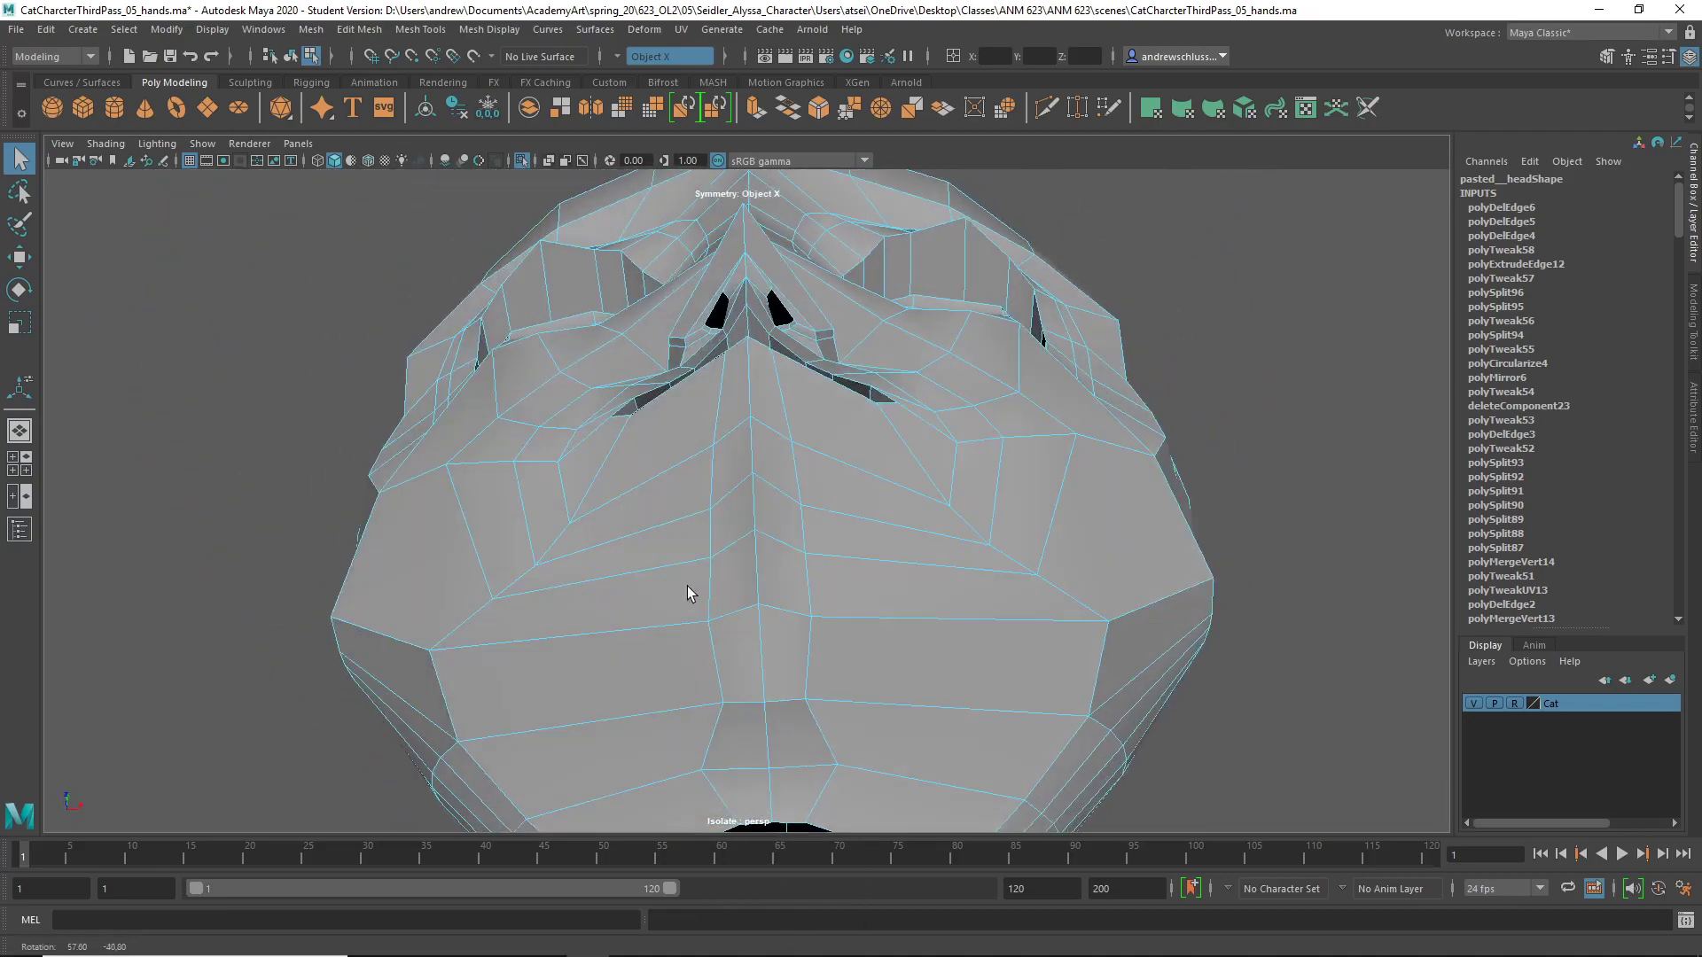
{"action": "double_click", "coordinate": [709, 525]}
{"action": "right_click_drag", "start_coordinate": [671, 558], "coordinate": [631, 577], "text": "shift"}
{"action": "mouse_move", "coordinate": [695, 593]}
{"action": "left_mouse_down", "text": "alt"}
{"action": "mouse_move", "coordinate": [780, 657]}
{"action": "mouse_move", "coordinate": [816, 662]}
{"action": "mouse_move", "coordinate": [749, 654]}
{"action": "mouse_move", "coordinate": [692, 577]}
{"action": "mouse_move", "coordinate": [700, 547]}
{"action": "mouse_move", "coordinate": [749, 646]}
{"action": "mouse_move", "coordinate": [798, 680]}
{"action": "mouse_move", "coordinate": [885, 680]}
{"action": "mouse_move", "coordinate": [842, 689]}
{"action": "mouse_move", "coordinate": [714, 567]}
{"action": "left_mouse_up", "text": "alt"}
- Select the three vertices below each mouth corner and move them forward to even out the chin
{"action": "double_click", "coordinate": [618, 470]}
{"action": "right_click_drag", "start_coordinate": [618, 477], "coordinate": [532, 449]}
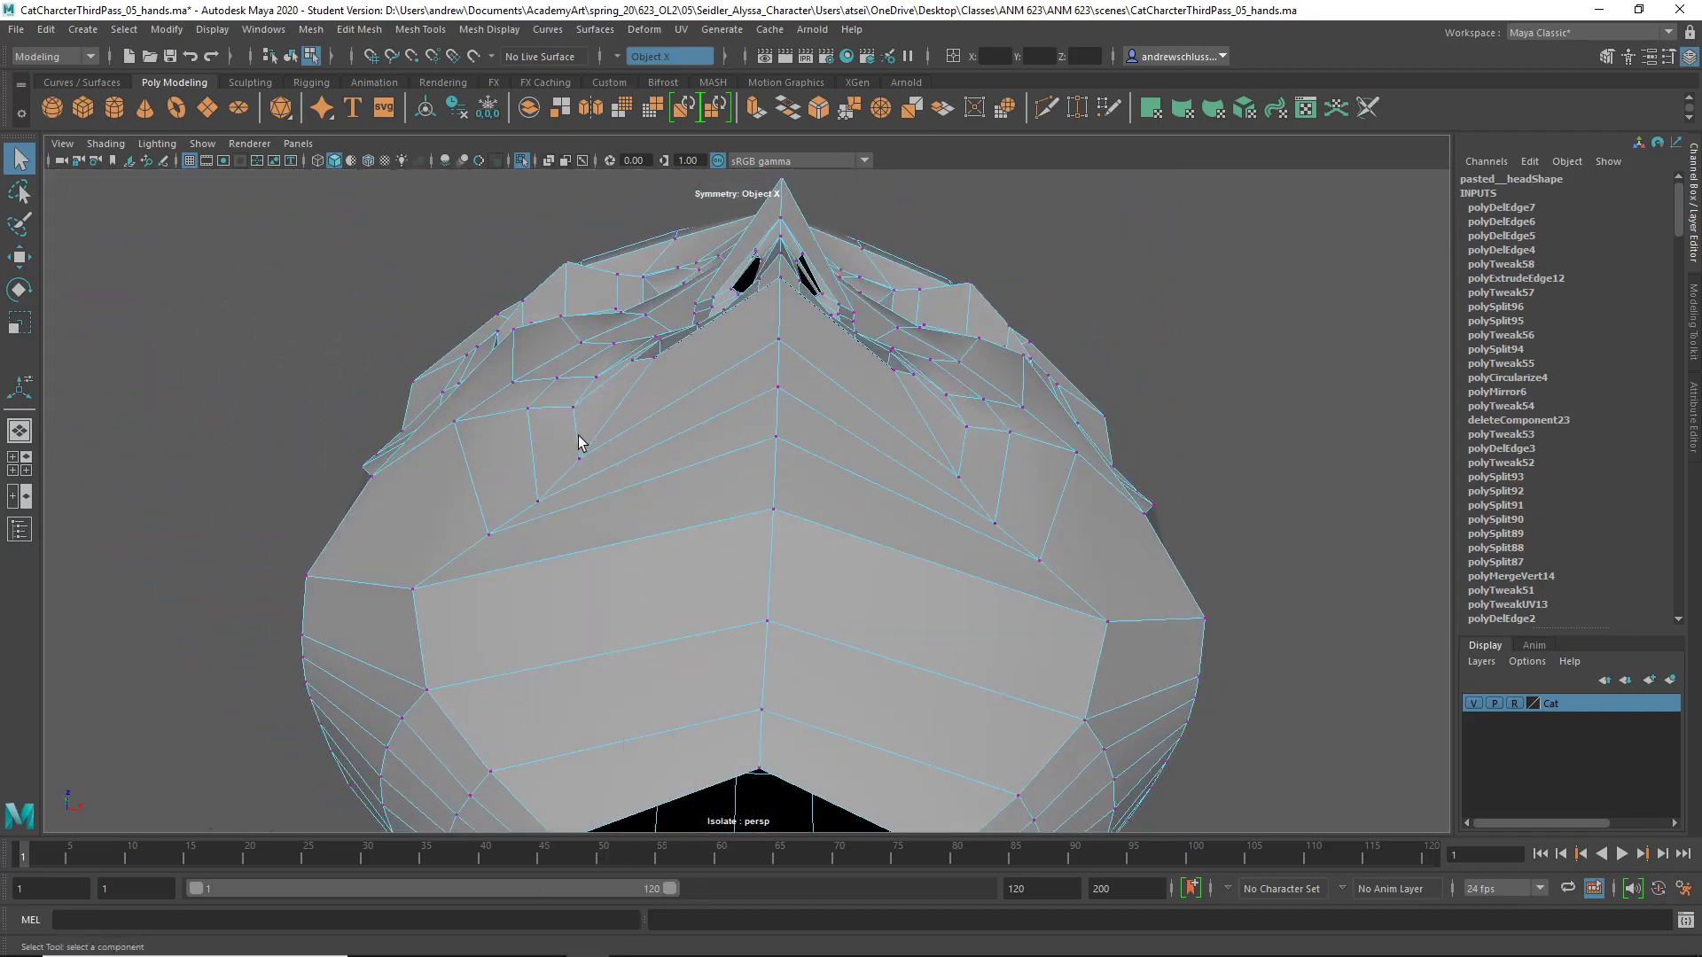
{"action": "left_click", "coordinate": [580, 458]}
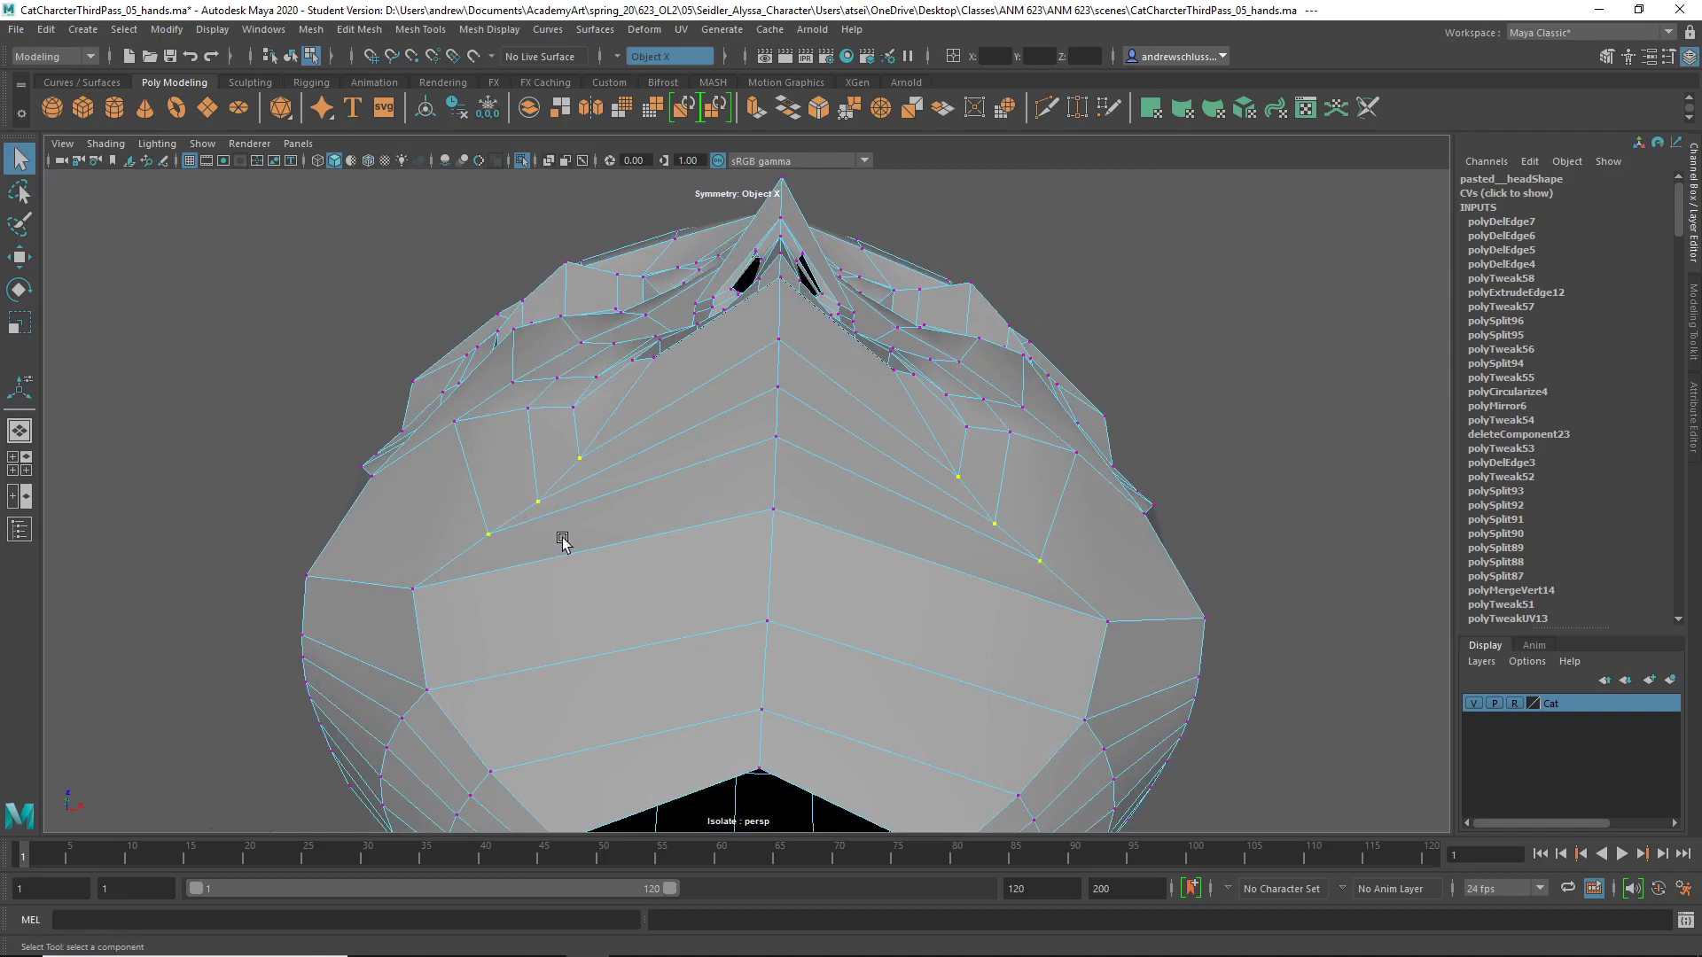
{"action": "key", "text": "w"}
{"action": "left_click_drag", "start_coordinate": [532, 420], "coordinate": [532, 368]}
- Lower the lower lip's vertices along Y and adjust the height of the mouth corner vertices slightly
{"action": "left_click_drag", "start_coordinate": [613, 450], "coordinate": [684, 618], "text": "alt"}
{"action": "left_click", "coordinate": [689, 612]}
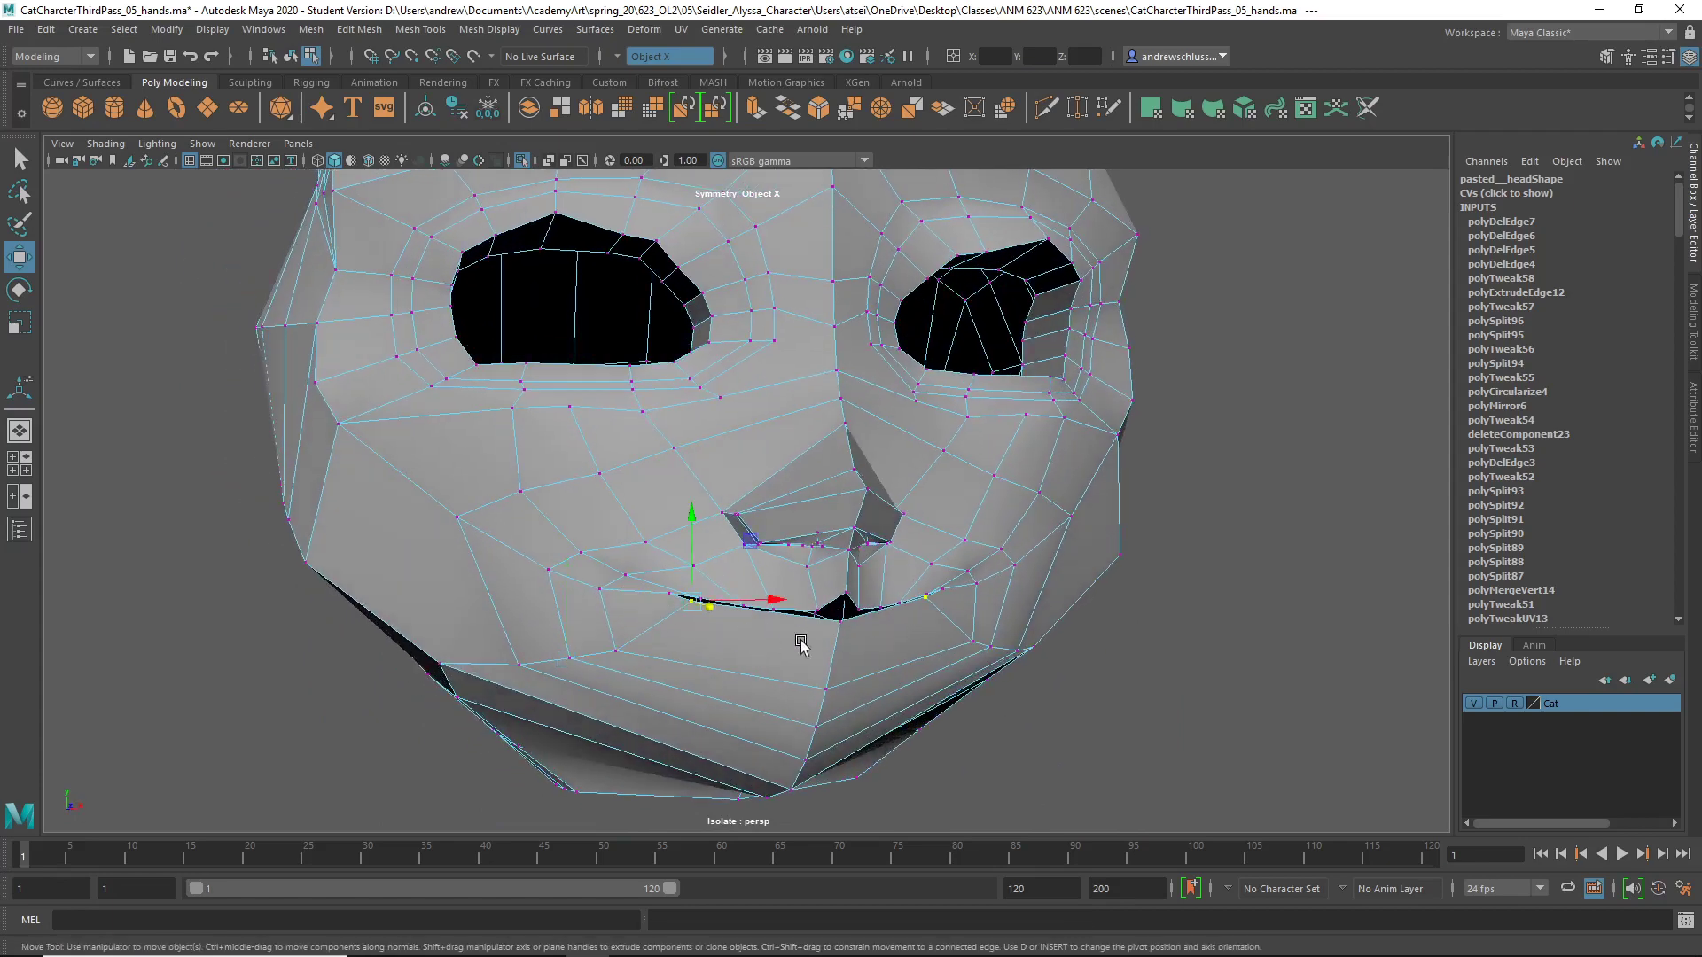
{"action": "left_click", "coordinate": [838, 621], "text": "shift"}
{"action": "left_click_drag", "start_coordinate": [761, 528], "coordinate": [761, 543]}
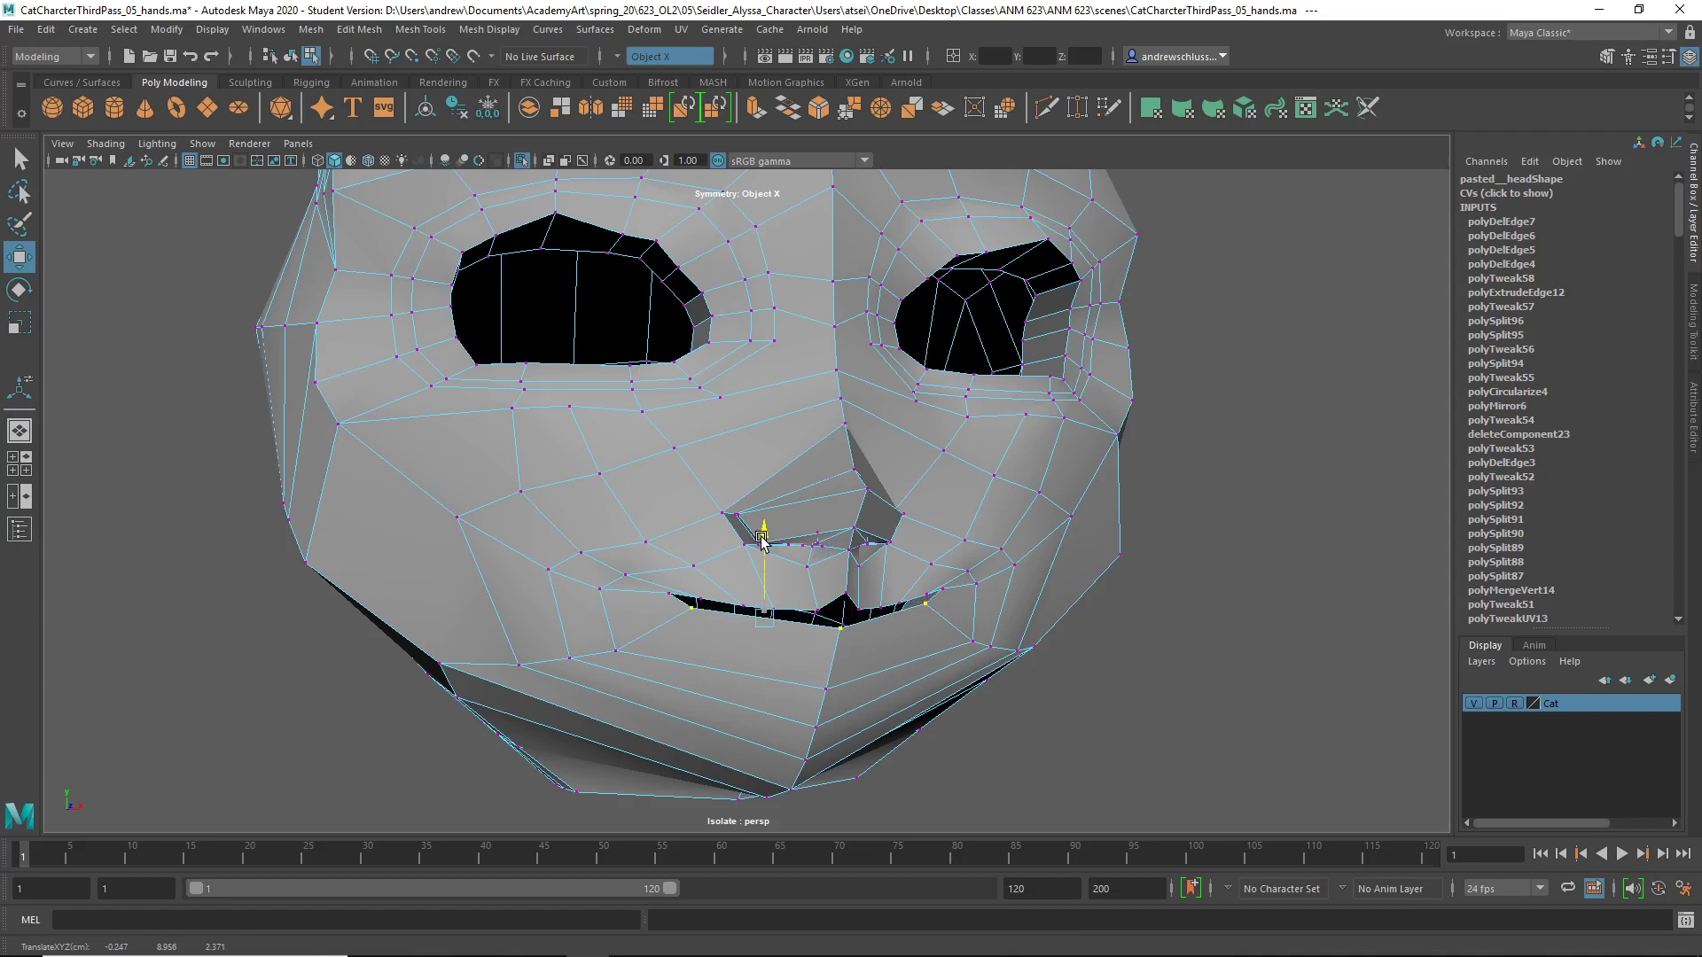
{"action": "left_click", "coordinate": [670, 596]}
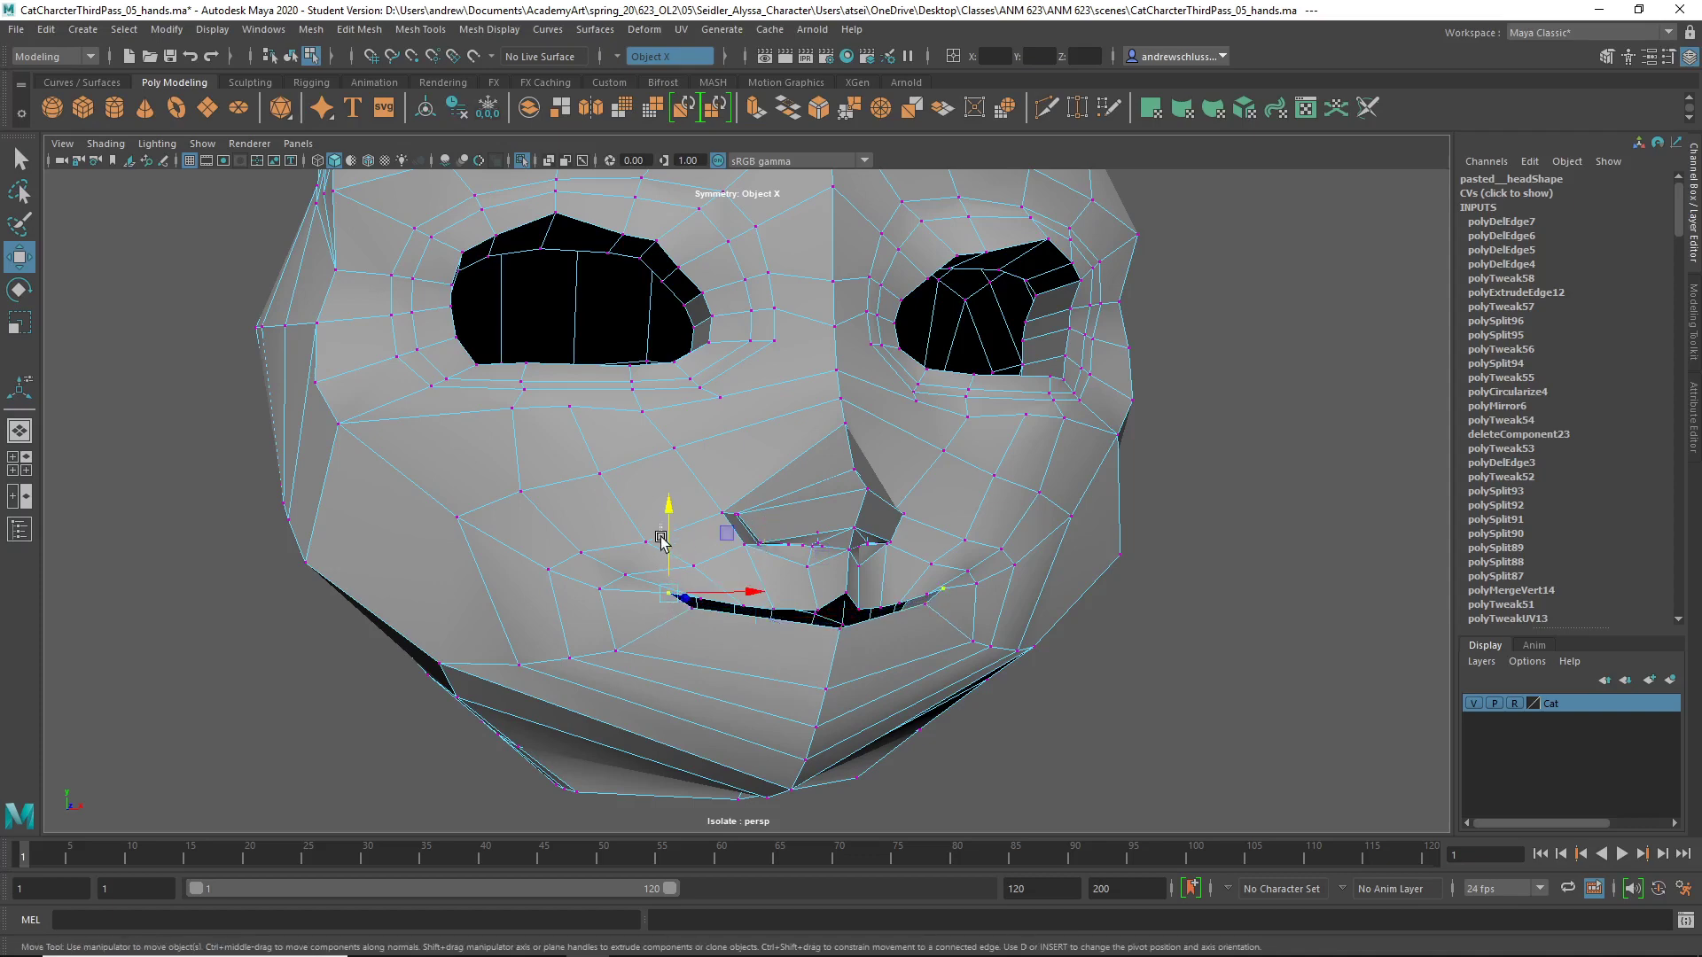
{"action": "key", "text": "ctrl+z"}
{"action": "left_click_drag", "start_coordinate": [669, 525], "coordinate": [669, 532]}
- Reposition the cheek vertices outside the mouth corners and the lower lip's center vertex, checking the smoothed shape
{"action": "left_click_drag", "start_coordinate": [670, 532], "coordinate": [731, 587], "text": "alt"}
{"action": "left_click", "coordinate": [591, 535]}
{"action": "left_click_drag", "start_coordinate": [592, 536], "coordinate": [616, 567]}
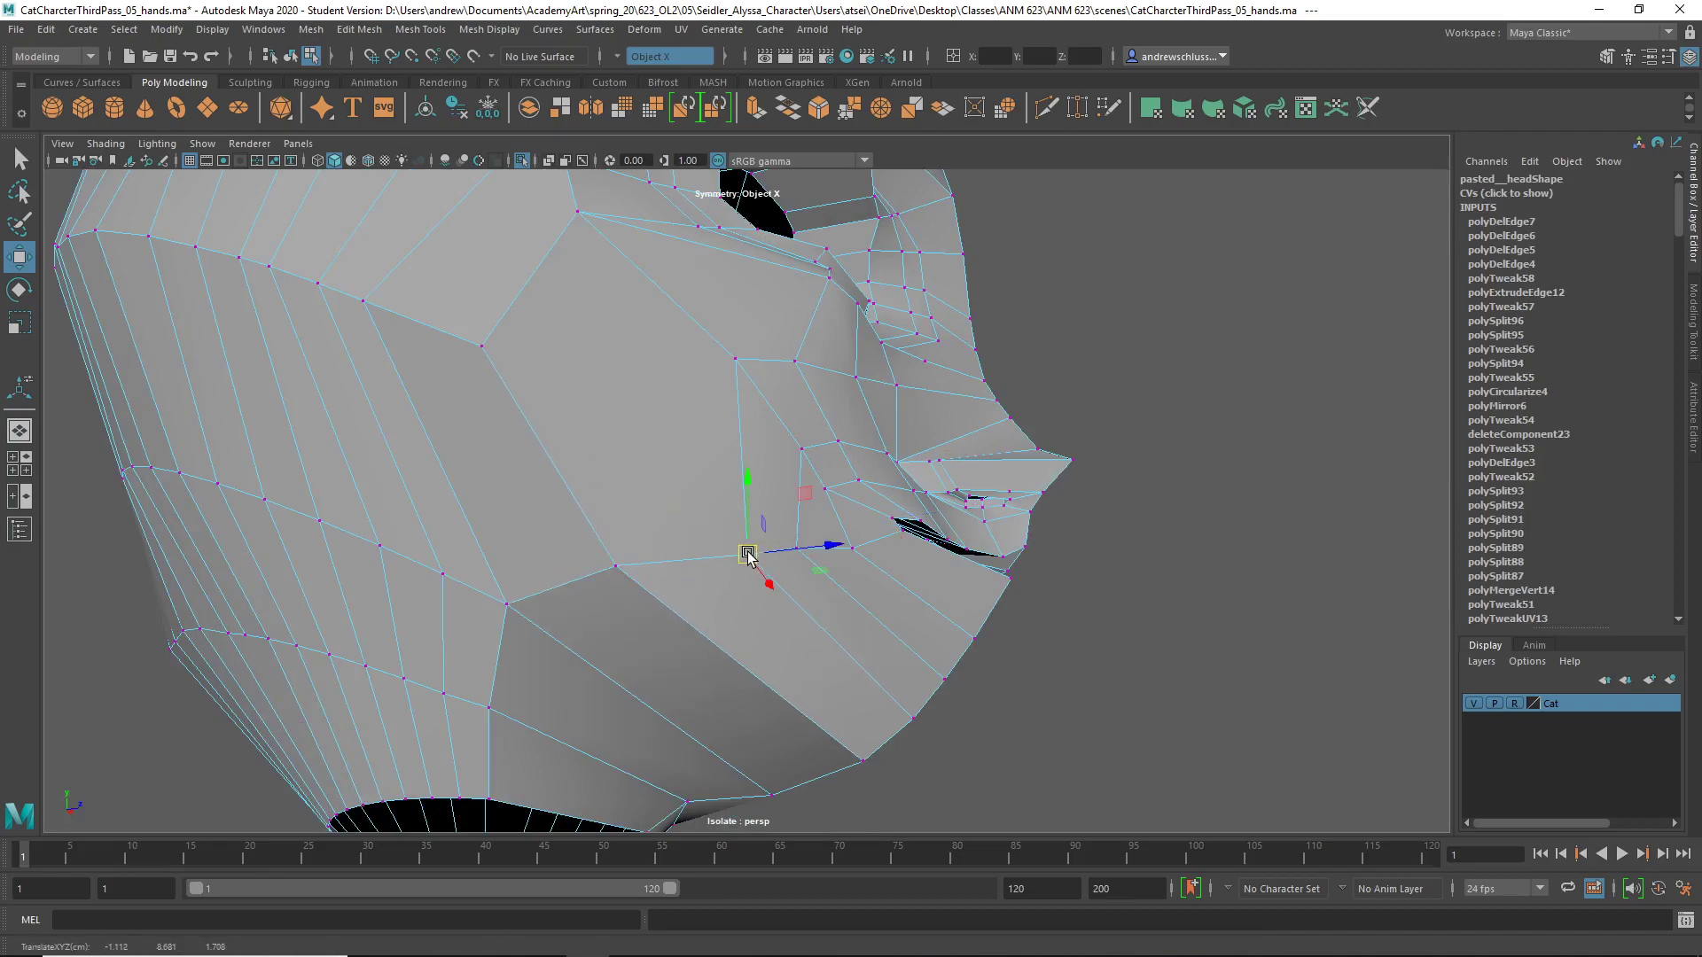
{"action": "left_click_drag", "start_coordinate": [749, 555], "coordinate": [561, 656], "text": "alt"}
{"action": "left_click", "coordinate": [545, 741]}
{"action": "left_click", "coordinate": [582, 647]}
{"action": "key", "text": "3"}
{"action": "left_click_drag", "start_coordinate": [551, 727], "coordinate": [720, 679], "text": "alt"}
{"action": "key", "text": "1"}
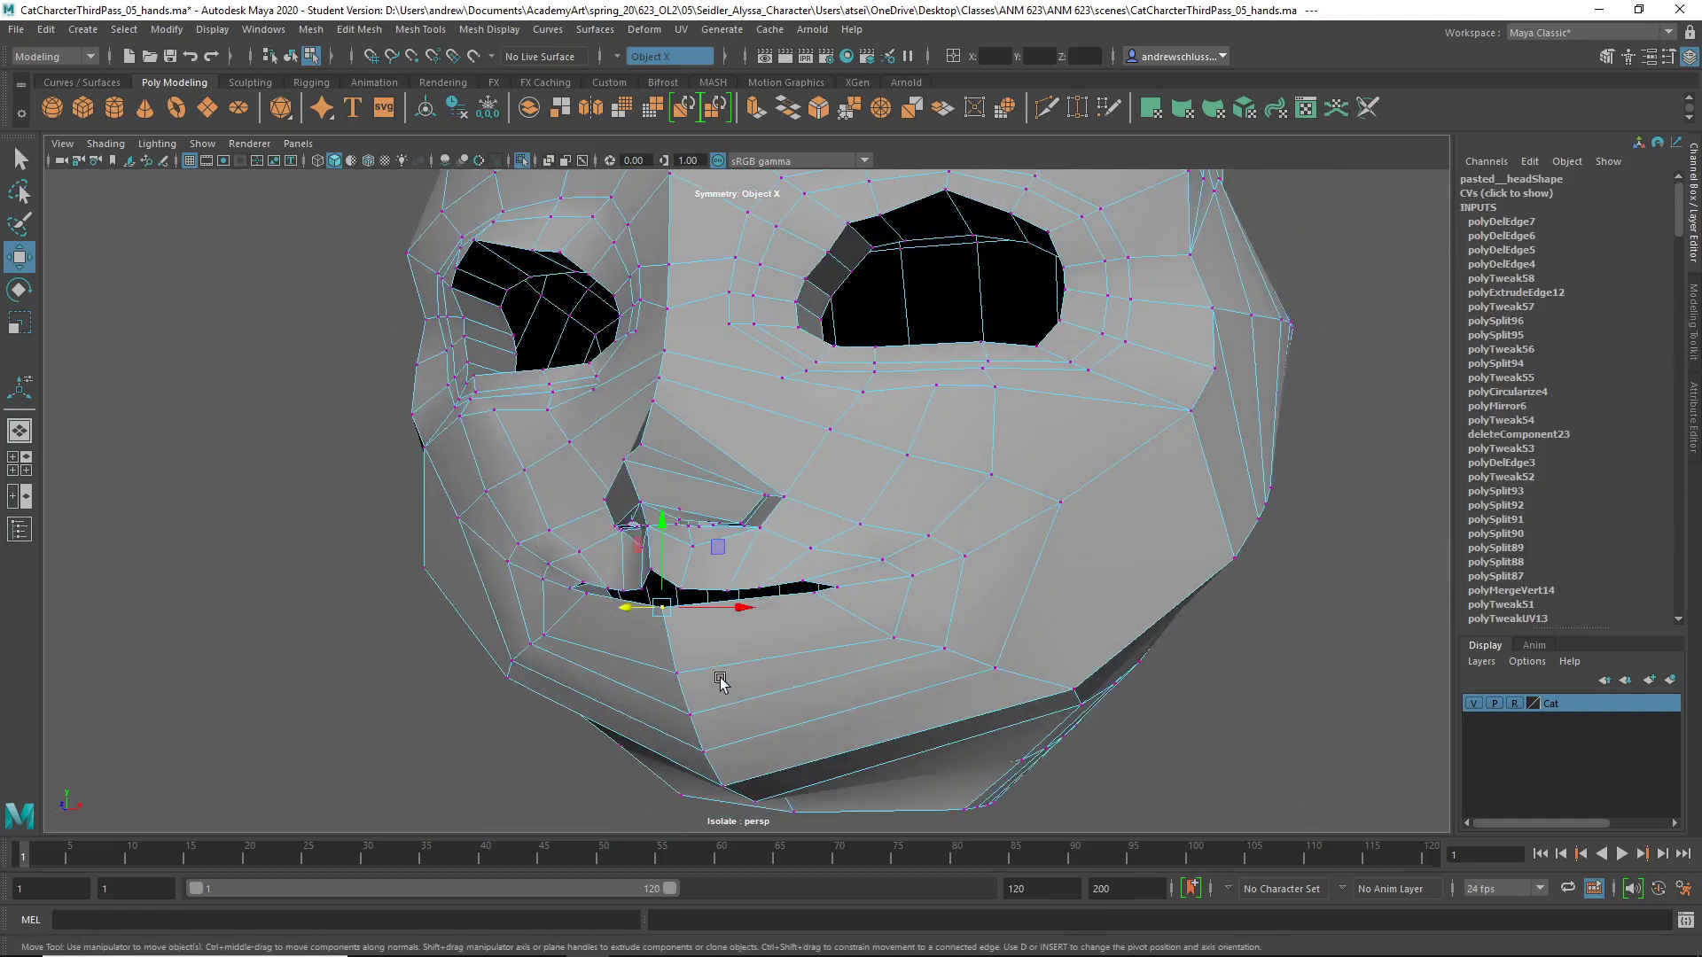
- Select the vertices below the mouth corners, check the lower face in smoothed and faceted display, and clear the selection
{"action": "left_click_drag", "start_coordinate": [828, 593], "coordinate": [939, 656], "text": "alt"}
{"action": "left_click", "coordinate": [591, 670]}
{"action": "key", "text": "3"}
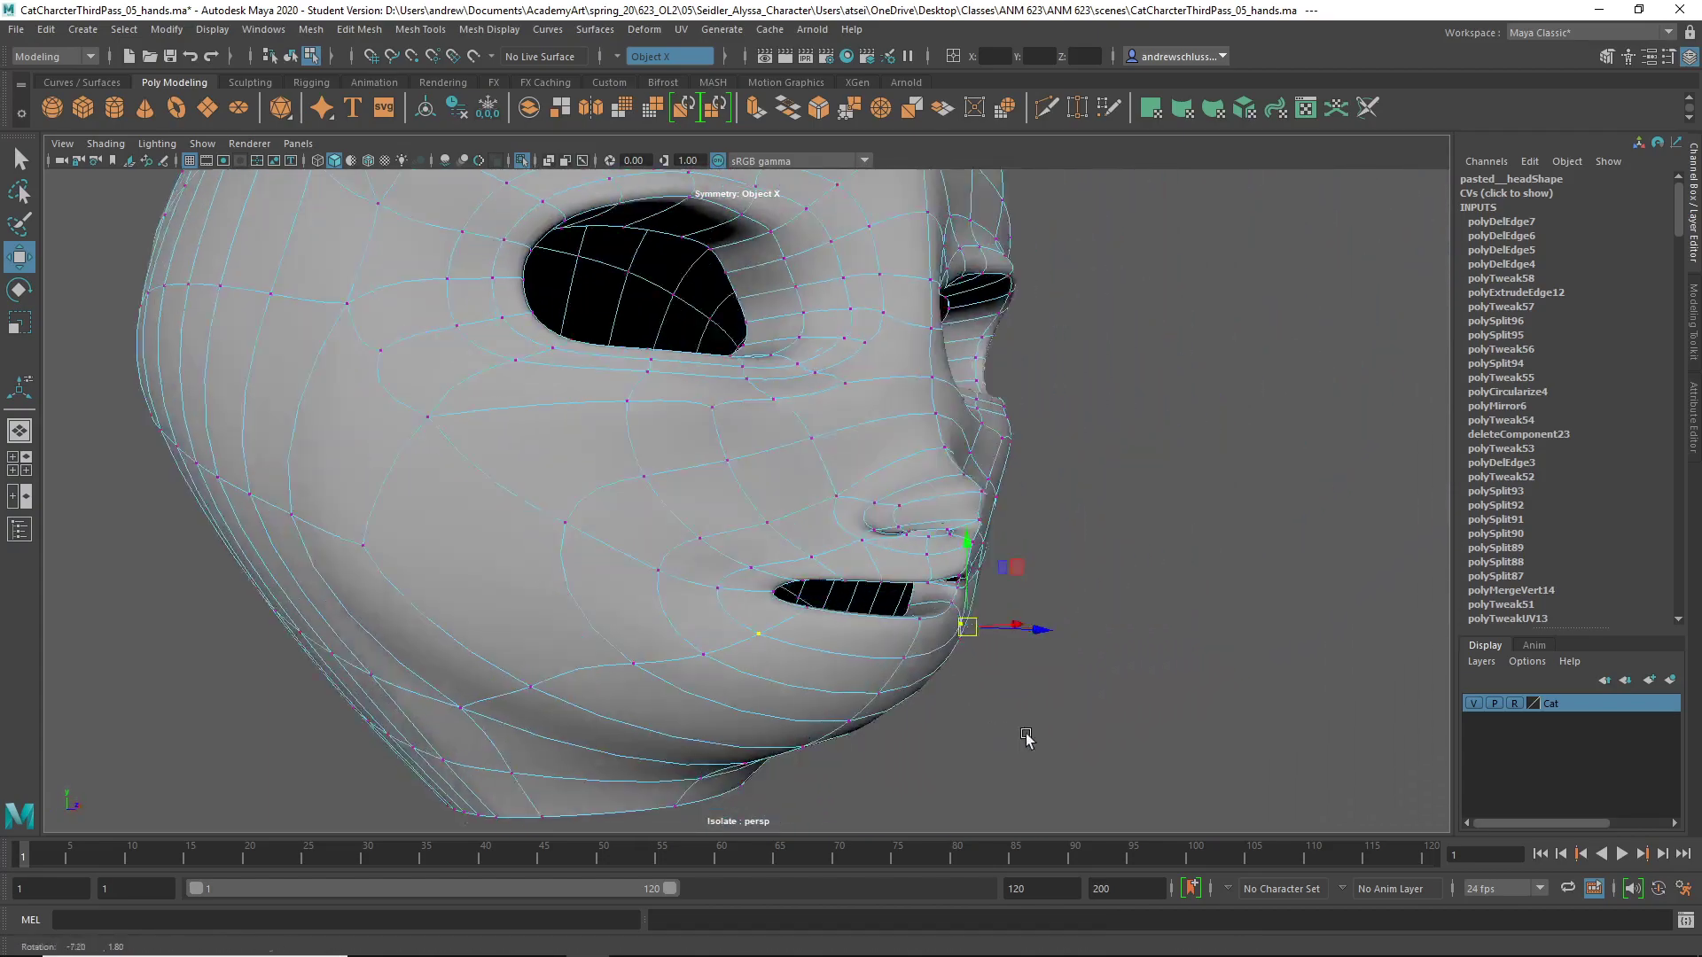
{"action": "left_click_drag", "start_coordinate": [1024, 735], "coordinate": [1083, 757], "text": "alt"}
{"action": "key", "text": "1"}
{"action": "right_click_drag", "start_coordinate": [939, 745], "coordinate": [756, 745], "text": "alt"}
{"action": "left_click_drag", "start_coordinate": [756, 747], "coordinate": [596, 684], "text": "alt"}
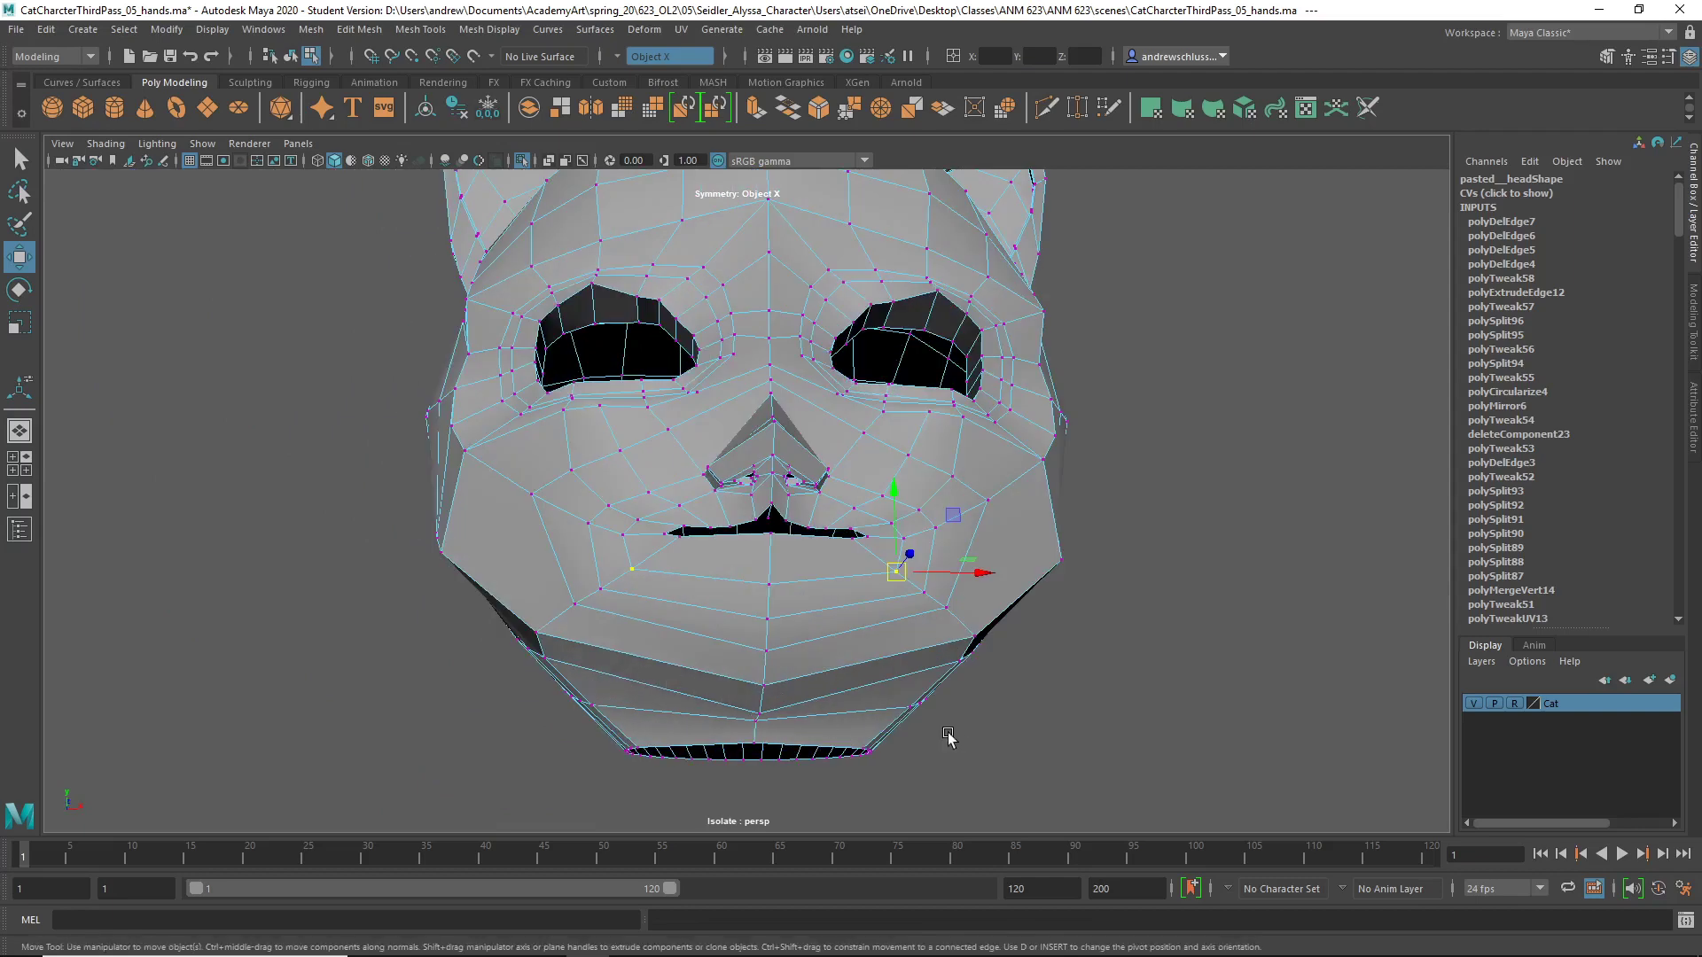
{"action": "left_click", "coordinate": [965, 760]}
{"action": "mouse_move", "coordinate": [965, 759]}
{"action": "left_mouse_down", "text": "alt"}
{"action": "mouse_move", "coordinate": [966, 710]}
{"action": "mouse_move", "coordinate": [965, 760]}
{"action": "left_mouse_up", "text": "alt"}
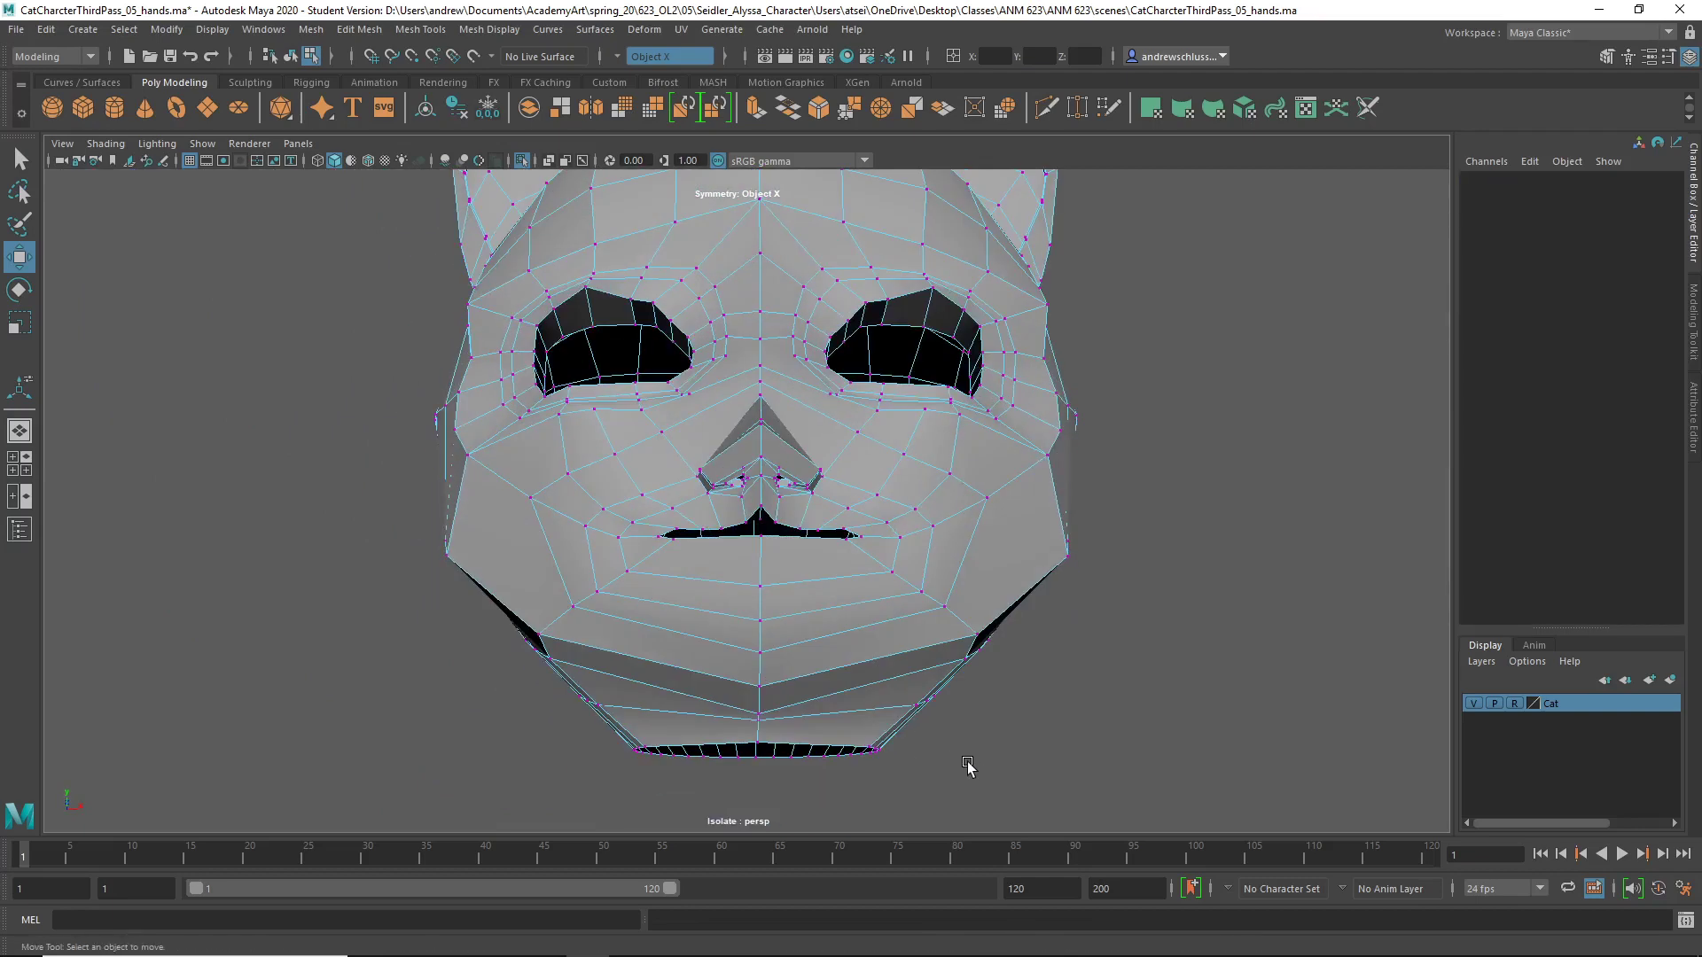
- Insert an edge loop down each side of the chin with Multi-Cut and select the new loops' vertices for moving along normals
{"action": "key", "text": "ctrl+shift+x"}
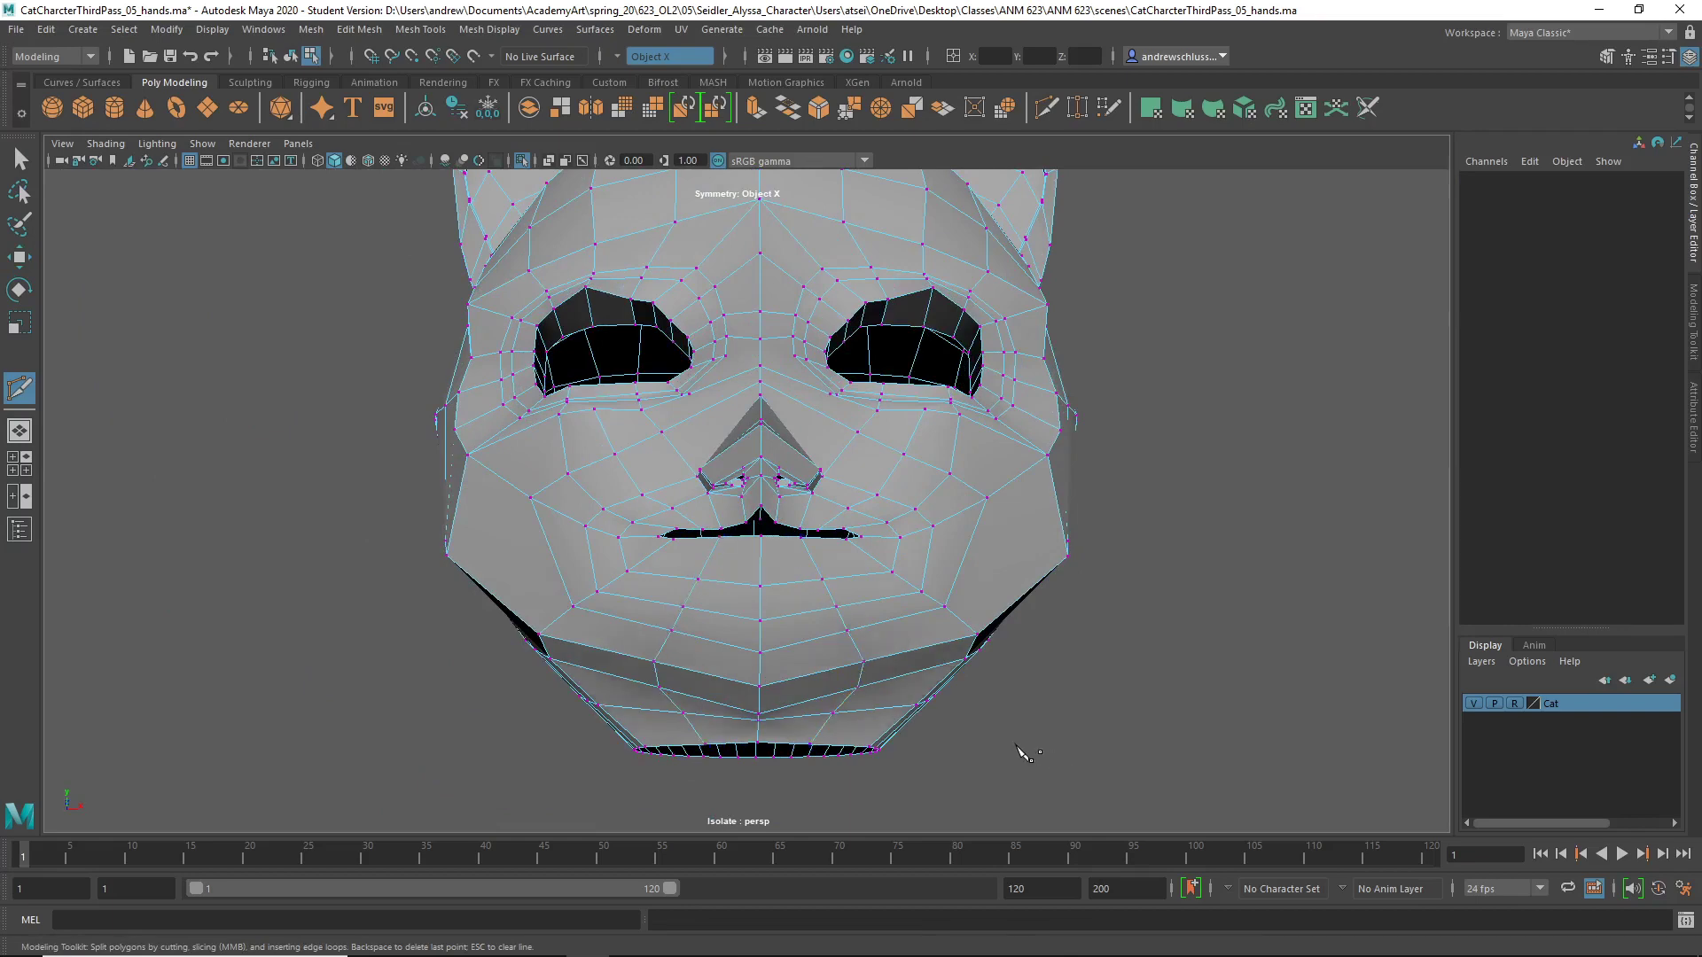
{"action": "left_click_drag", "start_coordinate": [1019, 748], "coordinate": [1029, 710], "text": "alt"}
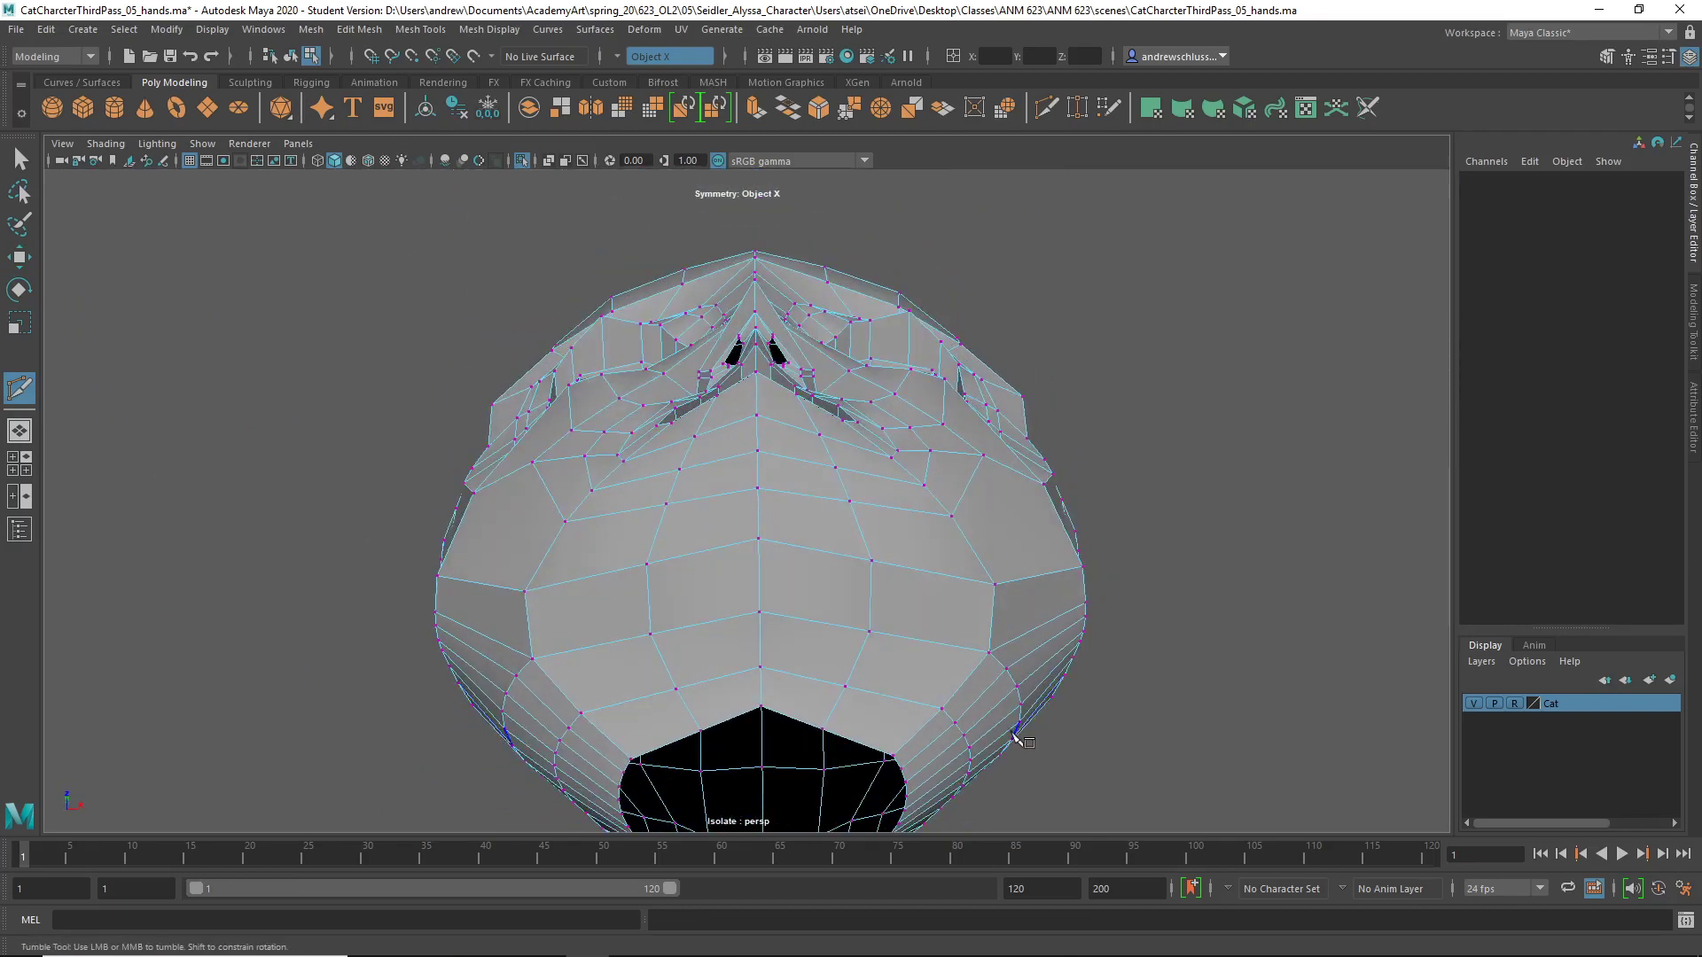
{"action": "key", "text": "q"}
{"action": "left_click", "coordinate": [853, 688]}
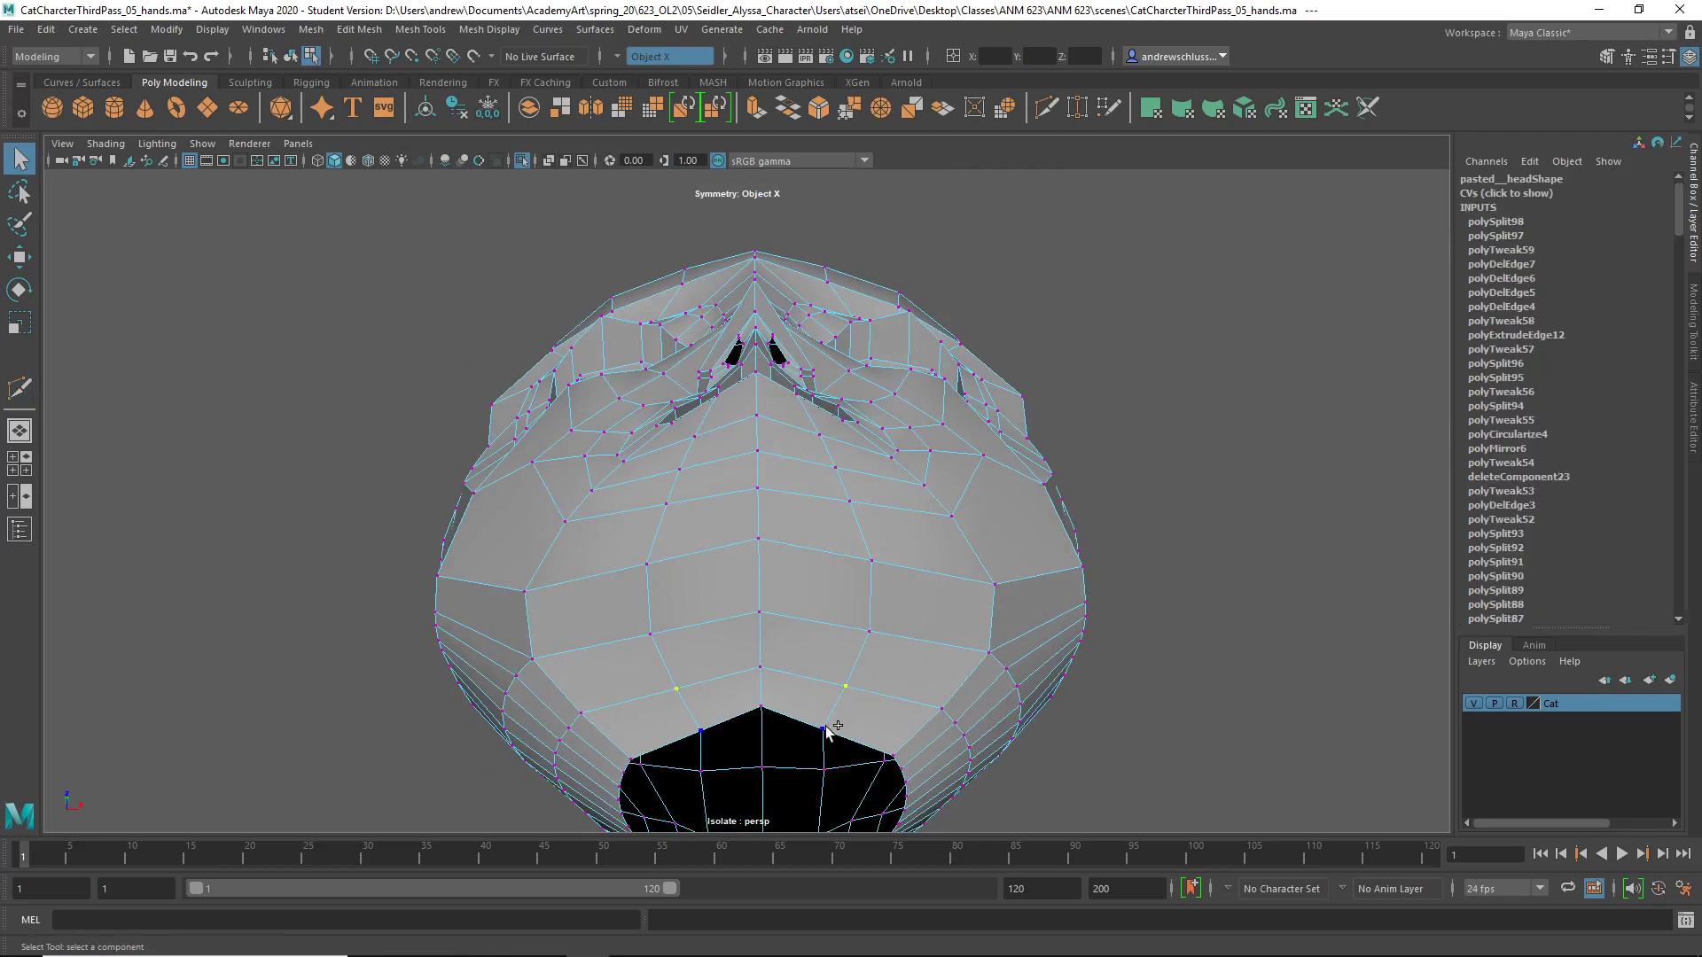
{"action": "key", "text": "w"}
{"action": "left_click_drag", "start_coordinate": [837, 675], "coordinate": [735, 663]}
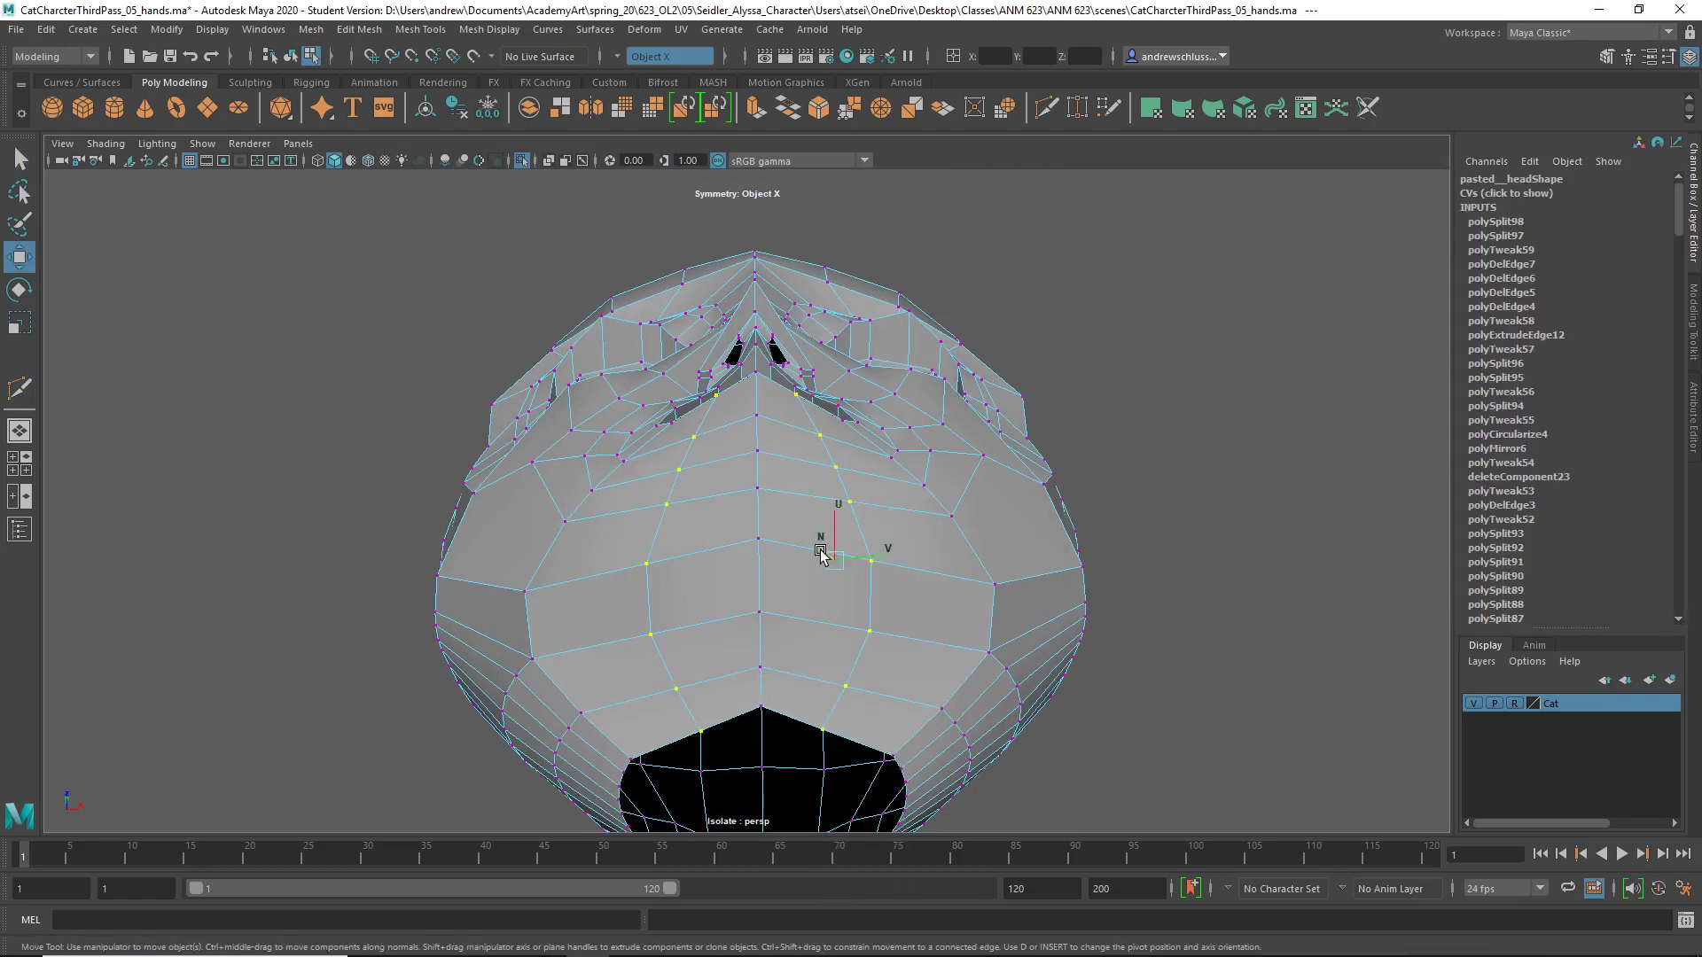
- Try to push the new chin loops' vertices outward along their normals, and undo the moves
{"action": "left_click_drag", "start_coordinate": [820, 554], "coordinate": [817, 696]}
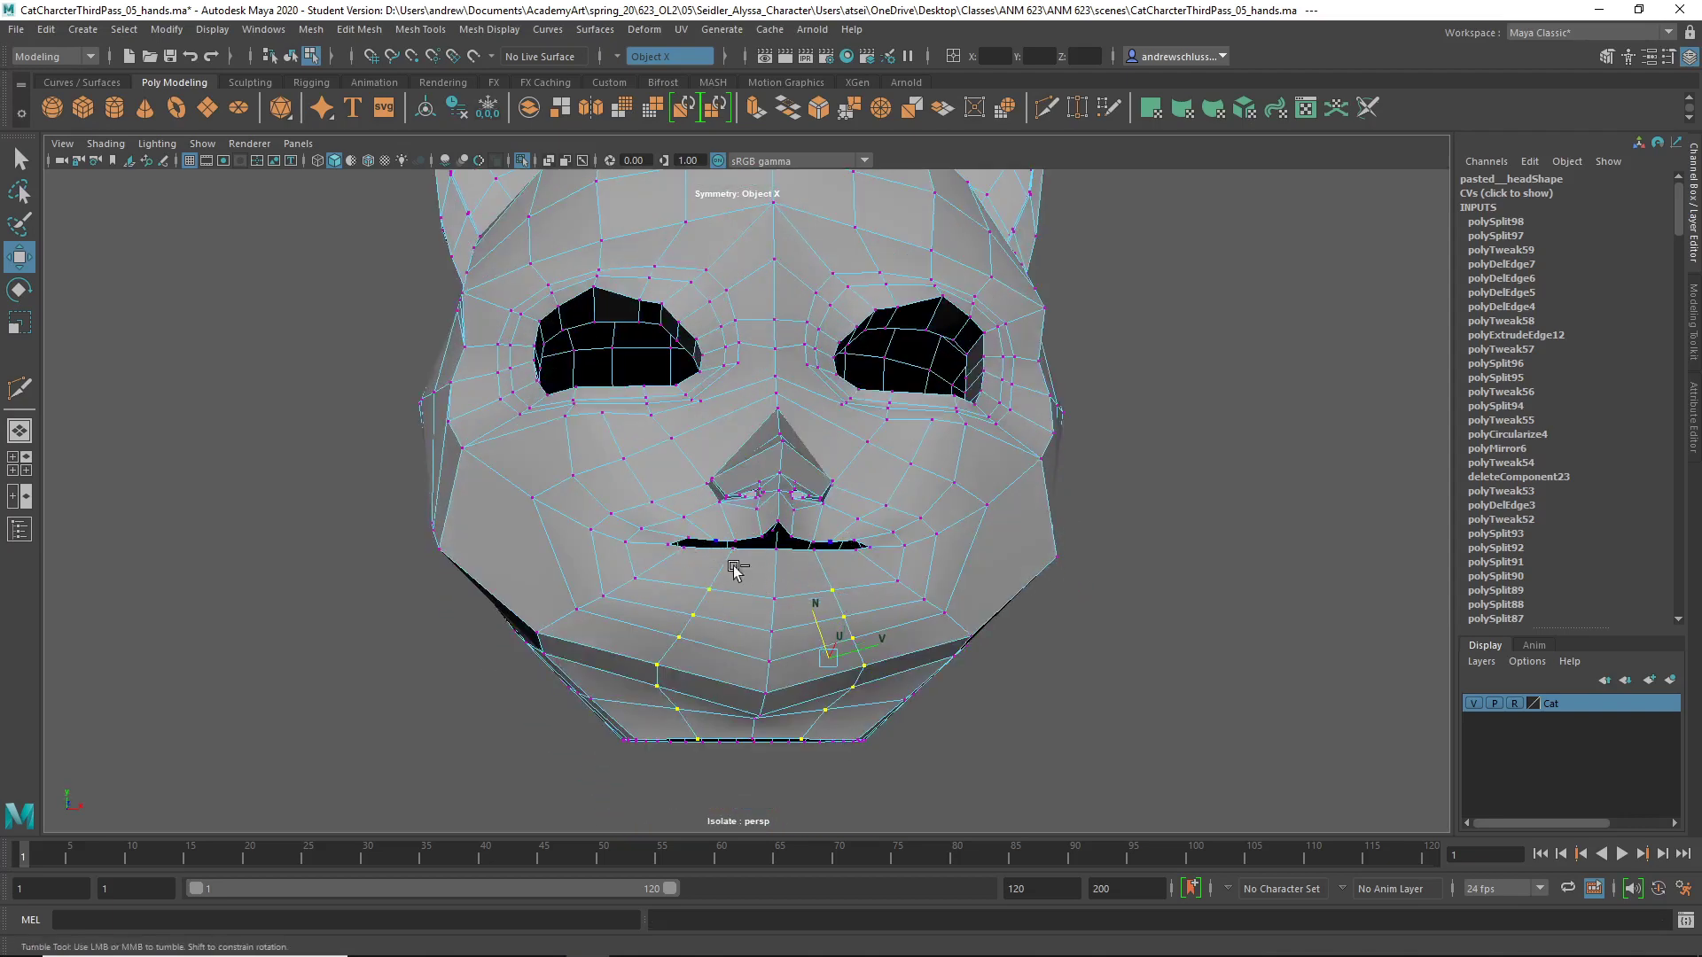
{"action": "left_click_drag", "start_coordinate": [821, 629], "coordinate": [817, 621]}
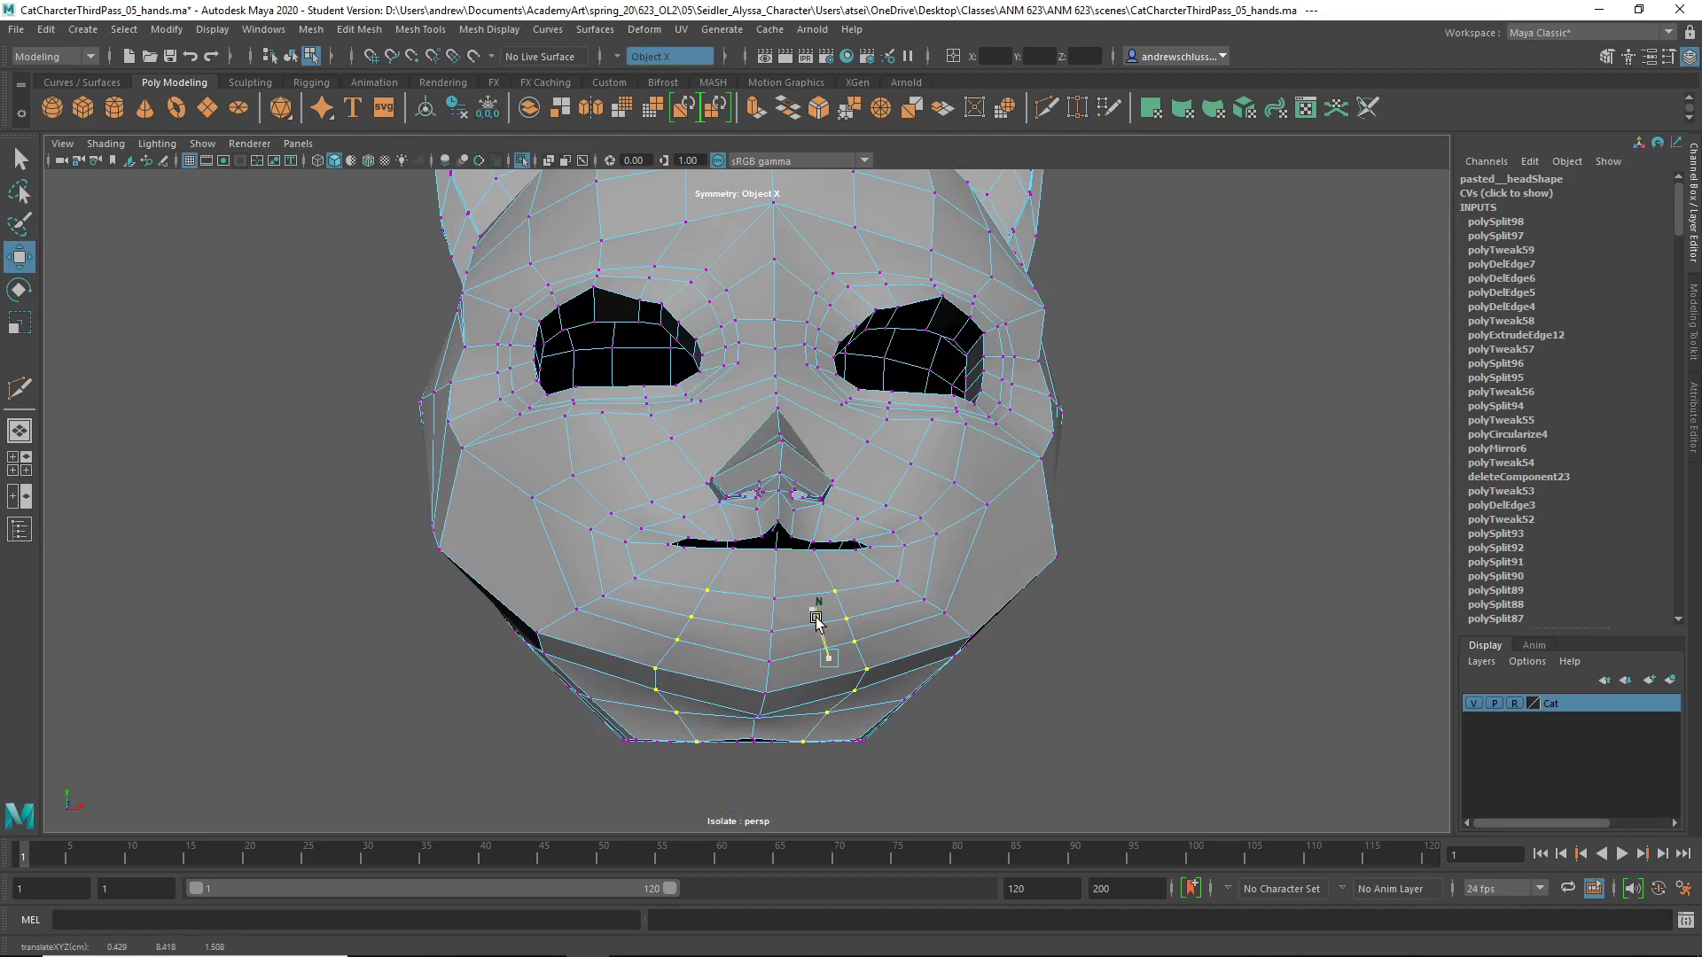
{"action": "left_click_drag", "start_coordinate": [687, 572], "coordinate": [834, 630], "text": "ctrl"}
{"action": "key", "text": "ctrl+z"}
{"action": "key", "text": "ctrl+z"}
{"action": "key", "text": "ctrl+z"}
{"action": "key", "text": "ctrl+z"}
{"action": "key", "text": "ctrl+z"}
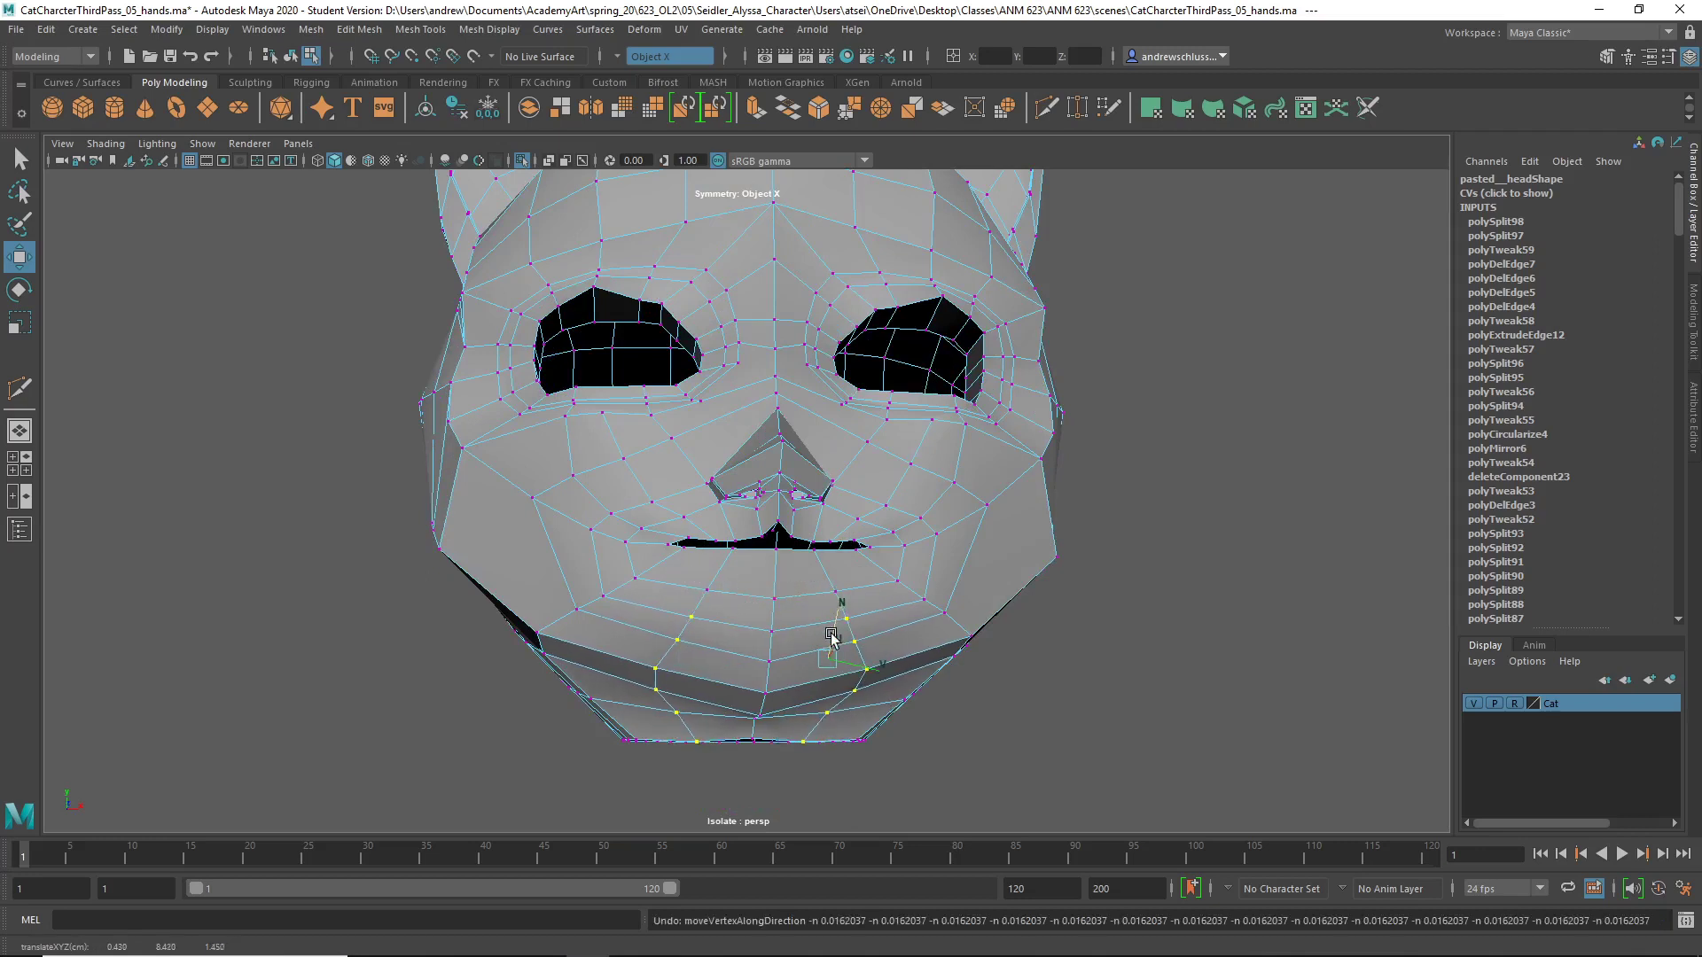
- Drop the neck-border and lip vertices from the selection and move the remaining chin loop vertices outward along their normals
{"action": "left_click_drag", "start_coordinate": [837, 772], "coordinate": [665, 731], "text": "ctrl"}
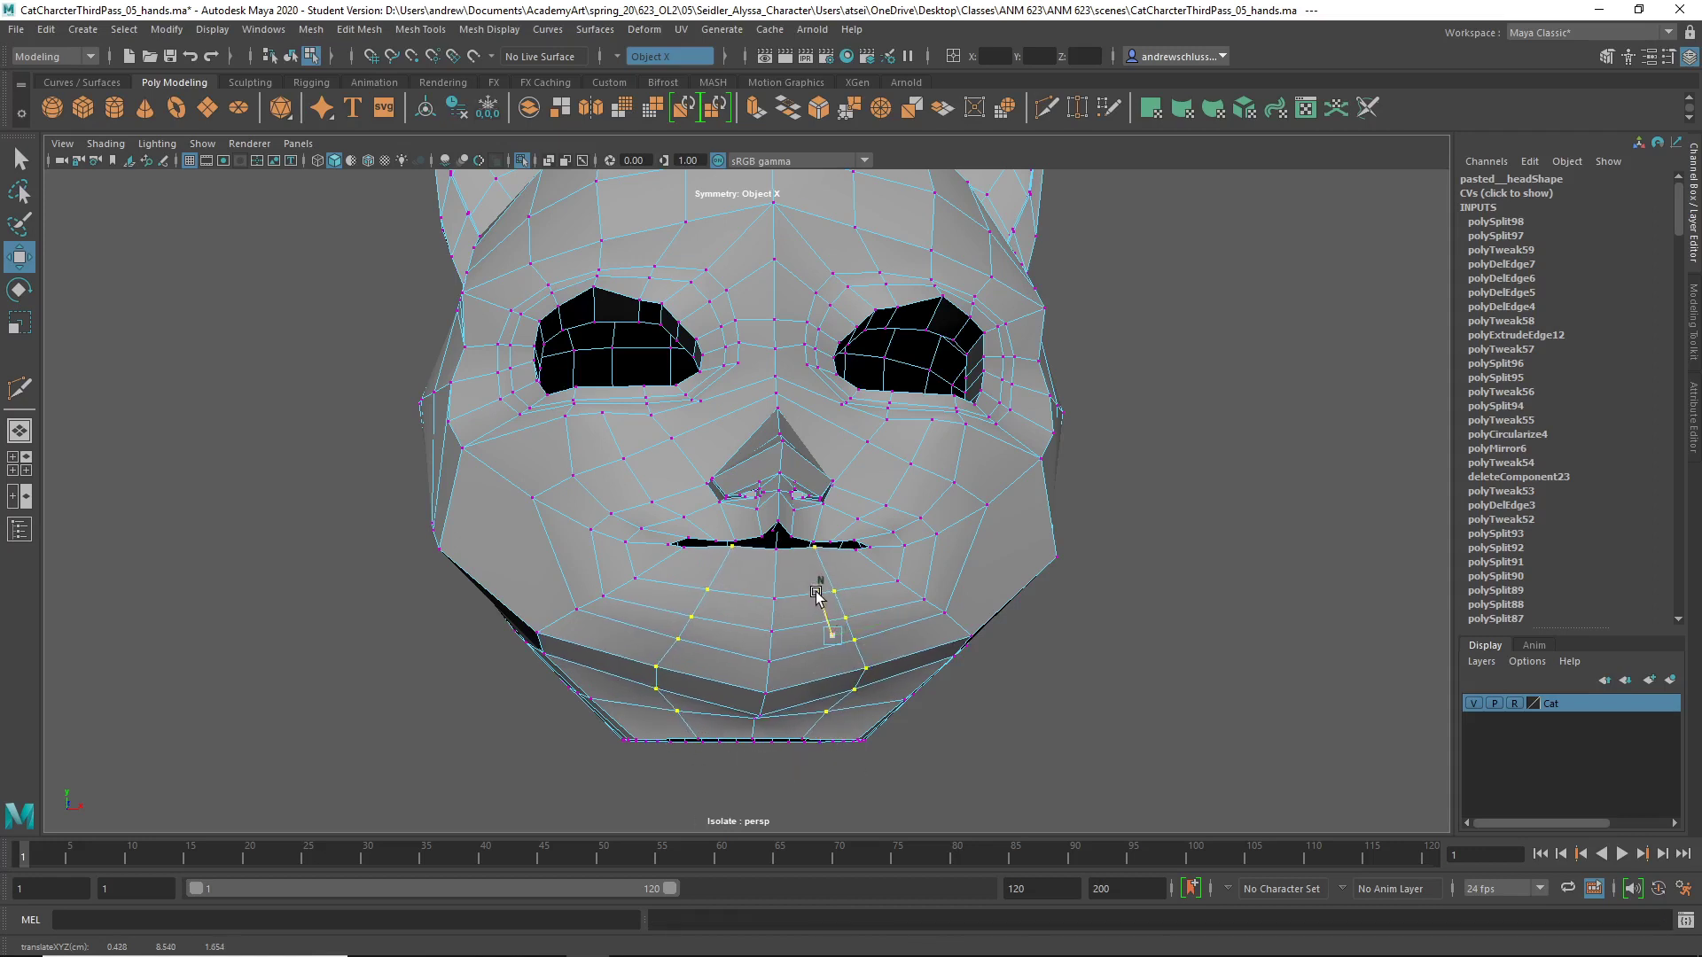
{"action": "left_click_drag", "start_coordinate": [815, 597], "coordinate": [816, 605]}
{"action": "left_click_drag", "start_coordinate": [687, 512], "coordinate": [858, 574], "text": "ctrl"}
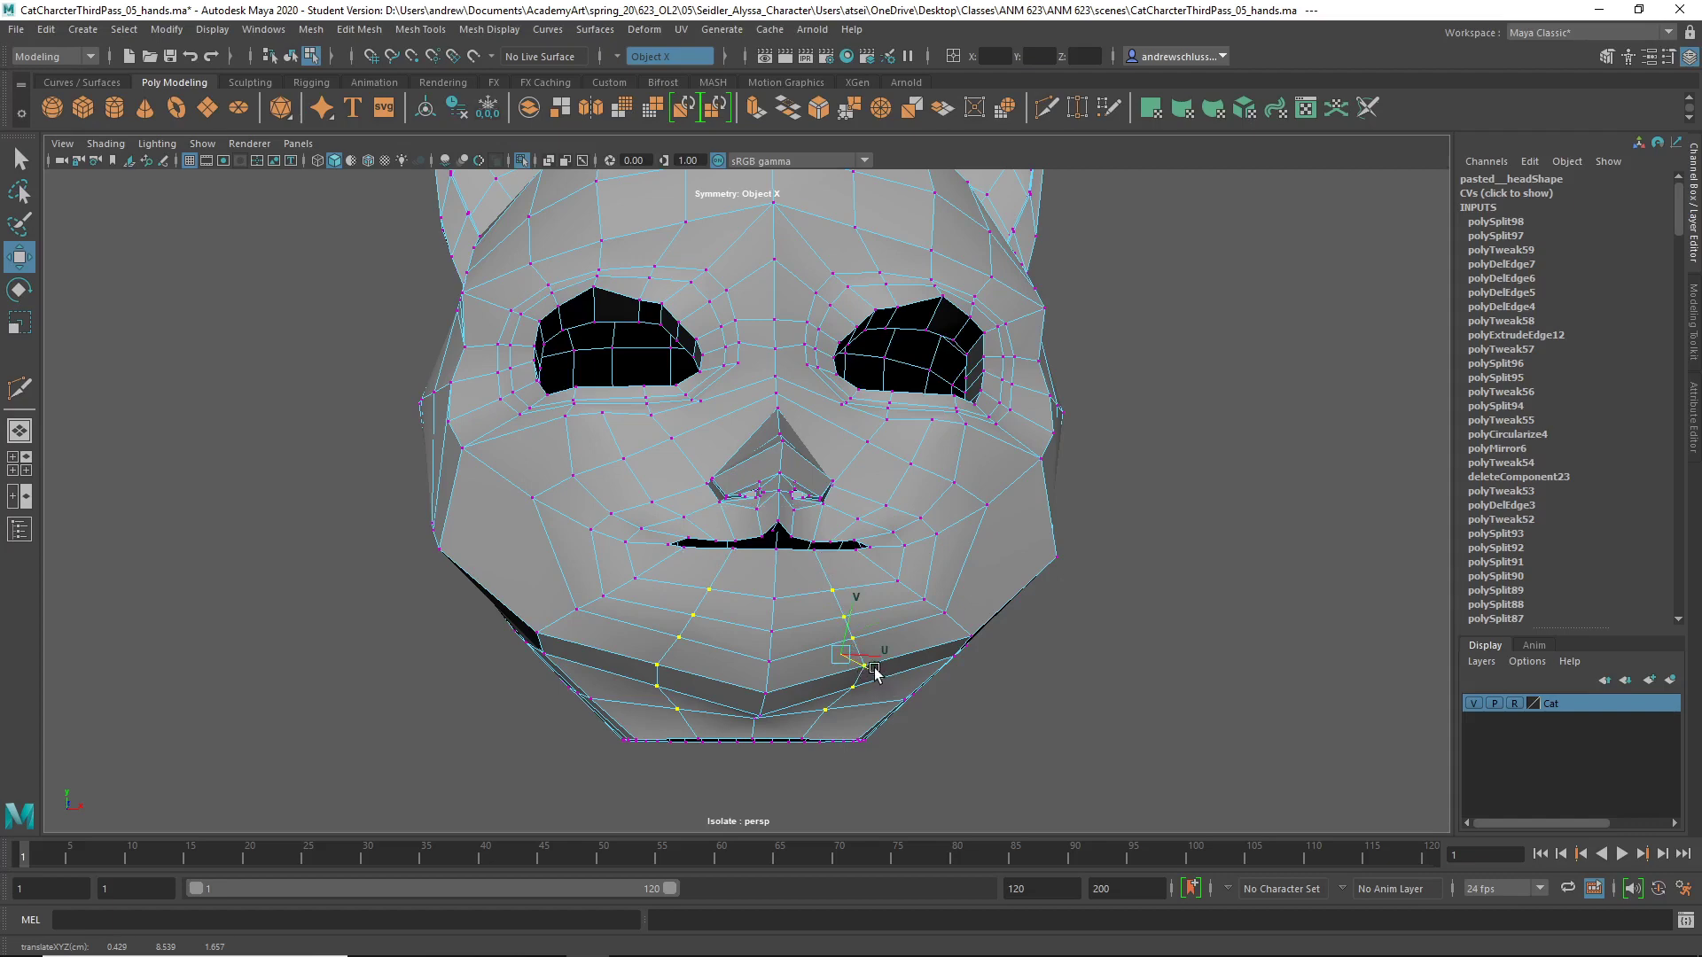
{"action": "left_click_drag", "start_coordinate": [871, 673], "coordinate": [1162, 760]}
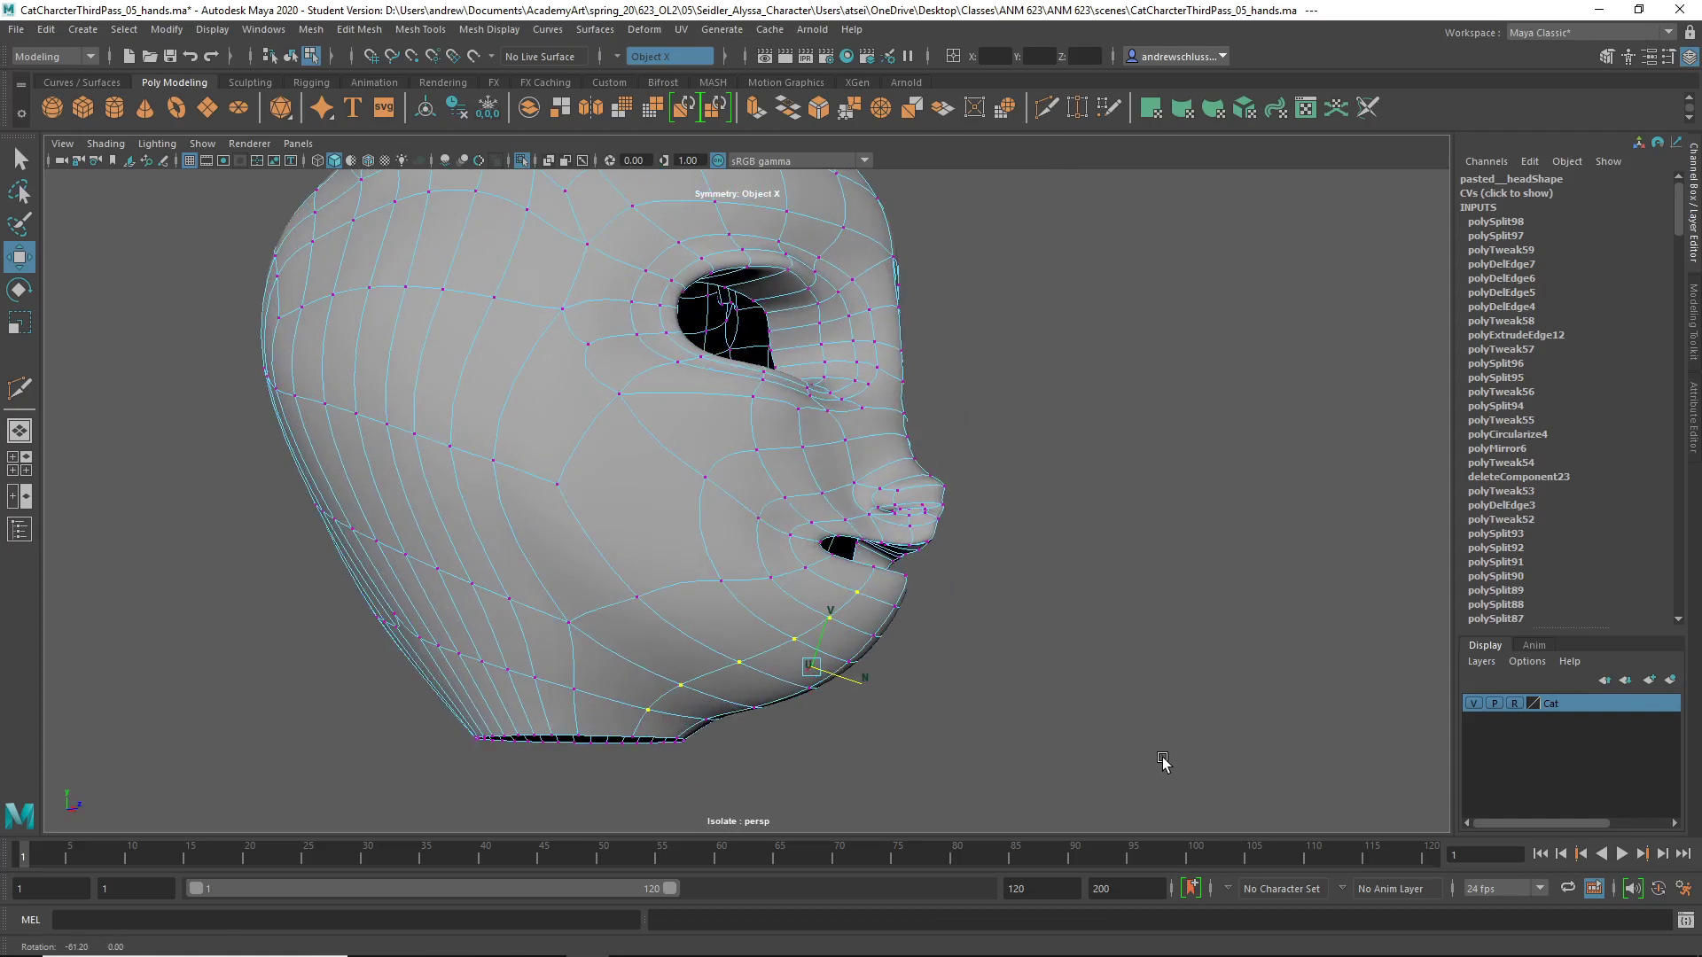
- Restore the Move tool's standard axes, move the lower lip's center vertex along Z, and check the smoothed mouth
{"action": "key", "text": "q"}
{"action": "left_click_drag", "start_coordinate": [852, 642], "coordinate": [747, 673], "text": "alt"}
{"action": "key", "text": "w"}
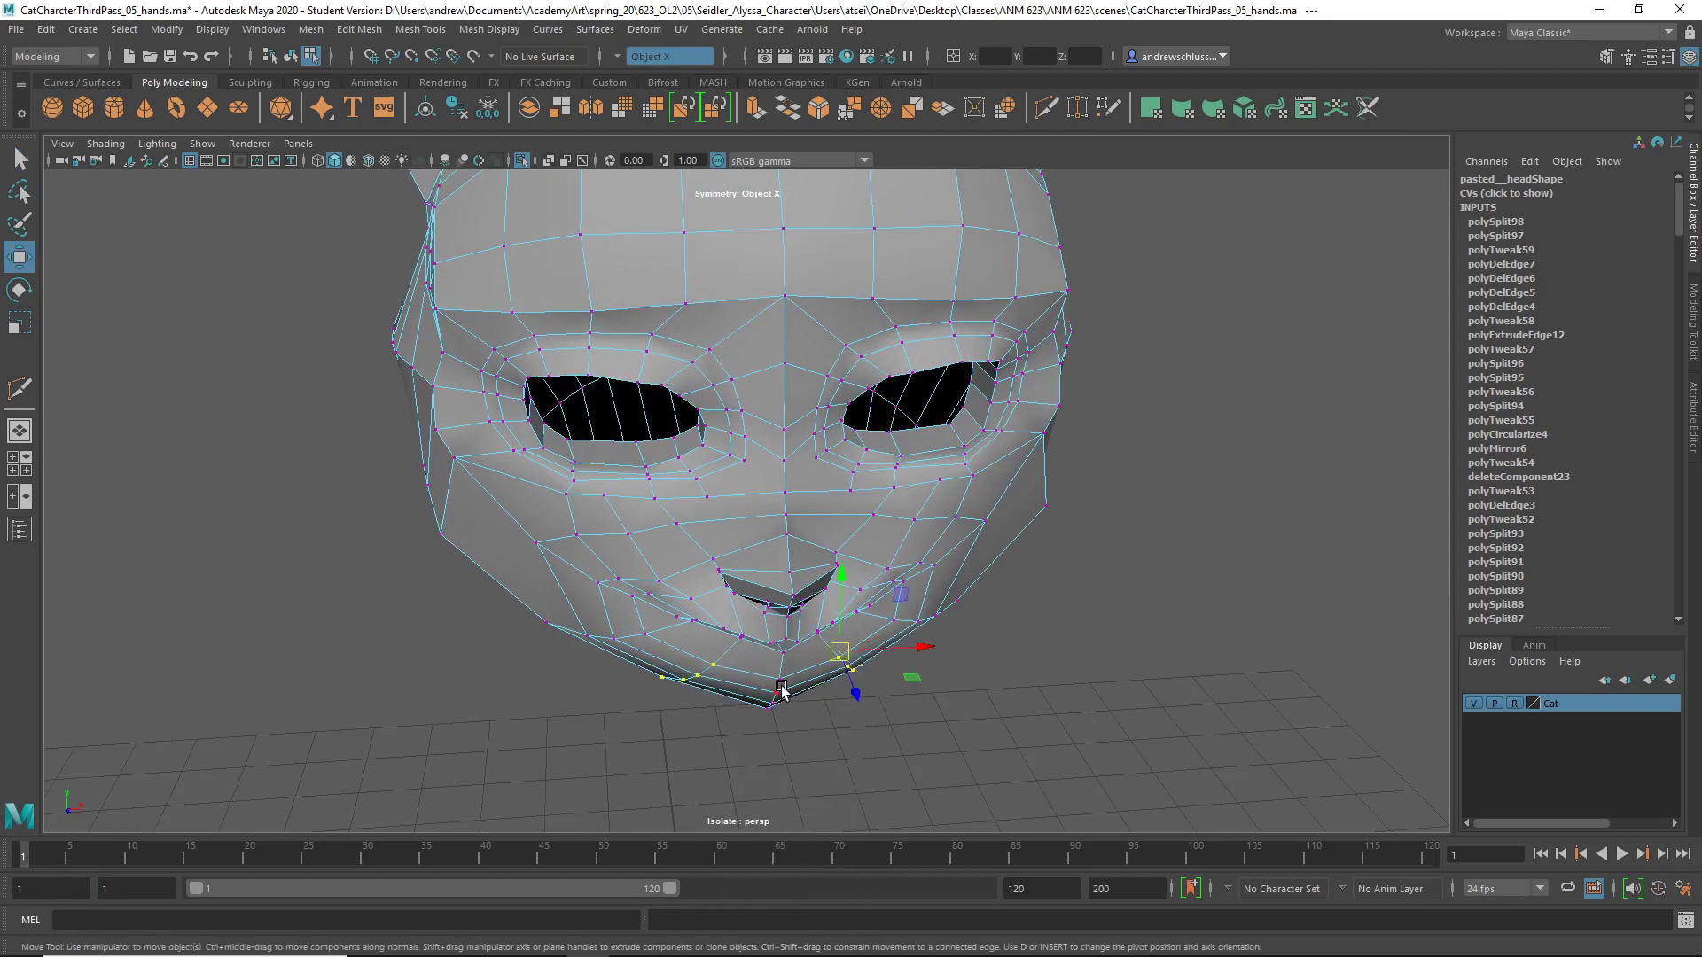
{"action": "left_click_drag", "start_coordinate": [851, 692], "coordinate": [1049, 661]}
{"action": "left_click", "coordinate": [784, 654]}
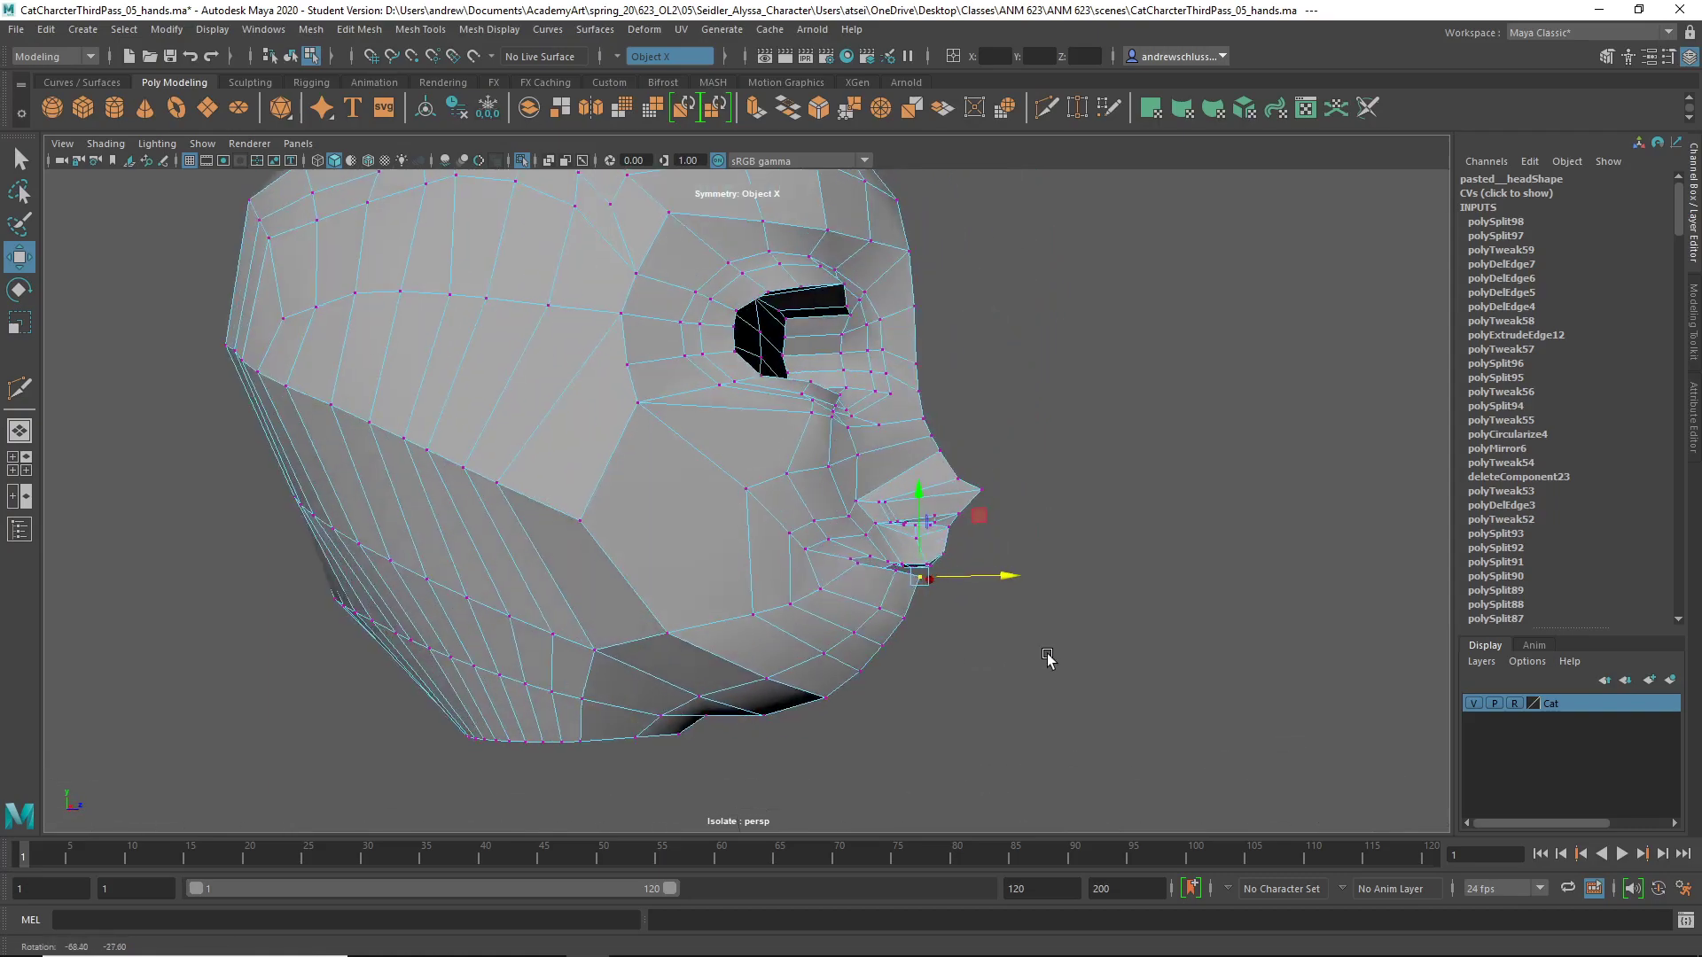
{"action": "key", "text": "3"}
{"action": "left_click_drag", "start_coordinate": [893, 703], "coordinate": [780, 684], "text": "alt"}
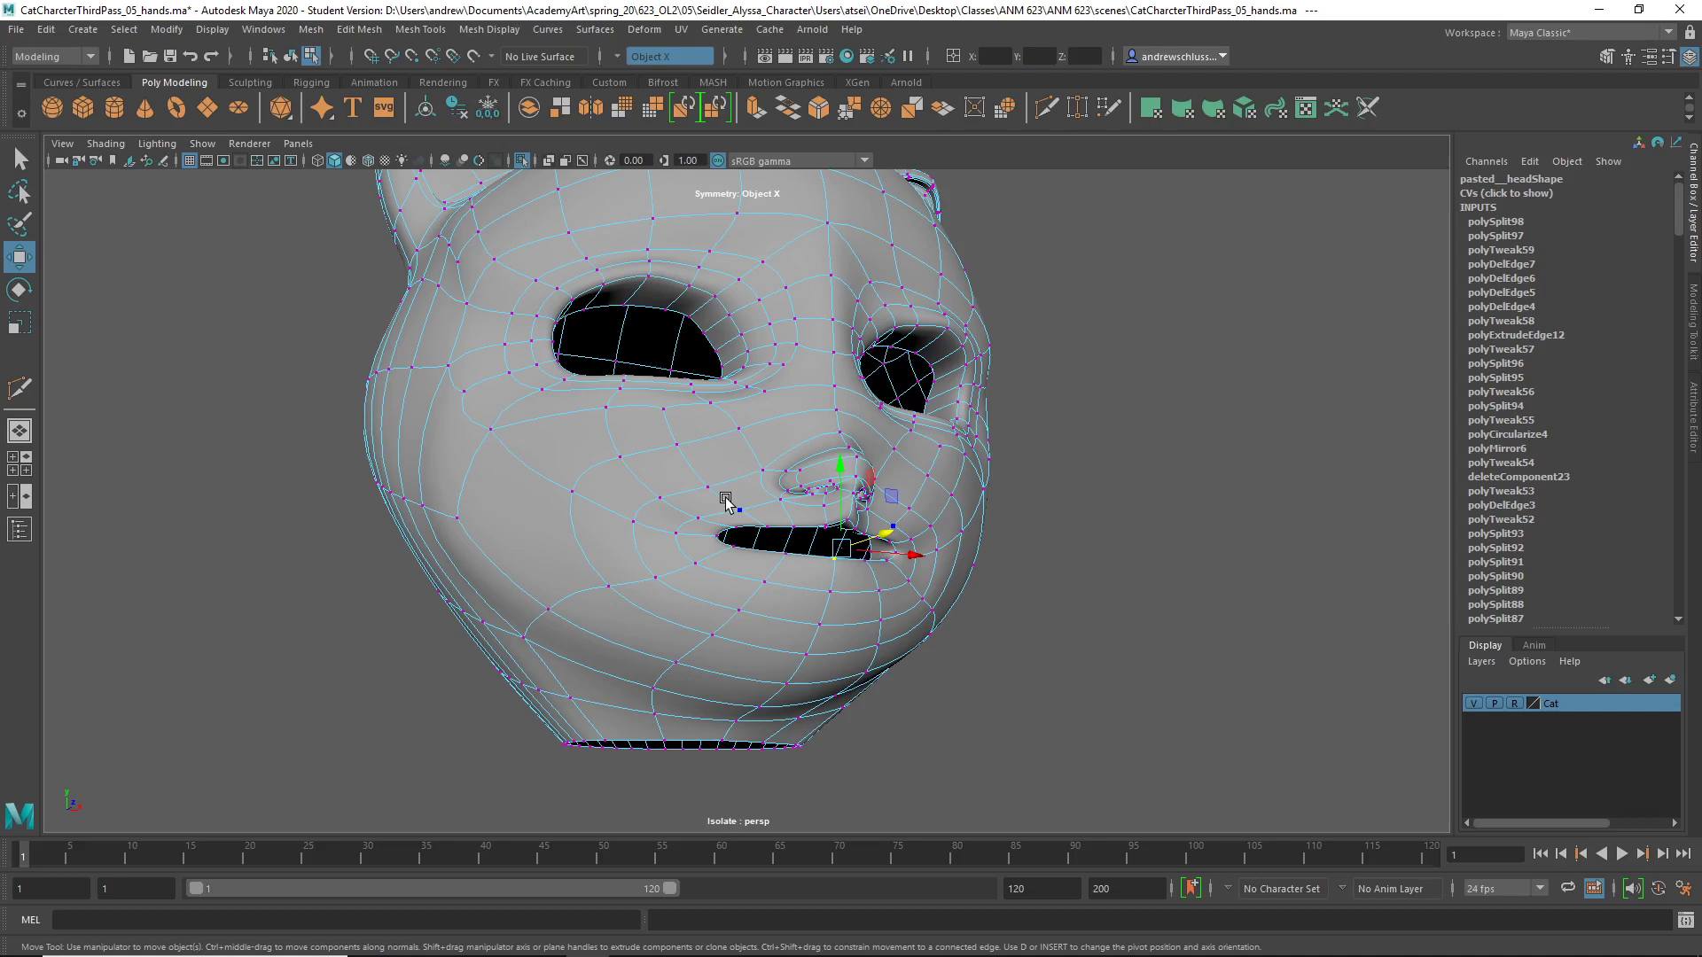
{"action": "key", "text": "1"}
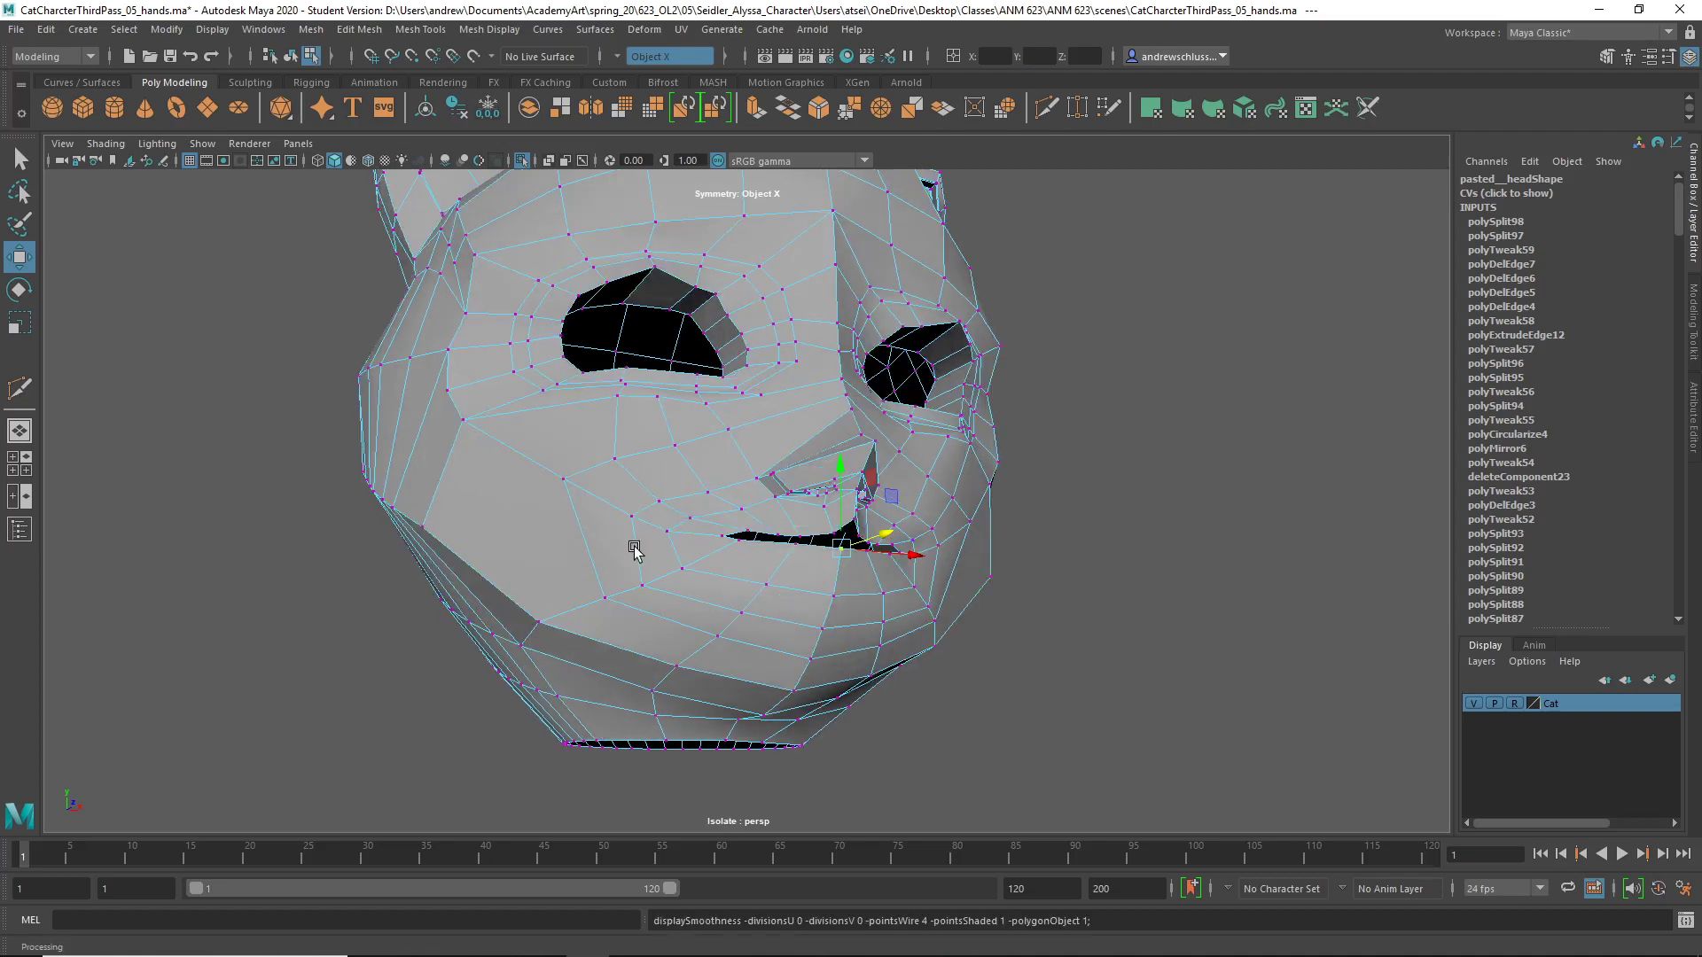
- Select the edge loop along the jaw and slide it forward toward the face
{"action": "left_click_drag", "start_coordinate": [638, 536], "coordinate": [564, 537], "text": "alt"}
{"action": "right_click_drag", "start_coordinate": [659, 452], "coordinate": [659, 403]}
{"action": "left_click", "coordinate": [684, 653]}
{"action": "left_click_drag", "start_coordinate": [684, 653], "coordinate": [771, 612], "text": "alt"}
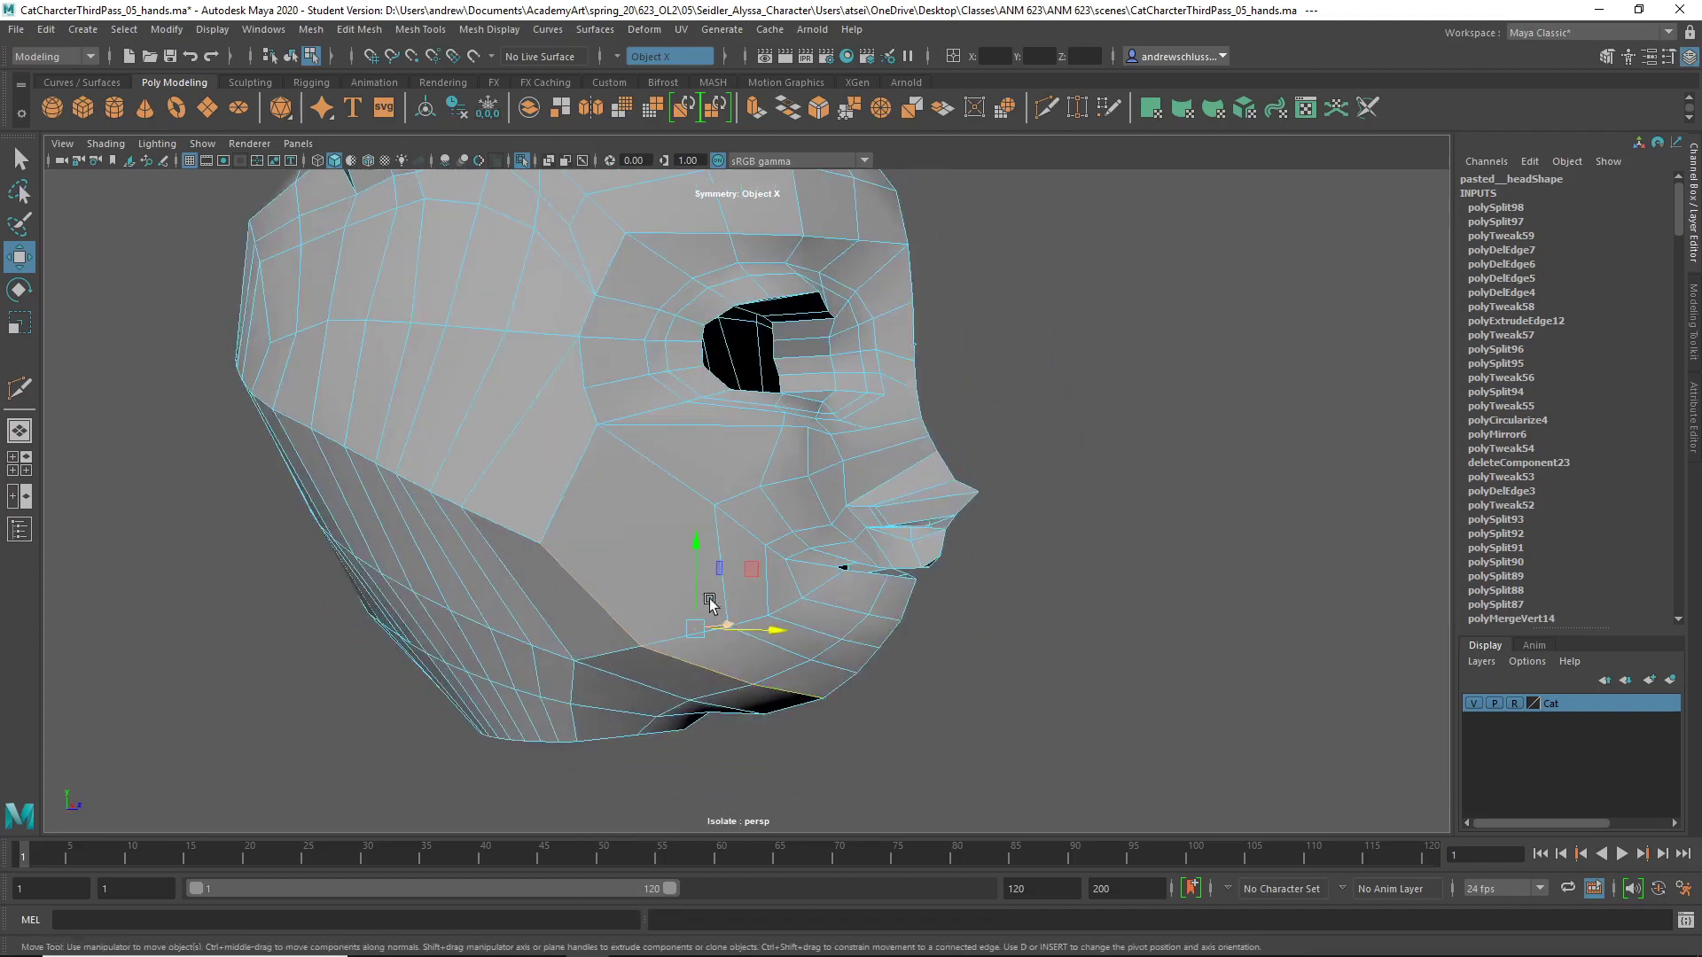
{"action": "right_click_drag", "start_coordinate": [694, 573], "coordinate": [683, 715], "text": "shift"}
{"action": "middle_click_drag", "start_coordinate": [709, 641], "coordinate": [721, 642]}
- Cut new edges with Multi-Cut through the widened jaw band, from the cheek down to beneath the chin
{"action": "key", "text": "ctrl+shift+x"}
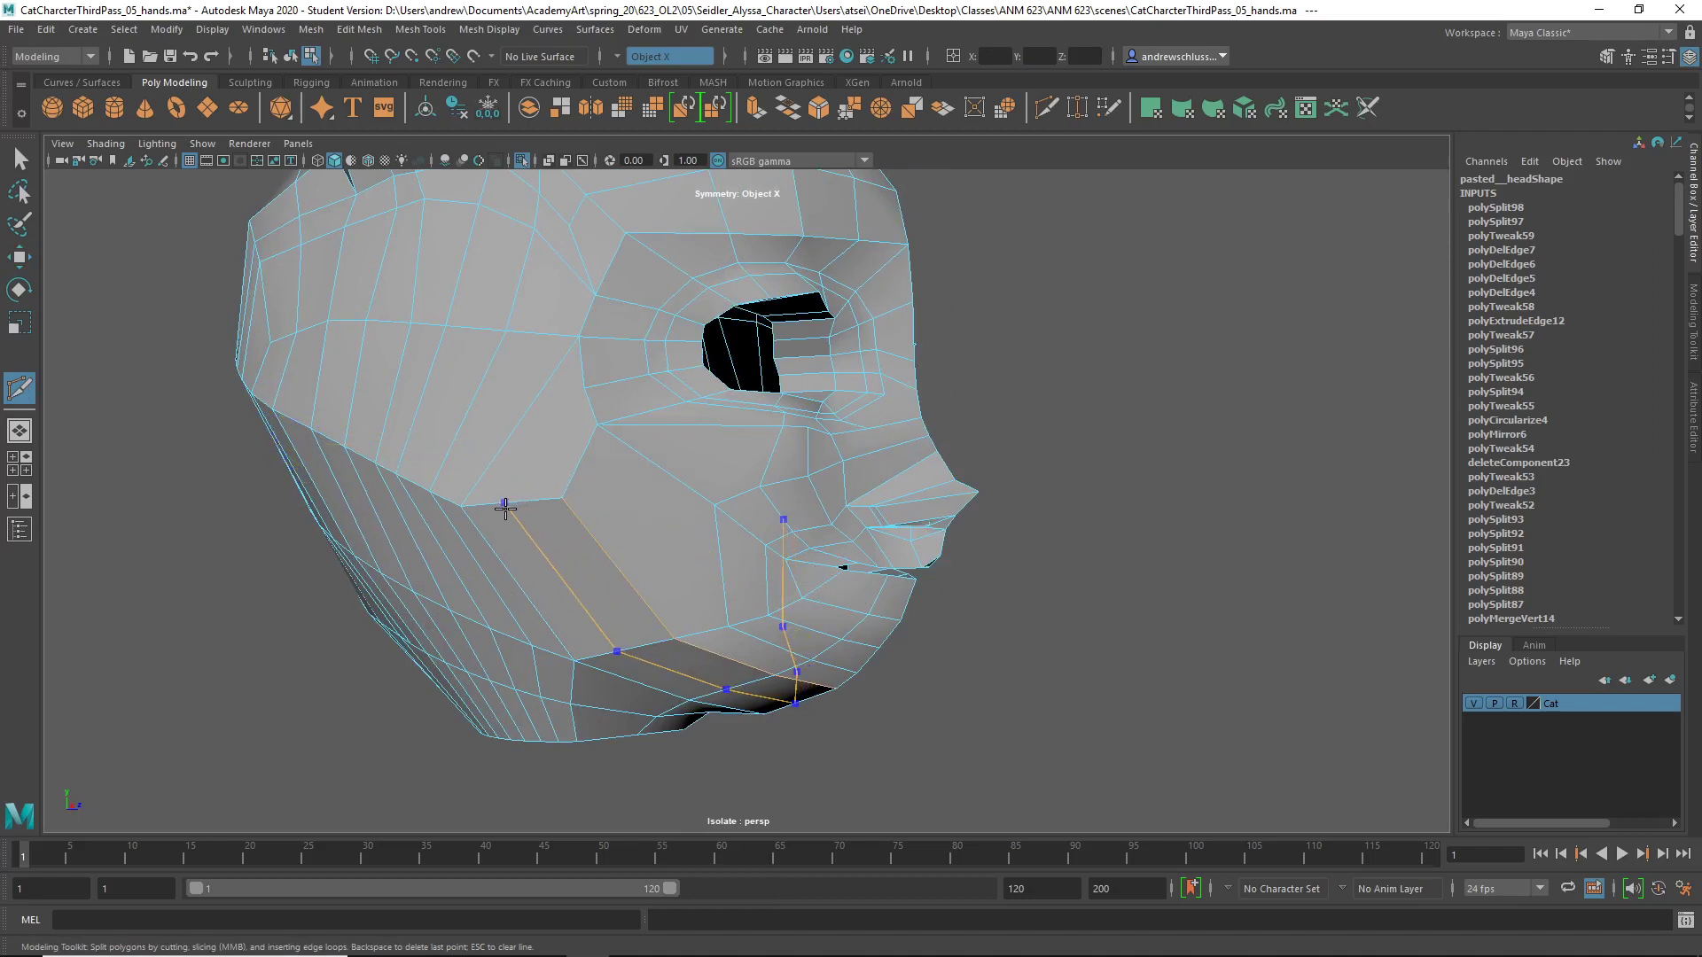
{"action": "key", "text": "Return"}
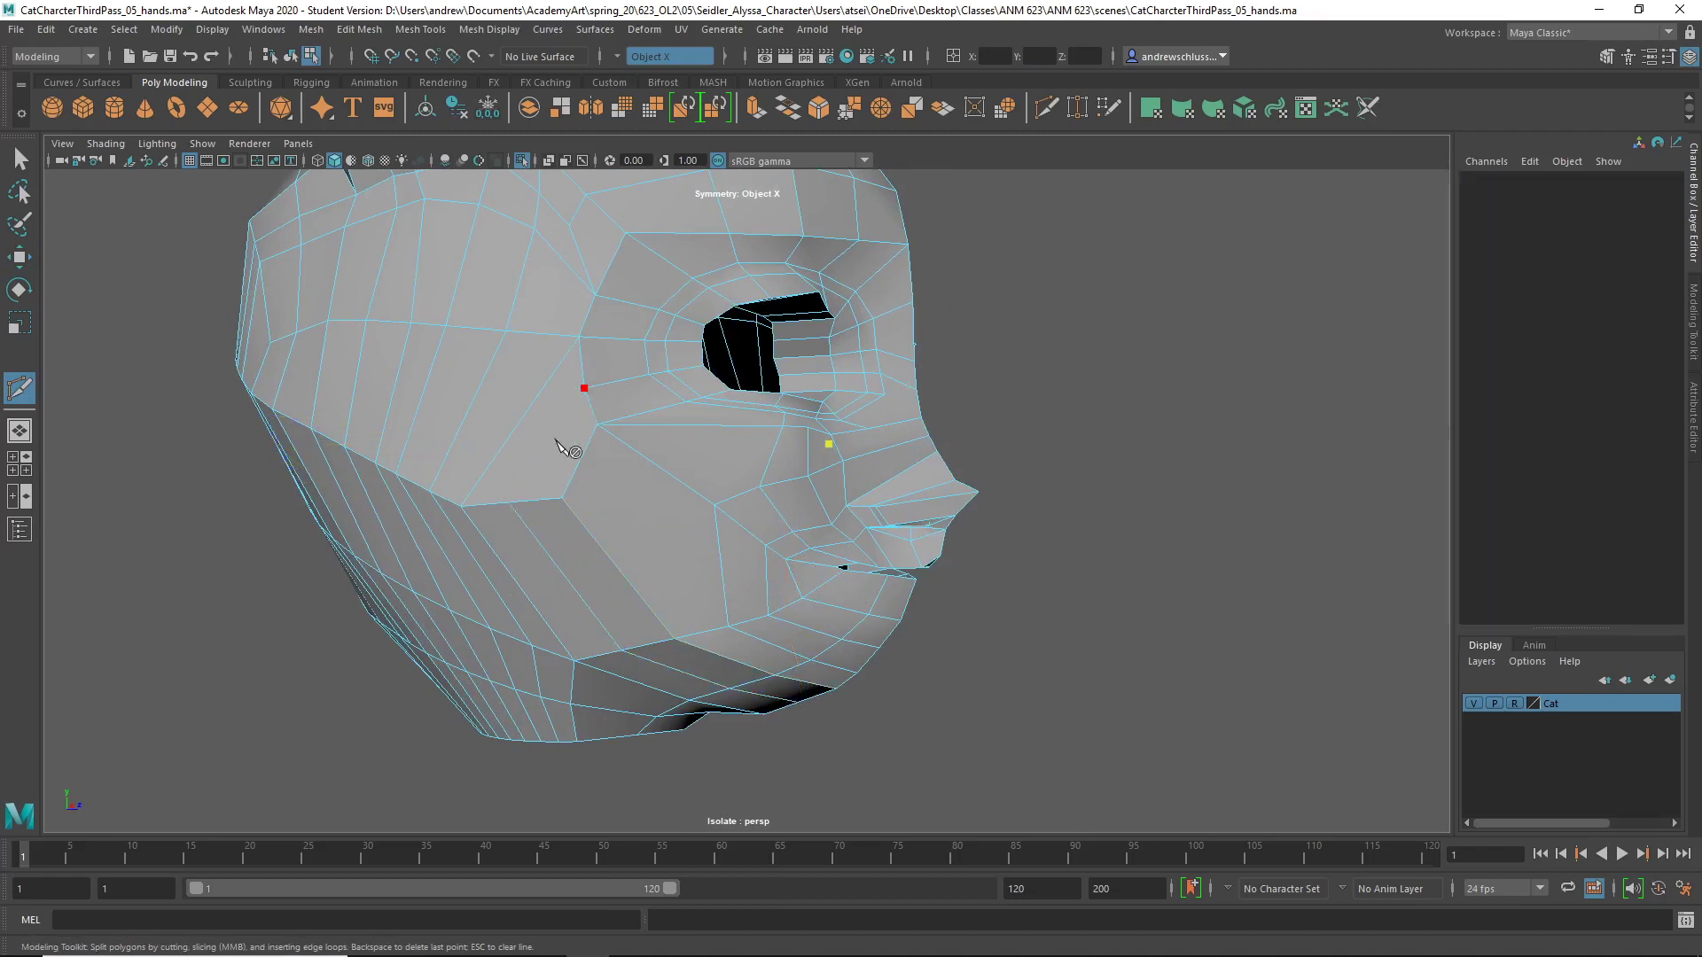
{"action": "left_click", "coordinate": [508, 504]}
- Return to object selection and inspect the whole head in smoothed and faceted display
{"action": "left_click_drag", "start_coordinate": [999, 605], "coordinate": [1095, 667], "text": "alt"}
{"action": "right_click_drag", "start_coordinate": [1099, 666], "coordinate": [804, 652], "text": "alt"}
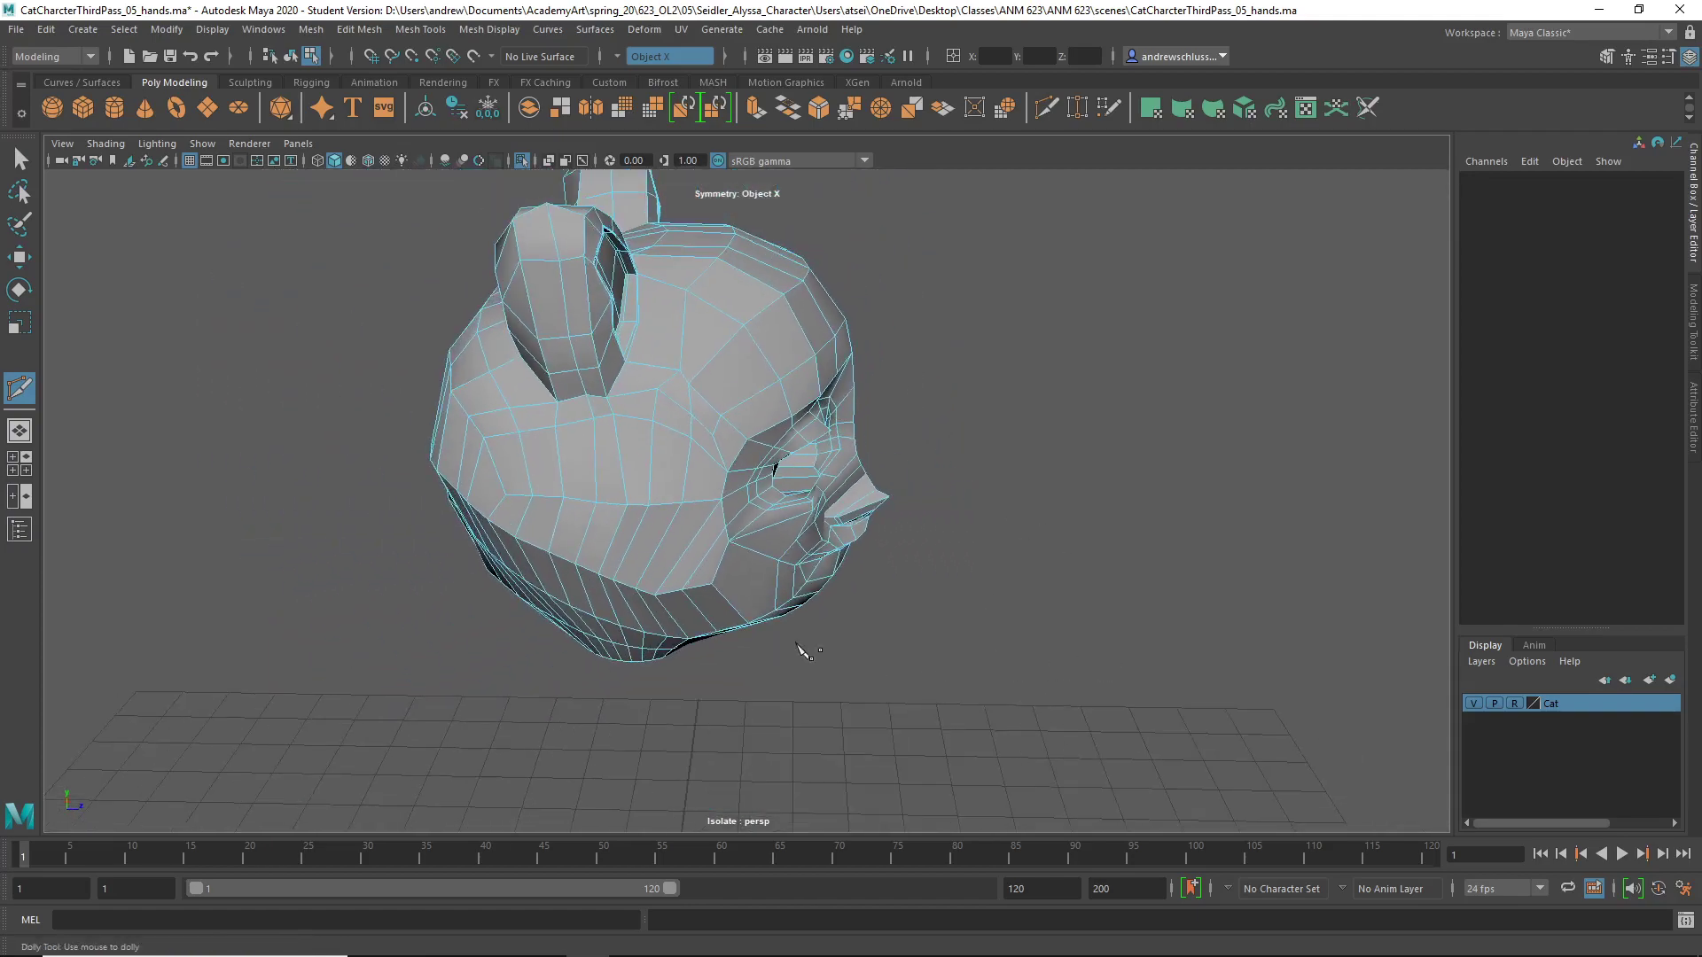
{"action": "key", "text": "3"}
{"action": "left_click_drag", "start_coordinate": [943, 642], "coordinate": [813, 614], "text": "alt"}
{"action": "key", "text": "q"}
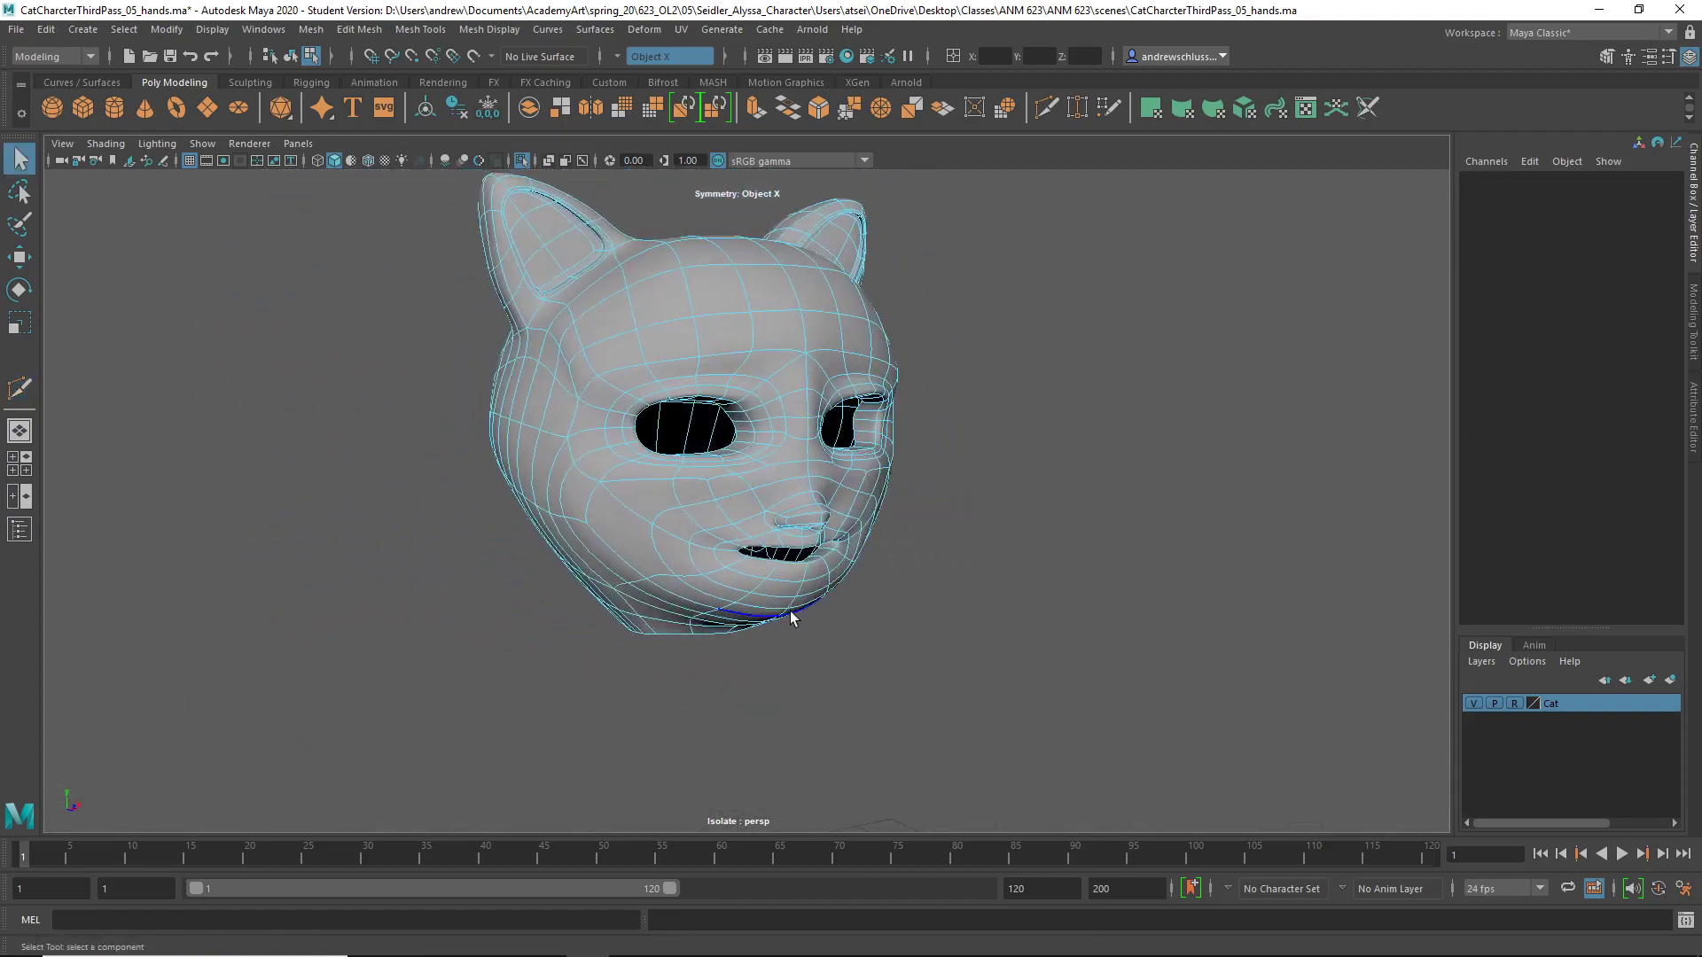
{"action": "right_click", "coordinate": [743, 574]}
{"action": "right_click_drag", "start_coordinate": [744, 574], "coordinate": [808, 422]}
{"action": "left_click", "coordinate": [1048, 614]}
{"action": "left_click_drag", "start_coordinate": [1048, 614], "coordinate": [954, 587], "text": "alt"}
{"action": "key", "text": "1"}
{"action": "left_click", "coordinate": [906, 535]}
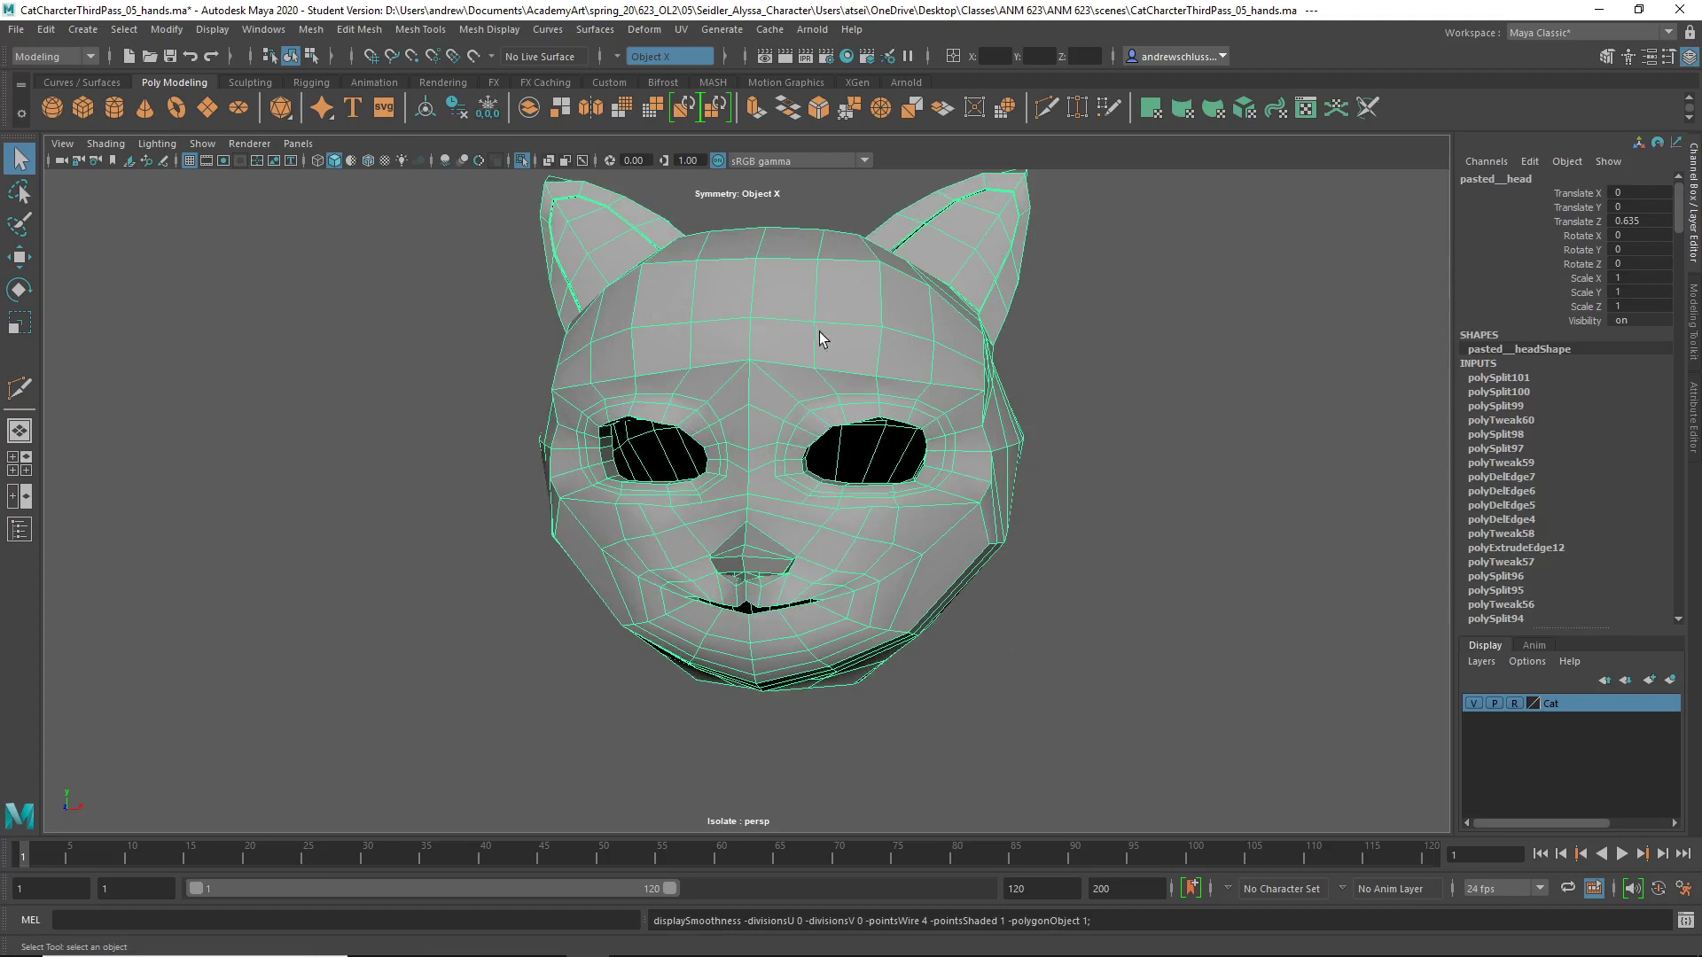
{"action": "mouse_move", "coordinate": [820, 331]}
{"action": "left_mouse_down", "text": "alt"}
{"action": "mouse_move", "coordinate": [859, 243]}
{"action": "mouse_move", "coordinate": [840, 185]}
{"action": "mouse_move", "coordinate": [824, 341]}
{"action": "left_mouse_up", "text": "alt"}
- Open the options for saving the scene under a new file name
{"action": "left_click", "coordinate": [17, 31]}
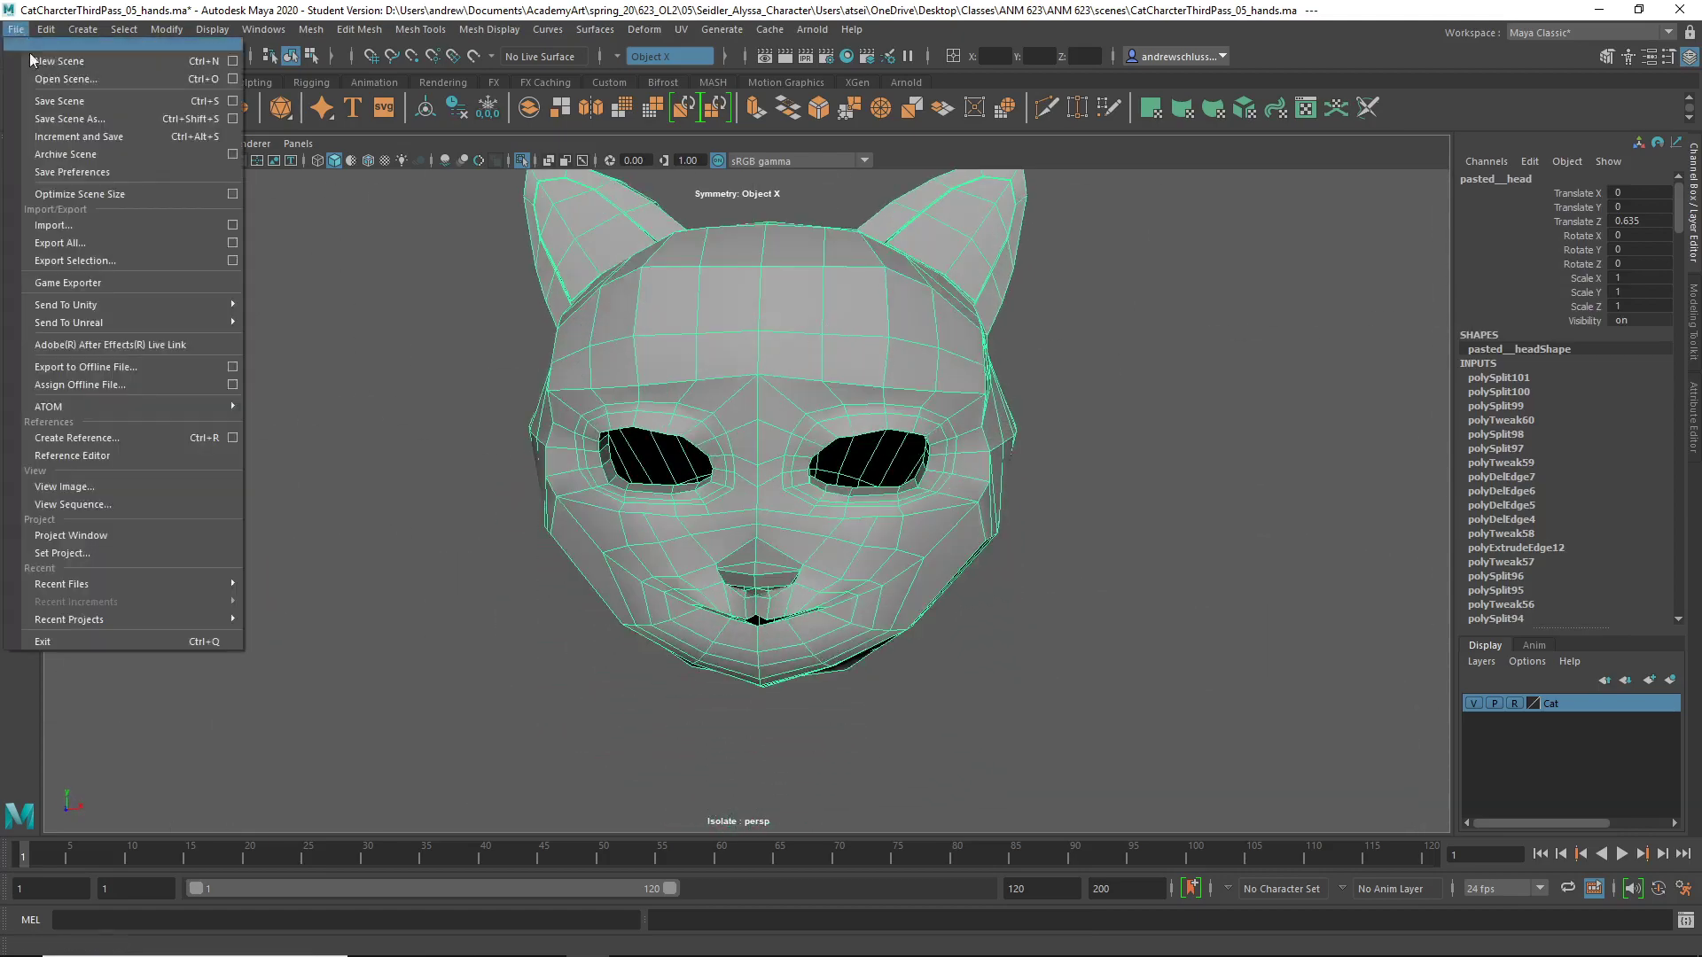
{"action": "left_click", "coordinate": [60, 121]}
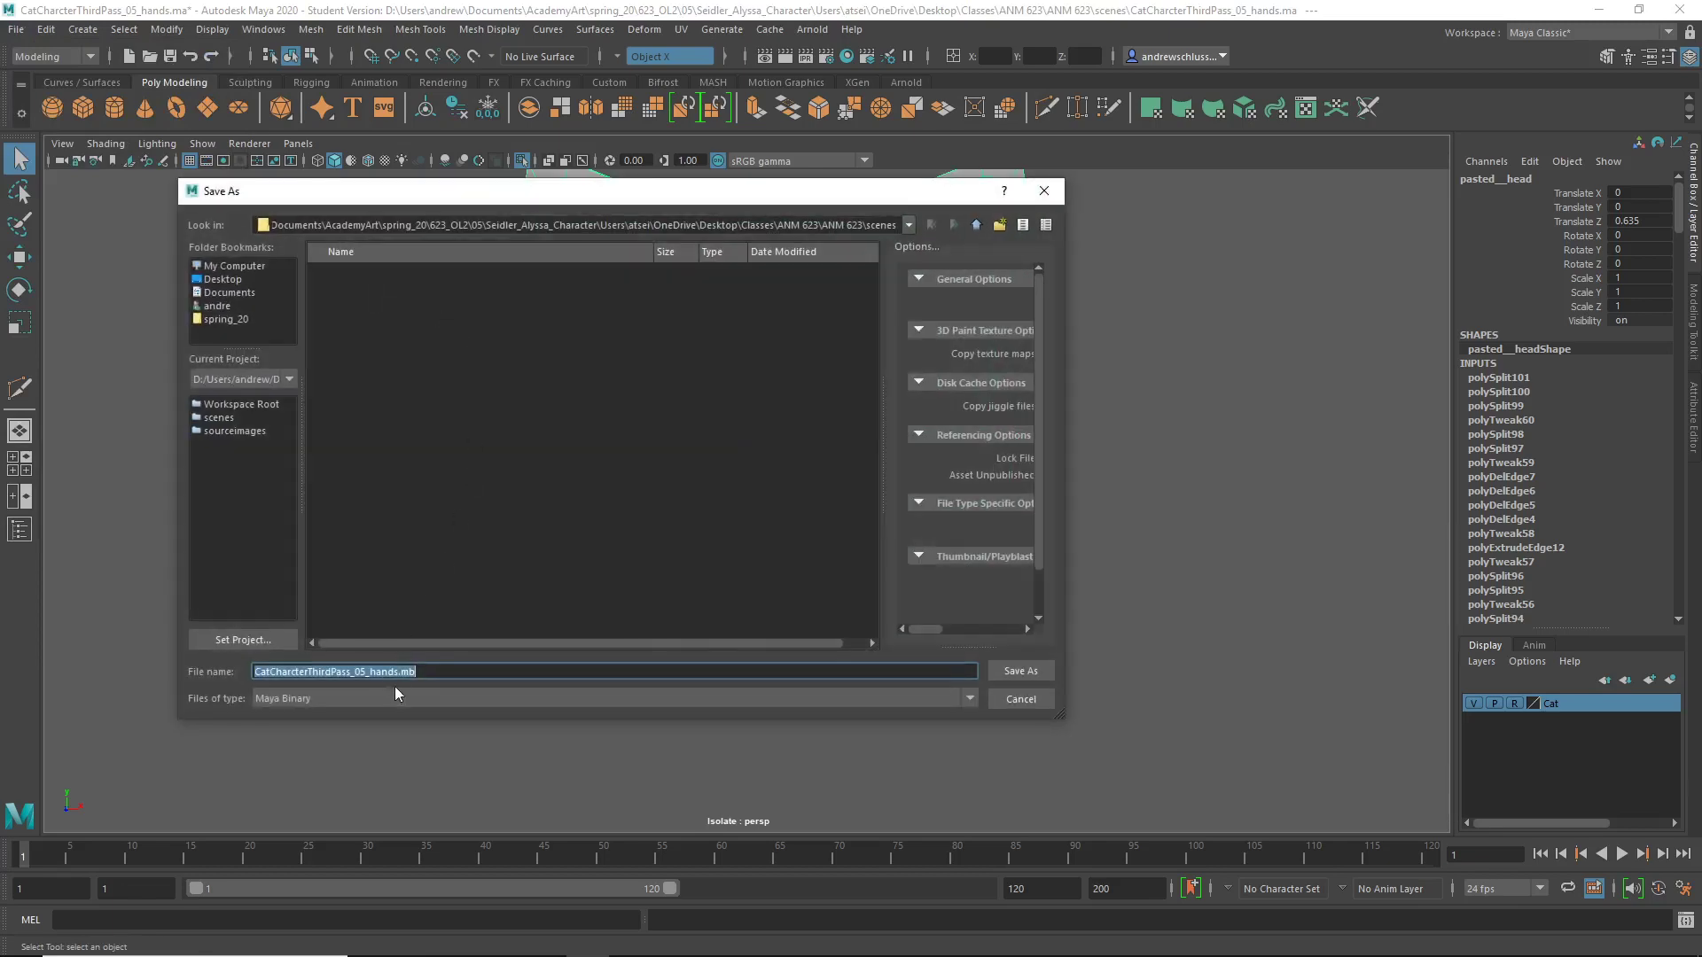